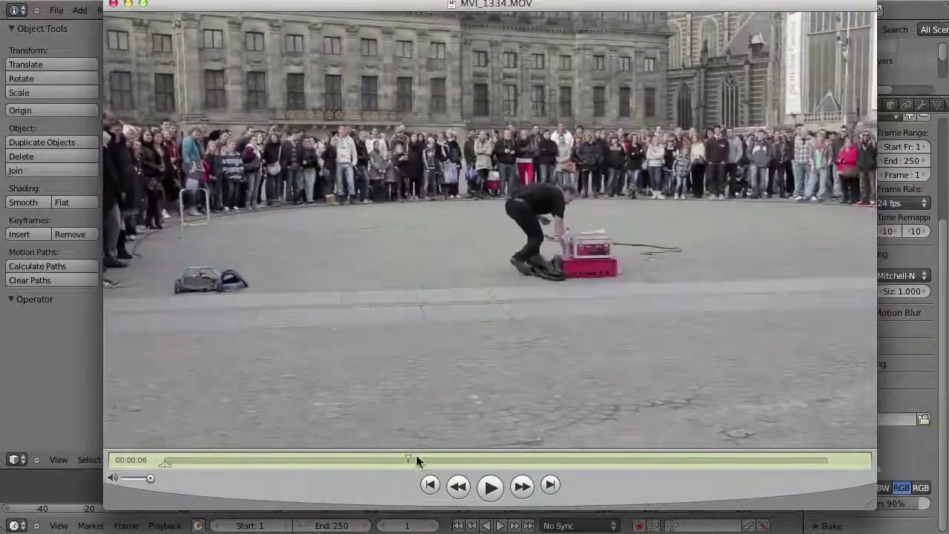
# - Scrub MVI_1334.MOV in QuickTime to about 6, 4, 3 and 8 seconds, then back near the start
pyautogui.moveTo(475, 459); pyautogui.dragTo(401, 459)
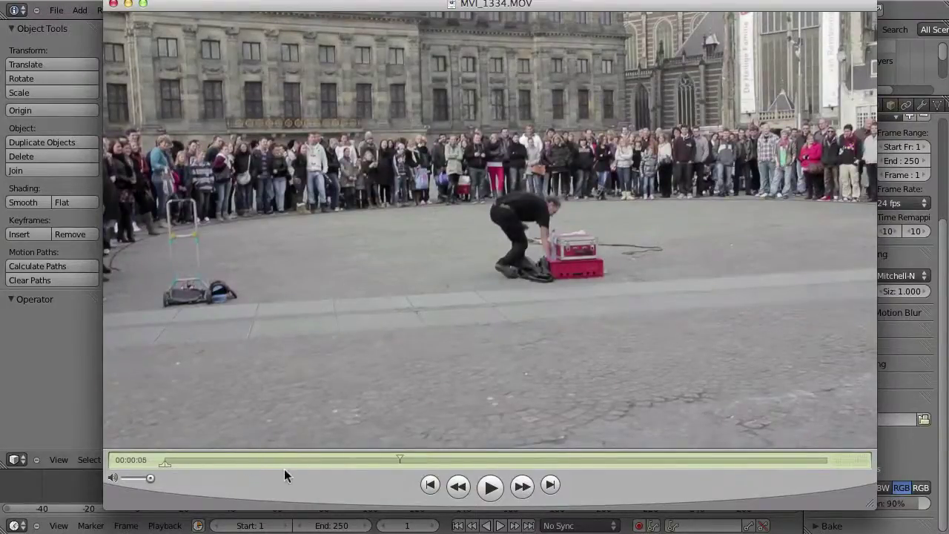
pyautogui.moveTo(266, 460); pyautogui.dragTo(346, 457)
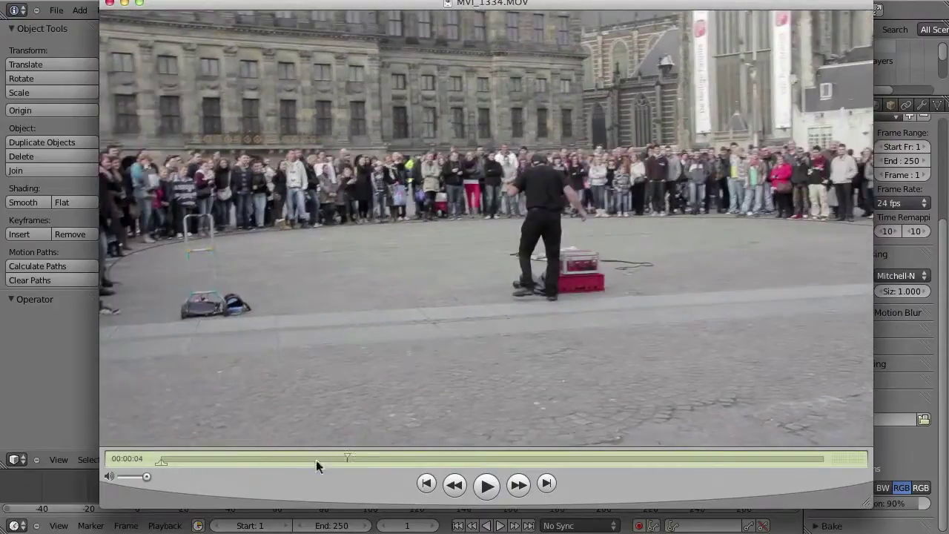
pyautogui.click(316, 465)
pyautogui.moveTo(350, 458); pyautogui.dragTo(808, 457)
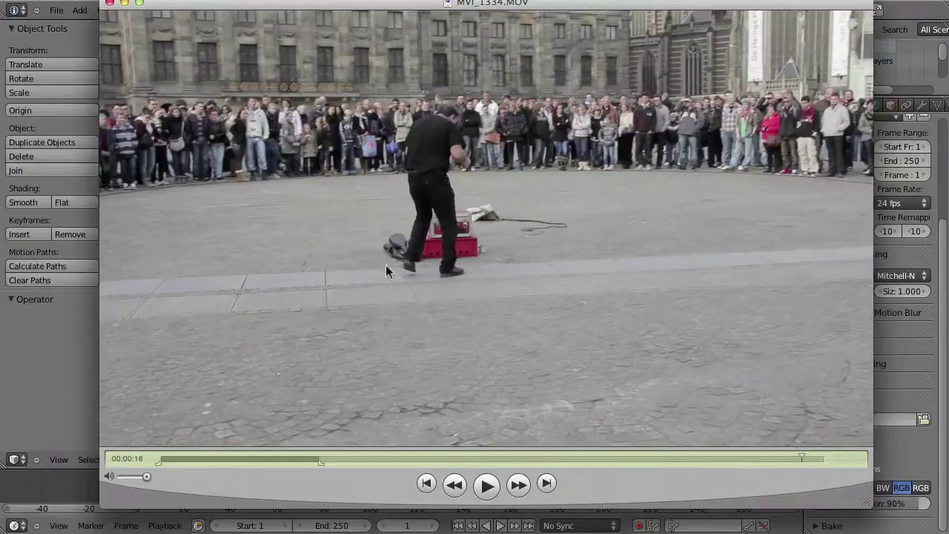
pyautogui.moveTo(424, 460)
pyautogui.mouseDown()
pyautogui.moveTo(241, 460)
pyautogui.moveTo(674, 447)
pyautogui.mouseUp()
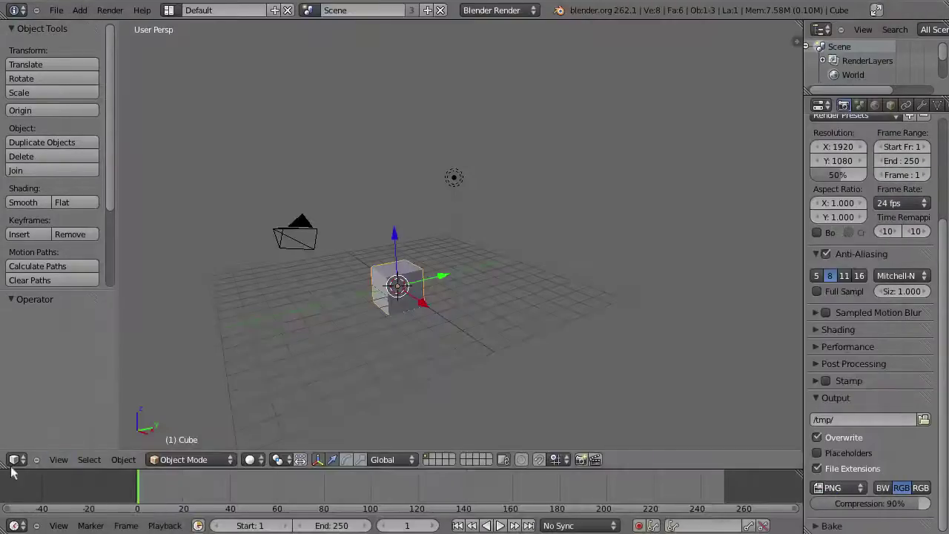
# - Switch the main view to the Movie Clip Editor and load MVI_1334.MOV into it
pyautogui.click(16, 459)
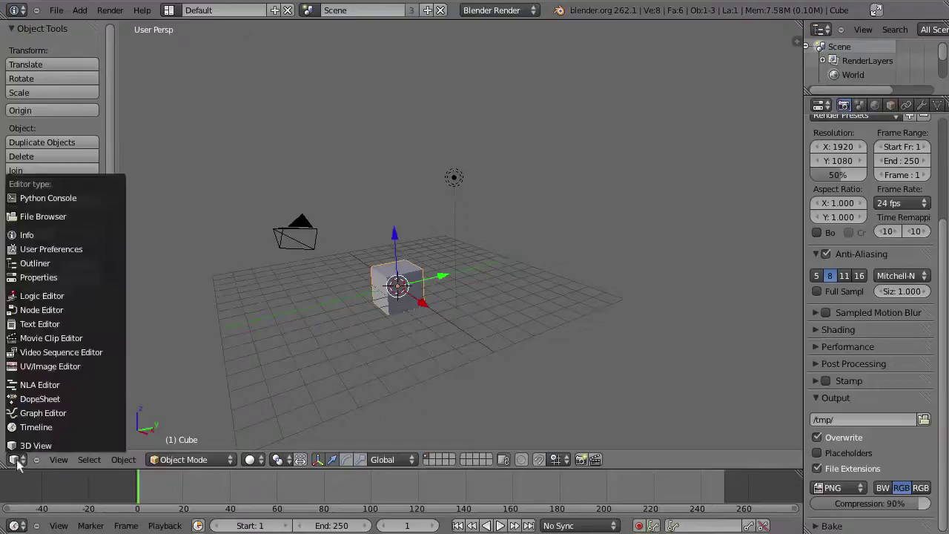
pyautogui.click(45, 338)
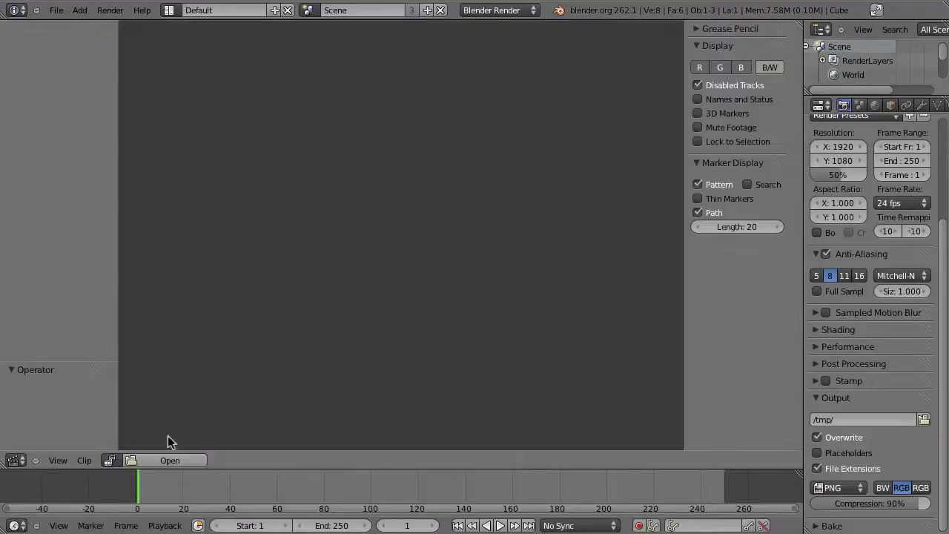
pyautogui.click(152, 460)
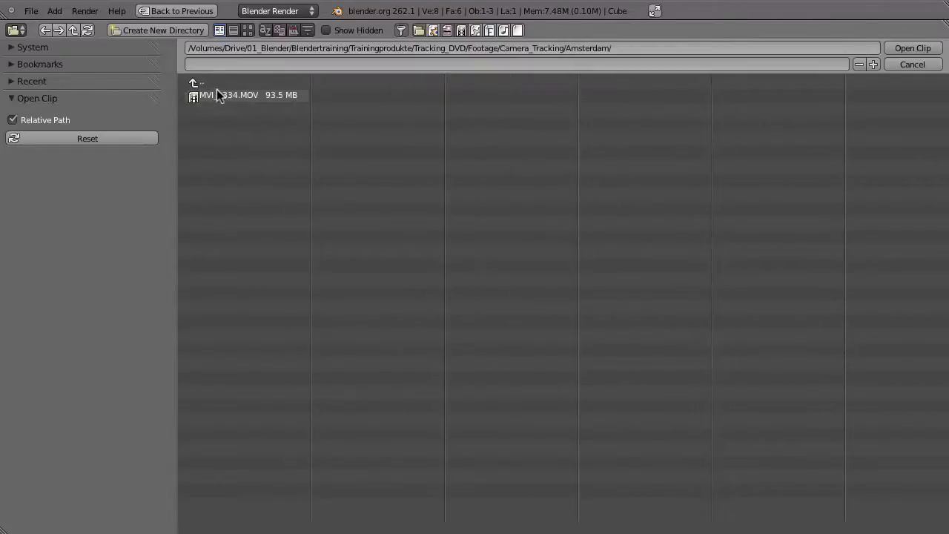
pyautogui.click(898, 50)
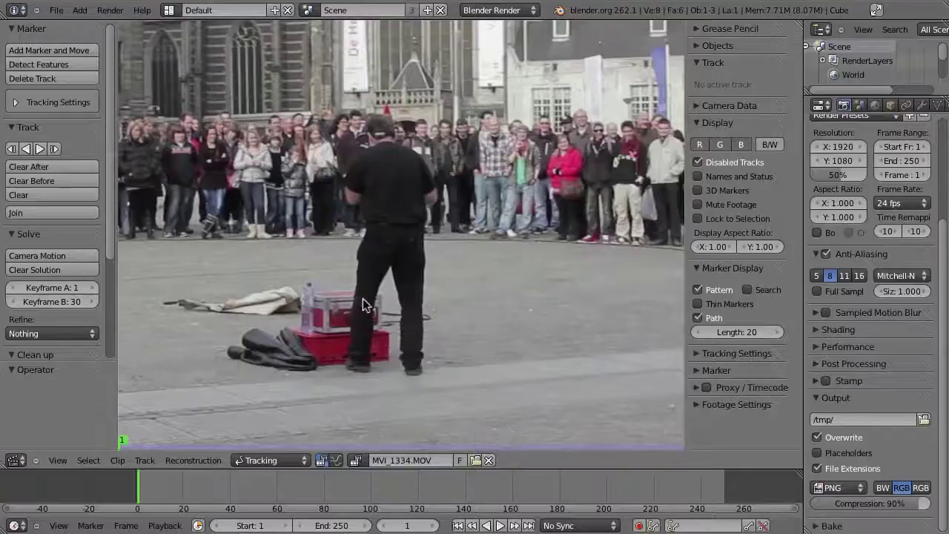
# - Play the clip, stop it, pan the footage, then step to frames 85 and 90
pyautogui.hotkey('alt', 'a')
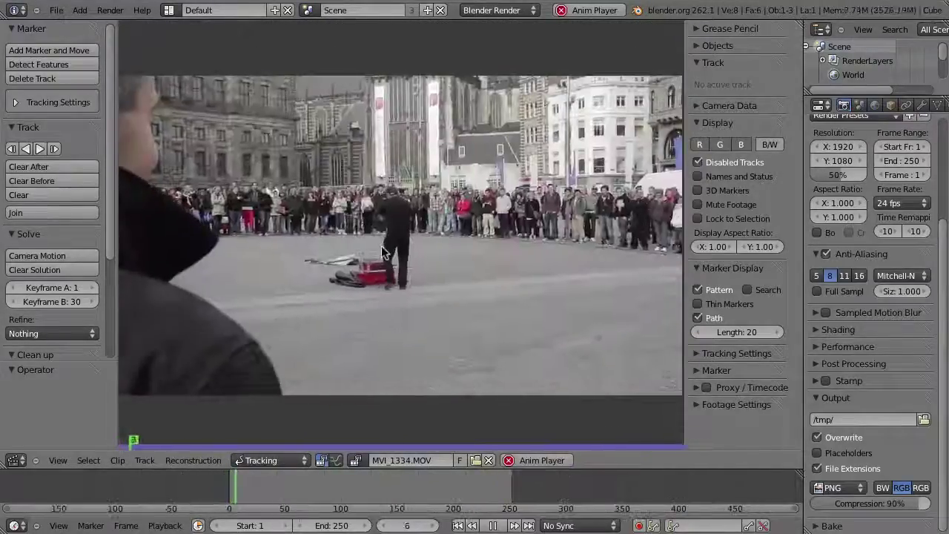
pyautogui.press('Escape')
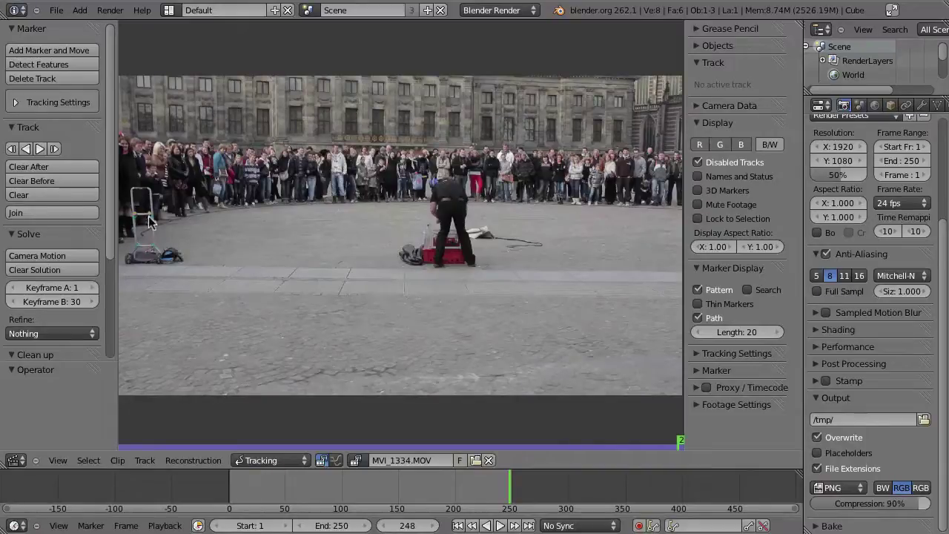
pyautogui.moveTo(150, 228); pyautogui.dragTo(190, 218, button='middle')
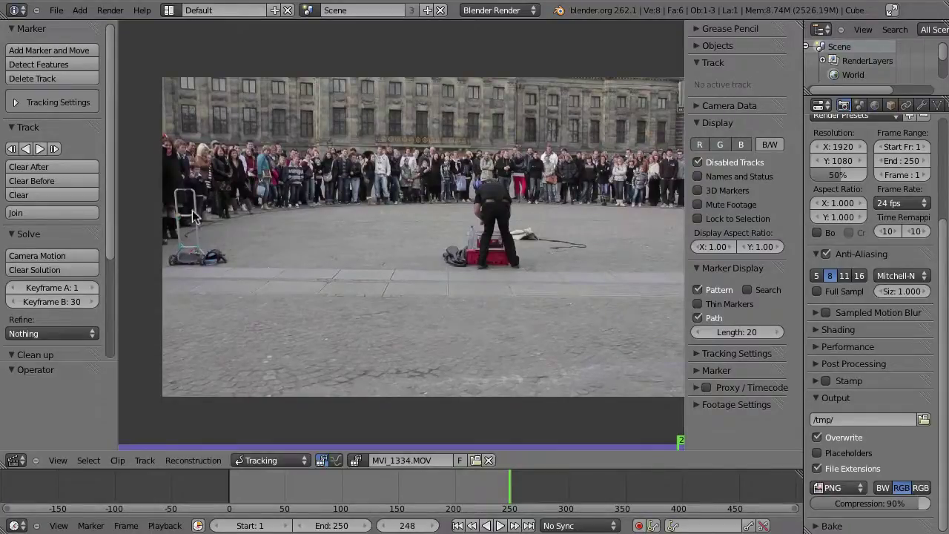
pyautogui.moveTo(243, 490); pyautogui.dragTo(324, 489)
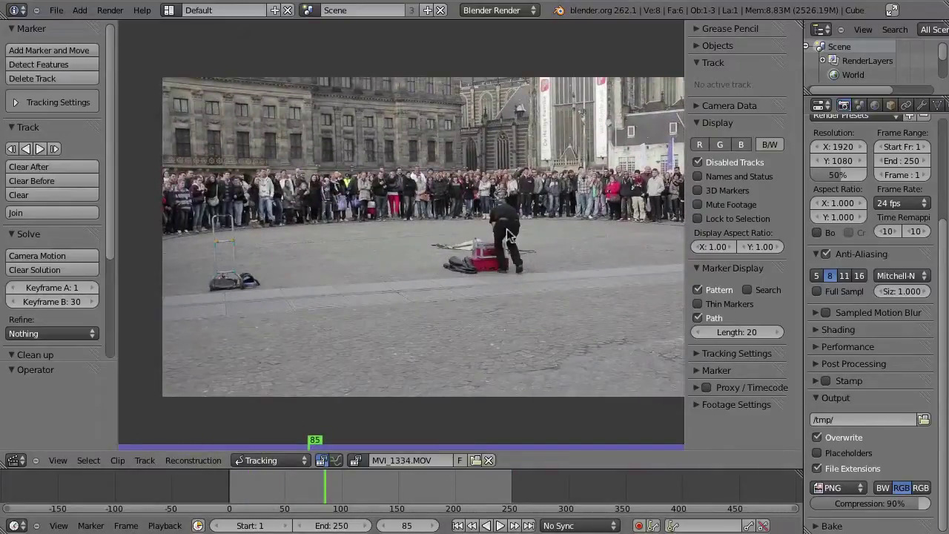
pyautogui.moveTo(334, 504)
pyautogui.mouseDown()
pyautogui.moveTo(407, 493)
pyautogui.moveTo(317, 491)
pyautogui.mouseUp()
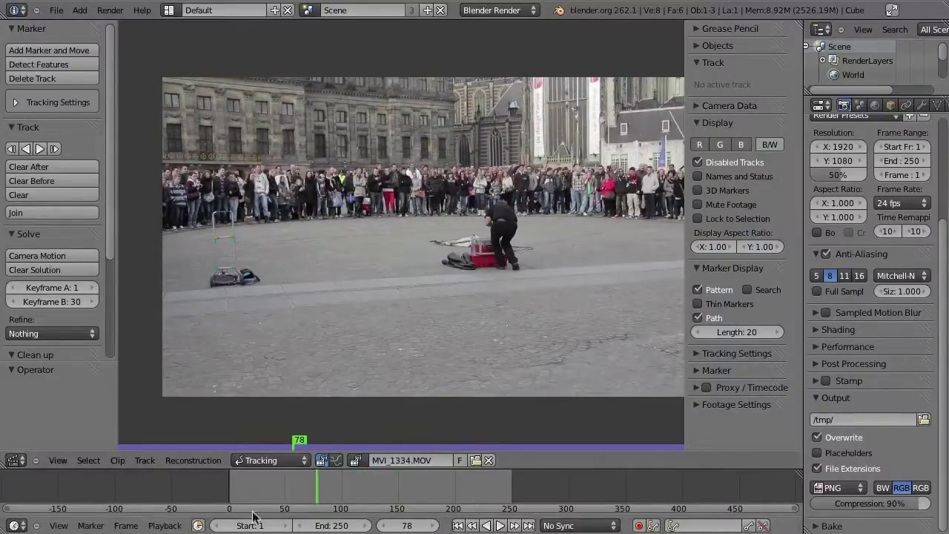
pyautogui.click(330, 489)
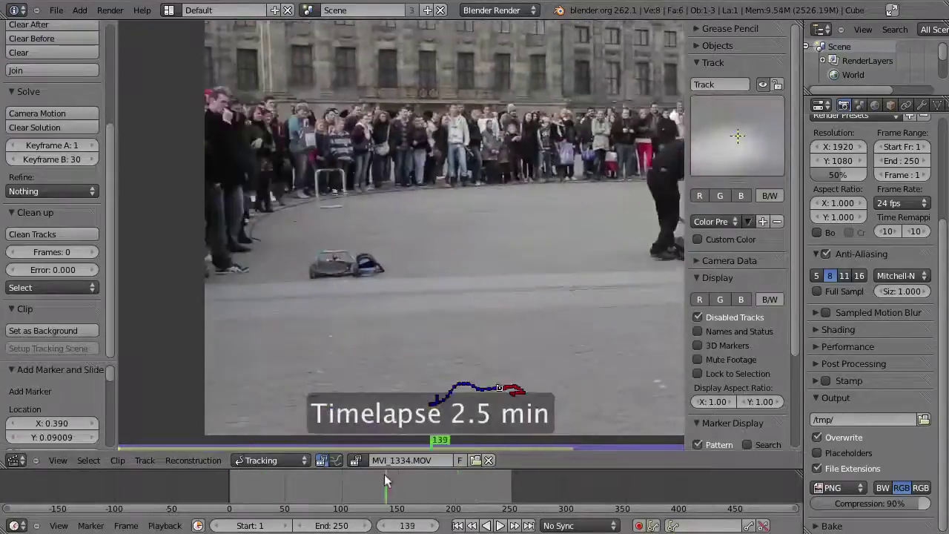
# - Collapse the tracking settings, then place two pavement markers and track each forward with Ctrl+T
pyautogui.scroll(-4, 745, 417)
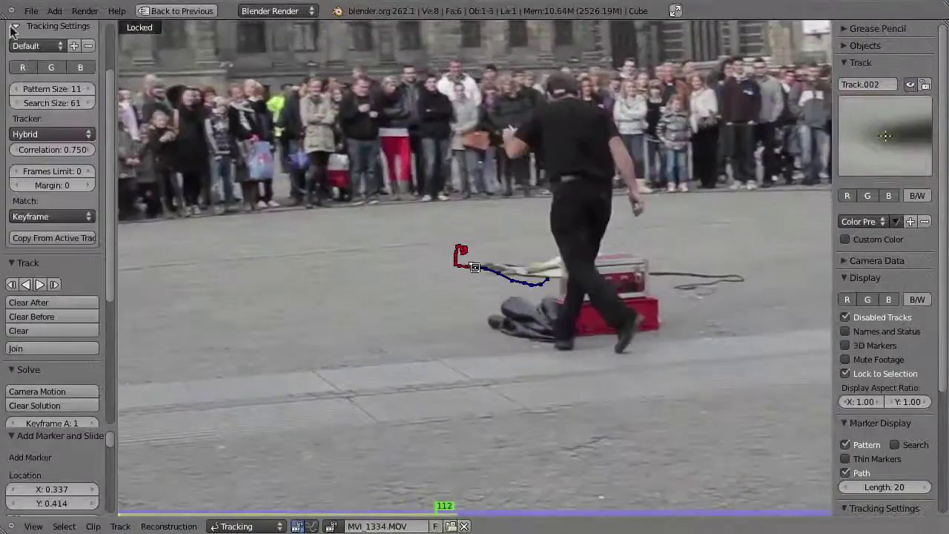
pyautogui.click(14, 27)
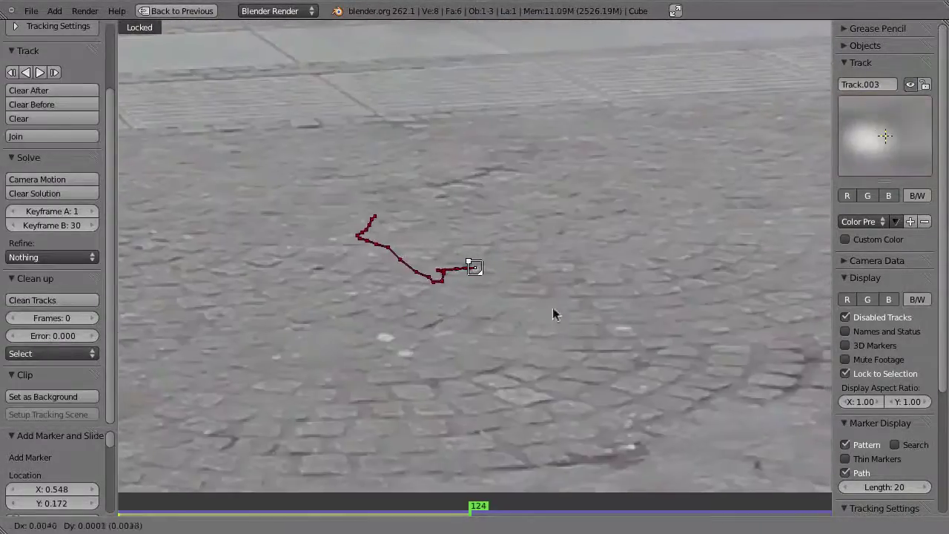
pyautogui.click(554, 310)
pyautogui.hotkey('ctrl', 't')
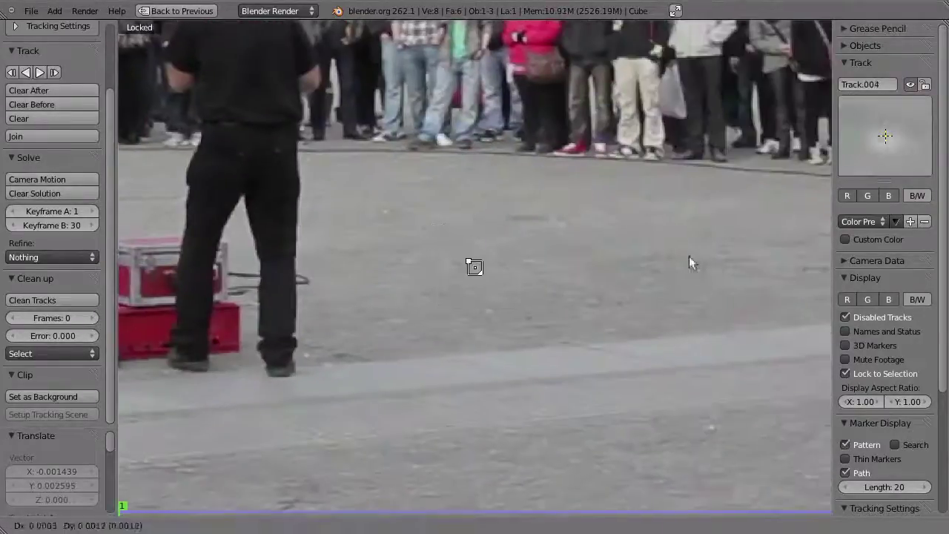
pyautogui.keyDown('ctrl'); pyautogui.click(475, 267); pyautogui.keyUp('ctrl')
pyautogui.hotkey('ctrl', 't')
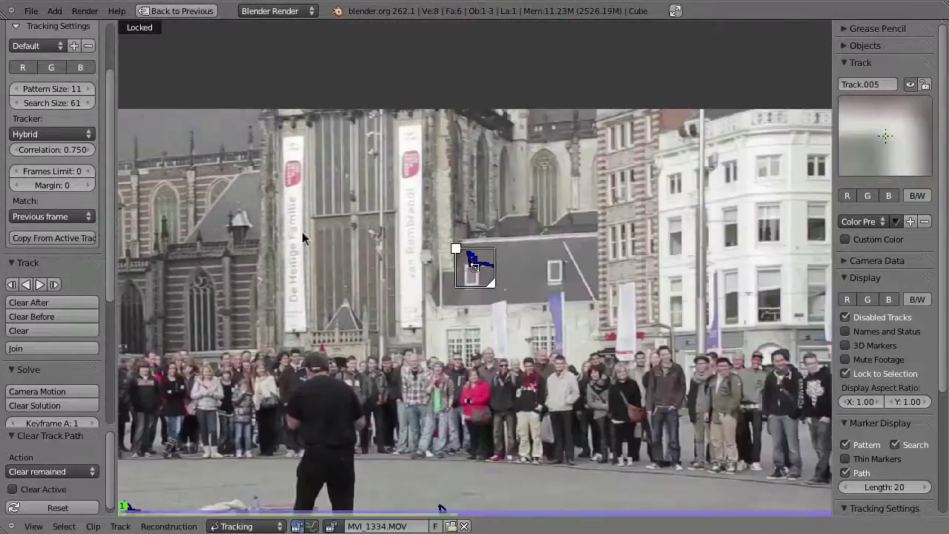
# - Add and track building markers, clearing a bad path remainder, tracking the facade marker to about frame 113
pyautogui.keyDown('ctrl'); pyautogui.click(397, 355); pyautogui.keyUp('ctrl')
pyautogui.hotkey('ctrl', 't')
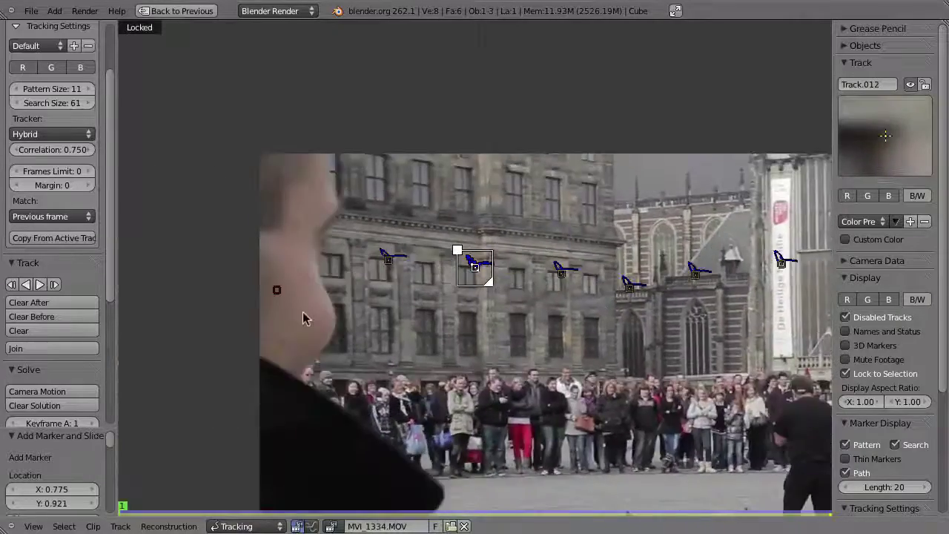
pyautogui.hotkey('alt', 't')
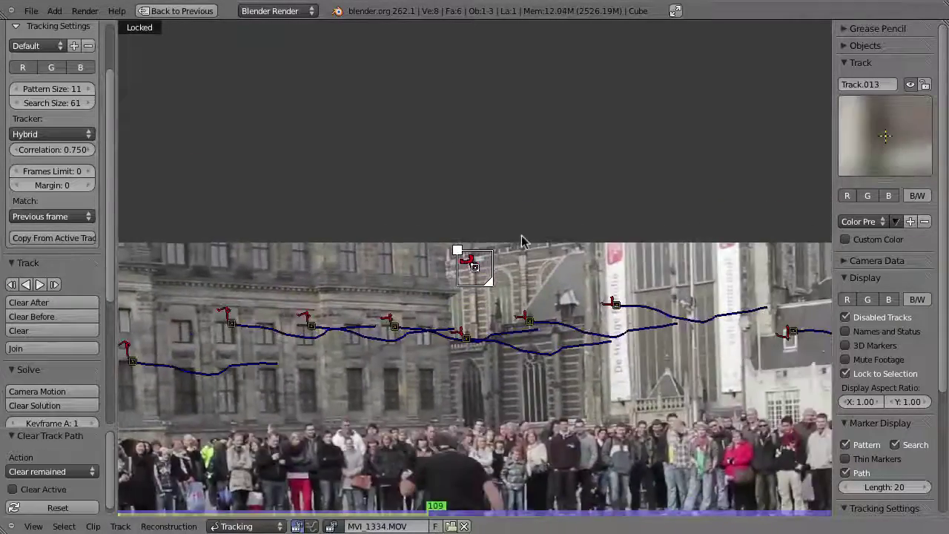
pyautogui.hotkey('shift', 'Left')
pyautogui.keyDown('ctrl'); pyautogui.moveTo(479, 311); pyautogui.dragTo(350, 311); pyautogui.keyUp('ctrl')
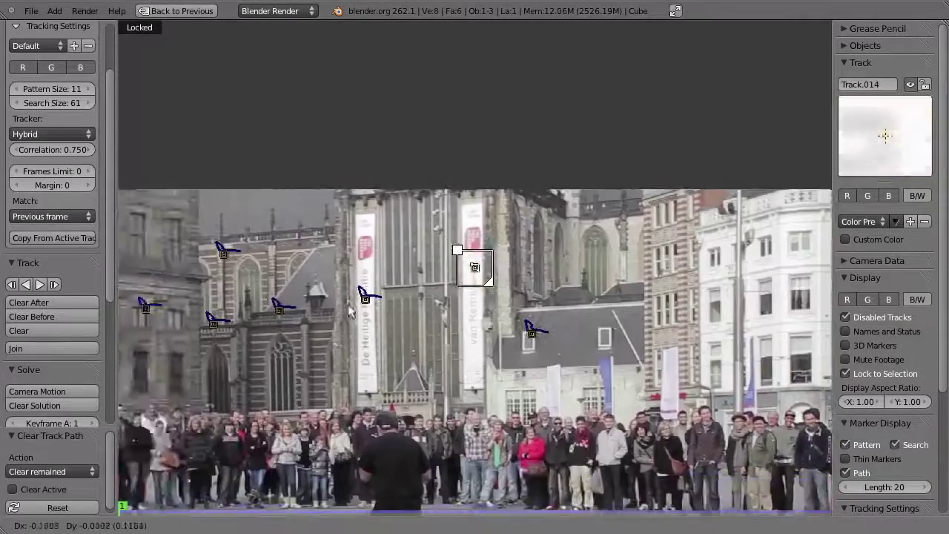
pyautogui.hotkey('ctrl', 't')
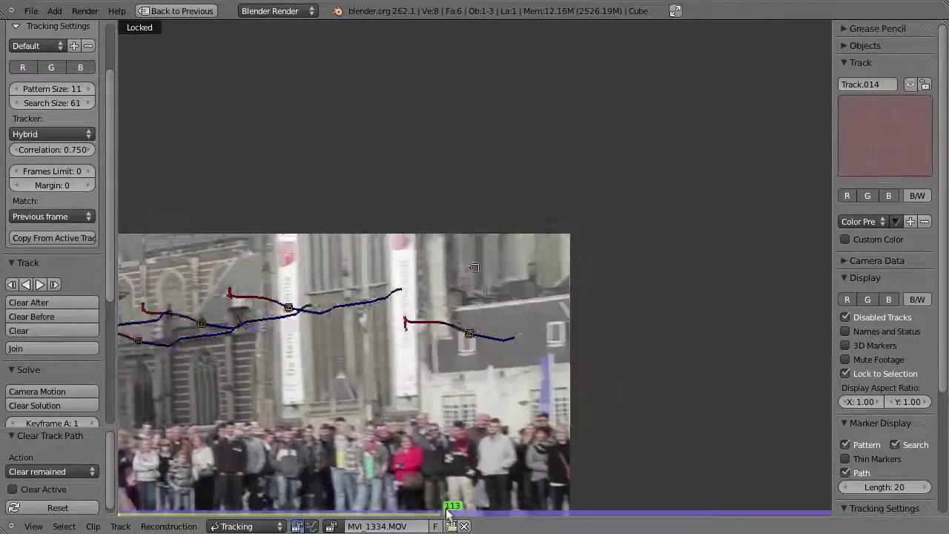
# - Add a building marker with enlarged search area, then track a marker on the white building's window
pyautogui.keyDown('ctrl'); pyautogui.moveTo(444, 267); pyautogui.dragTo(434, 271); pyautogui.keyUp('ctrl')
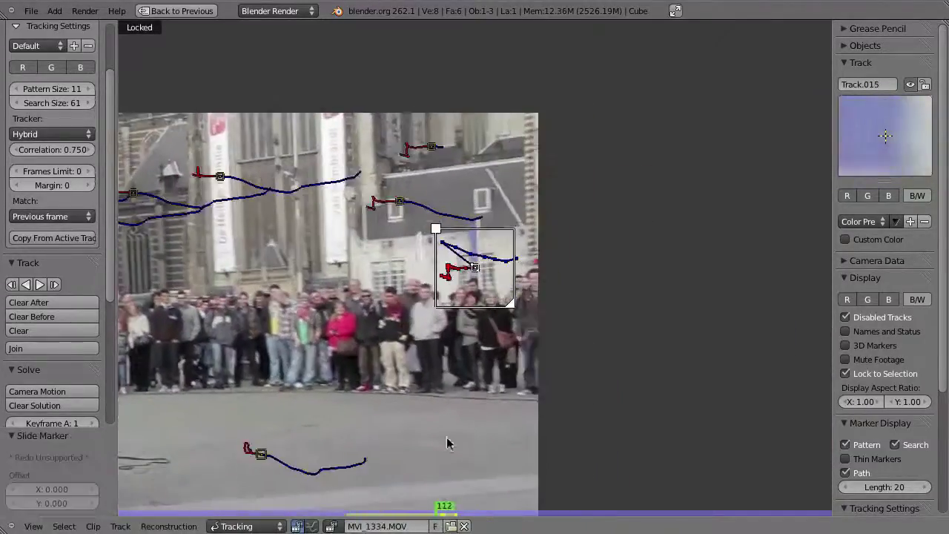
pyautogui.moveTo(496, 285); pyautogui.dragTo(521, 274)
pyautogui.press('l')
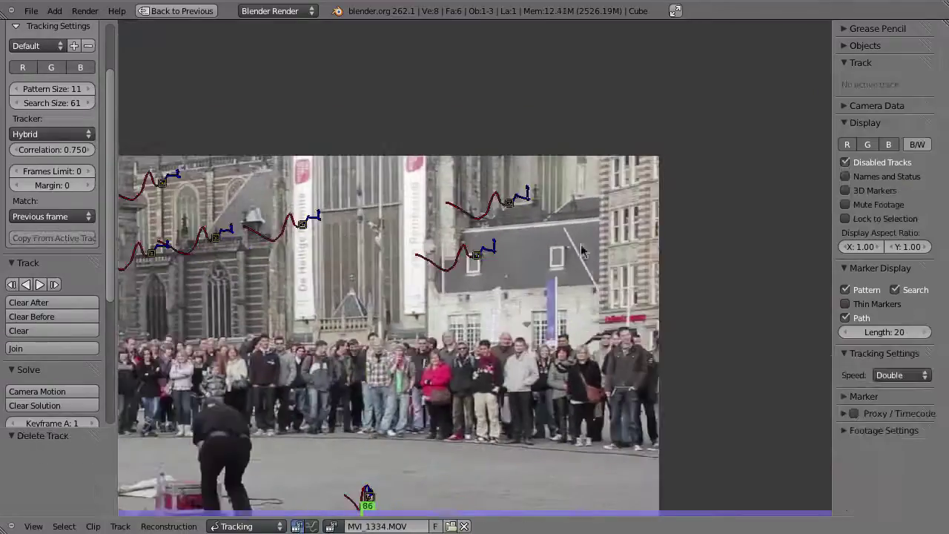
pyautogui.hotkey('ctrl', 'shift', 'Right')
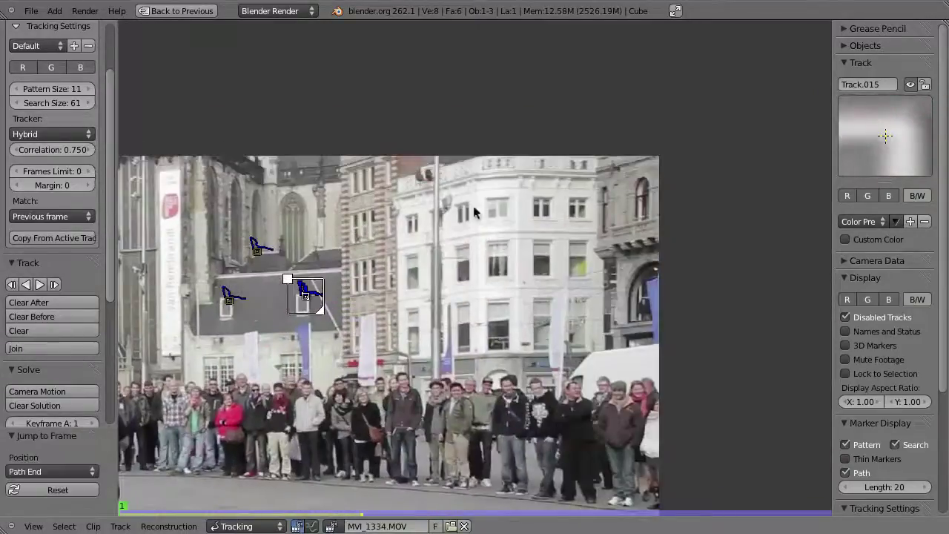
pyautogui.keyDown('ctrl'); pyautogui.click(486, 197); pyautogui.keyUp('ctrl')
pyautogui.hotkey('ctrl', 't')
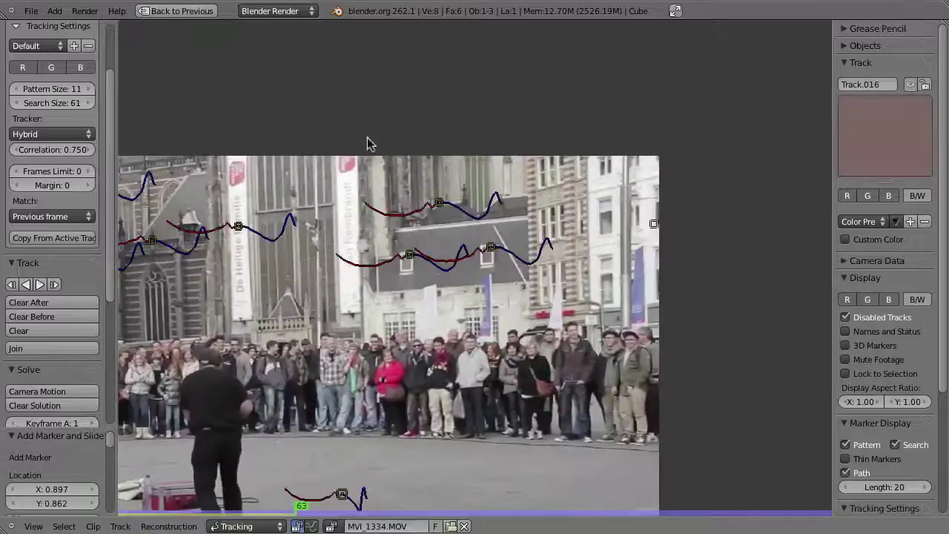
# - From frame 1, add Track.017 near the case and track it forward, then add and back-track another ground marker
pyautogui.hotkey('shift', 'Left')
pyautogui.scroll(3, 366, 143)
pyautogui.keyDown('ctrl'); pyautogui.click(471, 215); pyautogui.keyUp('ctrl')
pyautogui.hotkey('ctrl', 't')
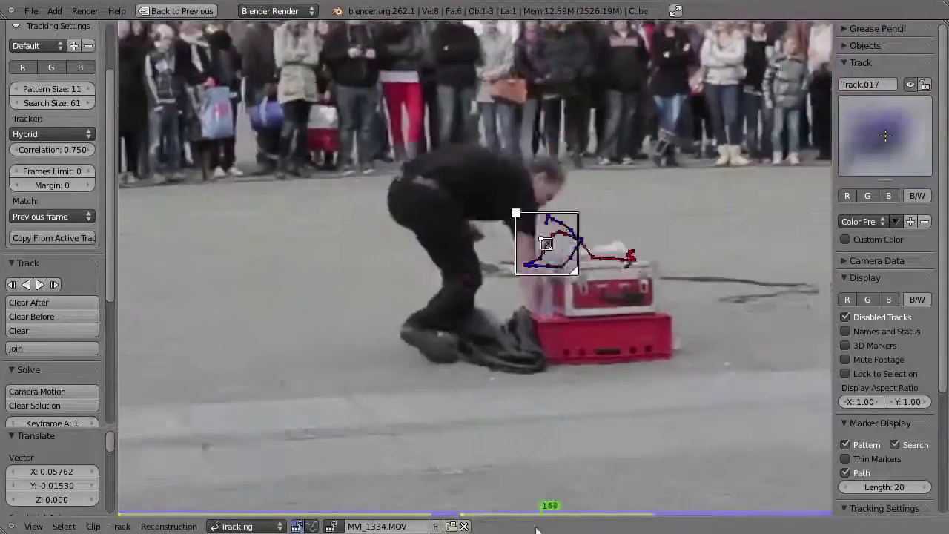
pyautogui.click(669, 509)
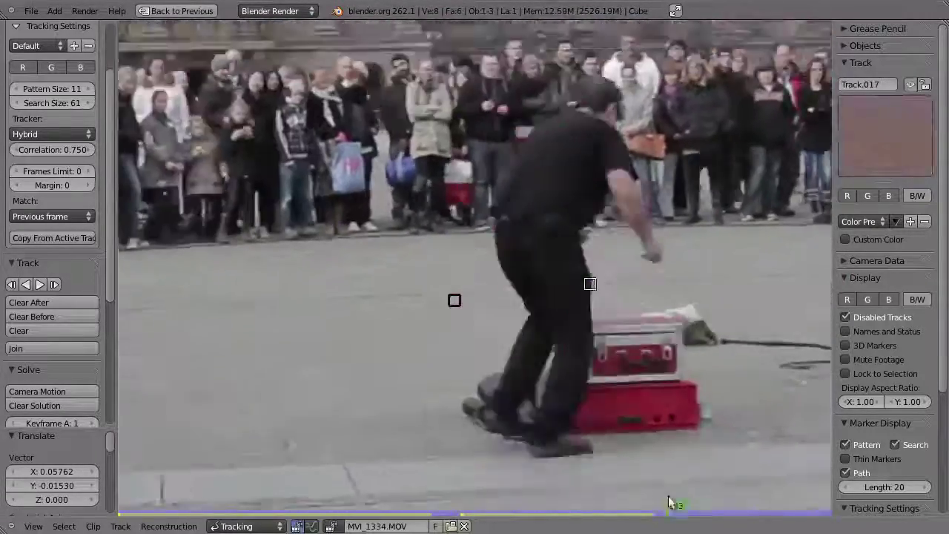
pyautogui.keyDown('ctrl'); pyautogui.click(482, 215); pyautogui.keyUp('ctrl')
pyautogui.hotkey('ctrl', 'shift', 't')
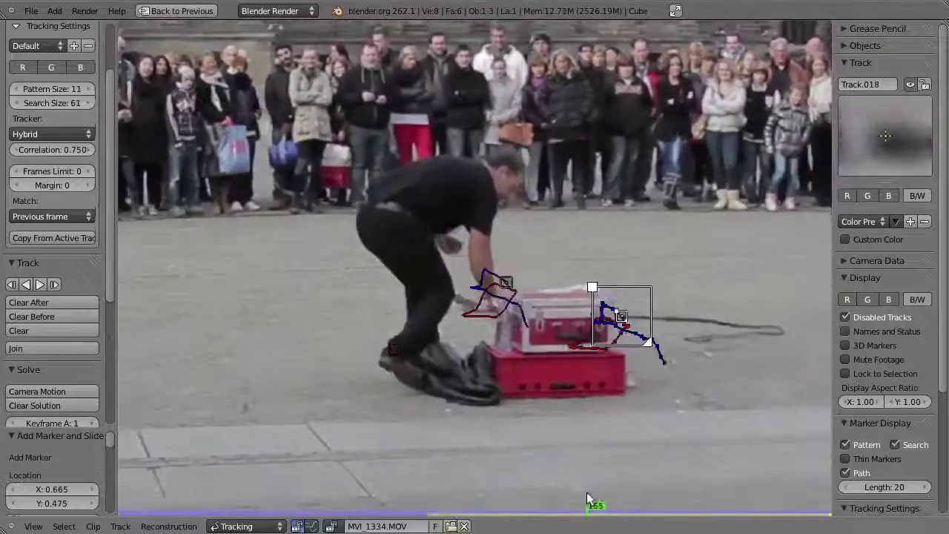
# - Add three more ground markers, one beside the dark bags, tracking them forward to 147 and back to 1
pyautogui.keyDown('ctrl'); pyautogui.click(569, 402); pyautogui.keyUp('ctrl')
pyautogui.click(328, 511)
pyautogui.hotkey('ctrl', 't')
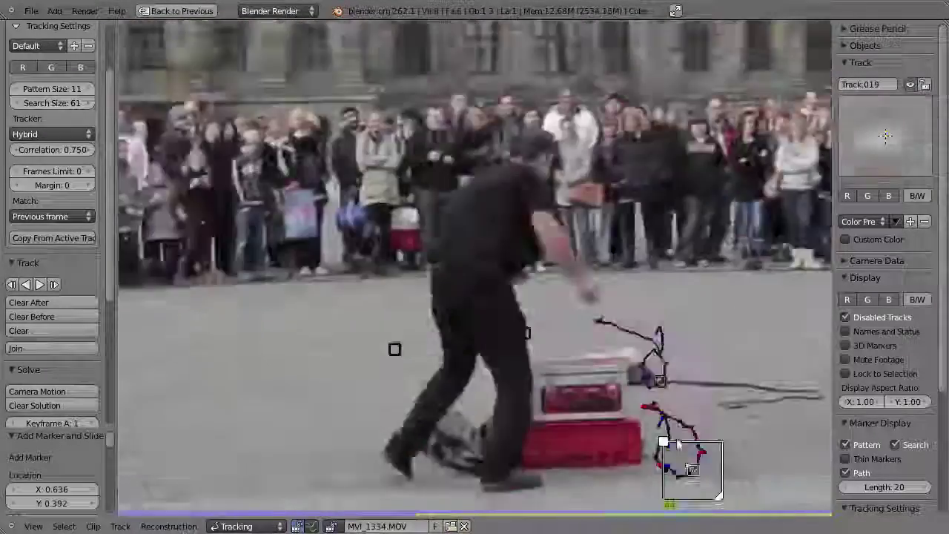
pyautogui.keyDown('ctrl'); pyautogui.click(368, 438); pyautogui.keyUp('ctrl')
pyautogui.click(541, 511)
pyautogui.hotkey('ctrl', 'shift', 't')
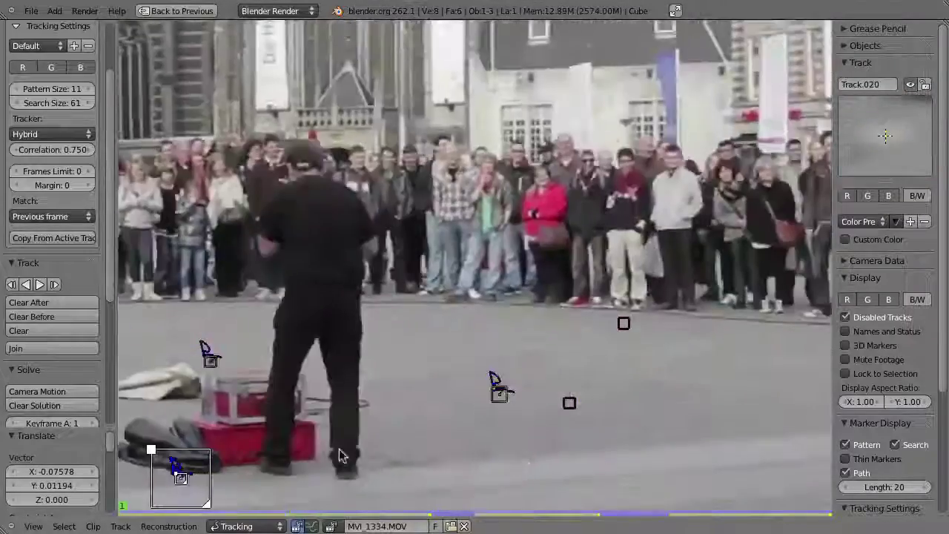
pyautogui.keyDown('ctrl'); pyautogui.click(307, 339); pyautogui.keyUp('ctrl')
pyautogui.hotkey('ctrl', 't')
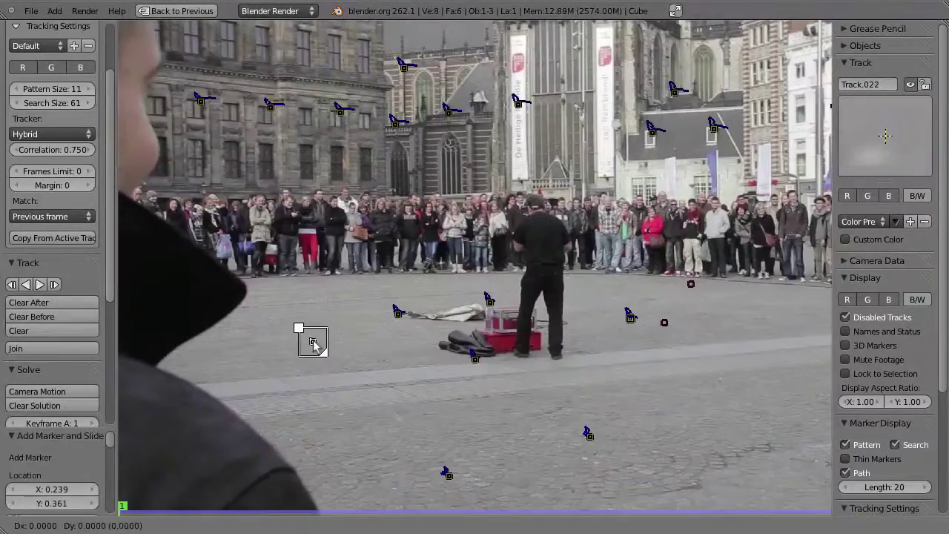
# - Lock the view to the marker, enlarge Track.022's area and track it backwards
pyautogui.press('l')
pyautogui.scroll(2, 306, 182)
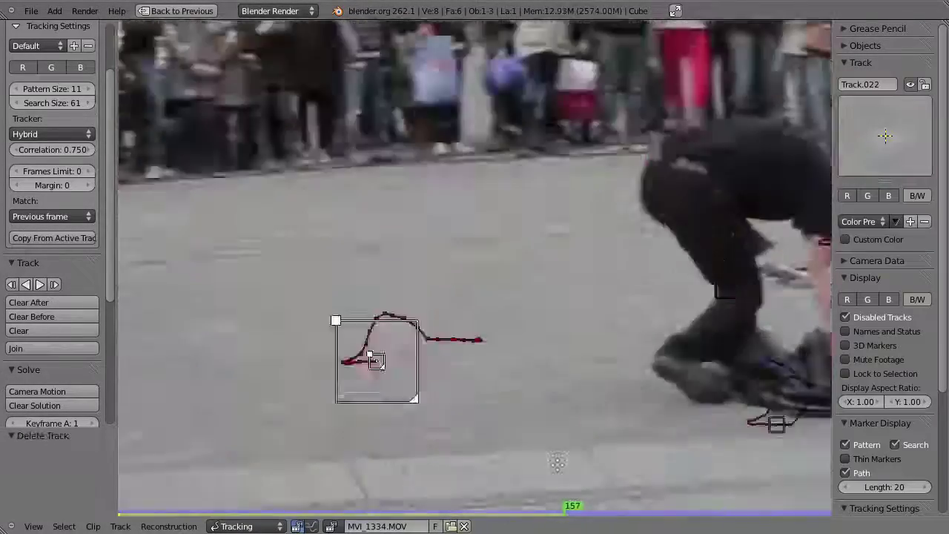
pyautogui.scroll(3, 306, 182)
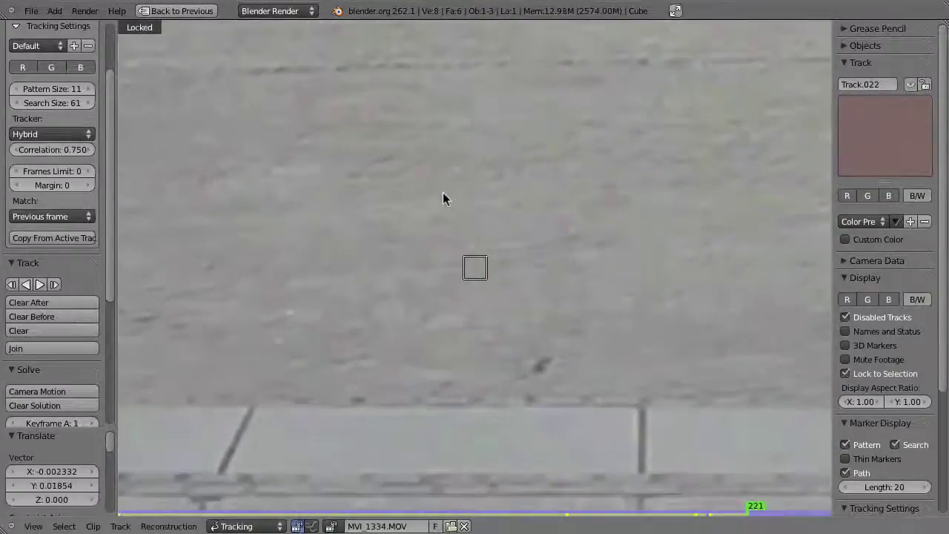
pyautogui.press('s')
pyautogui.click(397, 181)
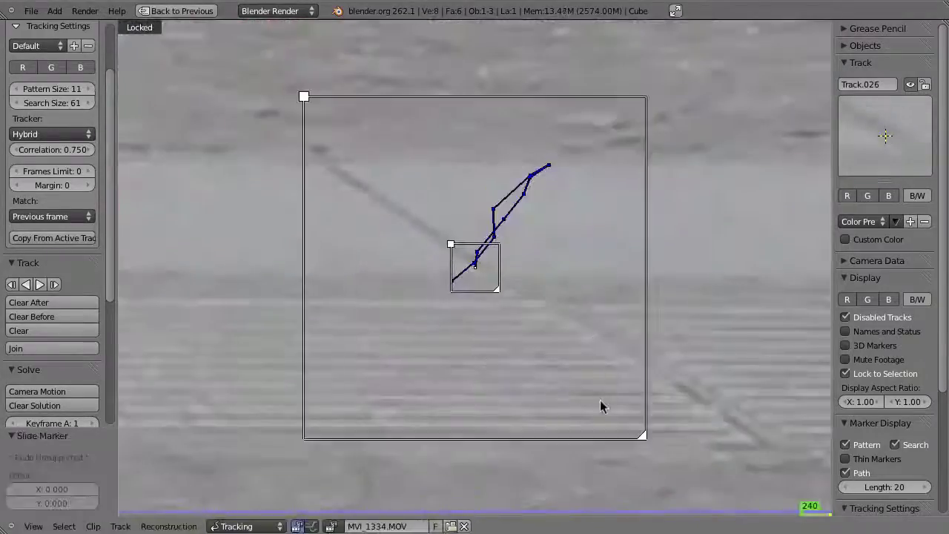
pyautogui.hotkey('ctrl', 'shift', 't')
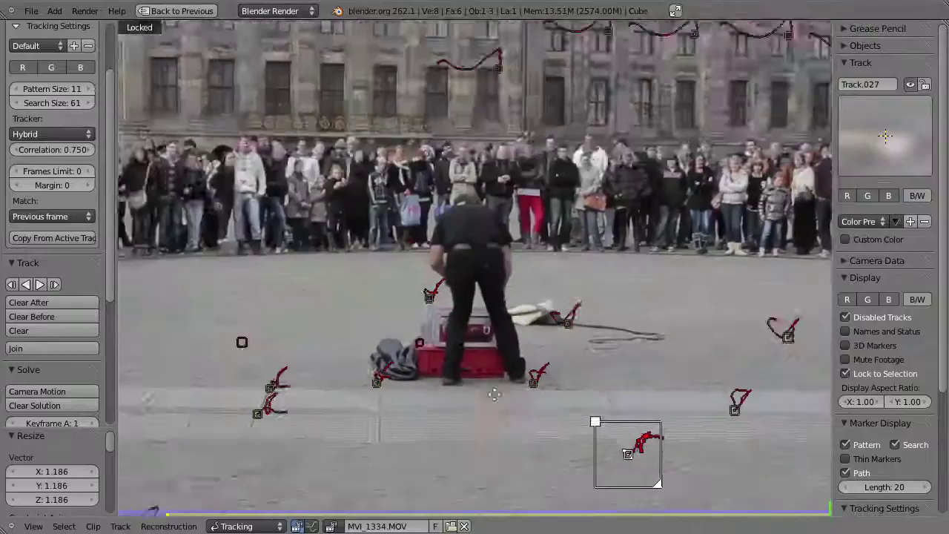
# - Add a marker at the crowd's edge, track it backwards and nudge it onto its feature
pyautogui.scroll(3, 495, 393)
pyautogui.keyDown('ctrl'); pyautogui.click(494, 292); pyautogui.keyUp('ctrl')
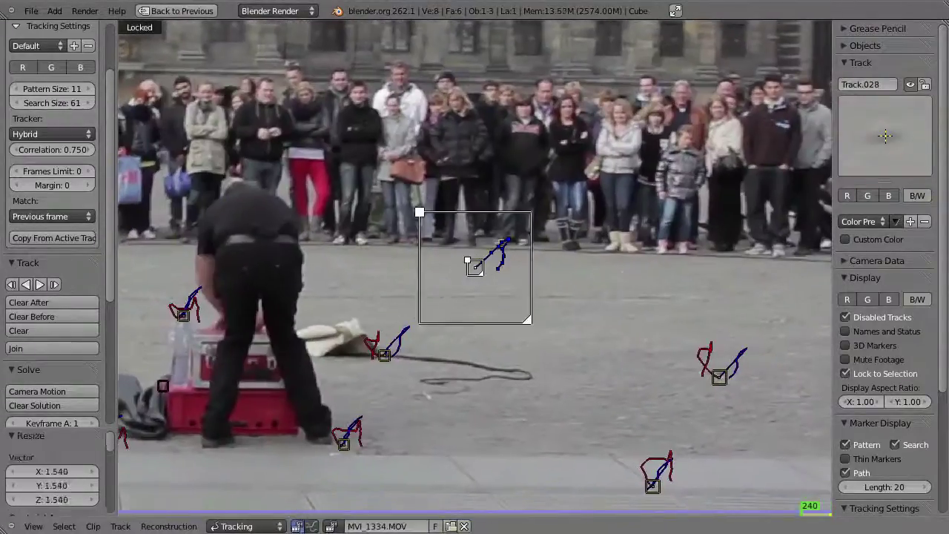
pyautogui.click(472, 358)
pyautogui.hotkey('shift', 'ctrl', 't')
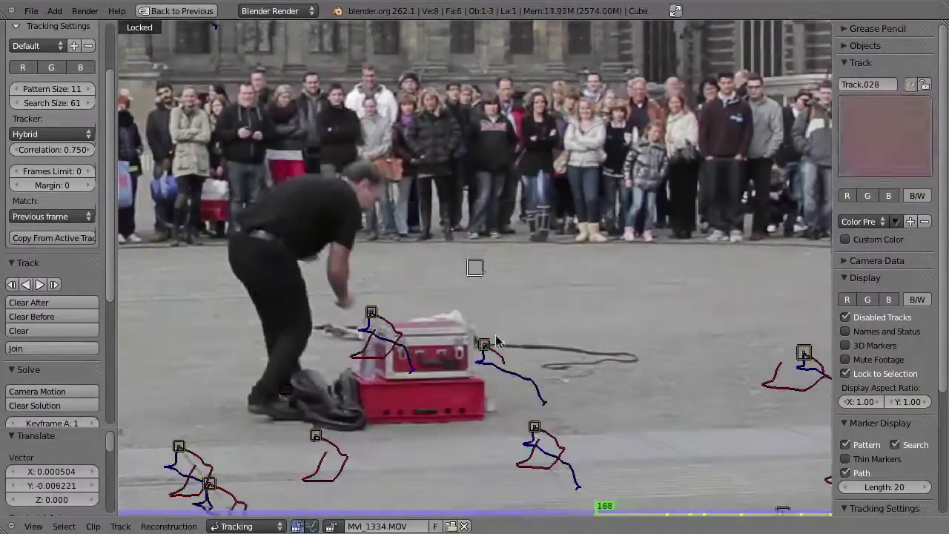
pyautogui.moveTo(496, 341); pyautogui.dragTo(496, 309)
# - Add a marker near the red case, track it forward and reposition it with G
pyautogui.scroll(4, 460, 252)
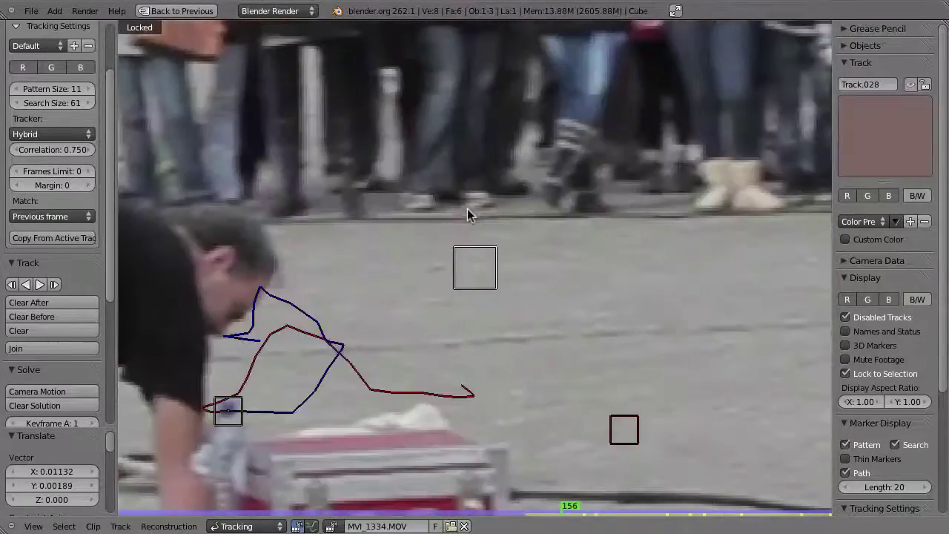
pyautogui.keyDown('ctrl'); pyautogui.click(467, 208); pyautogui.keyUp('ctrl')
pyautogui.scroll(-5, 535, 226)
pyautogui.hotkey('alt', 'a')
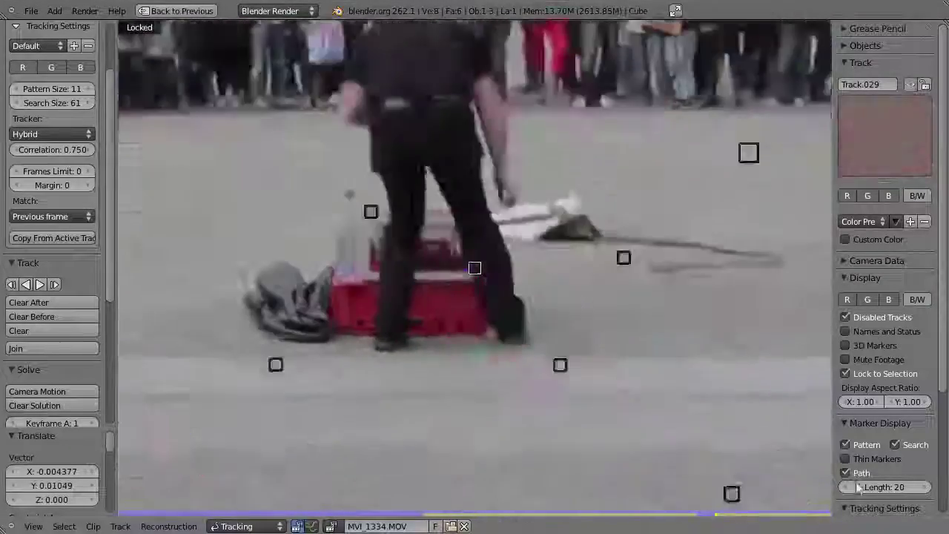
pyautogui.press('g')
pyautogui.click(499, 419)
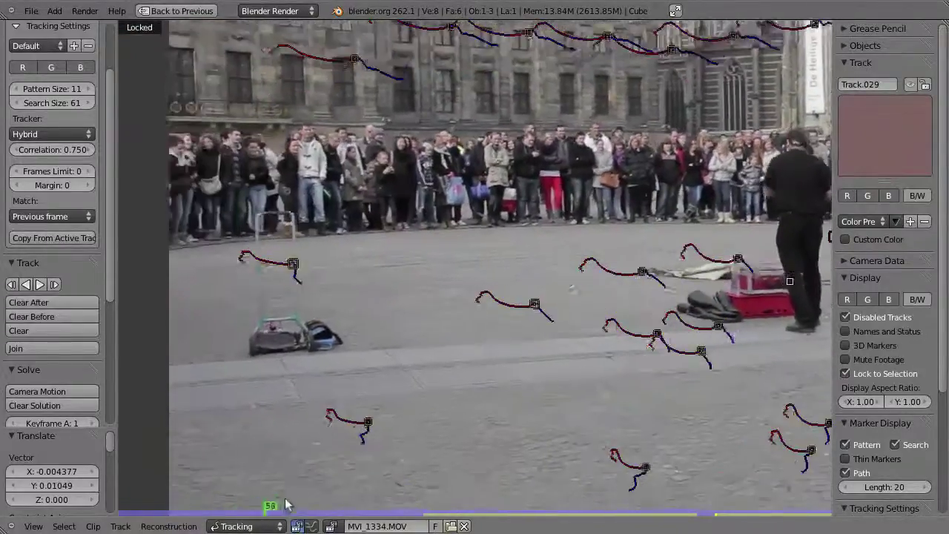
pyautogui.scroll(-1, 571, 329)
pyautogui.scroll(-1, 518, 285)
pyautogui.scroll(-1, 460, 241)
pyautogui.scroll(-1, 401, 196)
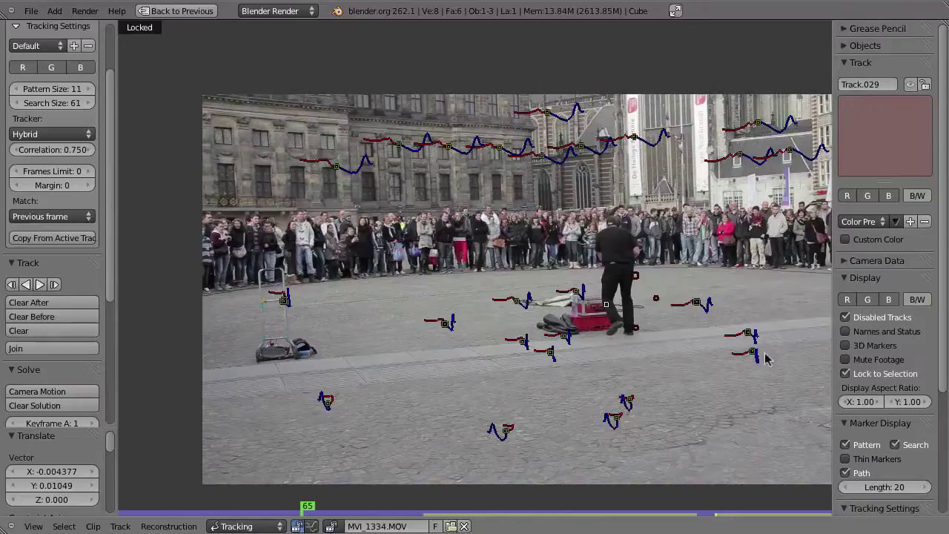
pyautogui.moveTo(659, 320); pyautogui.dragTo(319, 512, button='middle')
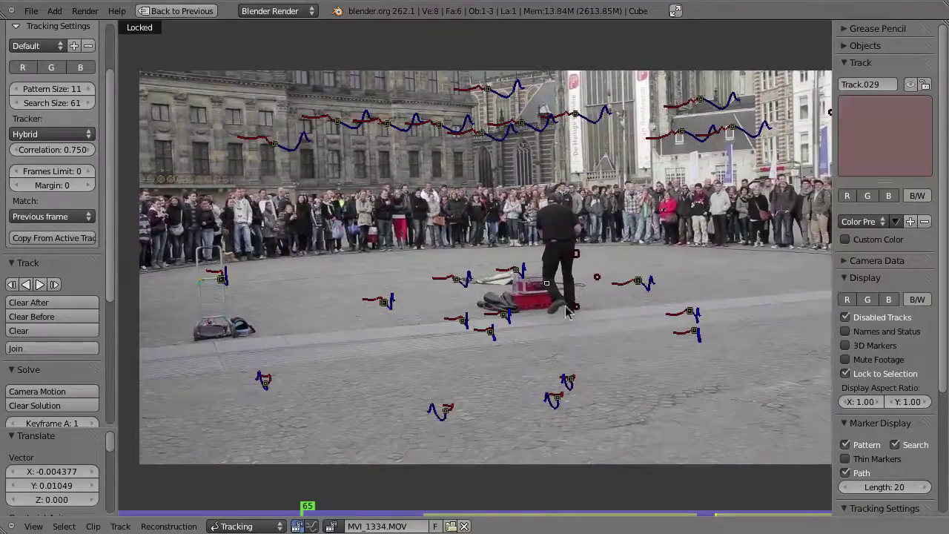
pyautogui.moveTo(319, 512); pyautogui.dragTo(335, 509)
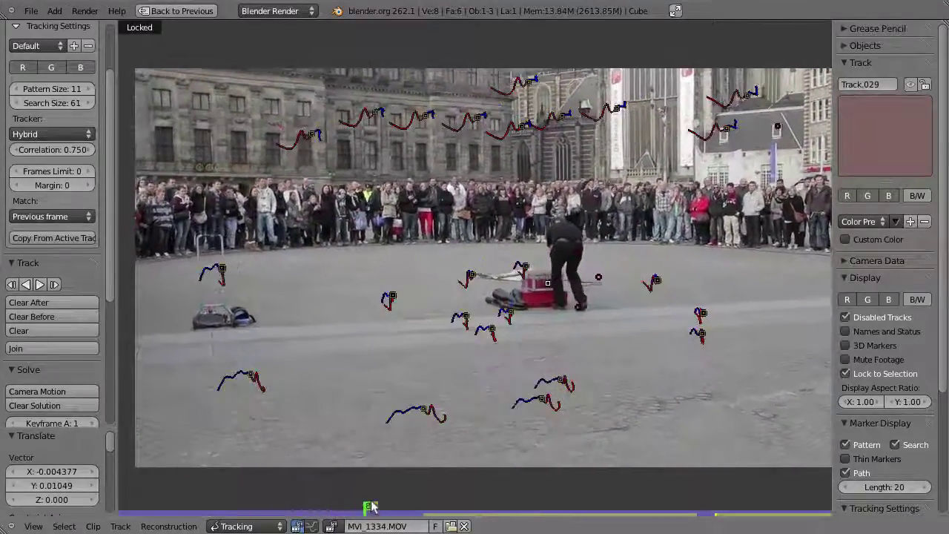
pyautogui.moveTo(411, 504)
pyautogui.mouseDown()
pyautogui.moveTo(813, 467)
pyautogui.moveTo(595, 458)
pyautogui.moveTo(345, 489)
pyautogui.moveTo(167, 493)
pyautogui.moveTo(447, 460)
pyautogui.moveTo(585, 464)
pyautogui.moveTo(714, 440)
pyautogui.moveTo(825, 440)
pyautogui.moveTo(555, 444)
pyautogui.moveTo(301, 466)
pyautogui.moveTo(264, 438)
pyautogui.mouseUp()
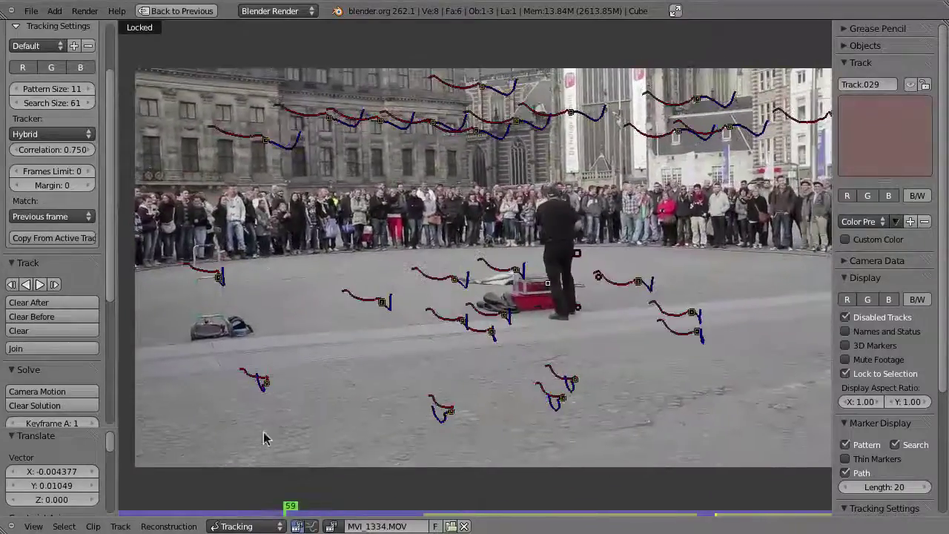
# - From frame 1, add a marker at the crowd's feet and track it forward, checking the result
pyautogui.hotkey('shift', 'Left')
pyautogui.moveTo(269, 272)
pyautogui.keyDown('ctrl'); pyautogui.mouseDown(button='middle')
pyautogui.moveTo(409, 278)
pyautogui.moveTo(420, 268)
pyautogui.mouseUp(button='middle'); pyautogui.keyUp('ctrl')
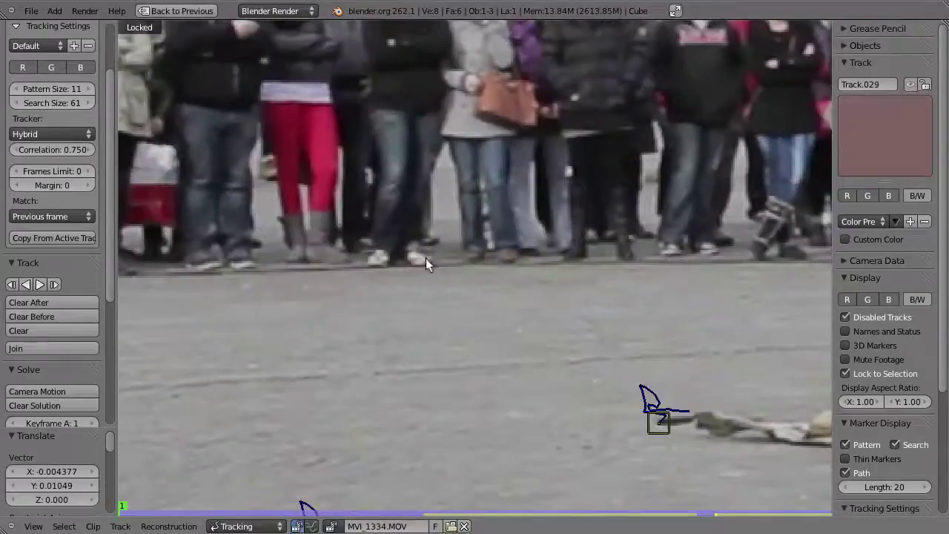
pyautogui.keyDown('ctrl'); pyautogui.click(426, 258); pyautogui.keyUp('ctrl')
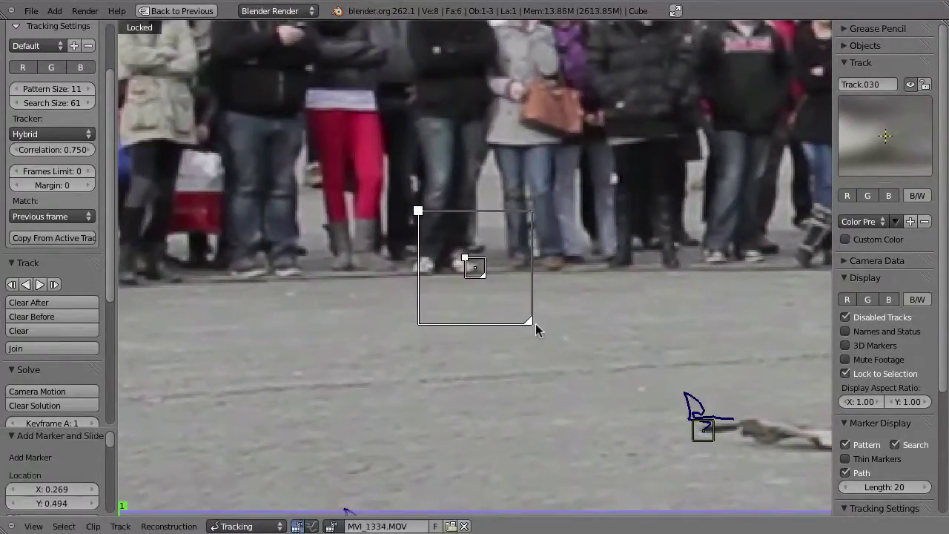
pyautogui.hotkey('ctrl', 't')
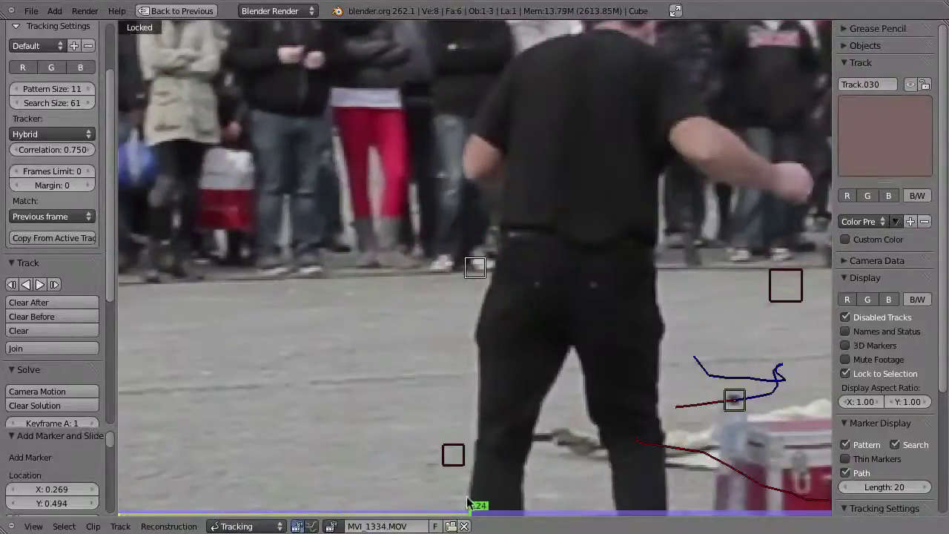
pyautogui.moveTo(467, 502)
pyautogui.mouseDown()
pyautogui.moveTo(478, 516)
pyautogui.moveTo(585, 473)
pyautogui.moveTo(801, 432)
pyautogui.moveTo(717, 416)
pyautogui.mouseUp()
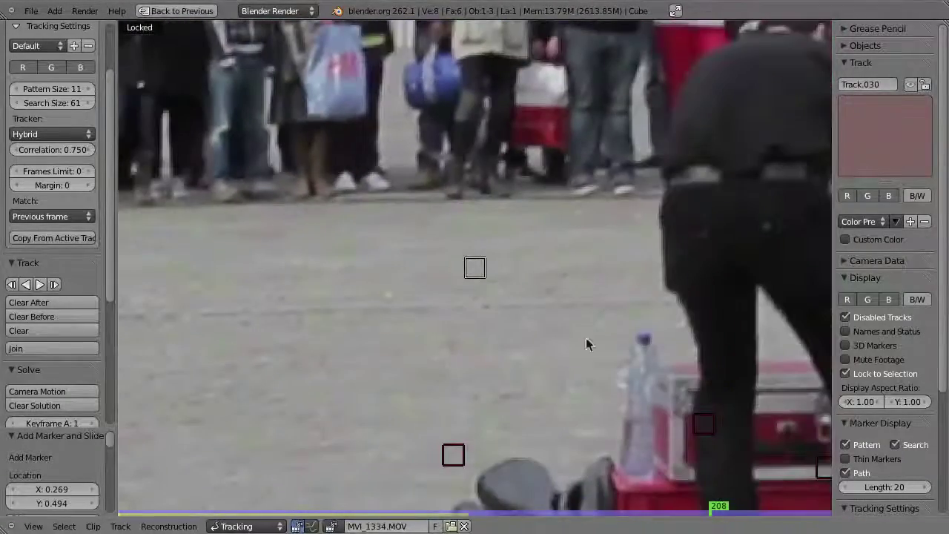
pyautogui.moveTo(612, 521)
pyautogui.mouseDown()
pyautogui.moveTo(455, 518)
pyautogui.moveTo(370, 424)
pyautogui.mouseUp()
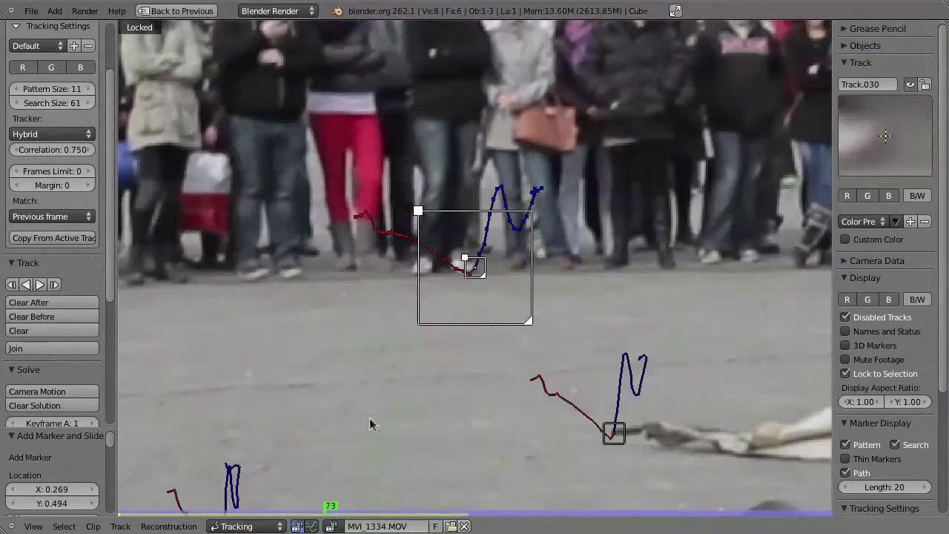
pyautogui.hotkey('ctrl', 't')
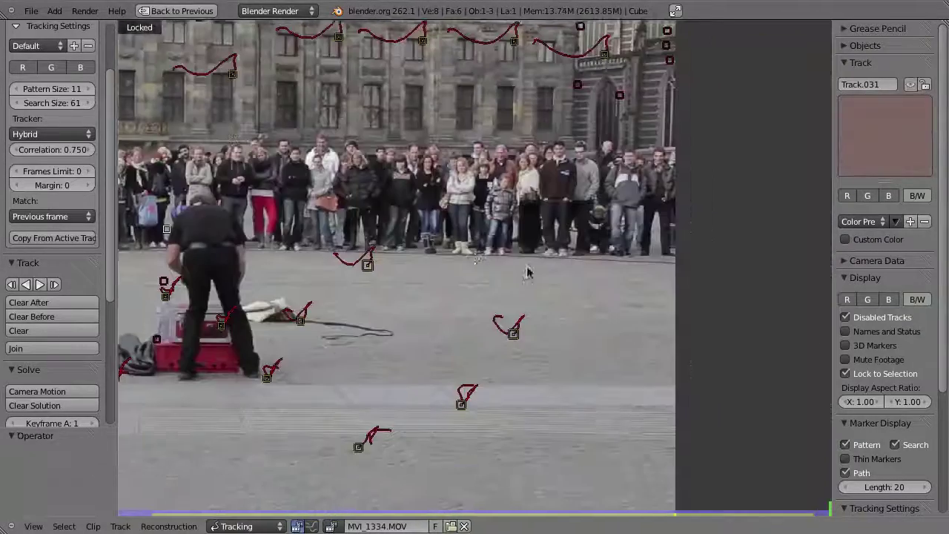
# - Add a crowd-edge marker, clear its path up to the current frame, and replay the clip to review
pyautogui.keyDown('ctrl'); pyautogui.click(473, 266); pyautogui.keyUp('ctrl')
pyautogui.moveTo(444, 512)
pyautogui.mouseDown()
pyautogui.moveTo(421, 510)
pyautogui.moveTo(588, 510)
pyautogui.mouseUp()
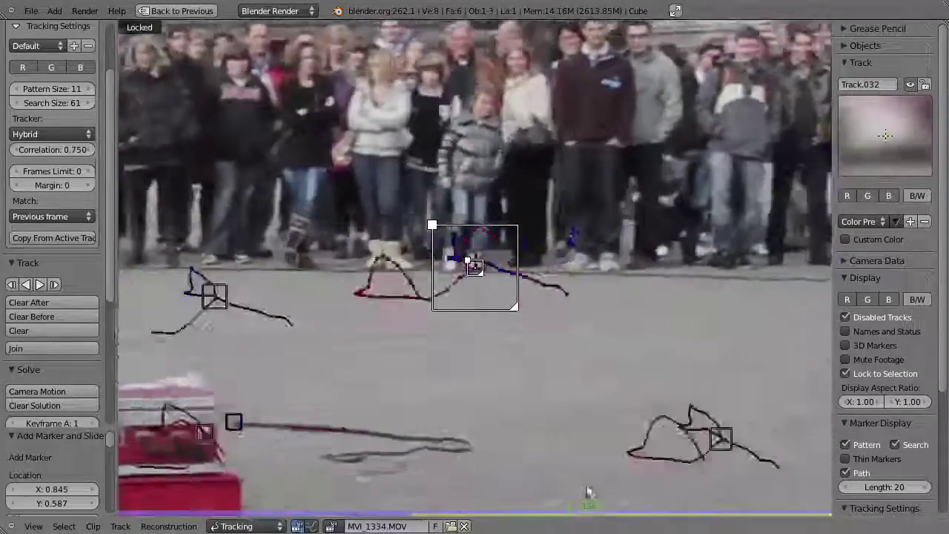
pyautogui.hotkey('shift', 't')
pyautogui.moveTo(699, 510); pyautogui.dragTo(801, 518)
pyautogui.hotkey('alt', 'a')
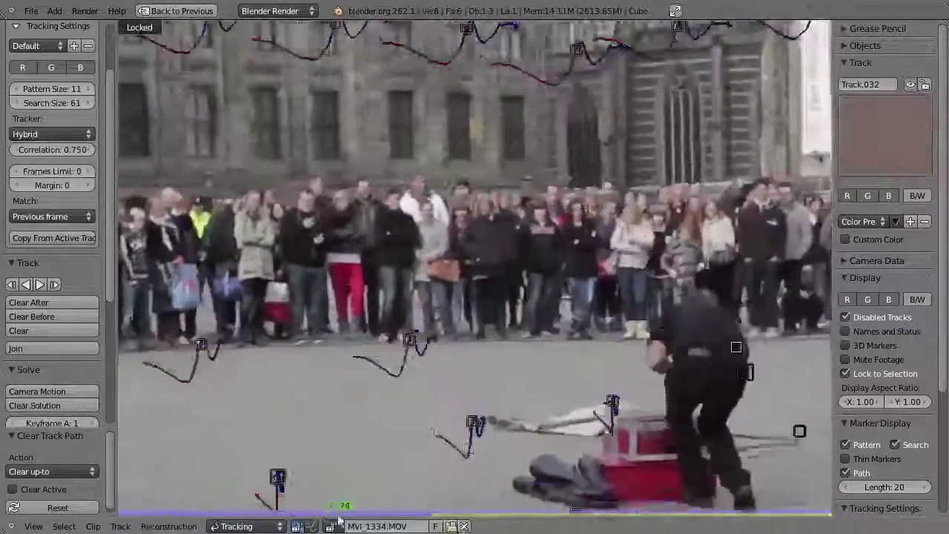
pyautogui.press('Escape')
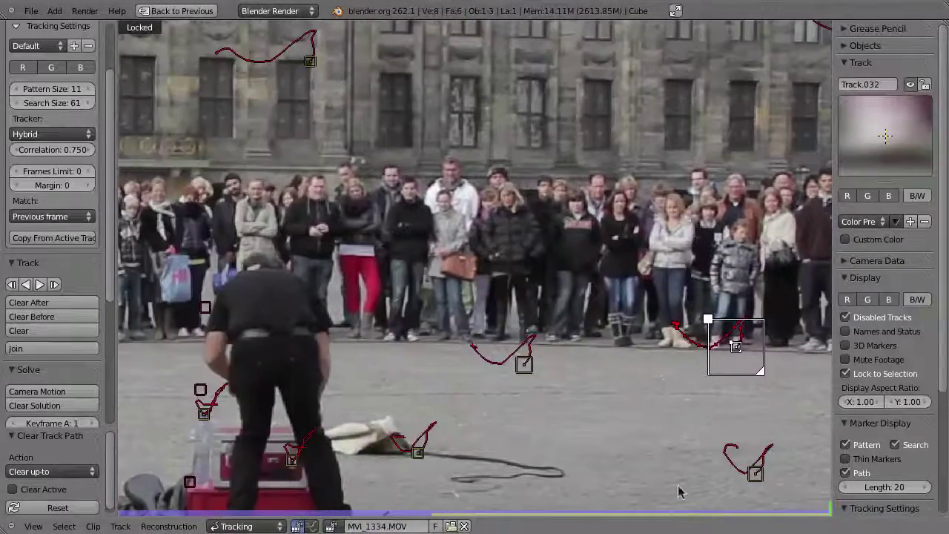
pyautogui.moveTo(798, 517)
pyautogui.mouseDown()
pyautogui.moveTo(338, 519)
pyautogui.moveTo(411, 515)
pyautogui.mouseUp()
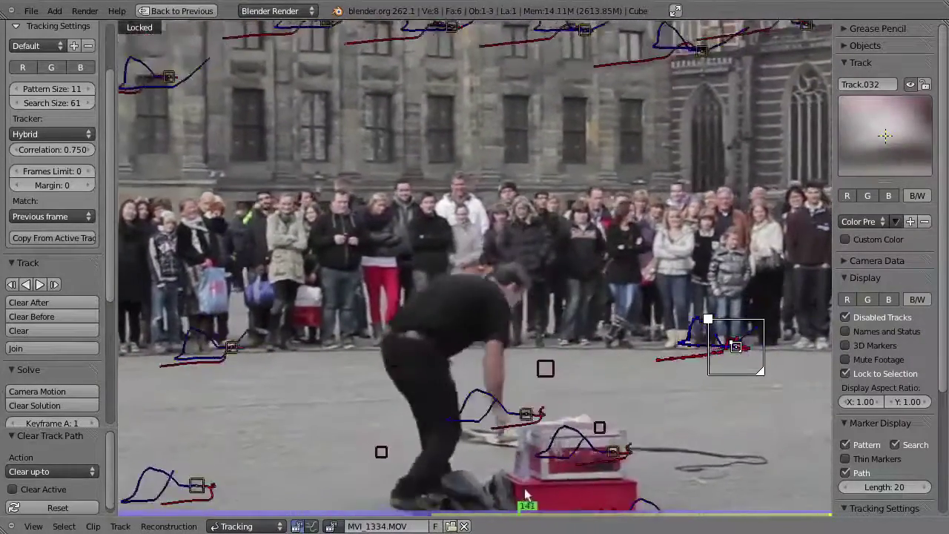
# - At about frame 143, add a marker on the white-jacket spectator and track it forward and backwards
pyautogui.moveTo(411, 515)
pyautogui.mouseDown()
pyautogui.moveTo(533, 490)
pyautogui.moveTo(525, 492)
pyautogui.mouseUp()
pyautogui.keyDown('ctrl'); pyautogui.click(460, 200); pyautogui.keyUp('ctrl')
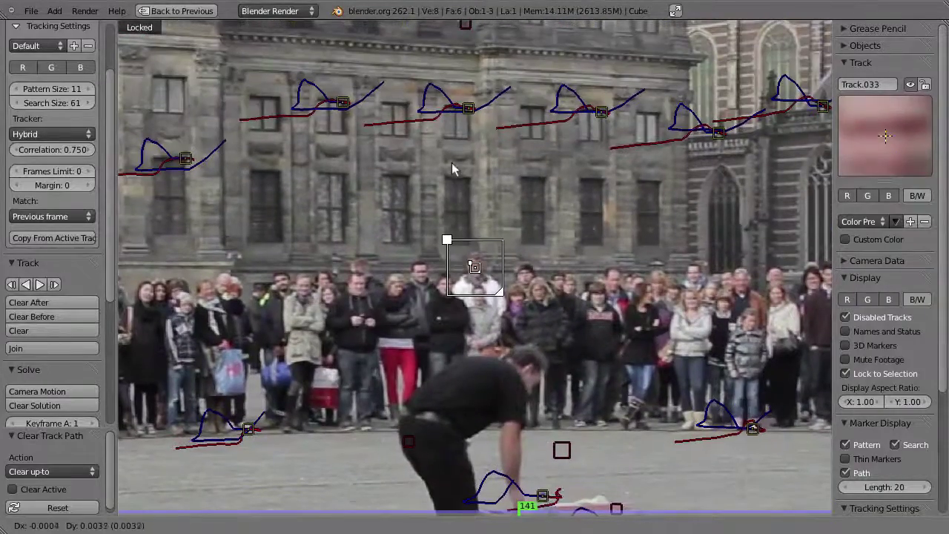
pyautogui.hotkey('ctrl', 't')
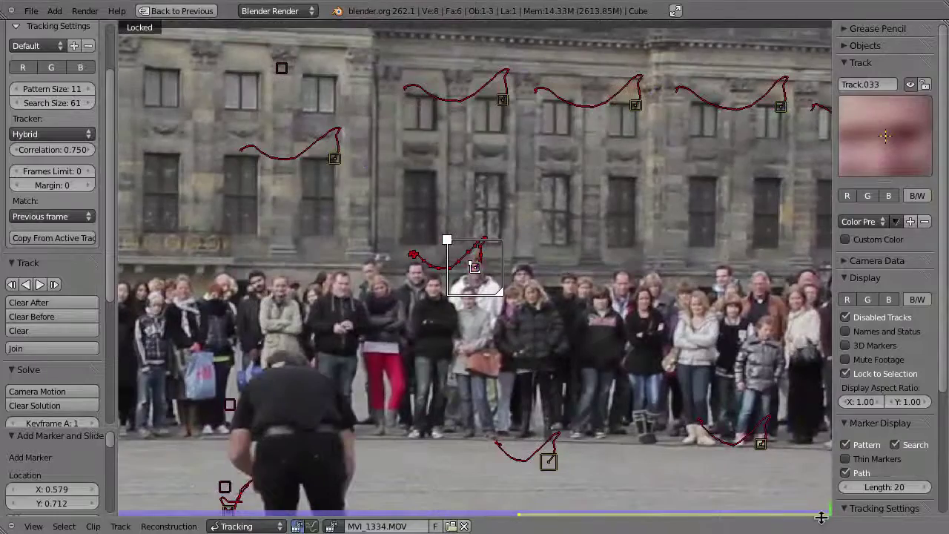
pyautogui.moveTo(821, 516)
pyautogui.mouseDown()
pyautogui.moveTo(478, 520)
pyautogui.moveTo(531, 515)
pyautogui.mouseUp()
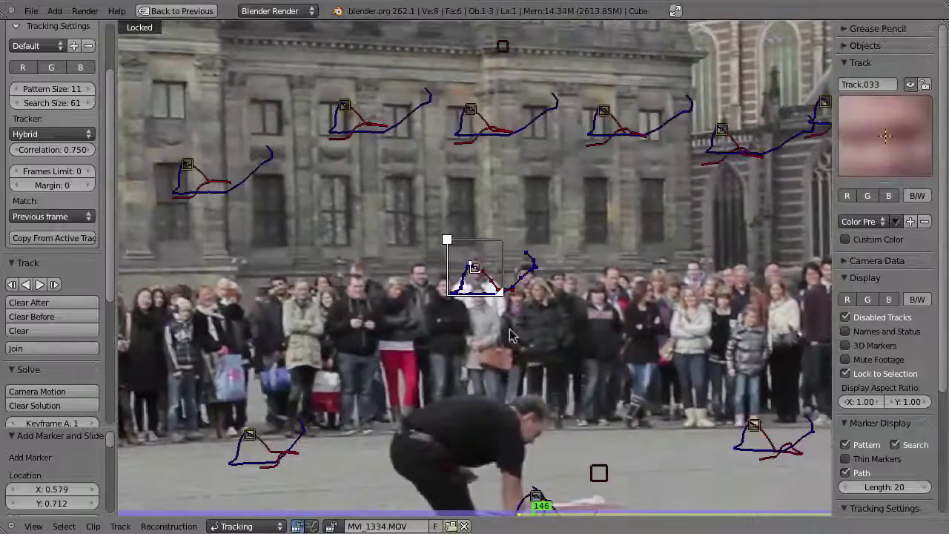
pyautogui.hotkey('ctrl', 'shift', 't')
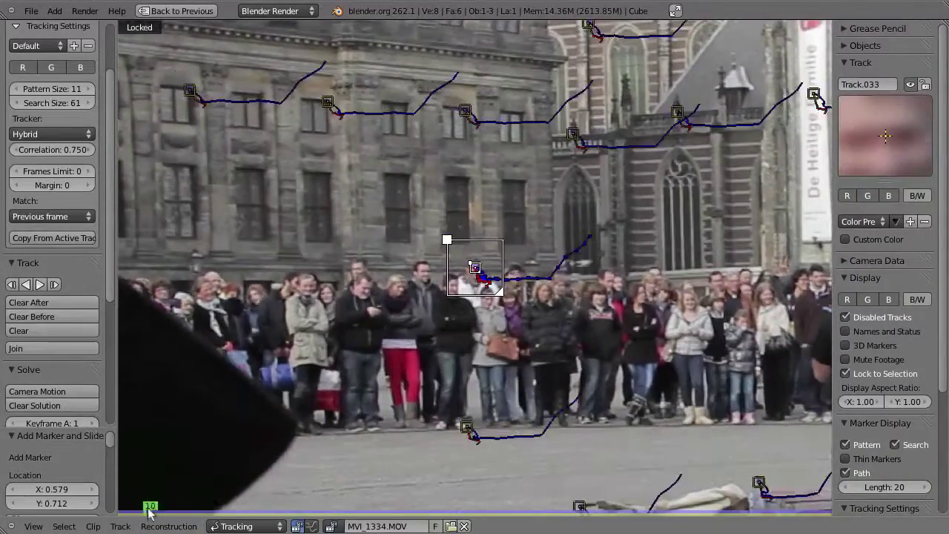
pyautogui.moveTo(149, 511)
pyautogui.mouseDown()
pyautogui.moveTo(218, 504)
pyautogui.moveTo(123, 504)
pyautogui.moveTo(256, 507)
pyautogui.mouseUp()
pyautogui.moveTo(188, 510)
pyautogui.mouseDown()
pyautogui.moveTo(335, 498)
pyautogui.moveTo(201, 500)
pyautogui.moveTo(276, 504)
pyautogui.mouseUp()
pyautogui.hotkey('shift', 't')
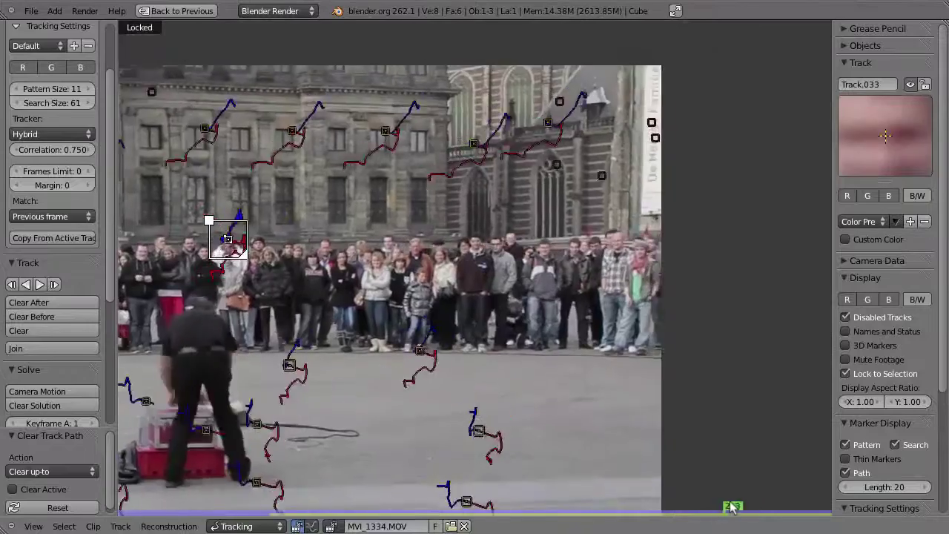
# - Add Track.034 on a mid-crowd spectator and track it forward and backwards
pyautogui.moveTo(812, 499); pyautogui.dragTo(363, 500)
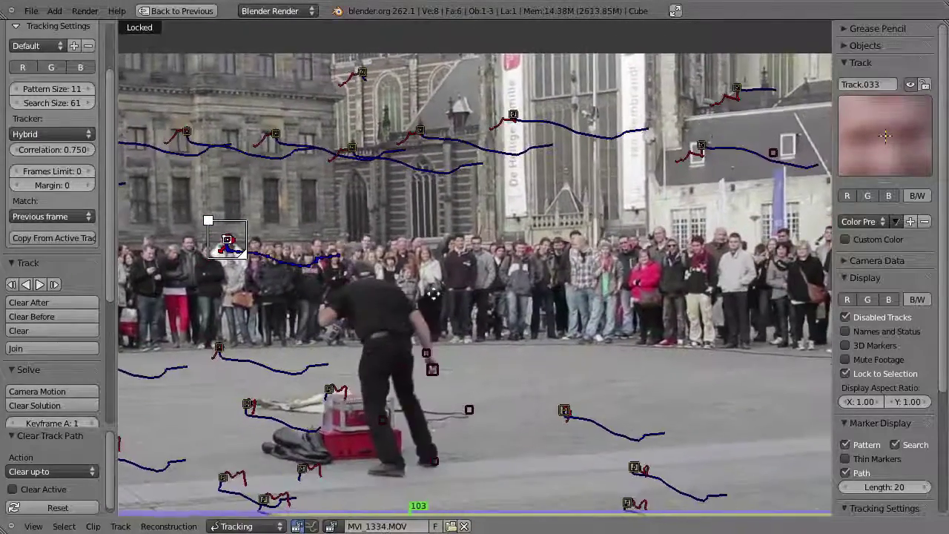
pyautogui.keyDown('ctrl'); pyautogui.click(460, 263); pyautogui.keyUp('ctrl')
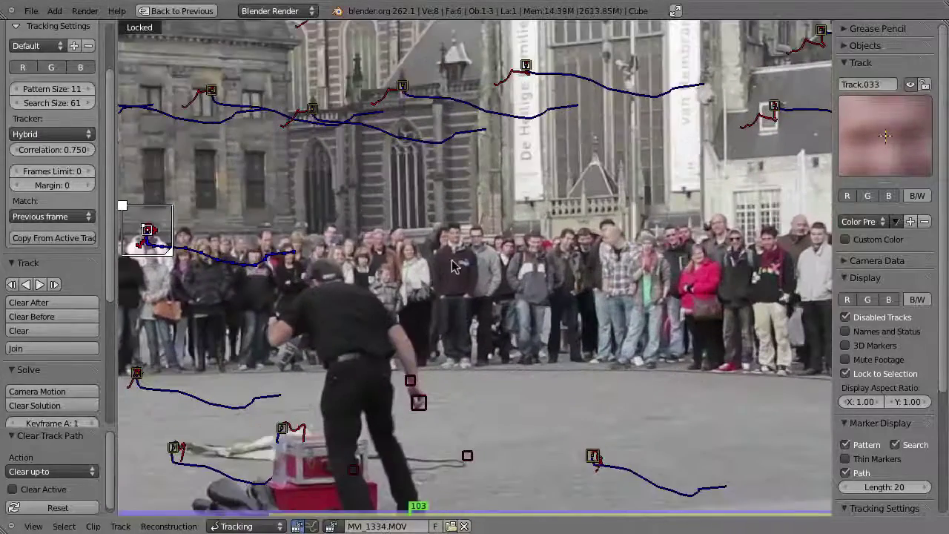
pyautogui.hotkey('ctrl', 't')
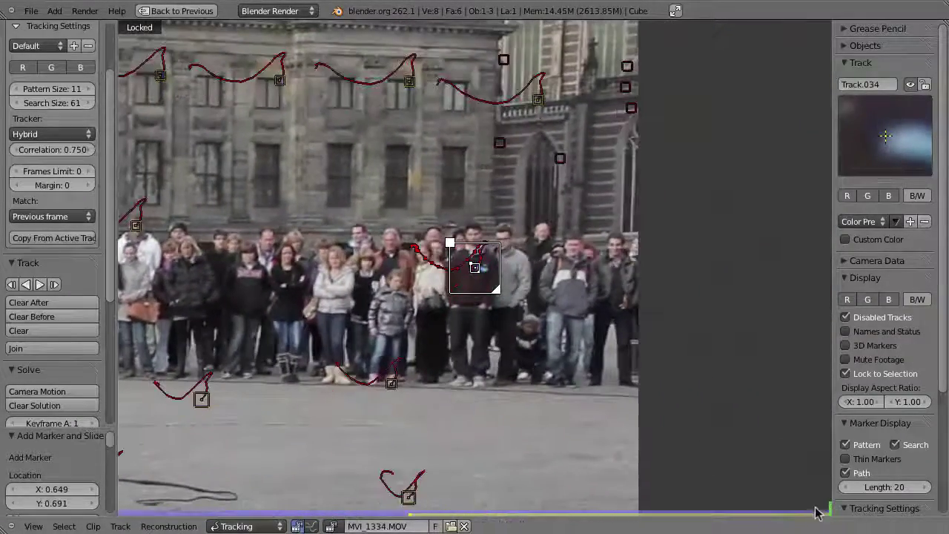
pyautogui.moveTo(799, 518); pyautogui.dragTo(424, 511)
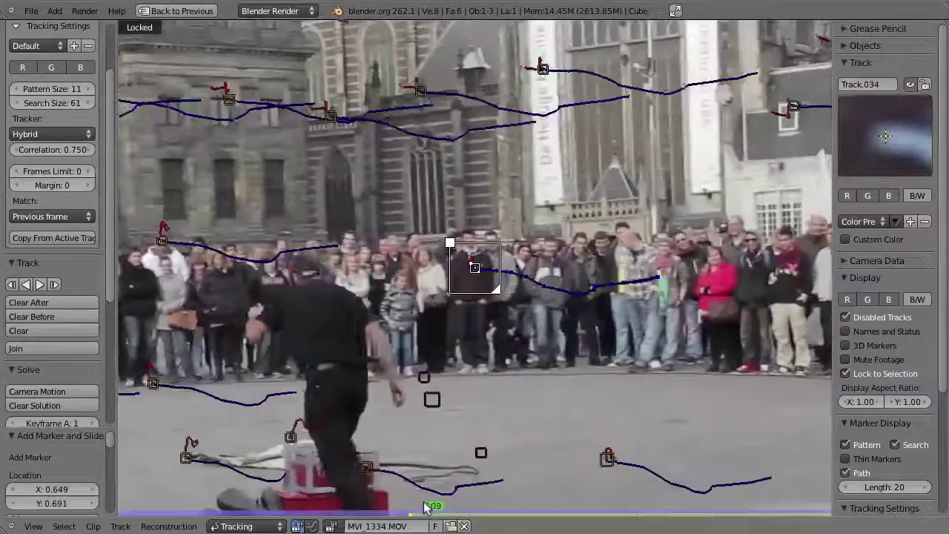
pyautogui.hotkey('shift', 'ctrl', 't')
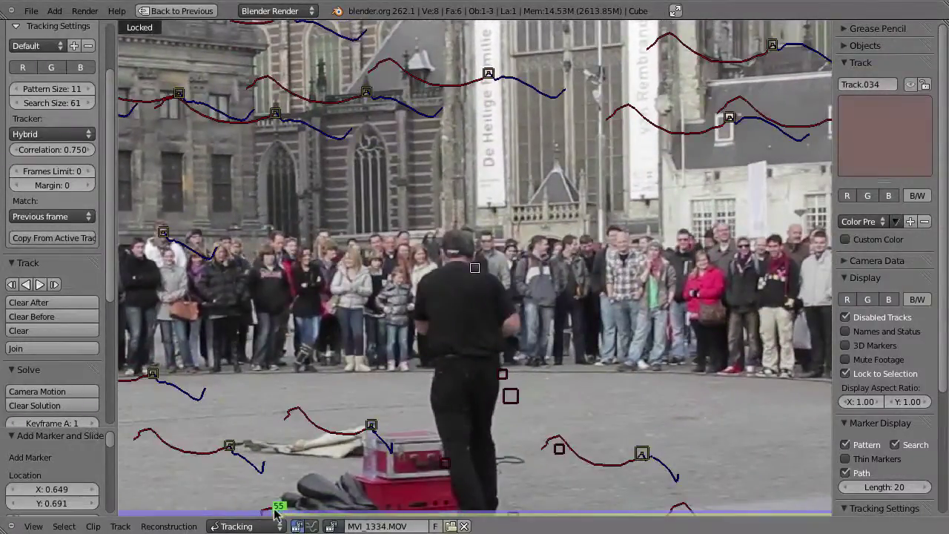
# - Advance to frame 71 and zoom out to see the whole square with all marker paths
pyautogui.hotkey('ctrl', 't')
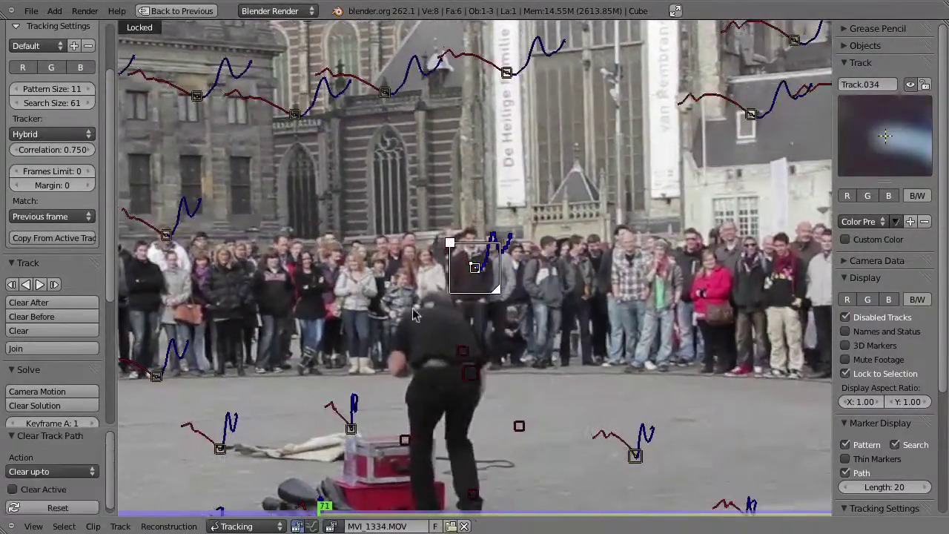
pyautogui.scroll(-2, 424, 306)
pyautogui.scroll(-1, 424, 306)
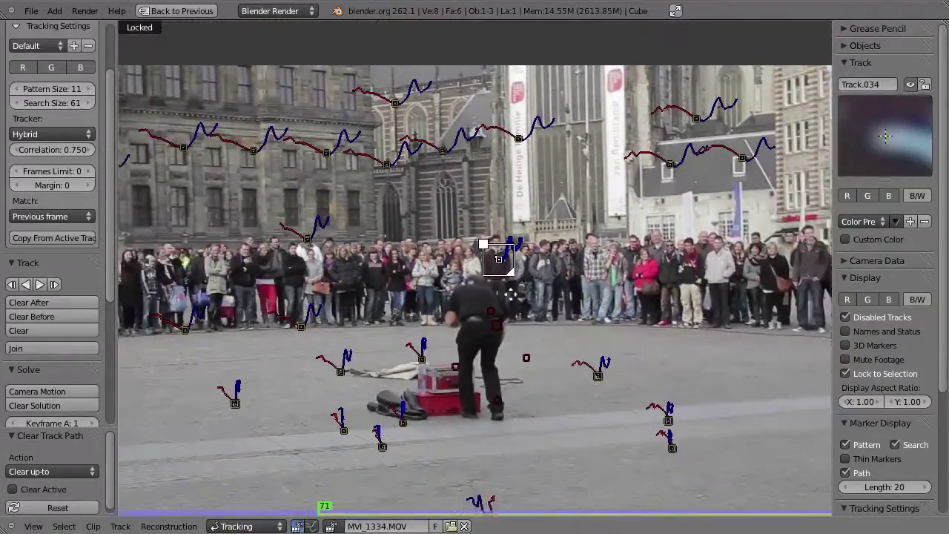
pyautogui.scroll(-1, 423, 306)
pyautogui.scroll(-1, 503, 264)
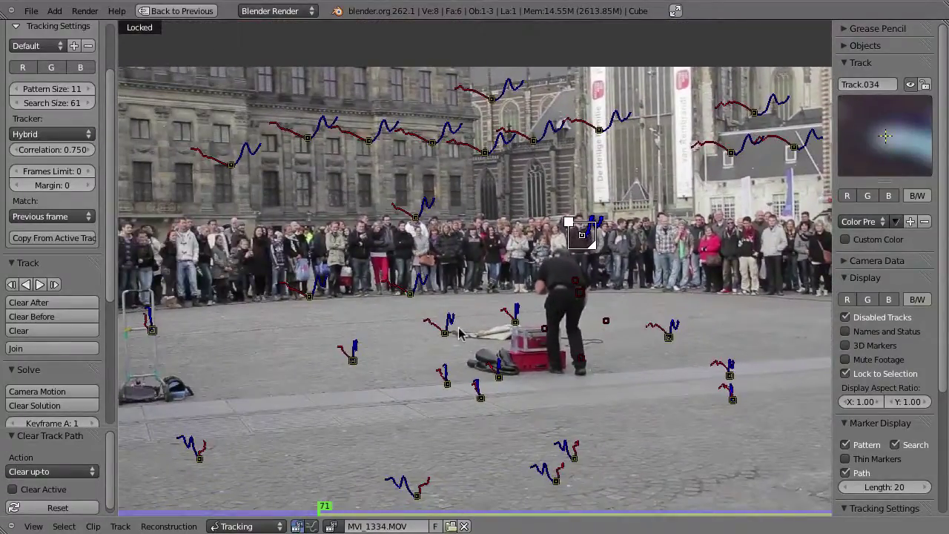
# - Add a final marker and collapse the Tracking Settings and Track tool panels
pyautogui.keyDown('ctrl'); pyautogui.click(159, 161); pyautogui.keyUp('ctrl')
pyautogui.scroll(5, 108, 106)
pyautogui.click(10, 30)
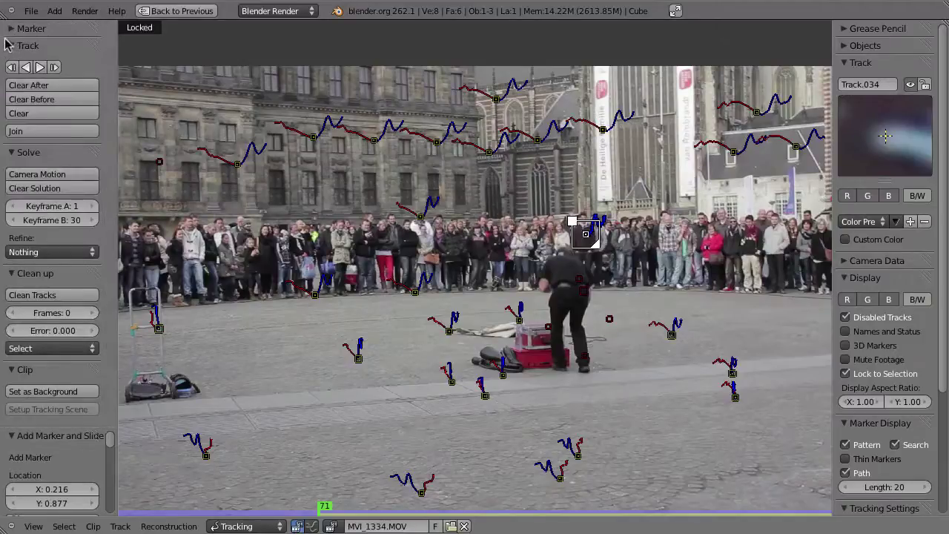
pyautogui.click(8, 45)
# - Scrub back and forth through the tracked clip, reviewing it up to frame 108
pyautogui.moveTo(321, 511)
pyautogui.mouseDown()
pyautogui.moveTo(119, 505)
pyautogui.moveTo(222, 505)
pyautogui.moveTo(131, 504)
pyautogui.moveTo(168, 506)
pyautogui.mouseUp()
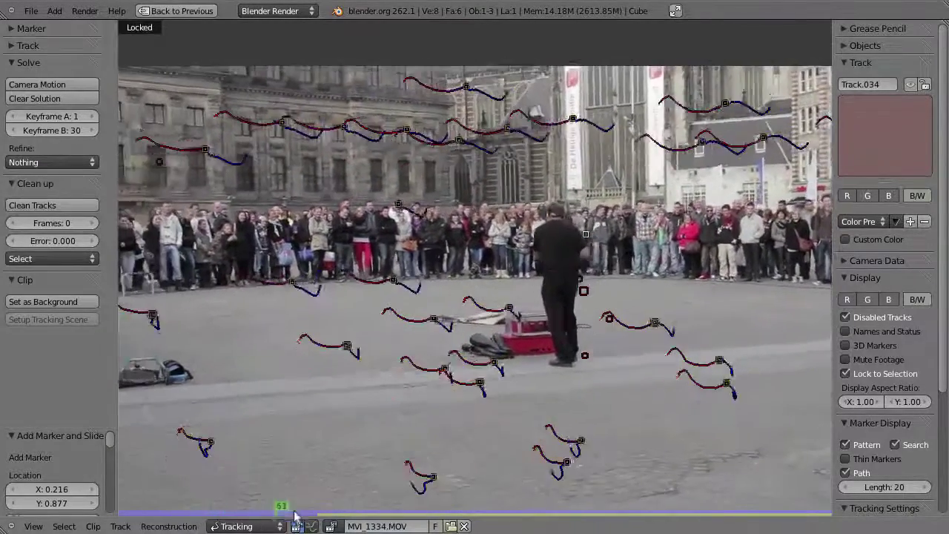
pyautogui.moveTo(294, 515); pyautogui.dragTo(364, 513)
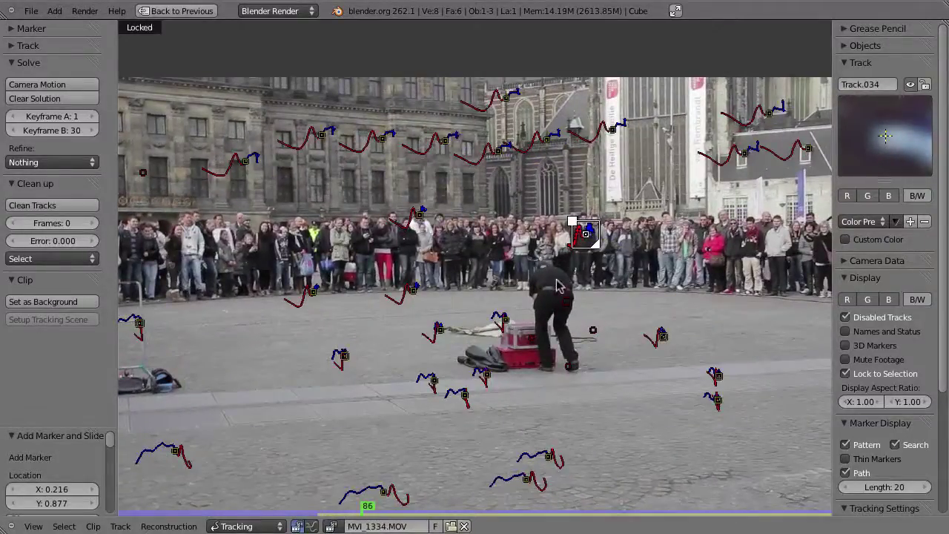
pyautogui.moveTo(477, 380); pyautogui.dragTo(492, 350, button='middle')
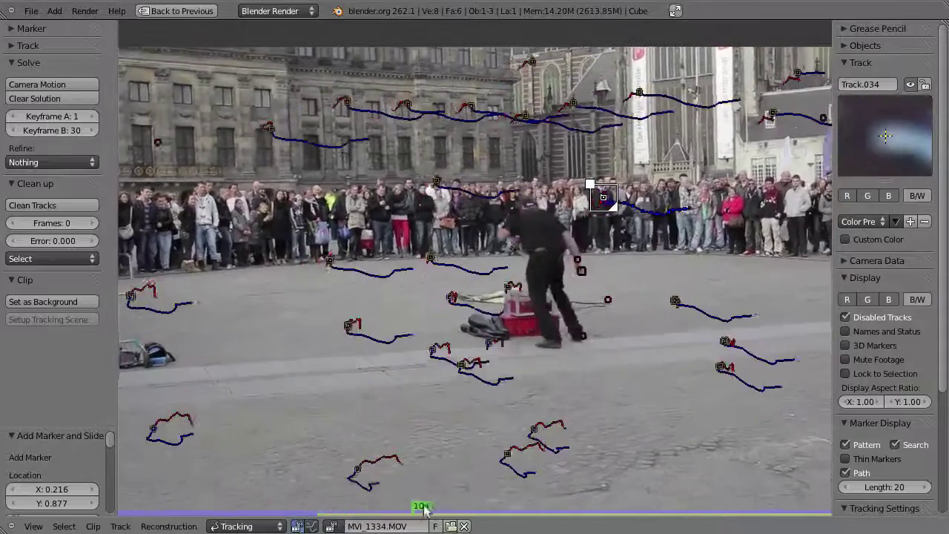
pyautogui.moveTo(423, 509)
pyautogui.mouseDown()
pyautogui.moveTo(551, 506)
pyautogui.moveTo(494, 506)
pyautogui.moveTo(576, 495)
pyautogui.moveTo(466, 505)
pyautogui.moveTo(553, 505)
pyautogui.moveTo(536, 505)
pyautogui.moveTo(534, 519)
pyautogui.moveTo(402, 522)
pyautogui.moveTo(433, 523)
pyautogui.mouseUp()
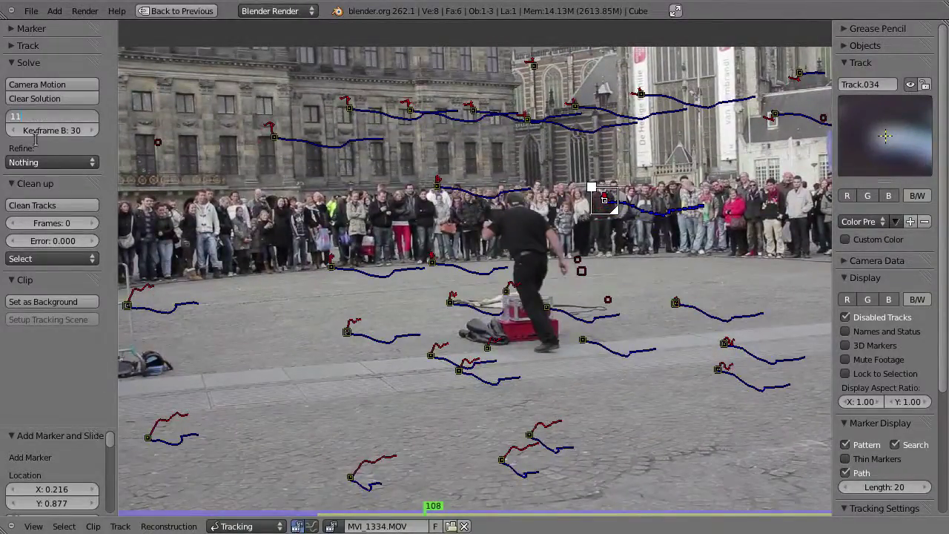
# - Apply the Canon 550D camera preset, giving a 22.3 mm sensor width and 20 mm focal length
pyautogui.click(842, 264)
pyautogui.click(856, 285)
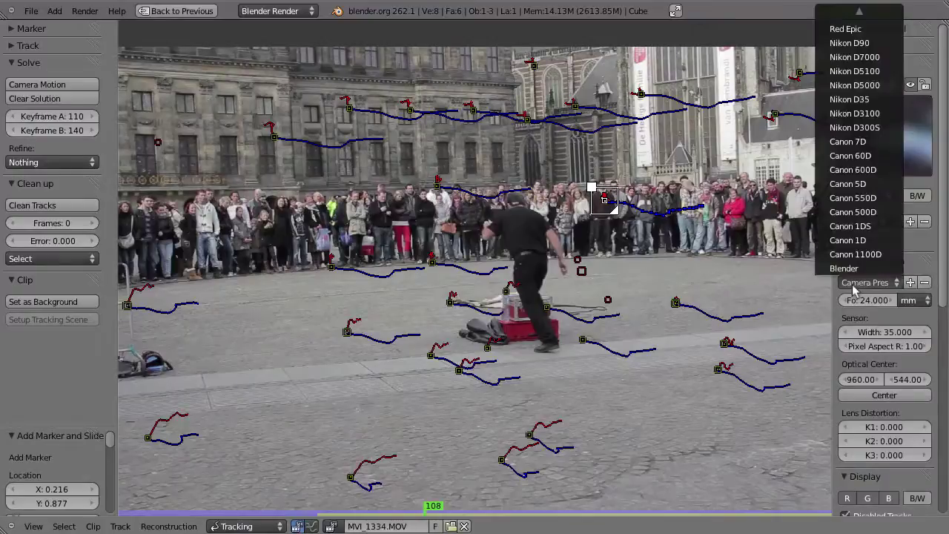
pyautogui.click(860, 198)
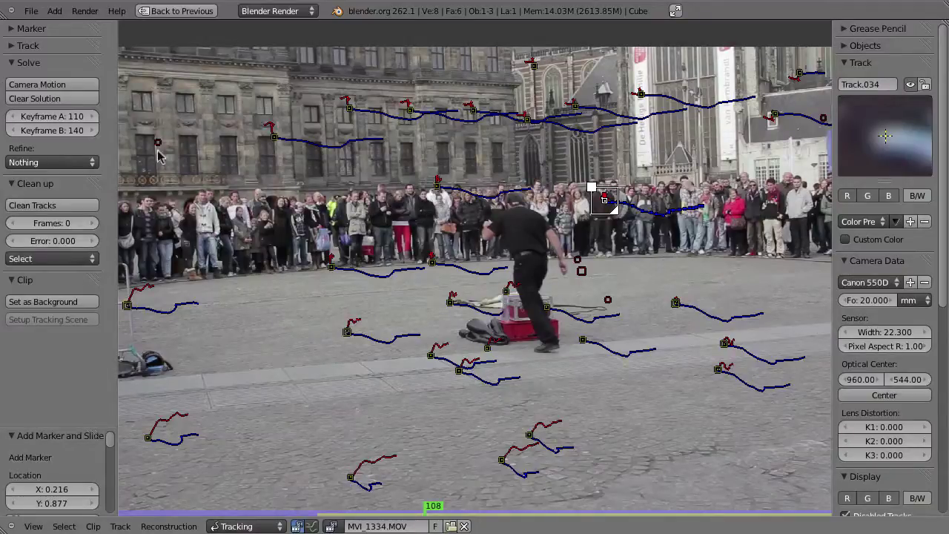
# - Solve the camera motion (3.1293 average error) and display motion curves for all tracks
pyautogui.click(41, 85)
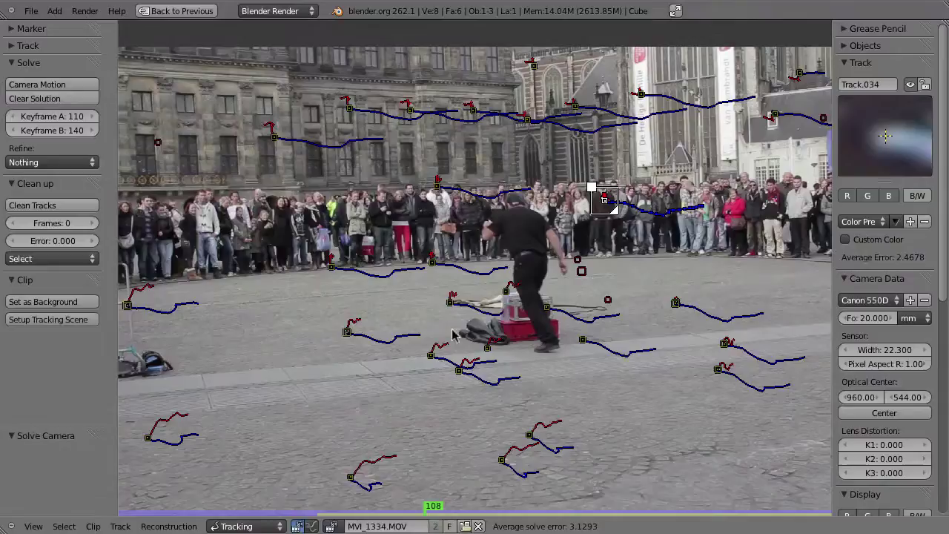
pyautogui.hotkey('ctrl', 'Tab')
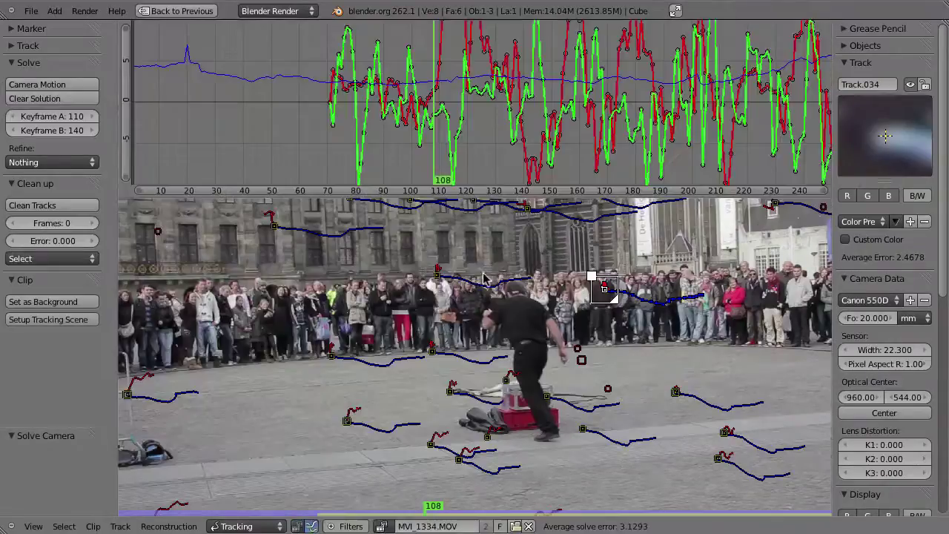
pyautogui.press('a')
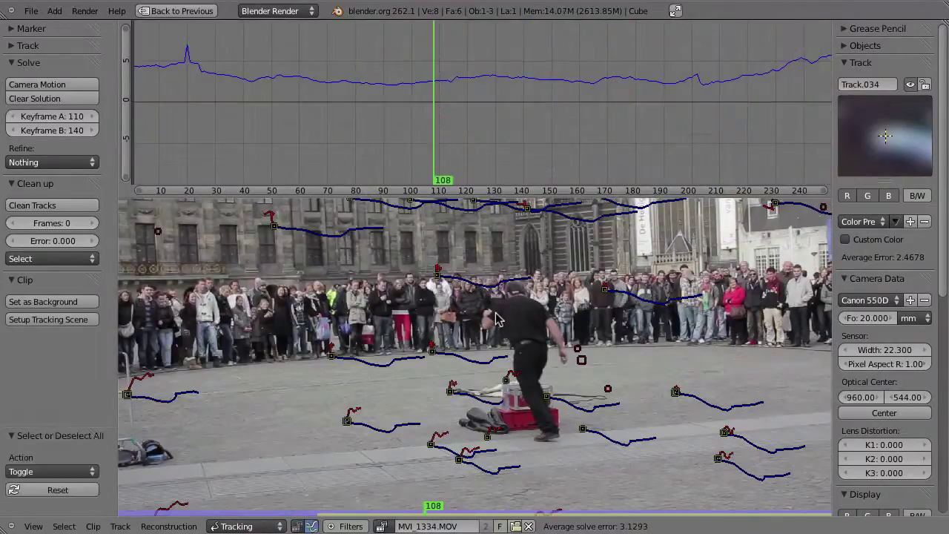
pyautogui.press('a')
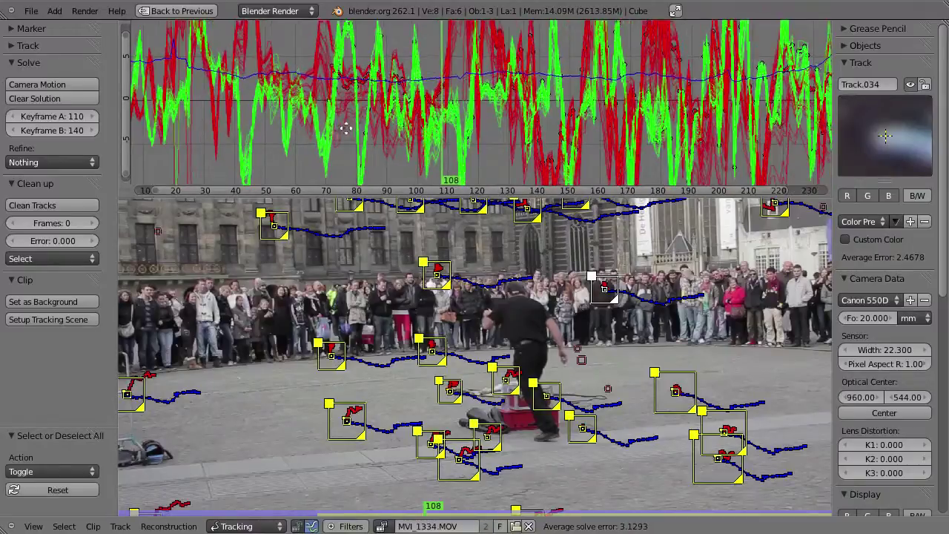
# - Zoom the curve graph, pick Track.023, and go to the spike near frame 25
pyautogui.moveTo(304, 115)
pyautogui.keyDown('ctrl'); pyautogui.mouseDown(button='middle')
pyautogui.moveTo(336, 137)
pyautogui.moveTo(328, 132)
pyautogui.moveTo(534, 121)
pyautogui.mouseUp(button='middle'); pyautogui.keyUp('ctrl')
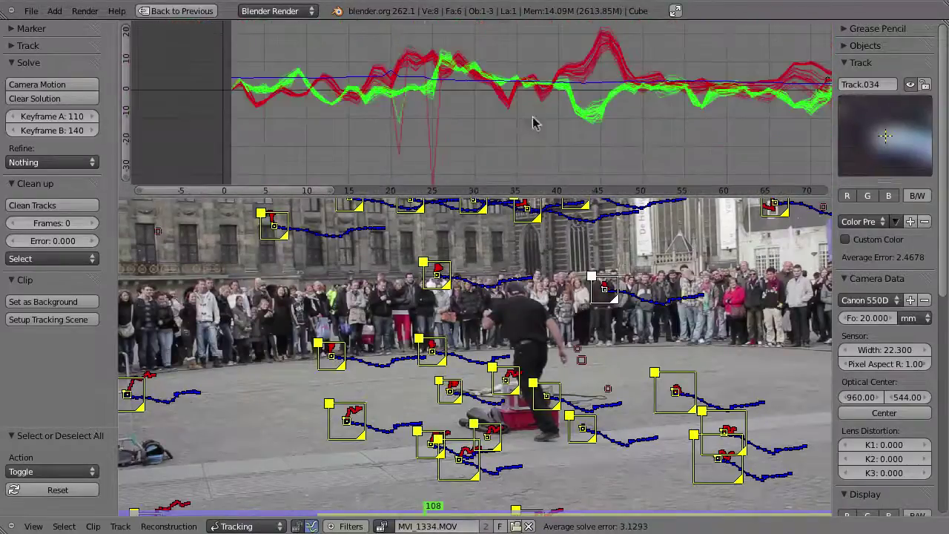
pyautogui.click(439, 141)
pyautogui.moveTo(419, 113)
pyautogui.keyDown('ctrl'); pyautogui.mouseDown(button='middle')
pyautogui.moveTo(418, 80)
pyautogui.moveTo(416, 89)
pyautogui.moveTo(398, 88)
pyautogui.mouseUp(button='middle'); pyautogui.keyUp('ctrl')
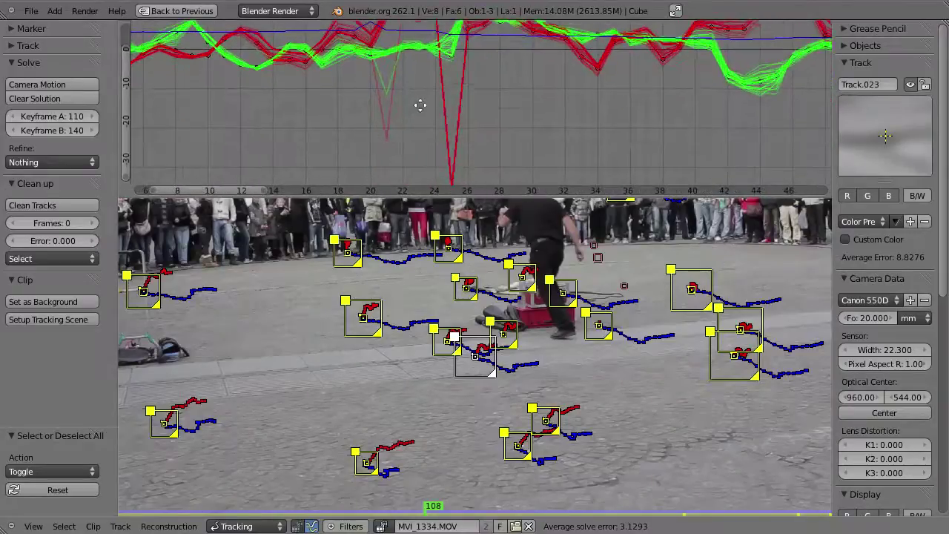
pyautogui.moveTo(477, 97); pyautogui.dragTo(475, 97)
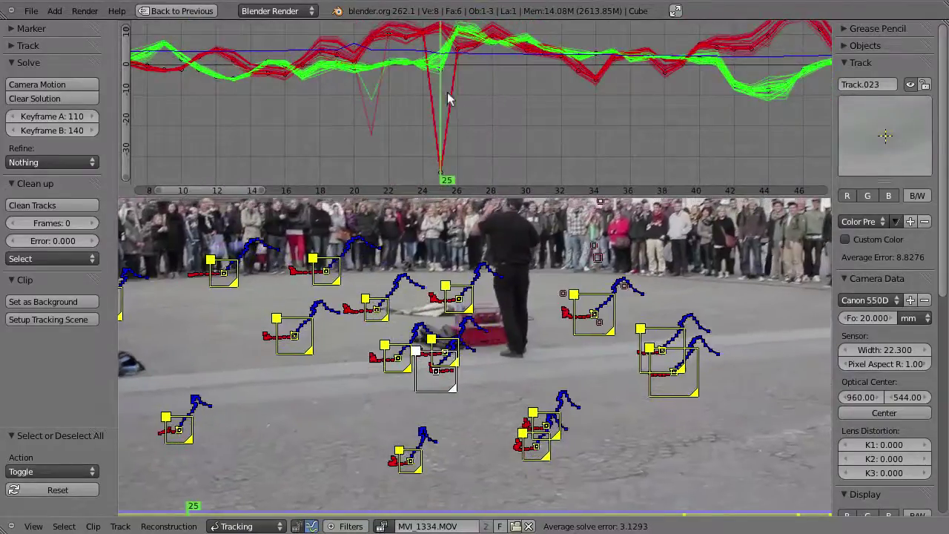
# - Clear Track.023's glitchy path before frame 27
pyautogui.scroll(2, 422, 361)
pyautogui.scroll(2, 423, 361)
pyautogui.scroll(1, 423, 361)
pyautogui.click(419, 113)
pyautogui.moveTo(419, 114)
pyautogui.mouseDown()
pyautogui.moveTo(379, 139)
pyautogui.moveTo(477, 142)
pyautogui.mouseUp()
pyautogui.rightClick(511, 400)
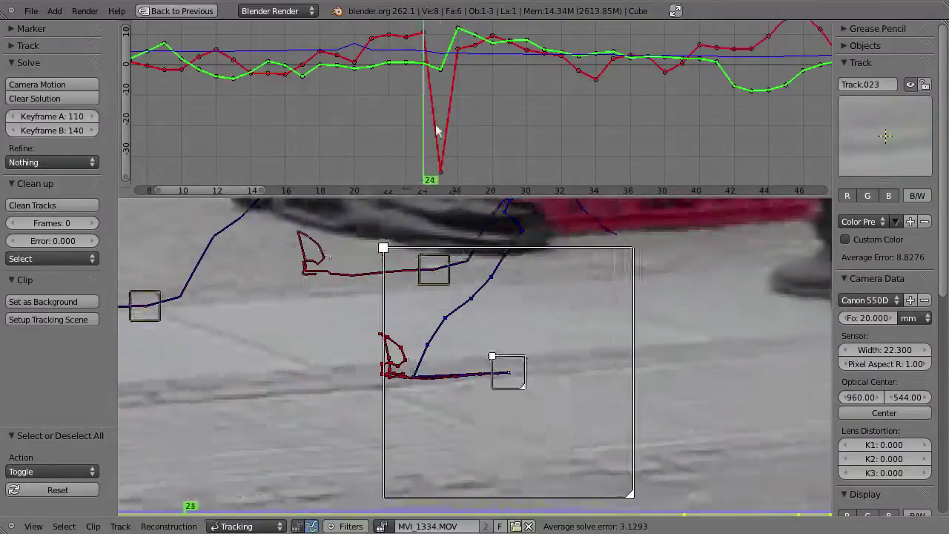
pyautogui.hotkey('shift', 't')
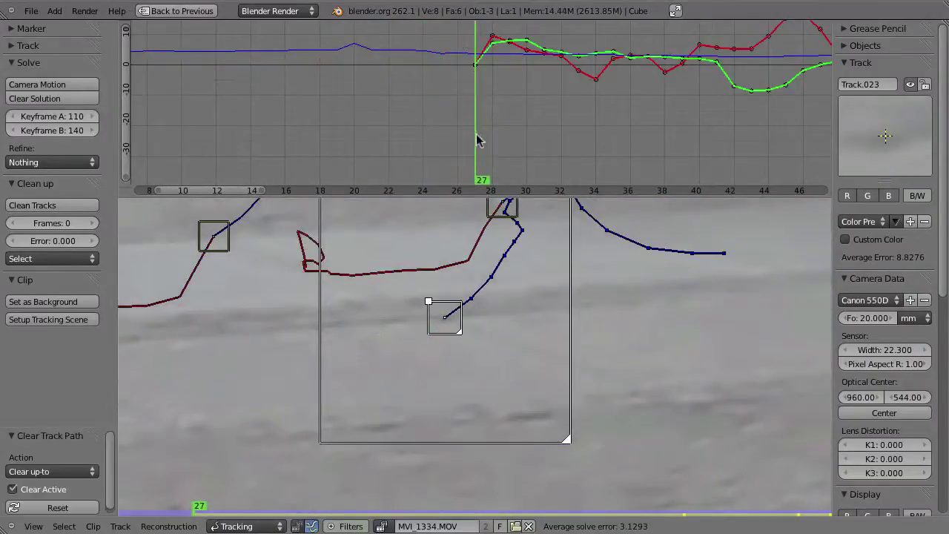
# - Clear Track.024's spiking path before frame 23
pyautogui.press('a')
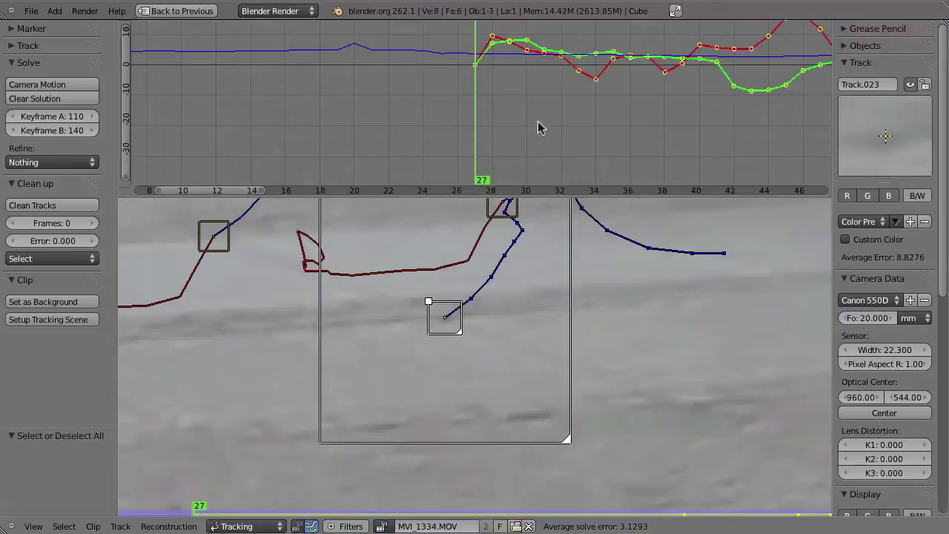
pyautogui.press('a')
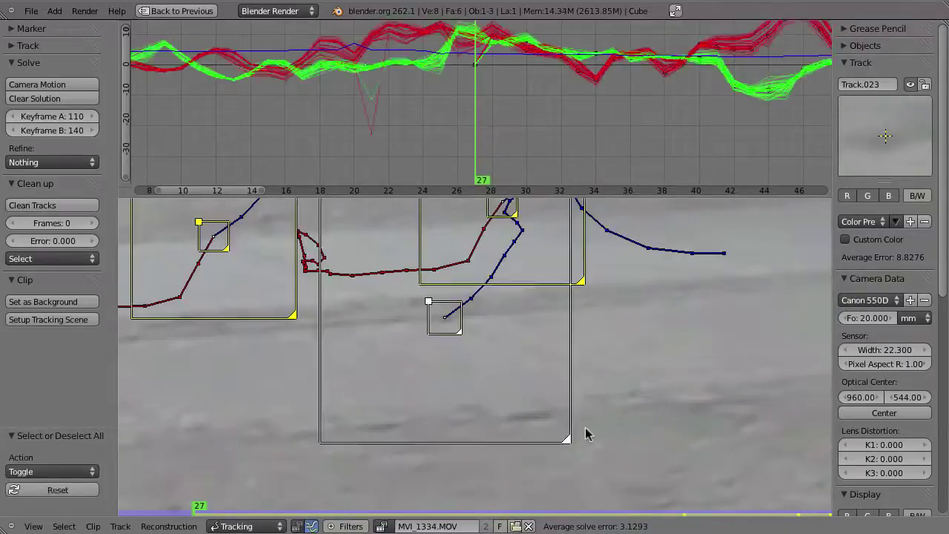
pyautogui.rightClick(379, 134)
pyautogui.click(371, 130)
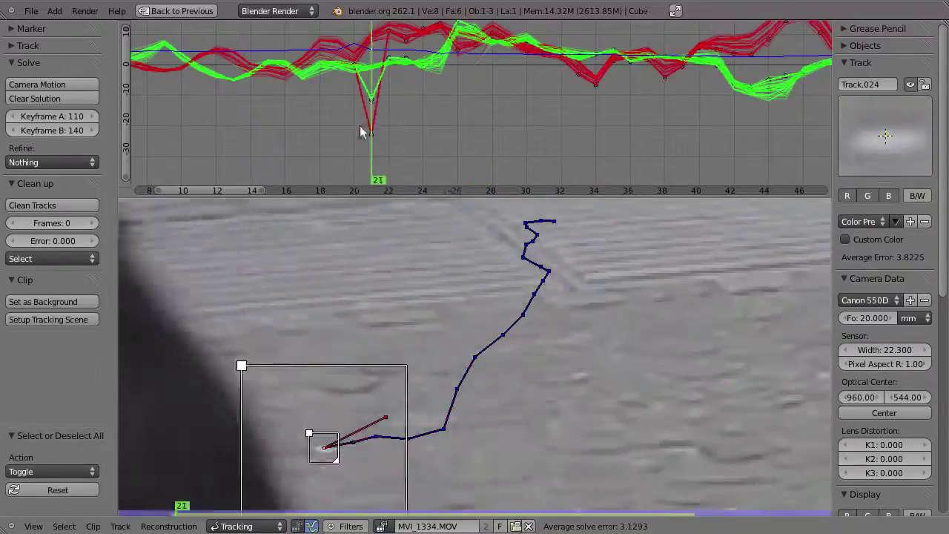
pyautogui.click(391, 118)
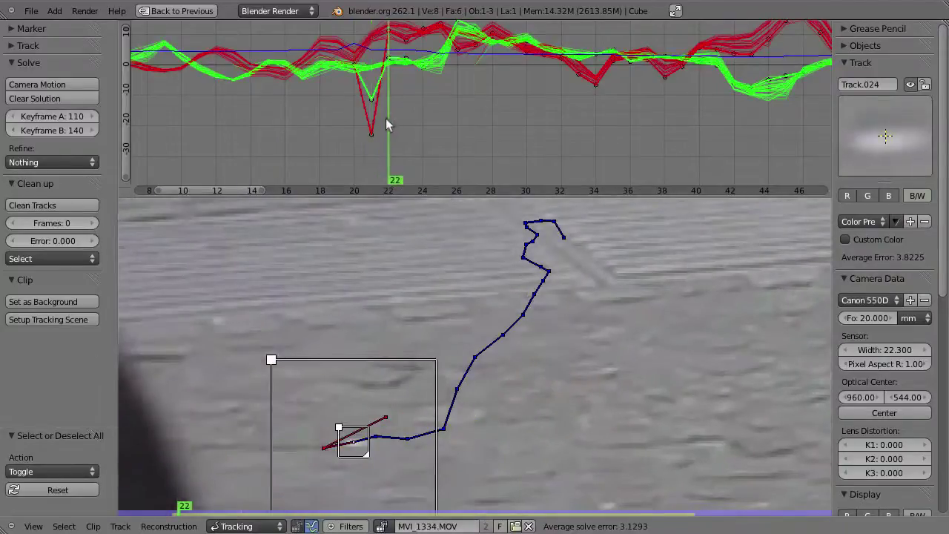
pyautogui.click(405, 122)
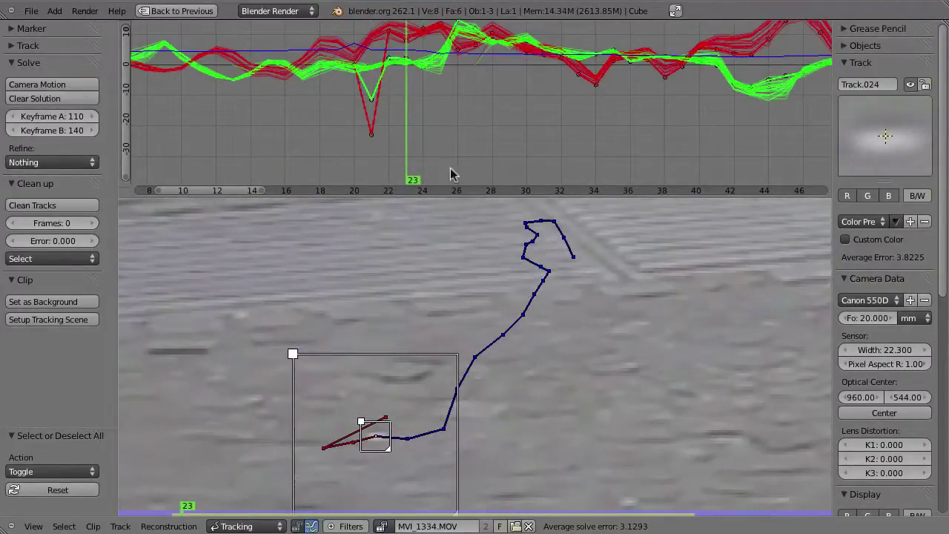
pyautogui.hotkey('alt', 't')
# - Fit the curves up to frame 250 and re-solve the camera, reaching a 2.8069 error
pyautogui.keyDown('ctrl'); pyautogui.moveTo(544, 130); pyautogui.dragTo(379, 133, button='middle'); pyautogui.keyUp('ctrl')
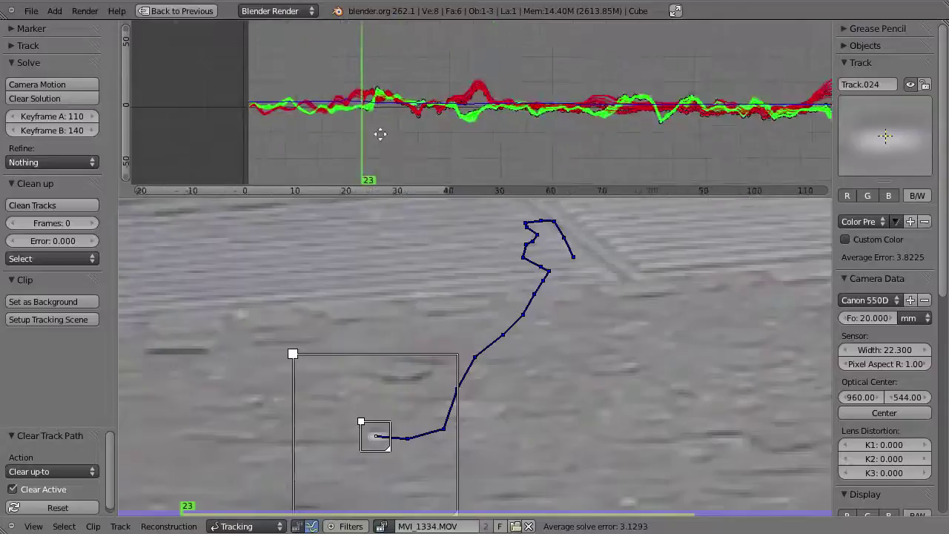
pyautogui.moveTo(629, 90)
pyautogui.keyDown('ctrl'); pyautogui.mouseDown(button='middle')
pyautogui.moveTo(574, 78)
pyautogui.moveTo(493, 116)
pyautogui.moveTo(536, 176)
pyautogui.mouseUp(button='middle'); pyautogui.keyUp('ctrl')
pyautogui.hotkey('shift', 's')
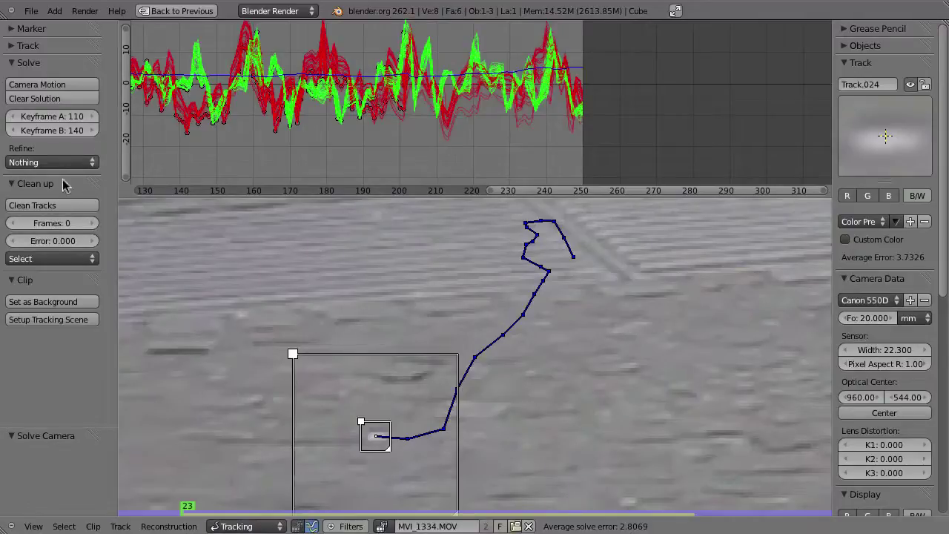
# - Re-solve the camera with Focal length, K1 and K2 refinement enabled
pyautogui.click(40, 162)
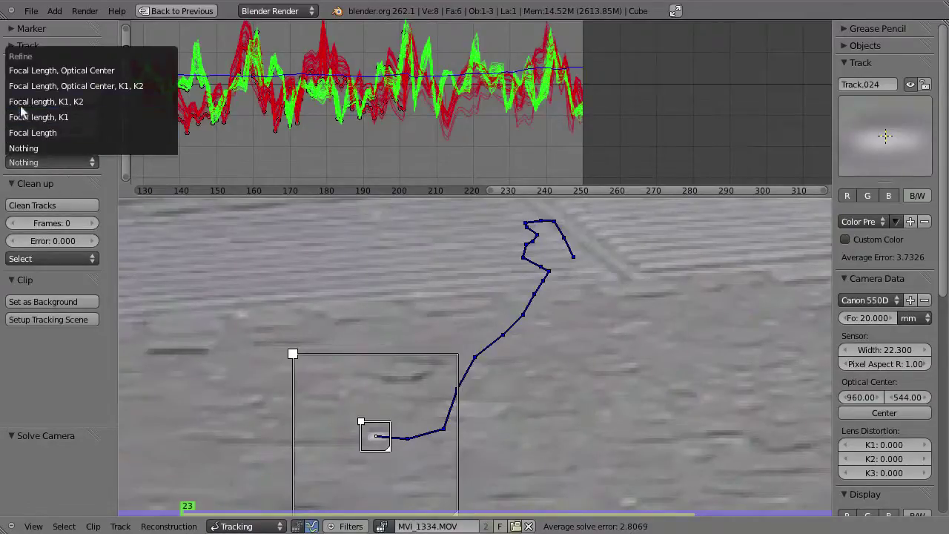
pyautogui.click(46, 102)
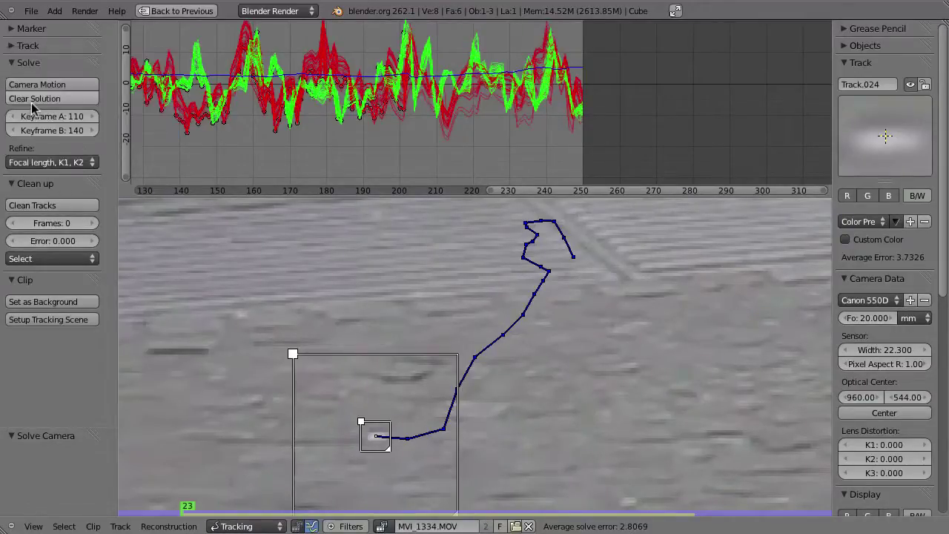
pyautogui.hotkey('shift', 's')
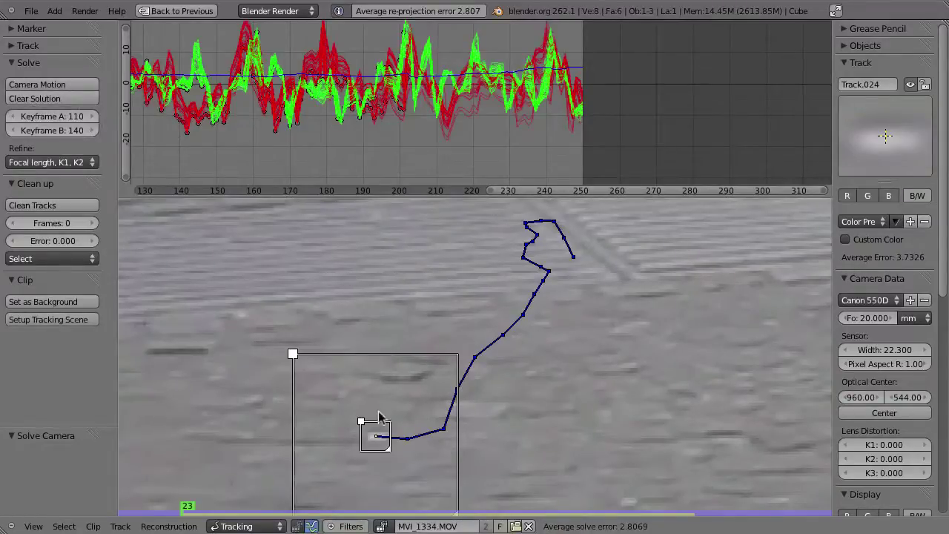
# - Set the focal length to 18 mm and solve the camera again
pyautogui.click(853, 318)
pyautogui.write('1')
pyautogui.press('Return')
pyautogui.hotkey('shift', 's')
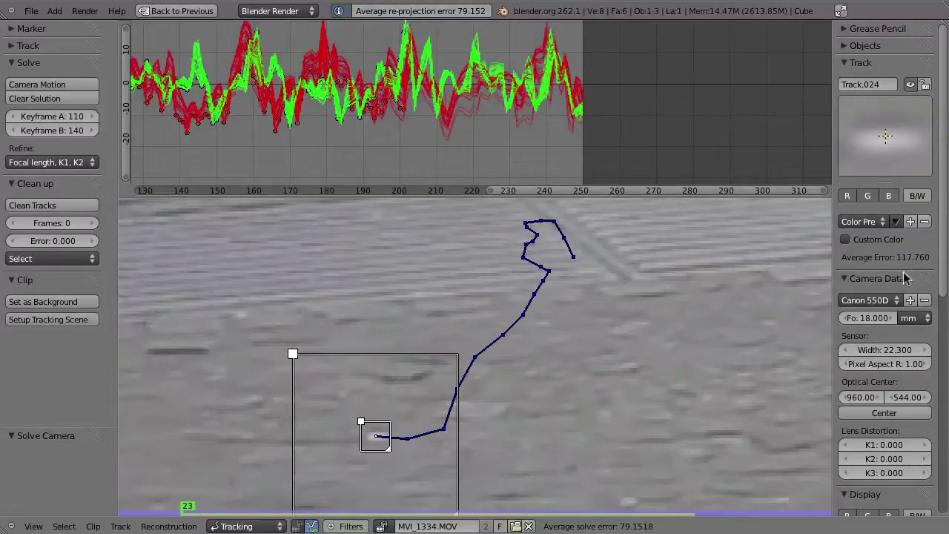
# - Set the focal length to 24 mm and re-solve, bringing the error to 0.7004
pyautogui.click(864, 320)
pyautogui.write('24')
pyautogui.press('Return')
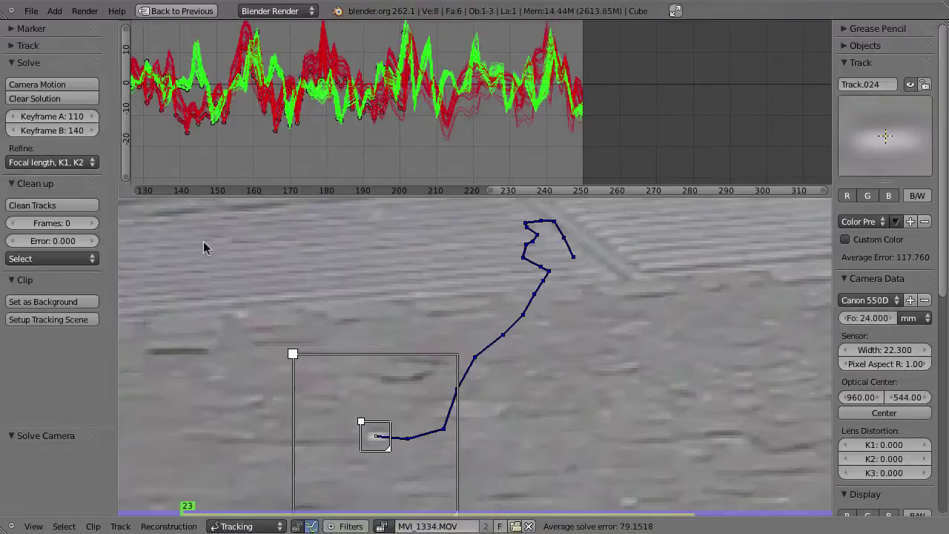
pyautogui.hotkey('shift', 's')
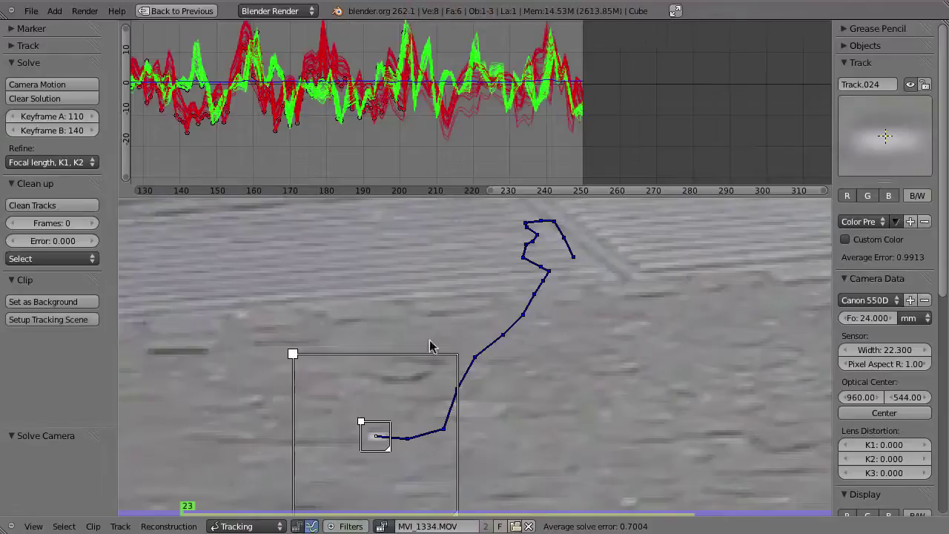
# - Zoom the footage out to see more of the tracks
pyautogui.keyDown('ctrl'); pyautogui.moveTo(430, 343); pyautogui.dragTo(452, 270, button='middle'); pyautogui.keyUp('ctrl')
pyautogui.scroll(-2, 467, 272)
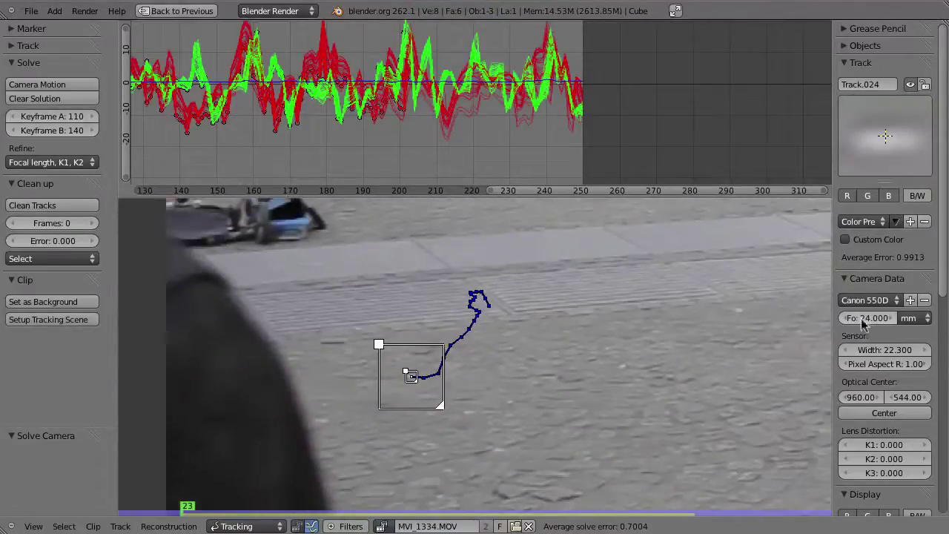
pyautogui.scroll(-1, 504, 288)
pyautogui.scroll(-1, 505, 288)
pyautogui.scroll(-1, 564, 297)
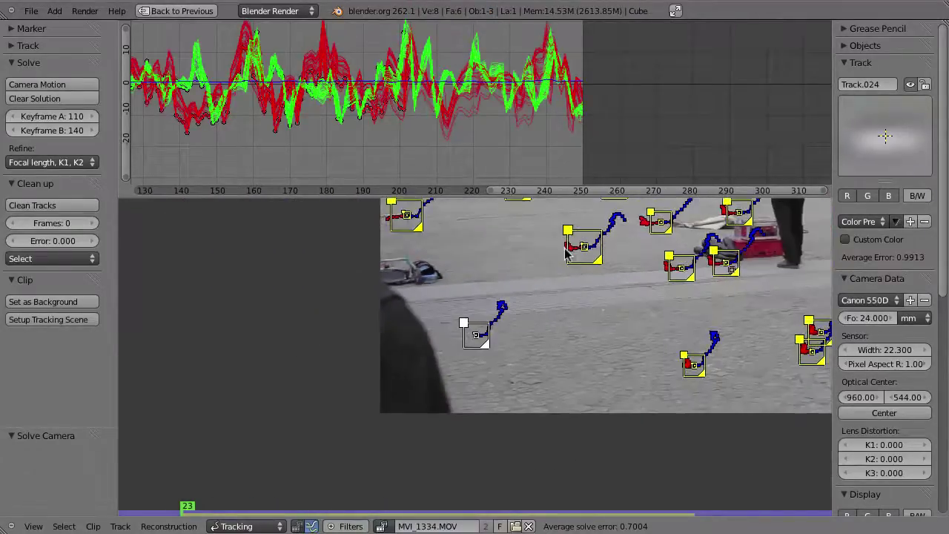
pyautogui.scroll(-1, 504, 303)
pyautogui.scroll(-1, 445, 315)
# - Restore the normal layout and split off an upper 3D View area above the clip
pyautogui.hotkey('ctrl', 'Up')
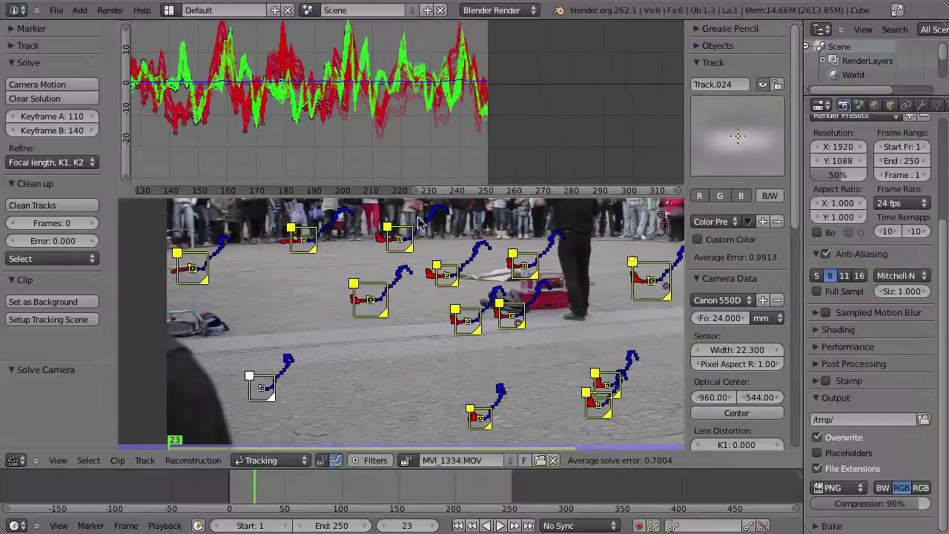
pyautogui.moveTo(797, 24); pyautogui.dragTo(786, 263)
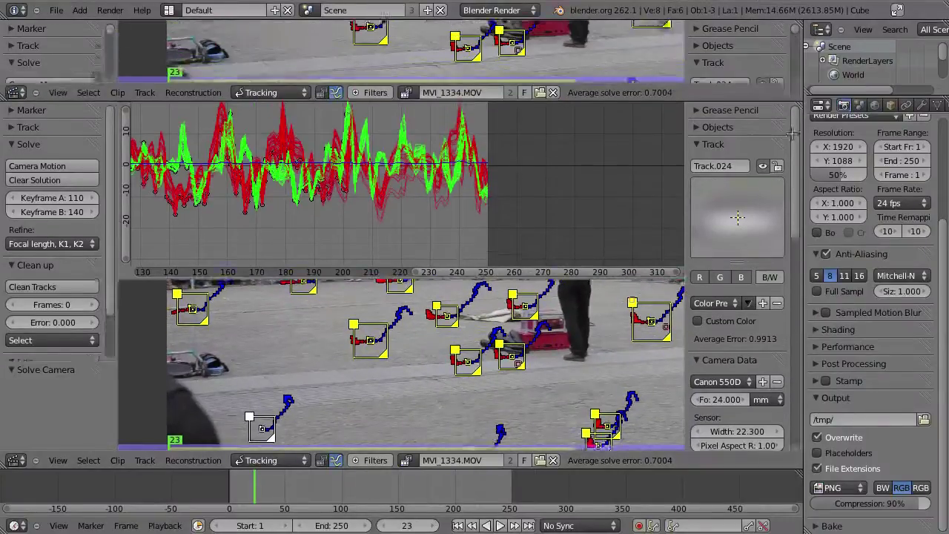
pyautogui.click(16, 255)
pyautogui.click(26, 271)
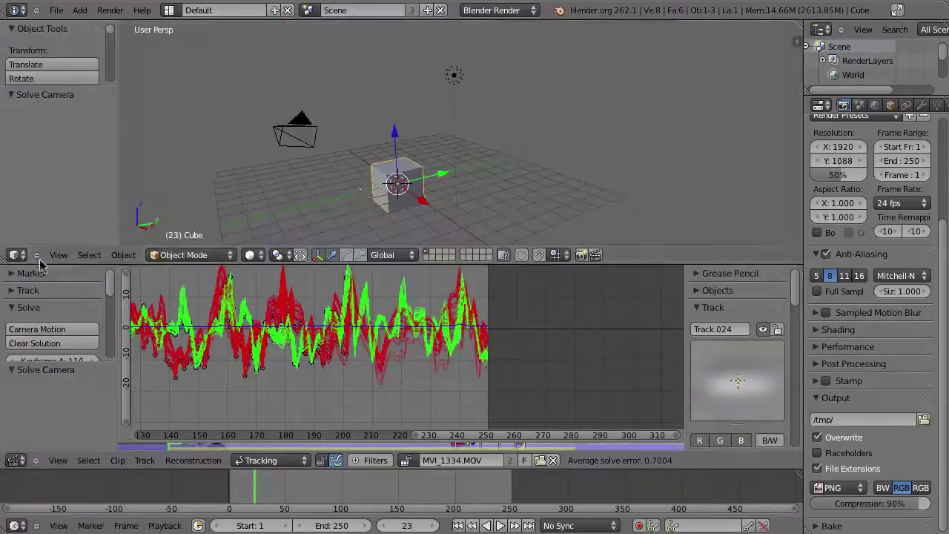
# - Select the camera, show the footage, and run Setup Tracking Scene
pyautogui.rightClick(289, 145)
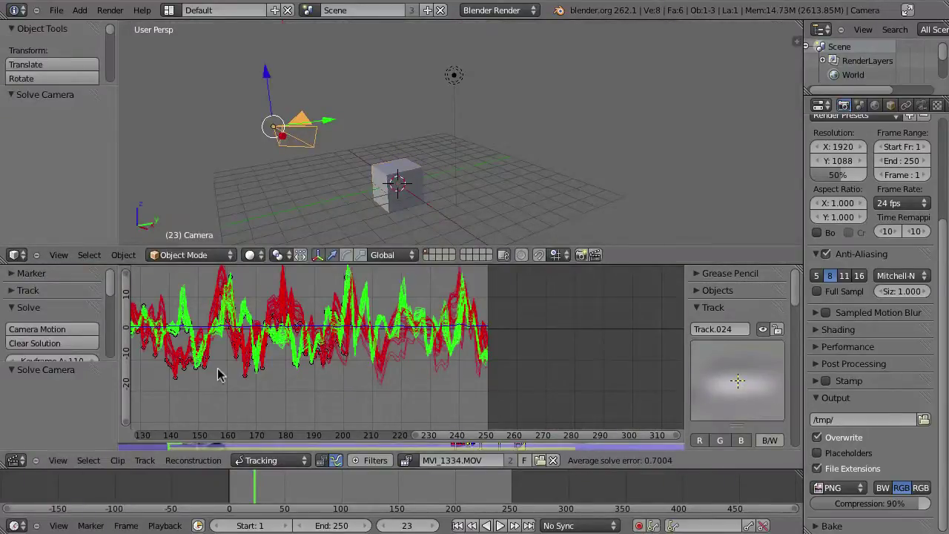
pyautogui.hotkey('ctrl', 'Tab')
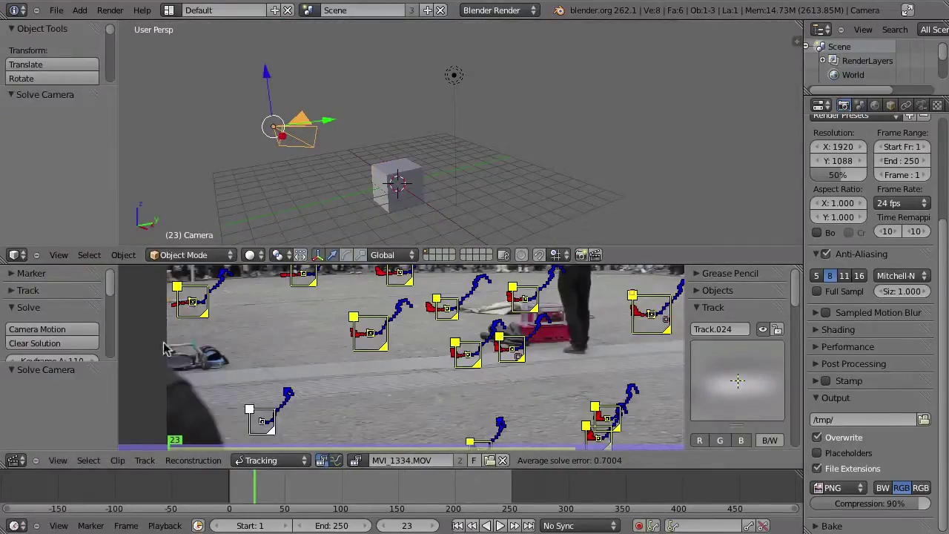
pyautogui.scroll(-1, 109, 290)
pyautogui.moveTo(109, 291); pyautogui.dragTo(117, 365)
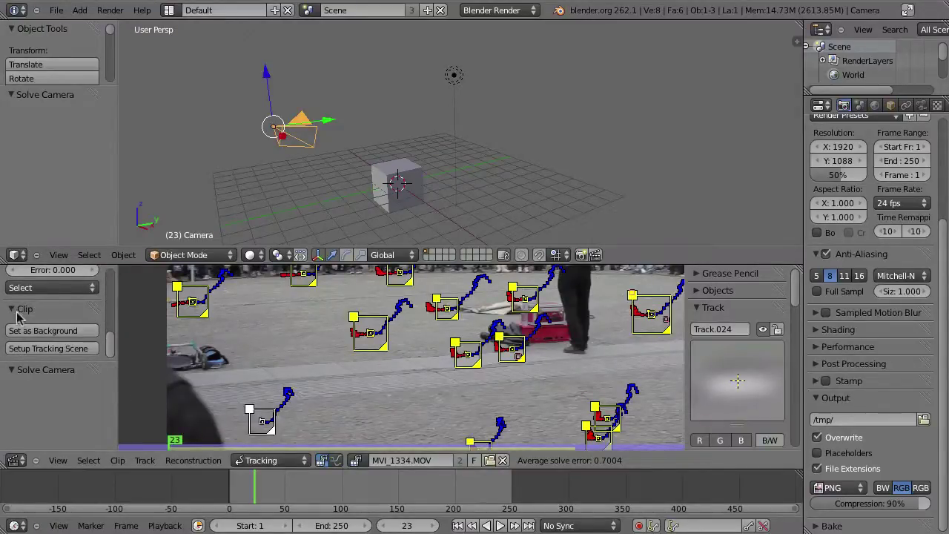
pyautogui.click(44, 348)
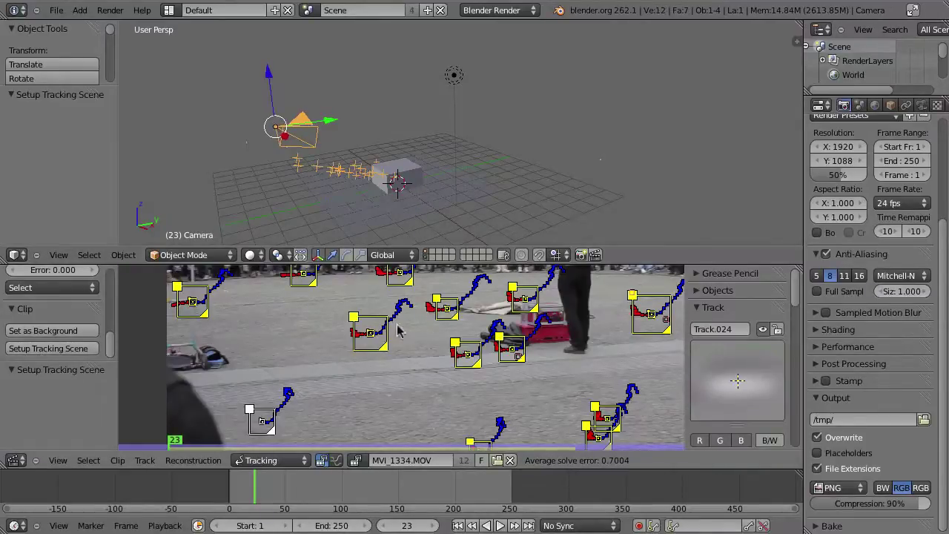
# - Select two ground tracks to define the floor
pyautogui.press('a')
pyautogui.click(465, 355)
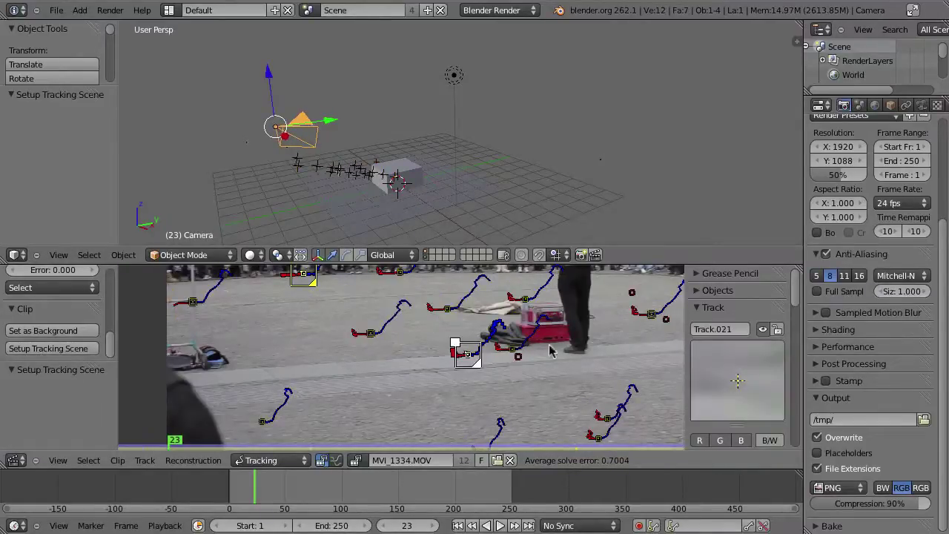
pyautogui.keyDown('shift'); pyautogui.click(650, 314); pyautogui.keyUp('shift')
# - In Reconstruction mode, set the floor from the selected ground tracks
pyautogui.scroll(3, 113, 346)
pyautogui.click(271, 459)
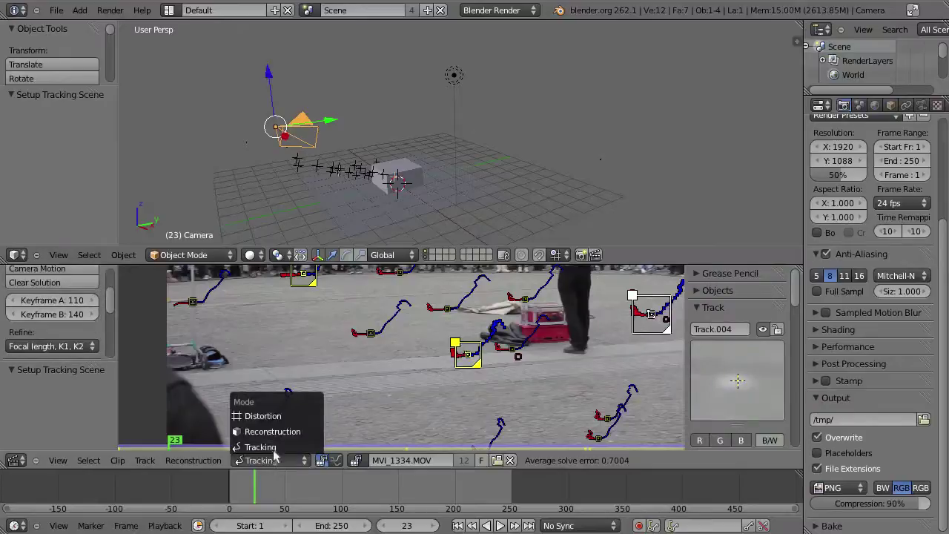
pyautogui.click(272, 430)
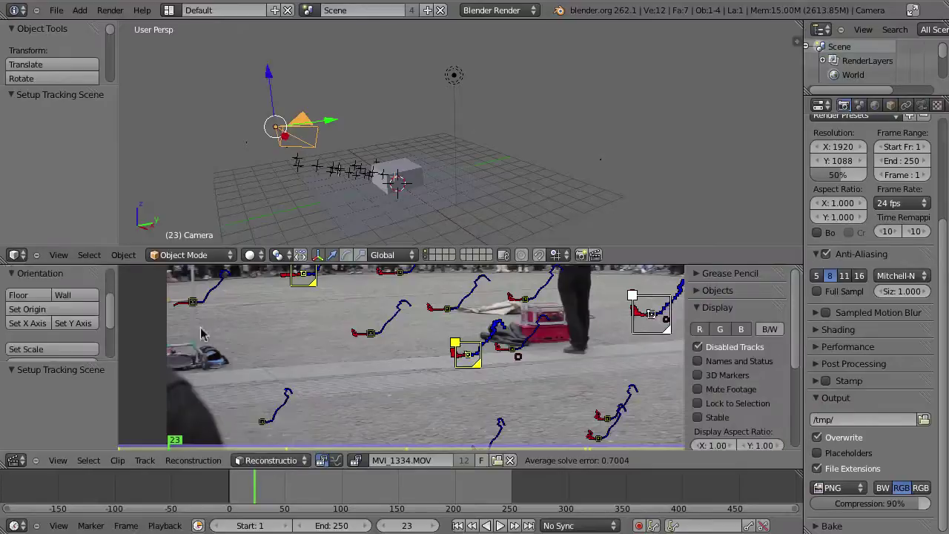
pyautogui.click(29, 300)
pyautogui.moveTo(502, 151)
pyautogui.mouseDown(button='middle')
pyautogui.moveTo(466, 180)
pyautogui.moveTo(421, 148)
pyautogui.mouseUp(button='middle')
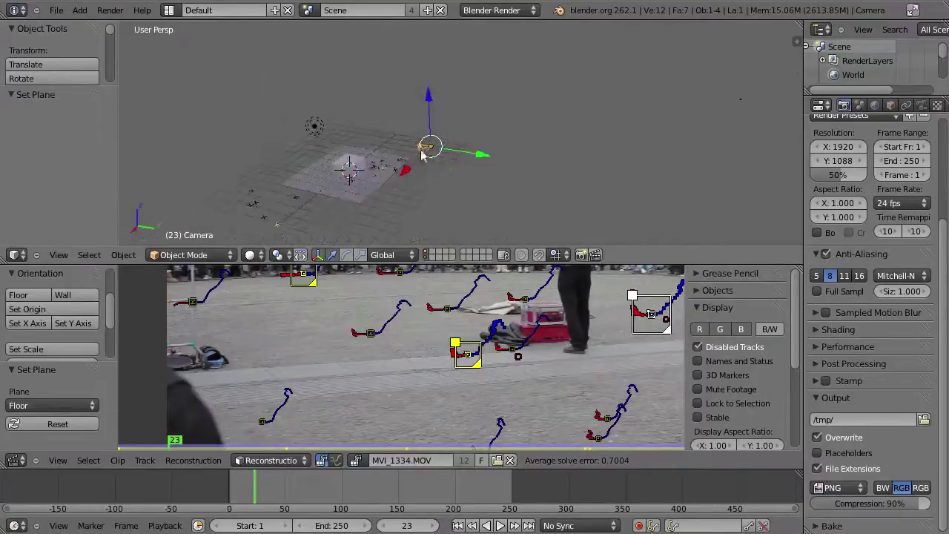
# - At frame 187, make the track beside the red case the scene origin
pyautogui.moveTo(330, 295); pyautogui.dragTo(350, 339, button='middle')
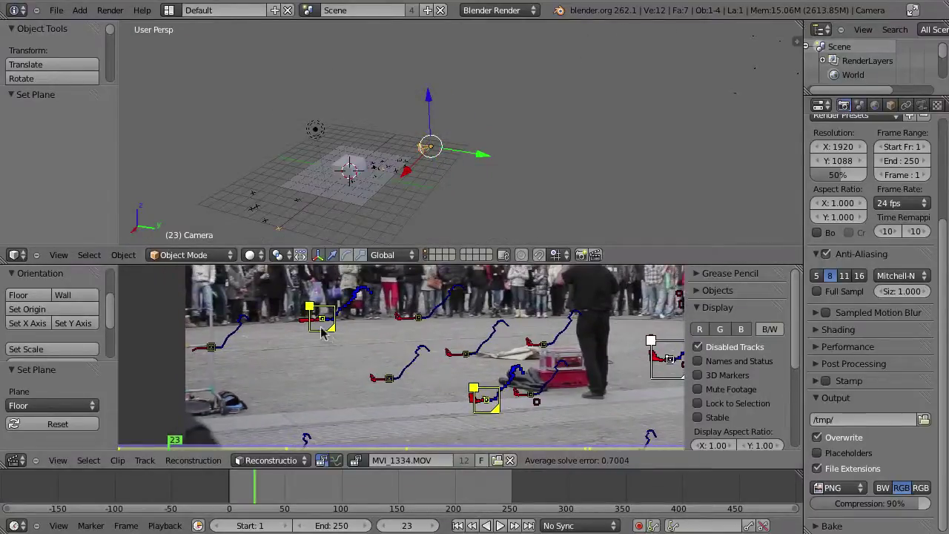
pyautogui.moveTo(501, 370); pyautogui.dragTo(348, 298, button='middle')
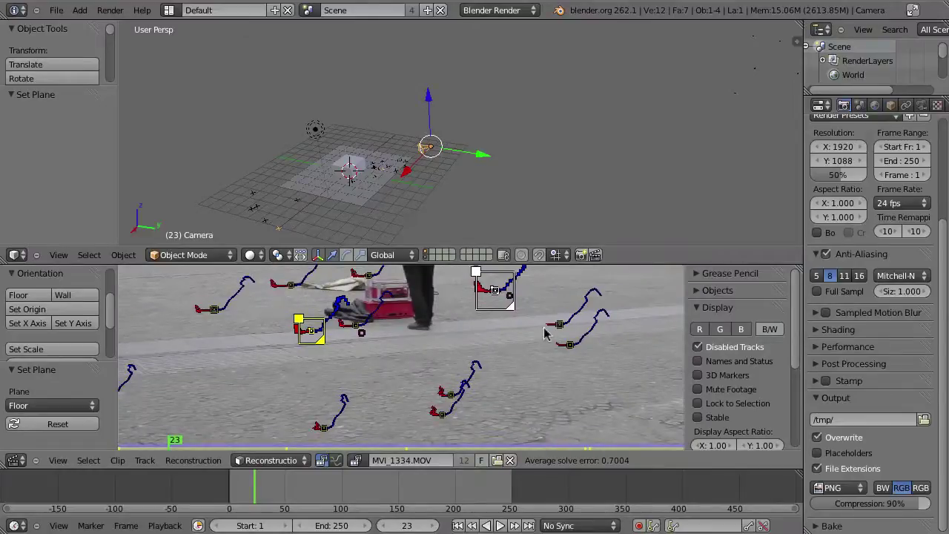
pyautogui.moveTo(428, 336); pyautogui.dragTo(352, 450, button='middle')
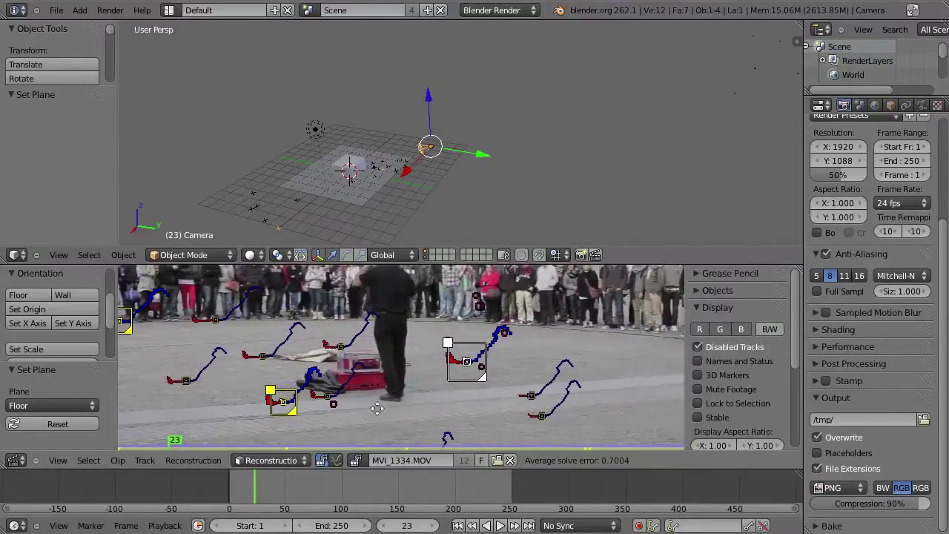
pyautogui.moveTo(352, 449); pyautogui.dragTo(549, 445)
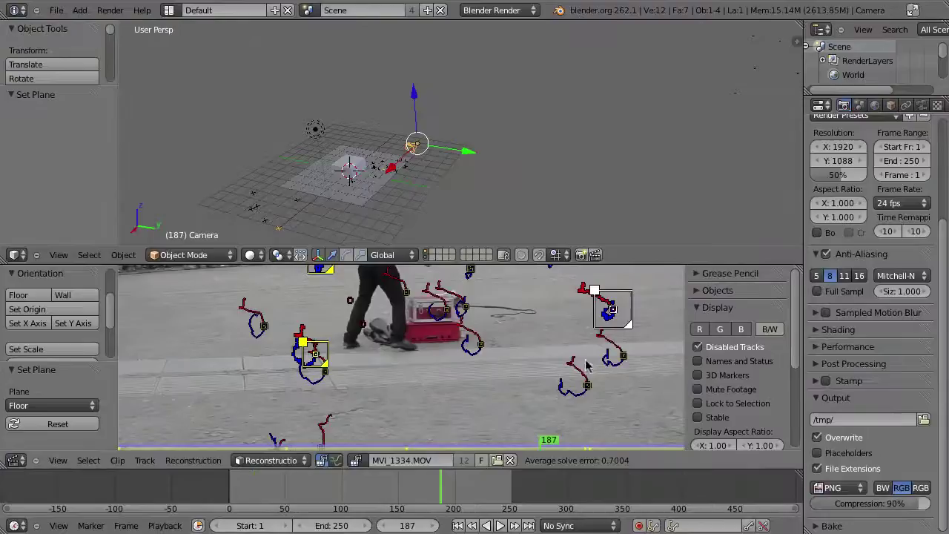
pyautogui.rightClick(488, 361)
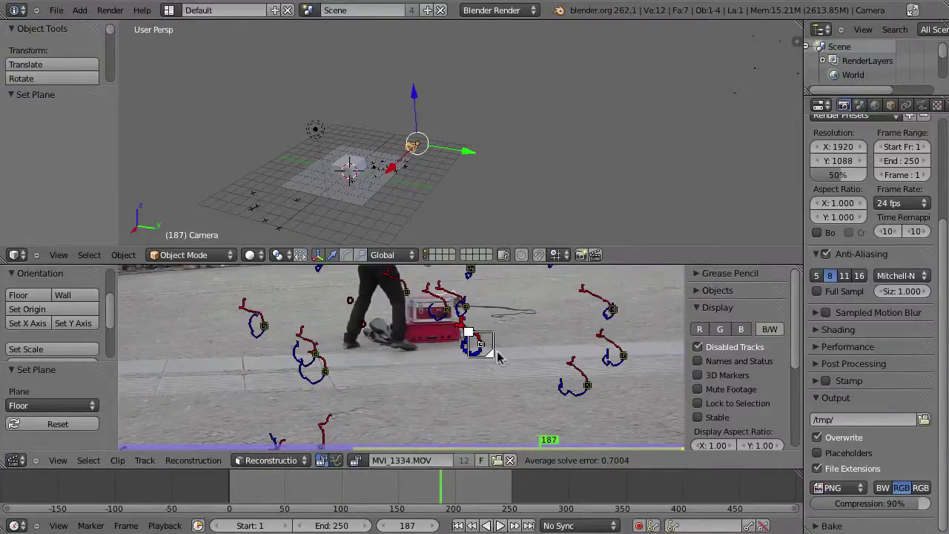
pyautogui.scroll(1, 459, 338)
pyautogui.scroll(1, 426, 341)
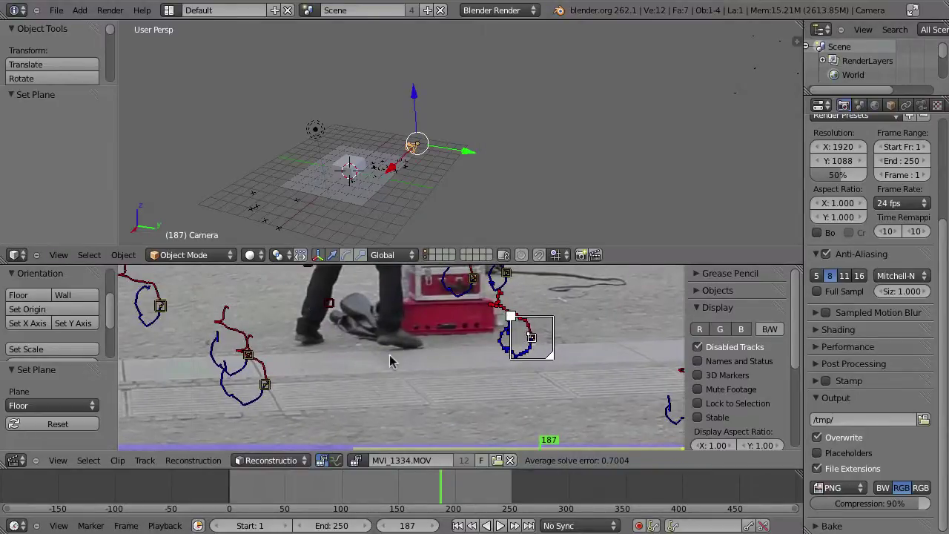
pyautogui.click(31, 315)
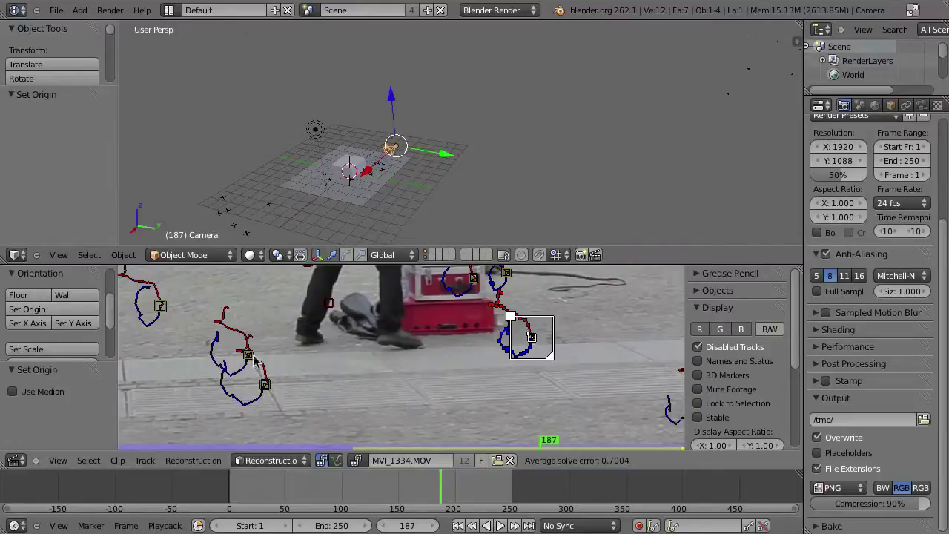
# - Set the X axis from a track on the left pavement
pyautogui.click(249, 355)
pyautogui.click(34, 323)
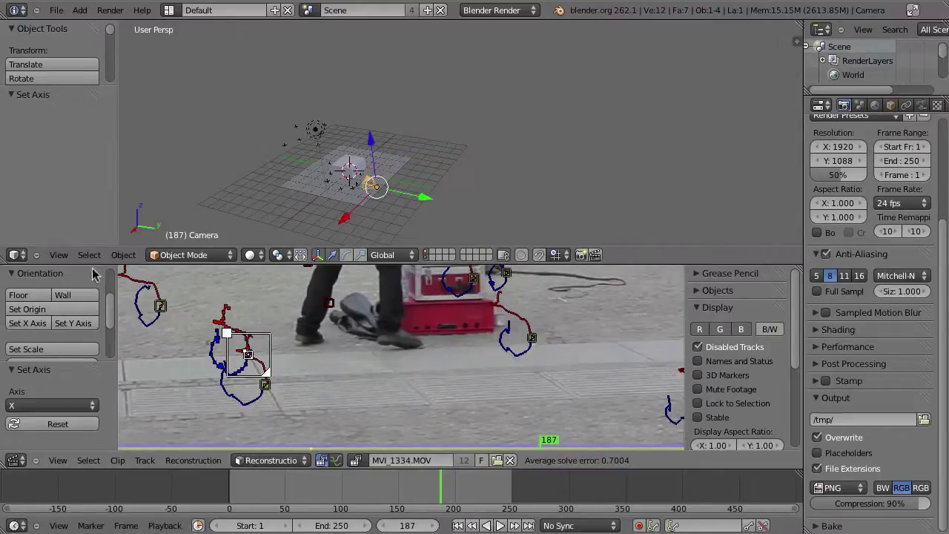
pyautogui.moveTo(404, 163); pyautogui.dragTo(467, 170, button='middle')
# - Play the solved shot through the camera view to check it
pyautogui.press('KP_0')
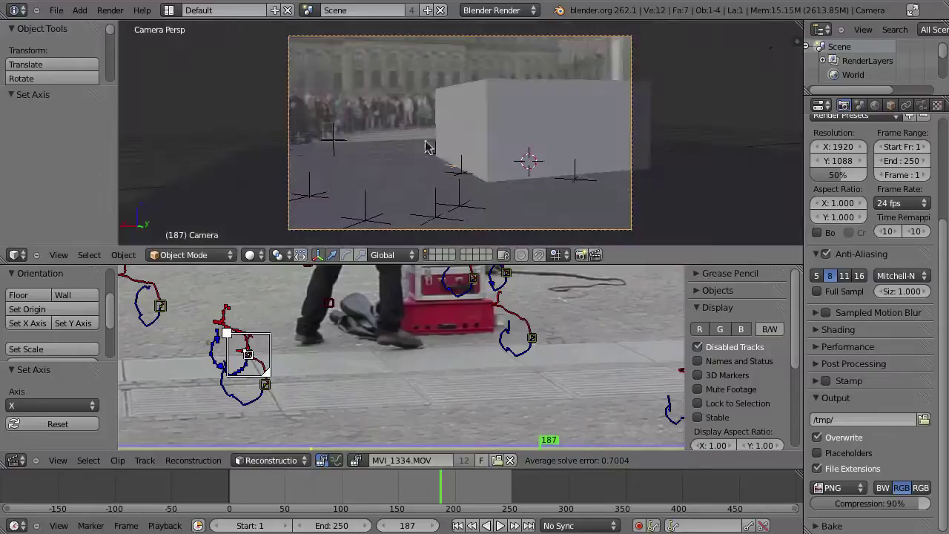
pyautogui.hotkey('alt', 'a')
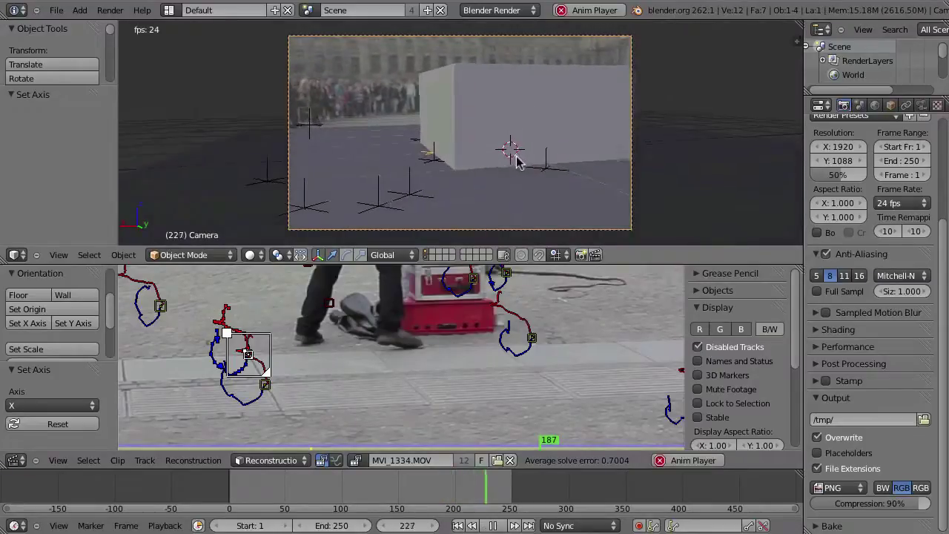
pyautogui.press('Escape')
pyautogui.moveTo(667, 152)
pyautogui.mouseDown(button='middle')
pyautogui.moveTo(445, 159)
pyautogui.moveTo(482, 121)
pyautogui.moveTo(454, 180)
pyautogui.moveTo(413, 215)
pyautogui.moveTo(482, 185)
pyautogui.mouseUp(button='middle')
pyautogui.scroll(-5, 458, 158)
# - Select three tracks on the building wall, then return to the multi-area layout
pyautogui.hotkey('ctrl', 'Up')
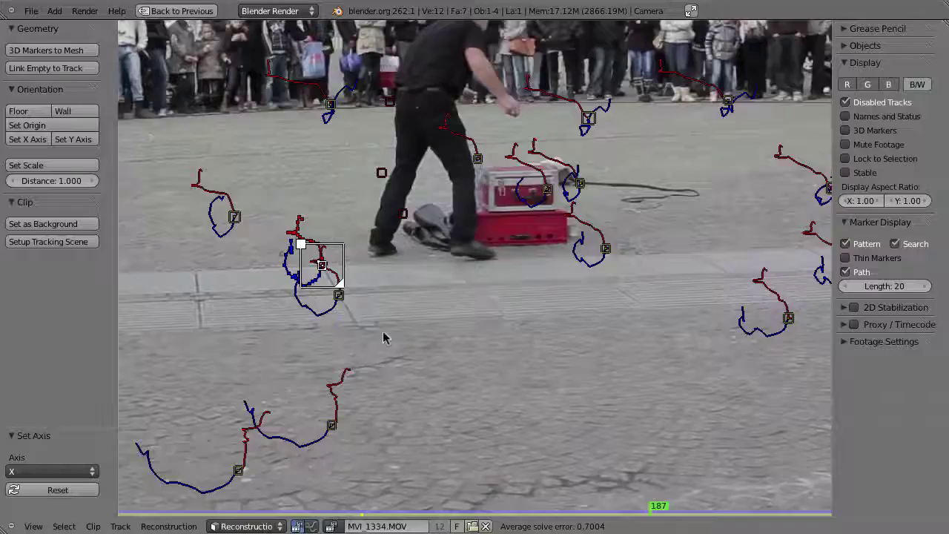
pyautogui.moveTo(485, 361); pyautogui.dragTo(463, 267, button='middle')
pyautogui.click(468, 196)
pyautogui.keyDown('shift'); pyautogui.click(565, 198); pyautogui.keyUp('shift')
pyautogui.keyDown('shift'); pyautogui.click(670, 198); pyautogui.keyUp('shift')
pyautogui.hotkey('ctrl', 'Up')
pyautogui.moveTo(508, 81)
pyautogui.mouseDown(button='middle')
pyautogui.moveTo(475, 78)
pyautogui.moveTo(466, 111)
pyautogui.moveTo(412, 140)
pyautogui.mouseUp(button='middle')
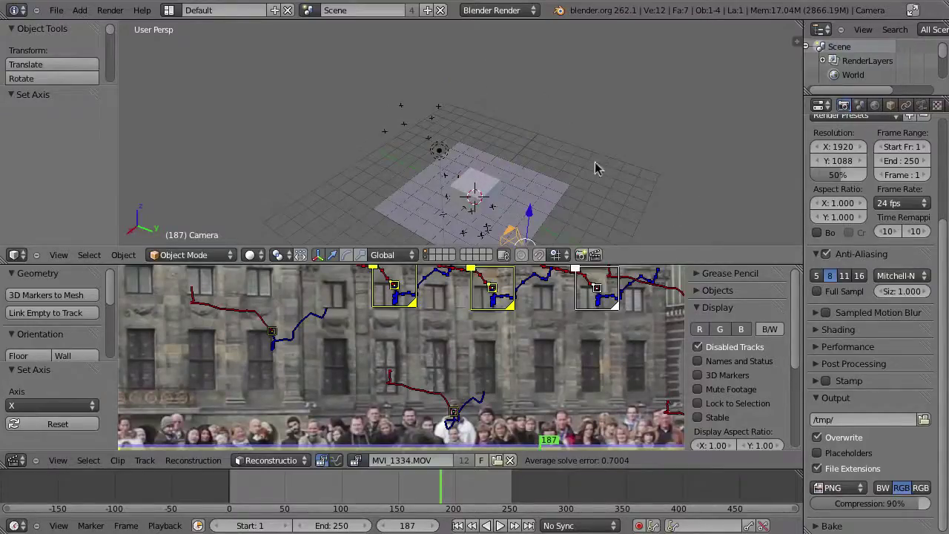
# - Enlarge the 3D track markers to size 3.760 in the sidebar
pyautogui.press('n')
pyautogui.scroll(-5, 751, 206)
pyautogui.click(697, 206)
pyautogui.scroll(-3, 752, 208)
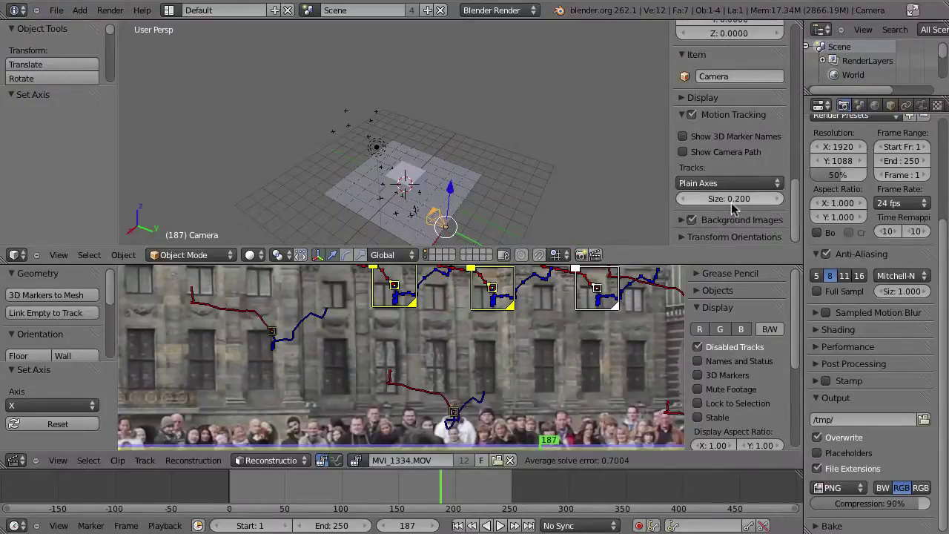
pyautogui.moveTo(730, 199); pyautogui.dragTo(741, 198)
# - Center the 3D view on the camera and select a track bundle
pyautogui.press('KP_Decimal')
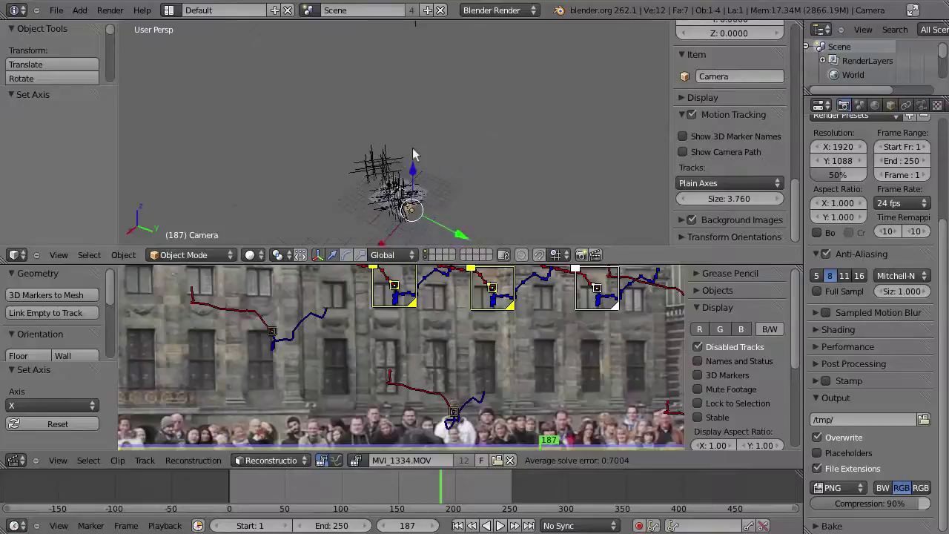
pyautogui.scroll(5, 408, 126)
pyautogui.moveTo(412, 126)
pyautogui.mouseDown(button='middle')
pyautogui.moveTo(390, 166)
pyautogui.moveTo(397, 186)
pyautogui.mouseUp(button='middle')
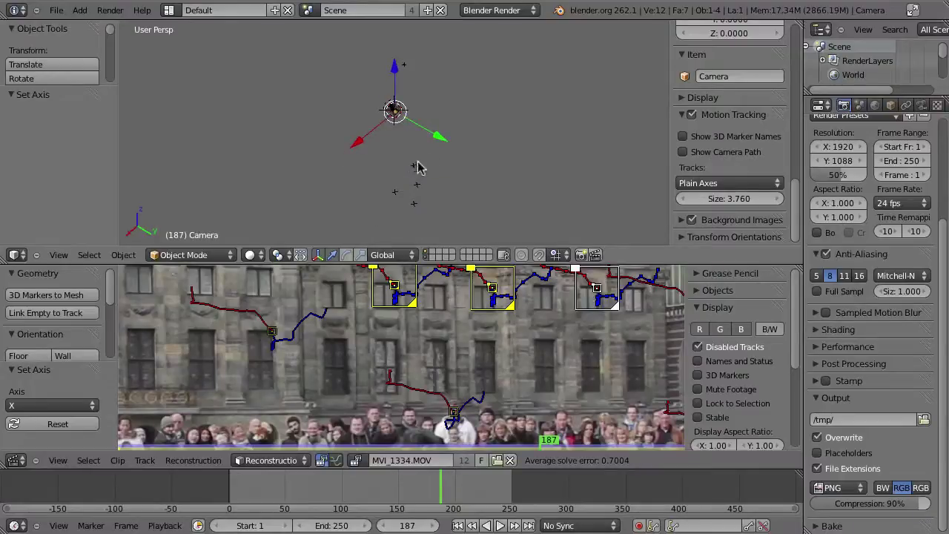
pyautogui.rightClick(415, 167)
pyautogui.moveTo(391, 200)
pyautogui.mouseDown(button='middle')
pyautogui.moveTo(434, 178)
pyautogui.moveTo(383, 185)
pyautogui.moveTo(563, 163)
pyautogui.moveTo(536, 174)
pyautogui.mouseUp(button='middle')
# - Review the tracks through the clip, stop at frame 207, and maximize the editor in Tracking mode
pyautogui.moveTo(440, 493)
pyautogui.mouseDown()
pyautogui.moveTo(524, 491)
pyautogui.moveTo(360, 505)
pyautogui.mouseUp()
pyautogui.scroll(-2, 523, 354)
pyautogui.scroll(1, 523, 354)
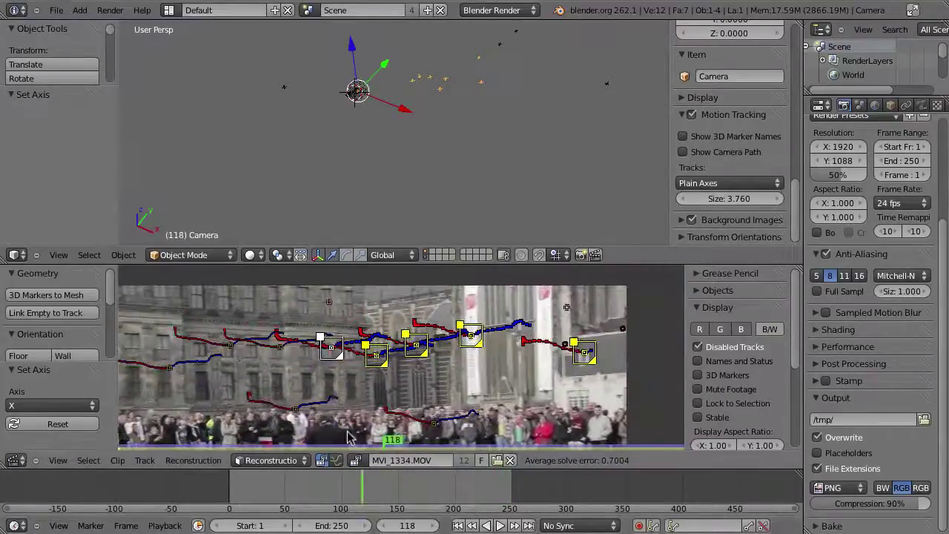
pyautogui.scroll(-1, 508, 361)
pyautogui.moveTo(374, 358); pyautogui.dragTo(420, 338, button='middle')
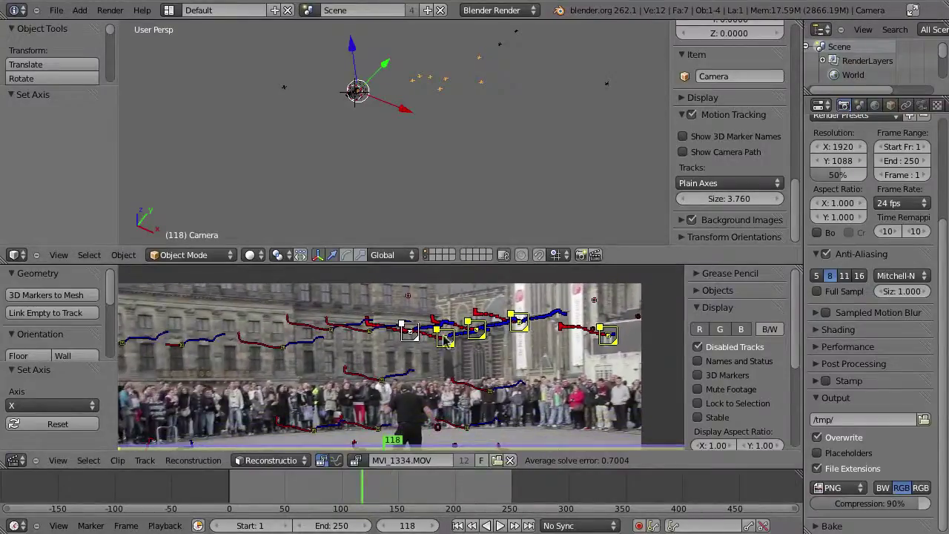
pyautogui.moveTo(602, 345); pyautogui.dragTo(631, 329, button='middle')
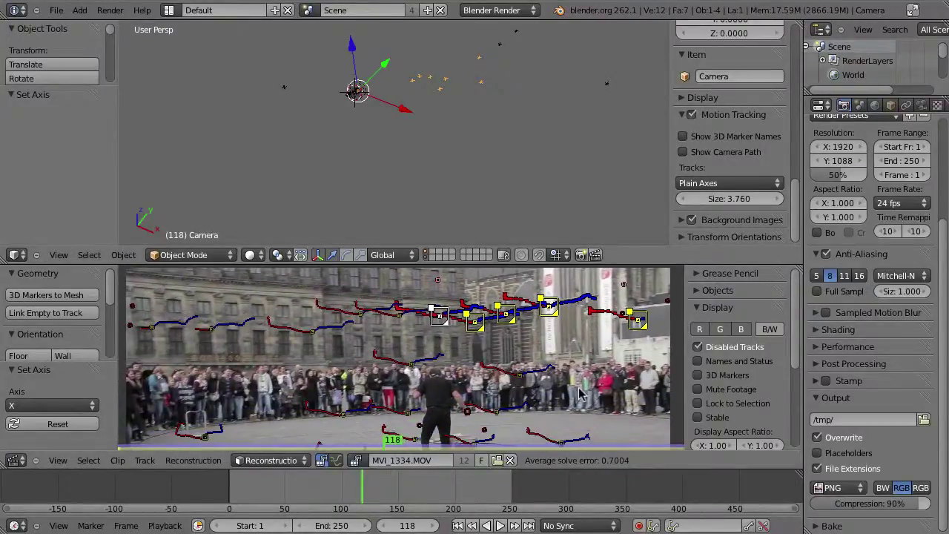
pyautogui.moveTo(505, 348); pyautogui.dragTo(485, 343, button='middle')
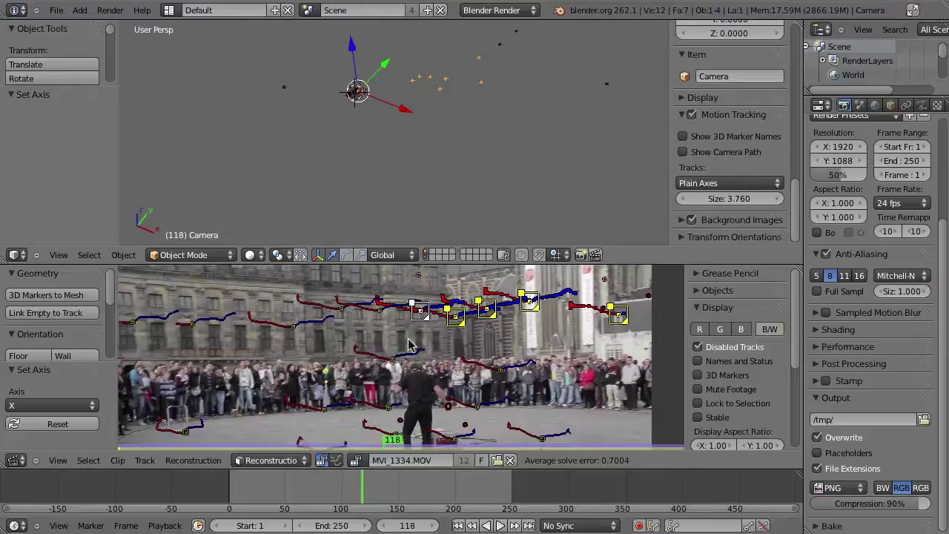
pyautogui.moveTo(374, 489); pyautogui.dragTo(427, 488)
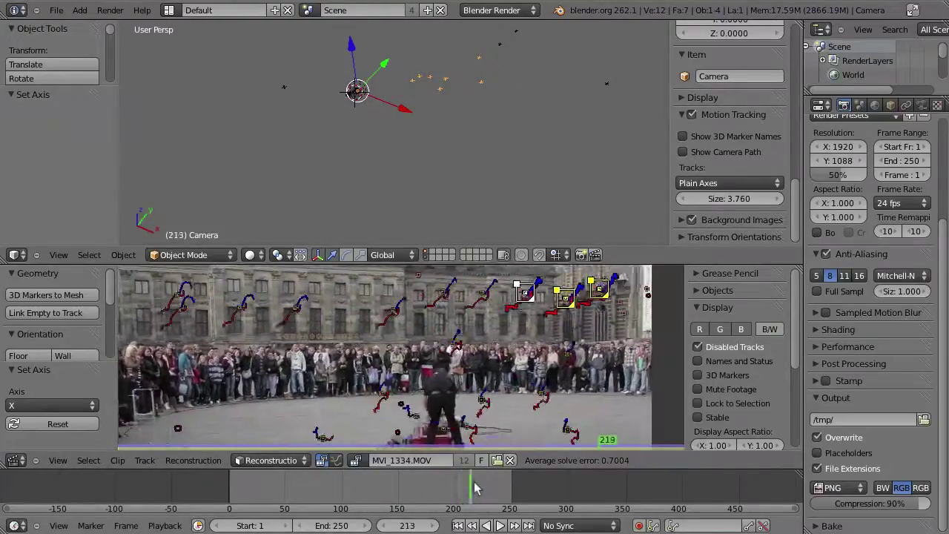
pyautogui.moveTo(467, 489); pyautogui.dragTo(461, 489)
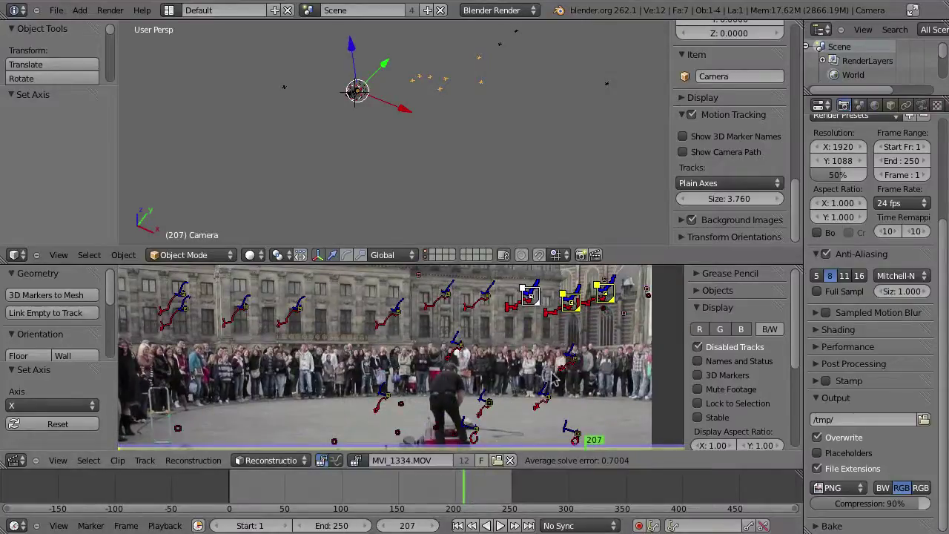
pyautogui.press('Tab')
pyautogui.hotkey('ctrl', 'Up')
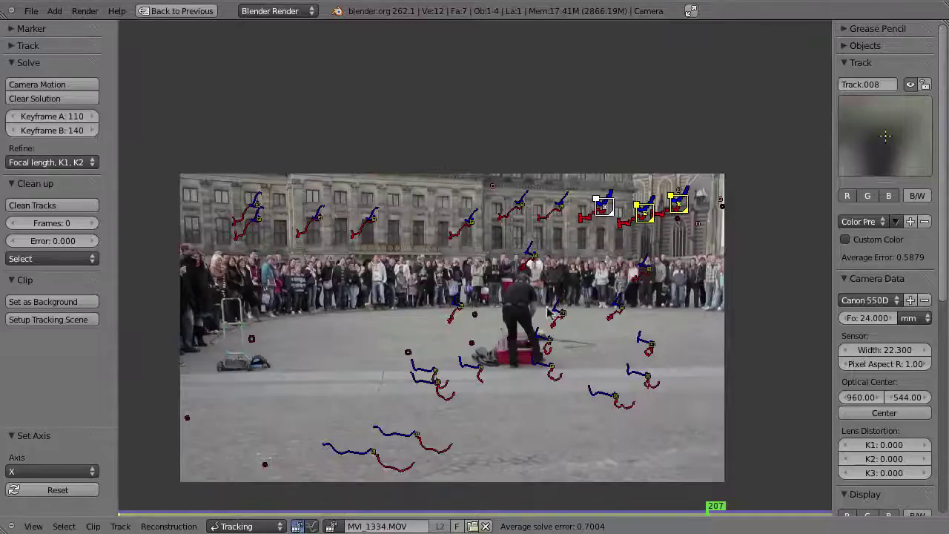
# - Set K1 to -0.1 and keyframe A to 105, then re-solve for a 0.6180 error
pyautogui.scroll(-5, 871, 436)
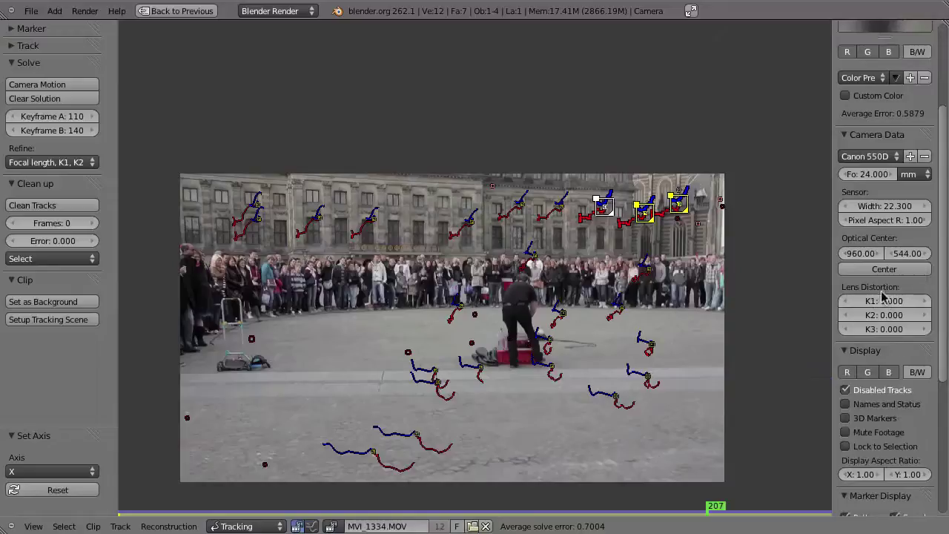
pyautogui.click(873, 300)
pyautogui.press('BackSpace')
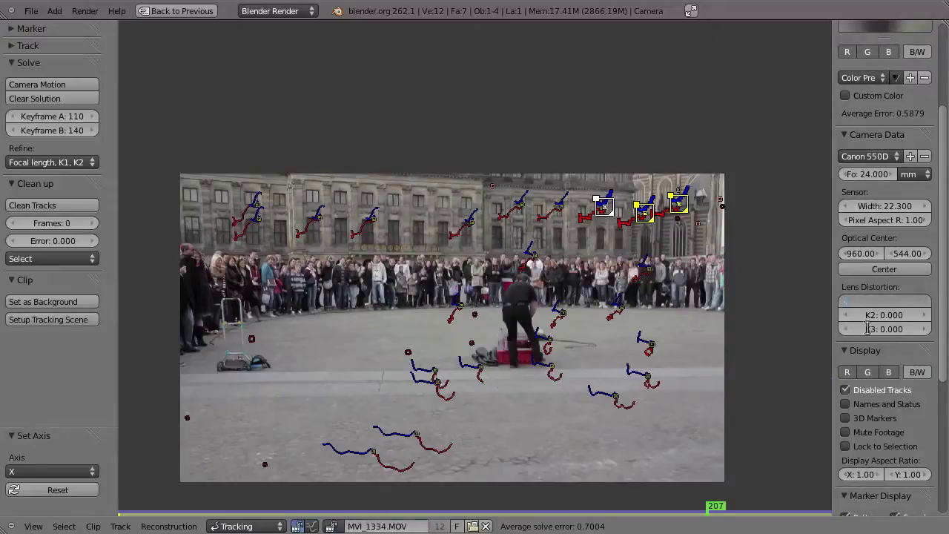
pyautogui.write('-1')
pyautogui.press('Return')
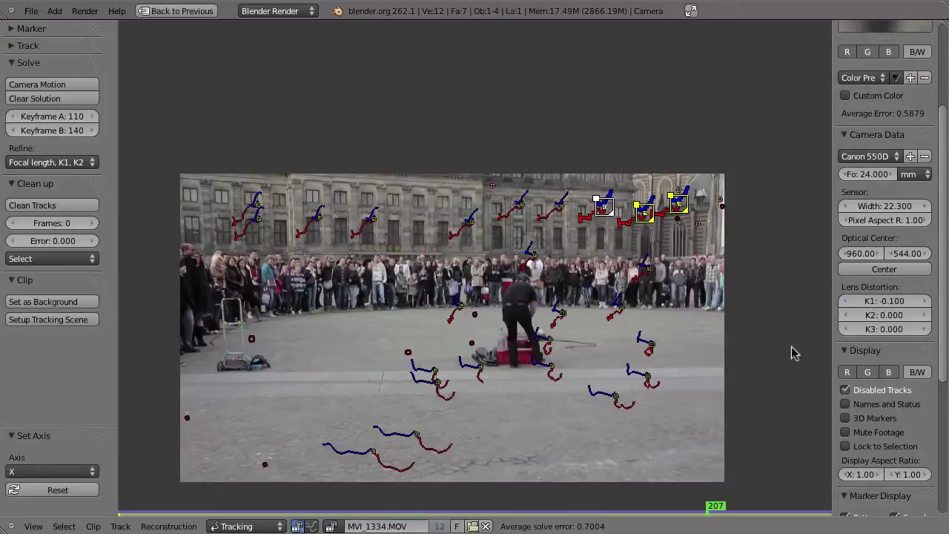
pyautogui.click(13, 117)
pyautogui.click(13, 116)
pyautogui.click(12, 117)
pyautogui.click(12, 117)
pyautogui.hotkey('shift', 's')
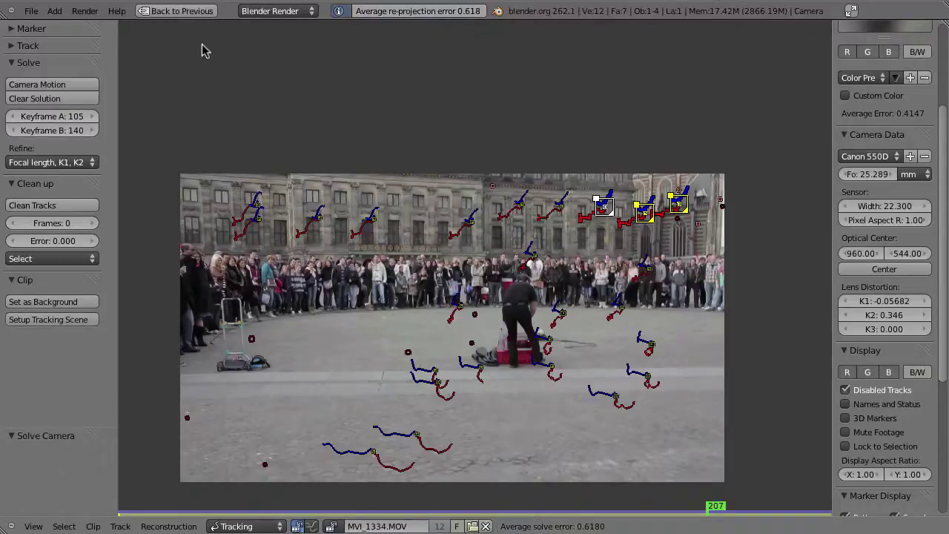
pyautogui.press('Right')
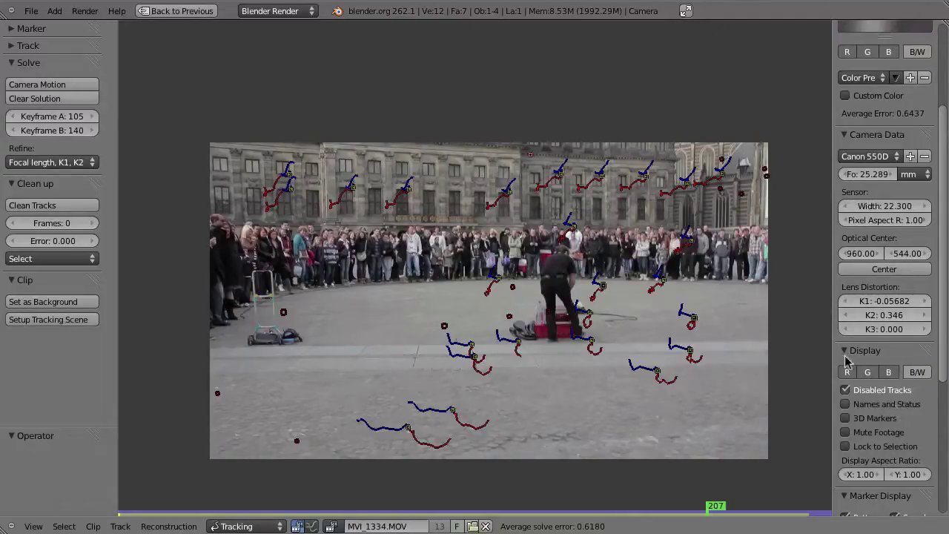
# - Enable Proxy / Timecode and turn on Render Undistorted for the street footage
pyautogui.scroll(-4, 912, 400)
pyautogui.scroll(-4, 908, 341)
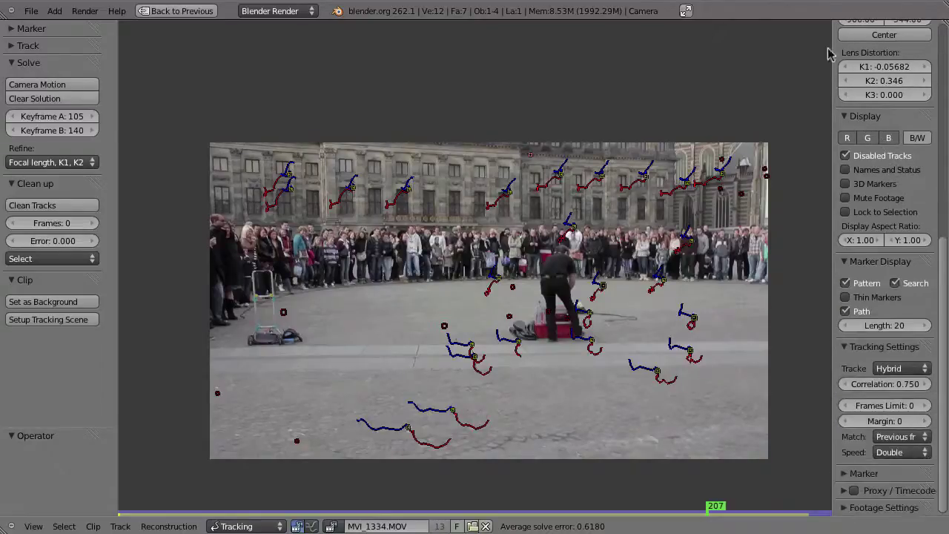
pyautogui.click(856, 491)
pyautogui.click(843, 489)
pyautogui.click(845, 262)
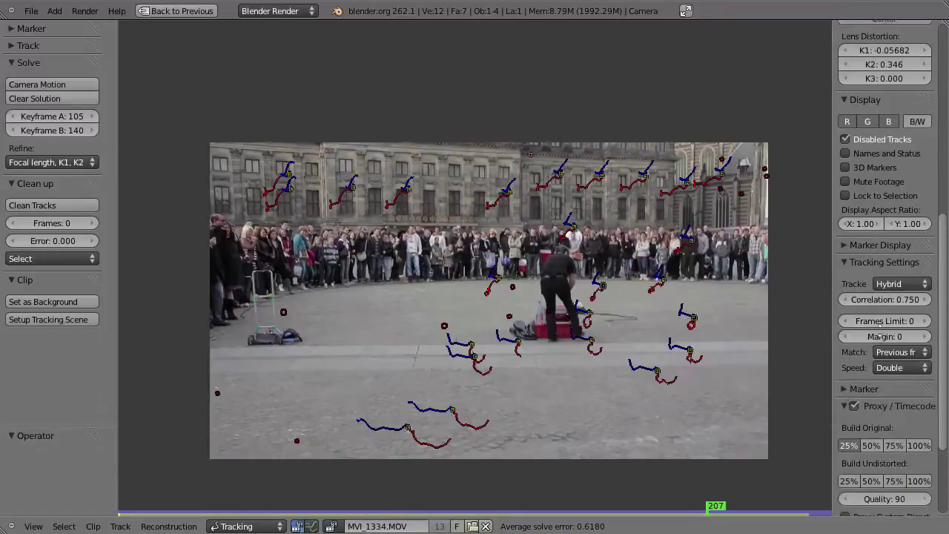
pyautogui.scroll(-5, 853, 256)
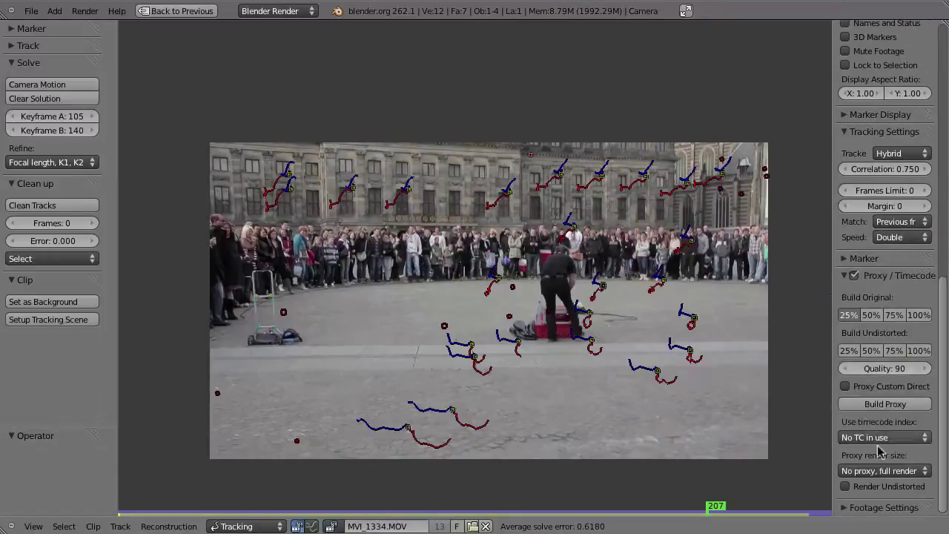
pyautogui.click(844, 487)
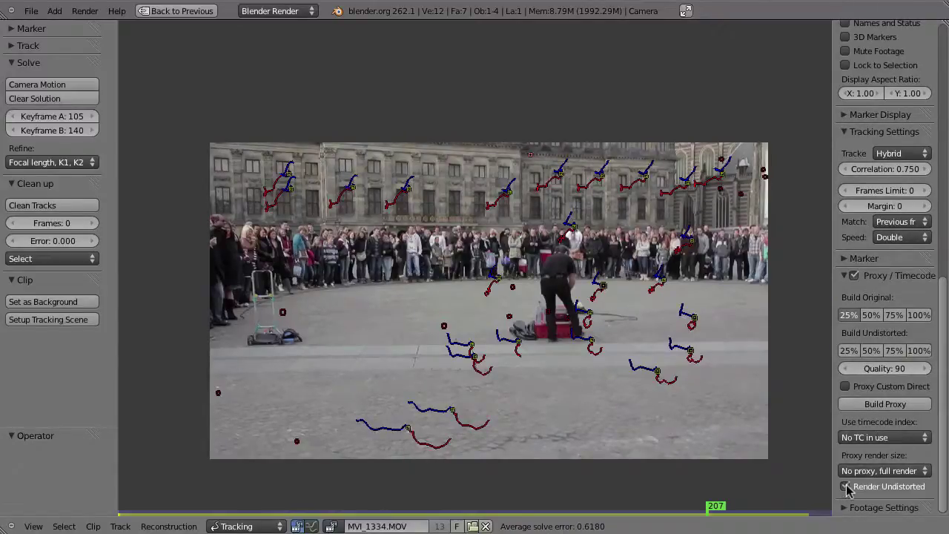
pyautogui.click(845, 488)
pyautogui.click(846, 488)
pyautogui.scroll(3, 885, 364)
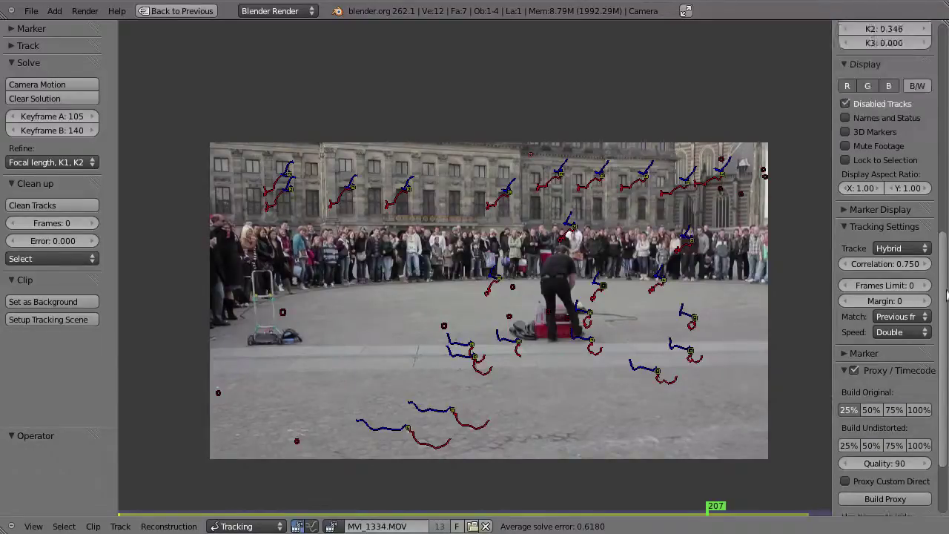
pyautogui.scroll(12, 893, 369)
# - Try lower K2 values, undo back to 0.346, and shift the footage view
pyautogui.moveTo(881, 374)
pyautogui.mouseDown()
pyautogui.moveTo(703, 383)
pyautogui.moveTo(830, 389)
pyautogui.moveTo(935, 378)
pyautogui.moveTo(889, 369)
pyautogui.moveTo(918, 391)
pyautogui.moveTo(893, 379)
pyautogui.moveTo(915, 376)
pyautogui.mouseUp()
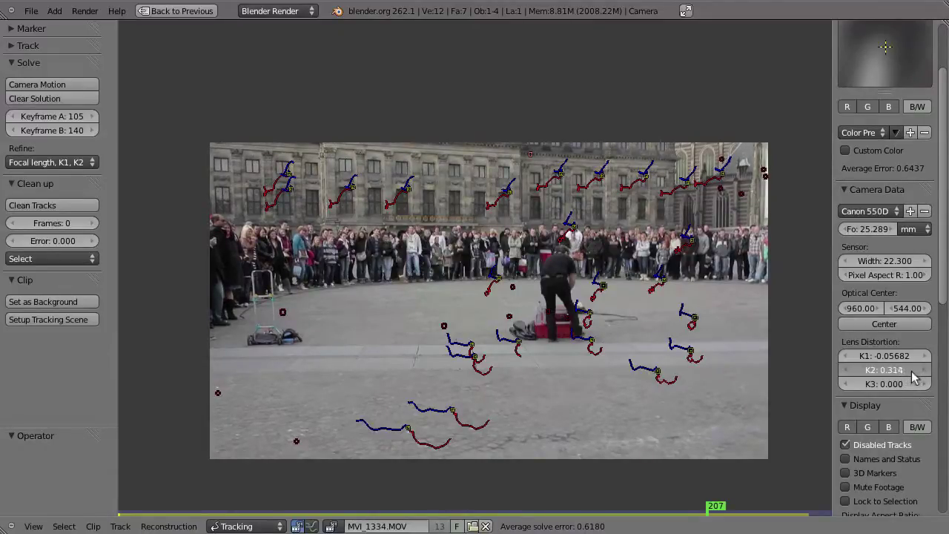
pyautogui.moveTo(908, 375); pyautogui.dragTo(916, 384)
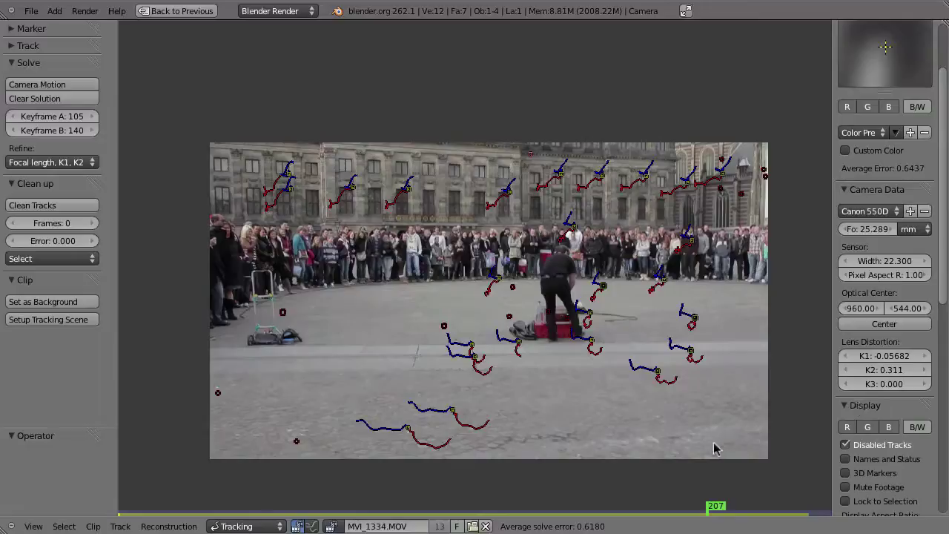
pyautogui.hotkey('ctrl', 'z')
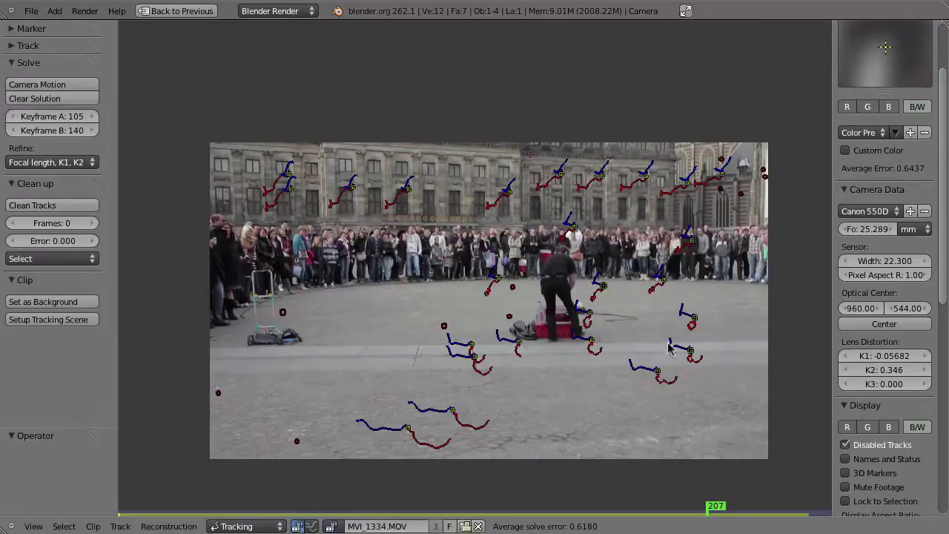
pyautogui.moveTo(615, 343); pyautogui.dragTo(595, 316, button='middle')
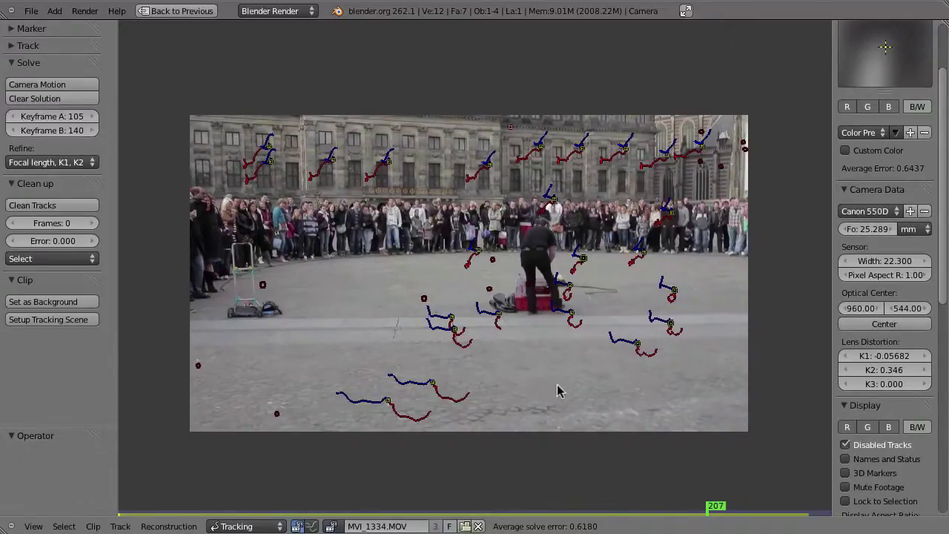
# - Select all tracks and inspect the reconstructed track points in a maximized, orbited 3D view
pyautogui.press('a')
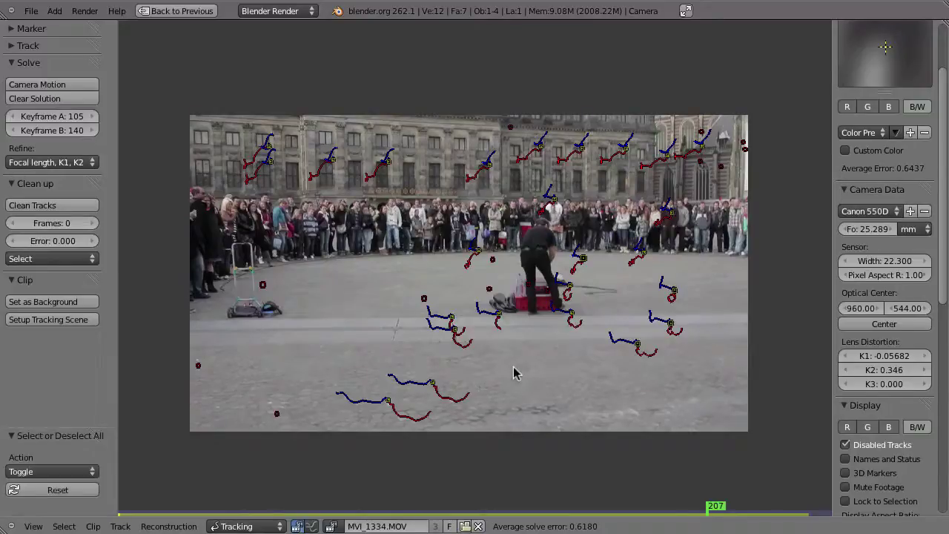
pyautogui.press('a')
pyautogui.hotkey('ctrl', 'Up')
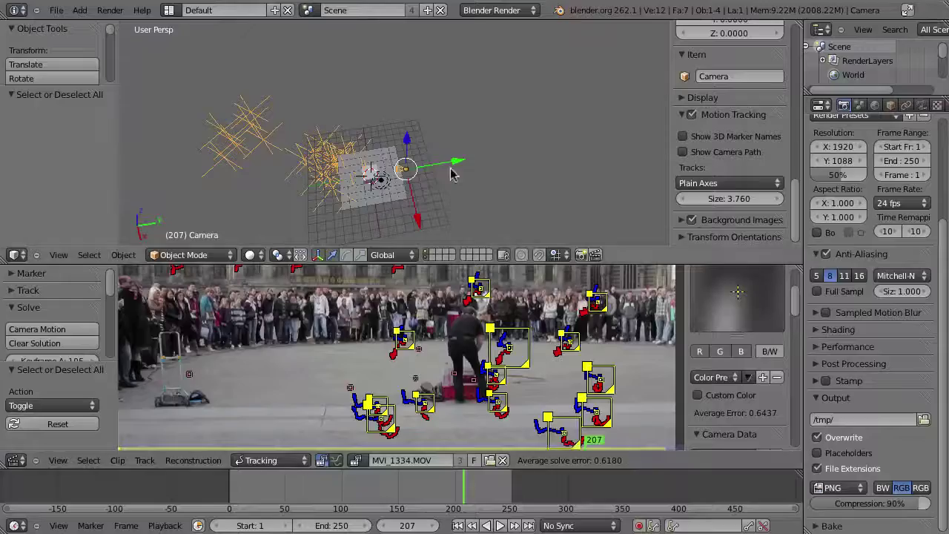
pyautogui.hotkey('ctrl', 'Up')
pyautogui.scroll(-3, 433, 218)
pyautogui.moveTo(434, 217)
pyautogui.mouseDown(button='middle')
pyautogui.moveTo(485, 195)
pyautogui.moveTo(408, 154)
pyautogui.moveTo(334, 220)
pyautogui.moveTo(393, 212)
pyautogui.moveTo(392, 203)
pyautogui.moveTo(398, 229)
pyautogui.moveTo(449, 226)
pyautogui.moveTo(455, 251)
pyautogui.moveTo(393, 277)
pyautogui.moveTo(392, 262)
pyautogui.mouseUp(button='middle')
pyautogui.rightClick(427, 285)
pyautogui.keyDown('shift'); pyautogui.rightClick(417, 242); pyautogui.keyUp('shift')
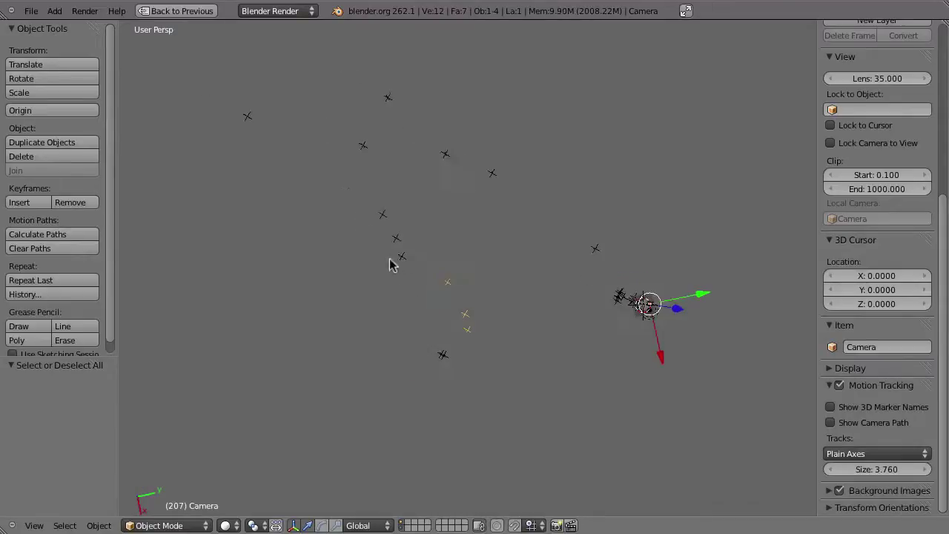
pyautogui.keyDown('shift'); pyautogui.click(394, 241); pyautogui.keyUp('shift')
pyautogui.keyDown('shift'); pyautogui.click(382, 215); pyautogui.keyUp('shift')
pyautogui.moveTo(433, 212)
pyautogui.mouseDown(button='middle')
pyautogui.moveTo(490, 231)
pyautogui.moveTo(462, 255)
pyautogui.moveTo(488, 215)
pyautogui.moveTo(451, 226)
pyautogui.moveTo(459, 254)
pyautogui.moveTo(466, 212)
pyautogui.moveTo(530, 142)
pyautogui.moveTo(525, 74)
pyautogui.moveTo(402, 191)
pyautogui.moveTo(375, 305)
pyautogui.moveTo(460, 318)
pyautogui.mouseUp(button='middle')
# - Maximize the clip editor, zoom in, and select the ground track beside the red crate
pyautogui.hotkey('ctrl', 'Up')
pyautogui.scroll(-2, 553, 323)
pyautogui.moveTo(552, 322); pyautogui.dragTo(501, 365, button='middle')
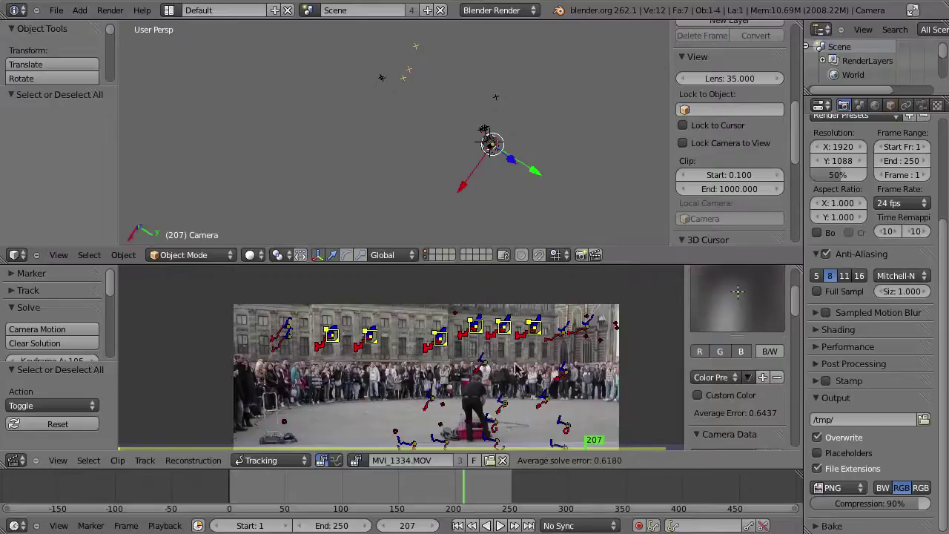
pyautogui.hotkey('ctrl', 'Up')
pyautogui.scroll(2, 517, 196)
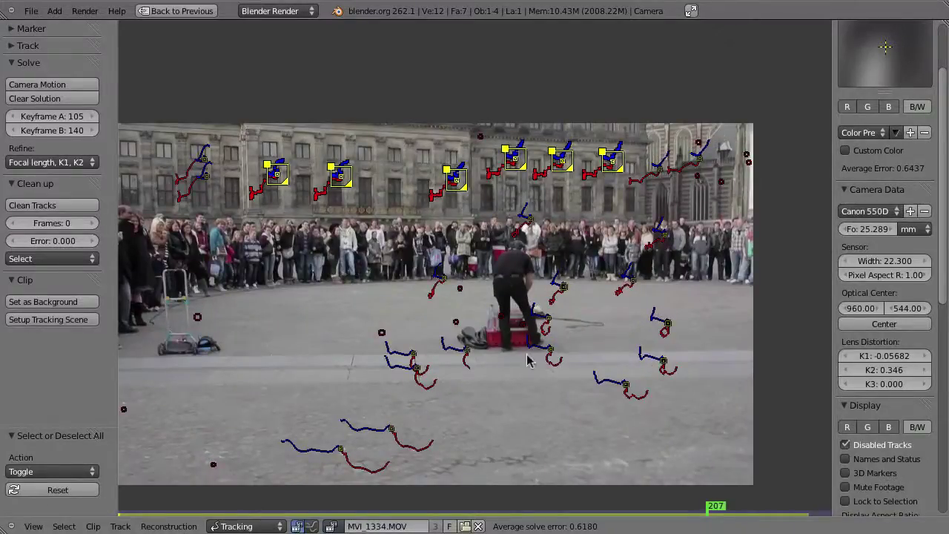
pyautogui.scroll(1, 528, 361)
pyautogui.click(569, 346)
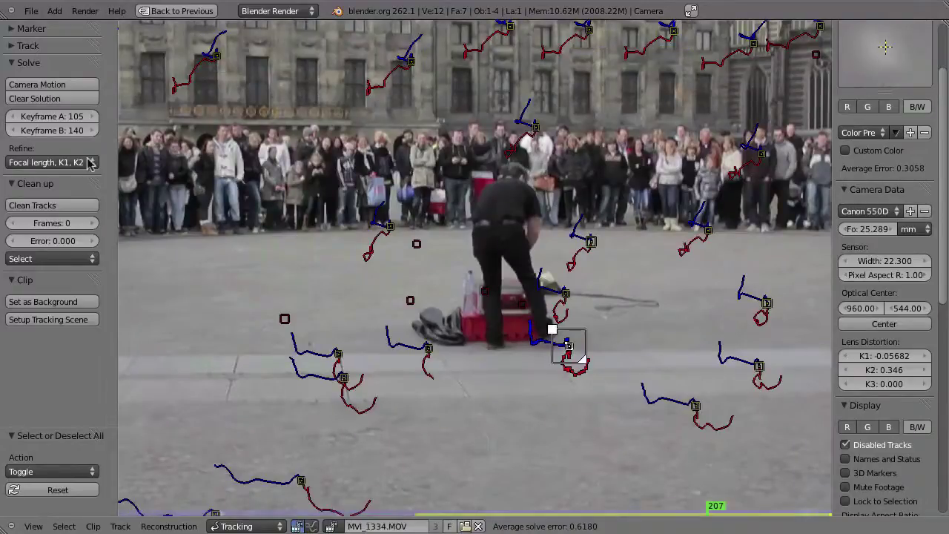
# - In reconstruction mode, set the origin at the crate track, X axis toward the bag, scale 1.0
pyautogui.hotkey('ctrl', 'Tab')
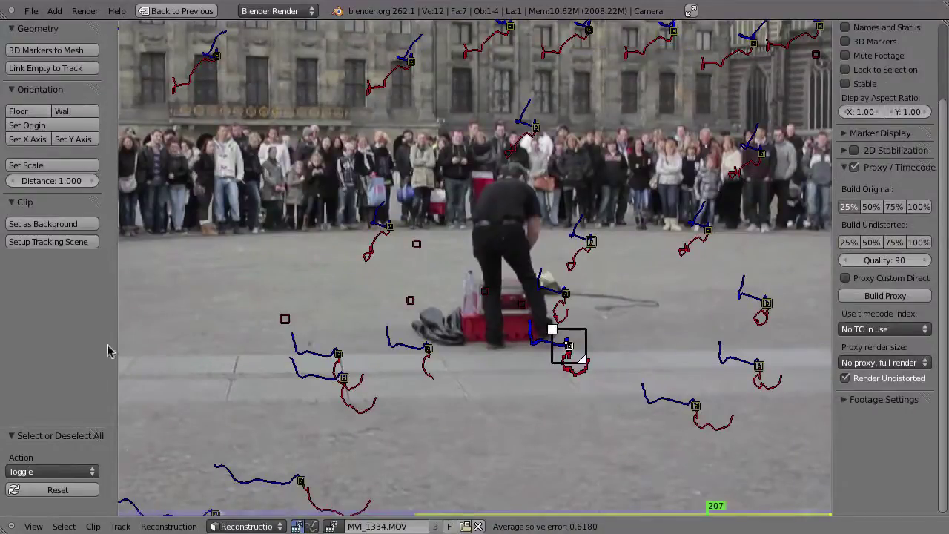
pyautogui.click(26, 125)
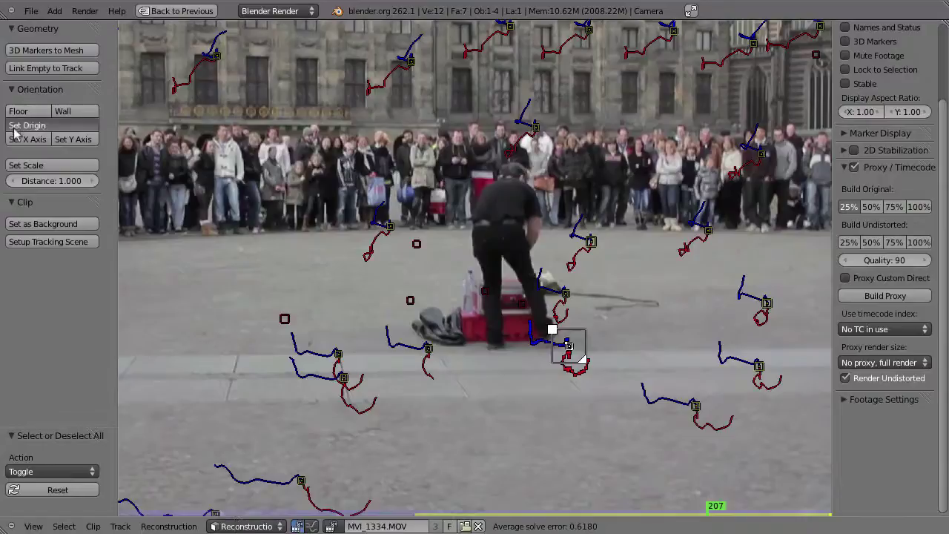
pyautogui.click(430, 350)
pyautogui.click(30, 140)
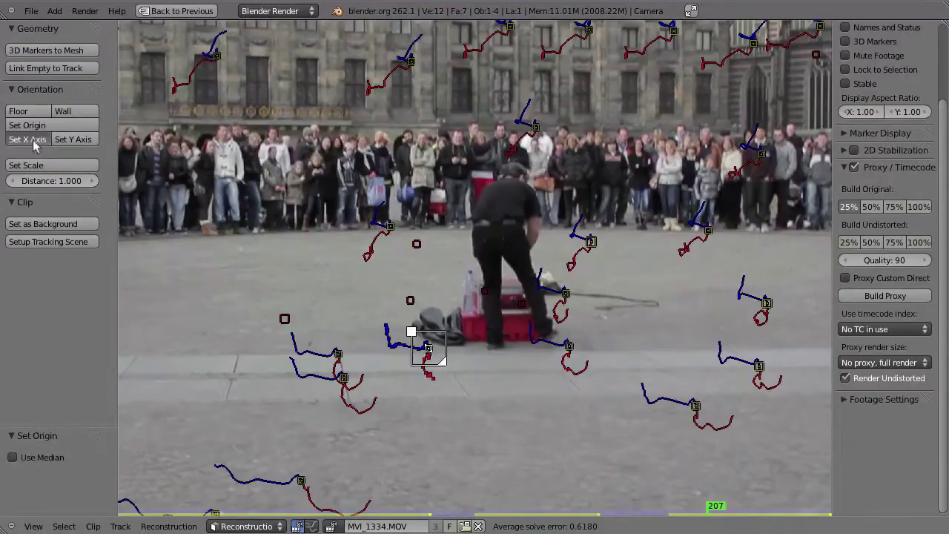
pyautogui.keyDown('shift'); pyautogui.click(571, 378); pyautogui.keyUp('shift')
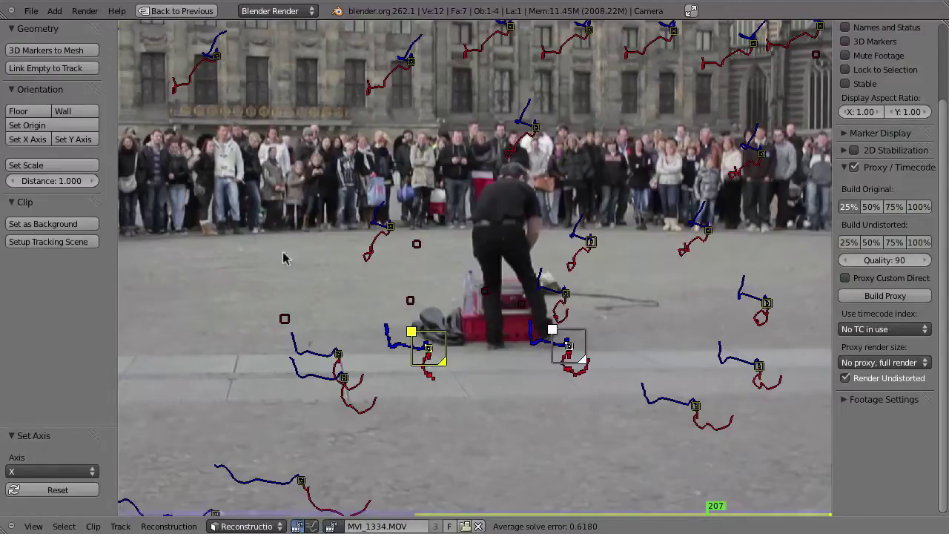
pyautogui.click(35, 166)
# - Define the floor from three ground tracks in the maximized clip editor
pyautogui.hotkey('ctrl', 'Up')
pyautogui.moveTo(460, 375); pyautogui.dragTo(421, 315, button='middle')
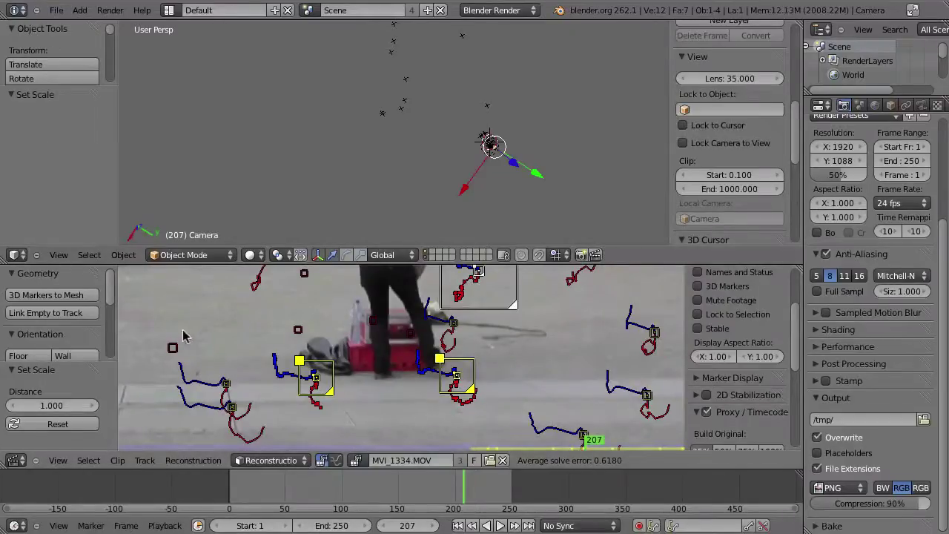
pyautogui.hotkey('ctrl', 'Up')
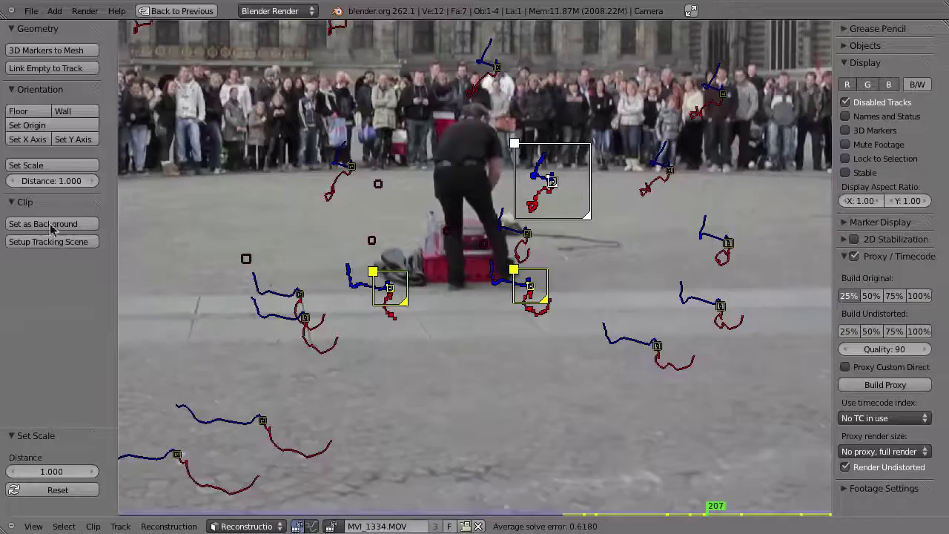
pyautogui.click(18, 111)
# - Check the floor alignment in a full-window 3D view, orbiting from the front view
pyautogui.hotkey('shift', 'F5')
pyautogui.moveTo(491, 174)
pyautogui.mouseDown(button='middle')
pyautogui.moveTo(716, 308)
pyautogui.moveTo(599, 307)
pyautogui.mouseUp(button='middle')
pyautogui.press('KP_1')
pyautogui.moveTo(619, 256)
pyautogui.mouseDown(button='middle')
pyautogui.moveTo(577, 369)
pyautogui.moveTo(538, 396)
pyautogui.moveTo(533, 354)
pyautogui.moveTo(564, 422)
pyautogui.moveTo(582, 430)
pyautogui.moveTo(568, 377)
pyautogui.moveTo(589, 338)
pyautogui.moveTo(546, 275)
pyautogui.mouseUp(button='middle')
# - Deselect all tracks and set the origin again at the crate track
pyautogui.hotkey('ctrl', 'Up')
pyautogui.hotkey('ctrl', 'Up')
pyautogui.press('a')
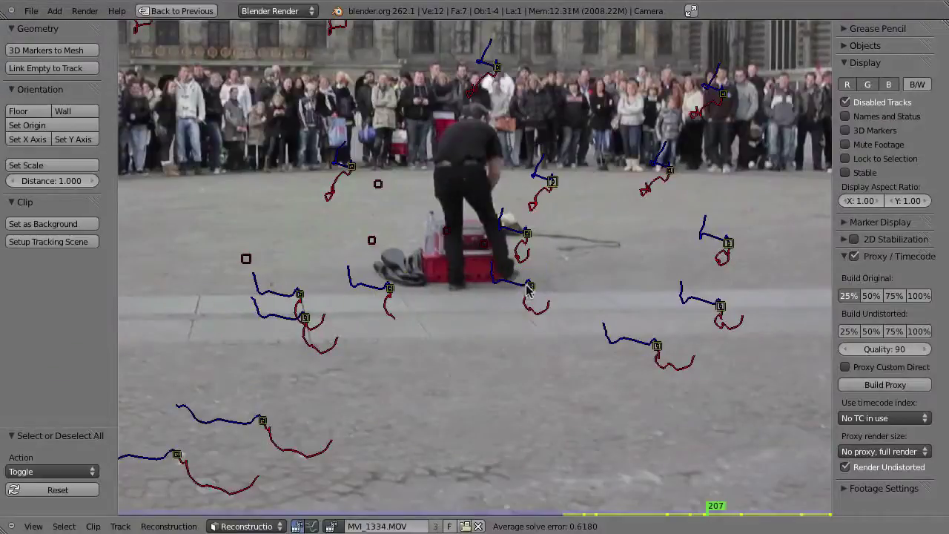
pyautogui.click(41, 125)
pyautogui.hotkey('ctrl', 'Up')
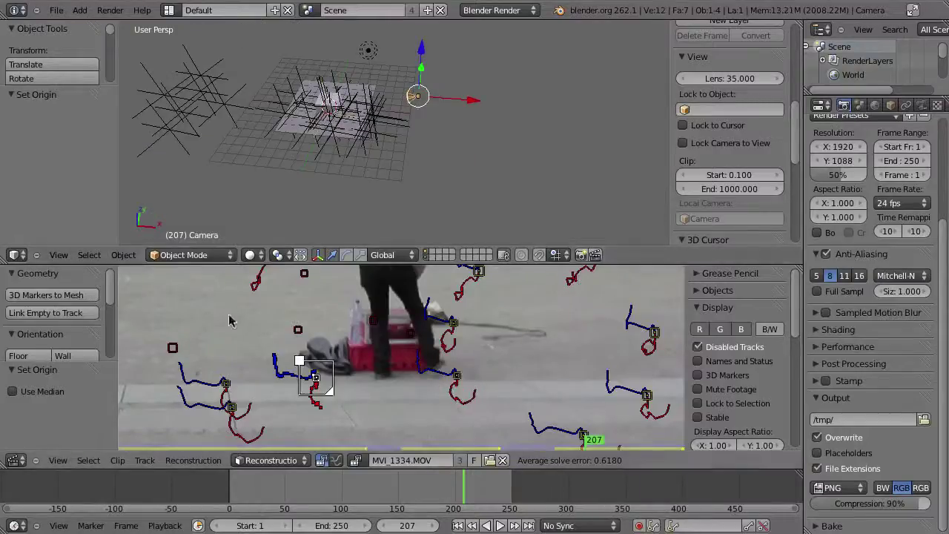
# - Set the selected track as the scene's X axis
pyautogui.hotkey('ctrl', 'Up')
pyautogui.click(28, 140)
pyautogui.hotkey('ctrl', 'Up')
# - View the scene through the solved camera, maximized and in wireframe
pyautogui.moveTo(445, 155)
pyautogui.mouseDown(button='middle')
pyautogui.moveTo(296, 176)
pyautogui.moveTo(247, 127)
pyautogui.moveTo(370, 116)
pyautogui.moveTo(437, 48)
pyautogui.mouseUp(button='middle')
pyautogui.press('KP_0')
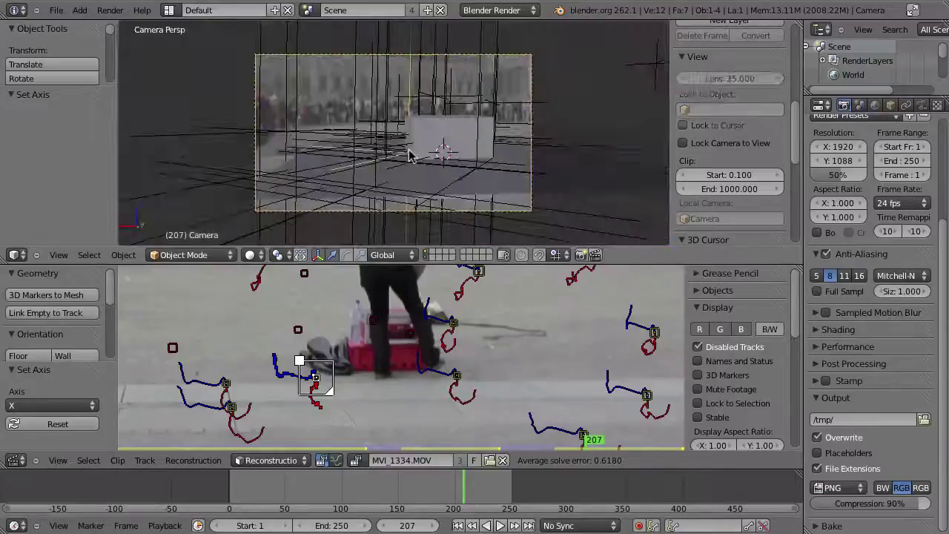
pyautogui.hotkey('ctrl', 'Up')
pyautogui.press('z')
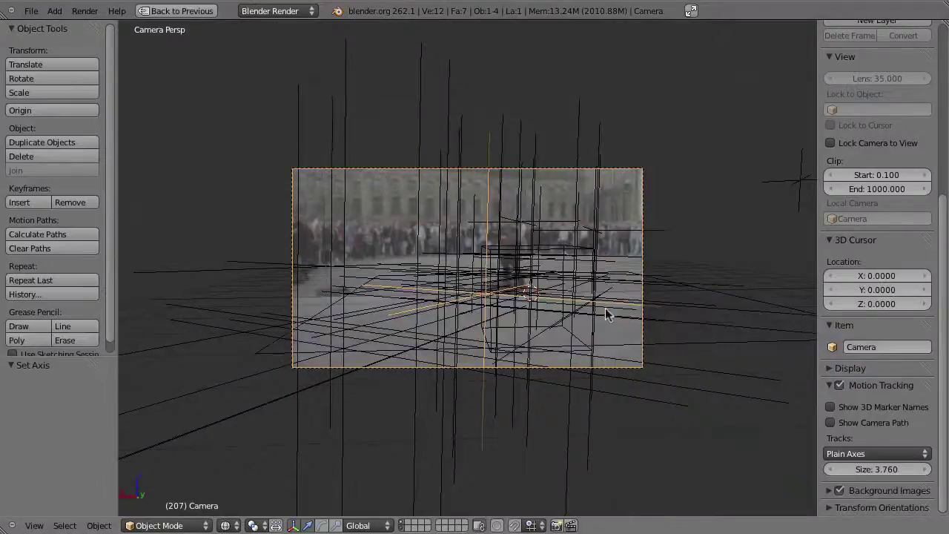
pyautogui.keyDown('shift'); pyautogui.moveTo(604, 307); pyautogui.dragTo(559, 304, button='middle'); pyautogui.keyUp('shift')
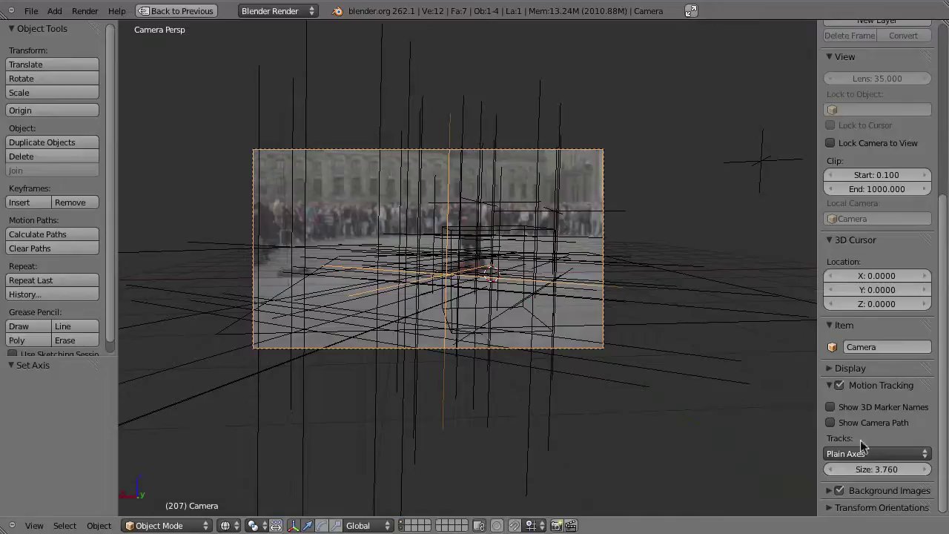
# - Set the motion tracking marker display size to 0.236 and play the footage
pyautogui.moveTo(888, 472)
pyautogui.mouseDown()
pyautogui.moveTo(873, 467)
pyautogui.moveTo(919, 477)
pyautogui.moveTo(911, 472)
pyautogui.mouseUp()
pyautogui.click(919, 470)
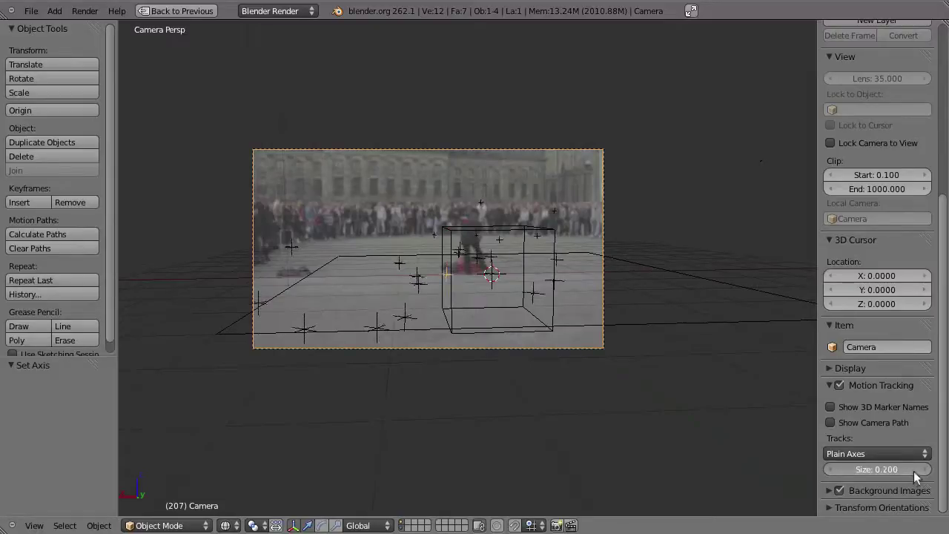
pyautogui.click(912, 470)
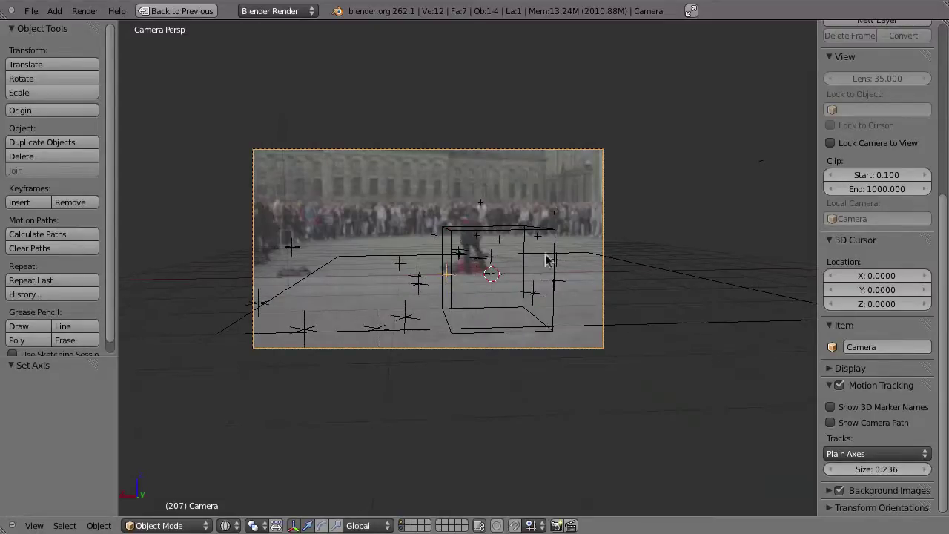
pyautogui.scroll(2, 478, 298)
pyautogui.hotkey('alt', 'a')
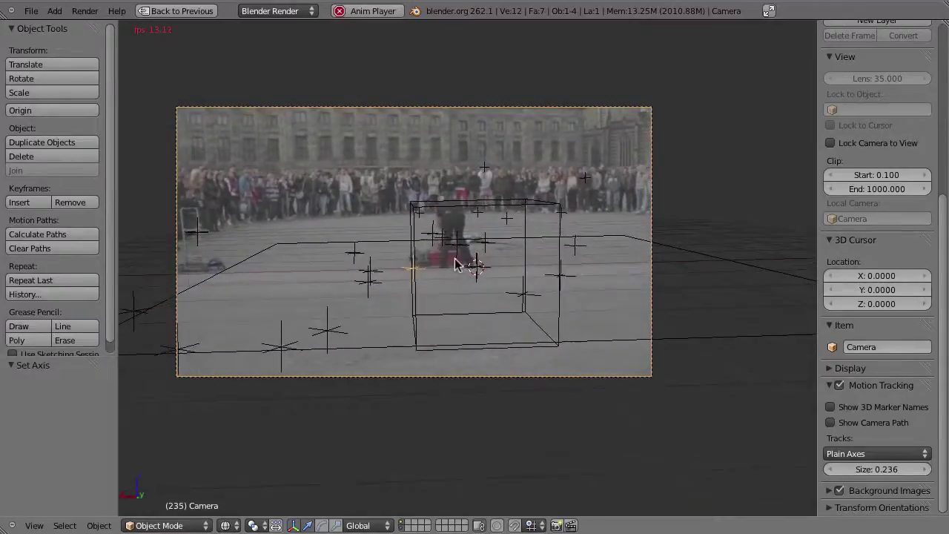
# - Select the cube and raise its geometry along Z in edit mode
pyautogui.scroll(1, 493, 297)
pyautogui.scroll(1, 413, 388)
pyautogui.scroll(1, 540, 313)
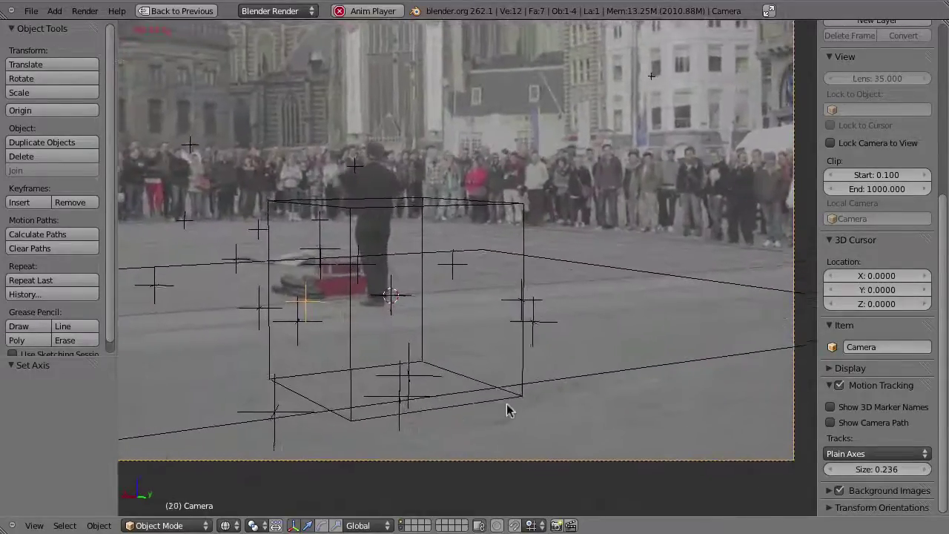
pyautogui.rightClick(508, 395)
pyautogui.press('Tab')
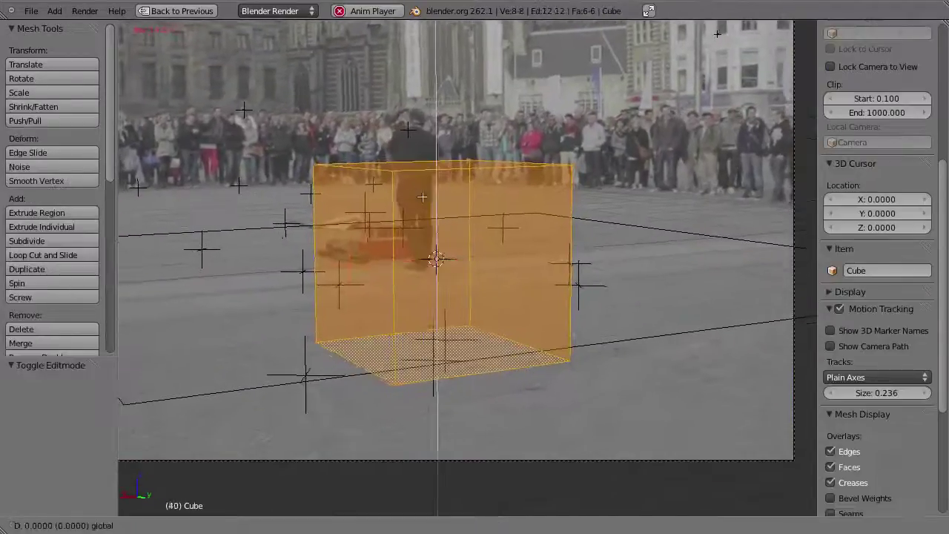
pyautogui.press('g')
pyautogui.press('z')
pyautogui.click(410, 139)
pyautogui.press('Tab')
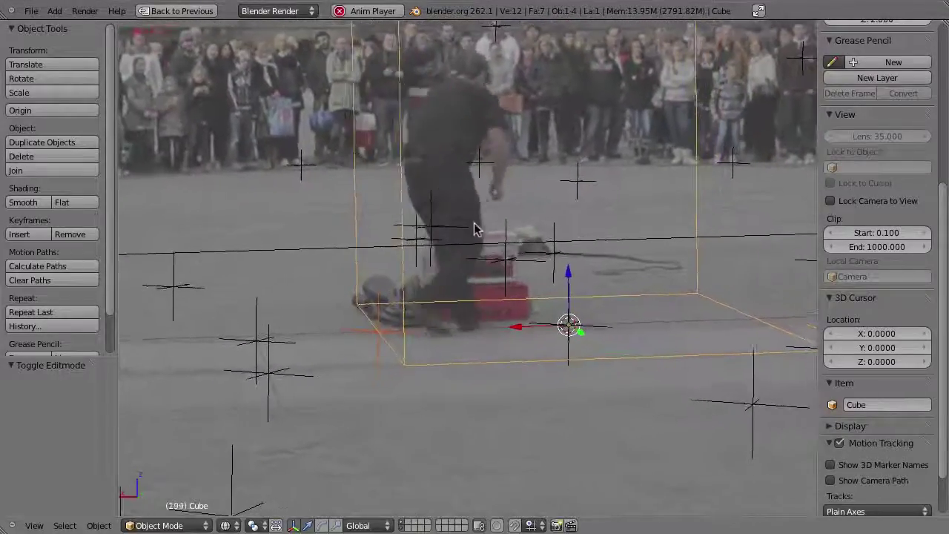
# - Stop playback and orbit around the cube to check how it sits
pyautogui.hotkey('alt', 'a')
pyautogui.scroll(-2, 491, 372)
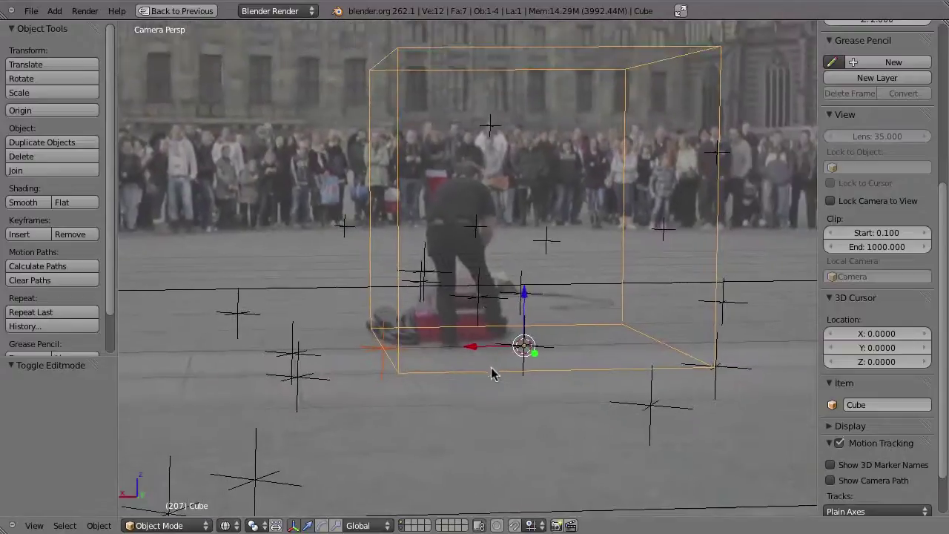
pyautogui.scroll(-3, 492, 373)
pyautogui.moveTo(492, 373)
pyautogui.mouseDown(button='middle')
pyautogui.moveTo(518, 373)
pyautogui.moveTo(539, 404)
pyautogui.moveTo(546, 383)
pyautogui.mouseUp(button='middle')
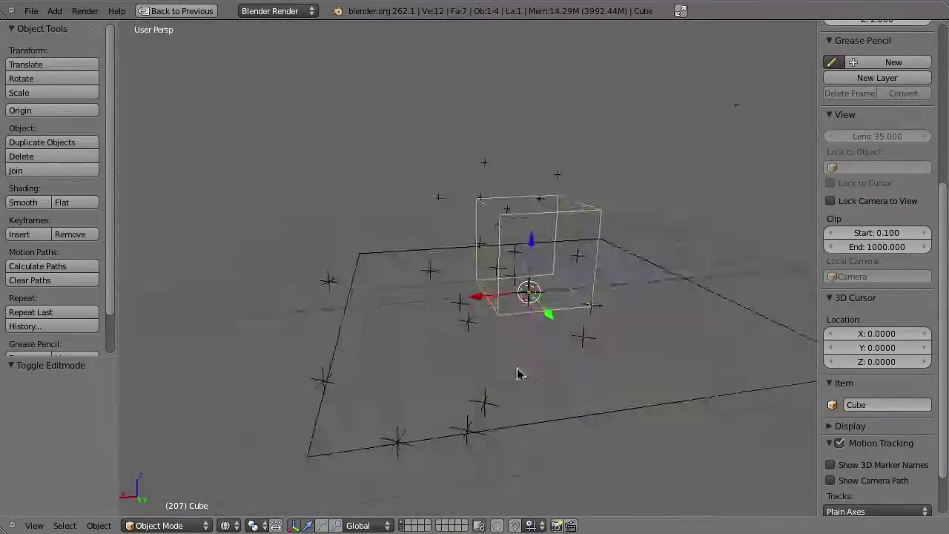
pyautogui.scroll(-5, 517, 373)
pyautogui.scroll(5, 528, 385)
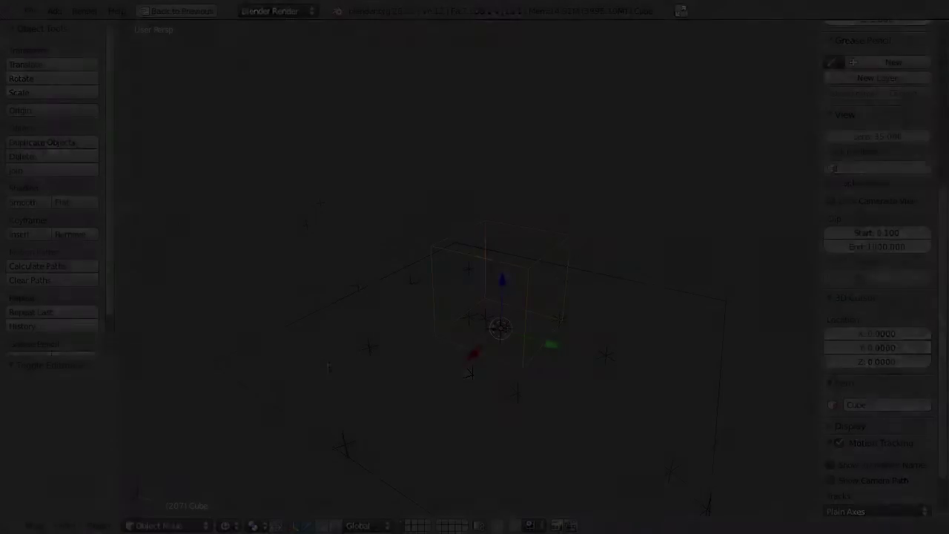
# - During playback, place the 3D cursor on the ground and reposition the cube twice
pyautogui.hotkey('alt', 'a')
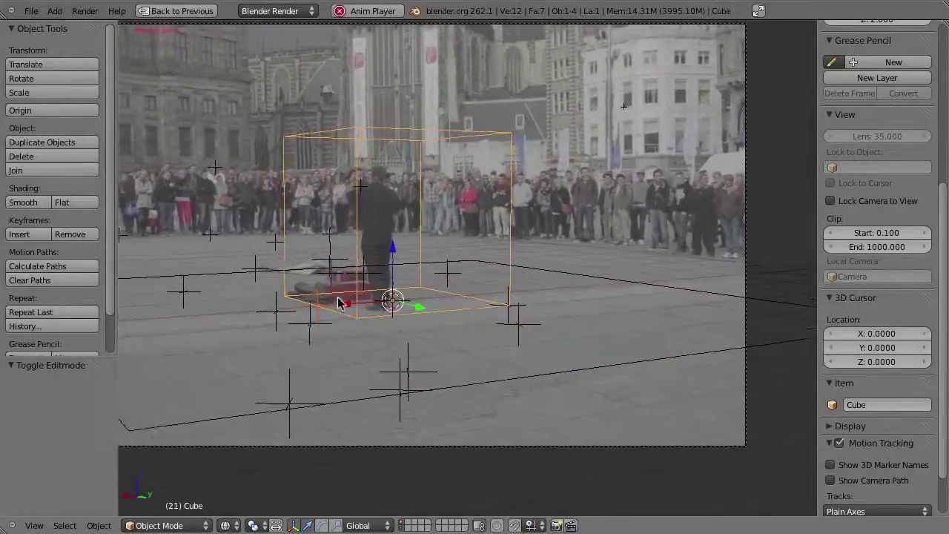
pyautogui.click(337, 308)
pyautogui.press('g')
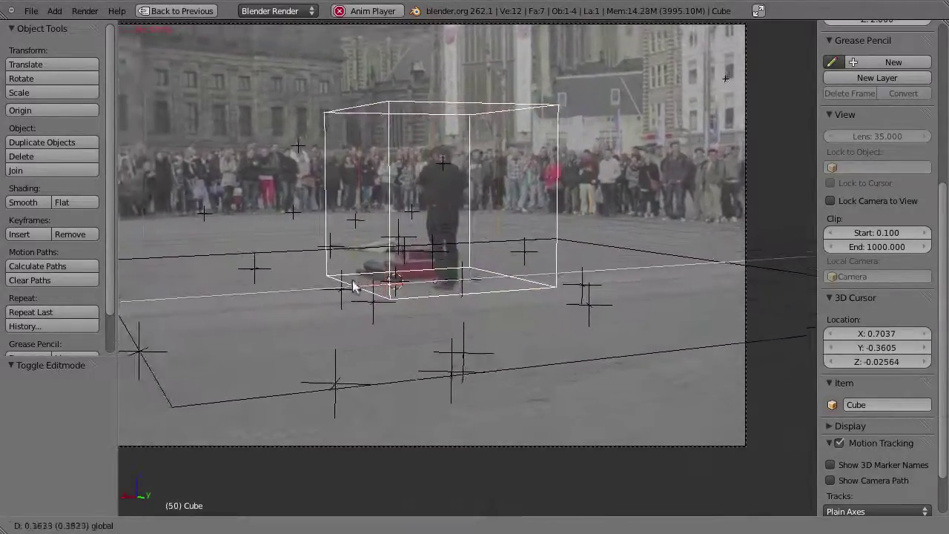
pyautogui.click(444, 277)
pyautogui.press('g')
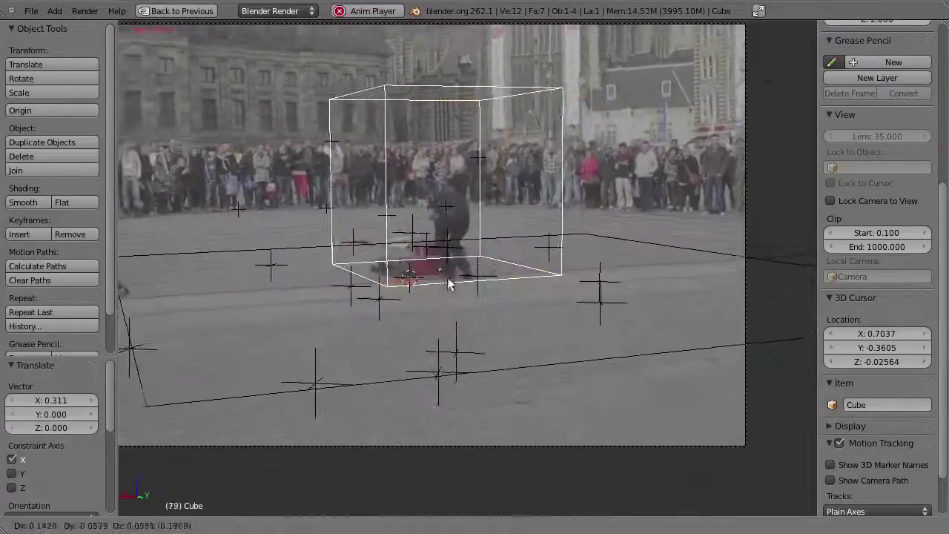
pyautogui.click(447, 278)
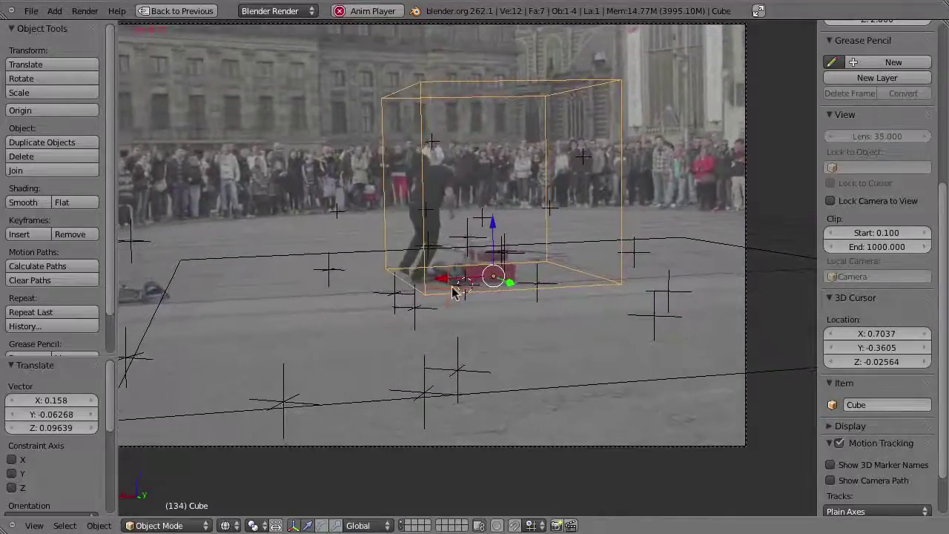
pyautogui.hotkey('alt', 'a')
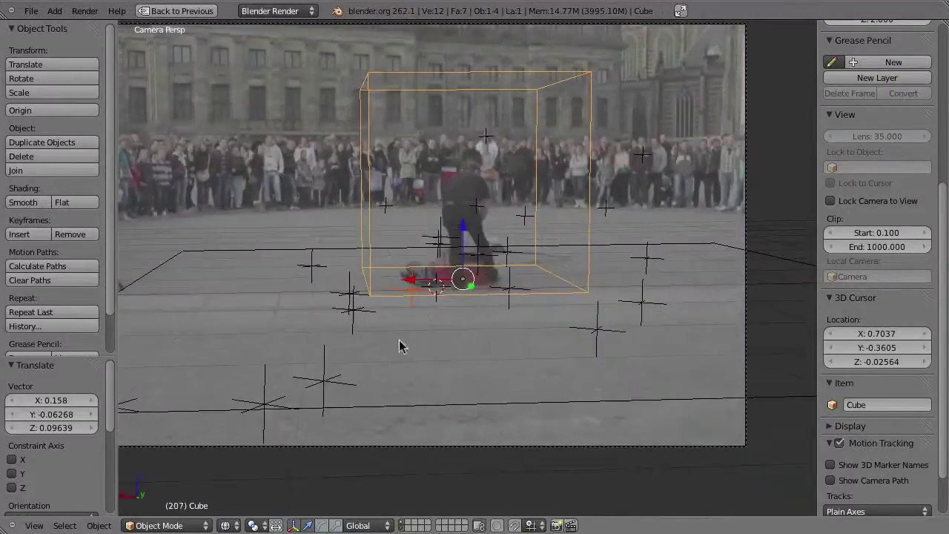
# - Delete the cube
pyautogui.keyDown('ctrl'); pyautogui.scroll(1, 405, 349); pyautogui.keyUp('ctrl')
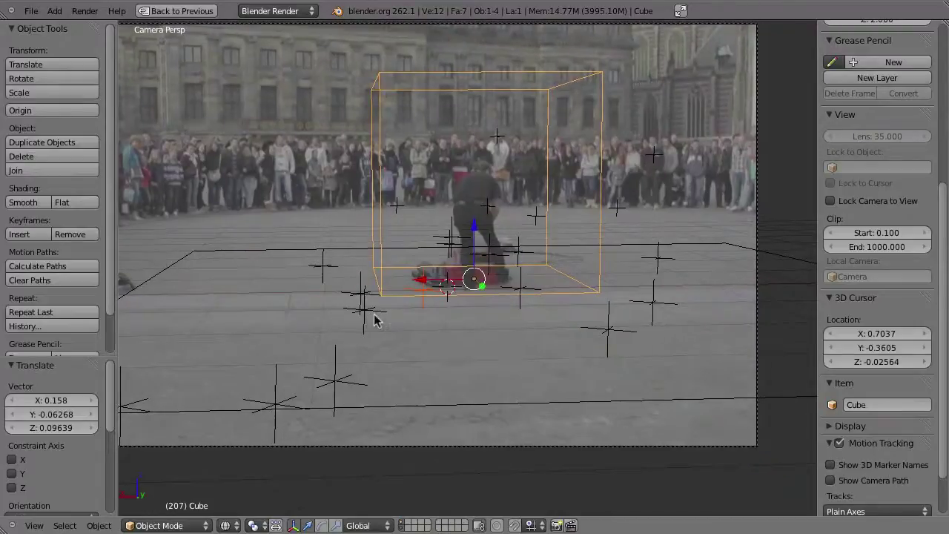
pyautogui.keyDown('shift'); pyautogui.scroll(1, 435, 275); pyautogui.keyUp('shift')
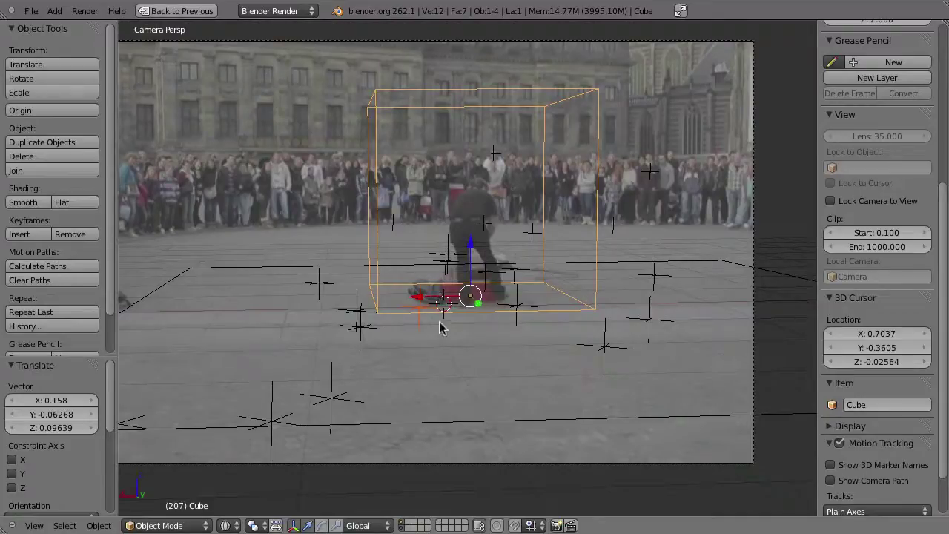
pyautogui.press('Delete')
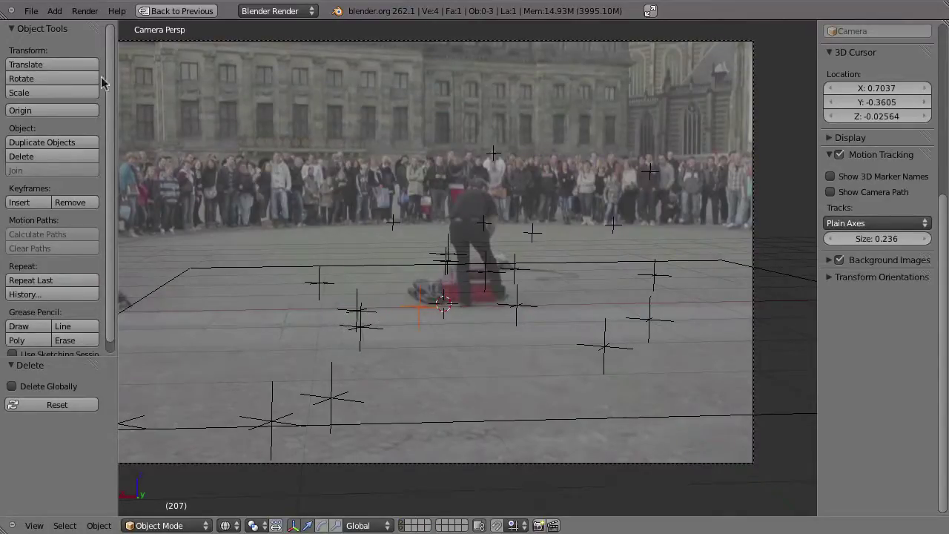
# - Link the Rabbit group from lib/rabbit_rope_skipping_grouped.blend into the scene
pyautogui.click(31, 11)
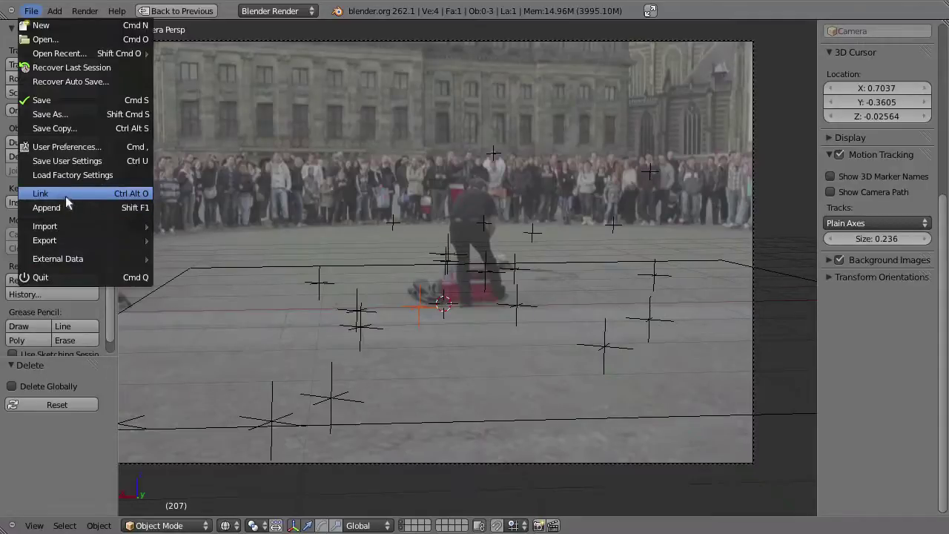
pyautogui.click(55, 194)
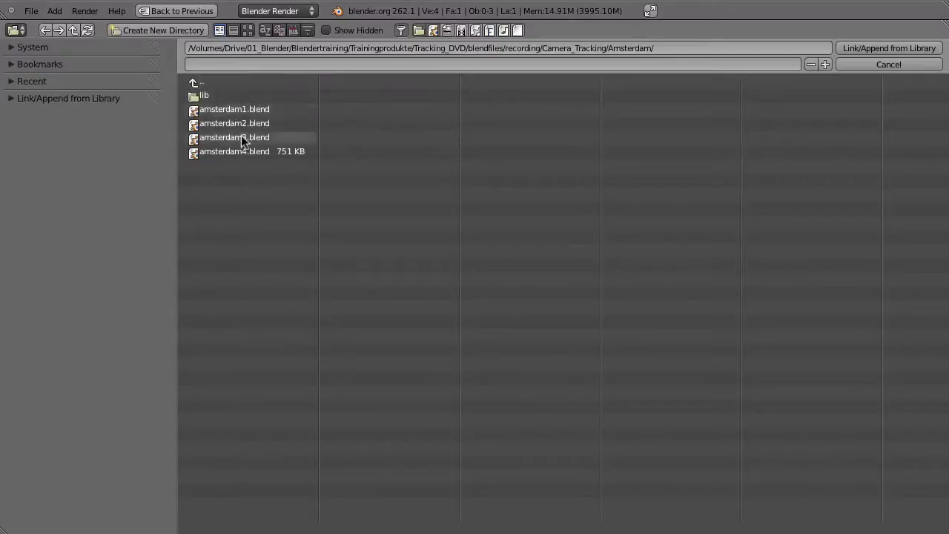
pyautogui.click(203, 95)
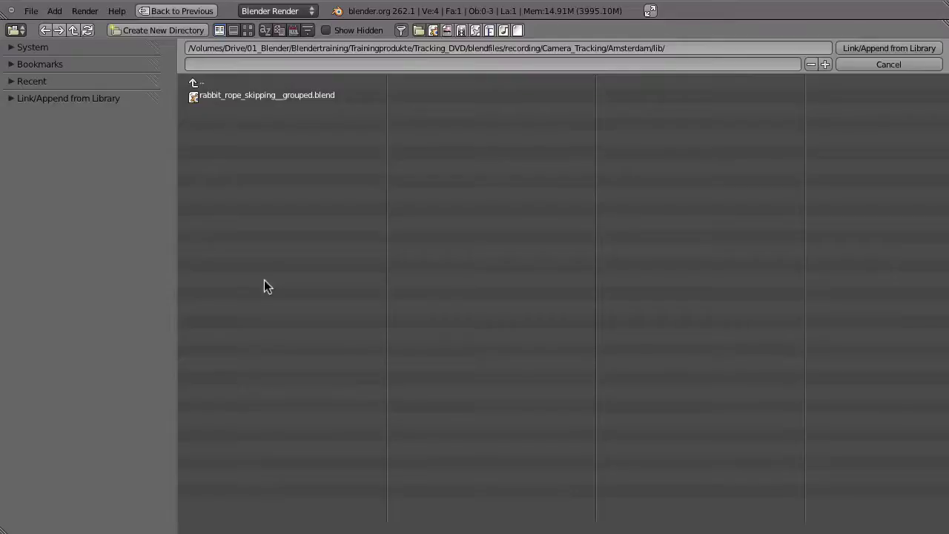
pyautogui.click(232, 96)
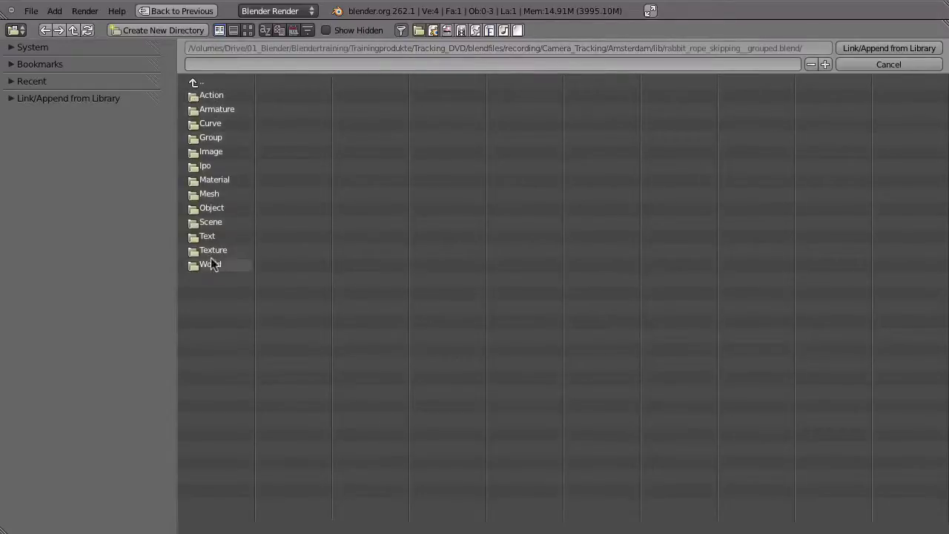
pyautogui.click(210, 138)
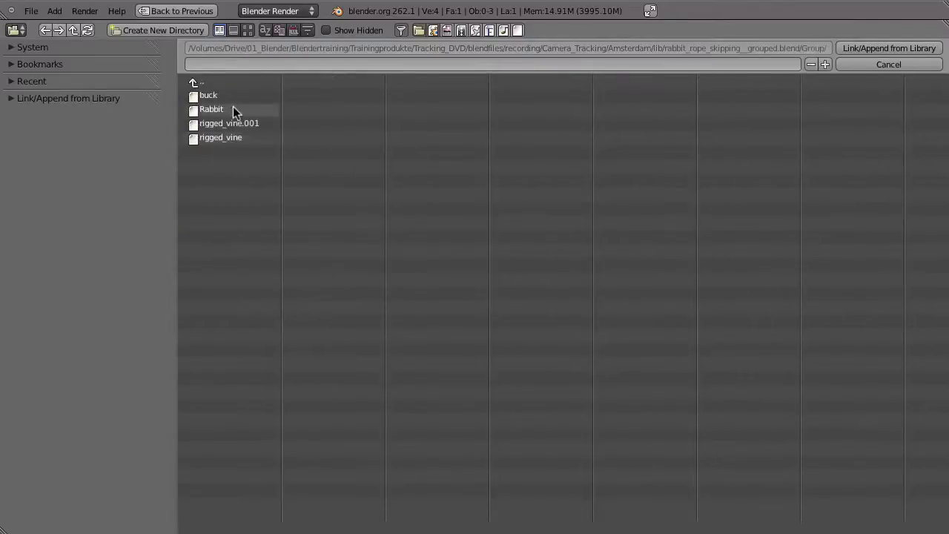
pyautogui.click(213, 112)
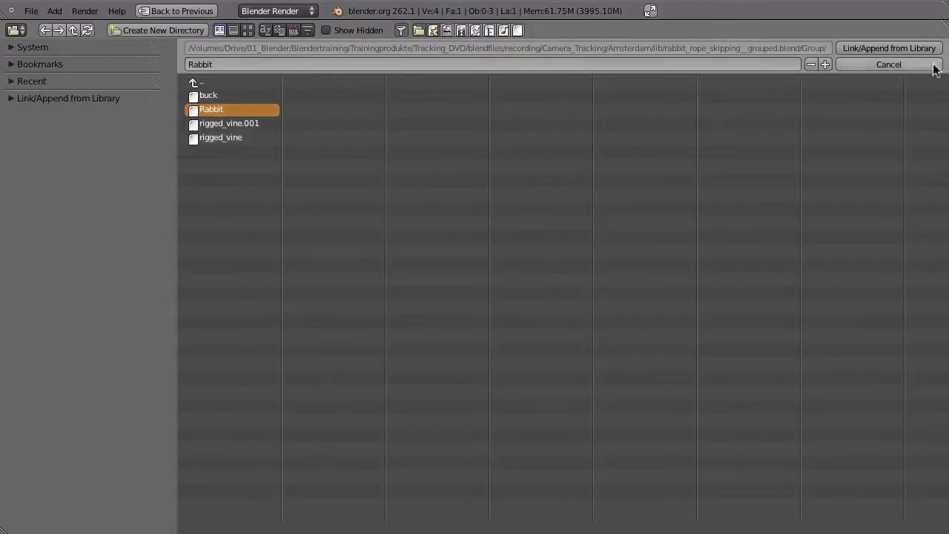
pyautogui.click(893, 49)
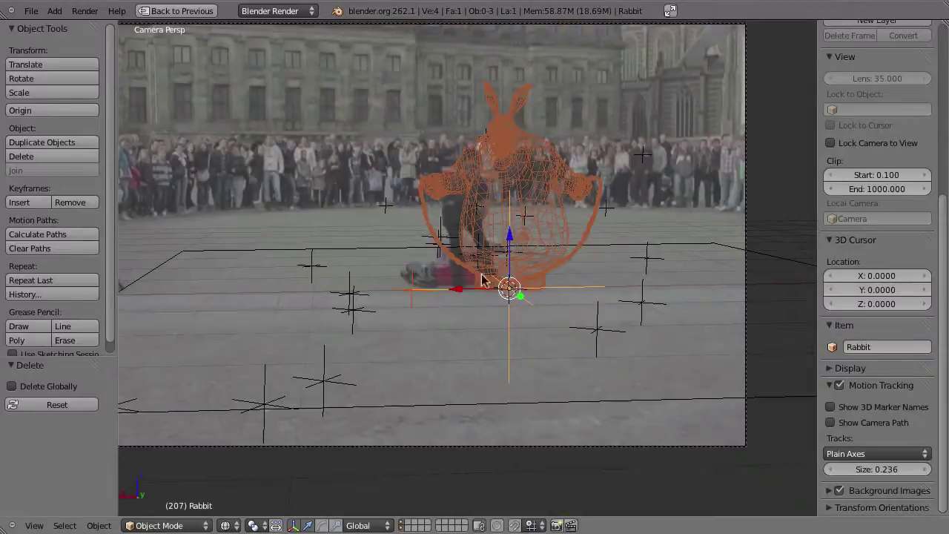
# - Play the rabbit animation from frame 1, stop it, and switch to solid shading
pyautogui.hotkey('alt', 'a')
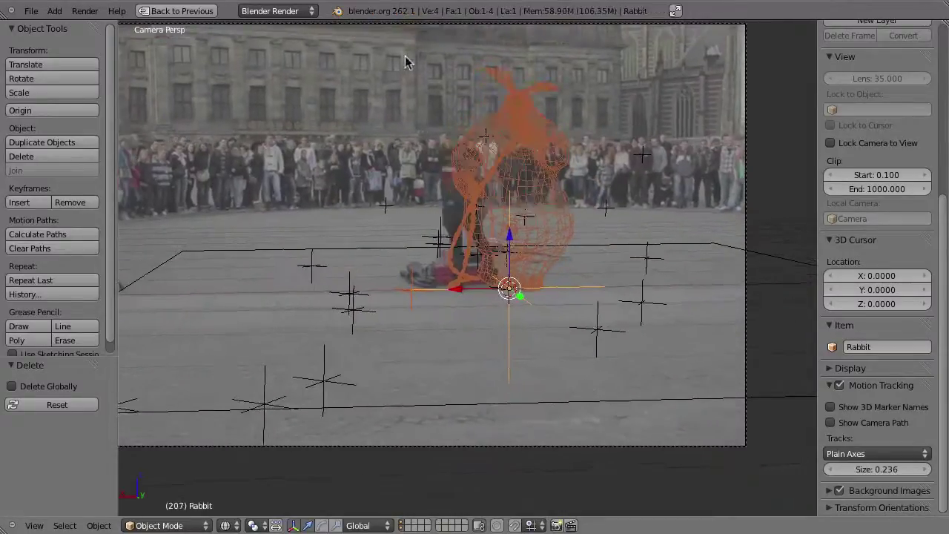
pyautogui.hotkey('shift', 'Left')
pyautogui.hotkey('alt', 'a')
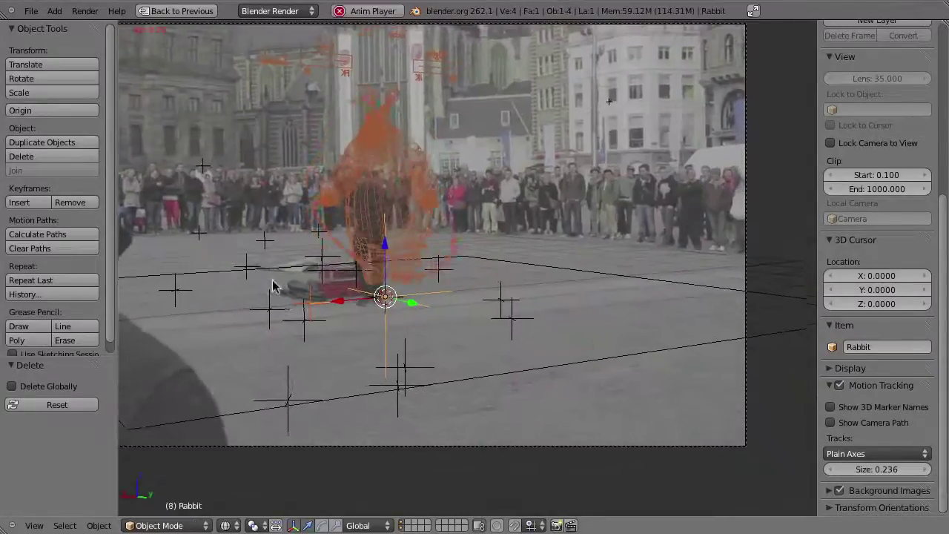
pyautogui.press('Escape')
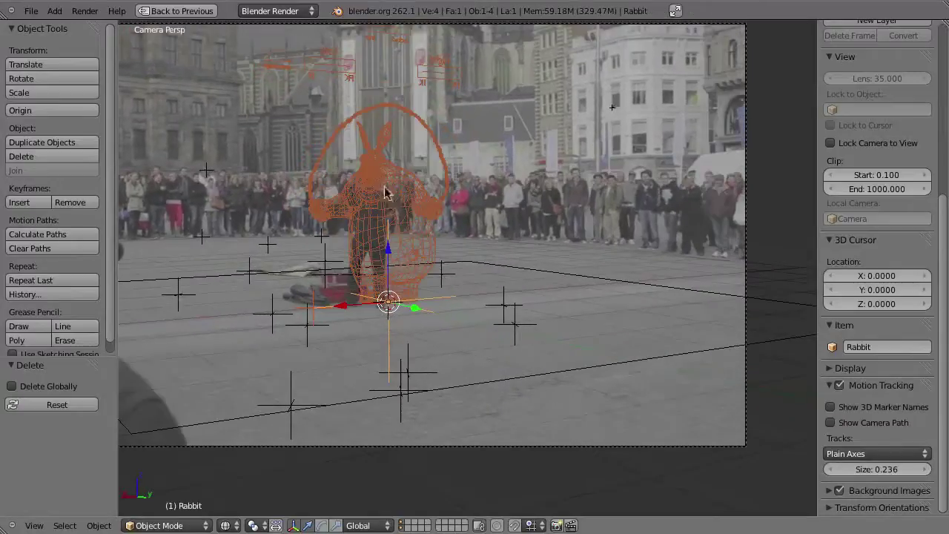
pyautogui.press('z')
pyautogui.keyDown('shift'); pyautogui.moveTo(375, 196); pyautogui.dragTo(395, 200, button='middle'); pyautogui.keyUp('shift')
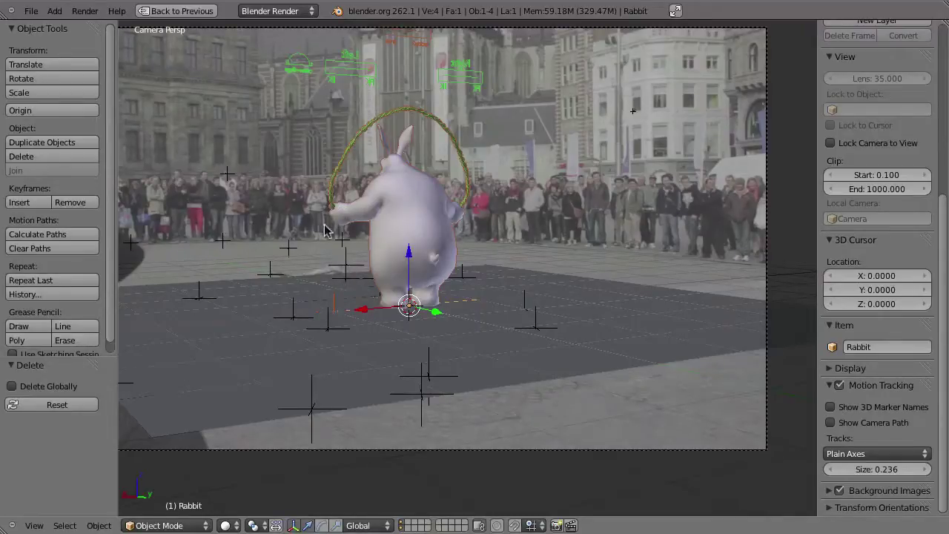
# - Rotate the rabbit -201.509° about Z to face the camera, then place the 3D cursor on it
pyautogui.press('r')
pyautogui.press('z')
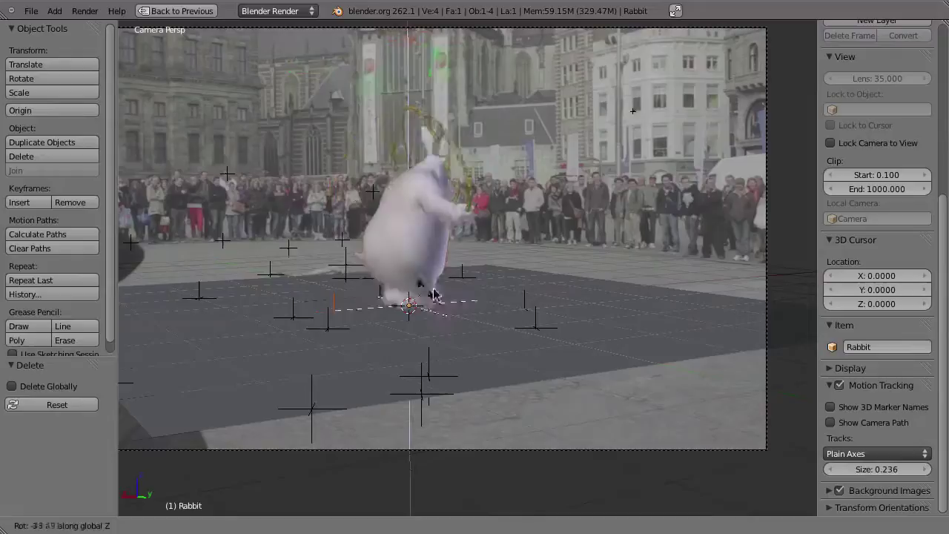
pyautogui.click(450, 366)
pyautogui.hotkey('alt', 'a')
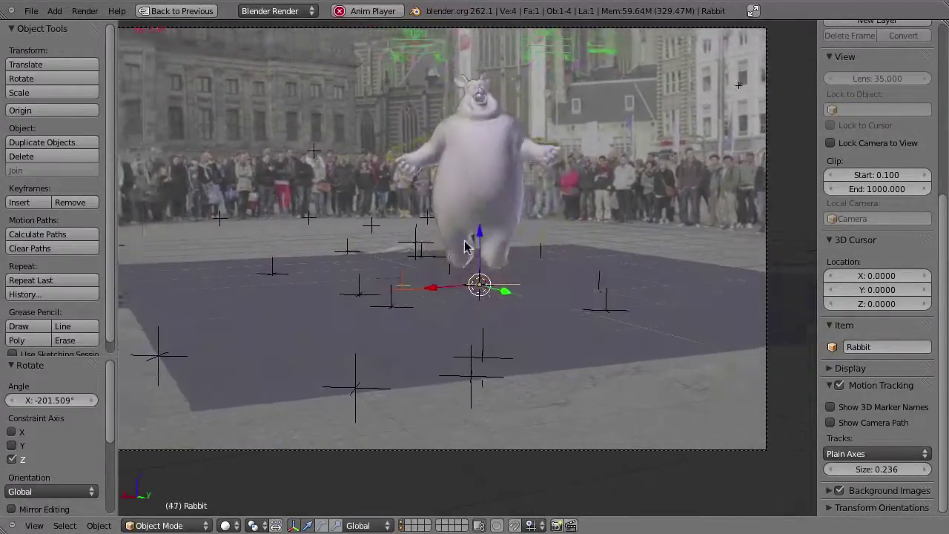
pyautogui.press('Escape')
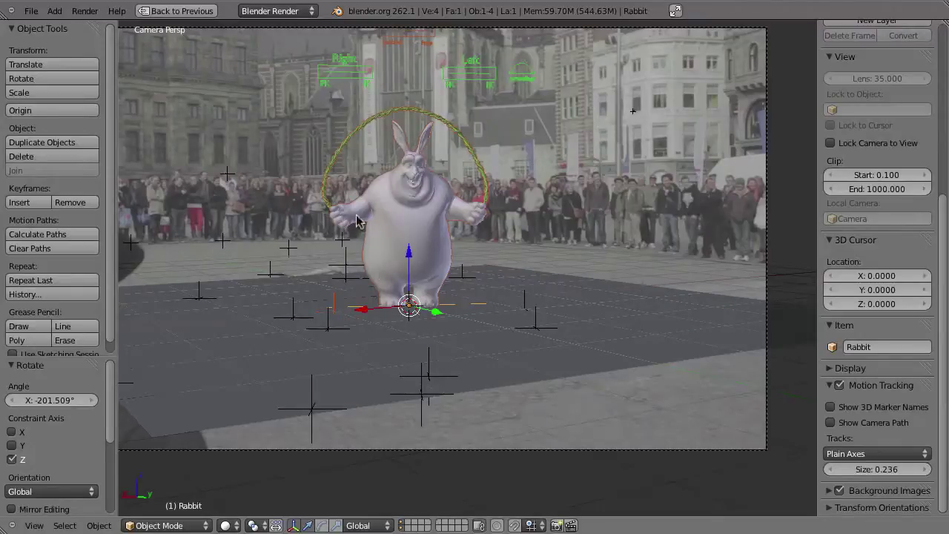
pyautogui.click(406, 279)
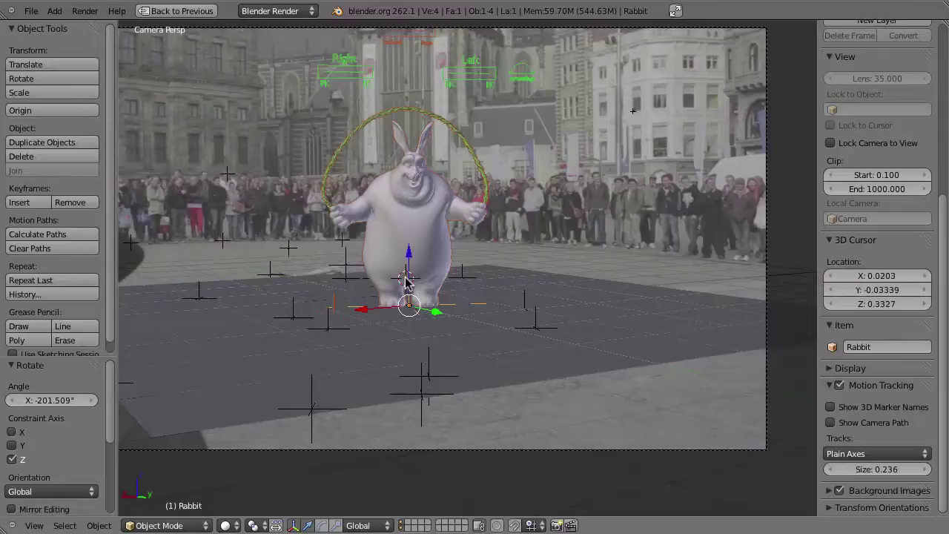
pyautogui.moveTo(412, 236); pyautogui.dragTo(436, 344, button='middle')
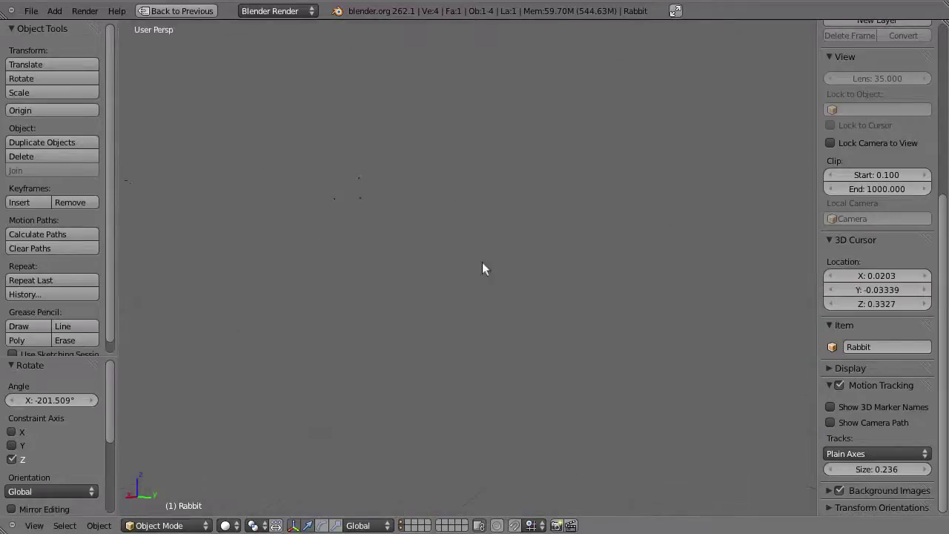
# - Play the skipping rabbit from a side angle, then again through the tracked camera
pyautogui.moveTo(482, 269); pyautogui.dragTo(480, 327, button='middle')
pyautogui.hotkey('alt', 'a')
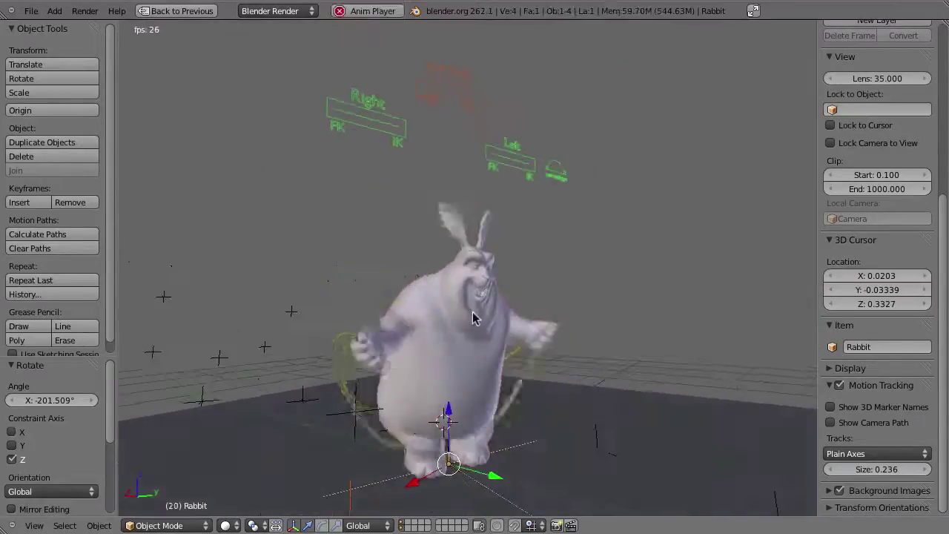
pyautogui.press('Escape')
pyautogui.moveTo(502, 335); pyautogui.dragTo(519, 347, button='middle')
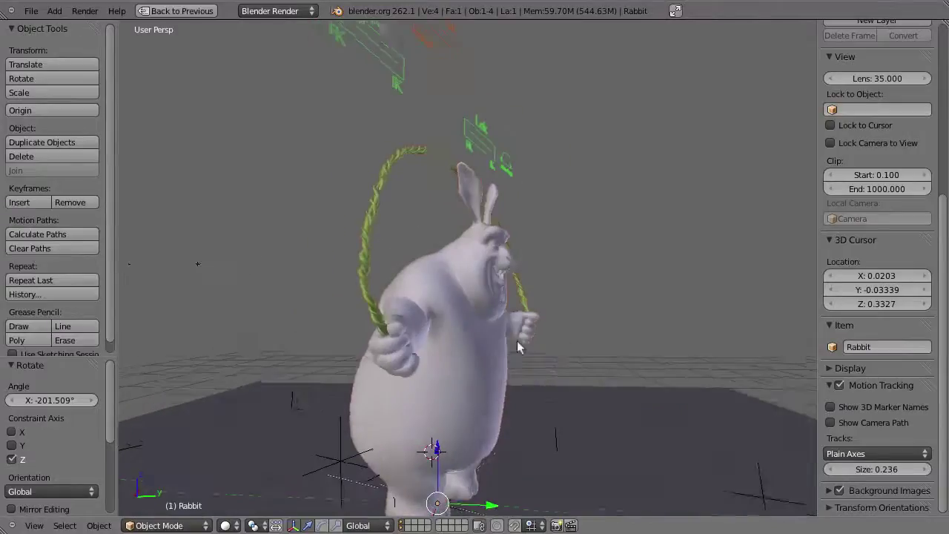
pyautogui.hotkey('alt', 'a')
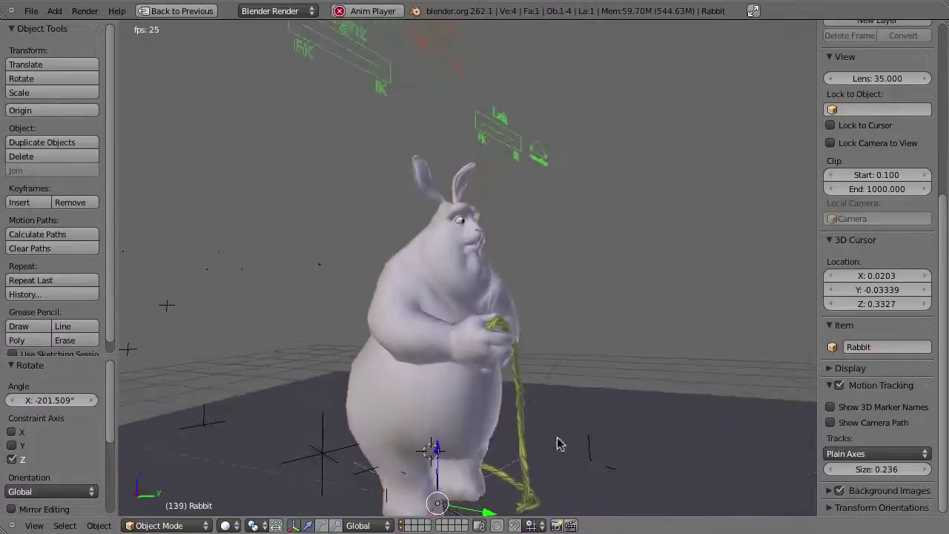
pyautogui.press('Escape')
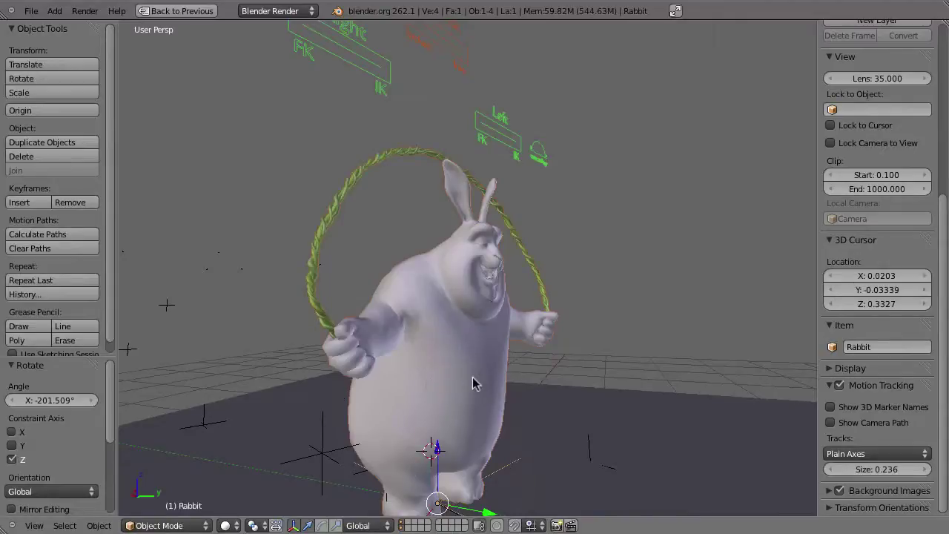
pyautogui.press('KP_0')
pyautogui.hotkey('alt', 'a')
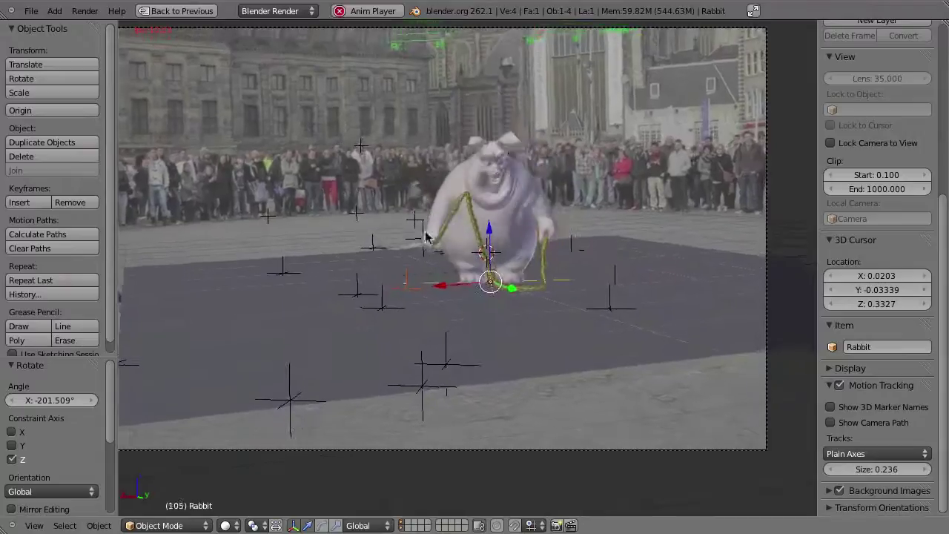
# - Replay the rabbit animation over the footage, rewinding to frame 1 each time
pyautogui.press('Escape')
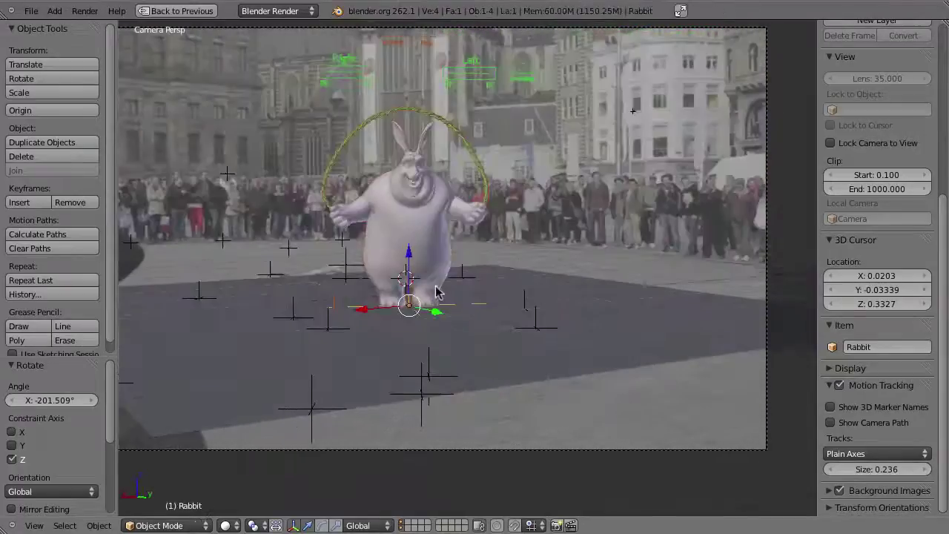
pyautogui.hotkey('alt', 'a')
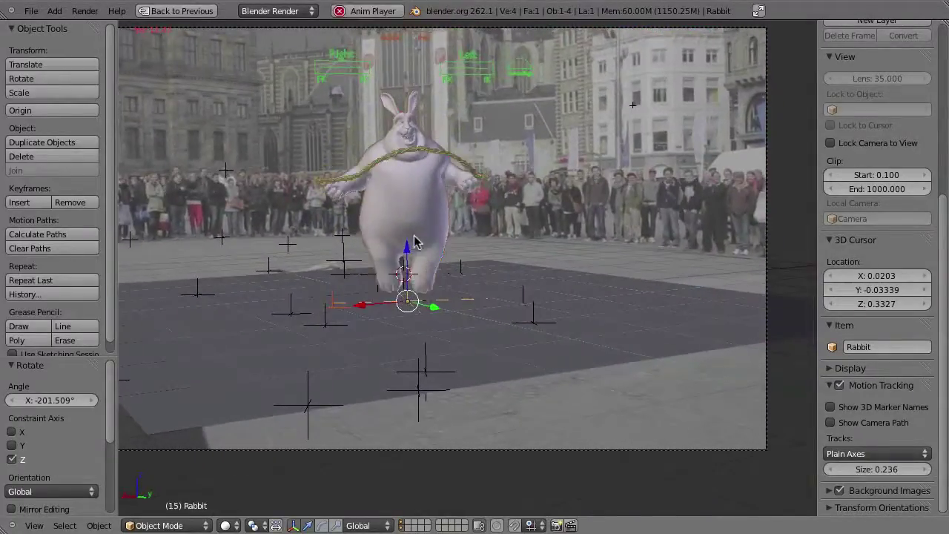
pyautogui.press('Escape')
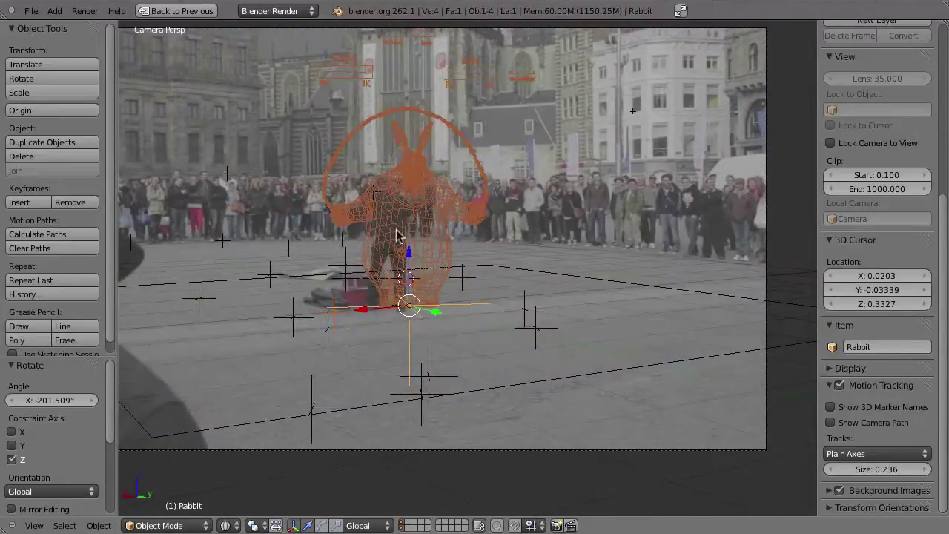
pyautogui.hotkey('alt', 'a')
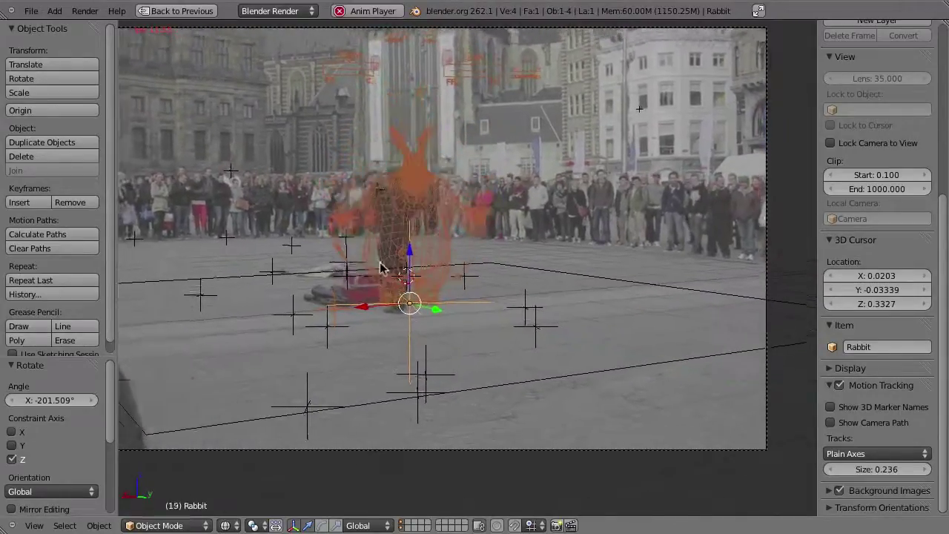
pyautogui.press('Escape')
# - Nudge the rabbit along X, 0.274 along Y and about 0.19 along X, then preview
pyautogui.press('g')
pyautogui.press('x')
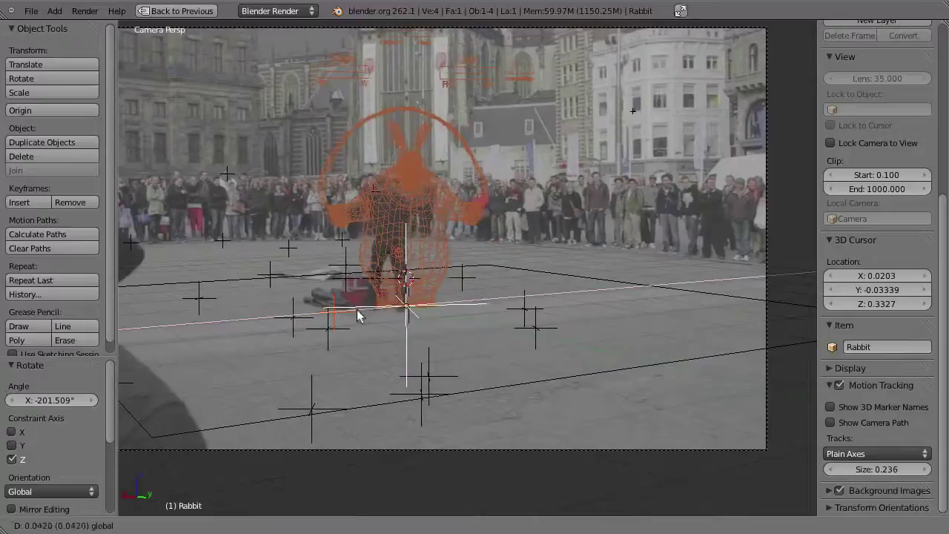
pyautogui.click(340, 324)
pyautogui.press('g')
pyautogui.press('y')
pyautogui.click(365, 314)
pyautogui.press('g')
pyautogui.press('x')
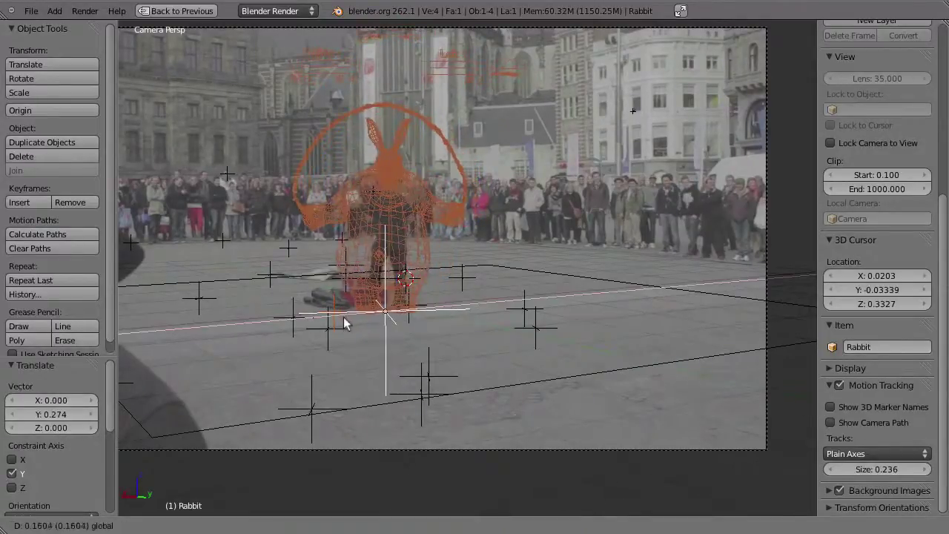
pyautogui.click(435, 254)
pyautogui.hotkey('alt', 'a')
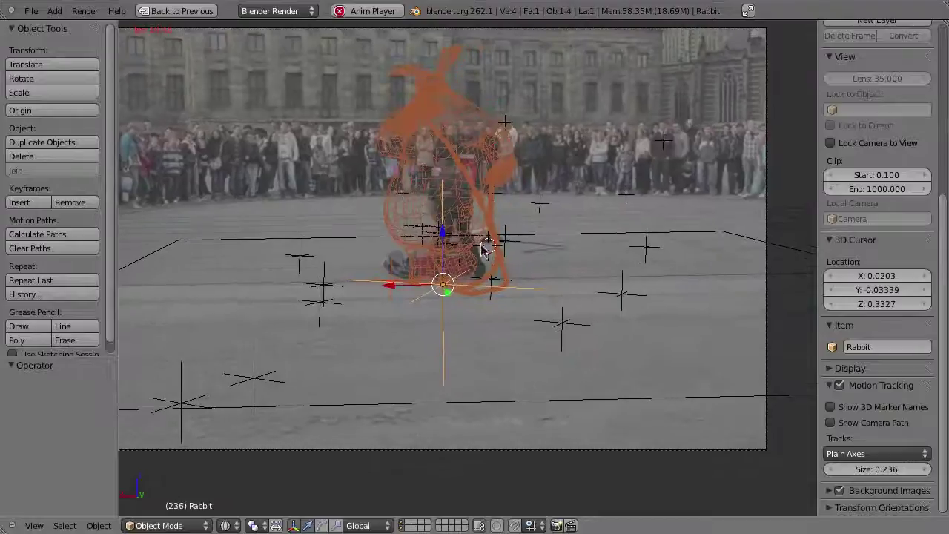
pyautogui.press('Escape')
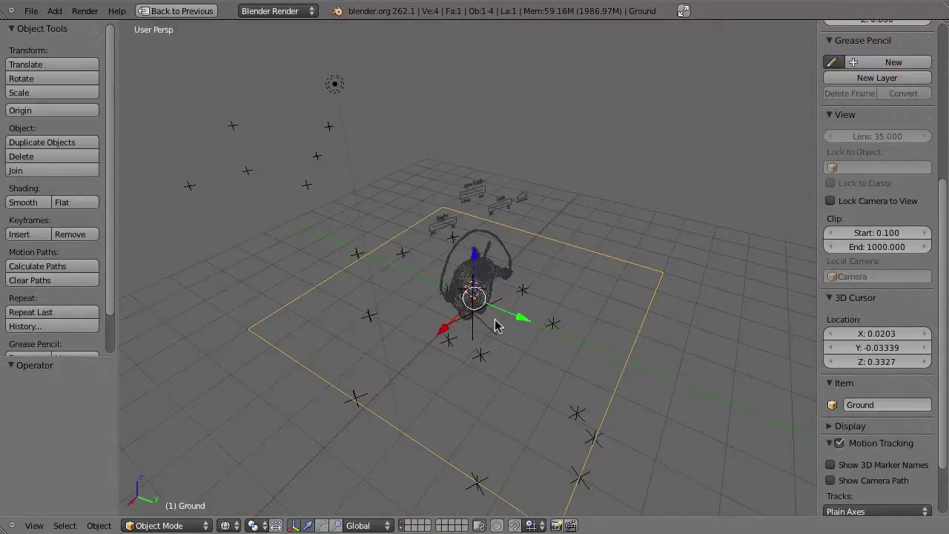
# - In camera view, move the Ground plane 3.035 back under the rabbit and play to check
pyautogui.press('KP_0')
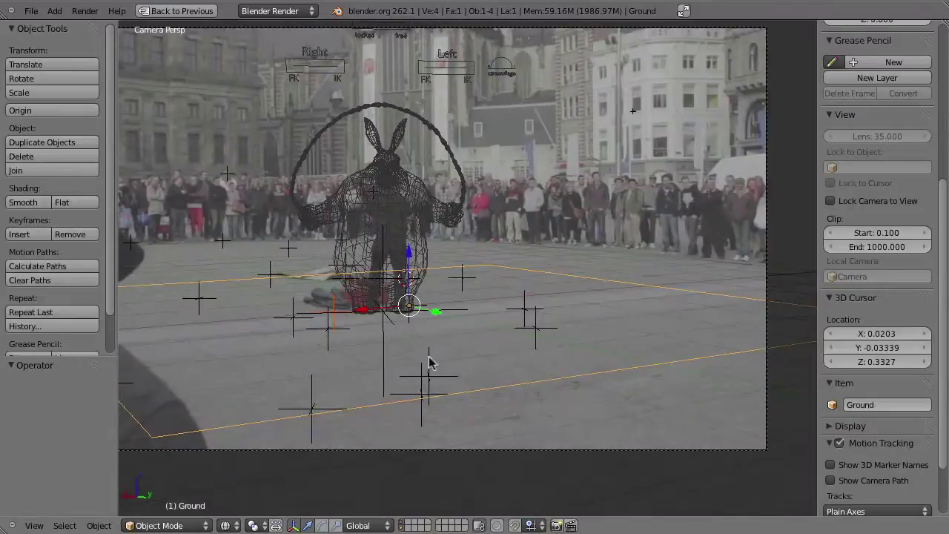
pyautogui.press('g')
pyautogui.press('z')
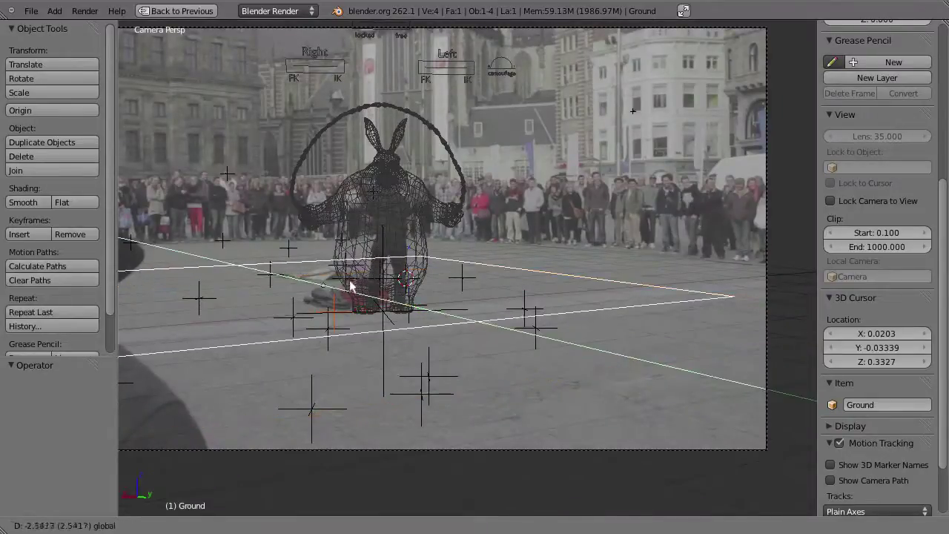
pyautogui.click(344, 279)
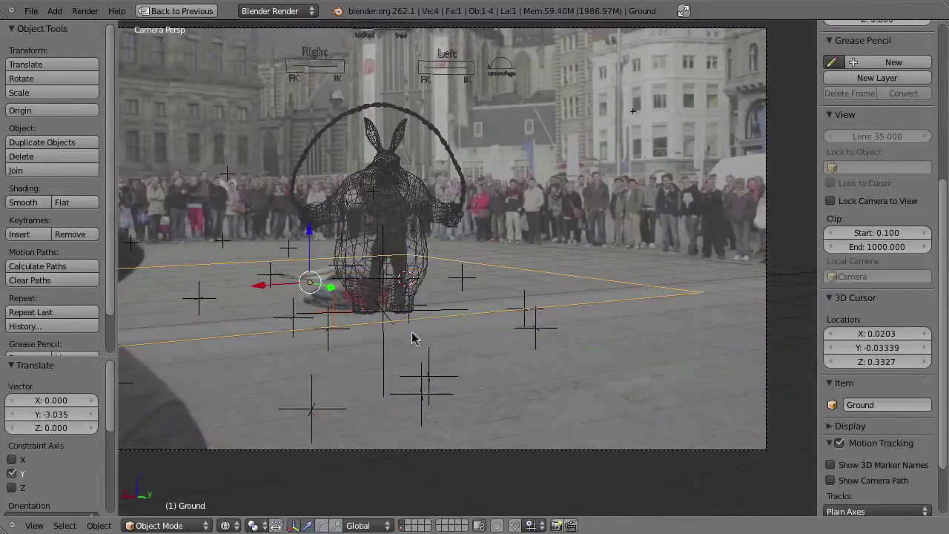
pyautogui.scroll(2, 401, 302)
pyautogui.scroll(2, 502, 296)
pyautogui.scroll(1, 518, 323)
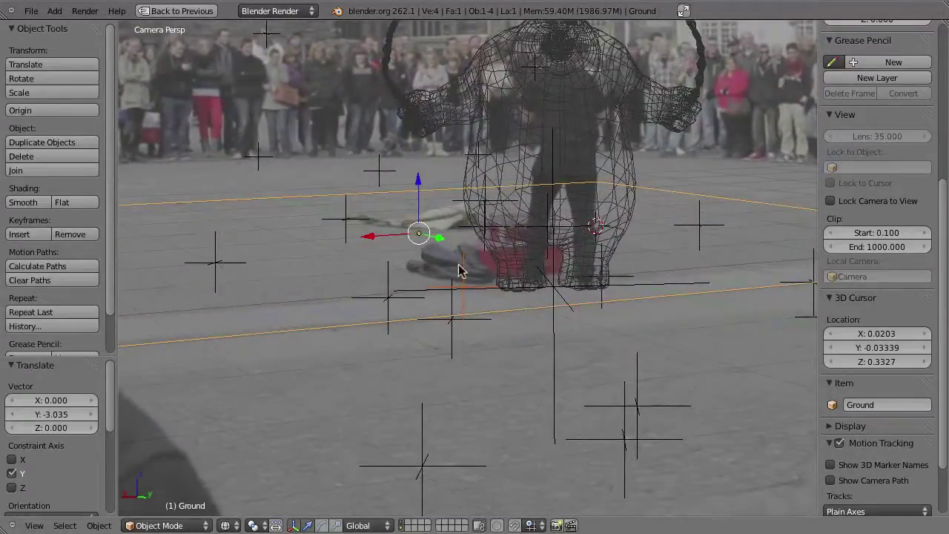
pyautogui.hotkey('alt', 'a')
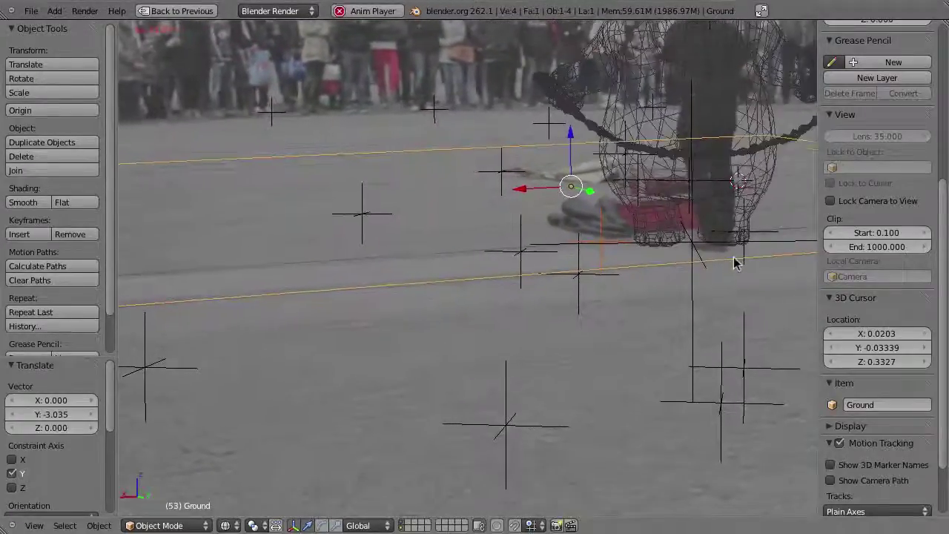
# - Fine-tune the Ground plane's position twice during playback, then stop at frame 1
pyautogui.press('g')
pyautogui.click(552, 228)
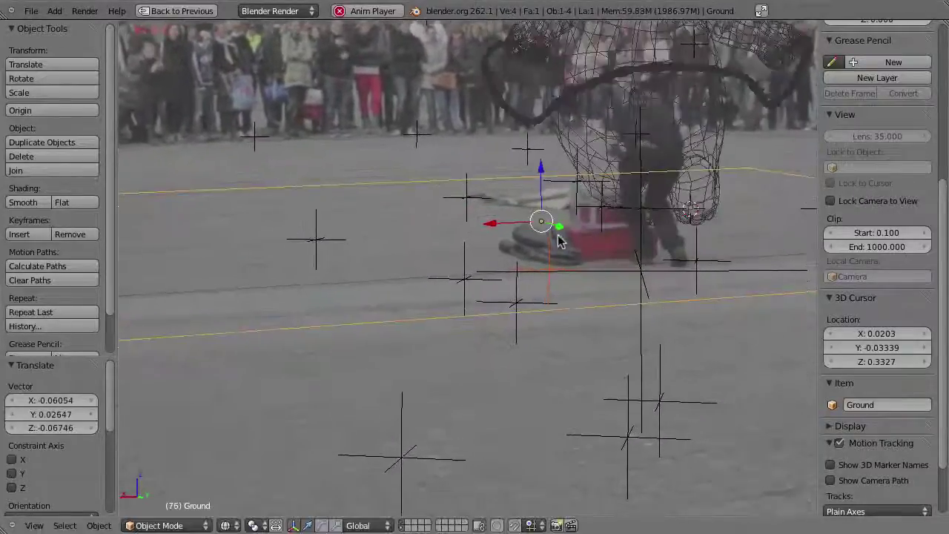
pyautogui.press('g')
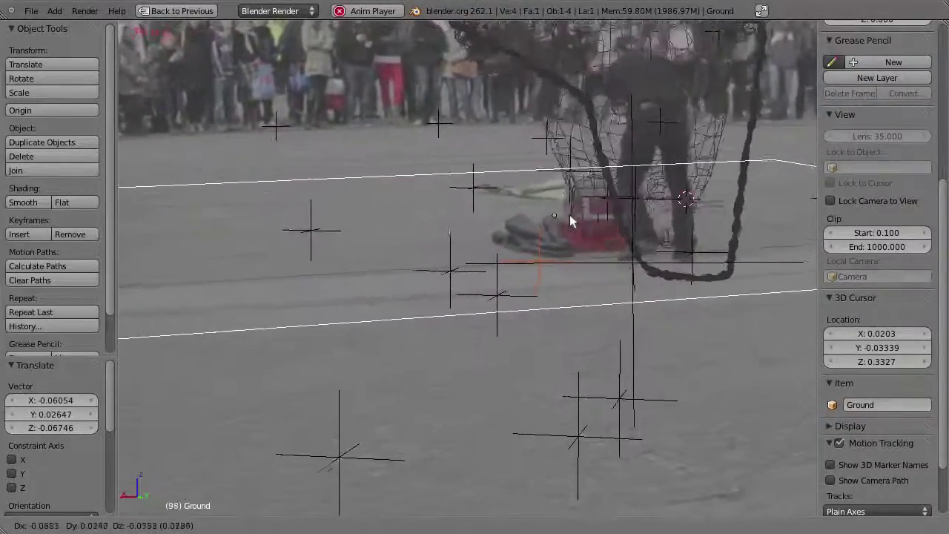
pyautogui.click(570, 222)
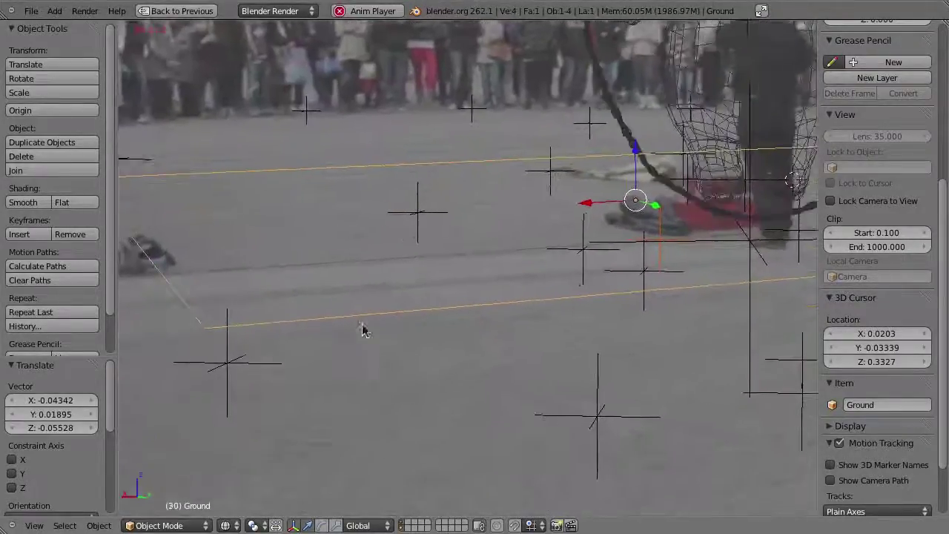
pyautogui.press('Escape')
# - In edit mode, select the Ground plane's two left-edge vertices
pyautogui.press('Tab')
pyautogui.rightClick(318, 333)
pyautogui.keyDown('shift'); pyautogui.rightClick(174, 208); pyautogui.keyUp('shift')
# - Stretch the ground plane's left edge 0.604 along X and select the far-left corner vertex
pyautogui.press('g')
pyautogui.press('y')
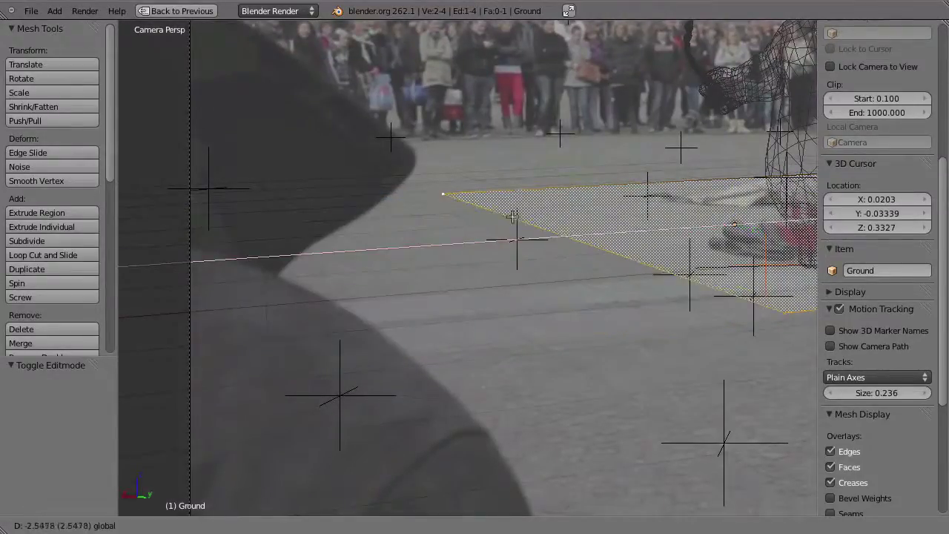
pyautogui.click(512, 216)
pyautogui.rightClick(265, 206)
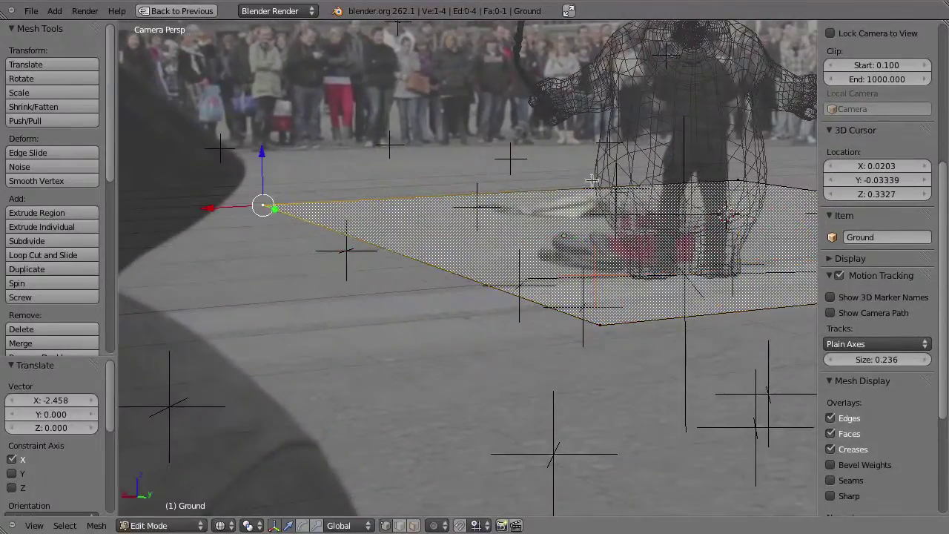
pyautogui.keyDown('shift'); pyautogui.rightClick(733, 180); pyautogui.keyUp('shift')
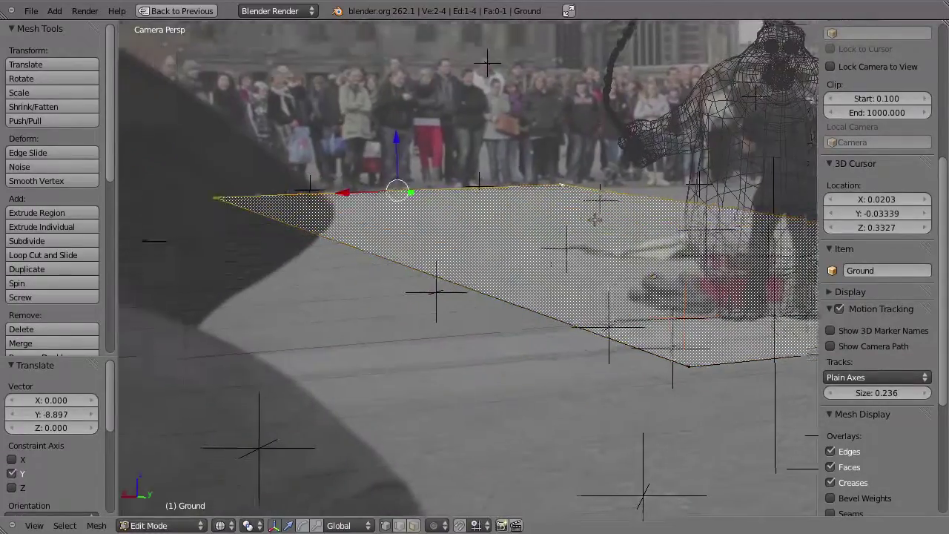
pyautogui.rightClick(217, 205)
pyautogui.press('g')
pyautogui.press('y')
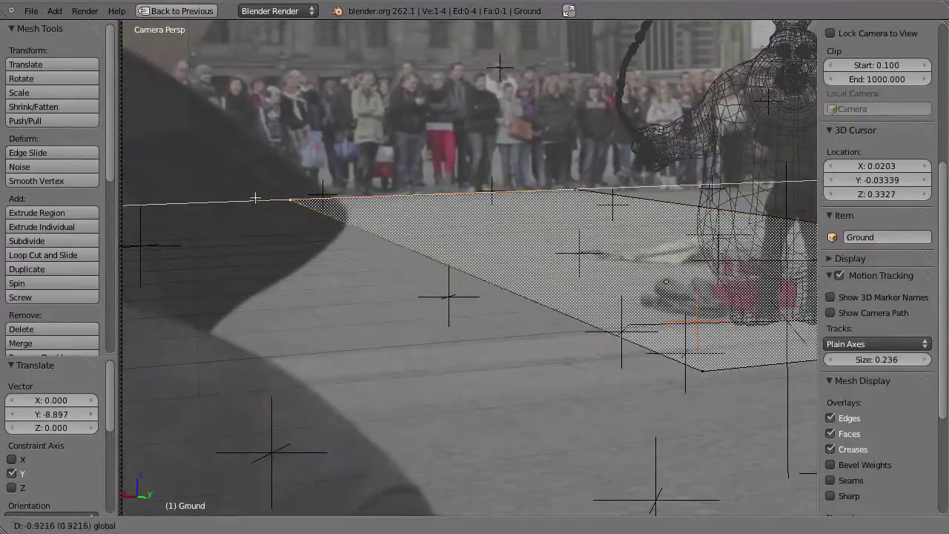
pyautogui.press('Escape')
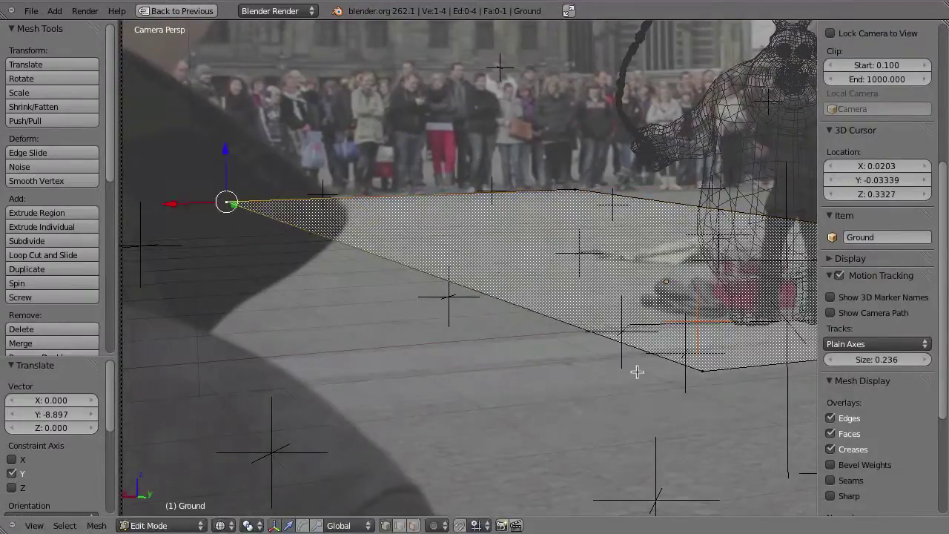
# - Play the animation over the footage, restore the full multi-panel layout and go to frame 76
pyautogui.hotkey('alt', 'a')
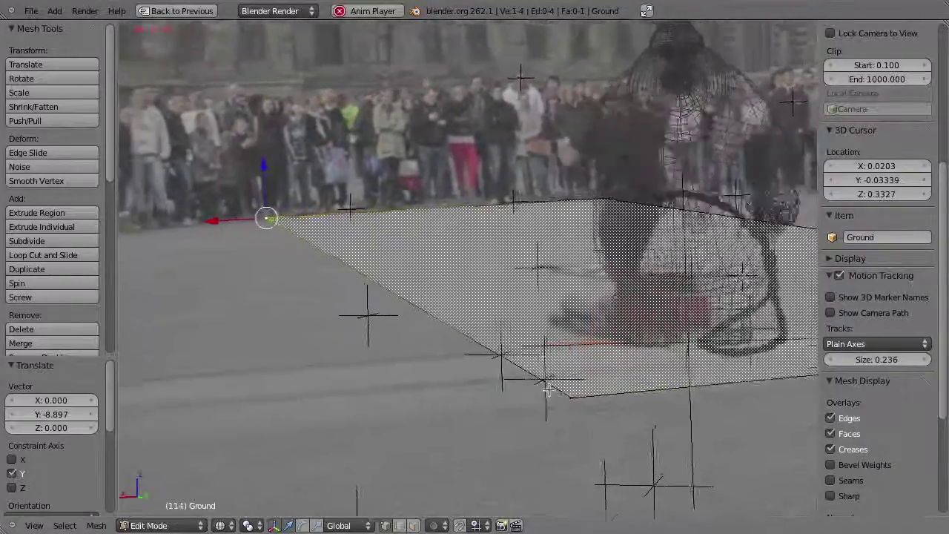
pyautogui.moveTo(599, 406); pyautogui.dragTo(469, 415)
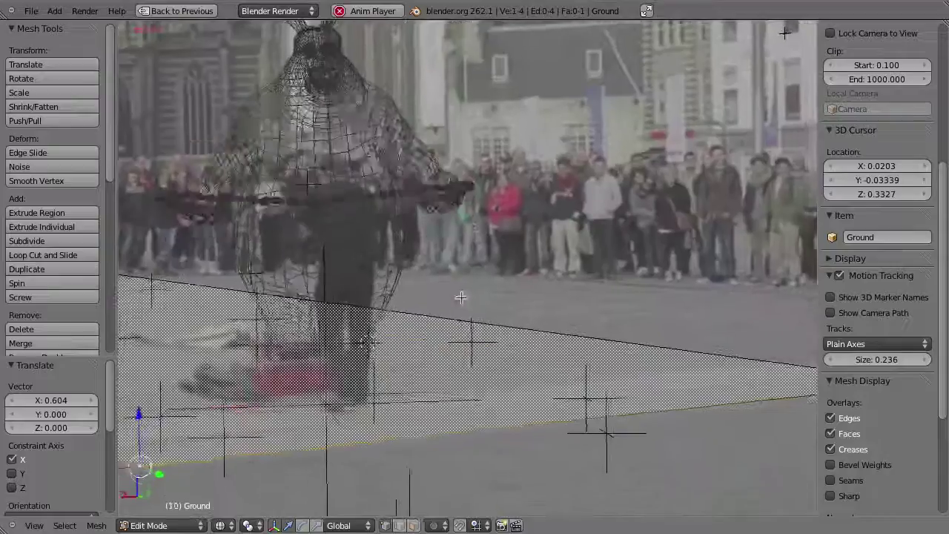
pyautogui.press('Escape')
pyautogui.keyDown('shift'); pyautogui.moveTo(480, 319); pyautogui.dragTo(567, 294, button='middle'); pyautogui.keyUp('shift')
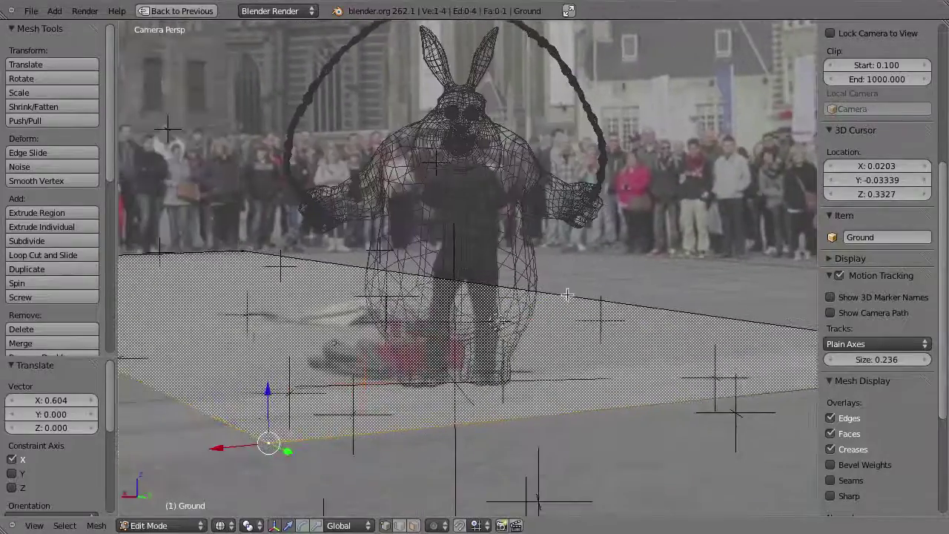
pyautogui.keyDown('shift'); pyautogui.moveTo(303, 371); pyautogui.dragTo(525, 232, button='middle'); pyautogui.keyUp('shift')
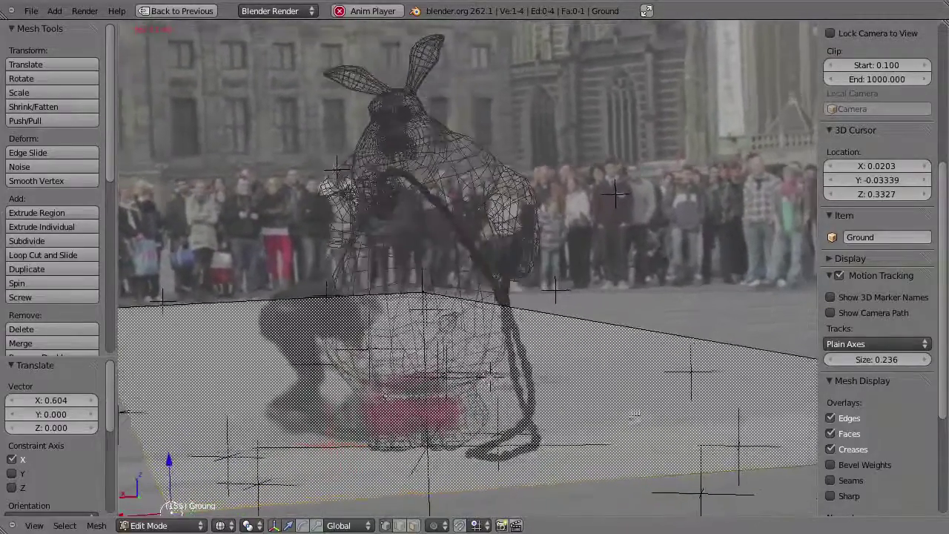
pyautogui.press('Escape')
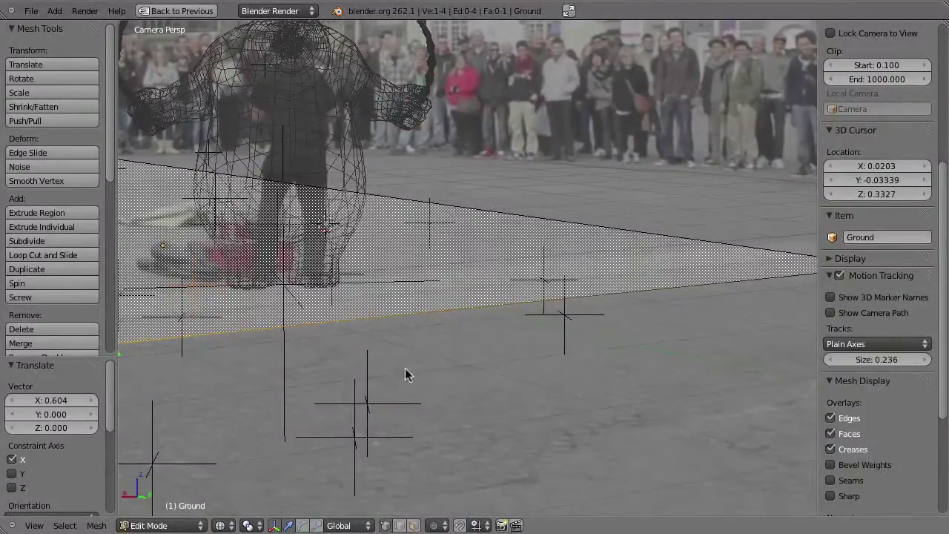
pyautogui.hotkey('ctrl', 'Up')
pyautogui.moveTo(228, 500); pyautogui.dragTo(314, 500)
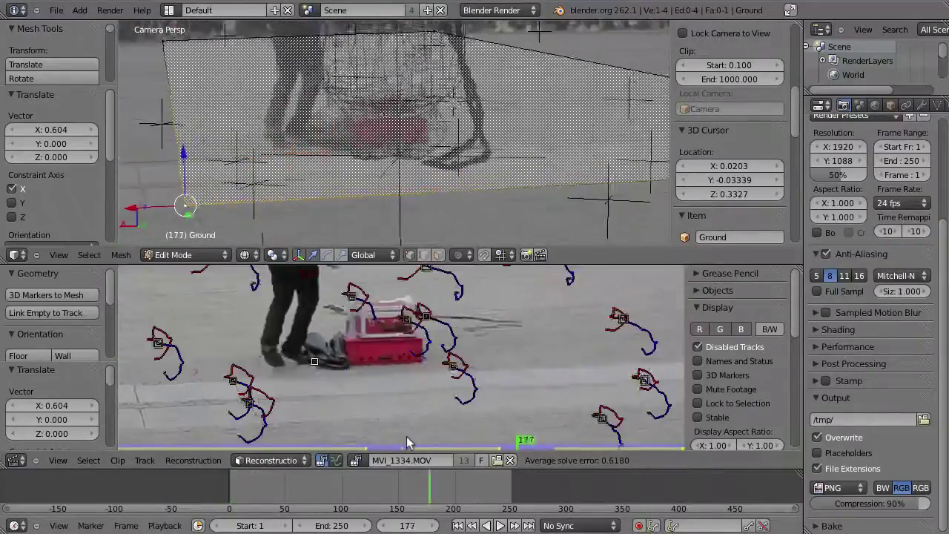
# - Select the whole ground mesh and cut two new edge loops across it
pyautogui.moveTo(488, 149)
pyautogui.keyDown('shift'); pyautogui.mouseDown(button='middle')
pyautogui.moveTo(447, 161)
pyautogui.moveTo(426, 104)
pyautogui.mouseUp(button='middle'); pyautogui.keyUp('shift')
pyautogui.press('a')
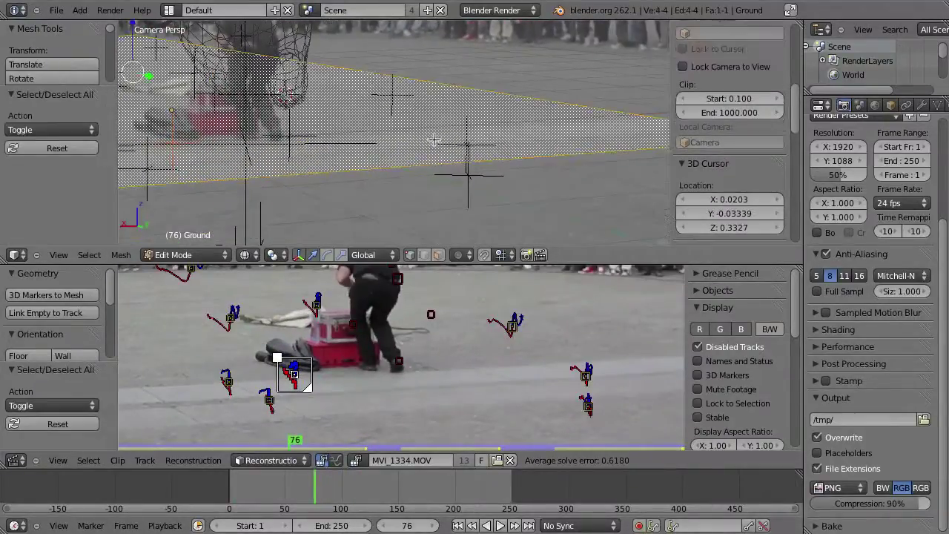
pyautogui.keyDown('shift'); pyautogui.moveTo(407, 175); pyautogui.dragTo(429, 117, button='middle'); pyautogui.keyUp('shift')
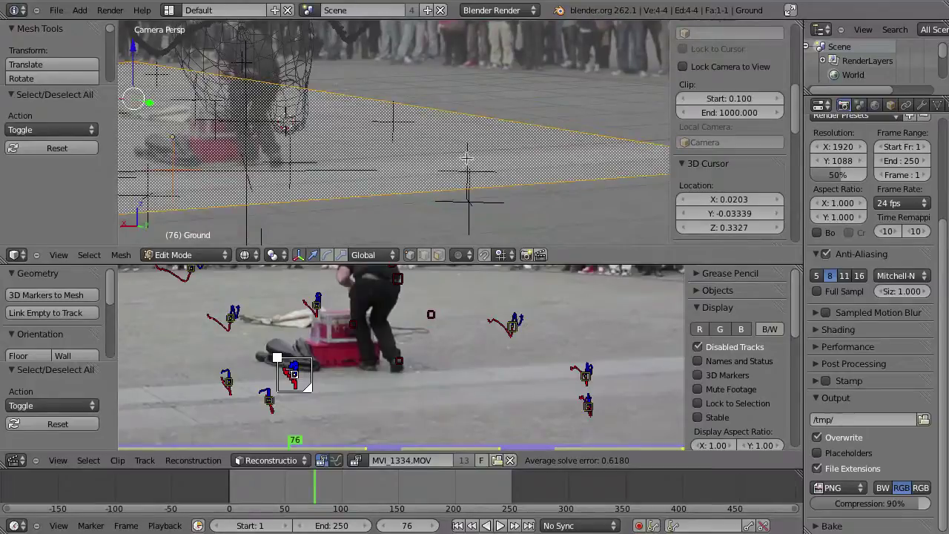
pyautogui.keyDown('shift'); pyautogui.moveTo(467, 158); pyautogui.dragTo(444, 138, button='middle'); pyautogui.keyUp('shift')
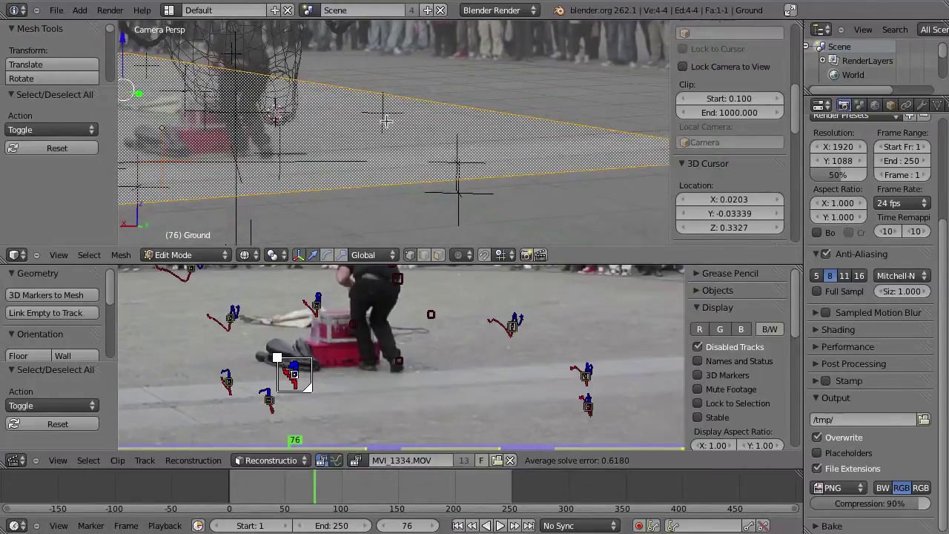
pyautogui.hotkey('ctrl', 'r')
pyautogui.click(369, 105)
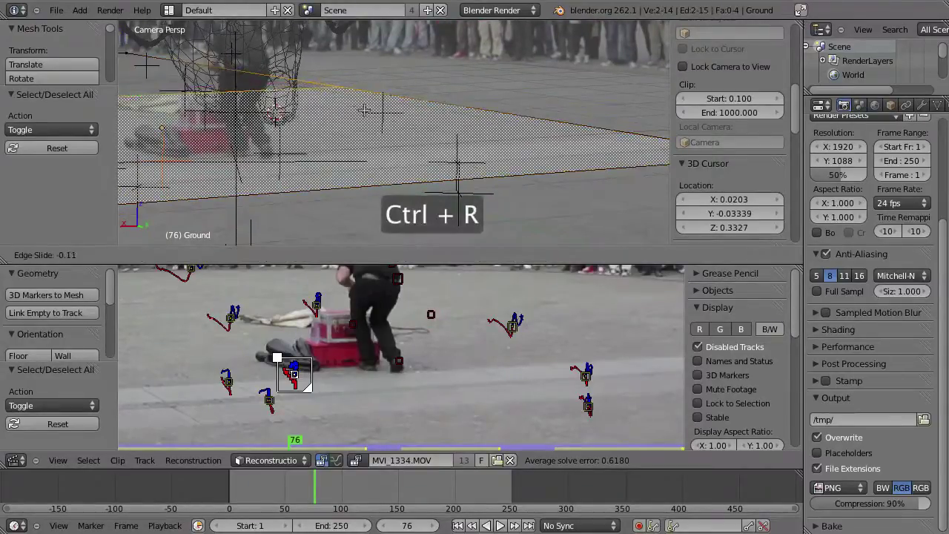
pyautogui.hotkey('ctrl', 'r')
pyautogui.keyDown('ctrl'); pyautogui.moveTo(296, 198); pyautogui.dragTo(304, 176, button='middle'); pyautogui.keyUp('ctrl')
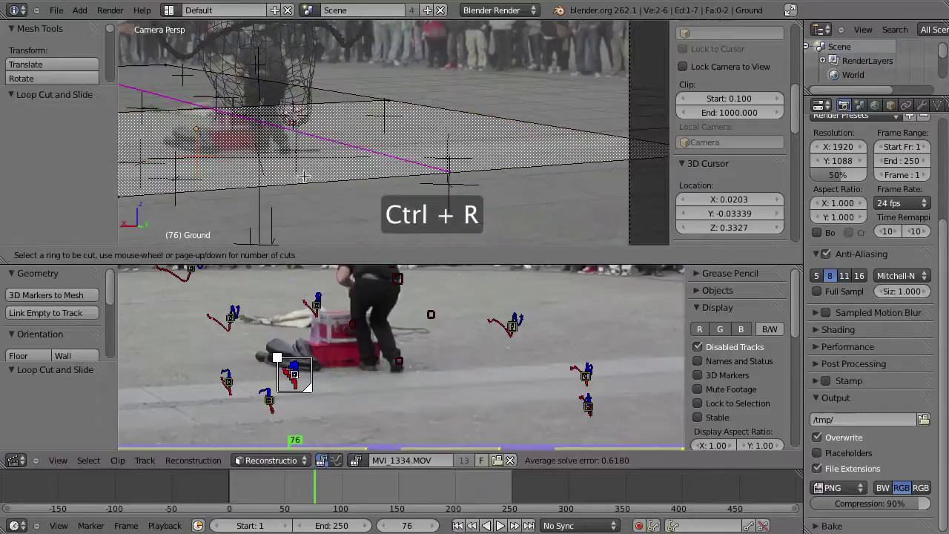
pyautogui.click(376, 158)
pyautogui.click(321, 176)
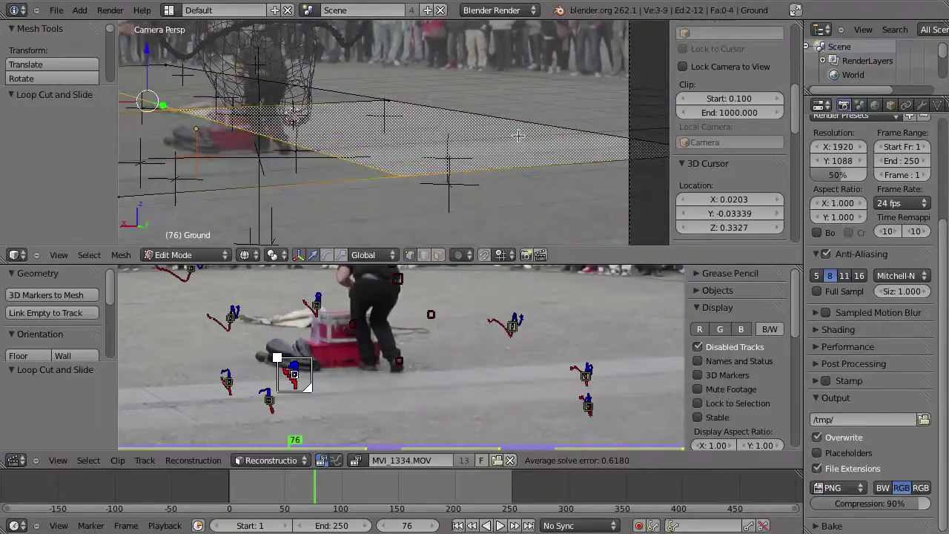
# - Extend the ground plane further back along Y in two moves
pyautogui.keyDown('ctrl'); pyautogui.scroll(-3, 556, 145); pyautogui.keyUp('ctrl')
pyautogui.scroll(2, 629, 158)
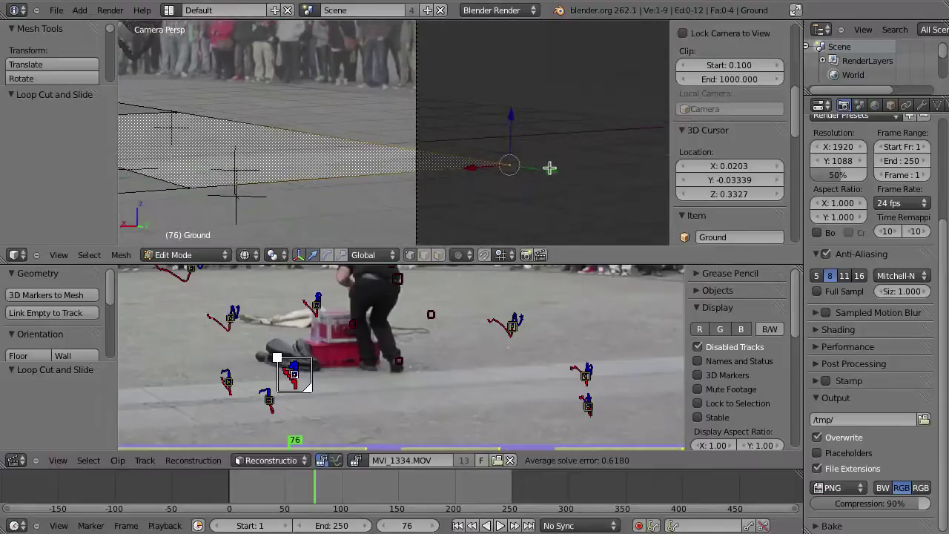
pyautogui.press('g')
pyautogui.press('y')
pyautogui.click(321, 135)
pyautogui.press('g')
pyautogui.press('y')
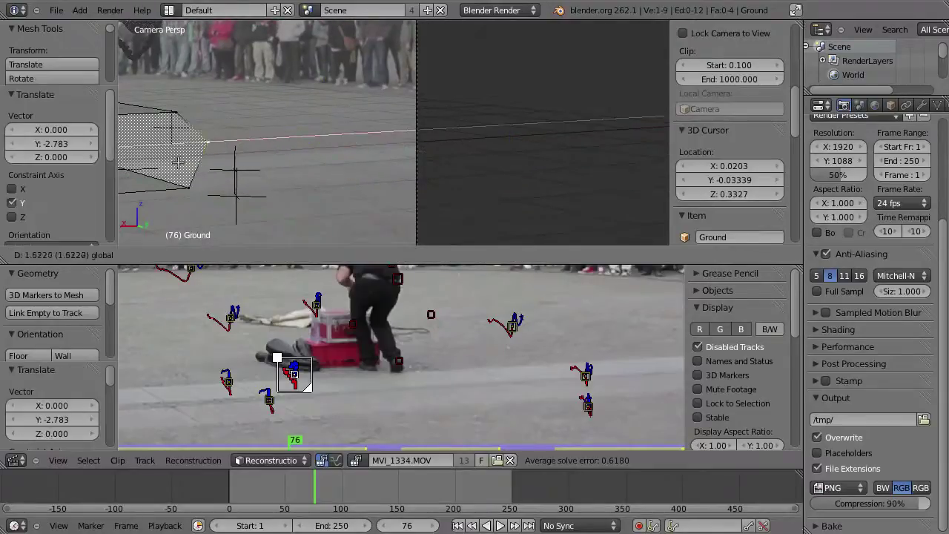
pyautogui.click(169, 163)
pyautogui.scroll(-3, 296, 149)
# - Deselect the vertices, leave Edit Mode and switch to a front orthographic view of the plane
pyautogui.press('Tab')
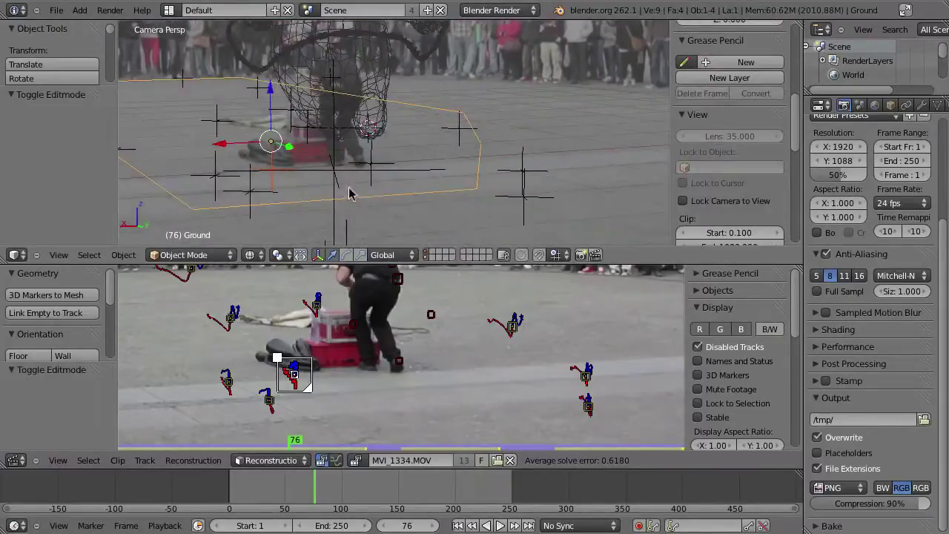
pyautogui.press('Tab')
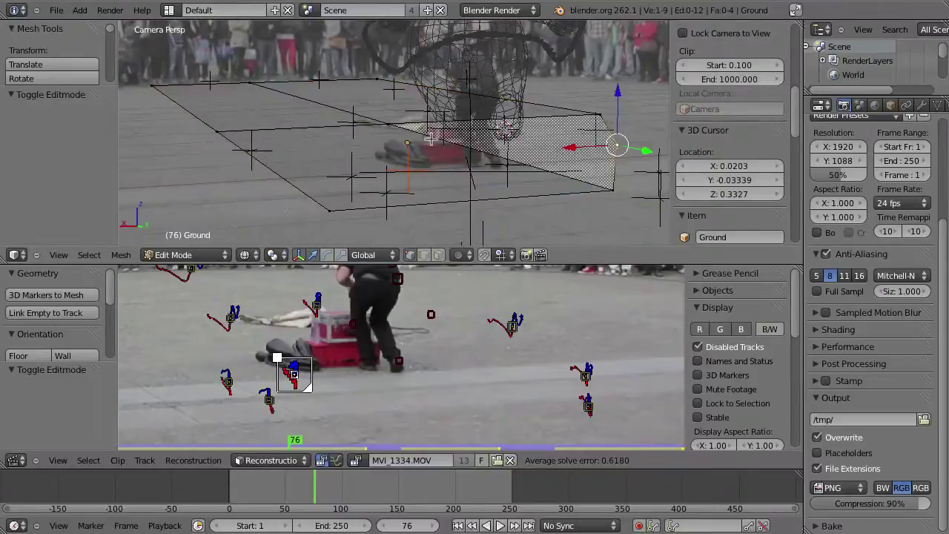
pyautogui.keyDown('shift'); pyautogui.moveTo(430, 138); pyautogui.dragTo(416, 162, button='middle'); pyautogui.keyUp('shift')
pyautogui.press('a')
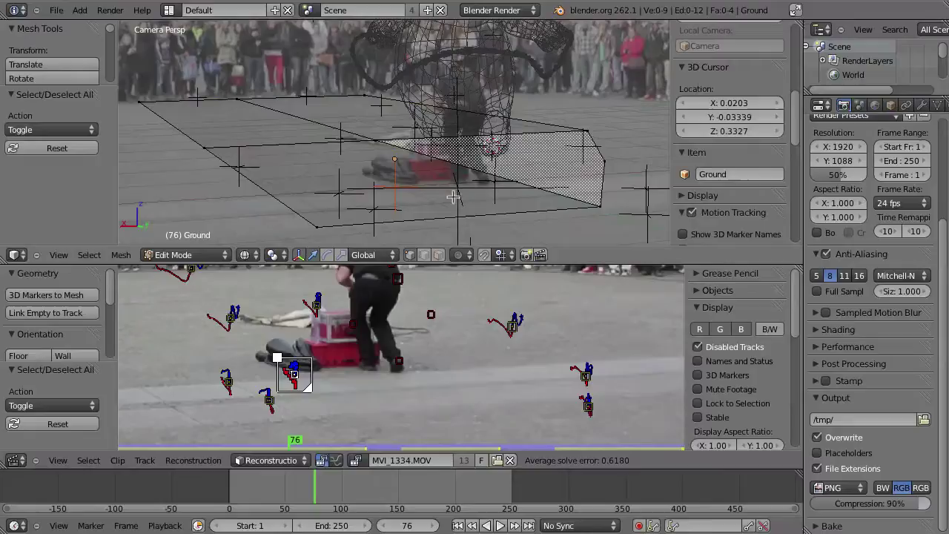
pyautogui.press('Tab')
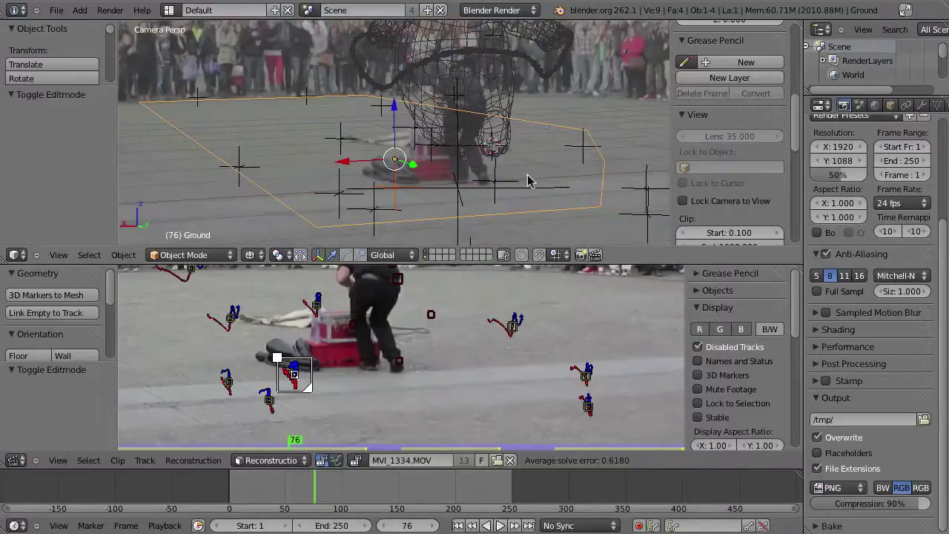
pyautogui.press('KP_1')
pyautogui.press('KP_5')
pyautogui.scroll(-2, 475, 96)
pyautogui.scroll(-2, 459, 96)
pyautogui.scroll(-2, 497, 104)
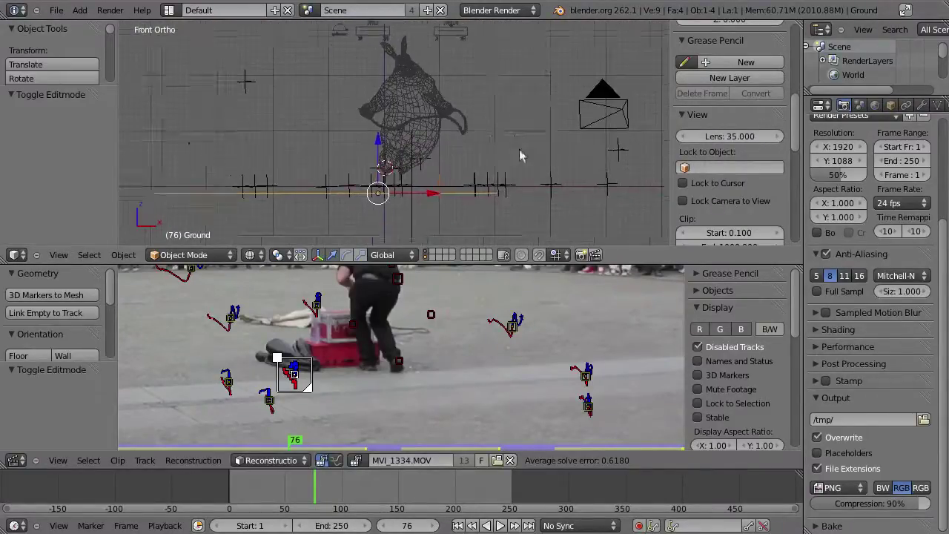
pyautogui.keyDown('shift'); pyautogui.moveTo(388, 189); pyautogui.dragTo(488, 148, button='middle'); pyautogui.keyUp('shift')
pyautogui.scroll(1, 489, 159)
pyautogui.scroll(1, 467, 152)
pyautogui.scroll(1, 462, 150)
# - Move the ground plane along Z so it settles at Z 0.009948 on the street
pyautogui.press('g')
pyautogui.press('z')
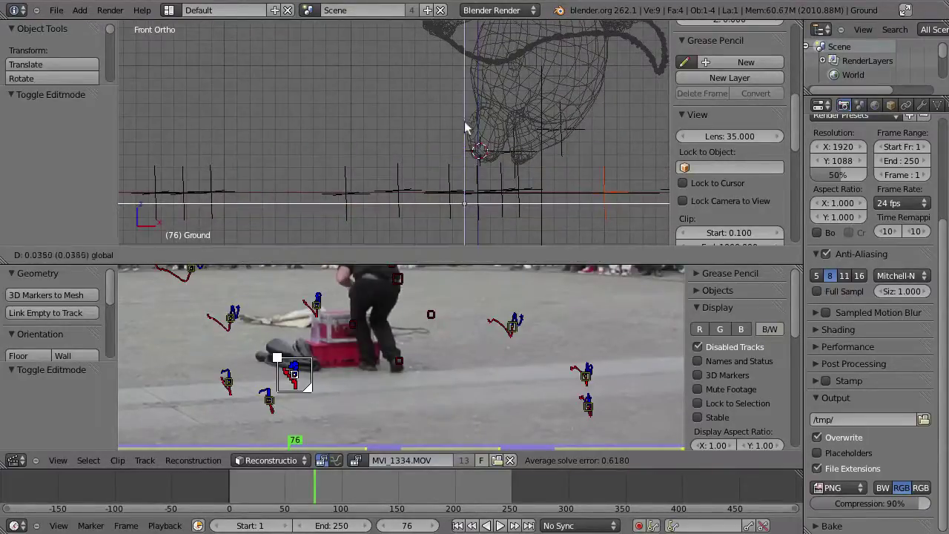
pyautogui.click(475, 27)
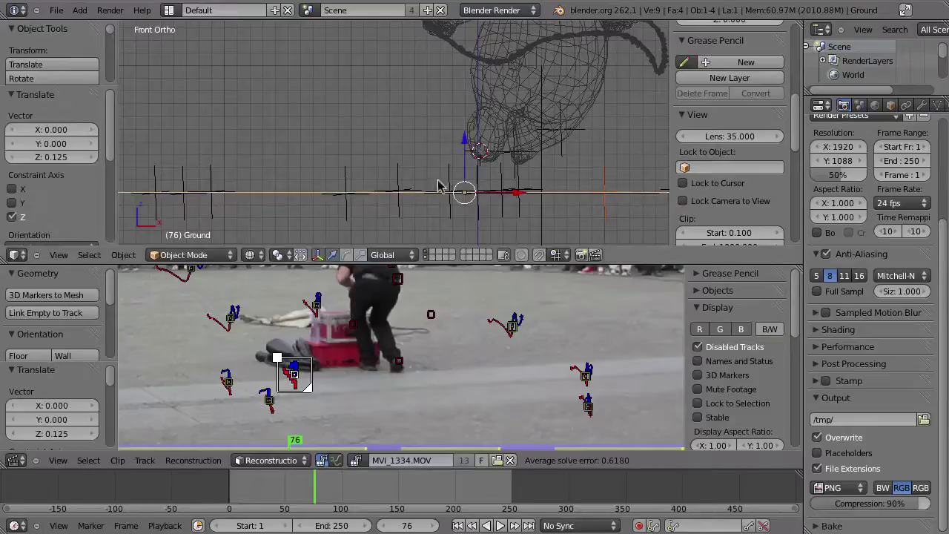
pyautogui.scroll(1, 437, 126)
pyautogui.scroll(1, 434, 131)
pyautogui.scroll(2, 408, 208)
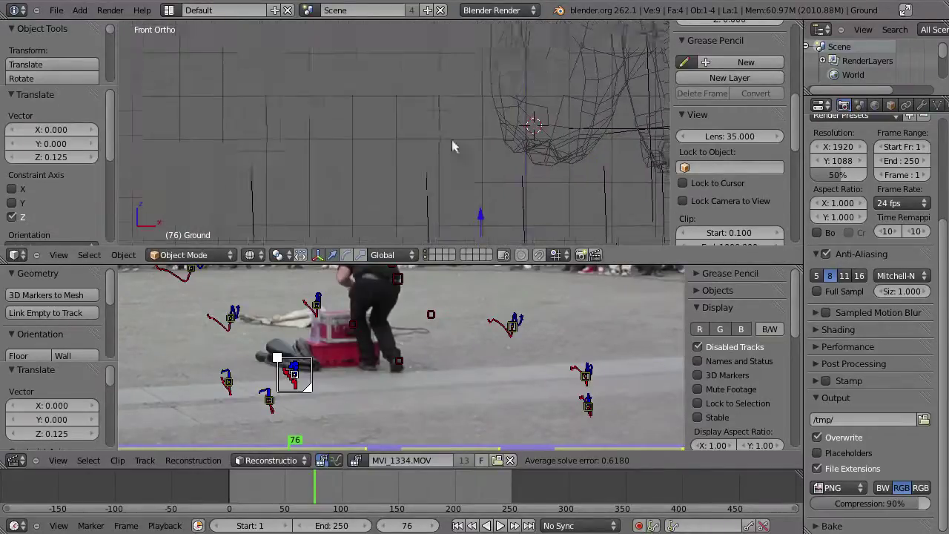
pyautogui.press('g')
pyautogui.press('z')
pyautogui.click(496, 98)
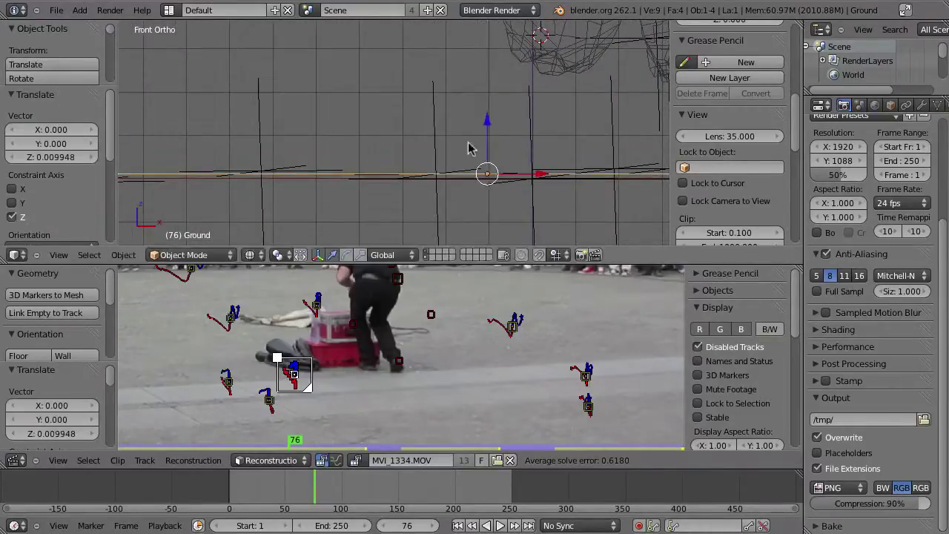
pyautogui.scroll(-2, 474, 81)
pyautogui.scroll(-1, 463, 67)
# - Check the plane through the solved camera with playback, stopping at frame 76
pyautogui.press('KP_0')
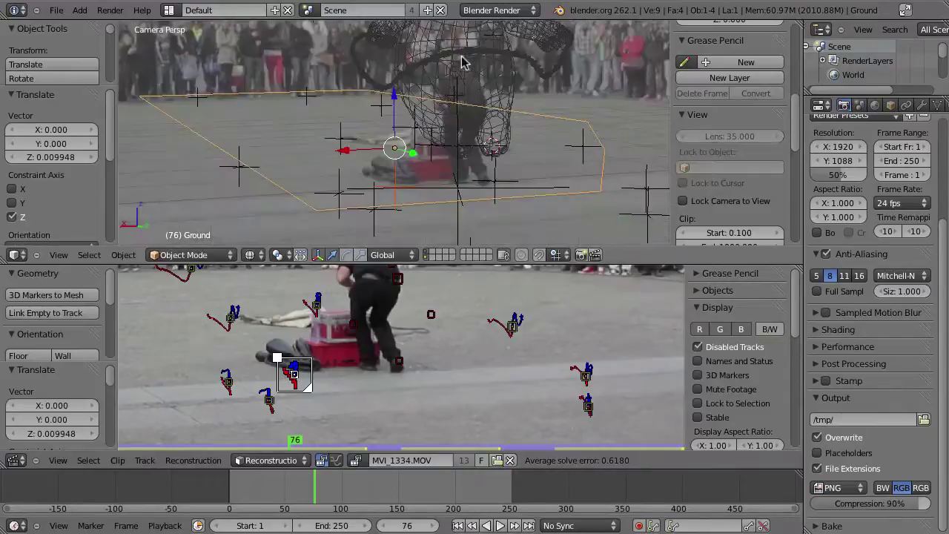
pyautogui.hotkey('alt', 'a')
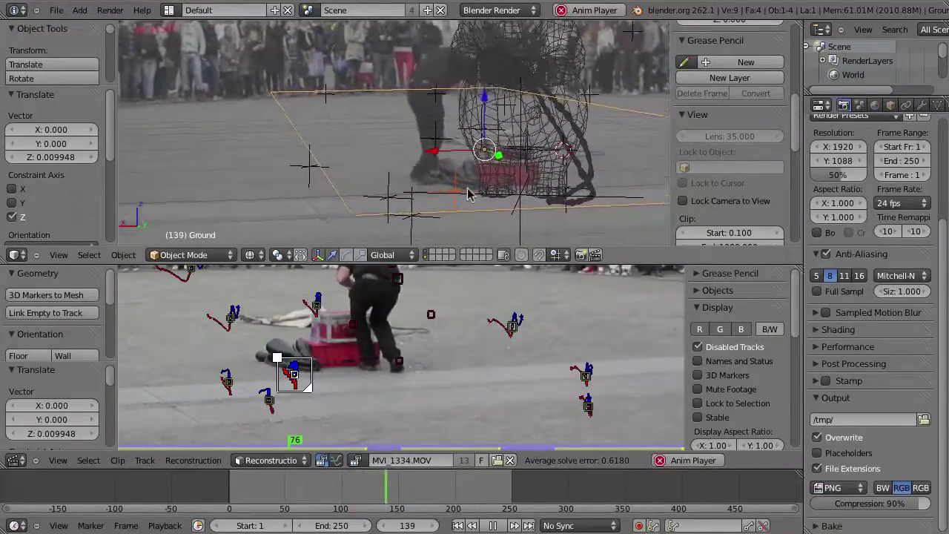
pyautogui.press('Escape')
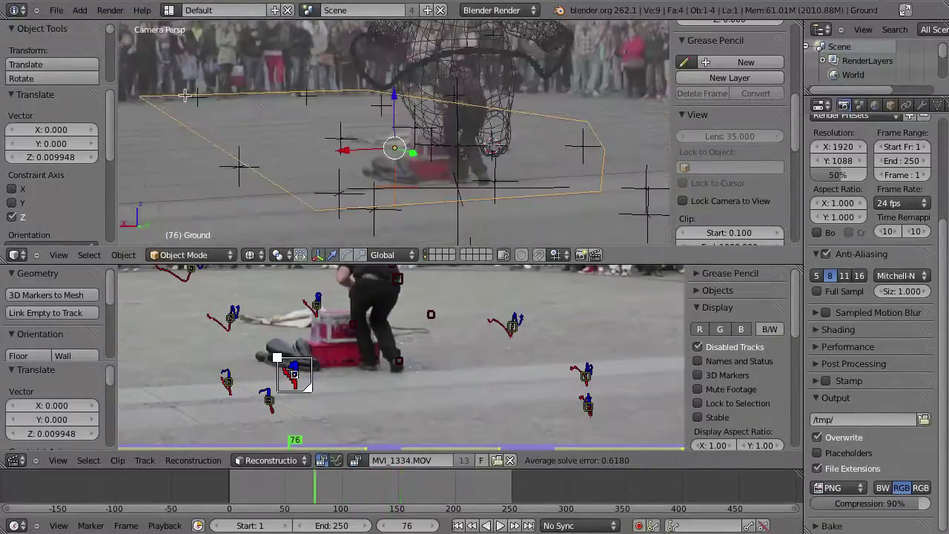
pyautogui.press('Tab')
# - Push the plane's far edge 1.791 back along Y and preview it with playback
pyautogui.keyDown('shift'); pyautogui.rightClick(357, 77); pyautogui.keyUp('shift')
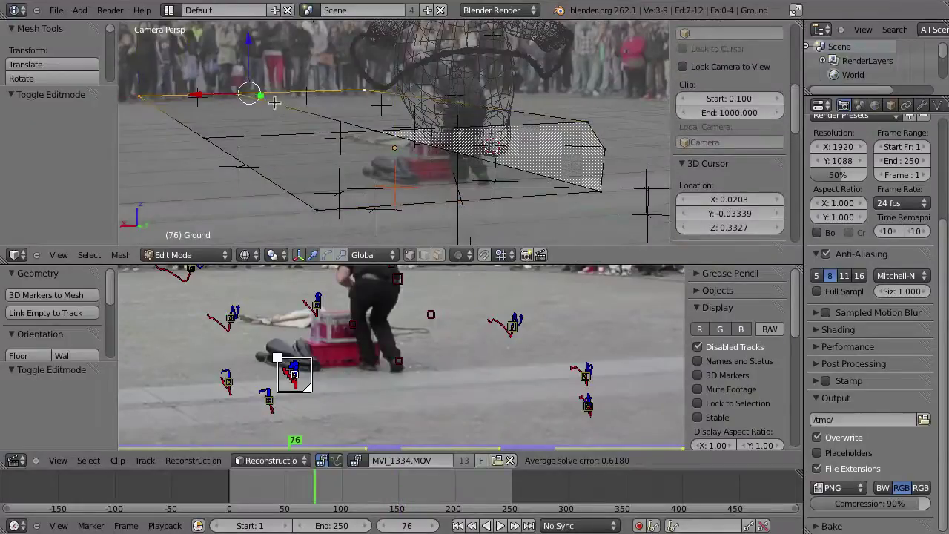
pyautogui.press('Tab')
pyautogui.hotkey('alt', 'a')
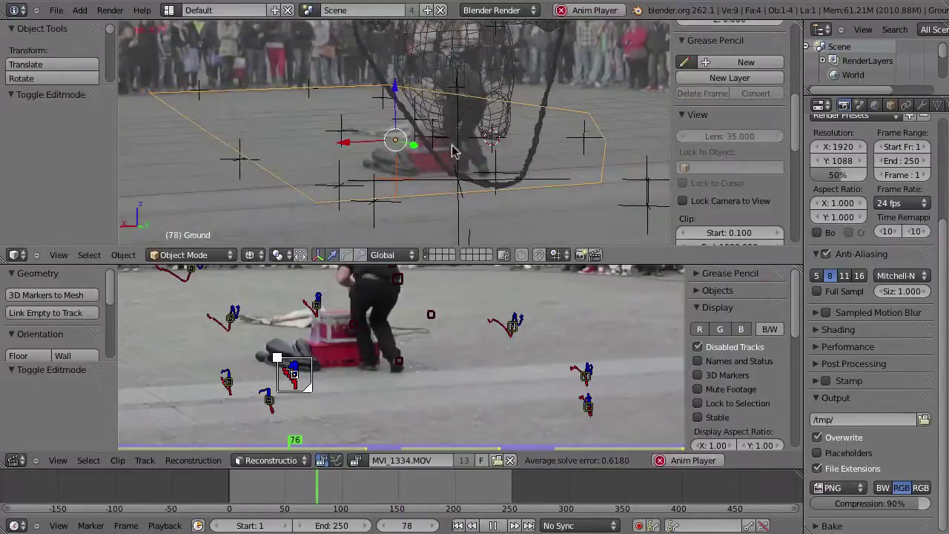
pyautogui.press('Escape')
pyautogui.press('Tab')
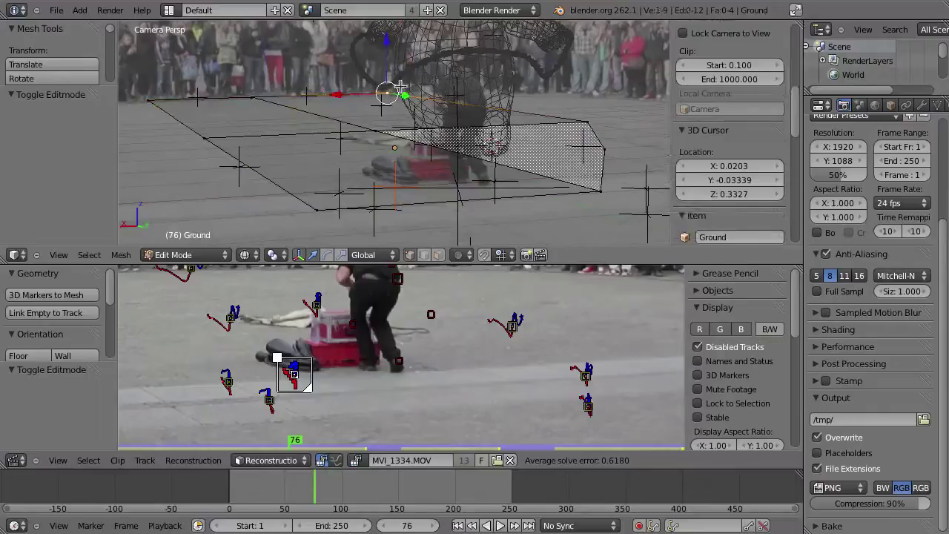
pyautogui.moveTo(403, 94); pyautogui.dragTo(430, 111)
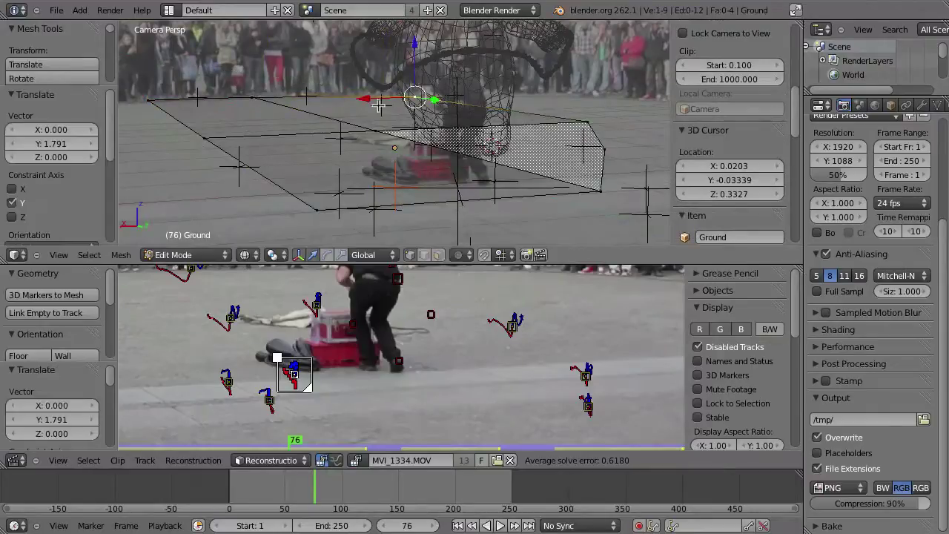
pyautogui.hotkey('alt', 'a')
pyautogui.scroll(-3, 730, 148)
pyautogui.press('Escape')
pyautogui.press('a')
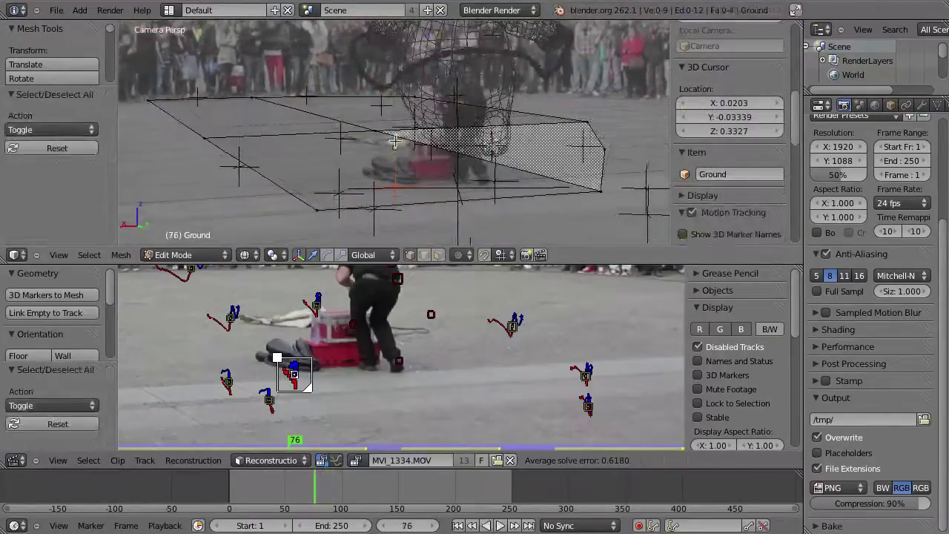
pyautogui.keyDown('shift'); pyautogui.moveTo(502, 141); pyautogui.dragTo(447, 140, button='middle'); pyautogui.keyUp('shift')
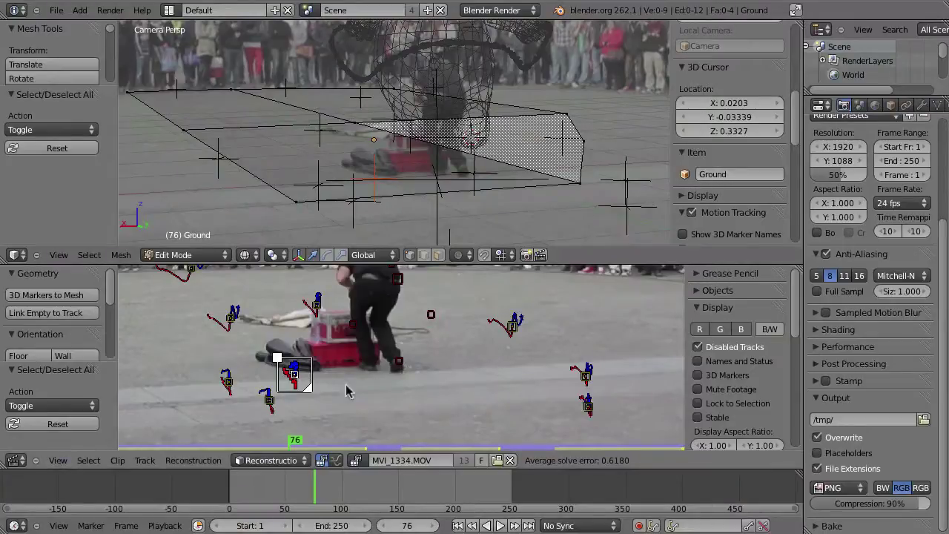
# - Switch the clip editor to the UV/Image editor and unwrap the ground with Smart UV Project
pyautogui.click(17, 461)
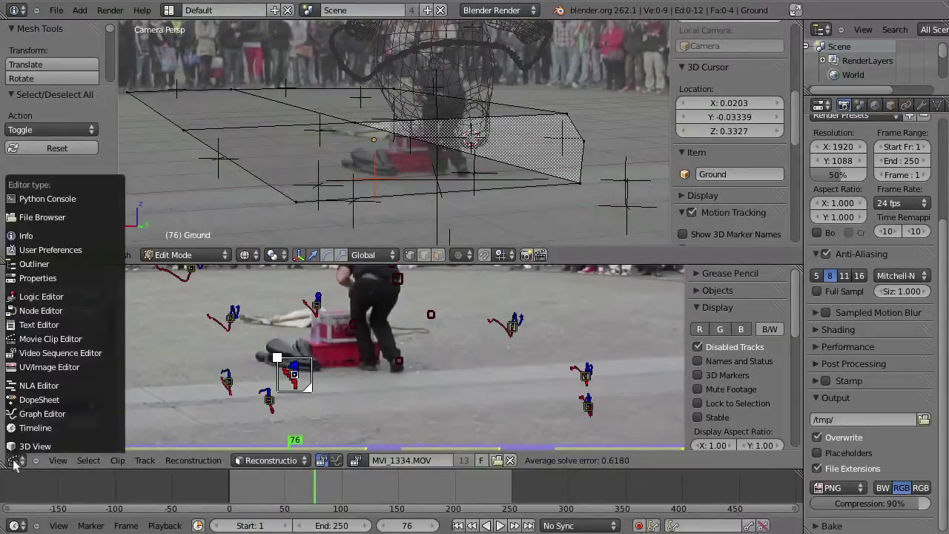
pyautogui.click(42, 368)
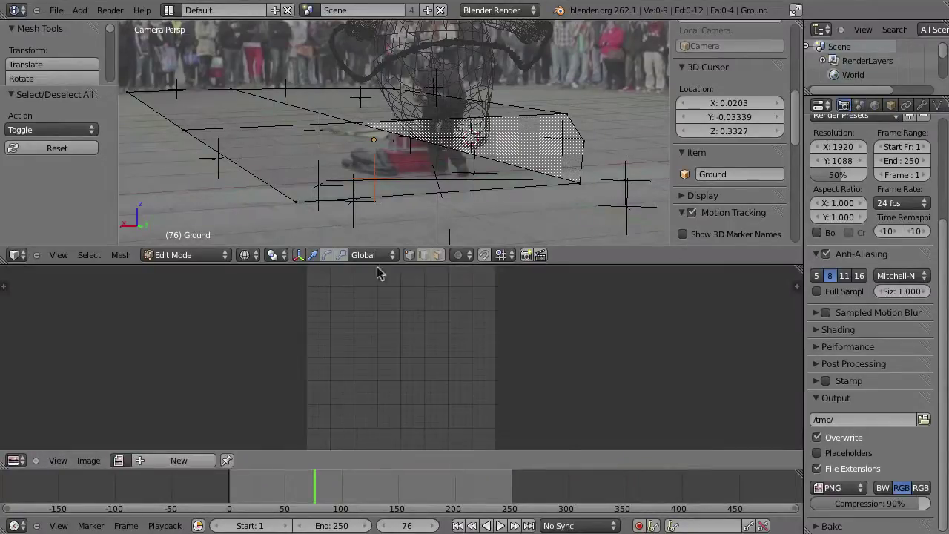
pyautogui.press('a')
pyautogui.keyDown('shift'); pyautogui.moveTo(392, 164); pyautogui.dragTo(424, 176, button='middle'); pyautogui.keyUp('shift')
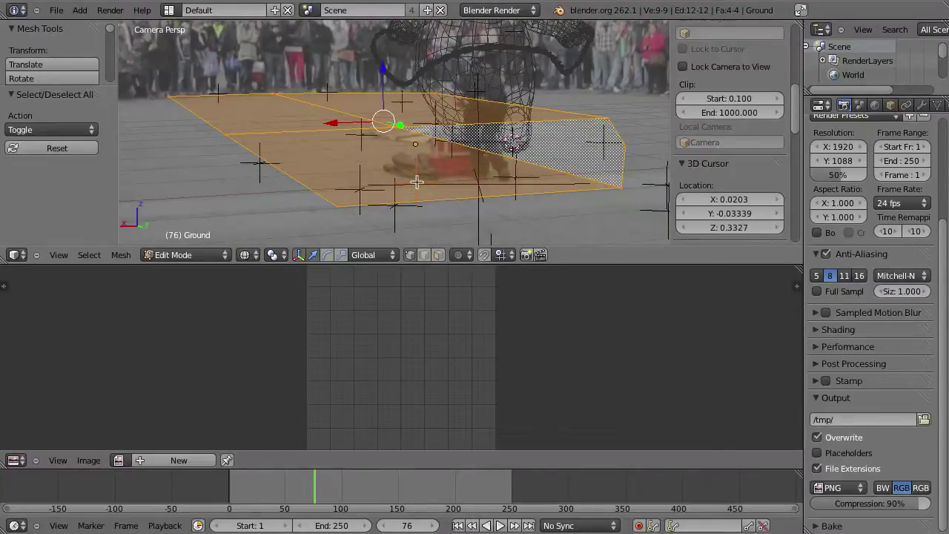
pyautogui.press('u')
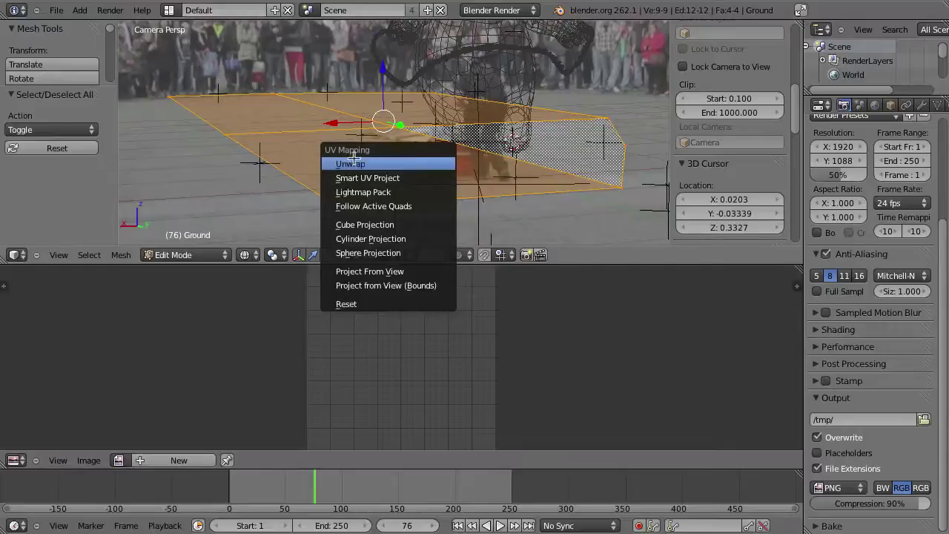
pyautogui.click(390, 178)
pyautogui.click(383, 241)
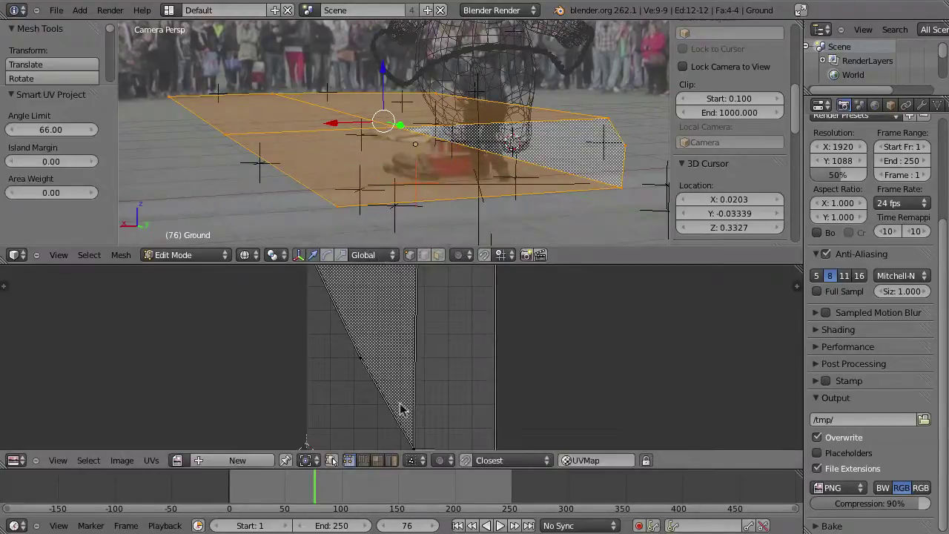
# - Select all UV islands, scale them down and reposition them
pyautogui.scroll(-2, 472, 329)
pyautogui.scroll(-1, 468, 333)
pyautogui.scroll(-1, 453, 346)
pyautogui.scroll(-1, 436, 325)
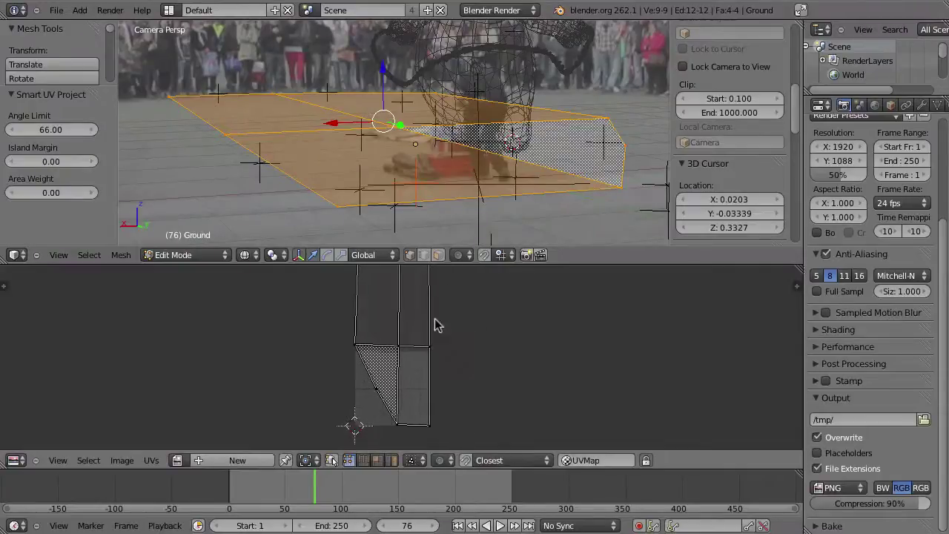
pyautogui.press('a')
pyautogui.press('s')
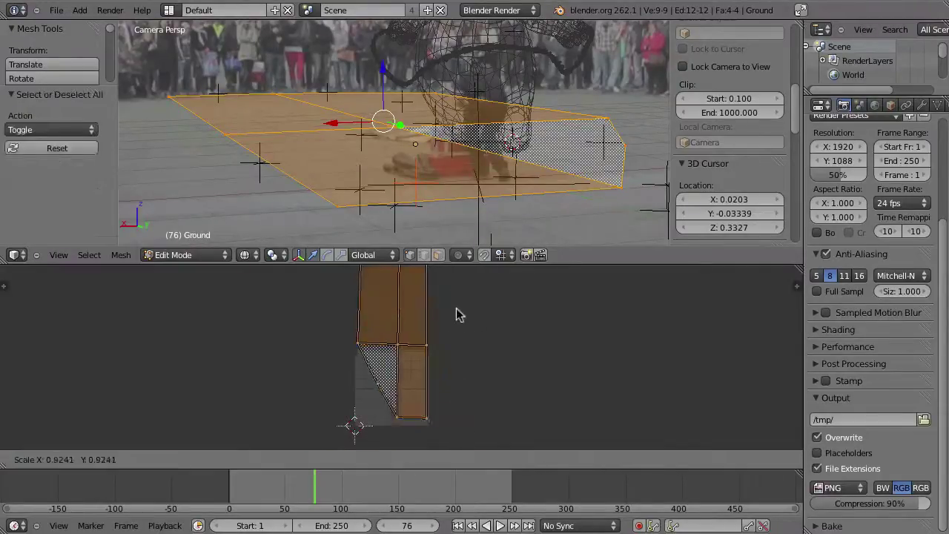
pyautogui.click(417, 356)
pyautogui.press('g')
pyautogui.click(412, 361)
# - Move the UV island lower and widen it along X
pyautogui.scroll(-1, 431, 342)
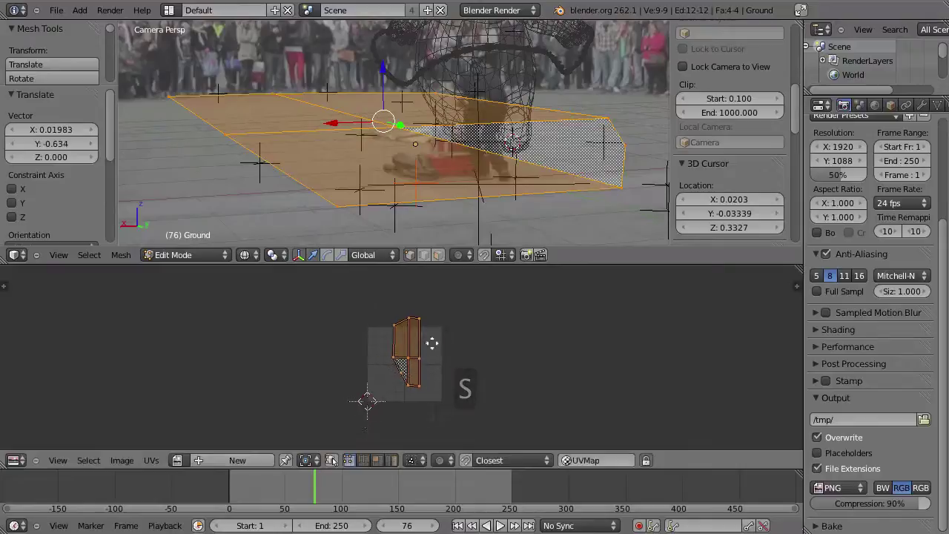
pyautogui.scroll(2, 437, 326)
pyautogui.moveTo(432, 311)
pyautogui.mouseDown(button='middle')
pyautogui.moveTo(435, 389)
pyautogui.moveTo(419, 326)
pyautogui.mouseUp(button='middle')
pyautogui.press('g')
pyautogui.click(415, 363)
pyautogui.scroll(1, 404, 354)
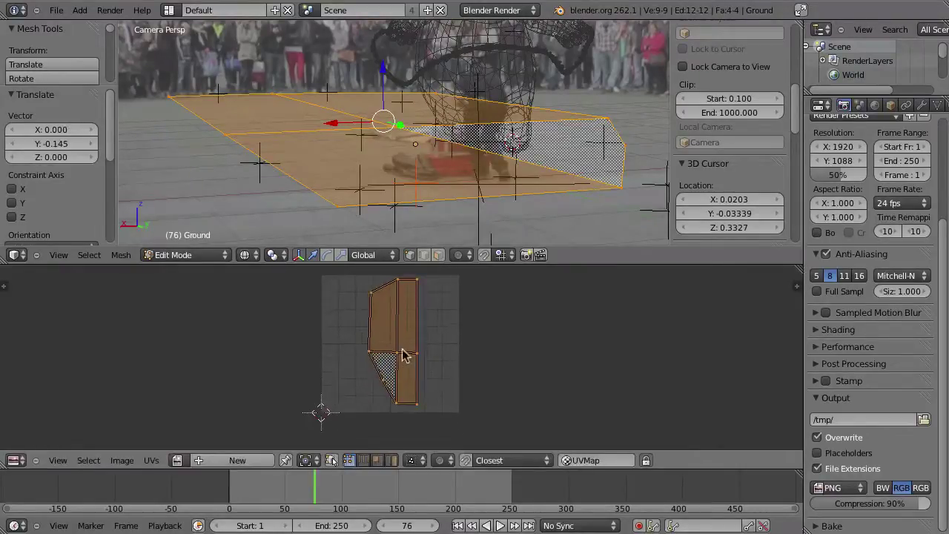
pyautogui.press('s')
pyautogui.press('x')
pyautogui.click(439, 362)
pyautogui.press('g')
pyautogui.click(421, 352)
# - Rescale the UV island to 0.959 so it fills the image square
pyautogui.scroll(1, 424, 364)
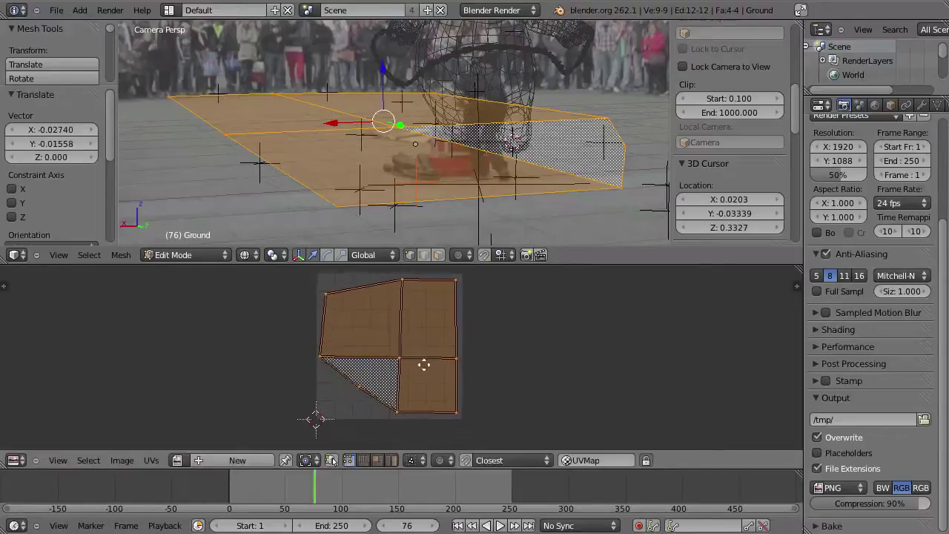
pyautogui.scroll(1, 424, 360)
pyautogui.press('s')
pyautogui.click(423, 364)
pyautogui.press('s')
pyautogui.click(482, 377)
pyautogui.scroll(1, 470, 349)
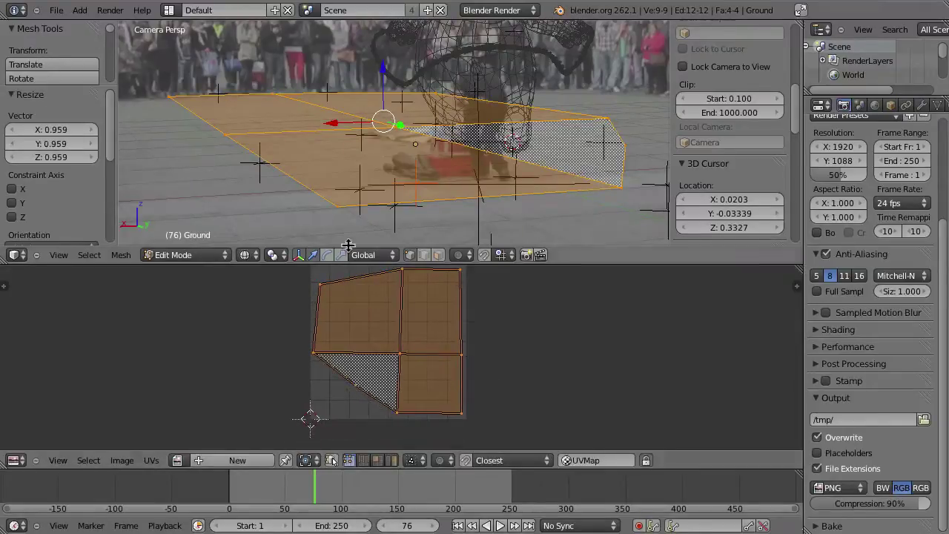
pyautogui.click(237, 459)
# - Create a 2048 × 2048 image named map, then return the ground to Object Mode
pyautogui.click(264, 392)
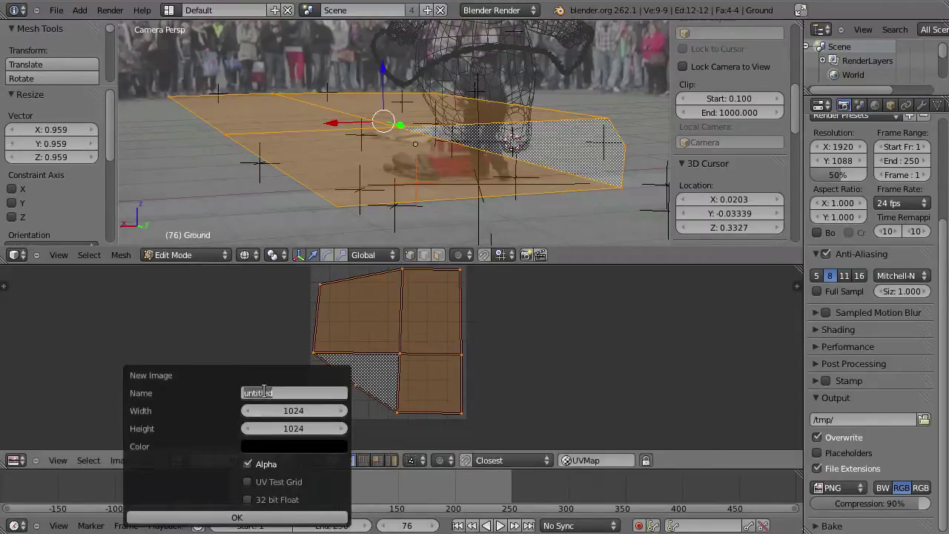
pyautogui.press('BackSpace')
pyautogui.write('map')
pyautogui.click(278, 412)
pyautogui.write('2048')
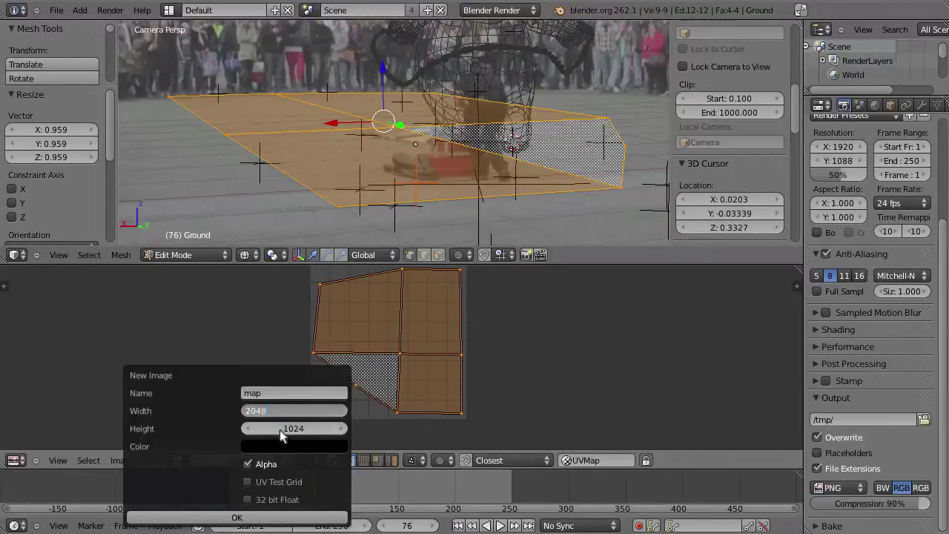
pyautogui.click(283, 430)
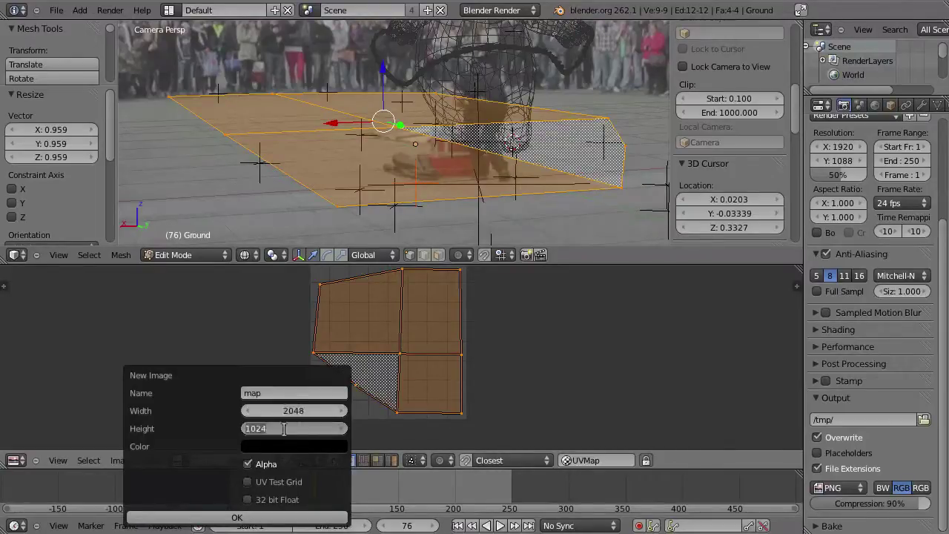
pyautogui.write('2')
pyautogui.click(259, 518)
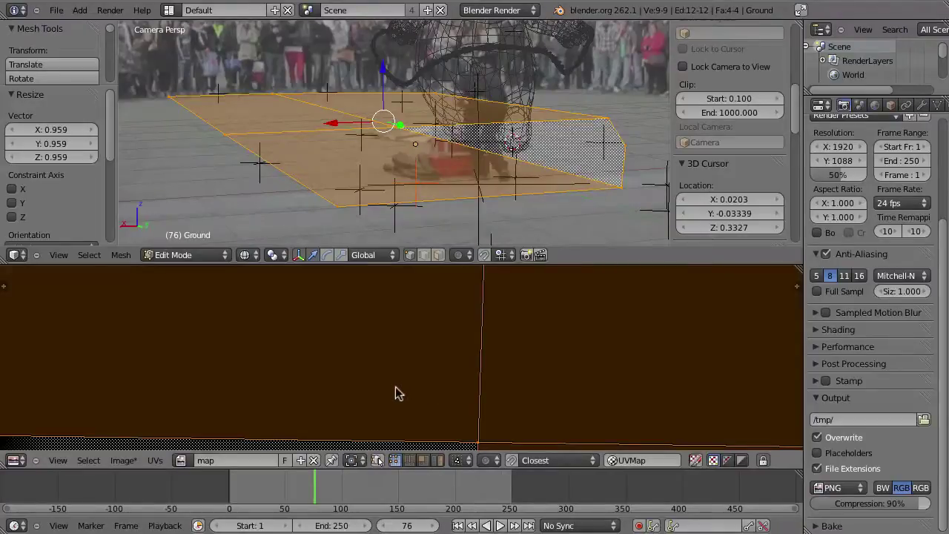
pyautogui.scroll(-3, 430, 334)
pyautogui.scroll(-1, 434, 314)
pyautogui.press('Tab')
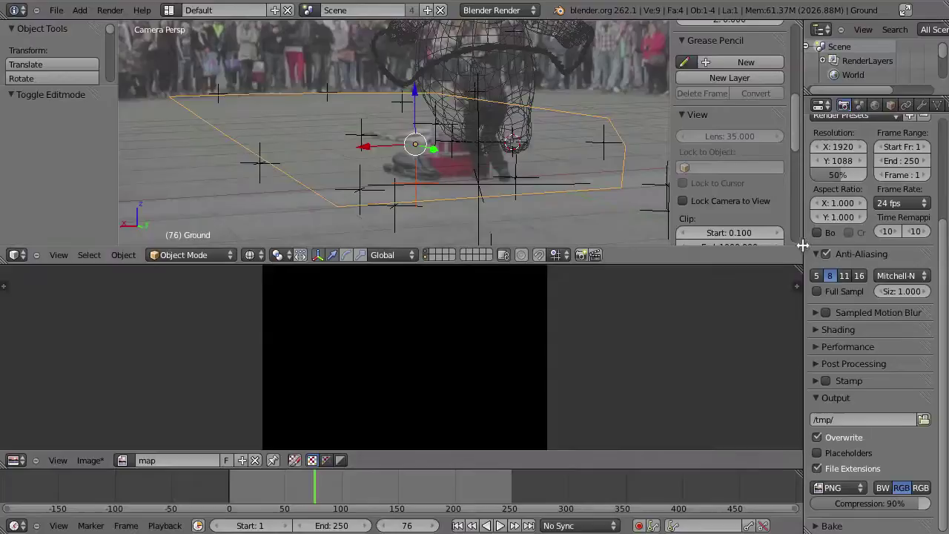
# - Widen the Properties editor and rename the ground's UVMap to map in Object Data
pyautogui.moveTo(802, 246); pyautogui.dragTo(677, 246)
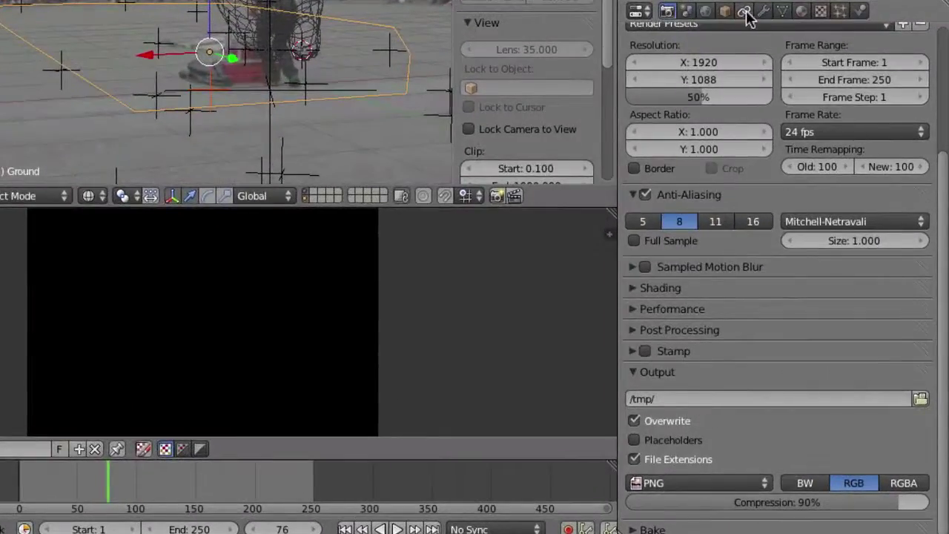
pyautogui.click(783, 11)
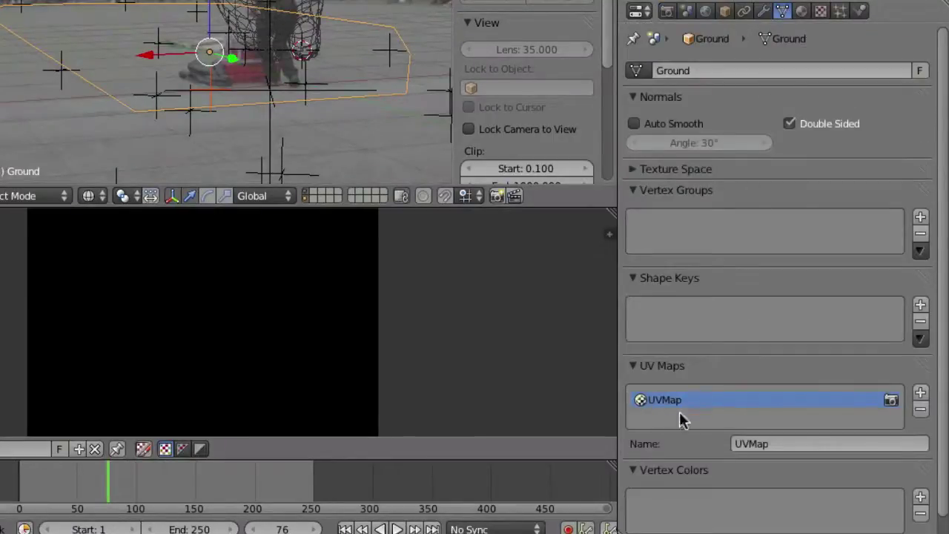
pyautogui.click(779, 443)
pyautogui.write('map')
pyautogui.press('Return')
# - Add a second UV map and name it project
pyautogui.click(920, 399)
pyautogui.click(789, 445)
pyautogui.press('BackSpace')
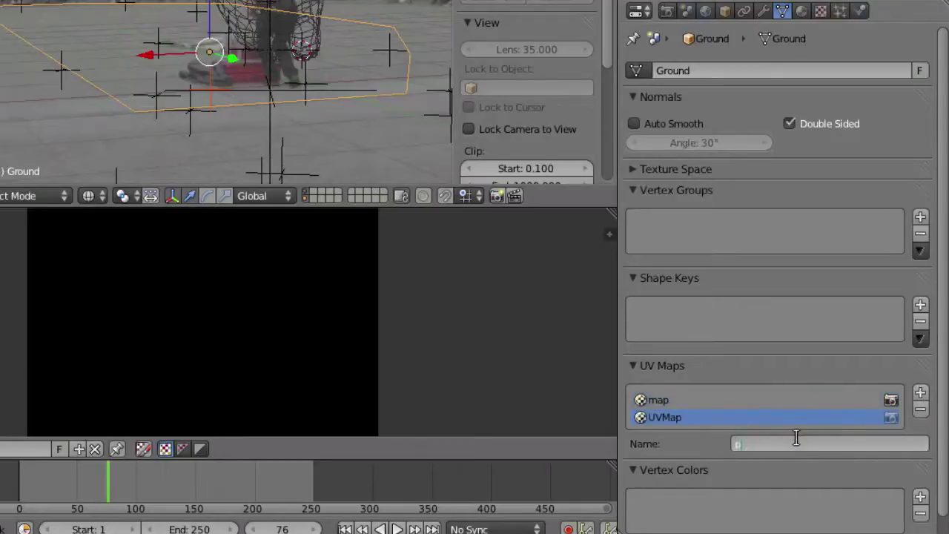
pyautogui.write('jecz')
pyautogui.write('t')
pyautogui.press('Return')
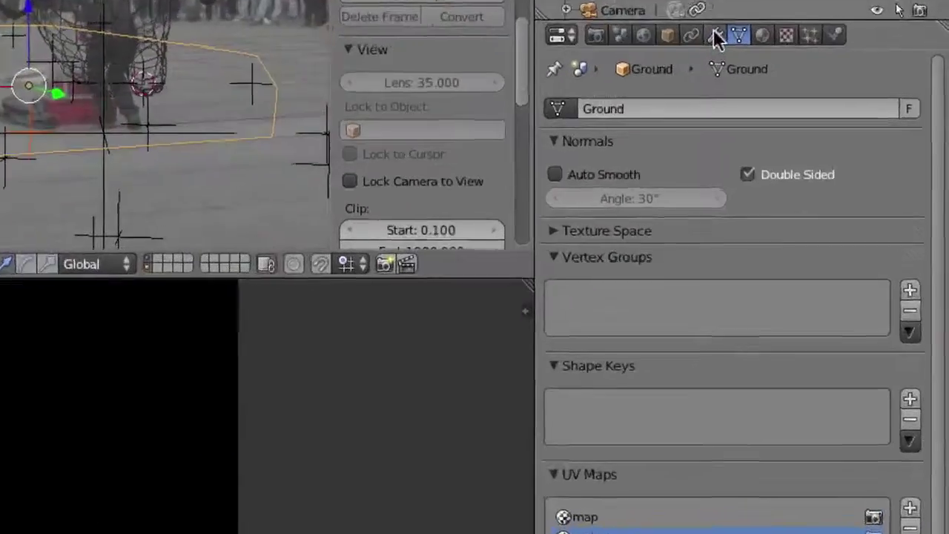
# - Add a UV Project modifier to Ground with Camera as its projector object
pyautogui.click(796, 106)
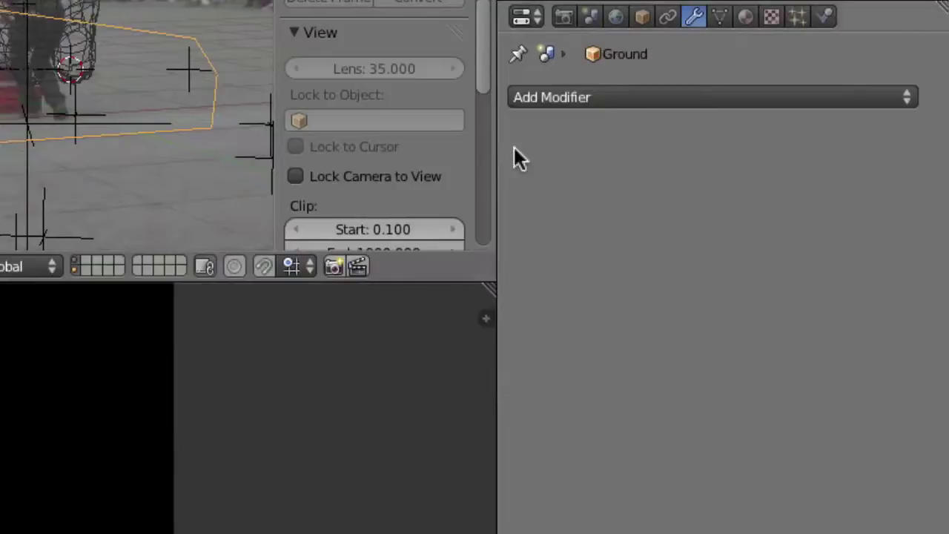
pyautogui.click(582, 102)
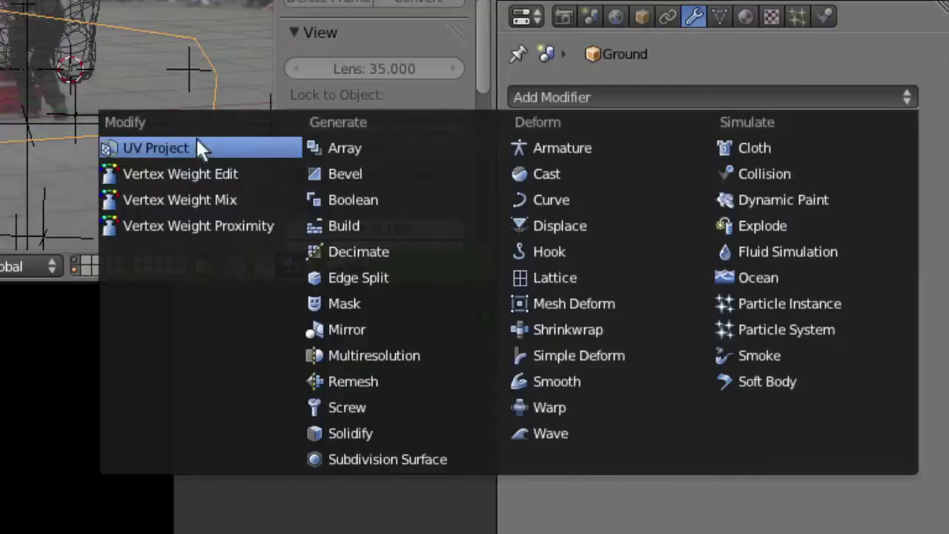
pyautogui.click(130, 148)
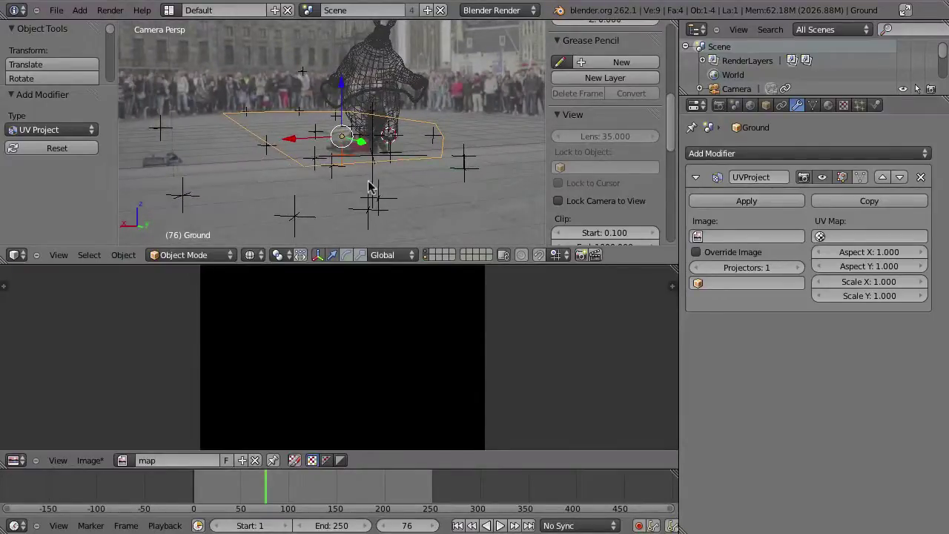
pyautogui.scroll(-2, 370, 104)
pyautogui.scroll(1, 363, 119)
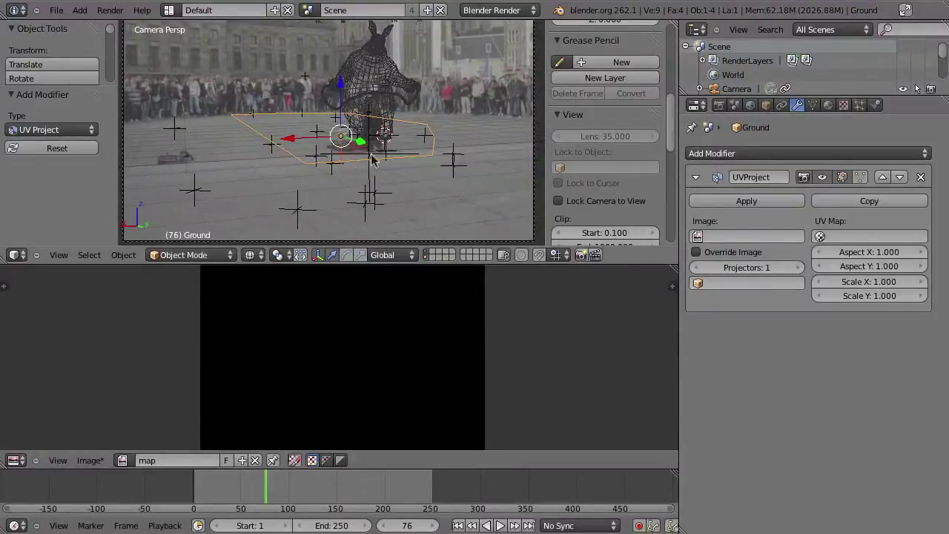
pyautogui.click(724, 283)
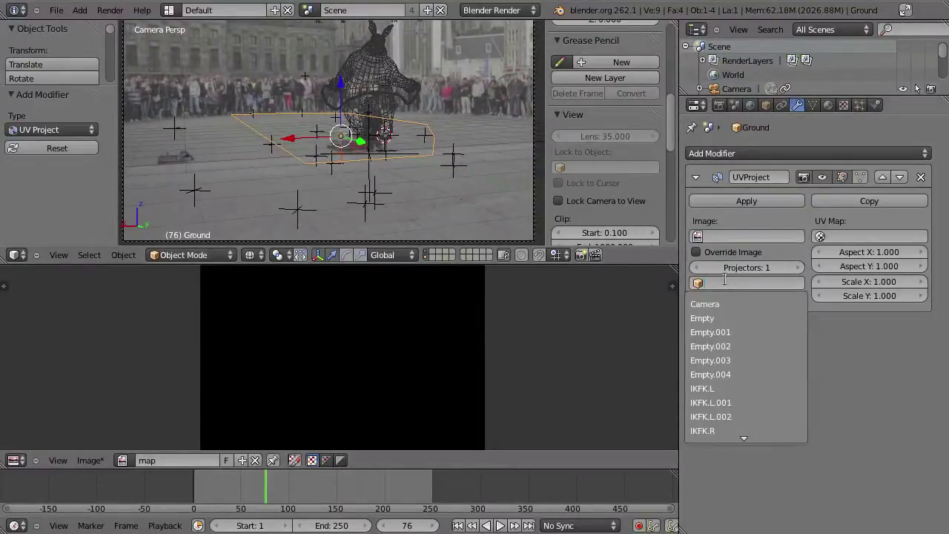
pyautogui.click(705, 304)
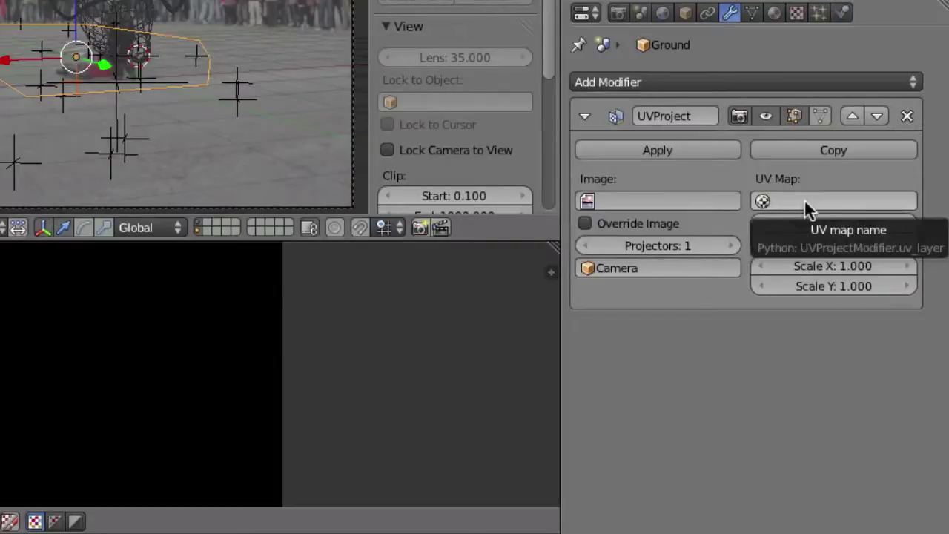
# - Point the UV Project modifier at the project UV map, confirming the ground mesh's UV maps
pyautogui.click(793, 200)
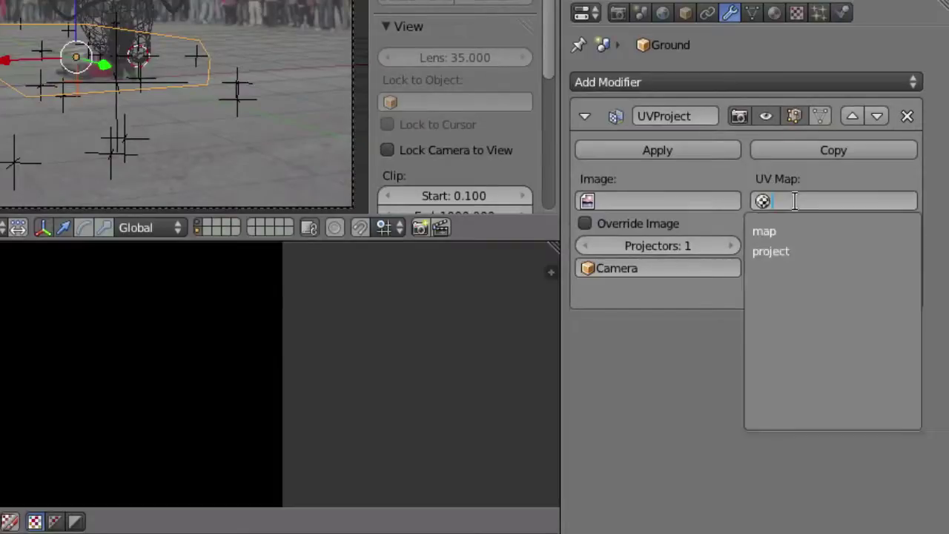
pyautogui.click(805, 250)
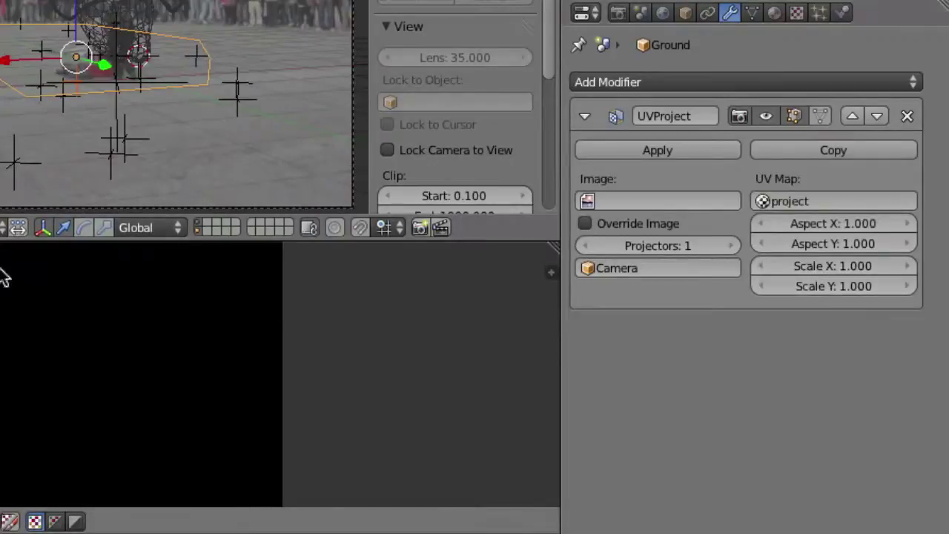
pyautogui.click(750, 15)
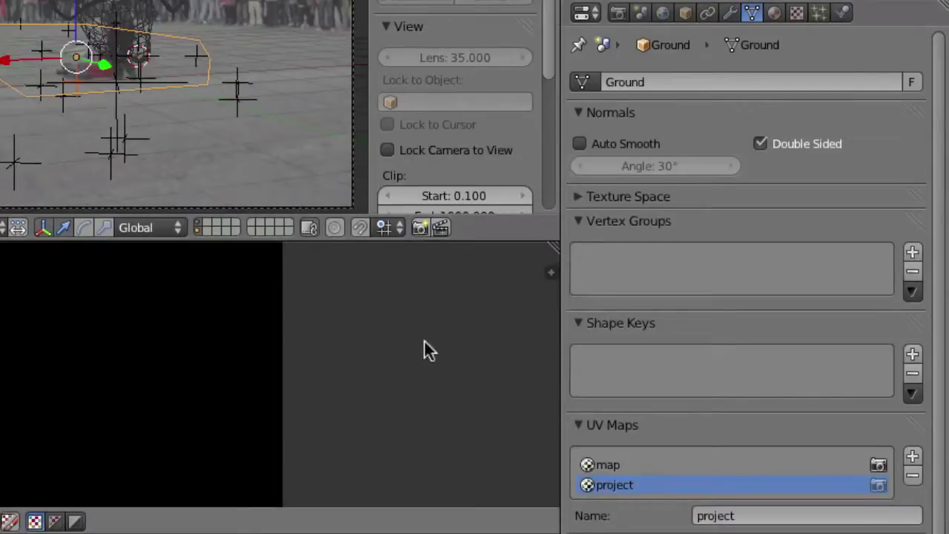
pyautogui.click(773, 13)
pyautogui.click(751, 12)
pyautogui.click(725, 12)
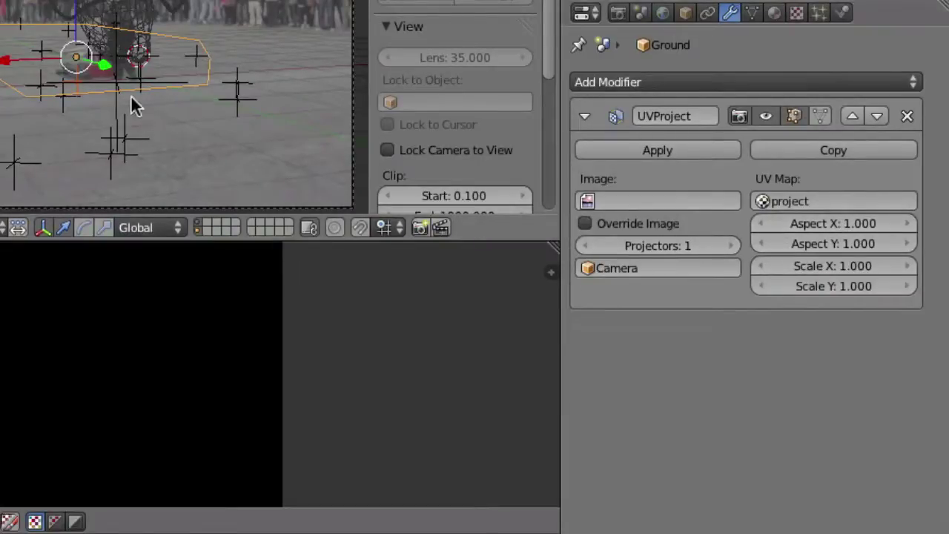
# - Set the modifier's Aspect X to 1920/1088, giving 1.765
pyautogui.click(844, 221)
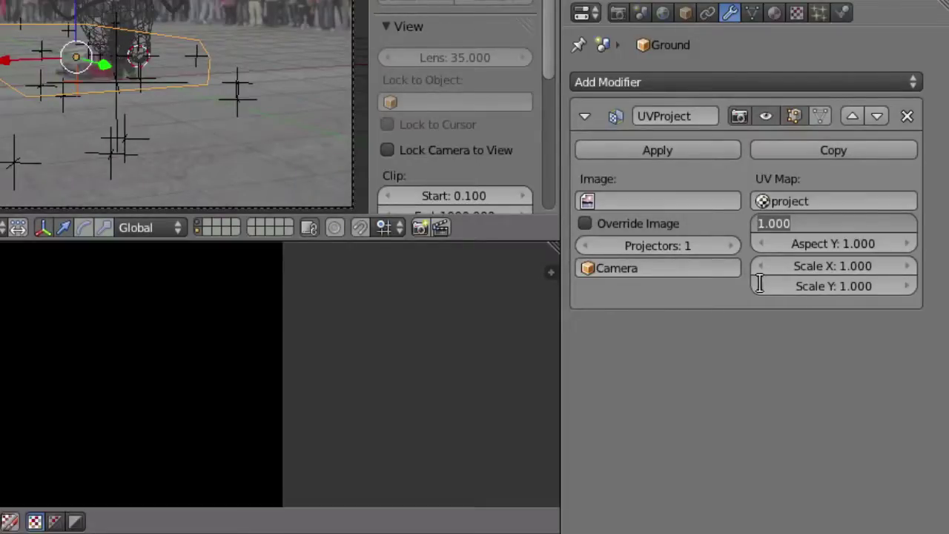
pyautogui.write('1088')
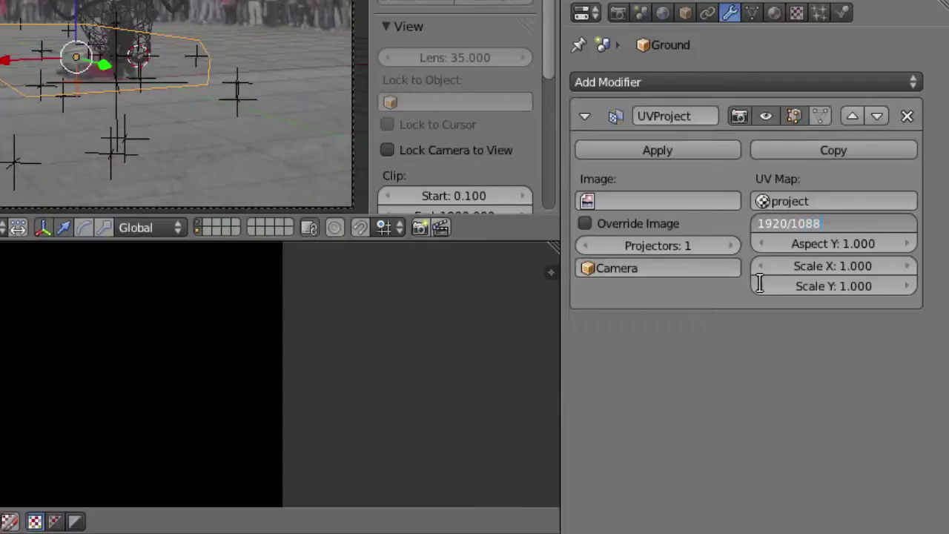
pyautogui.press('Return')
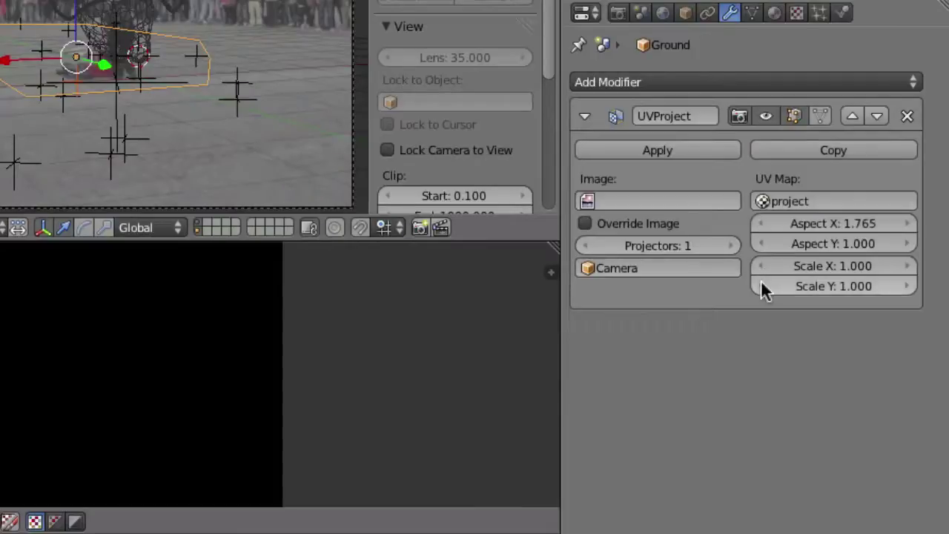
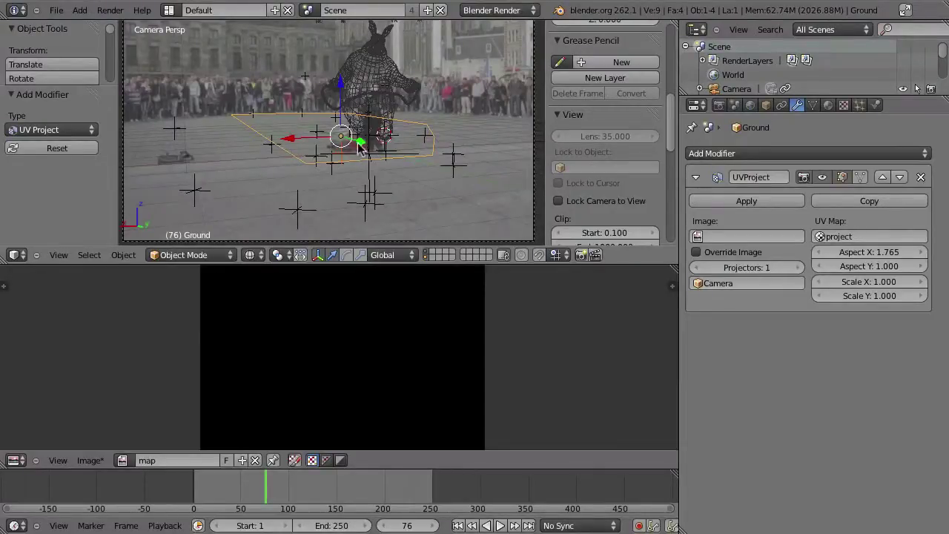
# - Enter Edit Mode on the Ground plane, list its UV Maps in Object Data, and open the Image menu
pyautogui.press('Tab')
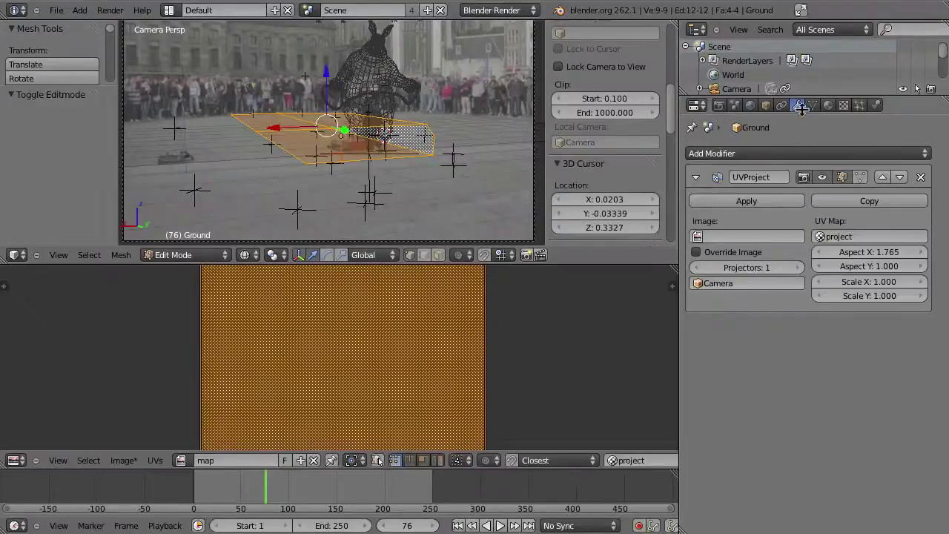
pyautogui.click(813, 106)
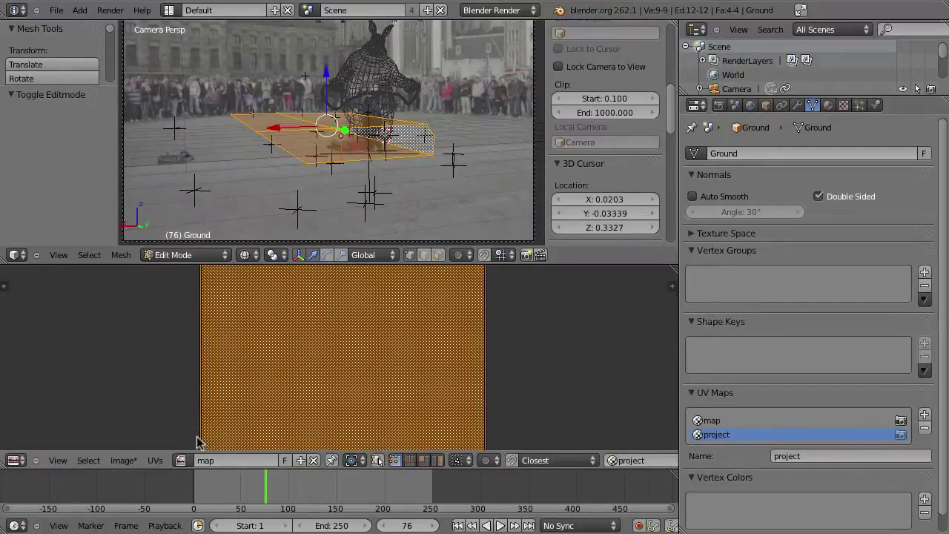
pyautogui.click(122, 461)
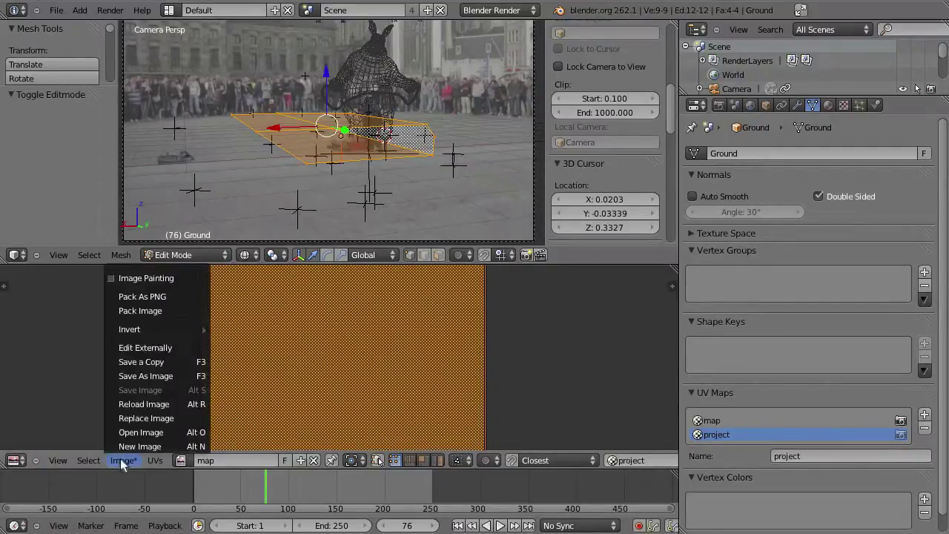
# - Open the Amsterdam clip MVI_1334.MOV as the image in the image editor
pyautogui.click(150, 433)
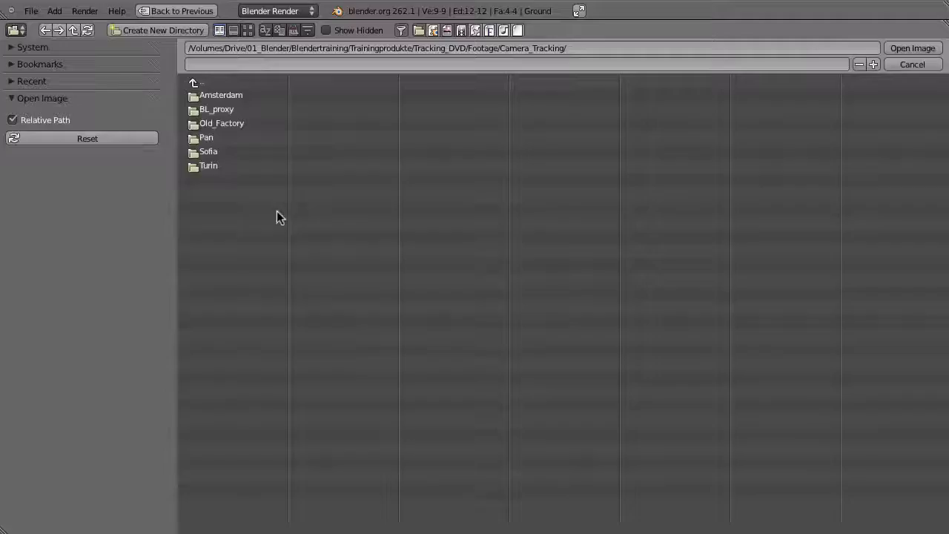
pyautogui.click(221, 95)
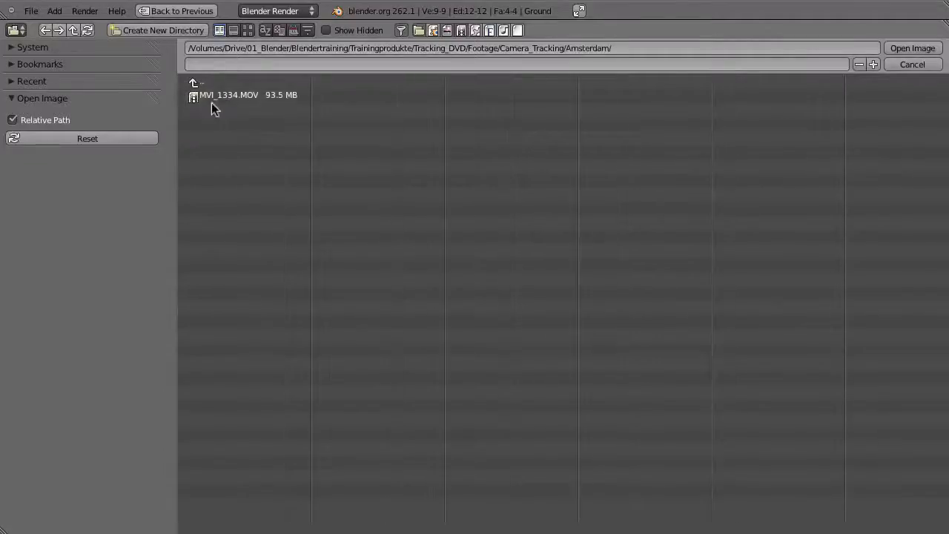
pyautogui.click(215, 97)
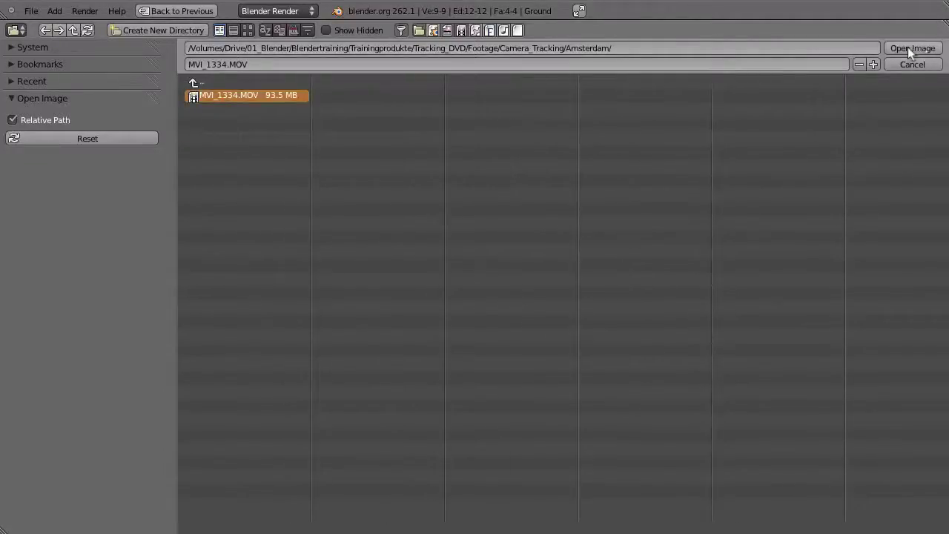
pyautogui.click(914, 47)
# - Match the image to the movie's 419 frames, enable Auto Refresh, and test playback to frame 140
pyautogui.press('n')
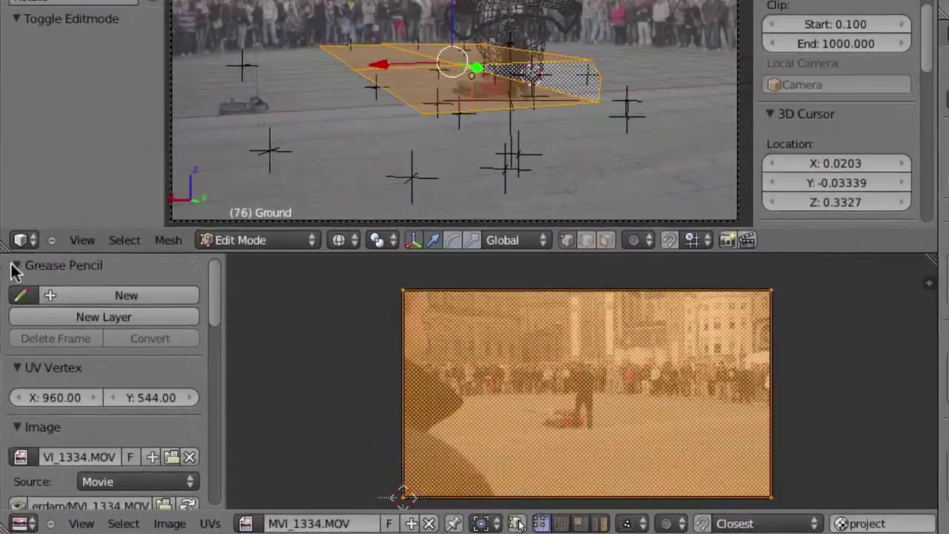
pyautogui.click(50, 265)
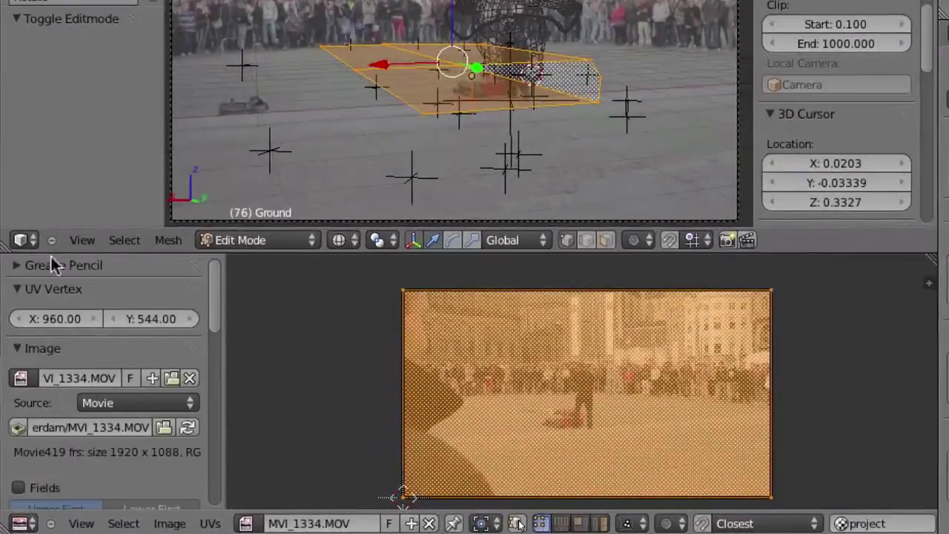
pyautogui.click(20, 291)
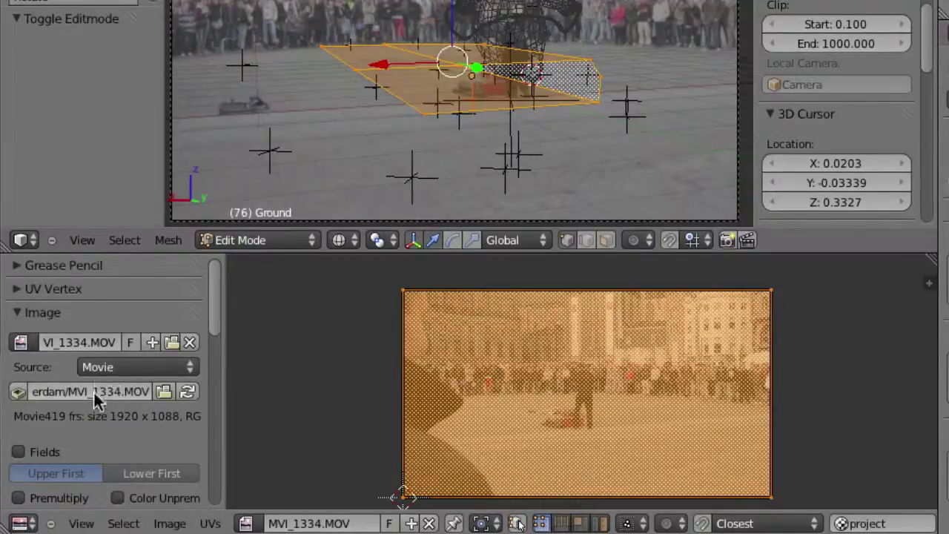
pyautogui.moveTo(117, 435); pyautogui.dragTo(124, 368, button='middle')
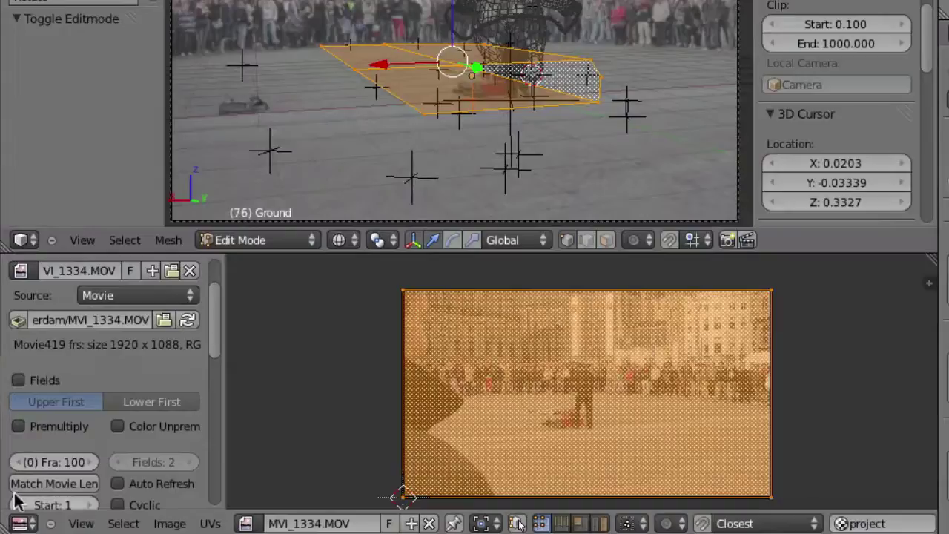
pyautogui.click(57, 486)
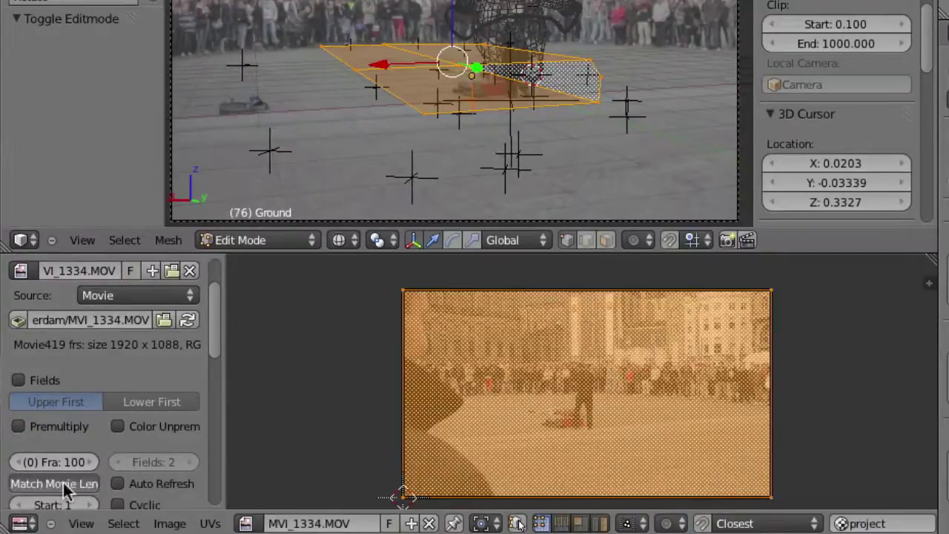
pyautogui.hotkey('alt', 'a')
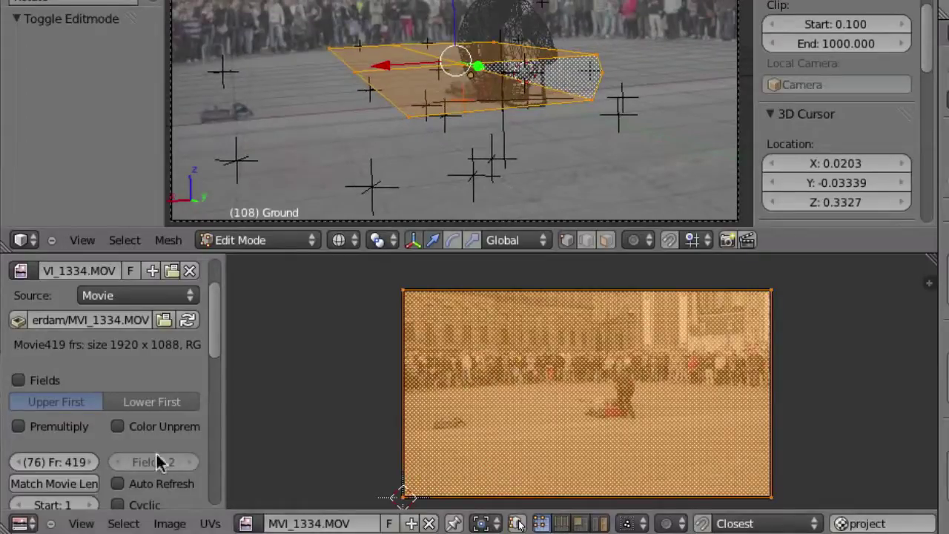
pyautogui.click(117, 483)
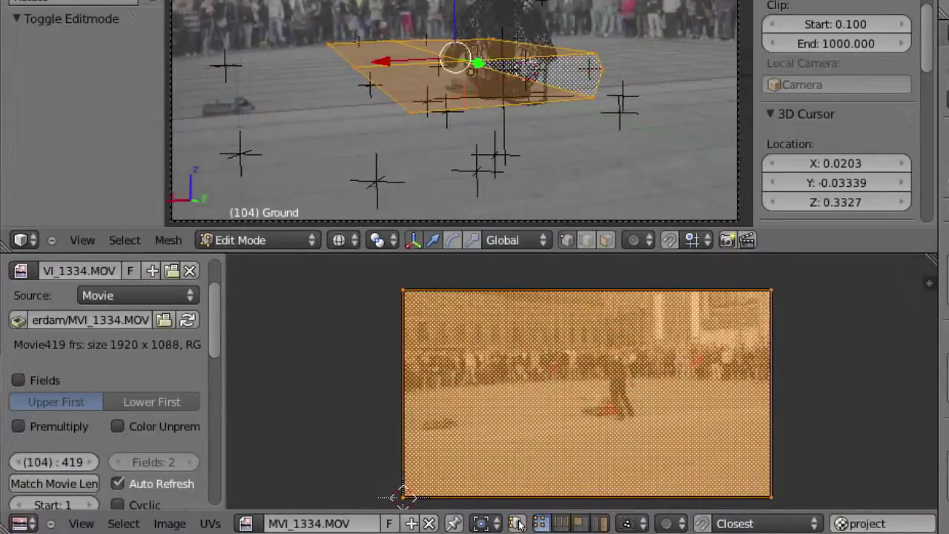
pyautogui.hotkey('alt', 'a')
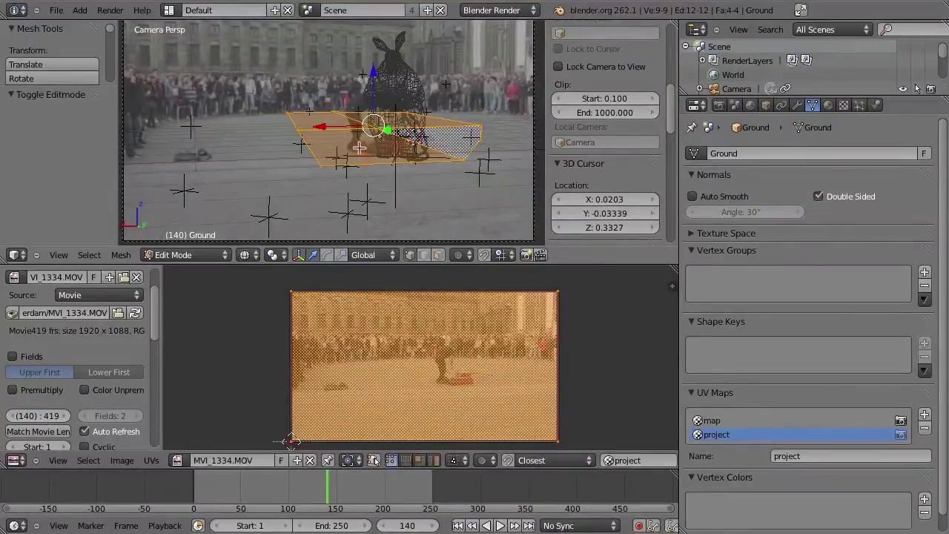
# - Set viewport shading to Texture, return to Object Mode, and hide the background footage
pyautogui.moveTo(674, 89); pyautogui.dragTo(673, 166)
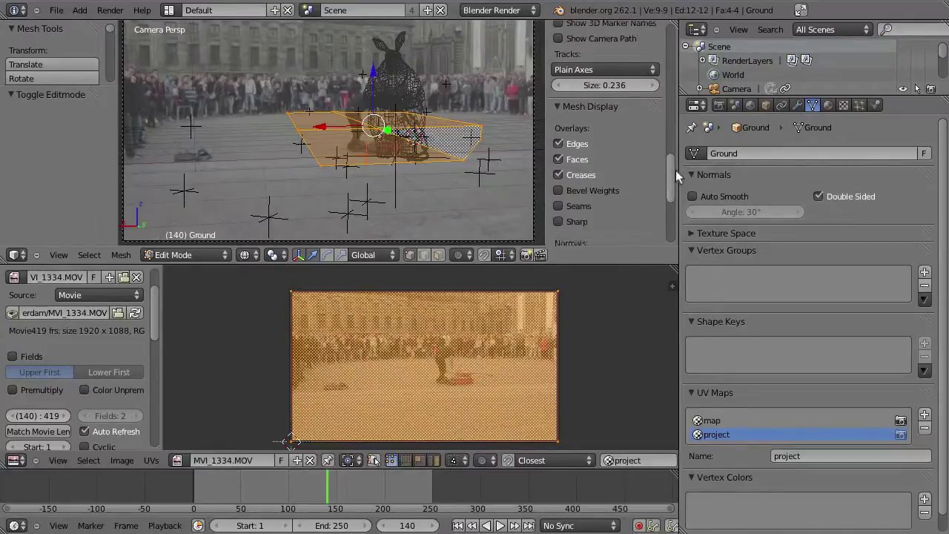
pyautogui.moveTo(673, 159); pyautogui.dragTo(674, 199)
pyautogui.click(248, 255)
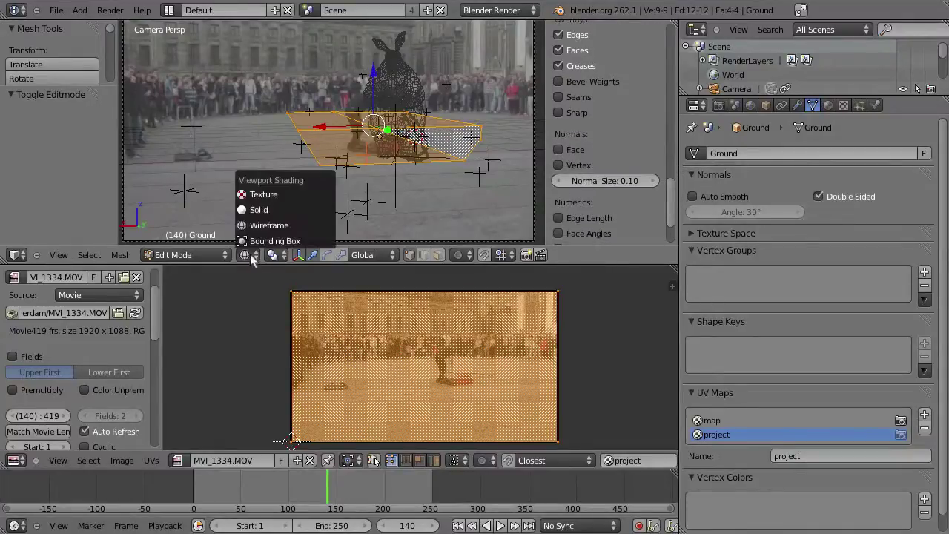
pyautogui.click(264, 195)
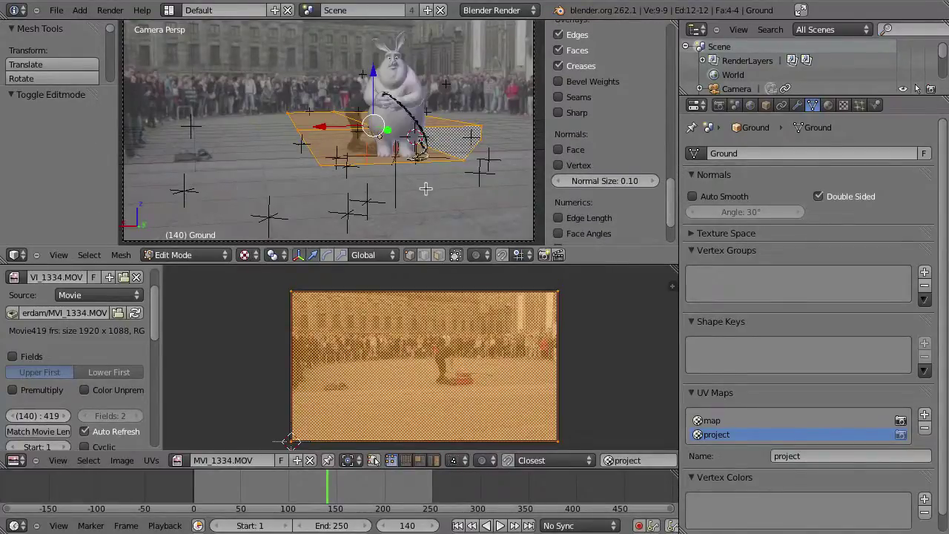
pyautogui.press('Tab')
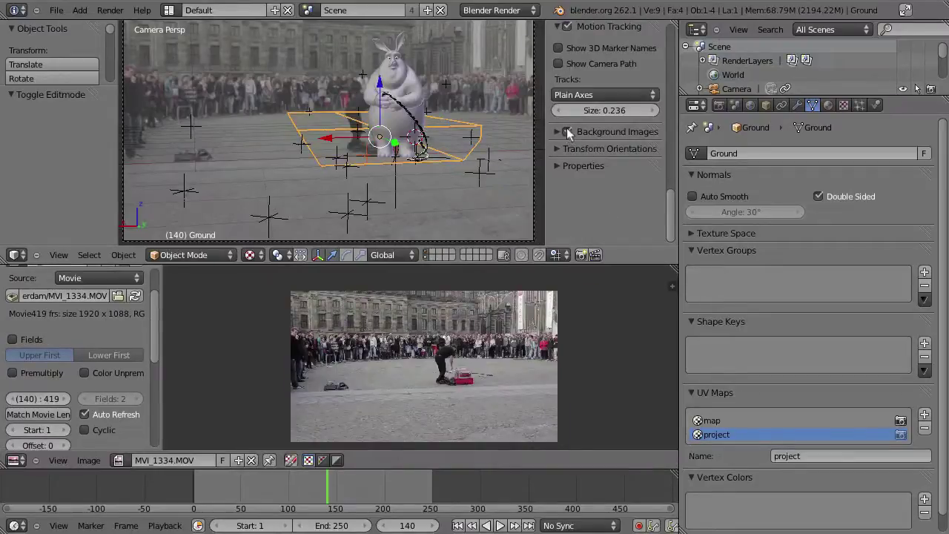
pyautogui.click(567, 131)
pyautogui.moveTo(360, 185)
pyautogui.mouseDown(button='middle')
pyautogui.moveTo(368, 152)
pyautogui.moveTo(361, 137)
pyautogui.mouseUp(button='middle')
# - Flip the Ground plane's normals in Edit Mode and inspect the shadow on the plane
pyautogui.press('Tab')
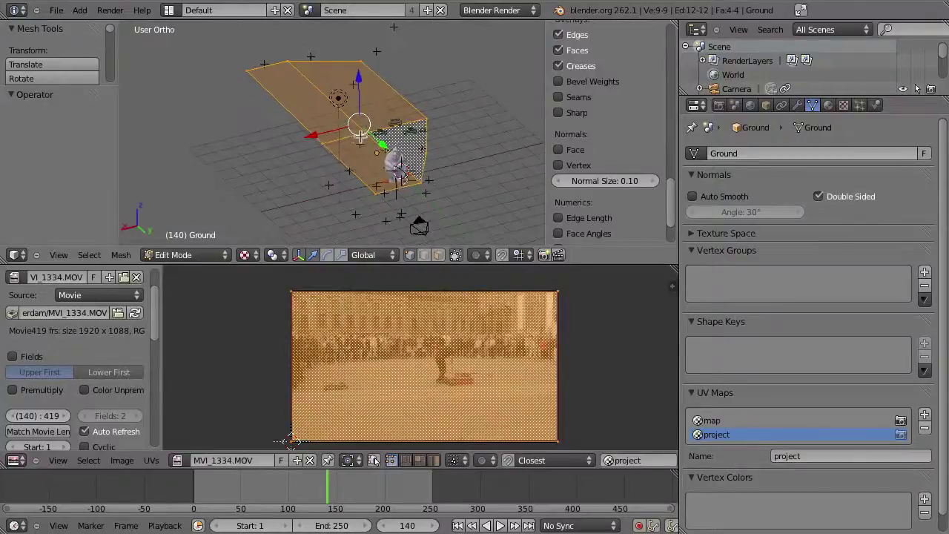
pyautogui.press('w')
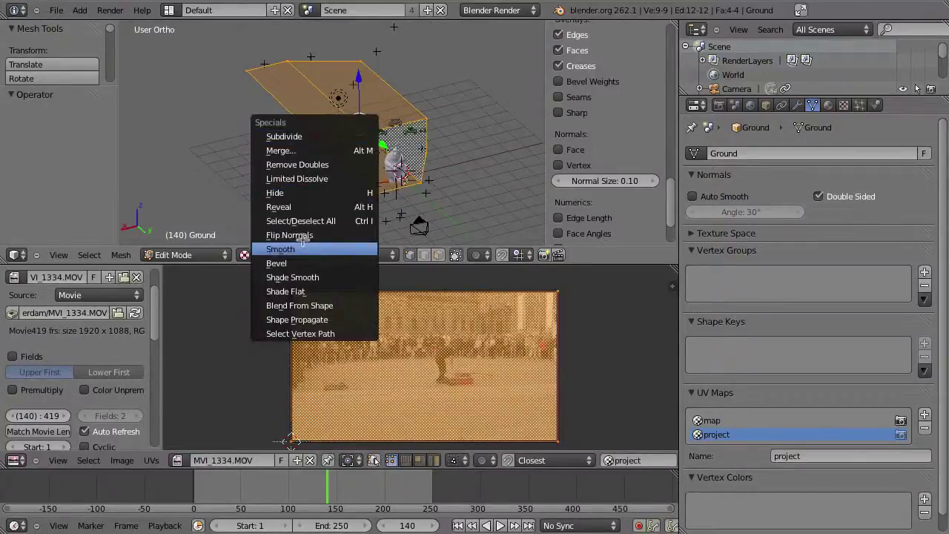
pyautogui.click(300, 235)
pyautogui.moveTo(359, 163)
pyautogui.mouseDown(button='middle')
pyautogui.moveTo(373, 213)
pyautogui.moveTo(478, 215)
pyautogui.mouseUp(button='middle')
pyautogui.scroll(3, 372, 213)
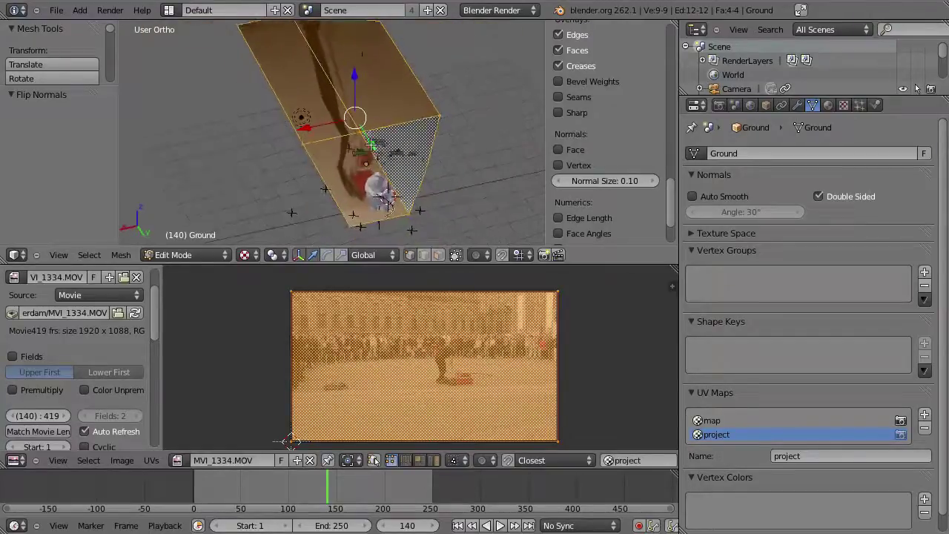
pyautogui.moveTo(421, 183)
pyautogui.mouseDown(button='middle')
pyautogui.moveTo(423, 130)
pyautogui.moveTo(368, 138)
pyautogui.mouseUp(button='middle')
pyautogui.scroll(3, 419, 141)
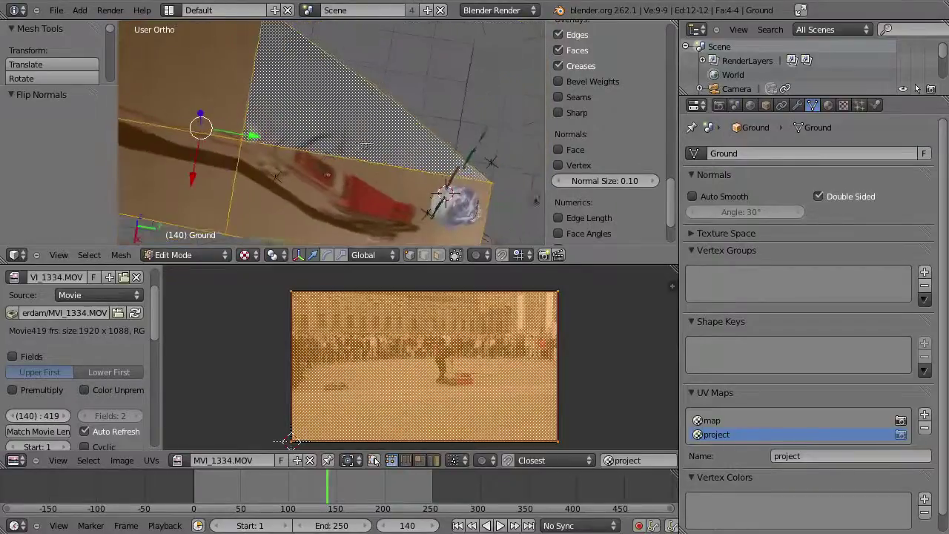
# - View through the scene camera in Object Mode with the 3D view maximized
pyautogui.press('KP_0')
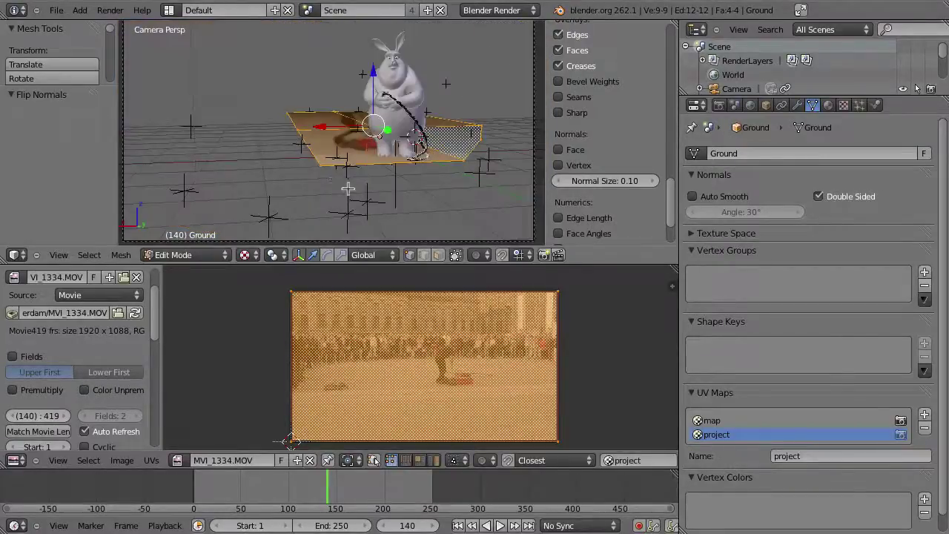
pyautogui.hotkey('ctrl', 'Up')
pyautogui.press('Tab')
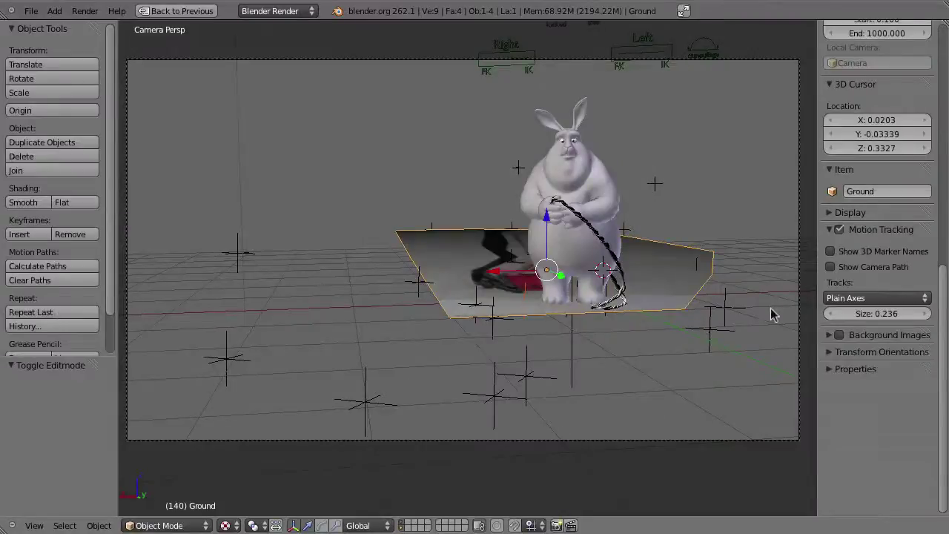
# - Re-enable Background Images in the sidebar and zoom in on the bunny over the crowd footage
pyautogui.click(839, 334)
pyautogui.scroll(2, 415, 235)
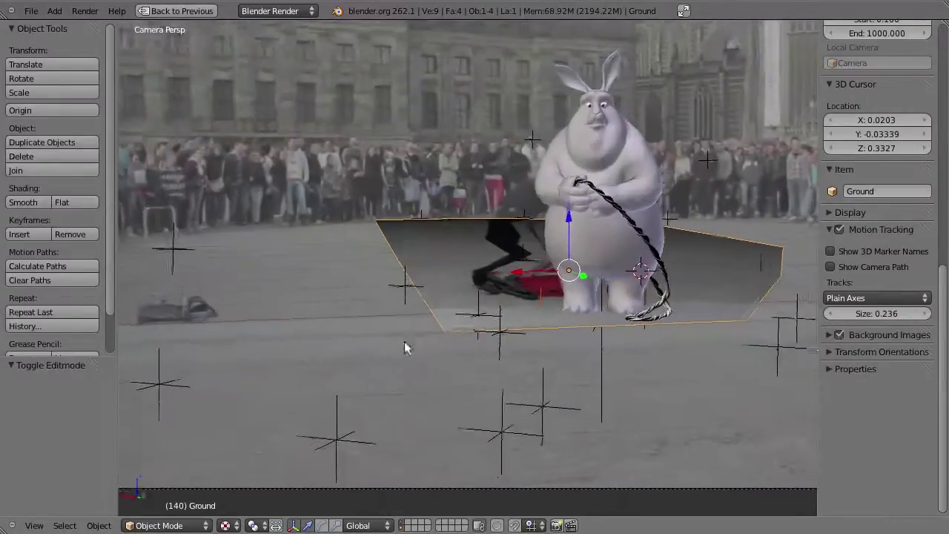
pyautogui.scroll(1, 404, 346)
pyautogui.scroll(1, 478, 228)
pyautogui.scroll(1, 478, 228)
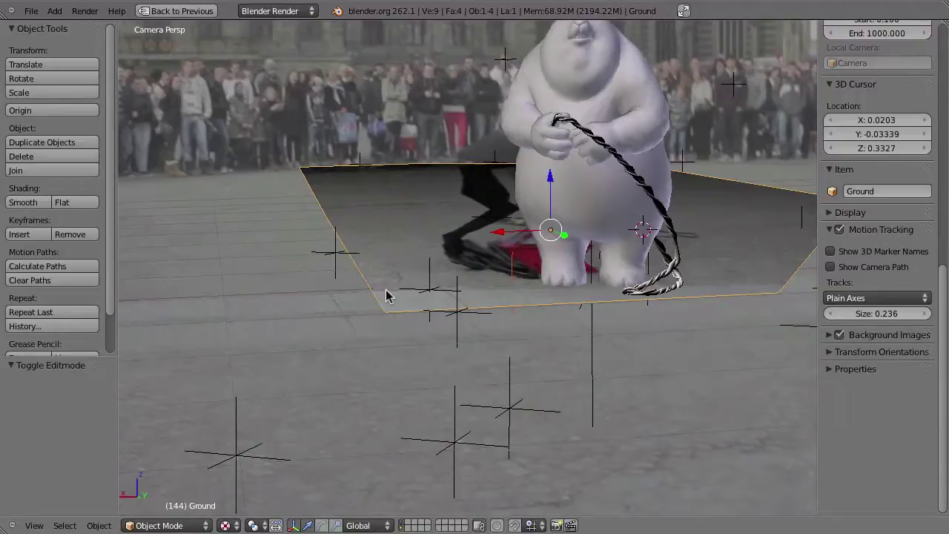
# - Enter Edit Mode on the Ground mesh and orbit to see the plane from the side
pyautogui.press('Tab')
pyautogui.moveTo(408, 319)
pyautogui.mouseDown(button='middle')
pyautogui.moveTo(432, 326)
pyautogui.moveTo(466, 360)
pyautogui.mouseUp(button='middle')
pyautogui.scroll(-3, 489, 314)
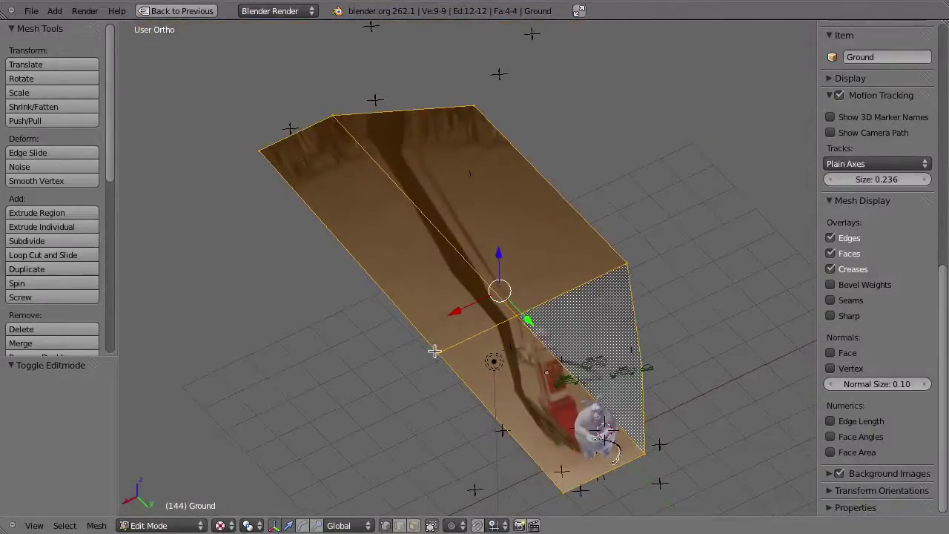
pyautogui.press('KP_0')
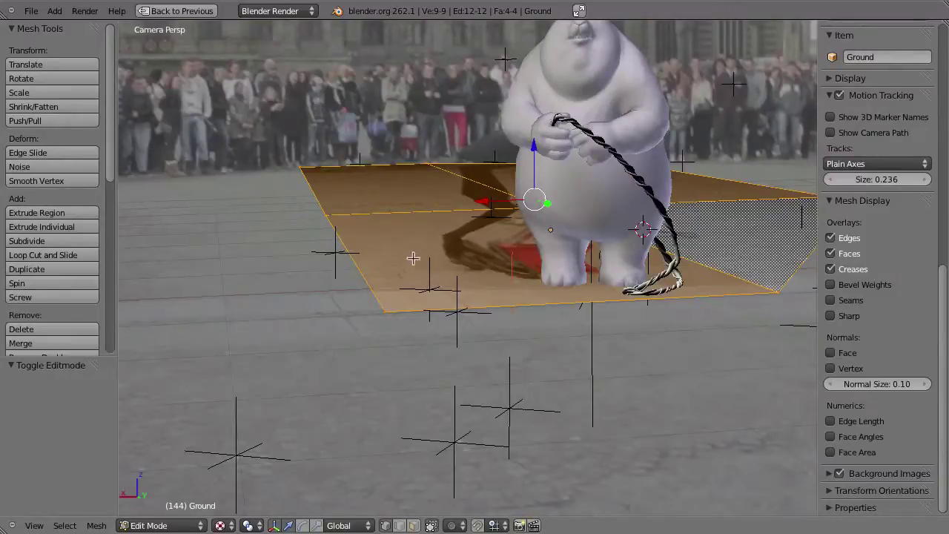
pyautogui.press('KP_0')
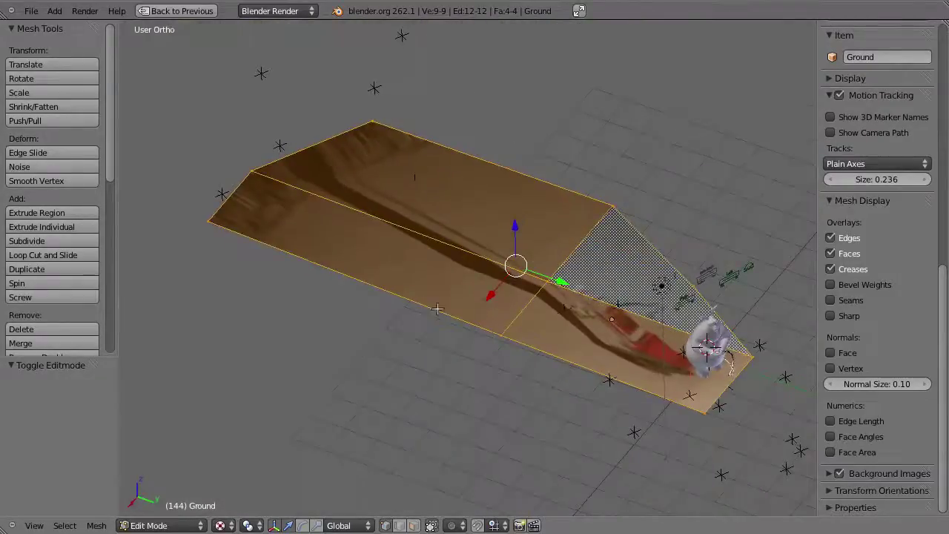
pyautogui.moveTo(438, 308); pyautogui.dragTo(431, 361, button='middle')
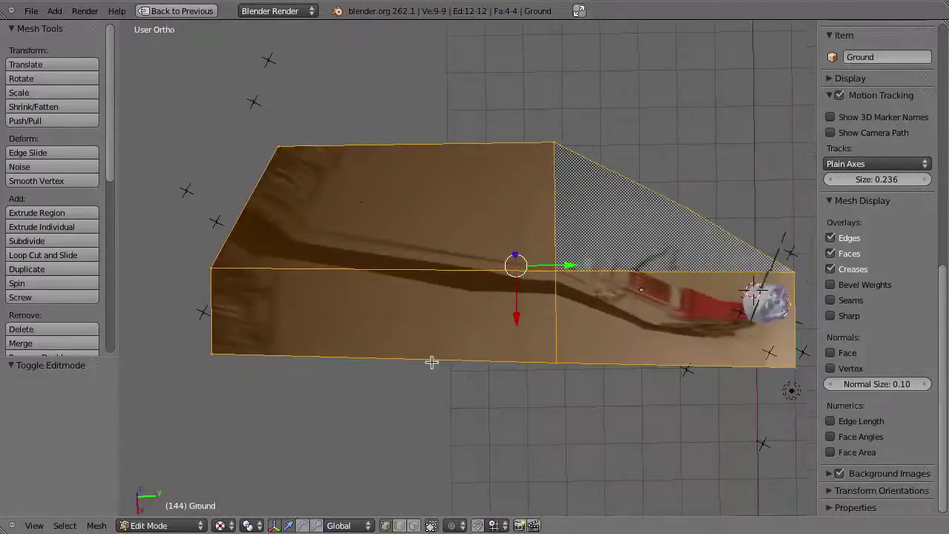
# - Add a loop cut across the left face, select all, and subdivide the mesh once
pyautogui.hotkey('ctrl', 'r')
pyautogui.doubleClick(415, 156)
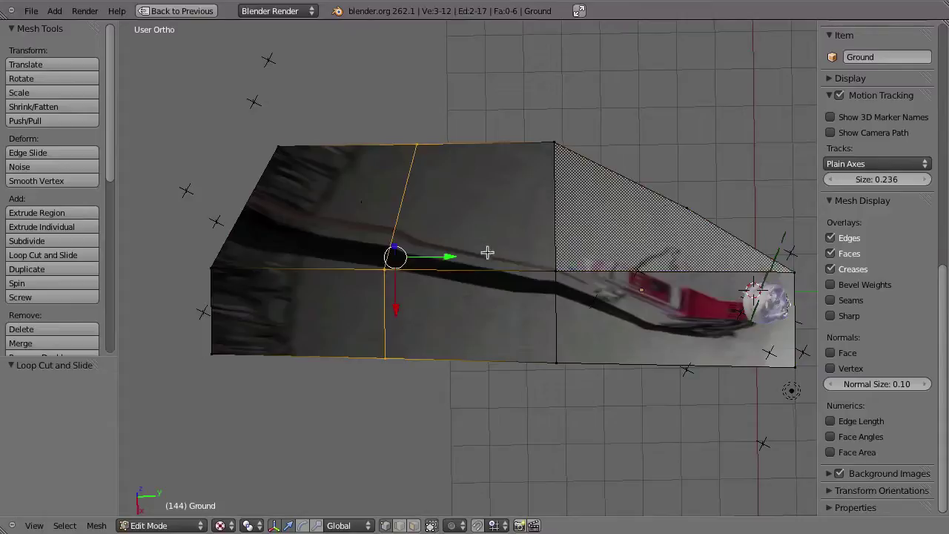
pyautogui.press('a')
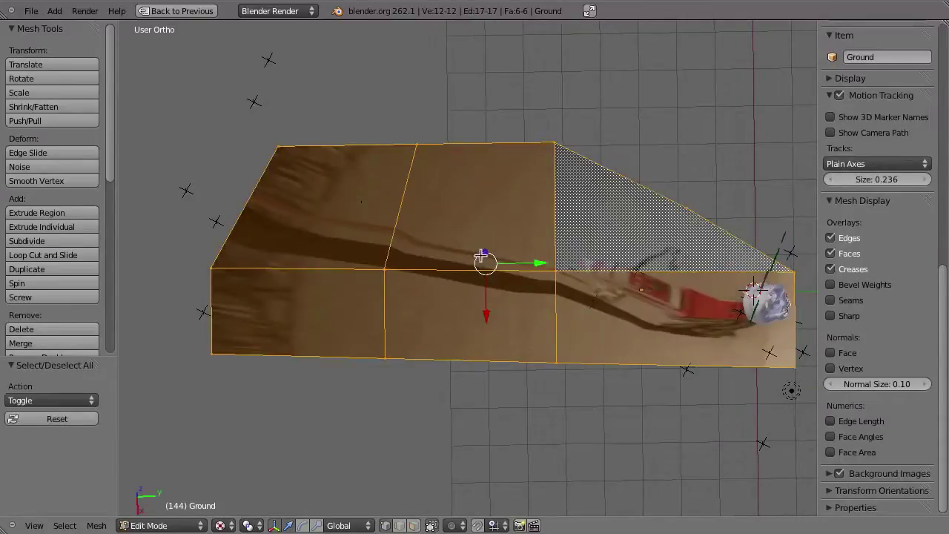
pyautogui.press('w')
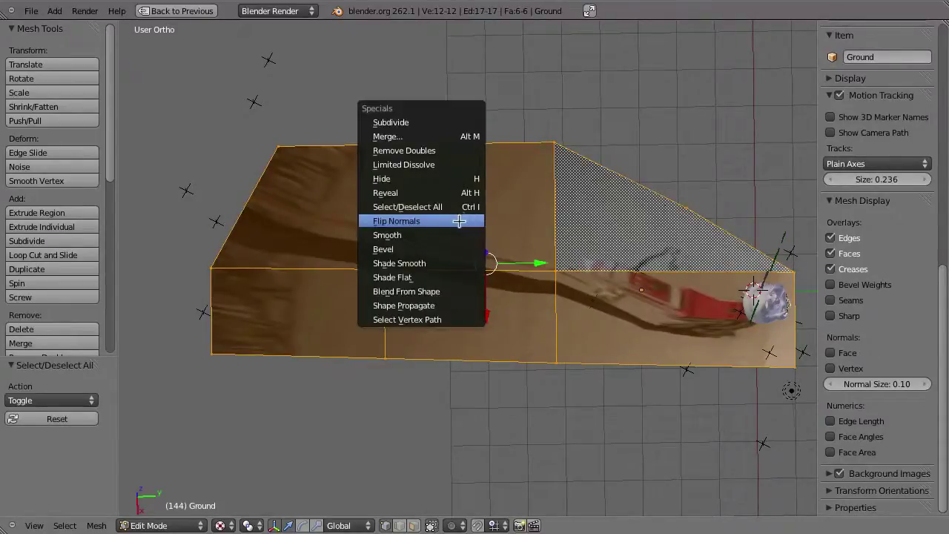
pyautogui.click(401, 122)
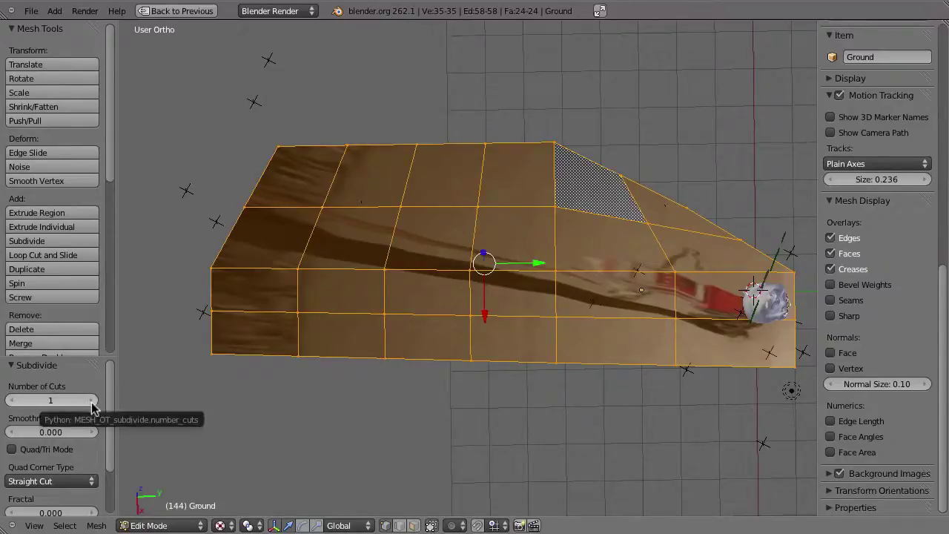
# - Raise the Subdivide Number of Cuts to 7 for a 384-face grid
pyautogui.click(92, 400)
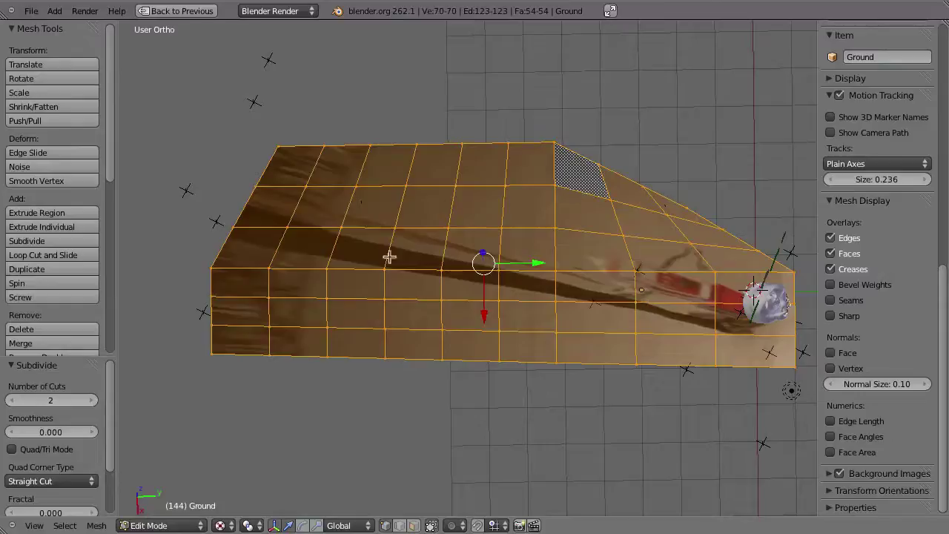
pyautogui.scroll(5, 422, 236)
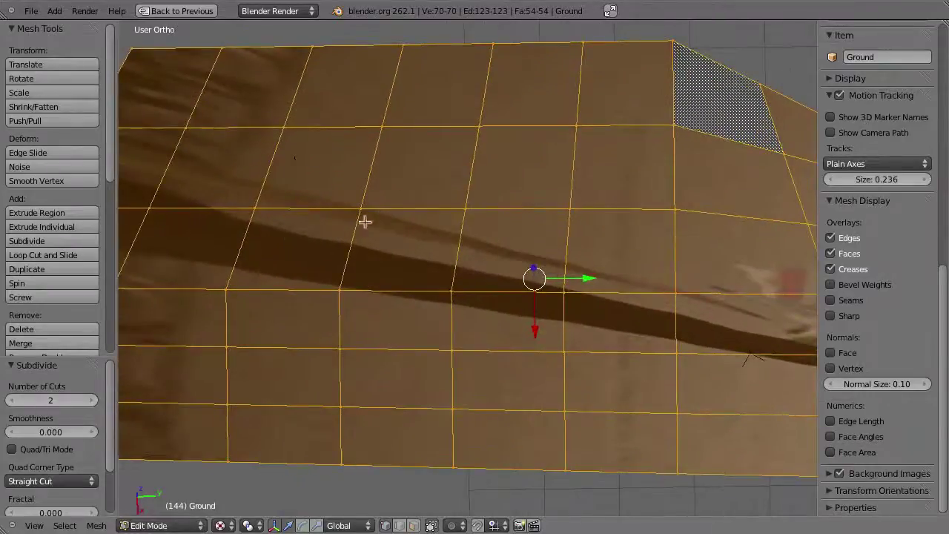
pyautogui.click(90, 401)
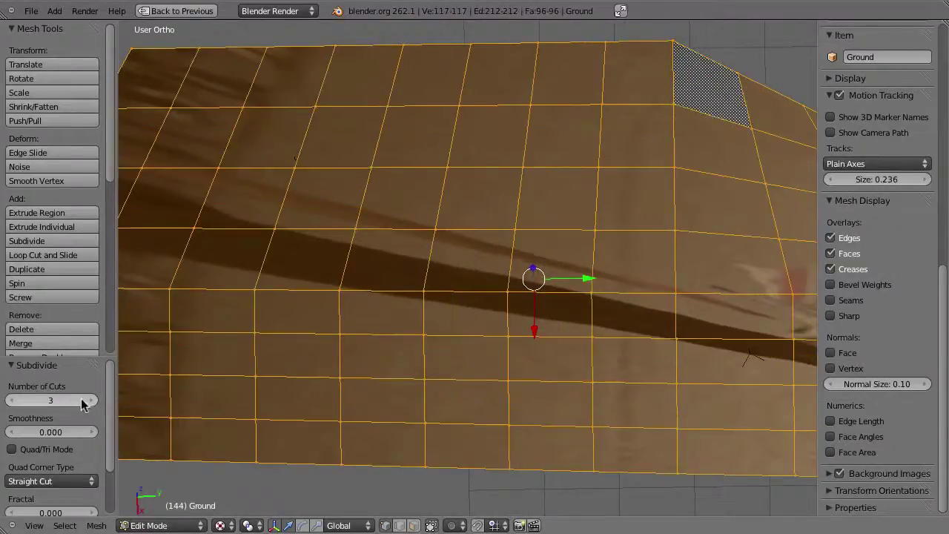
pyautogui.click(90, 400)
pyautogui.click(90, 401)
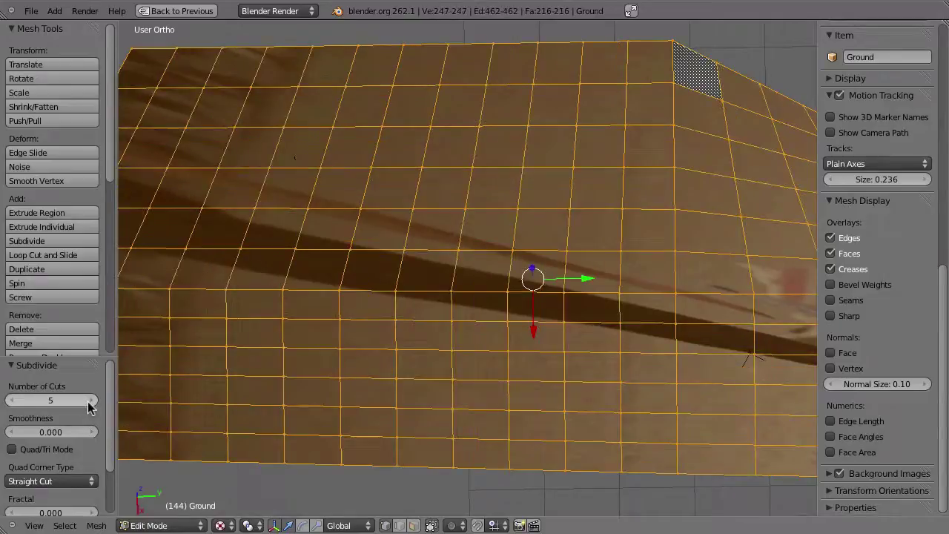
pyautogui.click(91, 401)
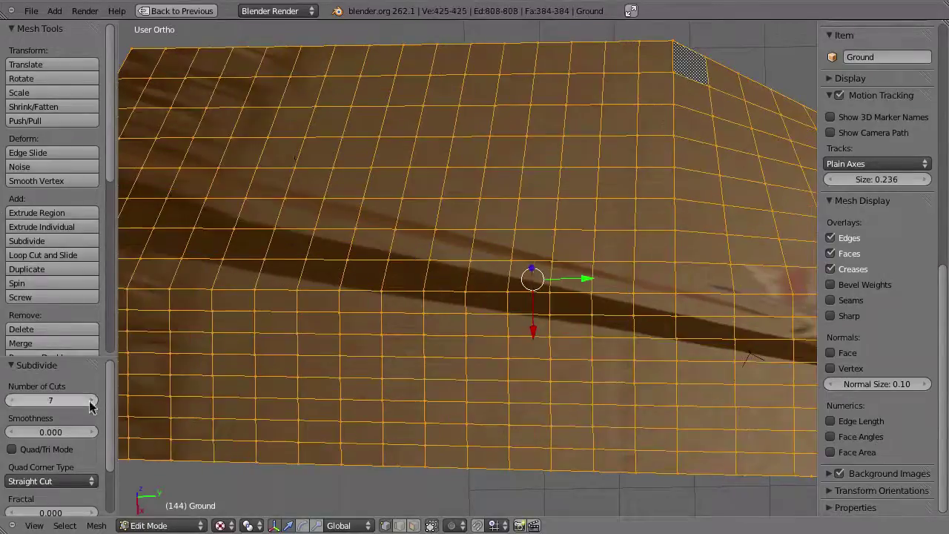
pyautogui.click(90, 401)
# - Return to Object Mode, view through the camera, and restore the multi-pane layout
pyautogui.press('Tab')
pyautogui.scroll(-3, 371, 245)
pyautogui.moveTo(371, 244); pyautogui.dragTo(497, 256, button='middle')
pyautogui.scroll(3, 414, 318)
pyautogui.scroll(-1, 414, 318)
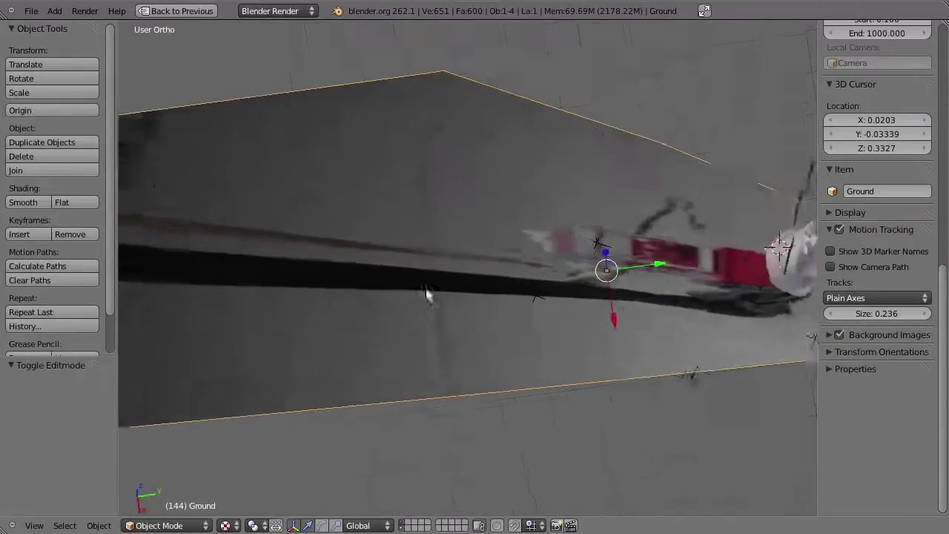
pyautogui.scroll(-2, 475, 297)
pyautogui.moveTo(426, 299)
pyautogui.mouseDown(button='middle')
pyautogui.moveTo(438, 234)
pyautogui.moveTo(443, 52)
pyautogui.mouseUp(button='middle')
pyautogui.press('KP_0')
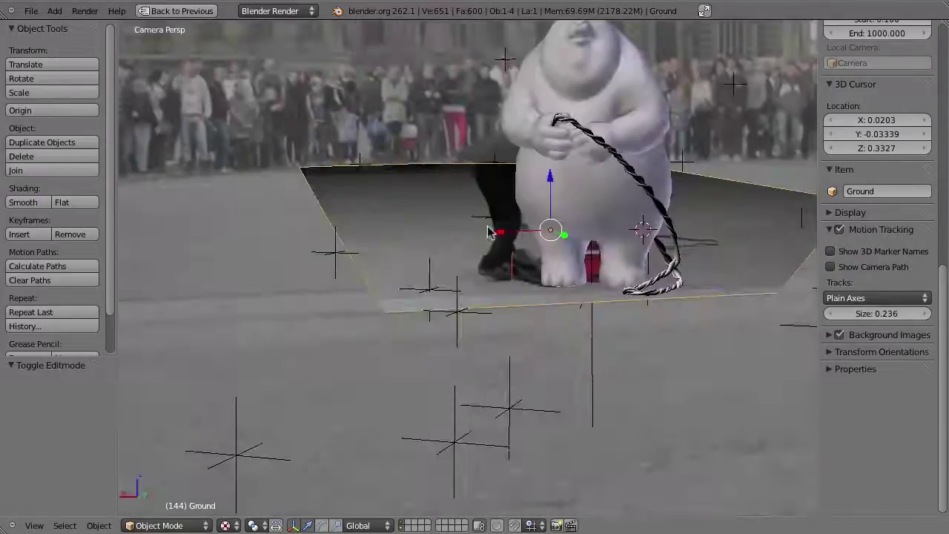
pyautogui.scroll(-1, 493, 237)
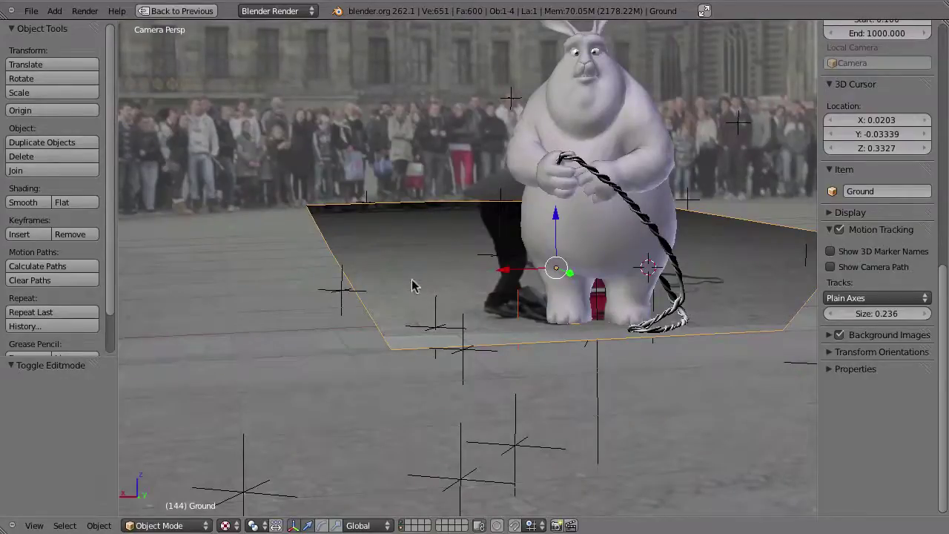
pyautogui.hotkey('ctrl', 'Up')
# - Create a new shadeless material for the Ground plane and deselect everything
pyautogui.click(828, 105)
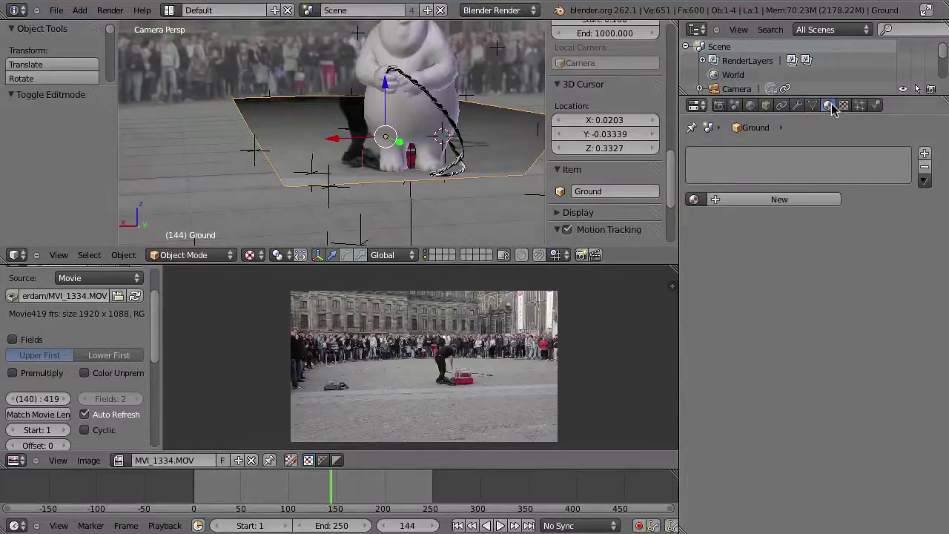
pyautogui.click(753, 206)
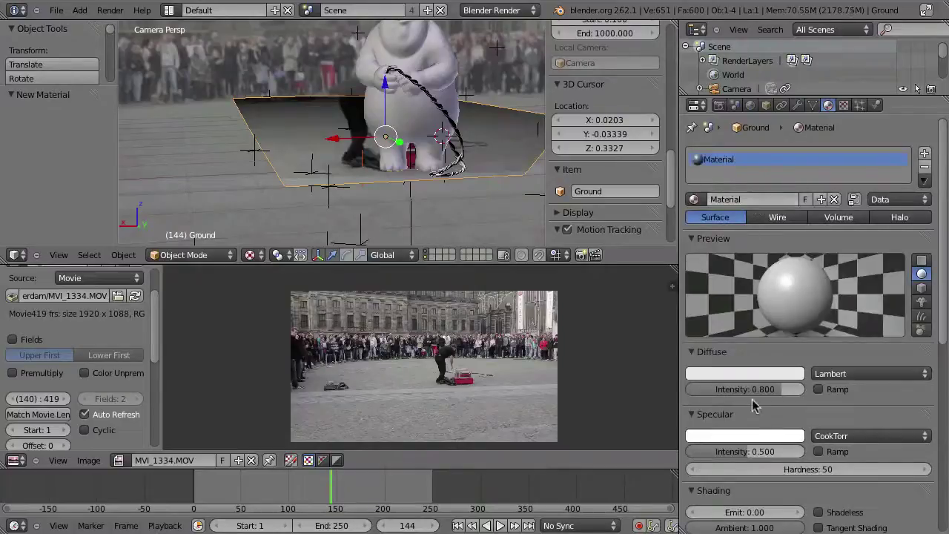
pyautogui.click(711, 351)
pyautogui.click(818, 466)
pyautogui.press('a')
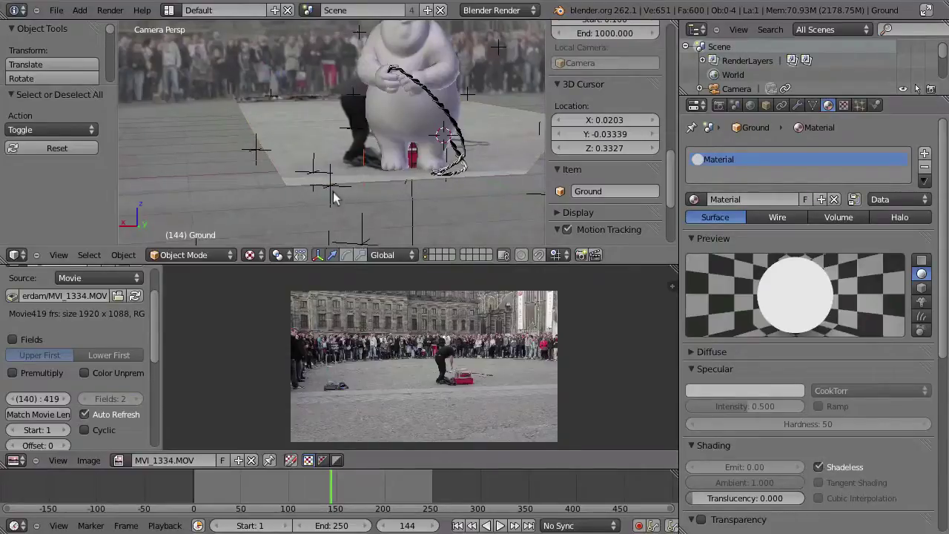
# - Scrub the timeline to frame 74 and frame the ground and crowd in the camera view
pyautogui.keyDown('shift'); pyautogui.moveTo(333, 195); pyautogui.dragTo(331, 176, button='middle'); pyautogui.keyUp('shift')
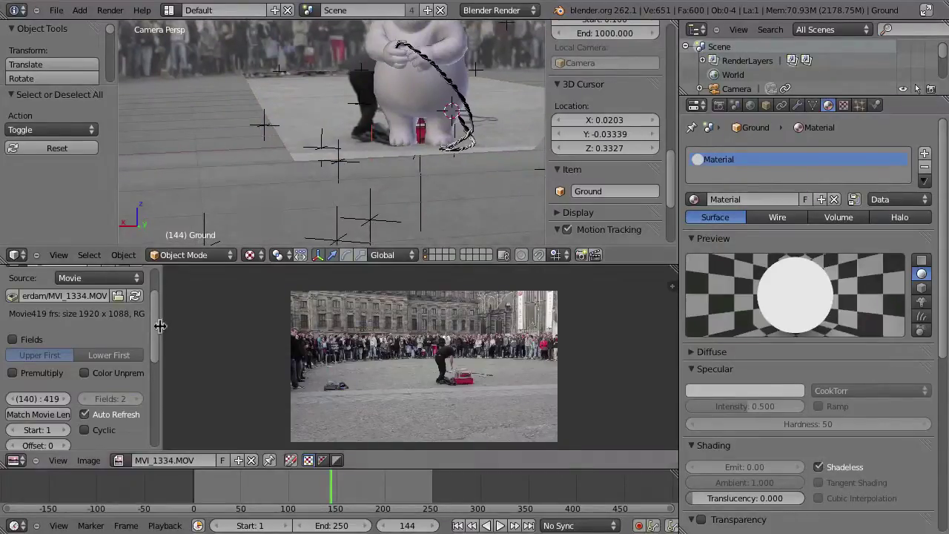
pyautogui.scroll(-1, 155, 329)
pyautogui.scroll(-2, 155, 343)
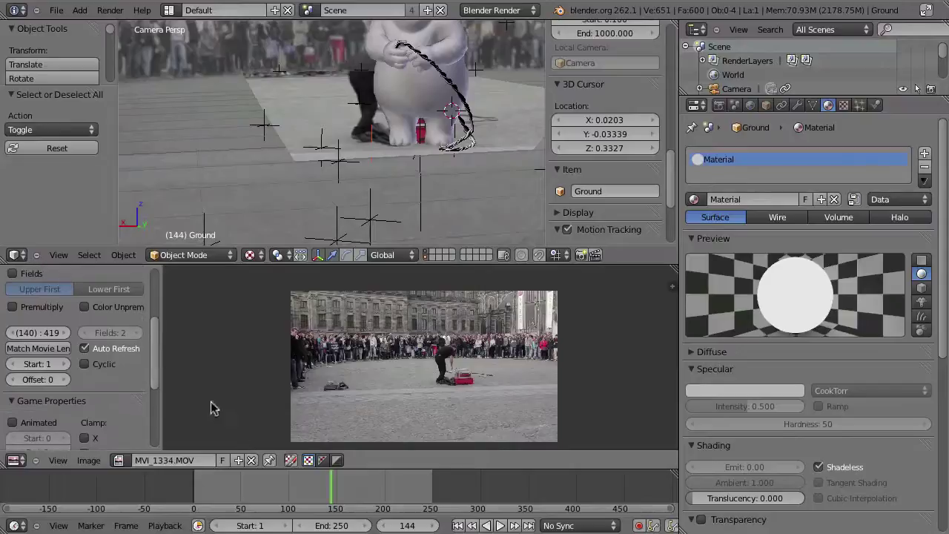
pyautogui.moveTo(328, 487); pyautogui.dragTo(263, 487)
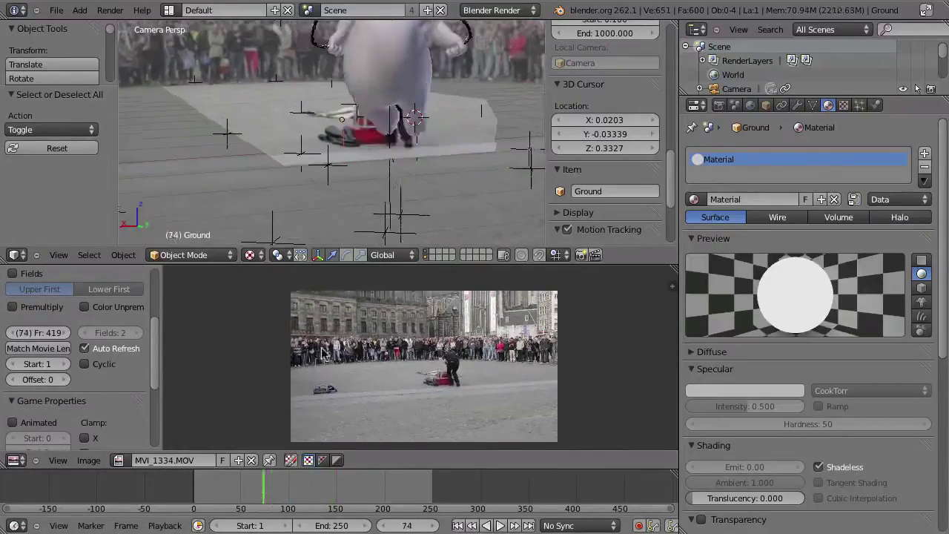
pyautogui.scroll(4, 266, 219)
pyautogui.moveTo(291, 178)
pyautogui.keyDown('shift'); pyautogui.mouseDown(button='middle')
pyautogui.moveTo(373, 164)
pyautogui.moveTo(409, 133)
pyautogui.mouseUp(button='middle'); pyautogui.keyUp('shift')
pyautogui.scroll(-5, 636, 232)
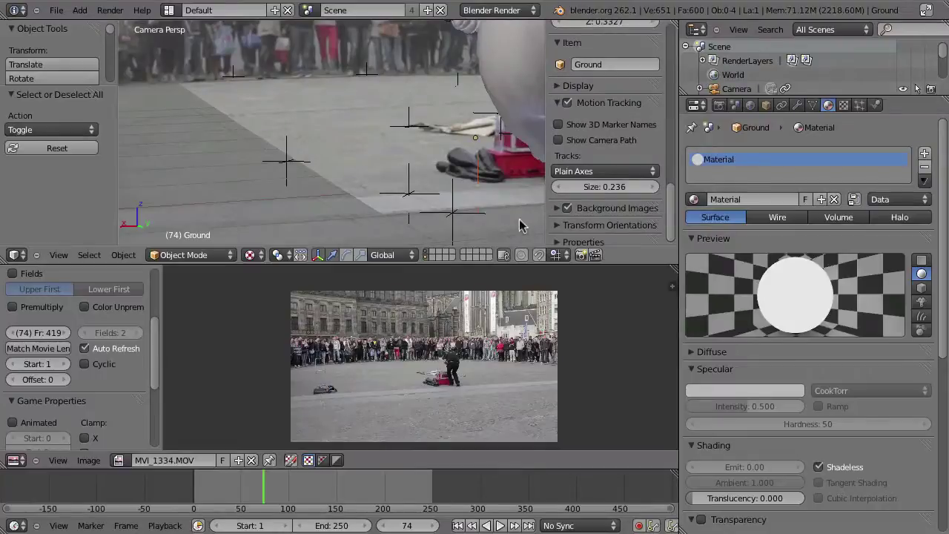
# - Expand Background Images, go to frame 19, set footage Opacity to 1.000, and maximize the 3D view
pyautogui.click(569, 212)
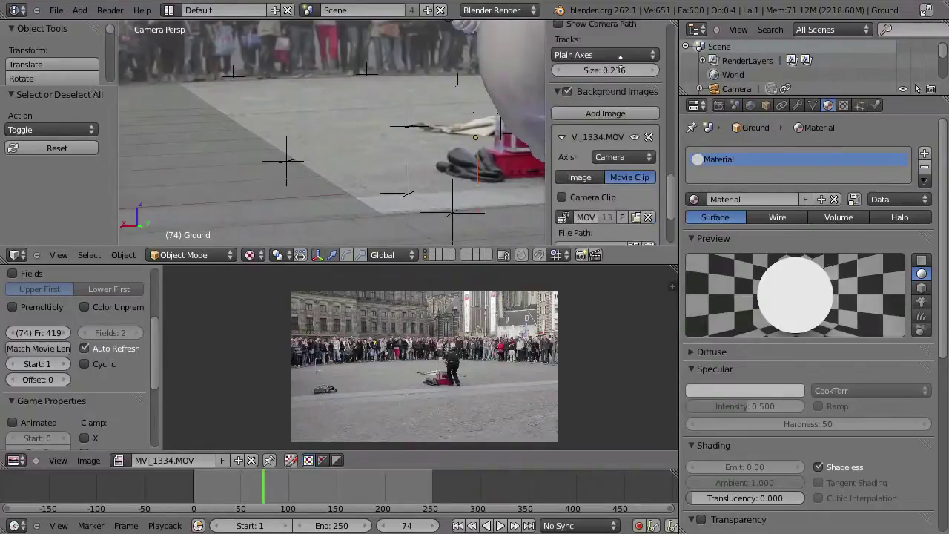
pyautogui.scroll(-2, 569, 212)
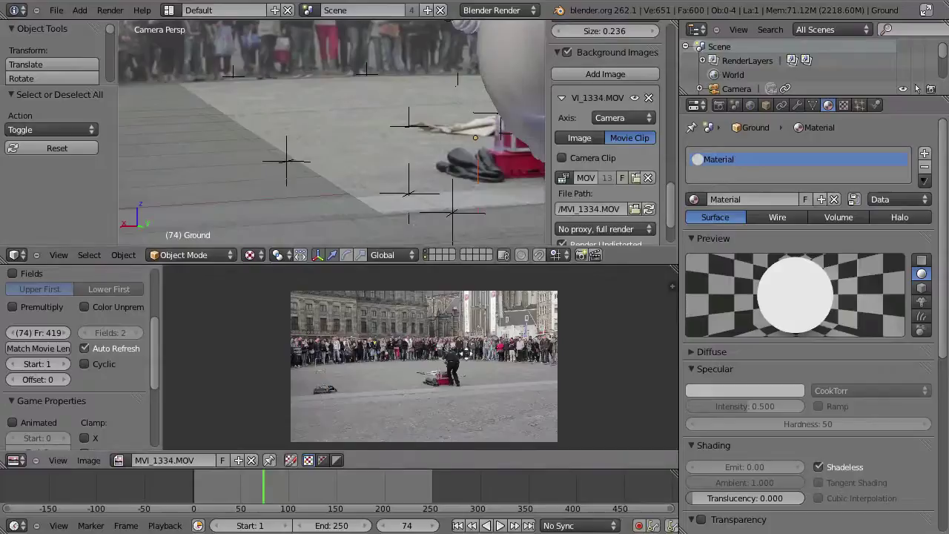
pyautogui.scroll(2, 434, 380)
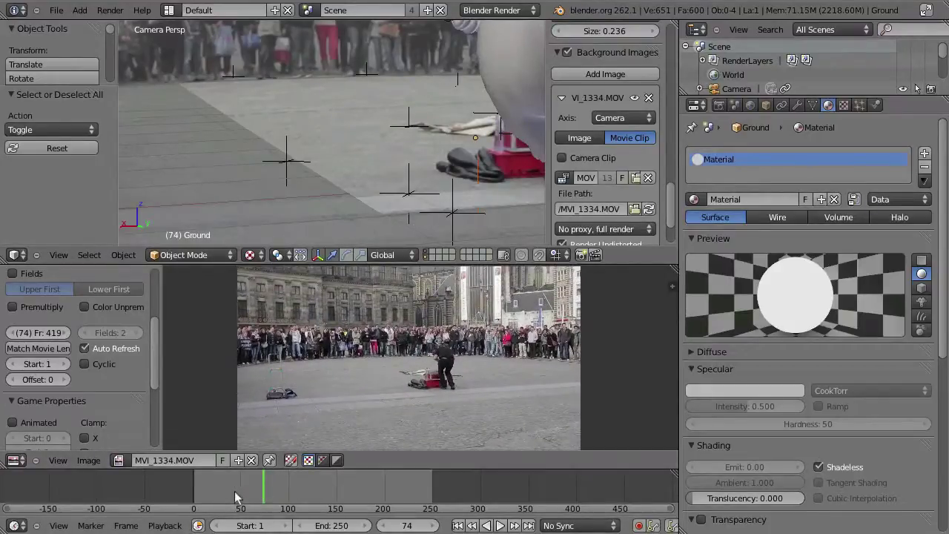
pyautogui.moveTo(236, 497); pyautogui.dragTo(210, 498)
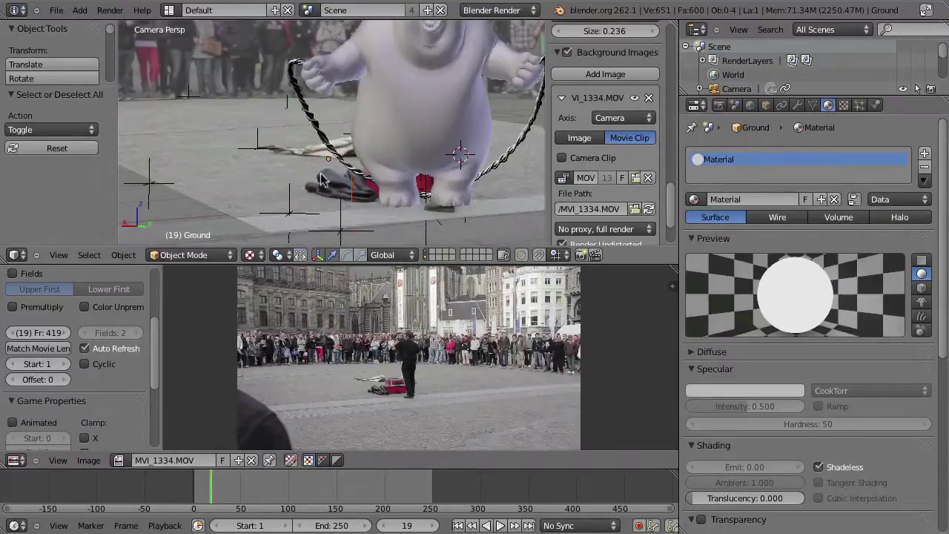
pyautogui.scroll(-3, 566, 202)
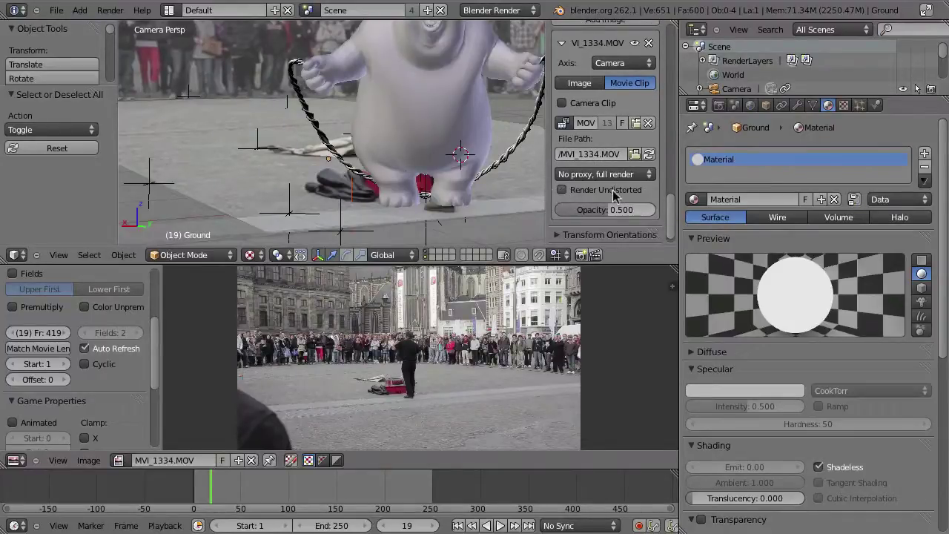
pyautogui.scroll(-1, 610, 195)
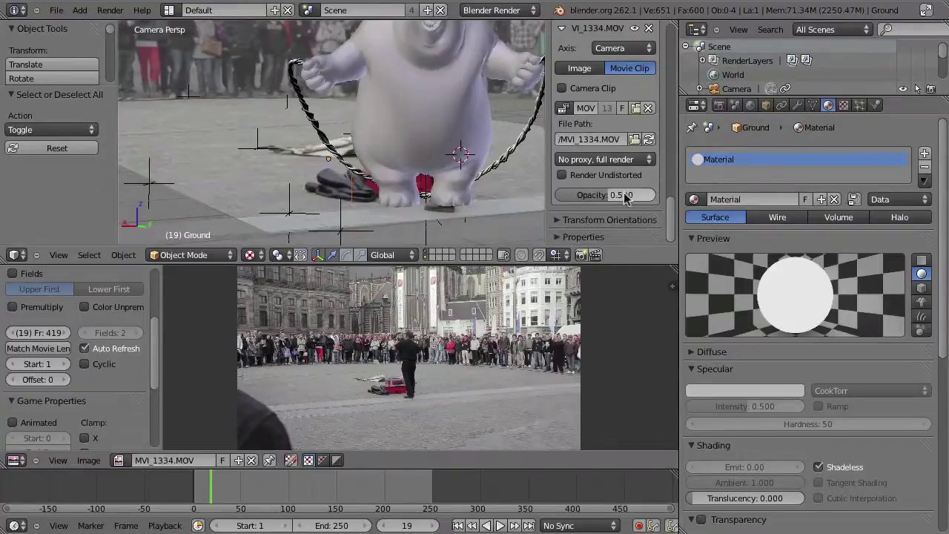
pyautogui.moveTo(626, 196); pyautogui.dragTo(693, 191)
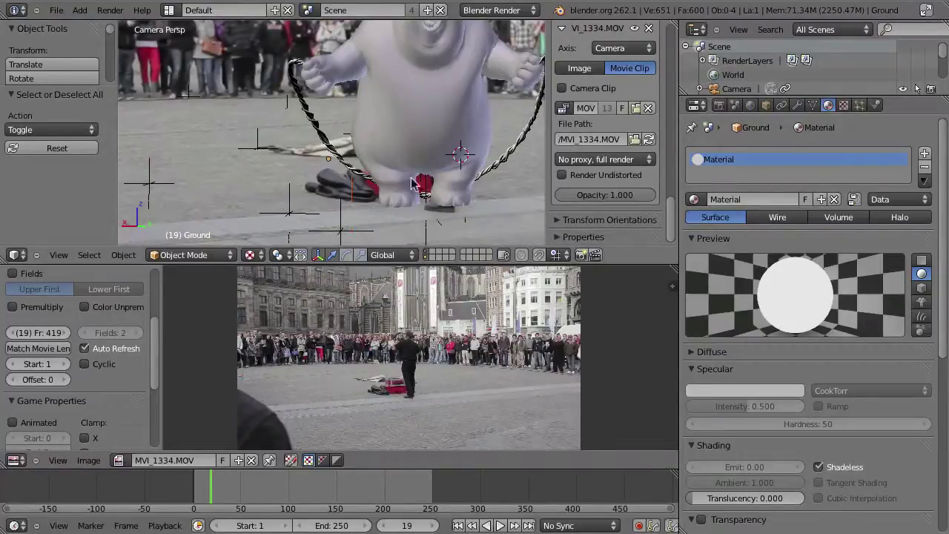
pyautogui.hotkey('ctrl', 'Up')
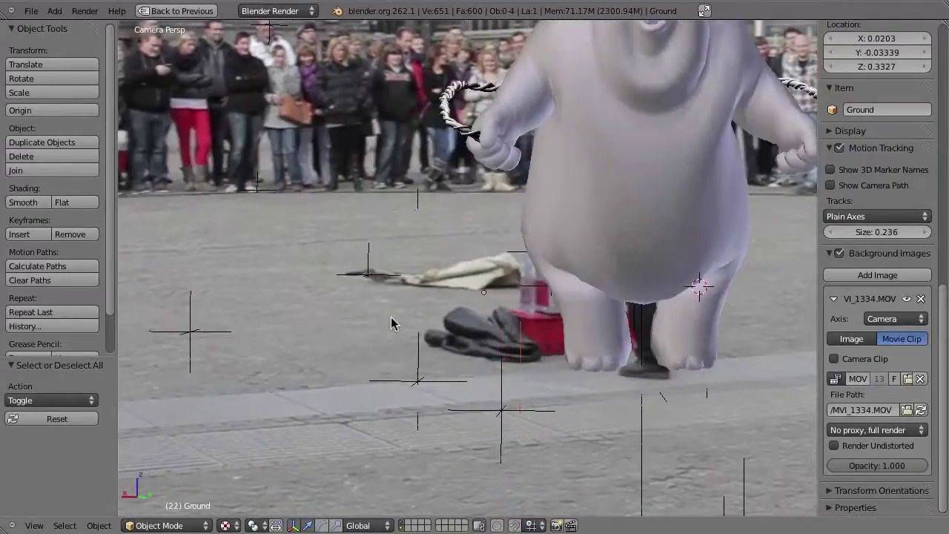
# - Restore the multi-pane layout, enlarge the 3D view, and step back a few frames
pyautogui.hotkey('ctrl', 'Up')
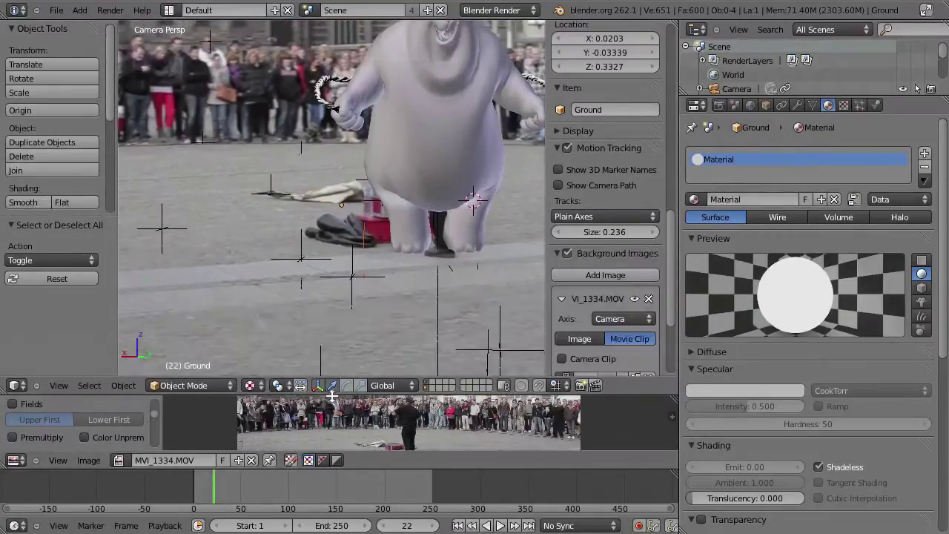
pyautogui.moveTo(348, 264); pyautogui.dragTo(348, 380)
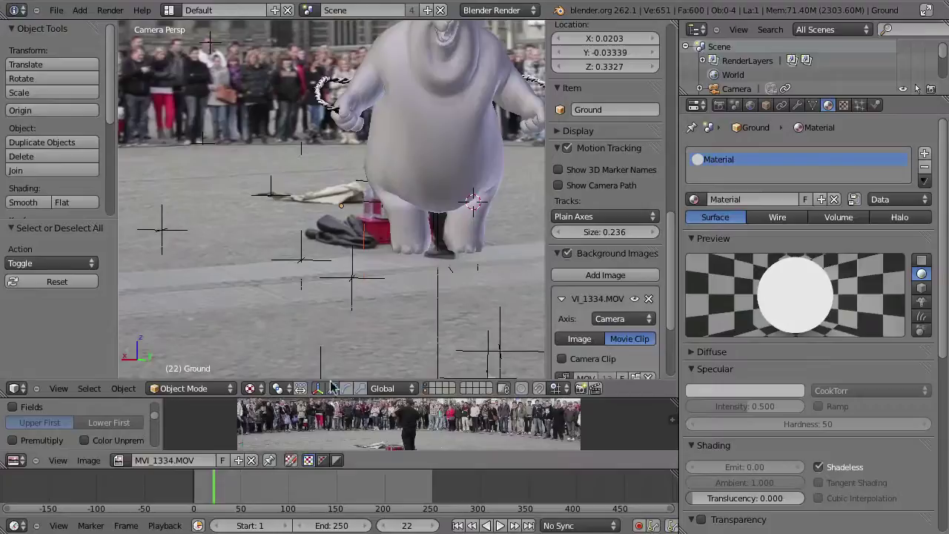
pyautogui.keyDown('shift'); pyautogui.moveTo(341, 356); pyautogui.dragTo(351, 302, button='middle'); pyautogui.keyUp('shift')
pyautogui.press('Left')
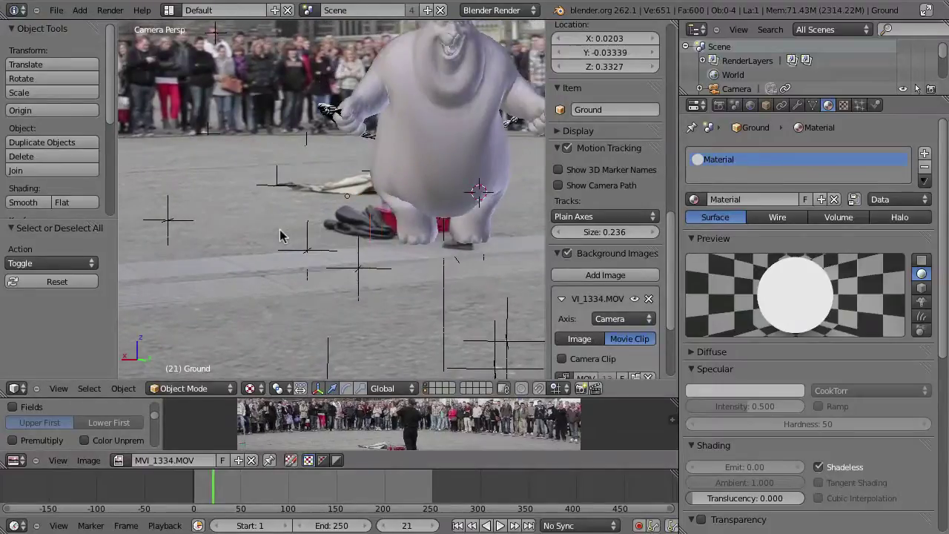
pyautogui.keyDown('shift'); pyautogui.moveTo(204, 310); pyautogui.dragTo(330, 309, button='middle'); pyautogui.keyUp('shift')
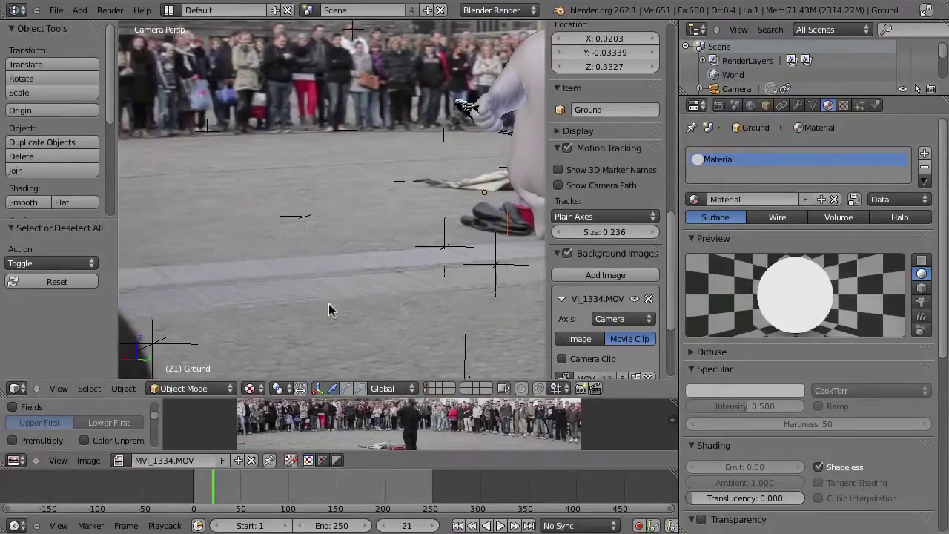
pyautogui.press('Left')
pyautogui.press('Left')
pyautogui.press('Left')
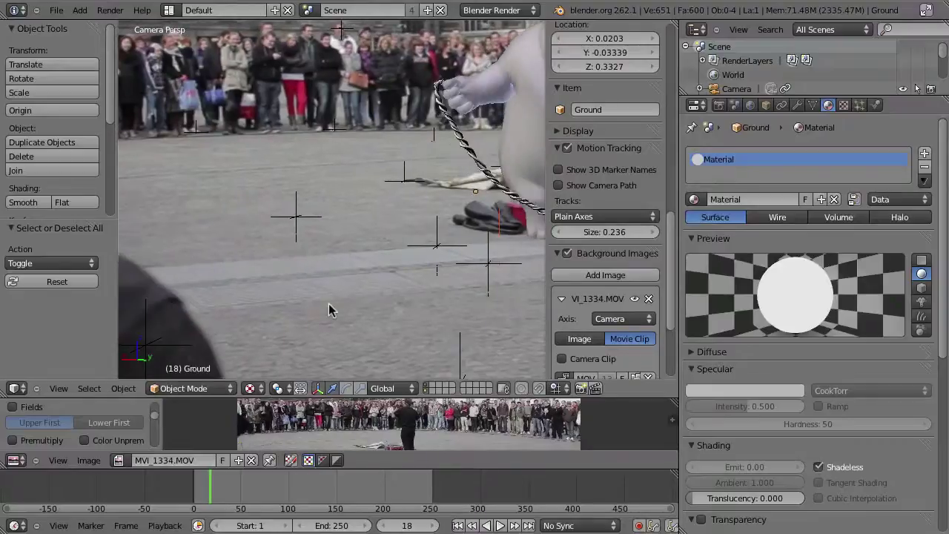
pyautogui.press('Left')
pyautogui.press('Left')
pyautogui.press('Left')
pyautogui.press('Left')
pyautogui.press('Left')
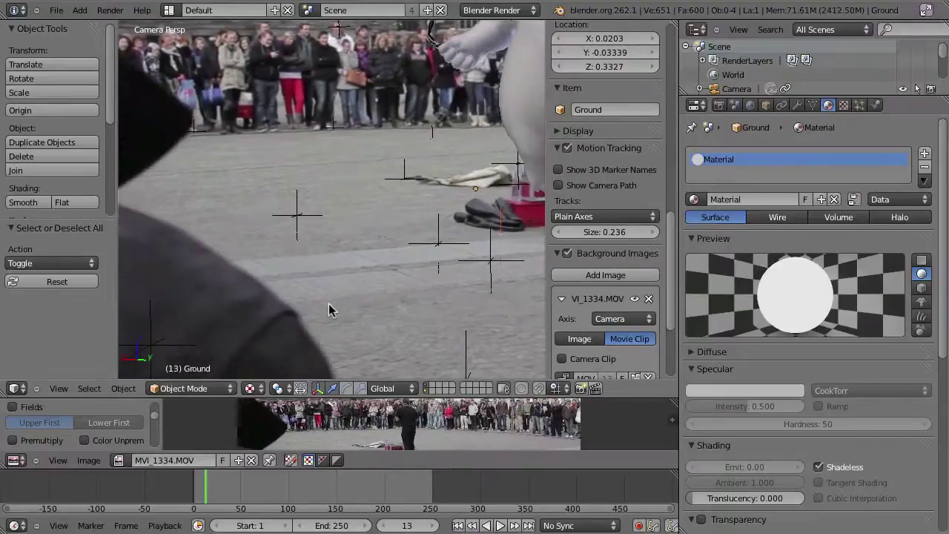
# - Orbit around the Ground plane and bunny, then return to the camera view
pyautogui.moveTo(336, 199); pyautogui.dragTo(275, 232, button='middle')
pyautogui.scroll(4, 333, 255)
pyautogui.moveTo(356, 262)
pyautogui.mouseDown(button='middle')
pyautogui.moveTo(318, 277)
pyautogui.moveTo(321, 306)
pyautogui.moveTo(343, 256)
pyautogui.moveTo(415, 262)
pyautogui.moveTo(430, 303)
pyautogui.moveTo(369, 257)
pyautogui.moveTo(381, 222)
pyautogui.moveTo(346, 212)
pyautogui.moveTo(458, 179)
pyautogui.moveTo(419, 193)
pyautogui.moveTo(292, 125)
pyautogui.moveTo(415, 233)
pyautogui.moveTo(402, 212)
pyautogui.moveTo(380, 250)
pyautogui.moveTo(370, 224)
pyautogui.moveTo(356, 350)
pyautogui.moveTo(335, 279)
pyautogui.moveTo(339, 250)
pyautogui.moveTo(342, 300)
pyautogui.moveTo(335, 238)
pyautogui.moveTo(325, 258)
pyautogui.moveTo(337, 285)
pyautogui.moveTo(343, 256)
pyautogui.moveTo(276, 196)
pyautogui.mouseUp(button='middle')
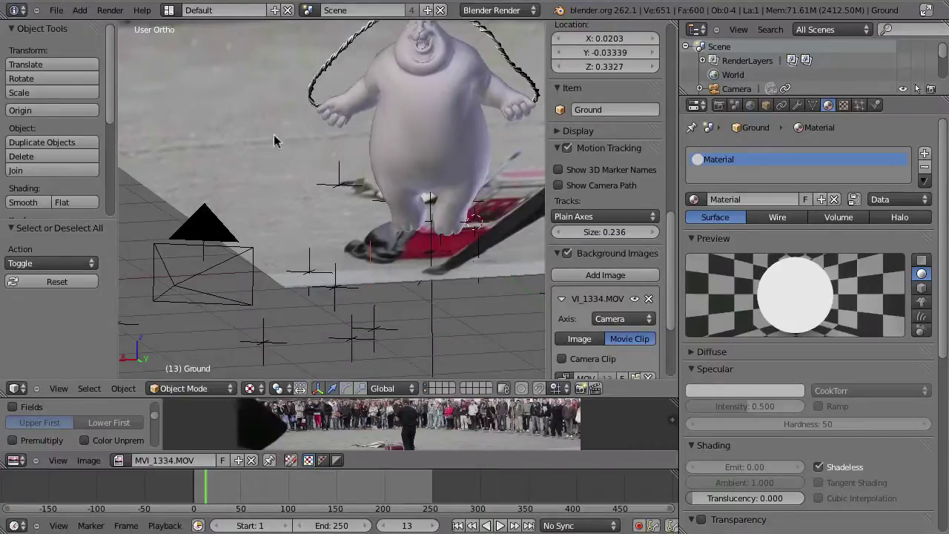
pyautogui.moveTo(339, 191); pyautogui.dragTo(338, 180, button='middle')
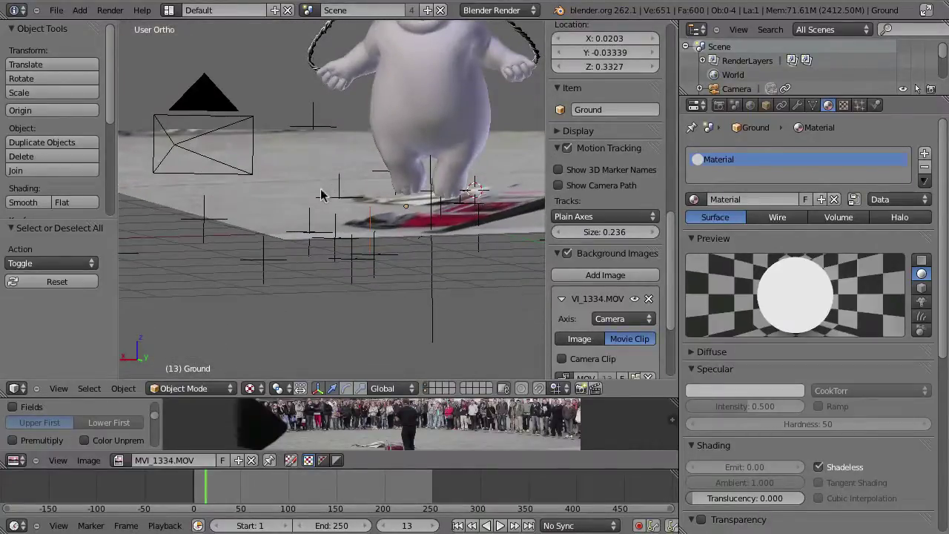
pyautogui.press('KP_0')
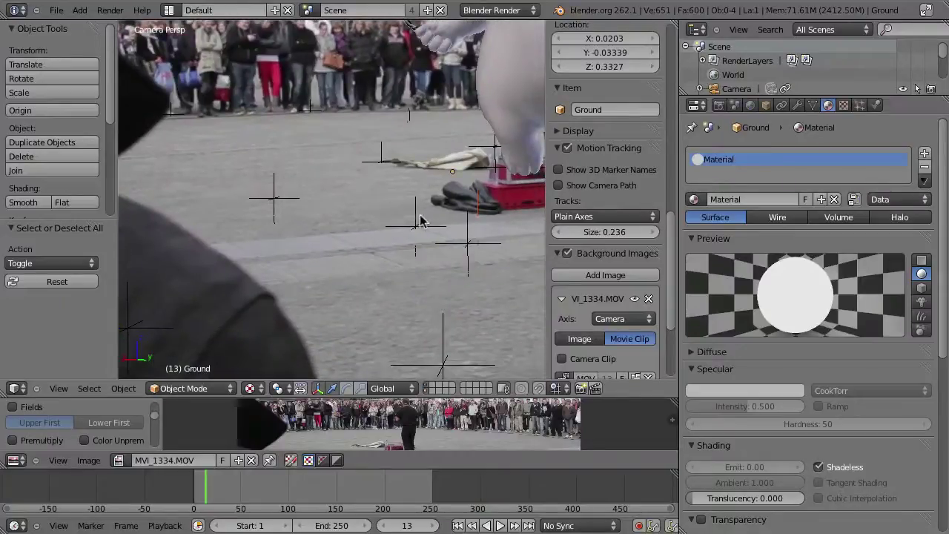
# - Step through frames to settle on frame 18 and enlarge the clip preview area
pyautogui.keyDown('shift'); pyautogui.moveTo(469, 233); pyautogui.dragTo(366, 226, button='middle'); pyautogui.keyUp('shift')
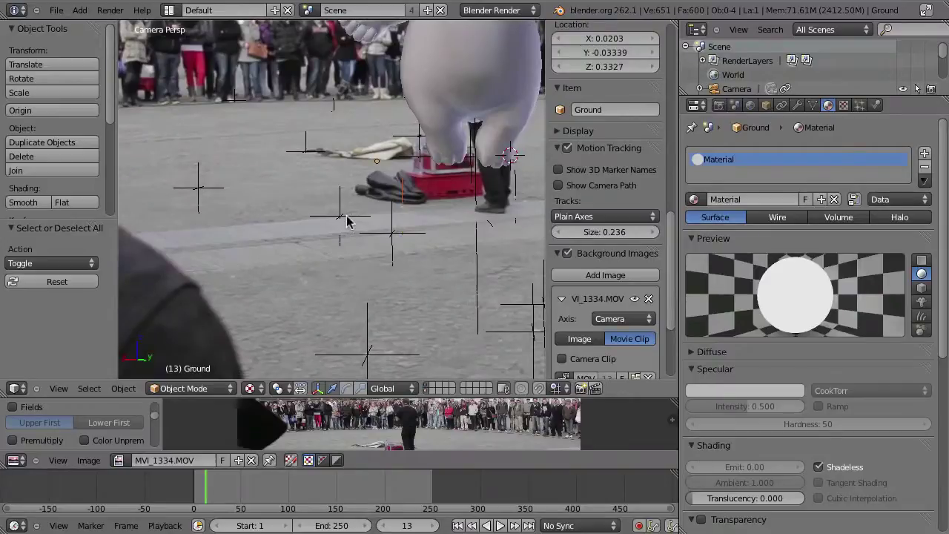
pyautogui.press('Right')
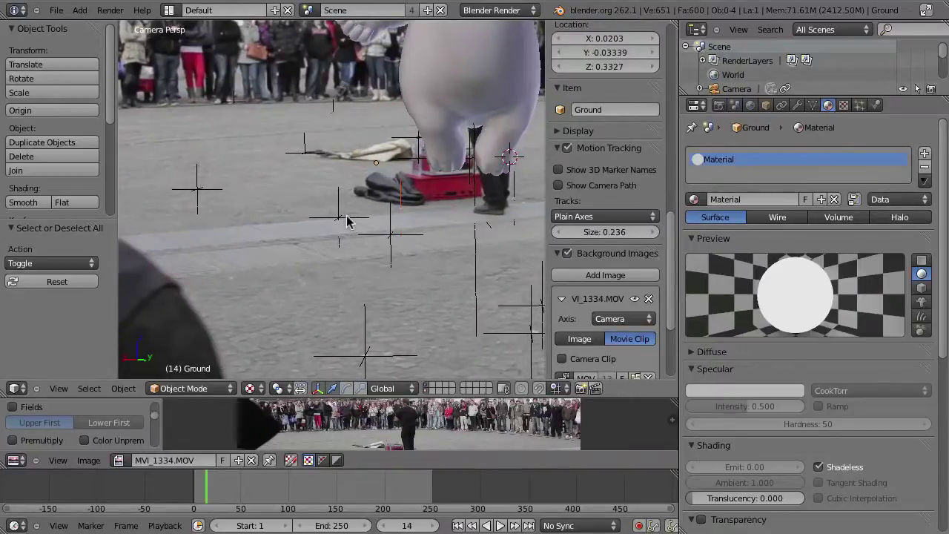
pyautogui.press('Right')
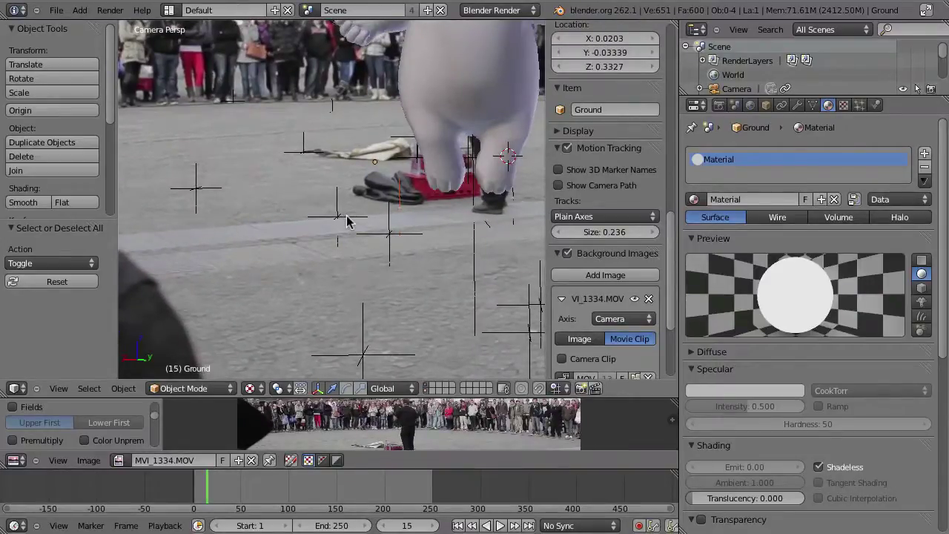
pyautogui.press('Right')
pyautogui.press('Right')
pyautogui.press('Right')
pyautogui.press('Right')
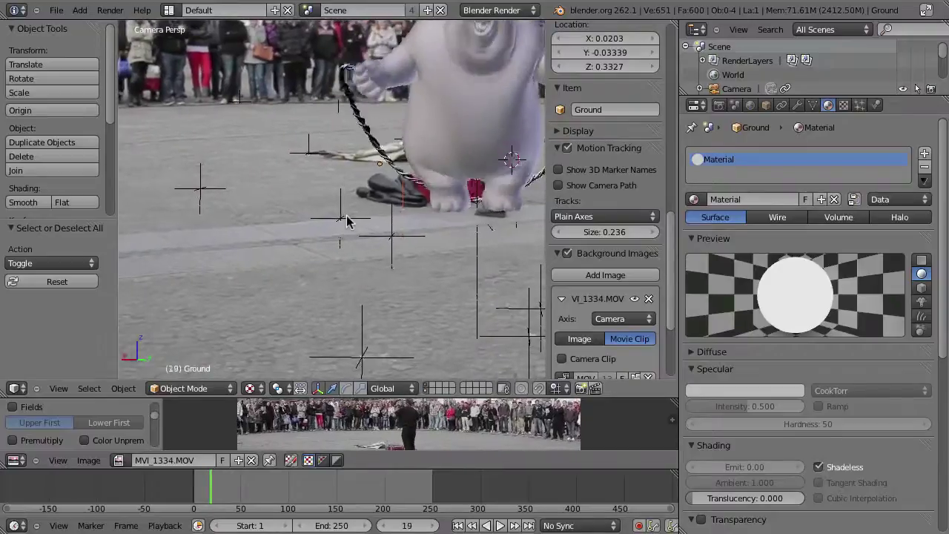
pyautogui.press('Left')
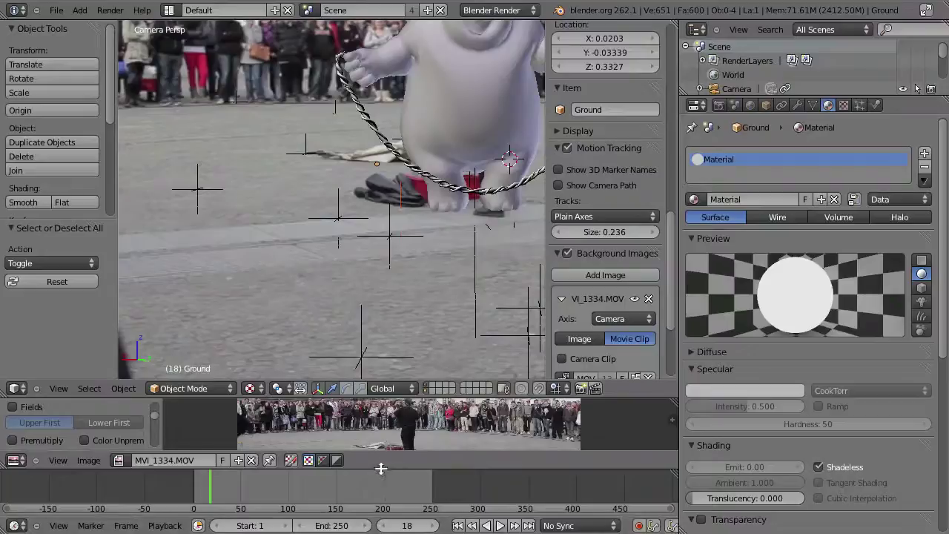
pyautogui.moveTo(380, 468); pyautogui.dragTo(380, 495)
pyautogui.keyDown('ctrl'); pyautogui.moveTo(427, 454); pyautogui.dragTo(429, 441, button='middle'); pyautogui.keyUp('ctrl')
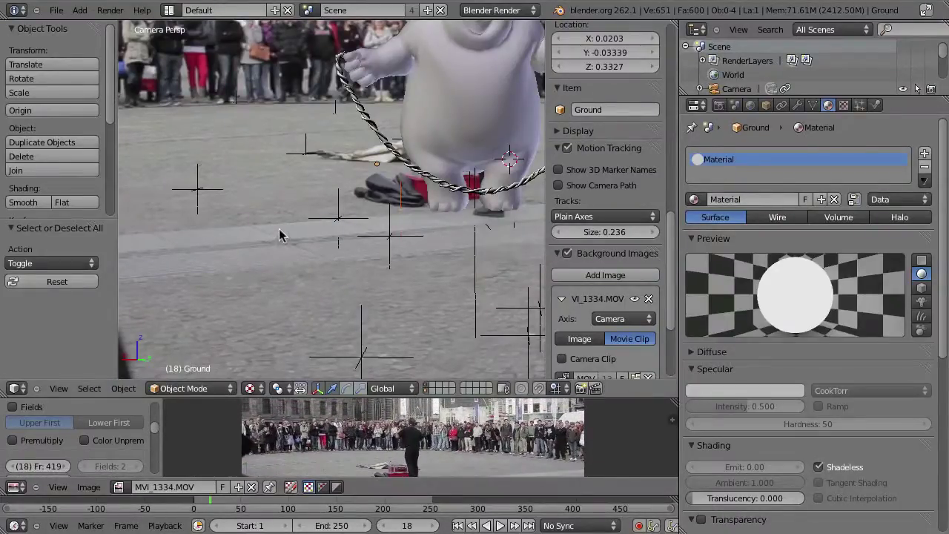
pyautogui.press('Tab')
pyautogui.press('Tab')
# - Activate the 'map' UV layer and briefly view its blank 2048×2048 image full screen
pyautogui.click(813, 106)
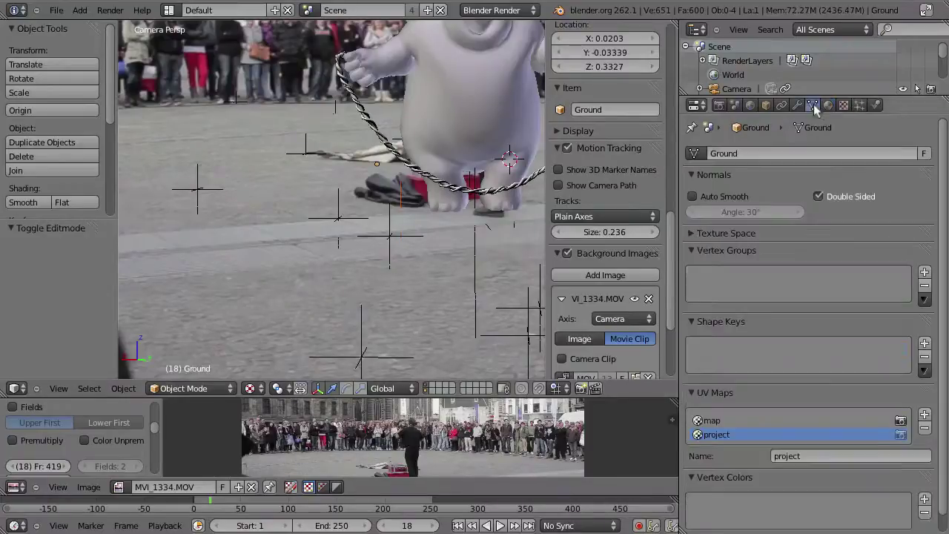
pyautogui.click(713, 421)
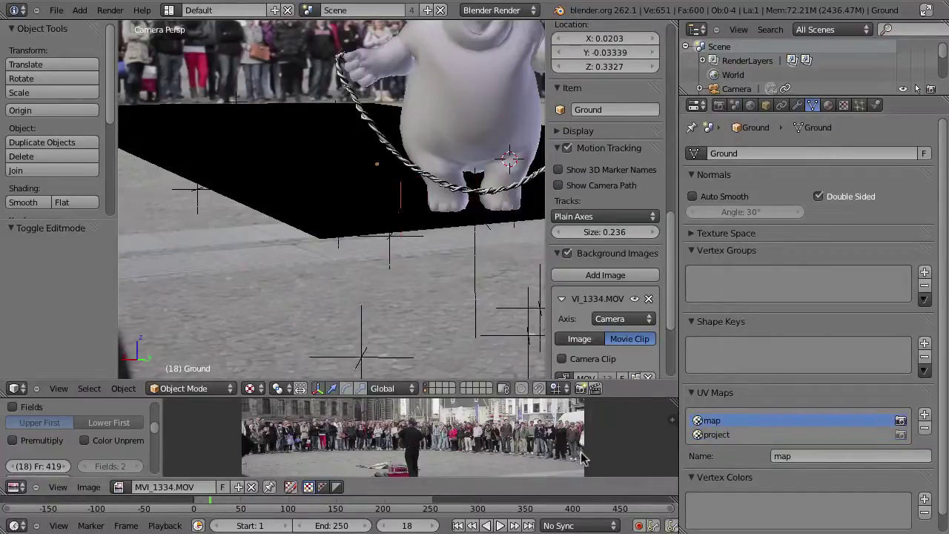
pyautogui.press('Tab')
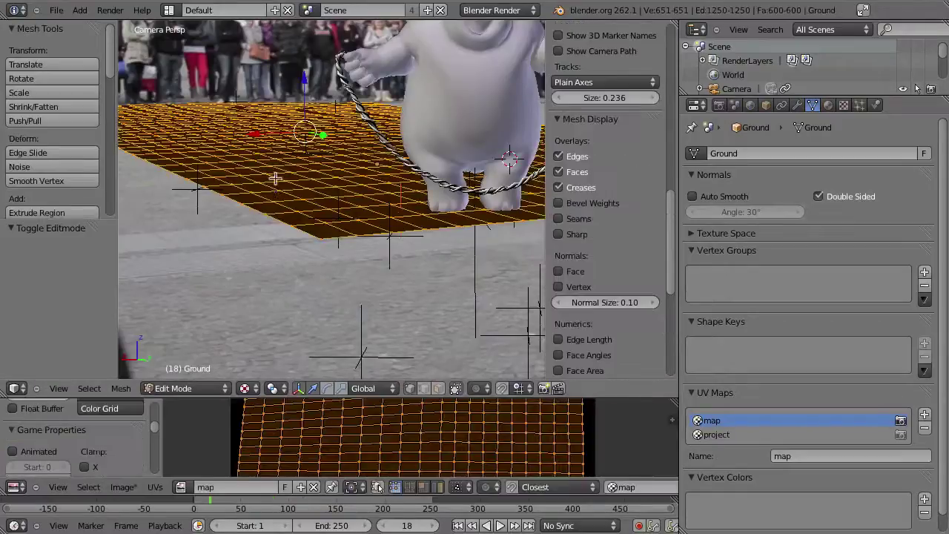
pyautogui.hotkey('ctrl', 'Up')
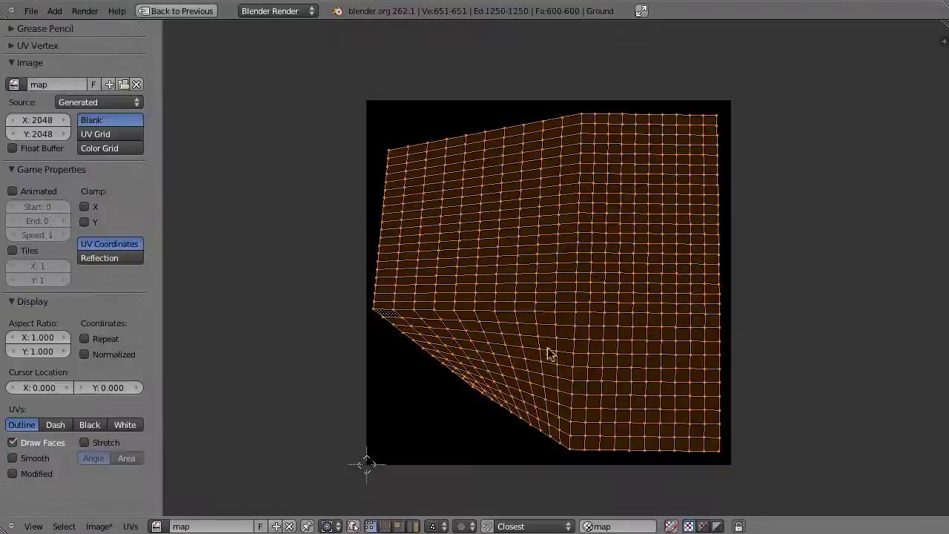
pyautogui.press('Tab')
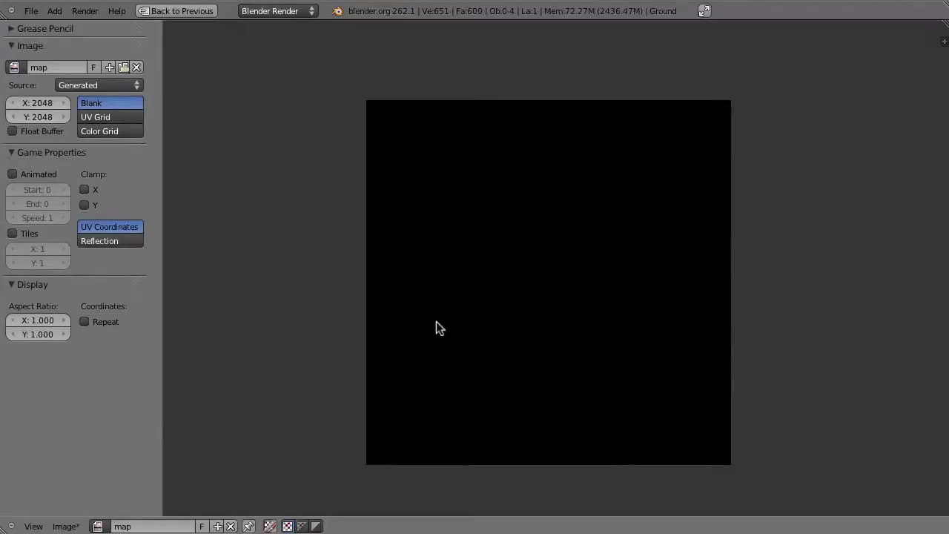
pyautogui.hotkey('ctrl', 'Up')
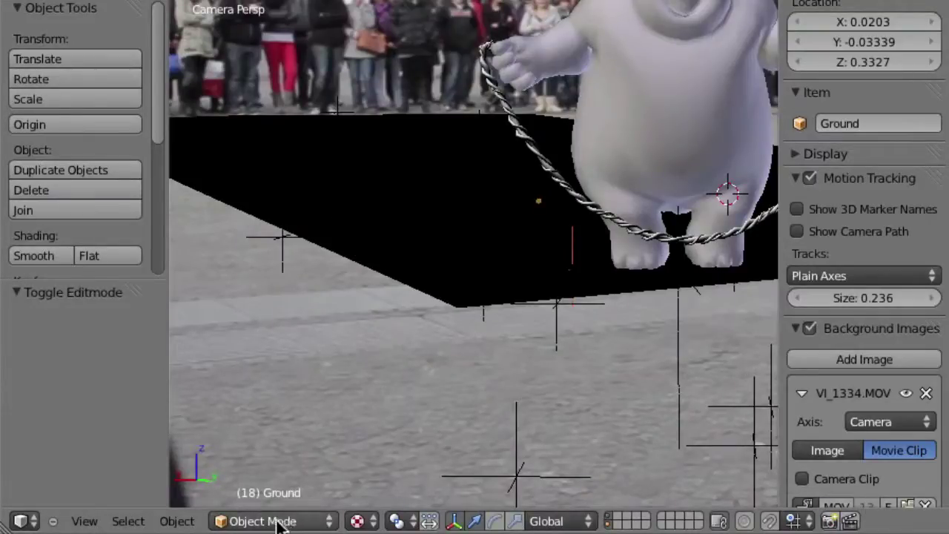
# - Switch the Ground plane to Texture Paint mode and undo a test stroke
pyautogui.click(306, 523)
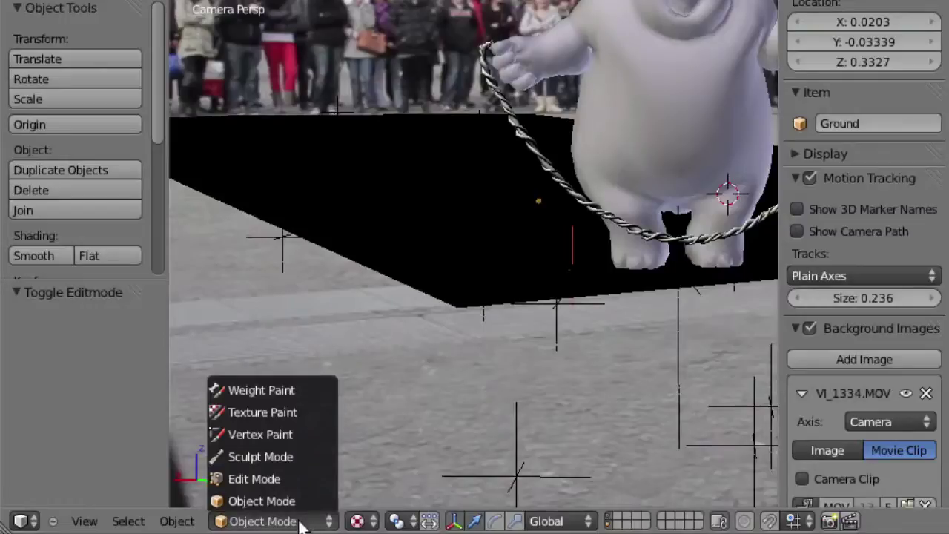
pyautogui.click(248, 412)
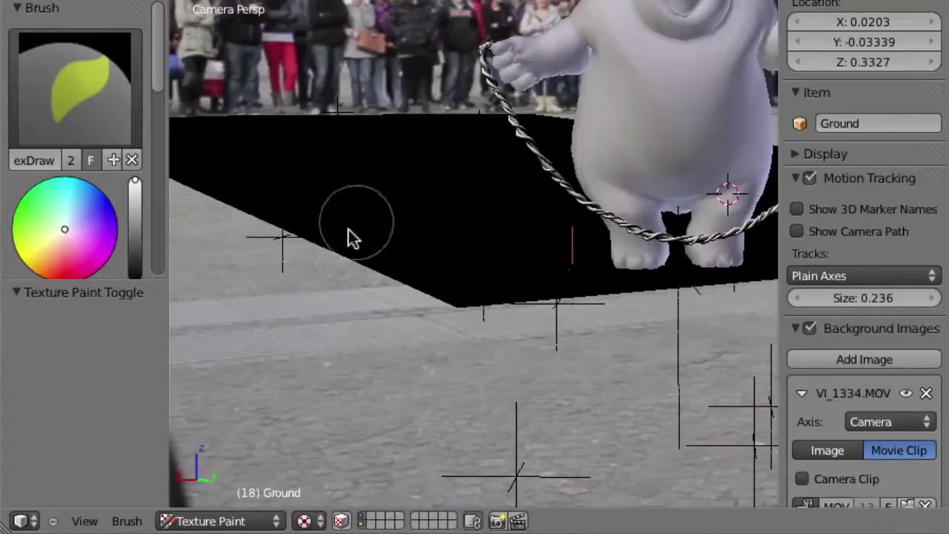
pyautogui.moveTo(366, 226)
pyautogui.mouseDown()
pyautogui.moveTo(417, 241)
pyautogui.moveTo(407, 234)
pyautogui.mouseUp()
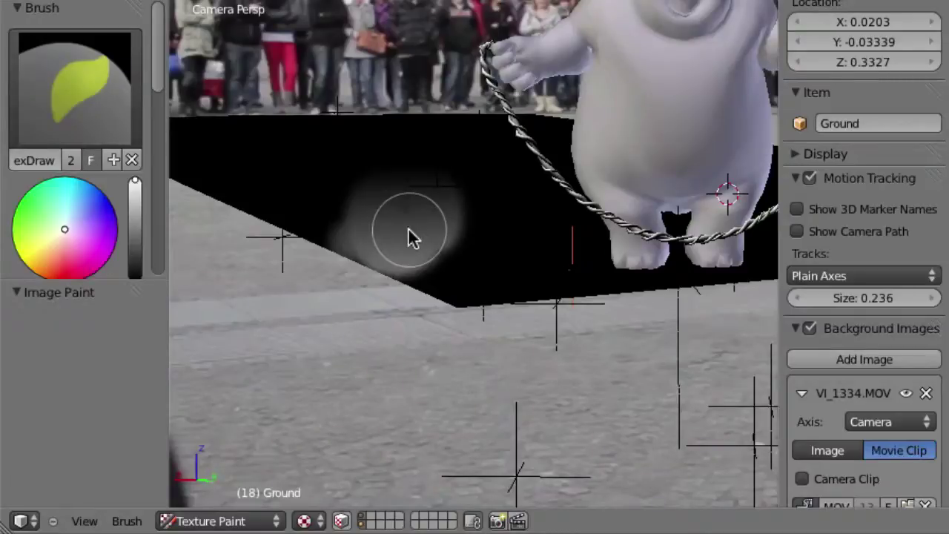
pyautogui.hotkey('ctrl', 'z')
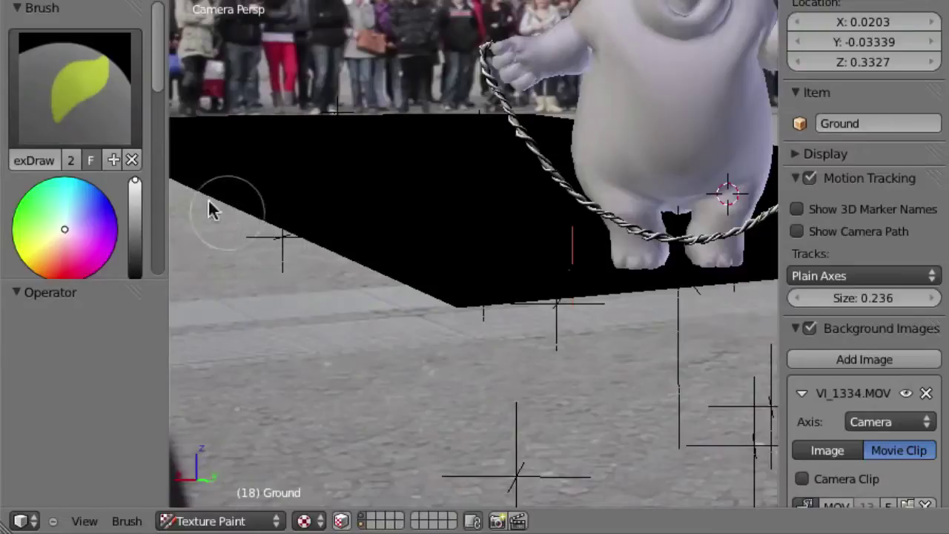
# - Select the Clone brush and raise its strength from 0.700 to 1.000
pyautogui.click(63, 92)
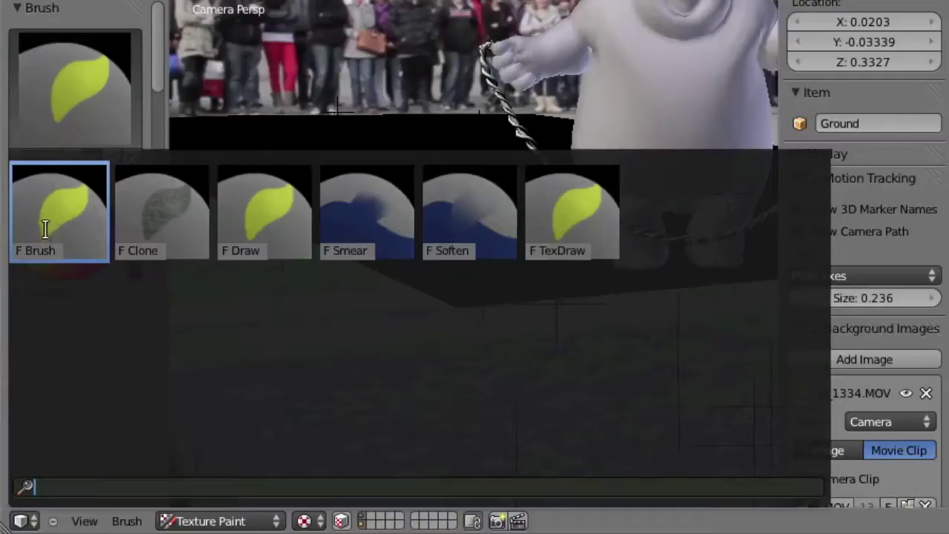
pyautogui.click(171, 209)
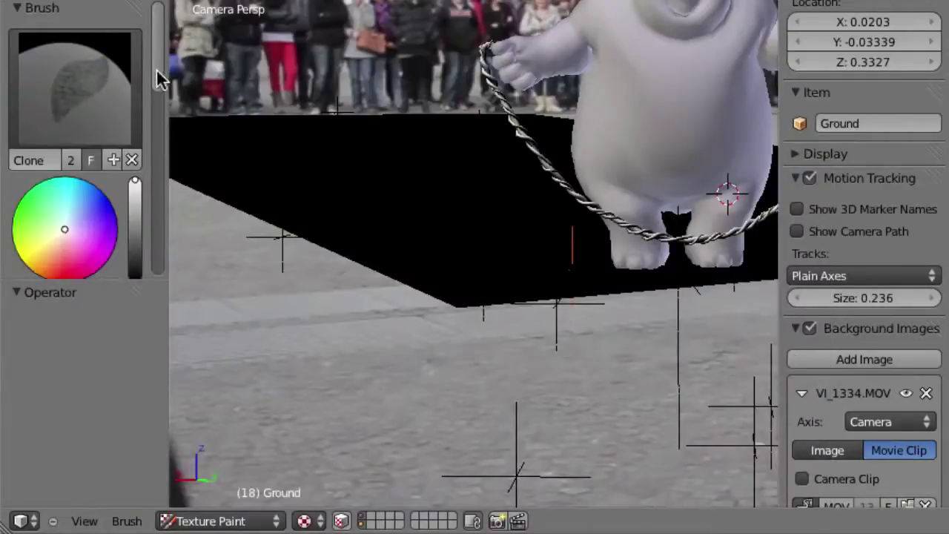
pyautogui.moveTo(155, 68); pyautogui.dragTo(160, 87)
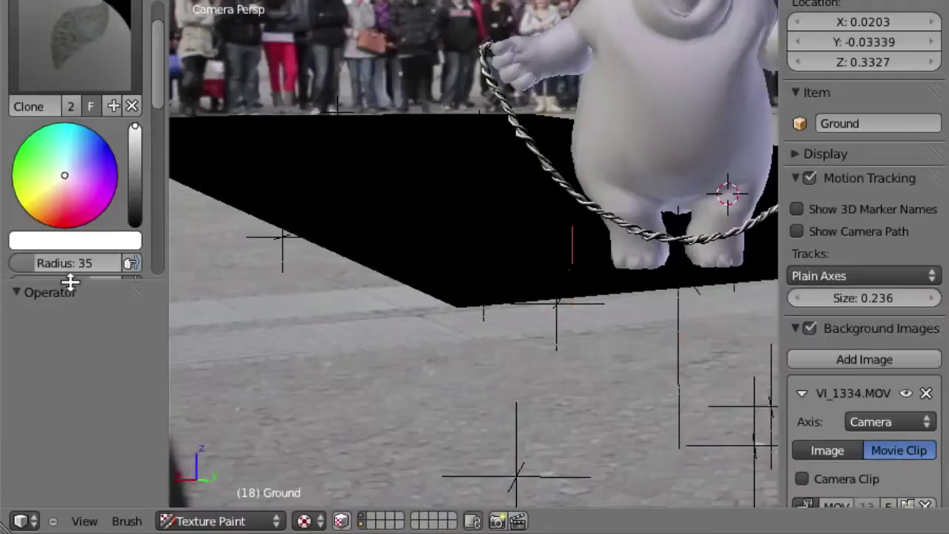
pyautogui.moveTo(71, 280); pyautogui.dragTo(74, 433)
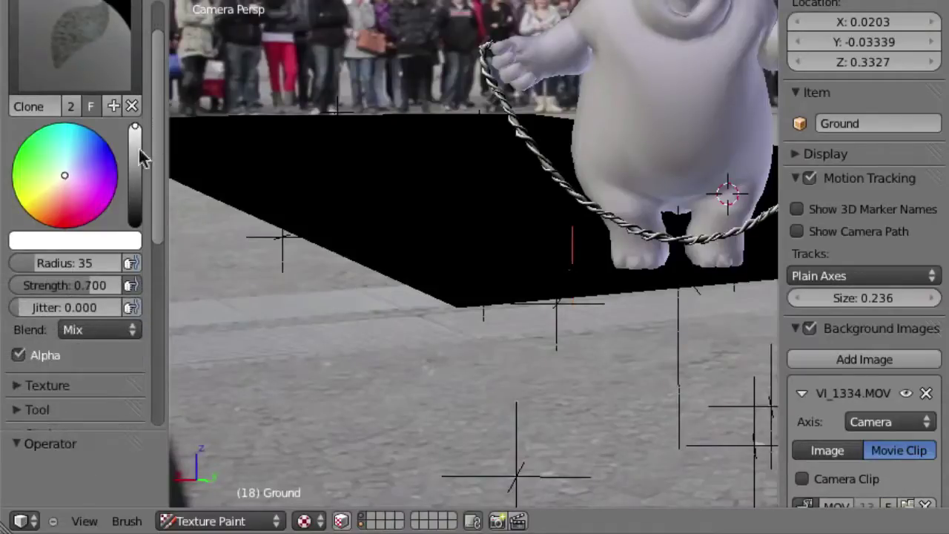
pyautogui.moveTo(159, 59); pyautogui.dragTo(159, 127)
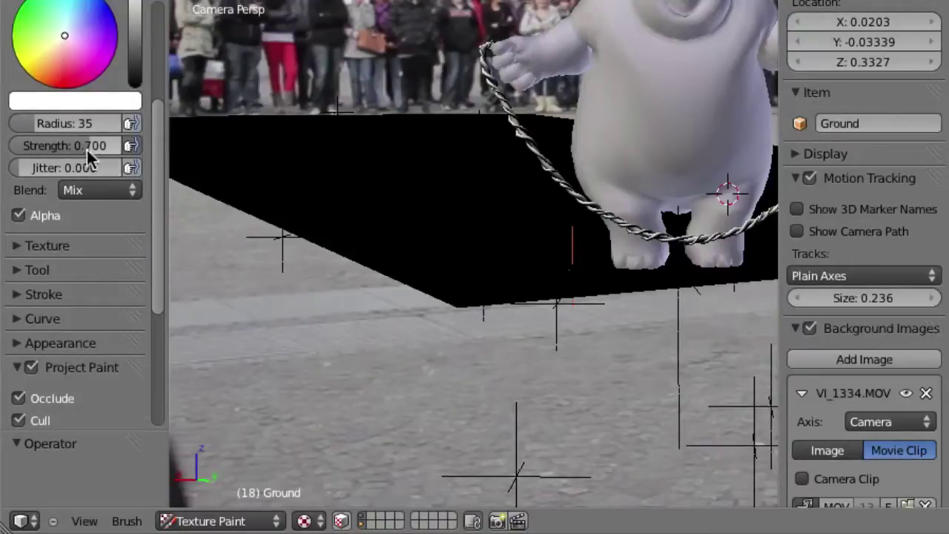
pyautogui.moveTo(76, 149); pyautogui.dragTo(252, 129)
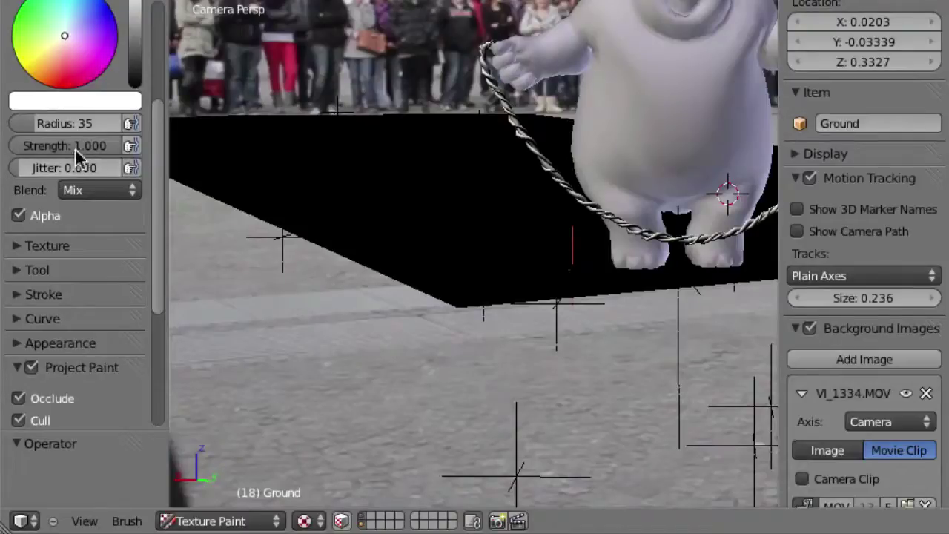
pyautogui.moveTo(157, 163); pyautogui.dragTo(155, 288)
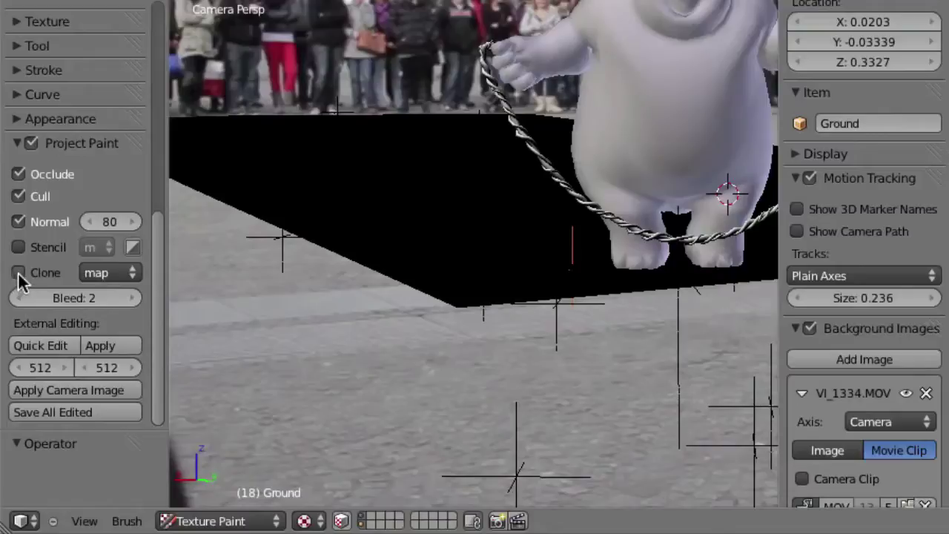
# - Use the 'project' UV map as clone source and paint footage pavement over the black ground
pyautogui.click(111, 273)
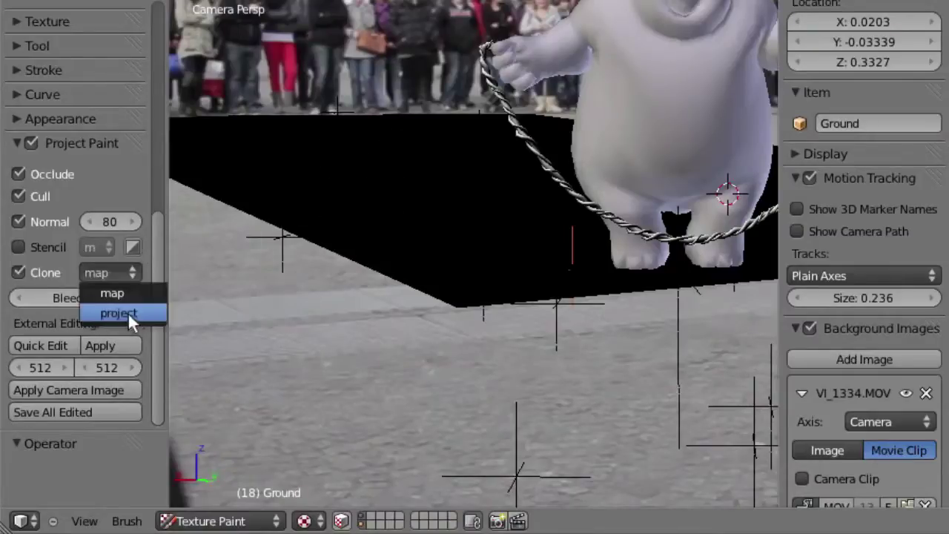
pyautogui.click(124, 313)
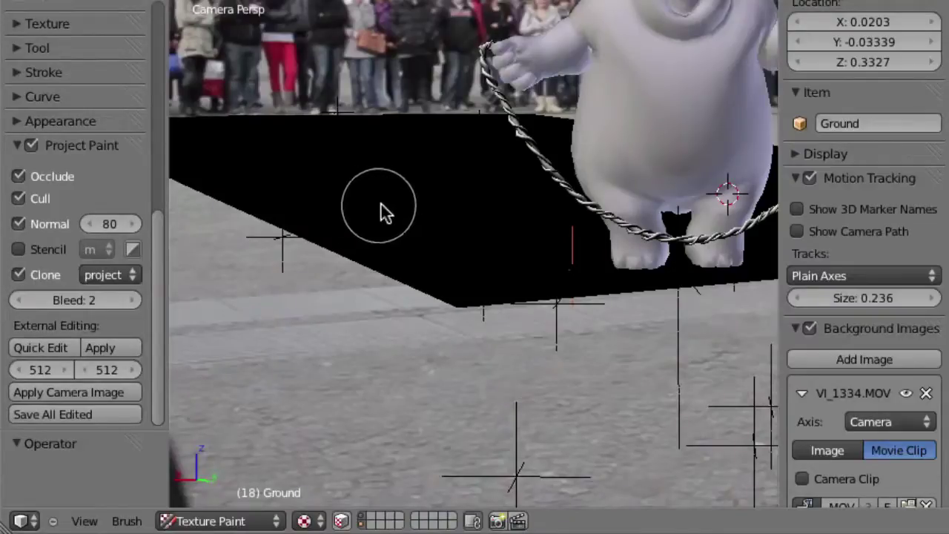
pyautogui.moveTo(383, 212); pyautogui.dragTo(372, 241)
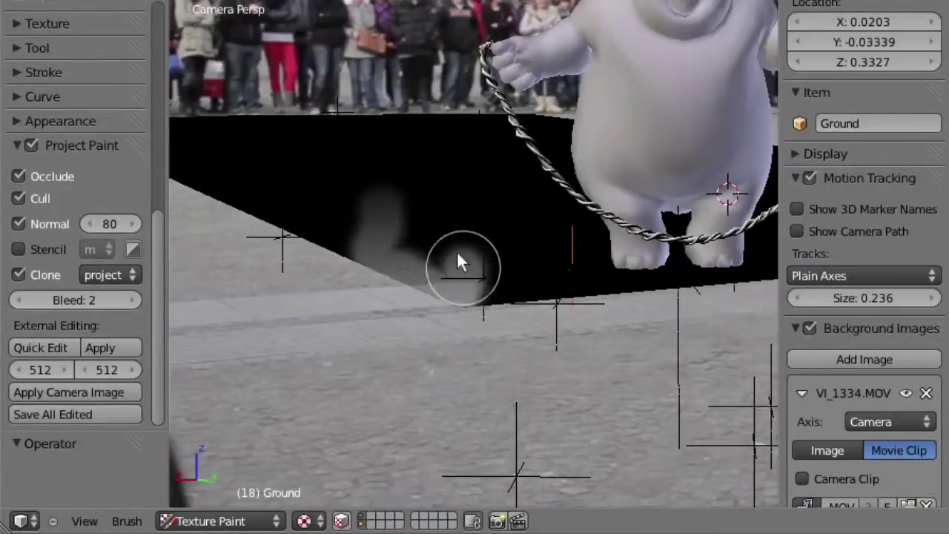
pyautogui.moveTo(457, 254); pyautogui.dragTo(396, 232)
pyautogui.moveTo(413, 280)
pyautogui.mouseDown()
pyautogui.moveTo(461, 297)
pyautogui.moveTo(423, 271)
pyautogui.mouseUp()
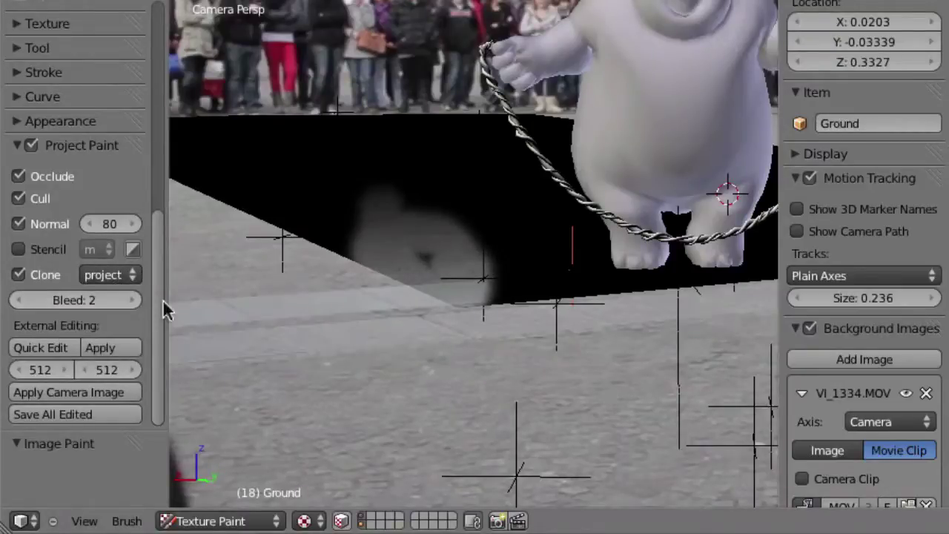
pyautogui.moveTo(472, 248)
pyautogui.mouseDown()
pyautogui.moveTo(439, 259)
pyautogui.moveTo(425, 208)
pyautogui.moveTo(356, 202)
pyautogui.moveTo(370, 259)
pyautogui.mouseUp()
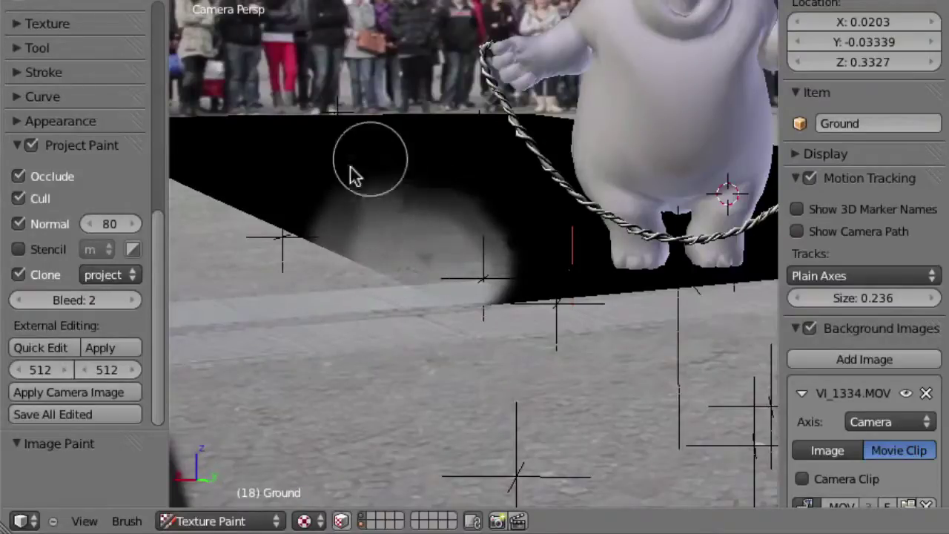
pyautogui.moveTo(459, 181)
pyautogui.mouseDown()
pyautogui.moveTo(418, 180)
pyautogui.moveTo(387, 163)
pyautogui.moveTo(417, 191)
pyautogui.moveTo(407, 202)
pyautogui.mouseUp()
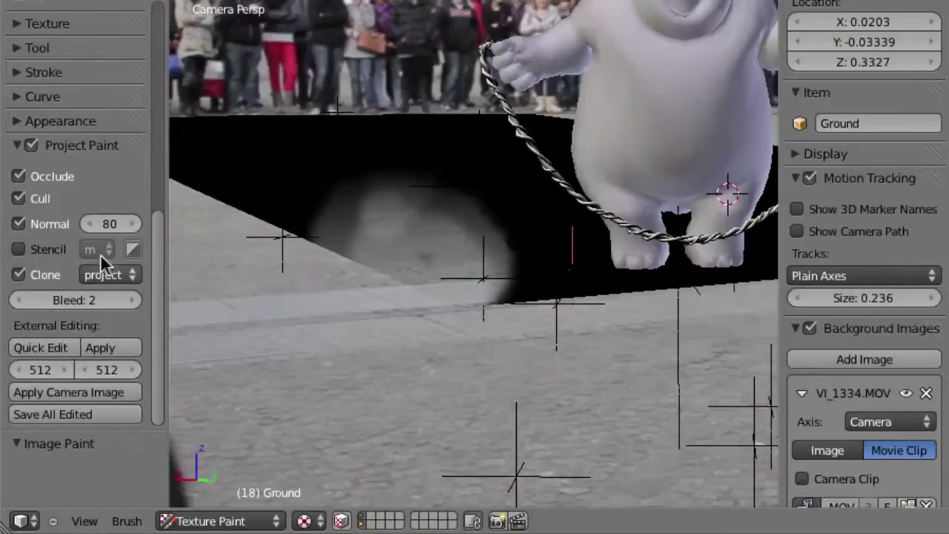
# - Disable Normal falloff and clone-paint the upper-left black ground area
pyautogui.click(18, 224)
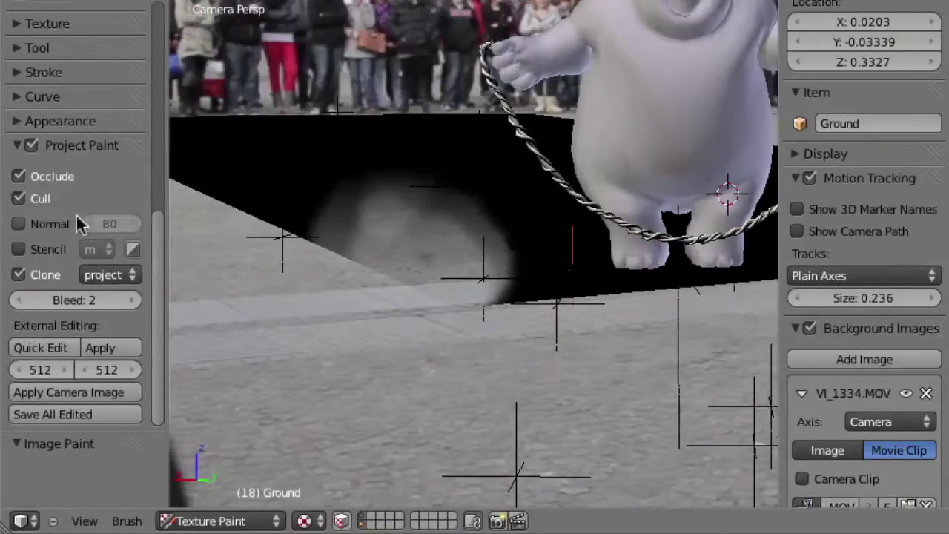
pyautogui.moveTo(441, 142)
pyautogui.mouseDown()
pyautogui.moveTo(374, 164)
pyautogui.moveTo(269, 228)
pyautogui.moveTo(376, 190)
pyautogui.moveTo(376, 205)
pyautogui.moveTo(415, 201)
pyautogui.moveTo(415, 346)
pyautogui.moveTo(508, 262)
pyautogui.moveTo(413, 212)
pyautogui.moveTo(383, 163)
pyautogui.moveTo(198, 150)
pyautogui.moveTo(358, 216)
pyautogui.mouseUp()
pyautogui.keyDown('shift'); pyautogui.moveTo(358, 217); pyautogui.dragTo(434, 214, button='middle'); pyautogui.keyUp('shift')
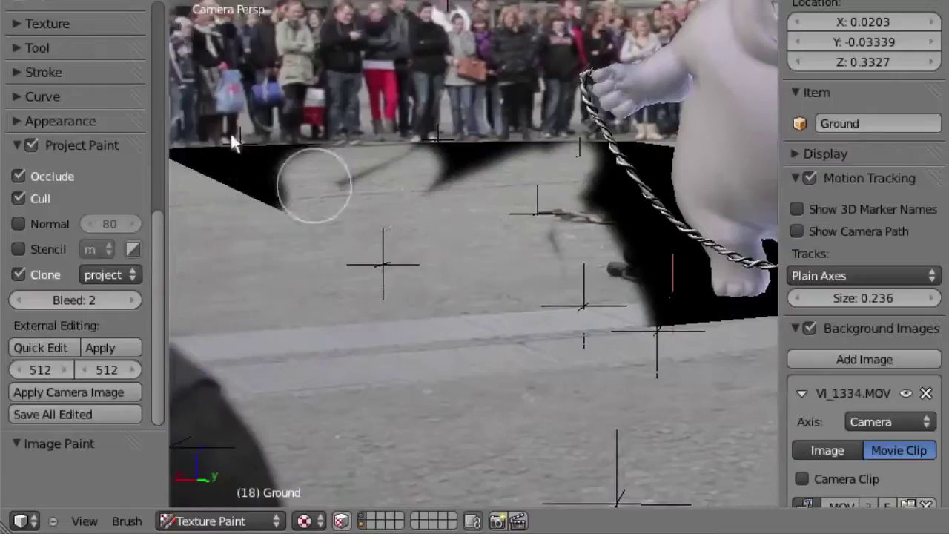
pyautogui.moveTo(232, 143); pyautogui.dragTo(398, 224)
pyautogui.moveTo(398, 225)
pyautogui.mouseDown(button='middle')
pyautogui.moveTo(408, 218)
pyautogui.moveTo(401, 322)
pyautogui.moveTo(603, 364)
pyautogui.moveTo(290, 133)
pyautogui.mouseUp(button='middle')
# - Clone-paint the dark top strip and the remaining black band, orbiting to reach them
pyautogui.moveTo(350, 160); pyautogui.dragTo(455, 67)
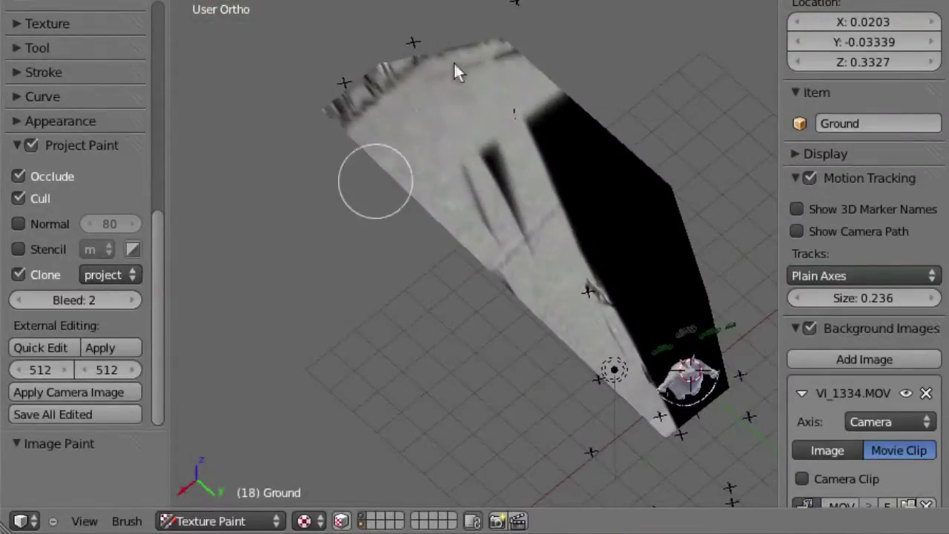
pyautogui.moveTo(536, 42)
pyautogui.mouseDown()
pyautogui.moveTo(477, 169)
pyautogui.moveTo(610, 144)
pyautogui.moveTo(627, 238)
pyautogui.mouseUp()
pyautogui.moveTo(627, 237); pyautogui.dragTo(511, 89, button='middle')
pyautogui.moveTo(511, 89); pyautogui.dragTo(452, 29)
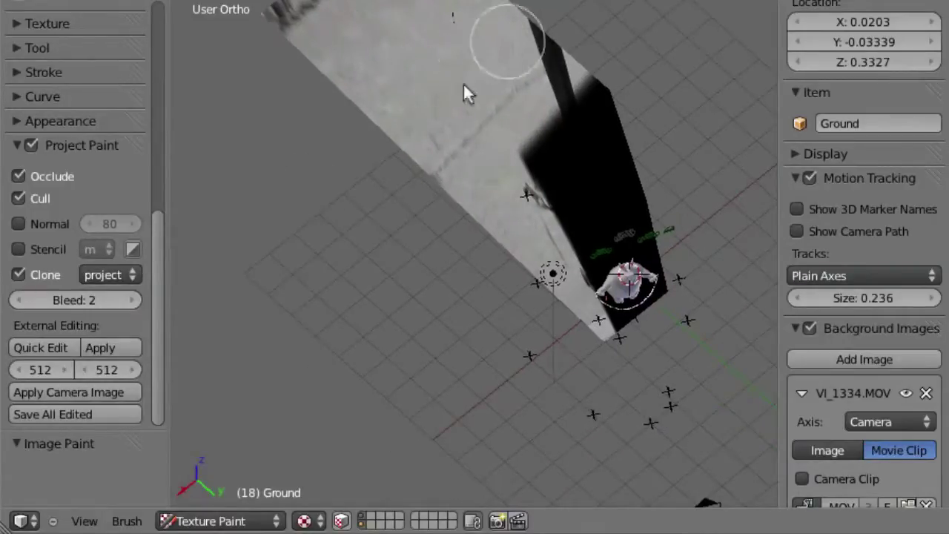
pyautogui.moveTo(464, 91); pyautogui.dragTo(492, 116, button='middle')
pyautogui.moveTo(551, 199); pyautogui.dragTo(603, 230, button='middle')
pyautogui.moveTo(604, 233)
pyautogui.mouseDown()
pyautogui.moveTo(563, 170)
pyautogui.moveTo(599, 286)
pyautogui.moveTo(688, 319)
pyautogui.moveTo(703, 356)
pyautogui.mouseUp()
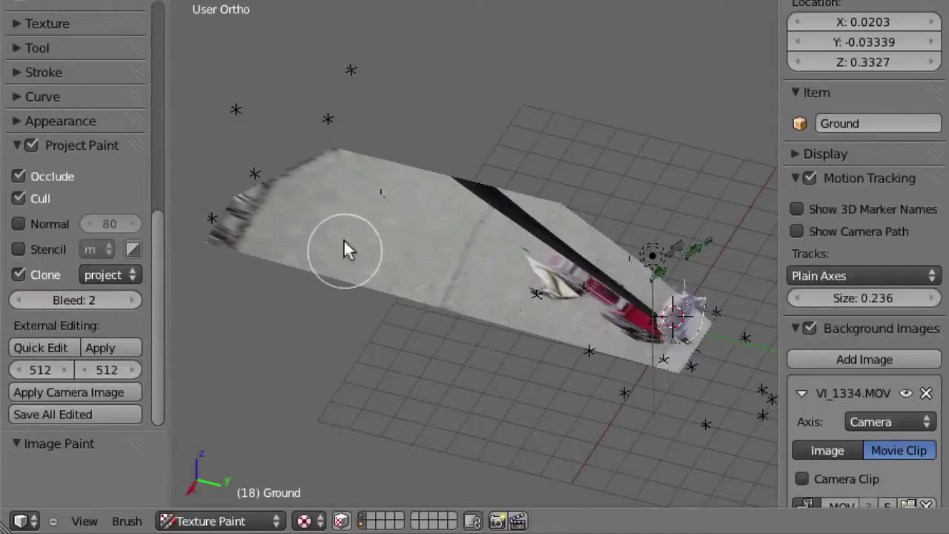
# - Return to the perspective camera view and toggle the background footage off and on to compare
pyautogui.press('KP_5')
pyautogui.press('KP_0')
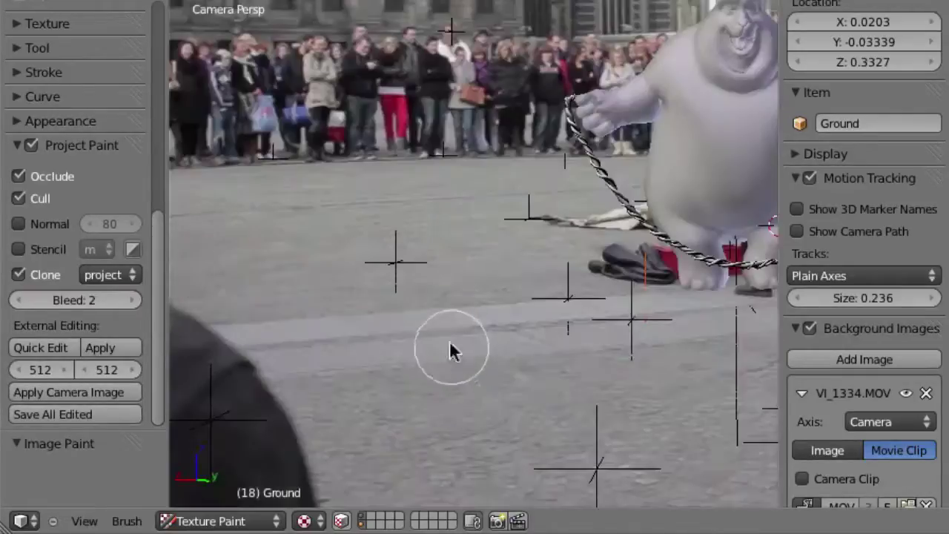
pyautogui.scroll(2, 335, 229)
pyautogui.scroll(2, 289, 261)
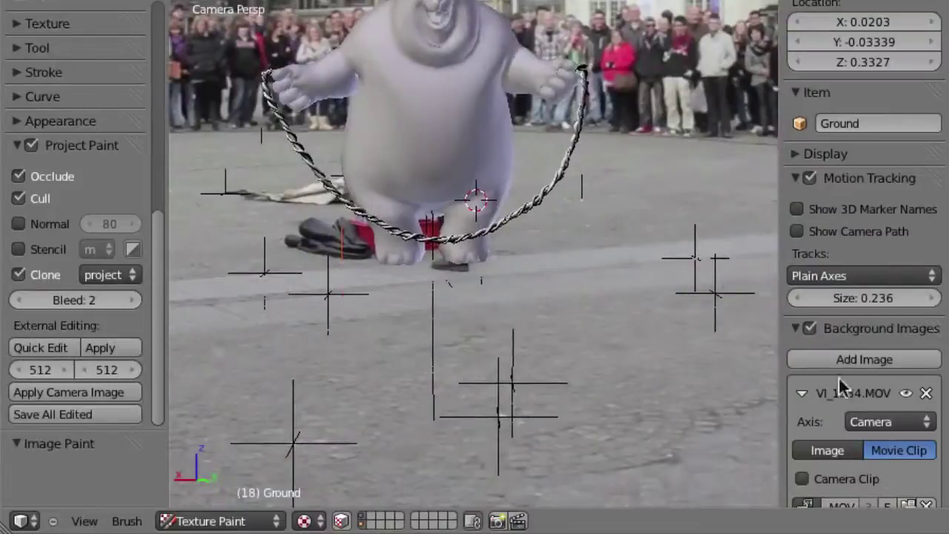
pyautogui.click(809, 328)
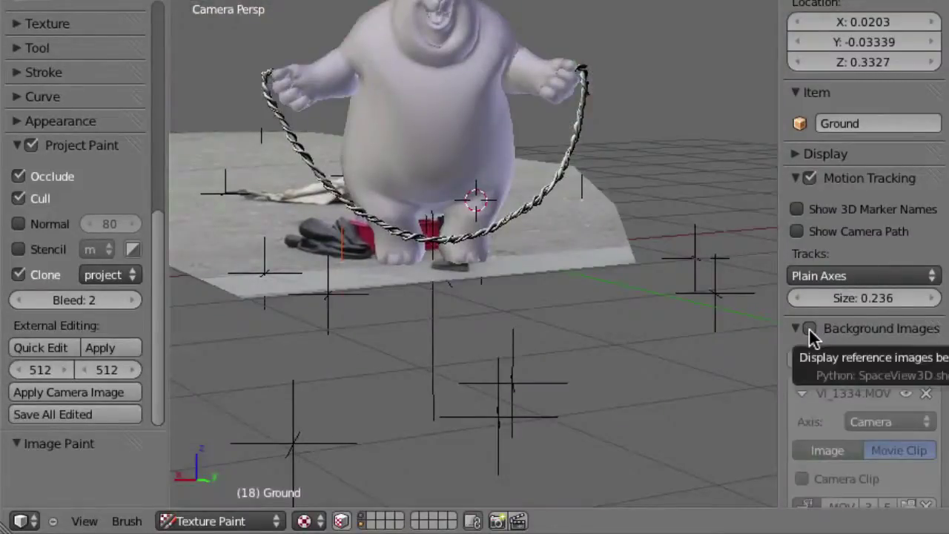
pyautogui.click(807, 329)
pyautogui.keyDown('shift'); pyautogui.moveTo(482, 289); pyautogui.dragTo(578, 318, button='middle'); pyautogui.keyUp('shift')
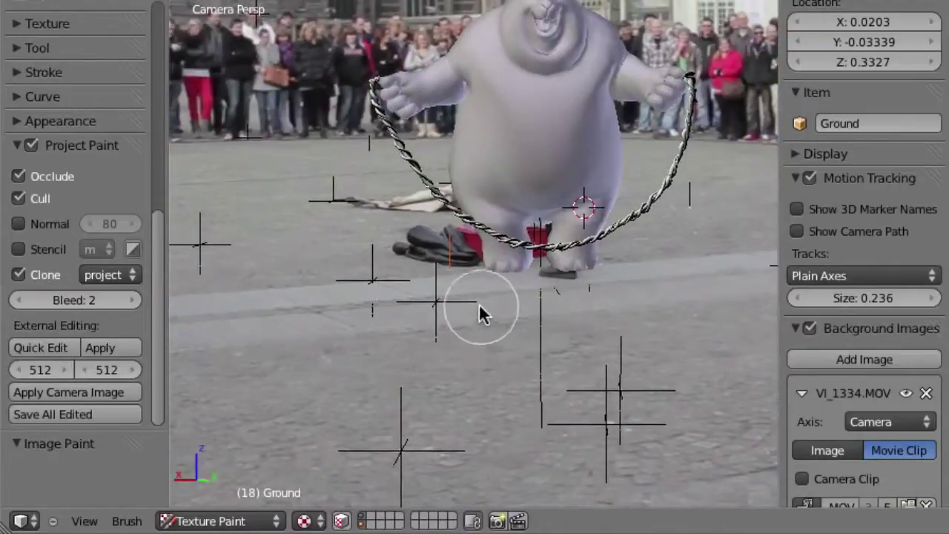
# - Play the shot forward and backward with footage hidden and shown, then scrub to about frame 138
pyautogui.hotkey('alt', 'a')
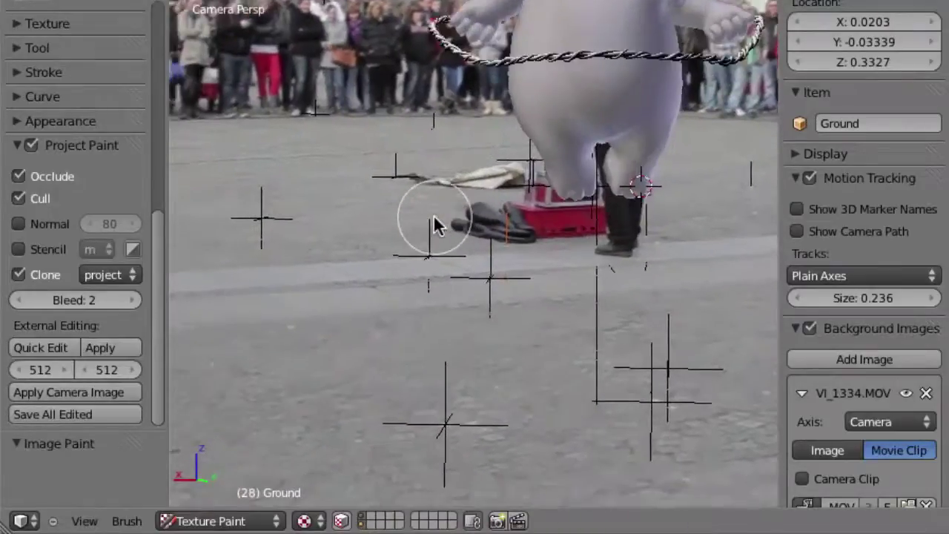
pyautogui.click(799, 329)
pyautogui.click(808, 328)
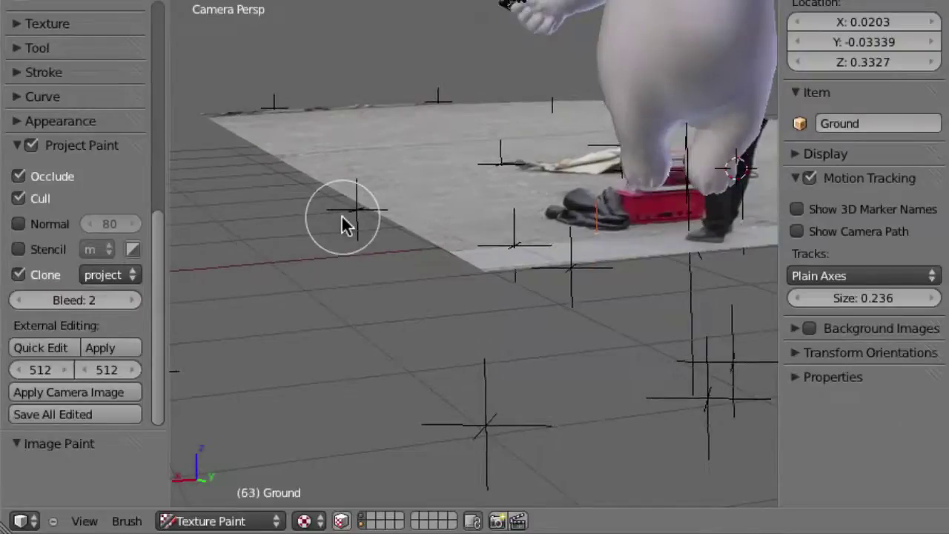
pyautogui.hotkey('shift', 'alt', 'a')
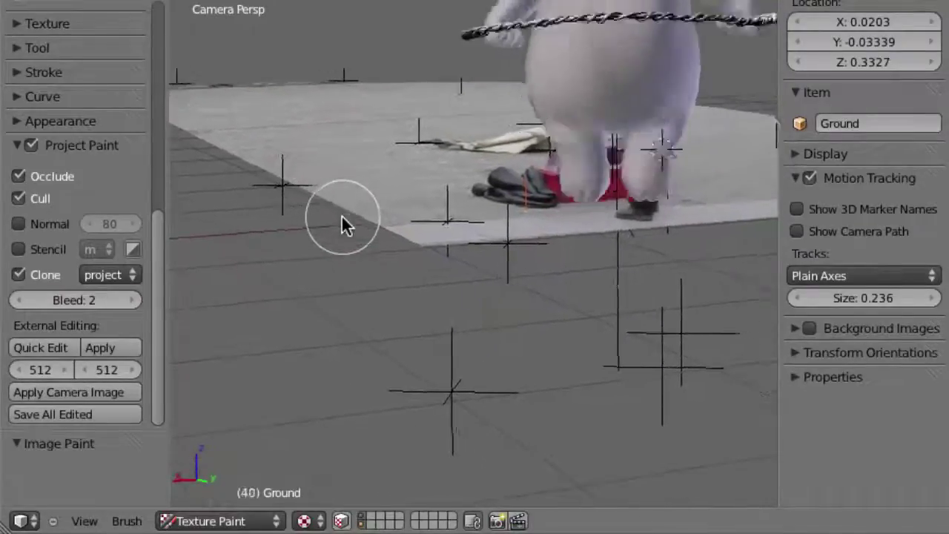
pyautogui.hotkey('alt', 'a')
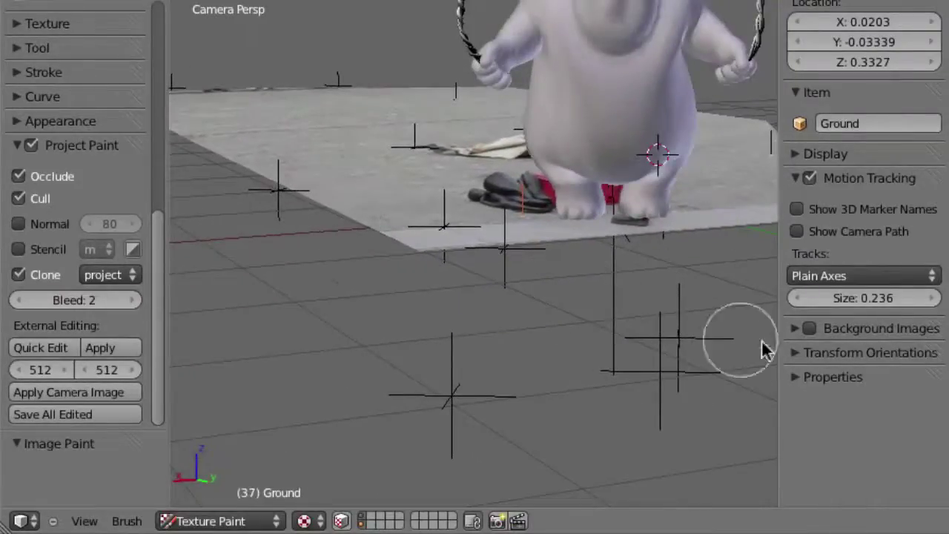
pyautogui.click(810, 328)
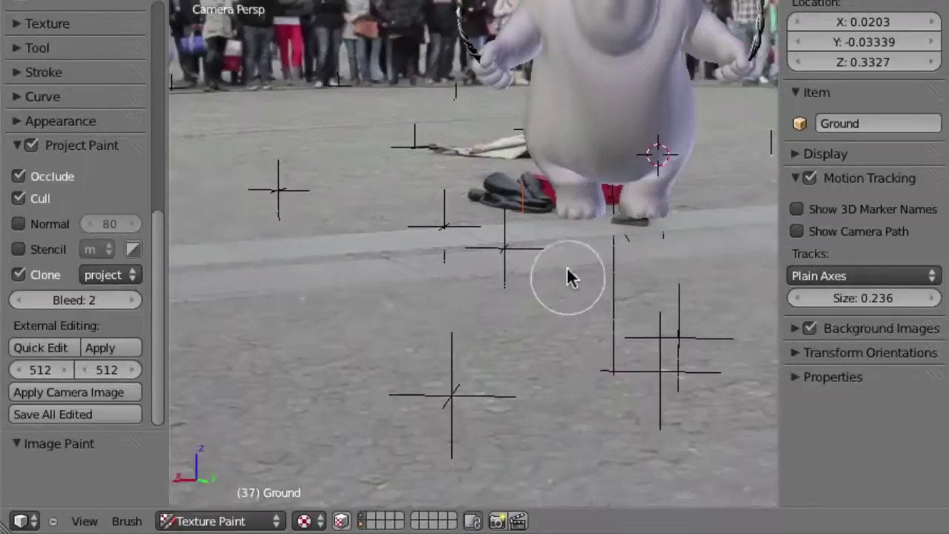
pyautogui.scroll(3, 577, 346)
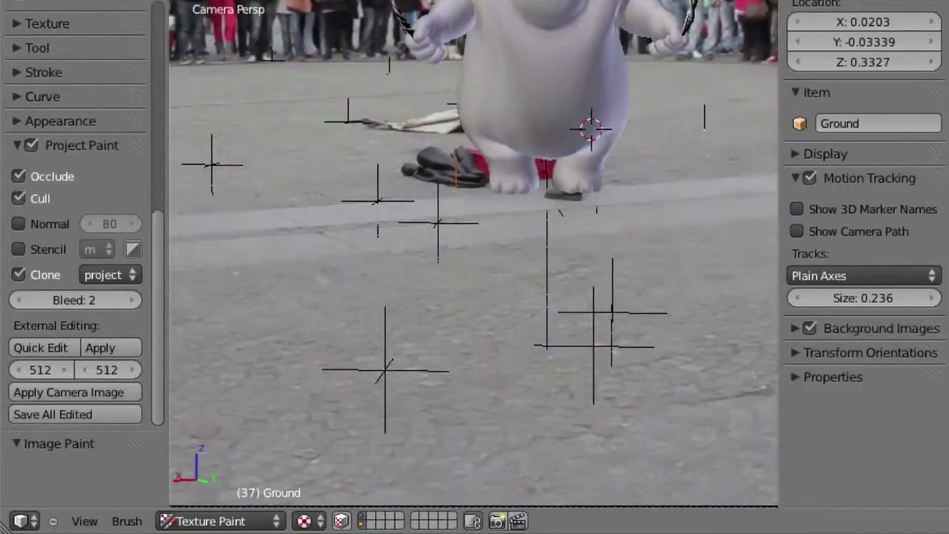
pyautogui.hotkey('alt', 'a')
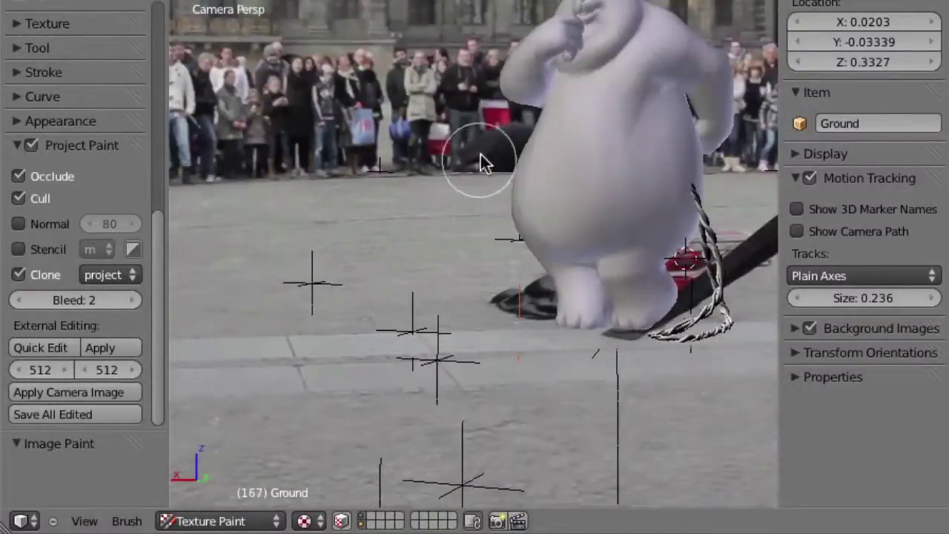
pyautogui.keyDown('shift'); pyautogui.moveTo(396, 229); pyautogui.dragTo(461, 201, button='middle'); pyautogui.keyUp('shift')
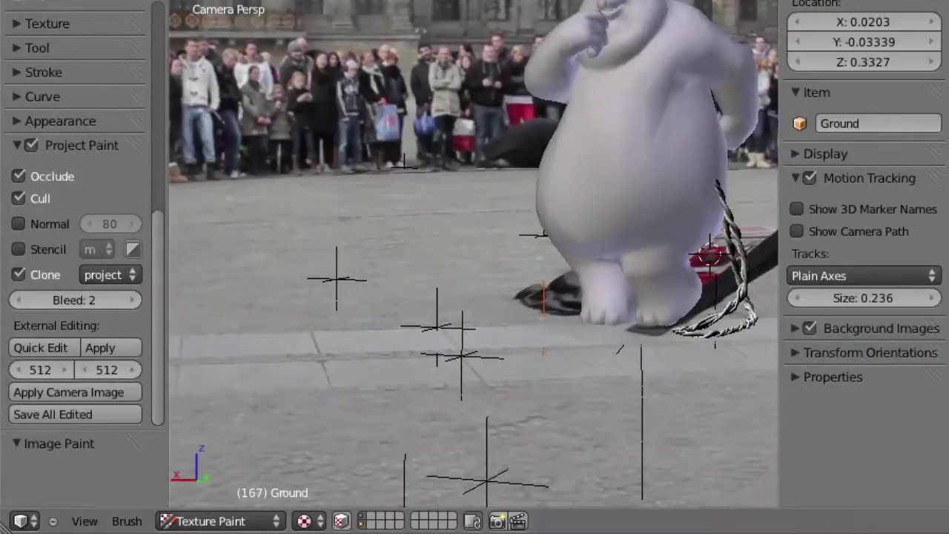
pyautogui.moveTo(385, 506)
pyautogui.mouseDown()
pyautogui.moveTo(308, 506)
pyautogui.moveTo(327, 506)
pyautogui.mouseUp()
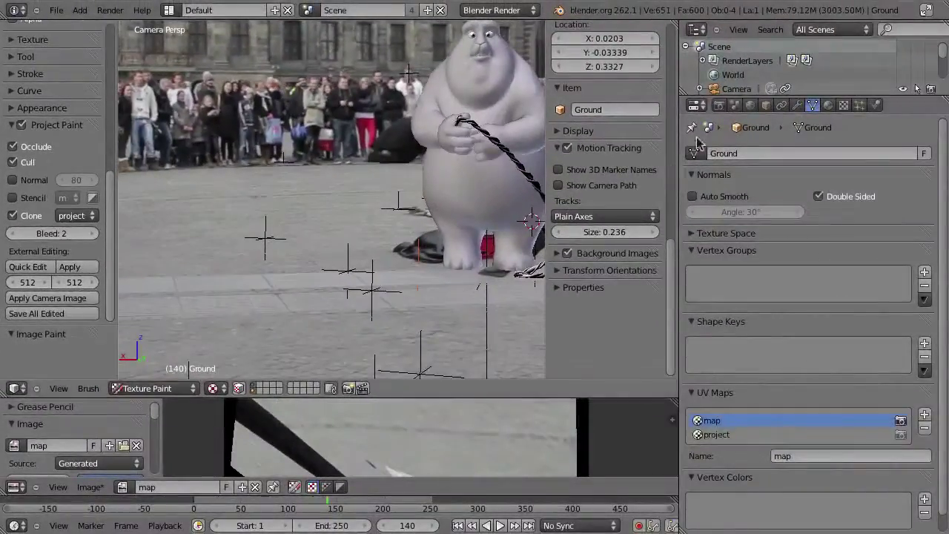
pyautogui.moveTo(906, 96); pyautogui.dragTo(906, 219)
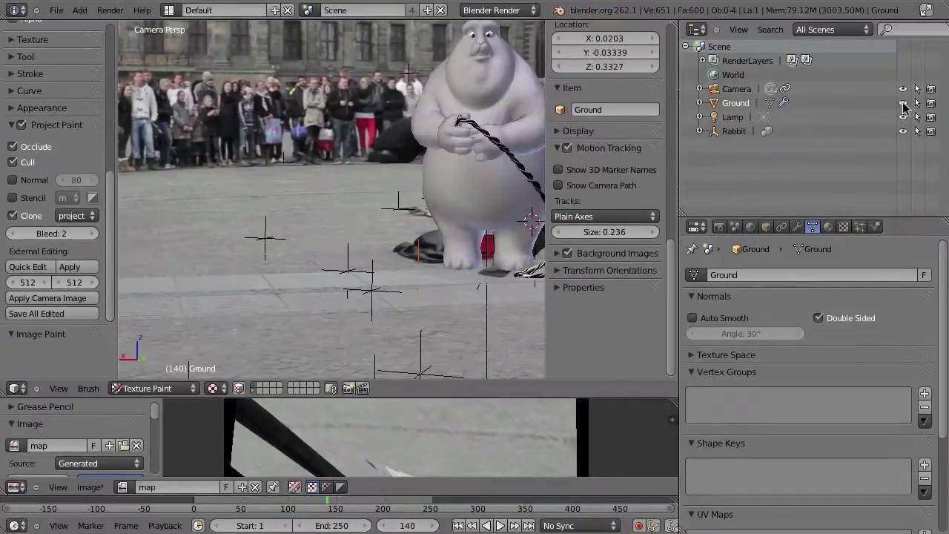
pyautogui.click(903, 103)
pyautogui.click(904, 103)
pyautogui.click(903, 103)
pyautogui.click(904, 103)
pyautogui.click(903, 103)
pyautogui.click(903, 103)
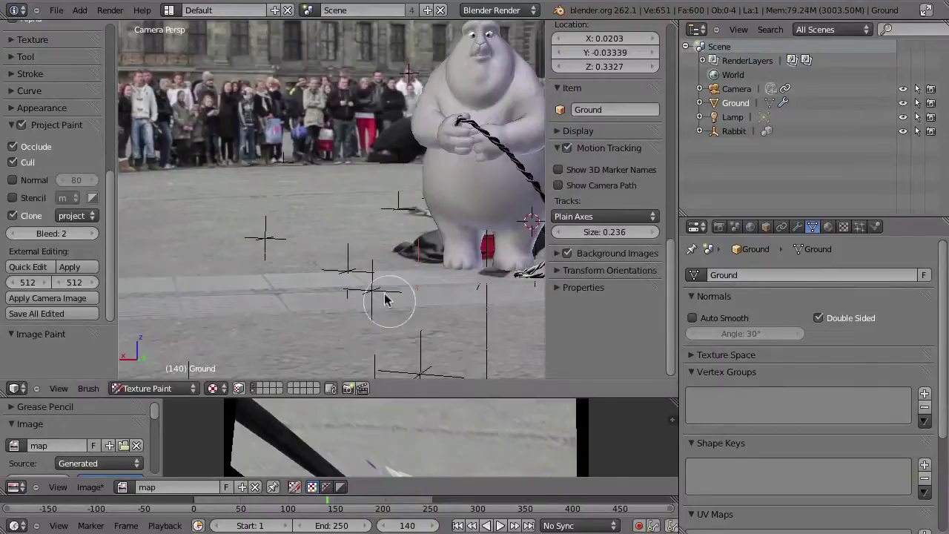
pyautogui.scroll(2, 360, 315)
pyautogui.scroll(2, 360, 326)
pyautogui.scroll(2, 348, 238)
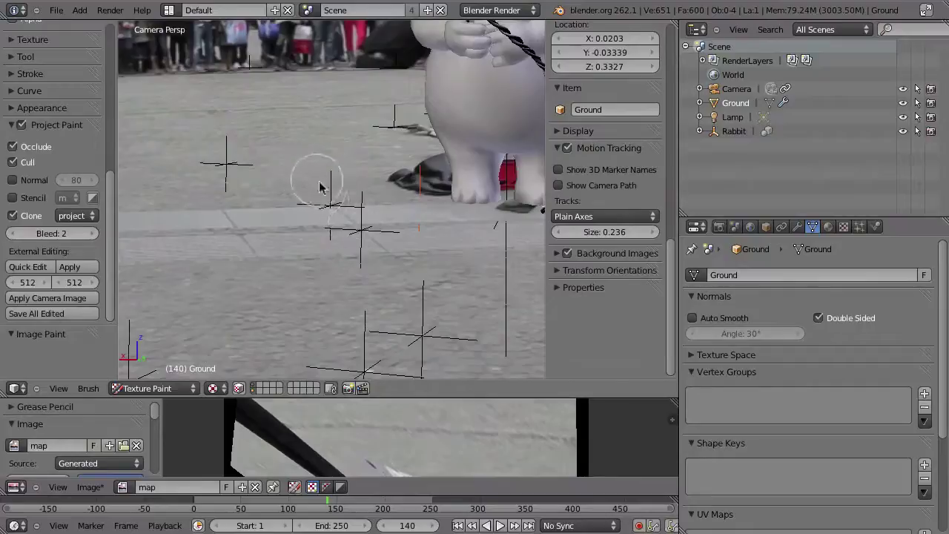
pyautogui.moveTo(316, 505); pyautogui.dragTo(237, 505)
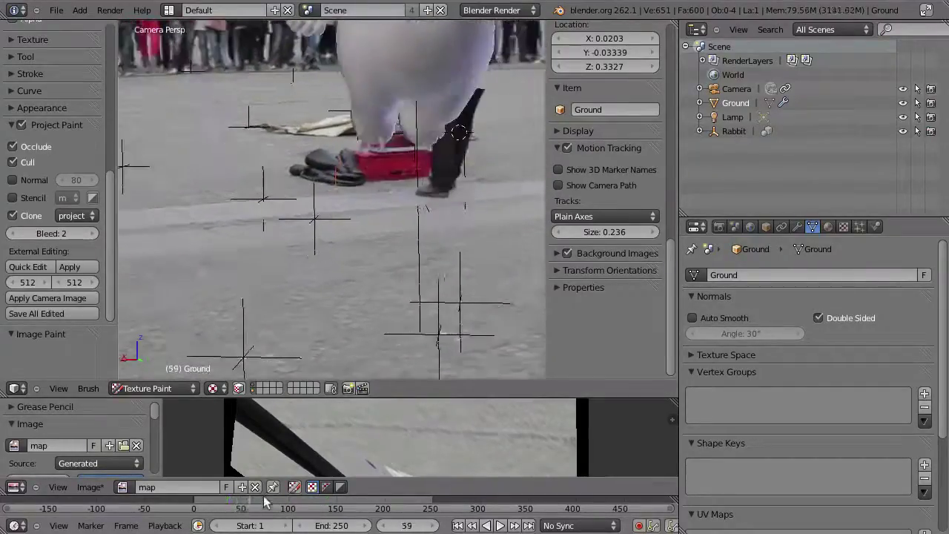
pyautogui.moveTo(238, 505); pyautogui.dragTo(319, 504)
pyautogui.hotkey('alt', 'a')
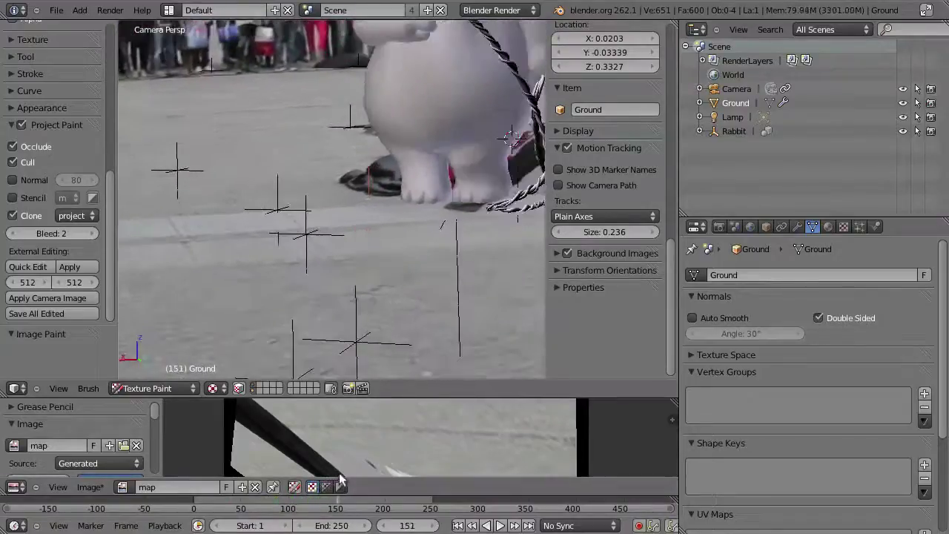
pyautogui.hotkey('alt', 'a')
pyautogui.keyDown('shift'); pyautogui.moveTo(267, 138); pyautogui.dragTo(333, 184, button='middle'); pyautogui.keyUp('shift')
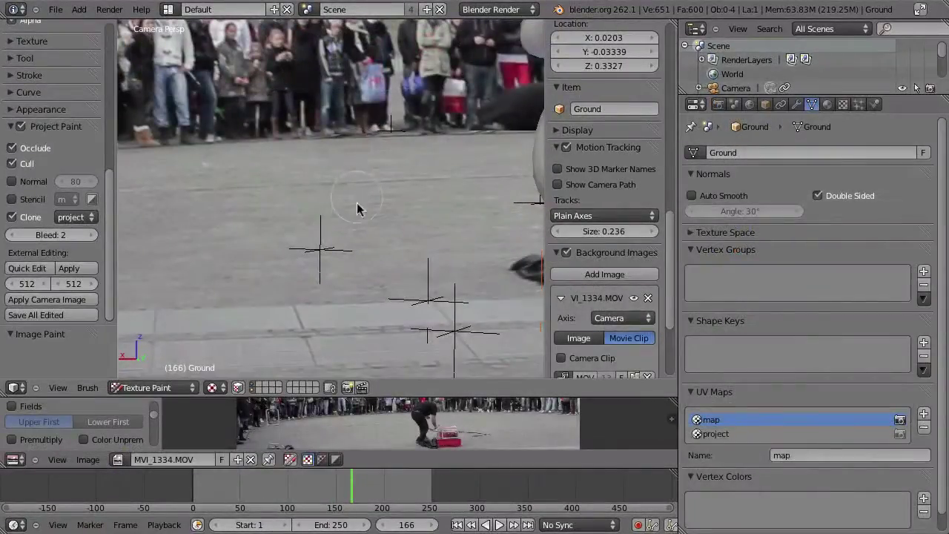
# - Lower the brush strength slightly
pyautogui.scroll(2, 109, 191)
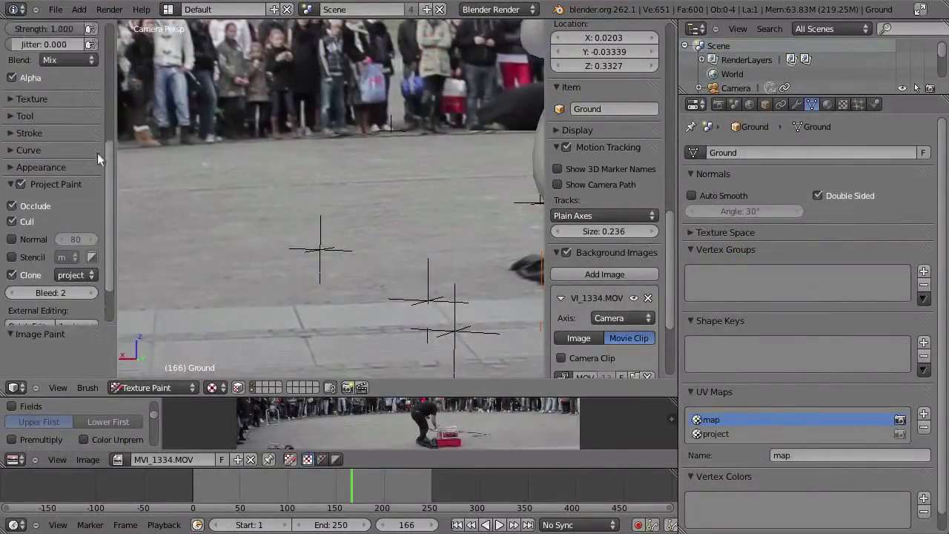
pyautogui.scroll(6, 97, 153)
pyautogui.scroll(1, 79, 157)
pyautogui.moveTo(70, 235); pyautogui.dragTo(34, 237)
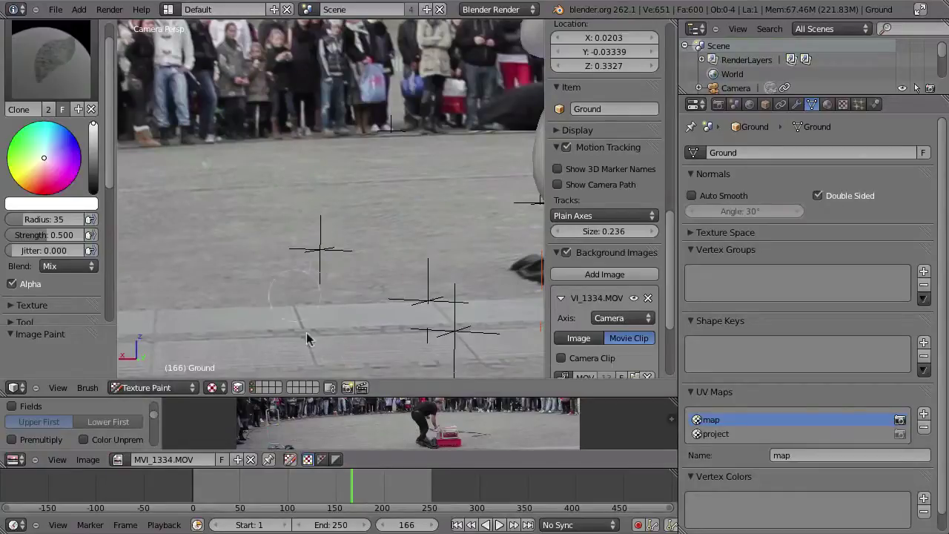
# - Scrub back to frame 26 and pan the camera view onto the bunny and ground
pyautogui.moveTo(301, 496); pyautogui.dragTo(217, 495)
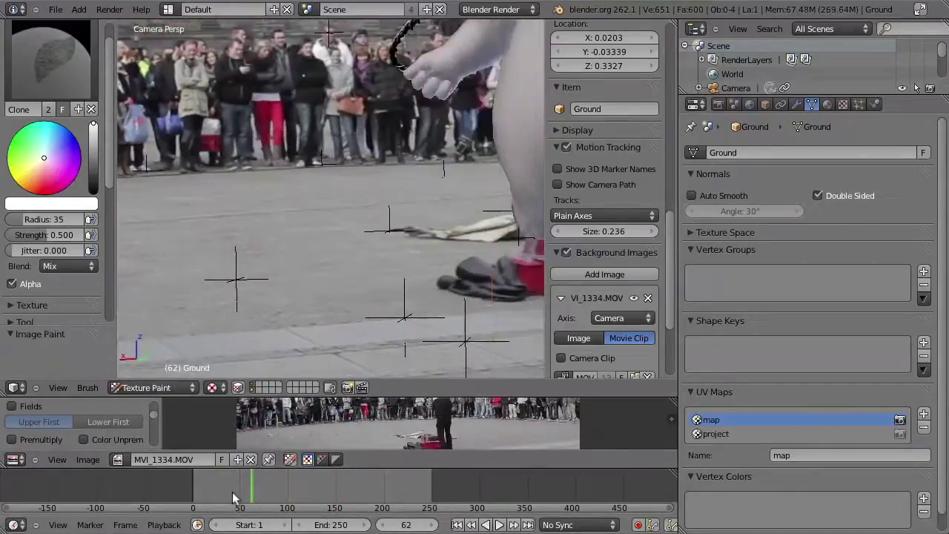
pyautogui.keyDown('shift'); pyautogui.moveTo(282, 236); pyautogui.dragTo(523, 191, button='middle'); pyautogui.keyUp('shift')
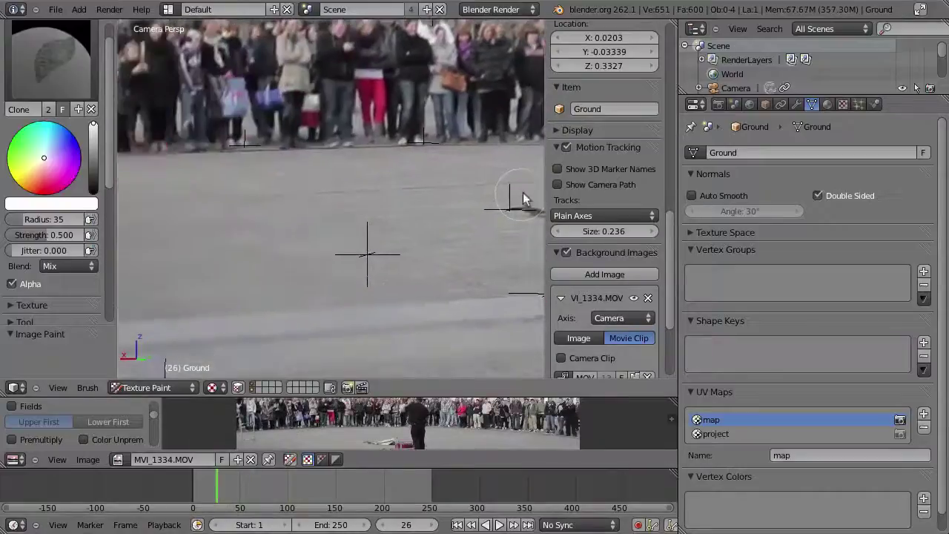
pyautogui.keyDown('shift'); pyautogui.moveTo(281, 227); pyautogui.dragTo(381, 193, button='middle'); pyautogui.keyUp('shift')
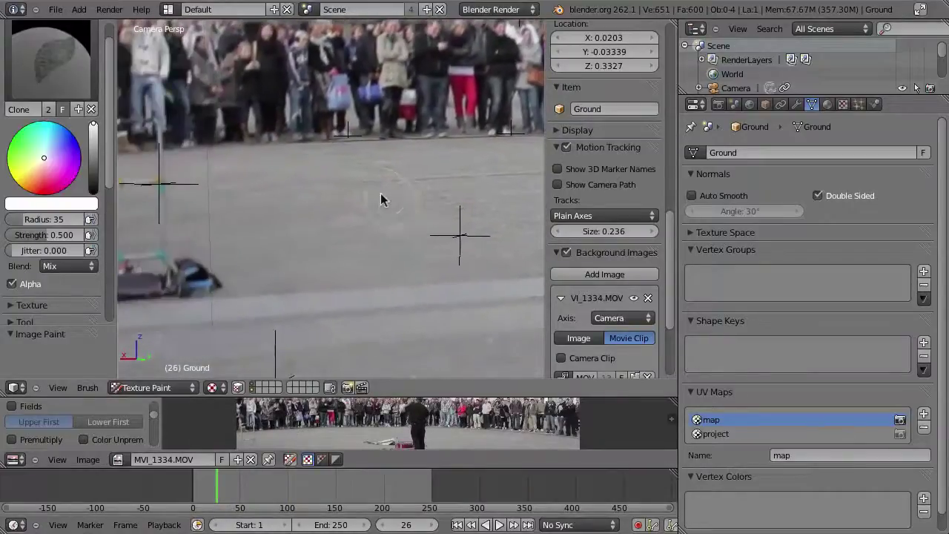
pyautogui.moveTo(222, 493)
pyautogui.mouseDown()
pyautogui.moveTo(271, 482)
pyautogui.moveTo(230, 483)
pyautogui.mouseUp()
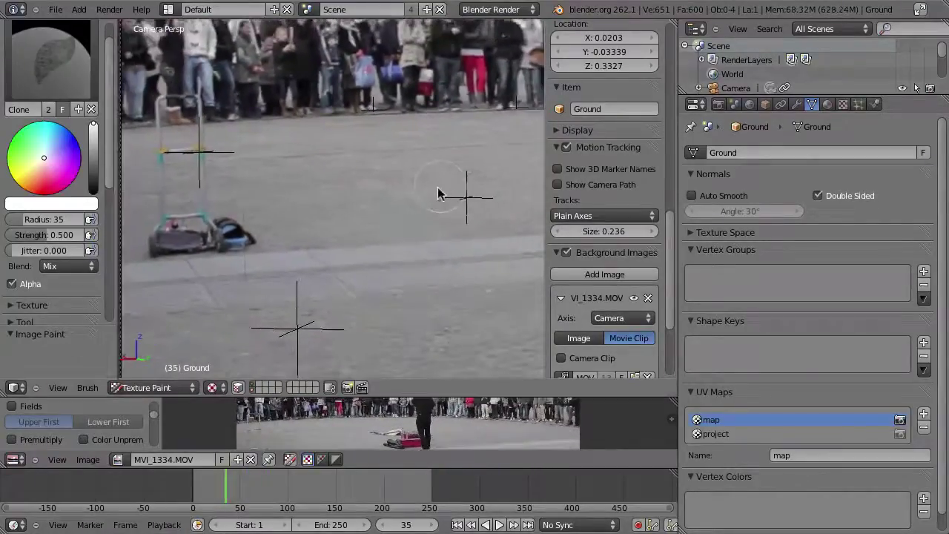
pyautogui.scroll(-3, 415, 207)
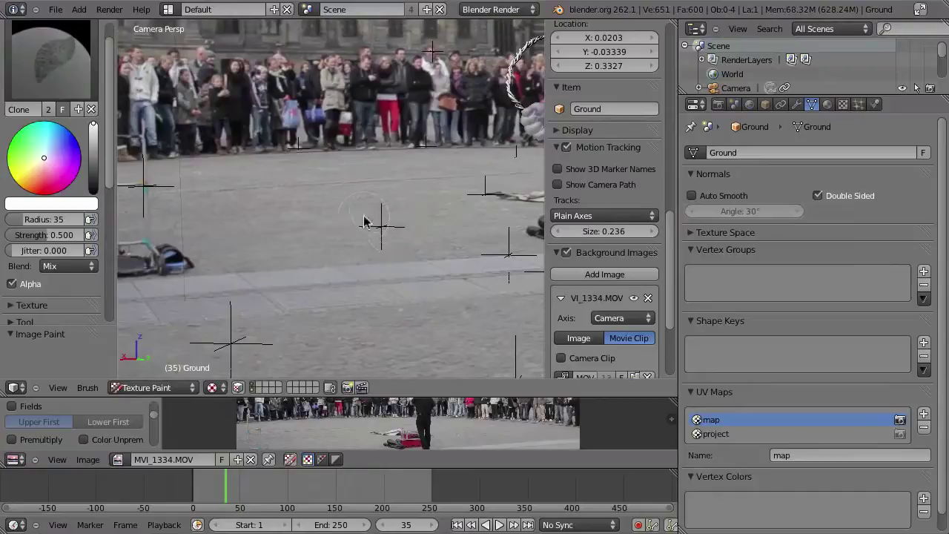
pyautogui.moveTo(456, 210)
pyautogui.keyDown('shift'); pyautogui.mouseDown(button='middle')
pyautogui.moveTo(409, 226)
pyautogui.moveTo(406, 204)
pyautogui.mouseUp(button='middle'); pyautogui.keyUp('shift')
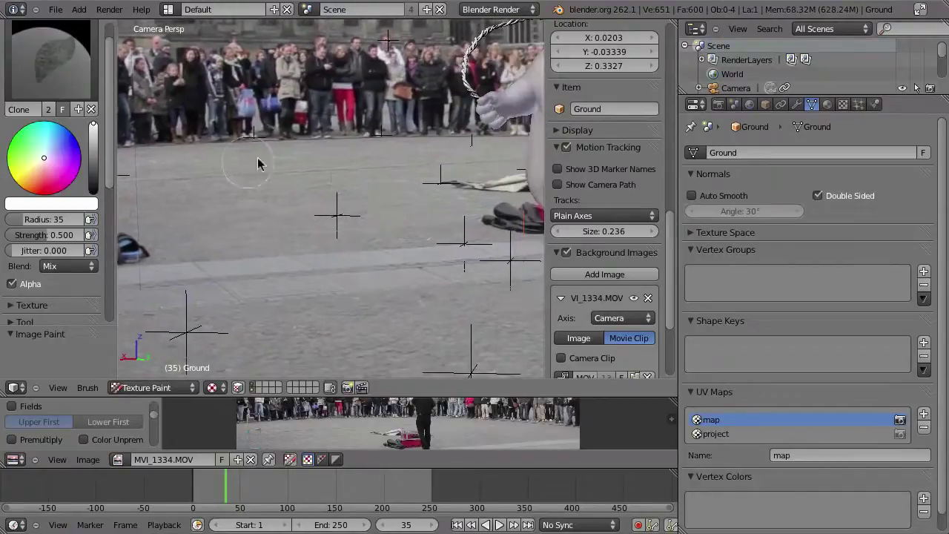
pyautogui.moveTo(237, 492); pyautogui.dragTo(349, 466)
# - Step through frames 169 and 192 to frame 203, zooming in on the bunny and board
pyautogui.press('Left')
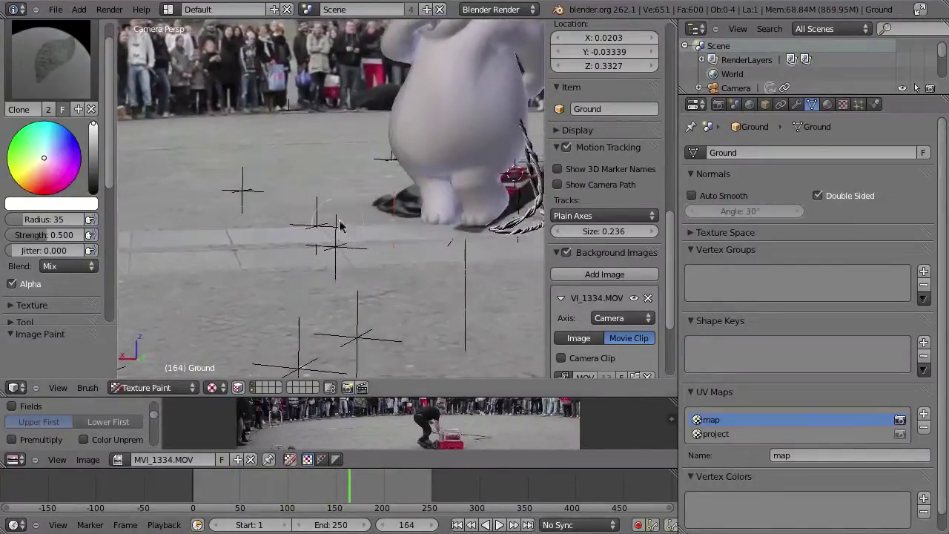
pyautogui.click(354, 489)
pyautogui.click(376, 489)
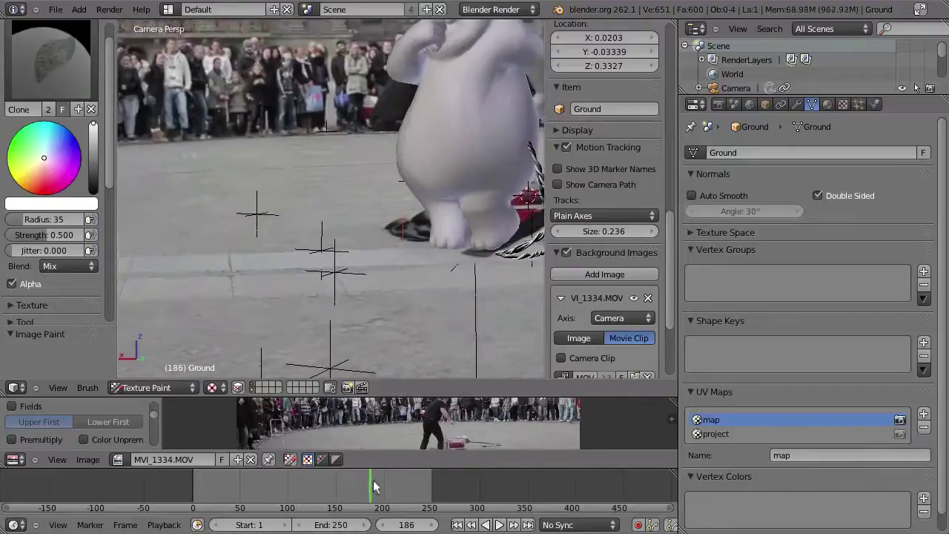
pyautogui.scroll(3, 331, 244)
pyautogui.keyDown('shift'); pyautogui.moveTo(331, 243); pyautogui.dragTo(475, 206, button='middle'); pyautogui.keyUp('shift')
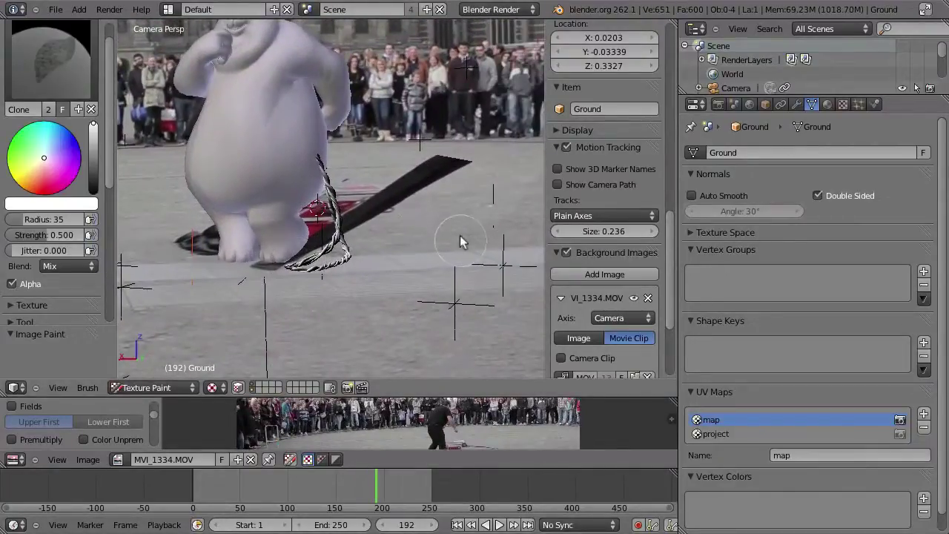
pyautogui.keyDown('shift'); pyautogui.moveTo(460, 241); pyautogui.dragTo(457, 219, button='middle'); pyautogui.keyUp('shift')
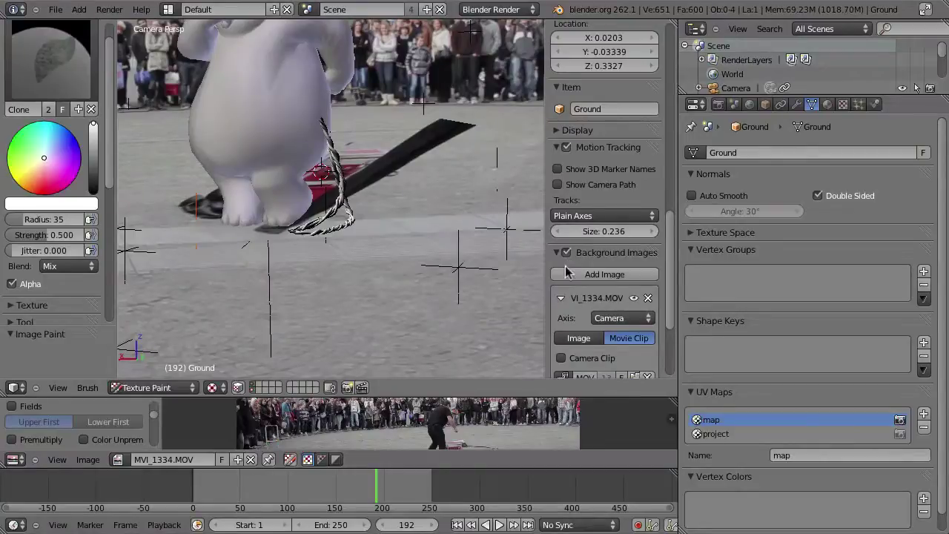
pyautogui.scroll(3, 354, 222)
pyautogui.keyDown('shift'); pyautogui.moveTo(354, 290); pyautogui.dragTo(390, 239, button='middle'); pyautogui.keyUp('shift')
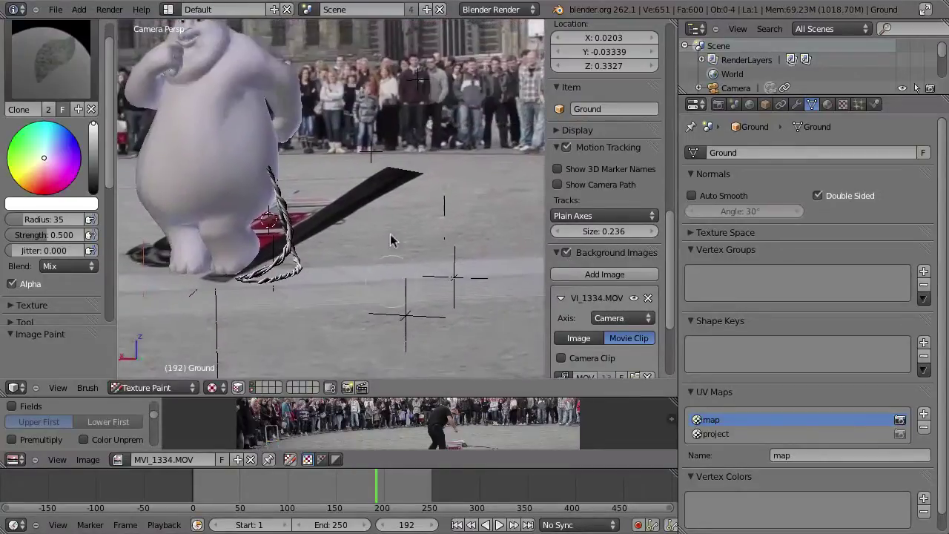
pyautogui.press('Right')
pyautogui.press('Right')
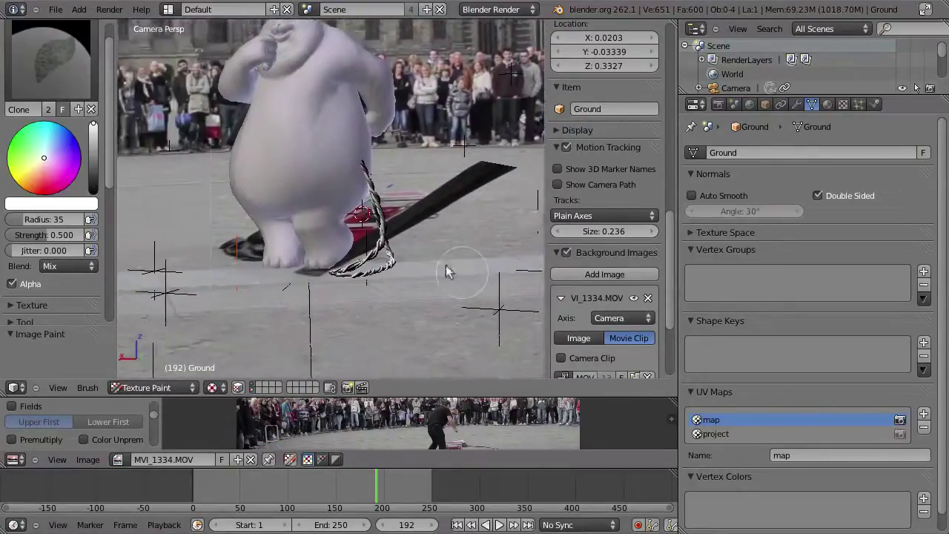
pyautogui.press('Right')
pyautogui.press('Right')
pyautogui.press('Right')
pyautogui.click(385, 495)
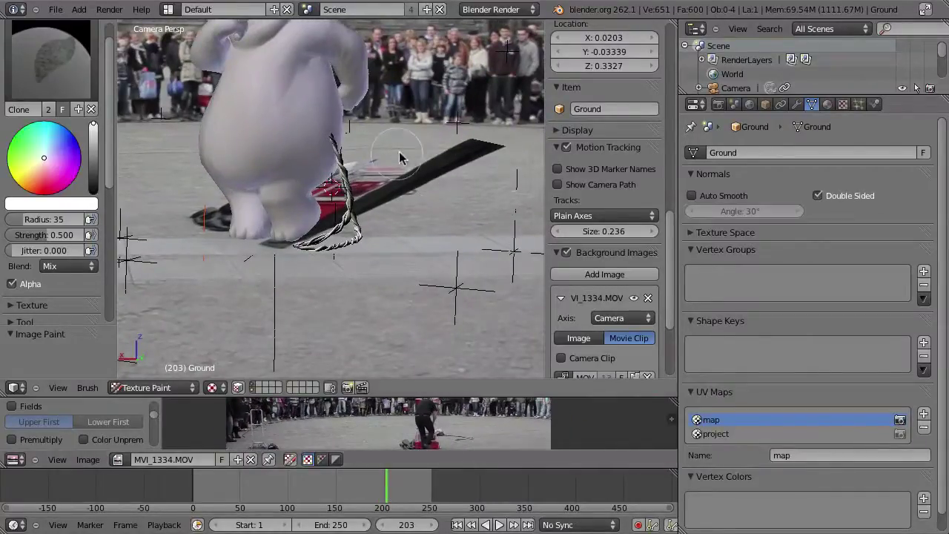
pyautogui.moveTo(454, 221)
pyautogui.keyDown('shift'); pyautogui.mouseDown(button='middle')
pyautogui.moveTo(404, 212)
pyautogui.moveTo(396, 182)
pyautogui.mouseUp(button='middle'); pyautogui.keyUp('shift')
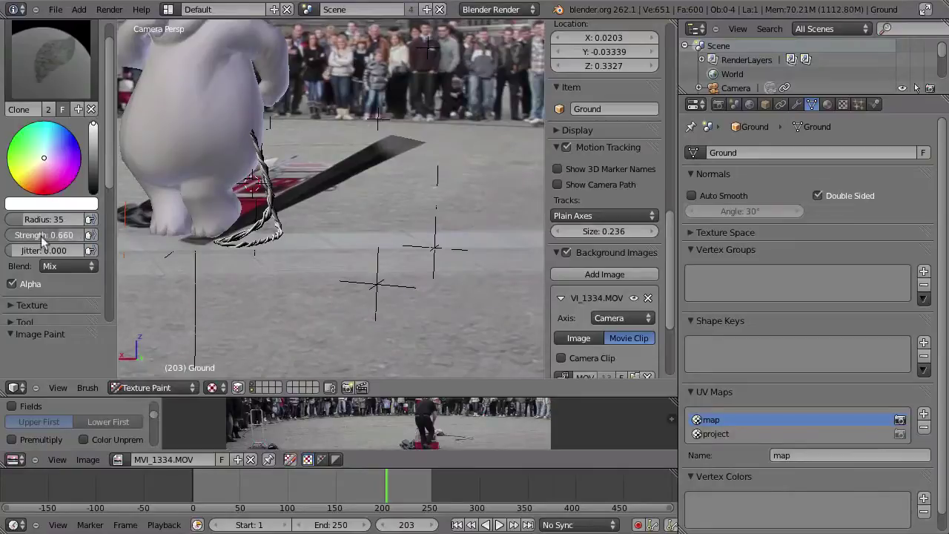
# - Raise brush strength to 1.000 and orbit out of the camera view over the ground
pyautogui.moveTo(41, 236); pyautogui.dragTo(109, 245)
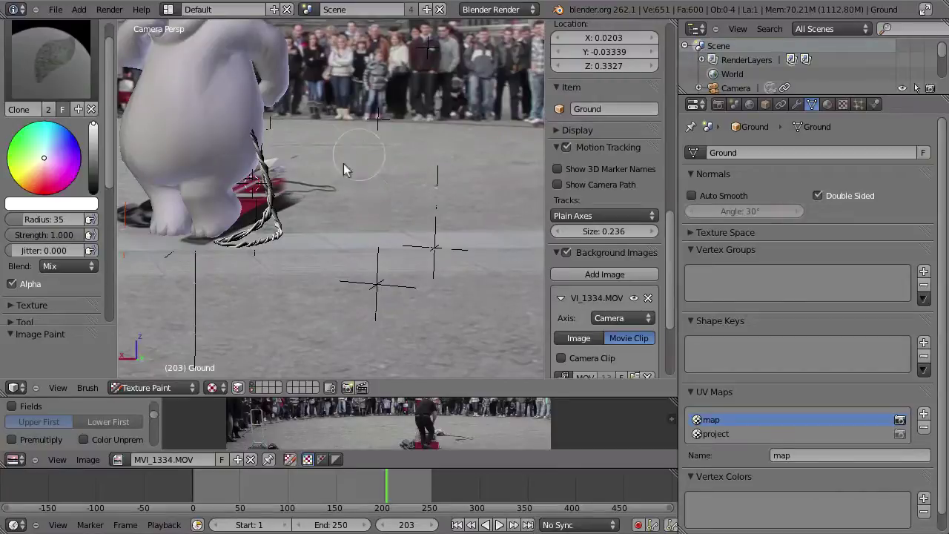
pyautogui.moveTo(357, 135)
pyautogui.mouseDown(button='middle')
pyautogui.moveTo(407, 254)
pyautogui.moveTo(456, 232)
pyautogui.mouseUp(button='middle')
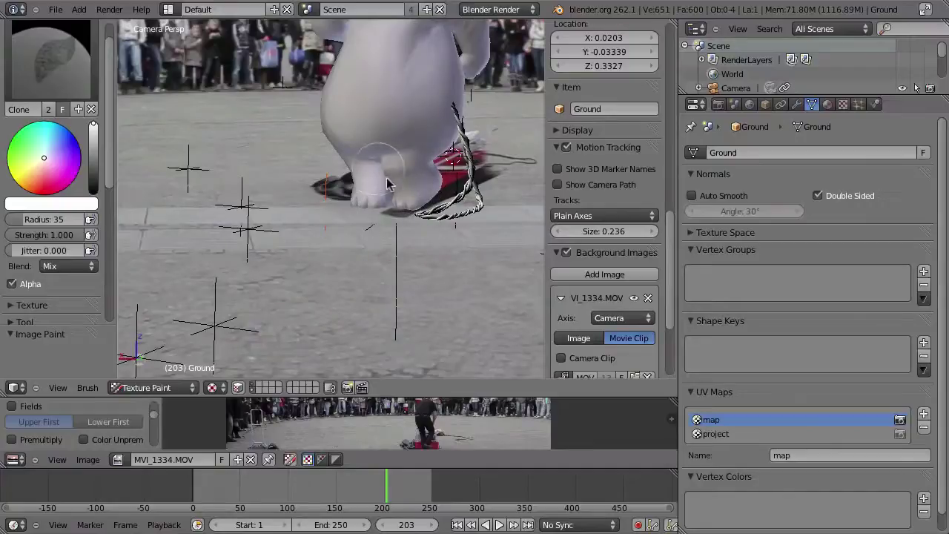
pyautogui.moveTo(379, 226)
pyautogui.mouseDown(button='middle')
pyautogui.moveTo(377, 242)
pyautogui.moveTo(386, 229)
pyautogui.moveTo(318, 229)
pyautogui.moveTo(361, 305)
pyautogui.moveTo(385, 278)
pyautogui.moveTo(333, 267)
pyautogui.mouseUp(button='middle')
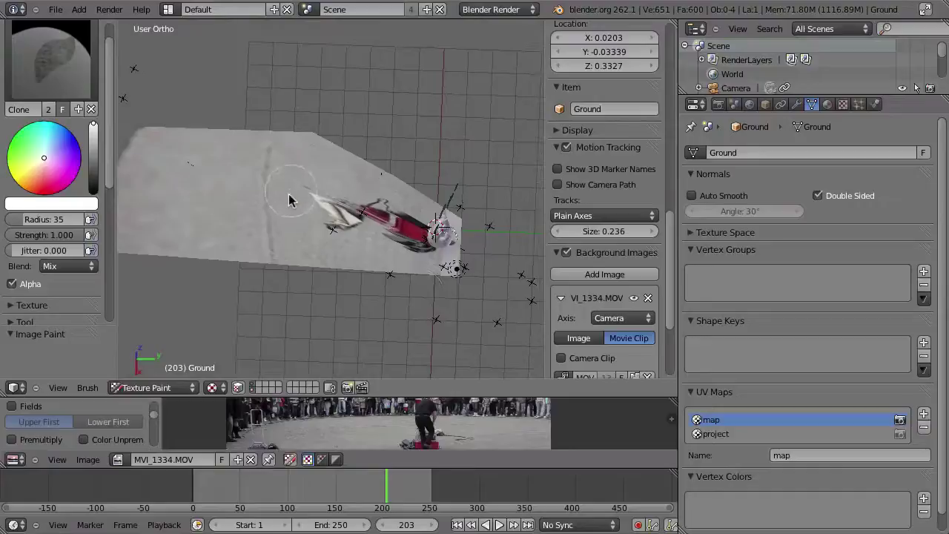
# - Orbit to look down on the ground and untick cloning from the project UV map
pyautogui.moveTo(289, 200); pyautogui.dragTo(282, 227, button='middle')
pyautogui.moveTo(547, 311); pyautogui.dragTo(459, 241, button='middle')
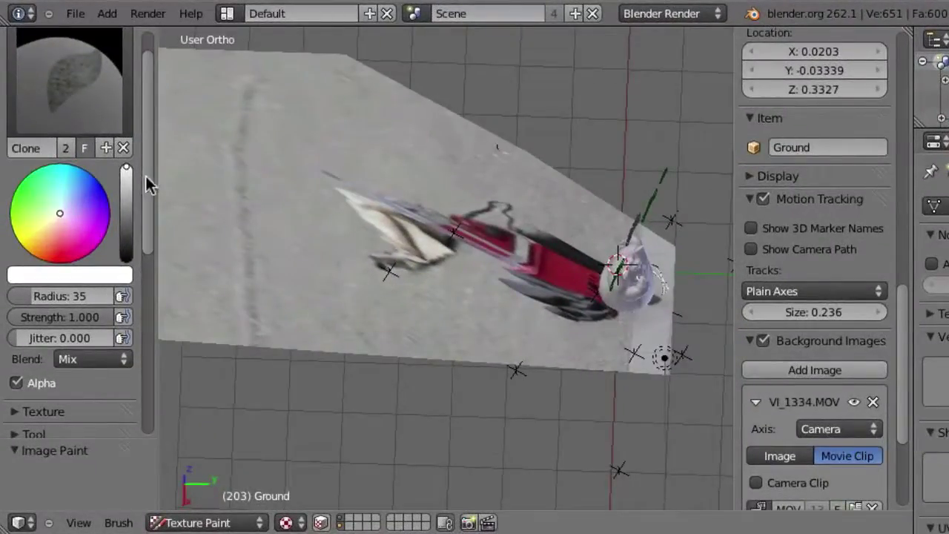
pyautogui.moveTo(141, 105); pyautogui.dragTo(140, 354)
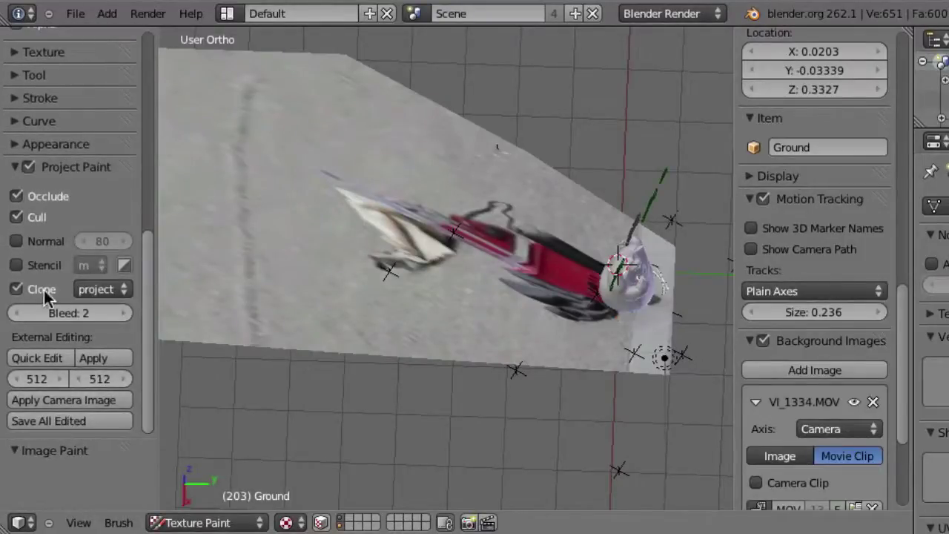
pyautogui.click(16, 291)
# - Set the clone source on clean pavement and paint a clone dab beside the board
pyautogui.keyDown('shift'); pyautogui.moveTo(300, 223); pyautogui.dragTo(358, 222, button='middle'); pyautogui.keyUp('shift')
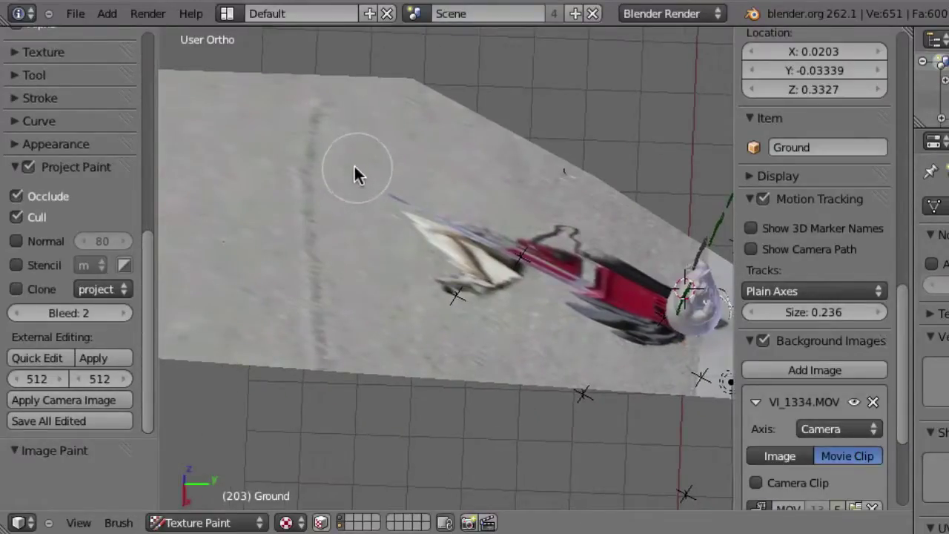
pyautogui.keyDown('ctrl'); pyautogui.click(358, 145); pyautogui.keyUp('ctrl')
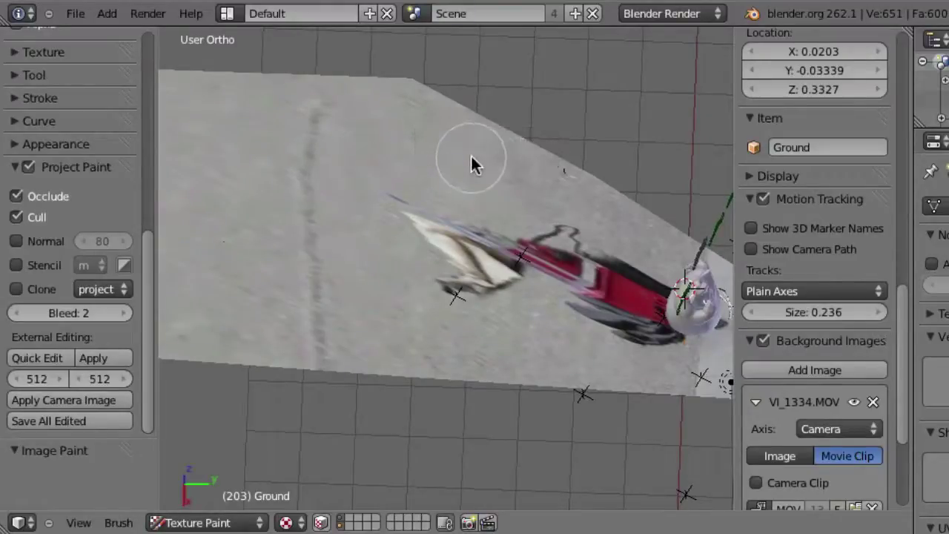
pyautogui.keyDown('ctrl'); pyautogui.click(452, 152); pyautogui.keyUp('ctrl')
pyautogui.scroll(3, 444, 296)
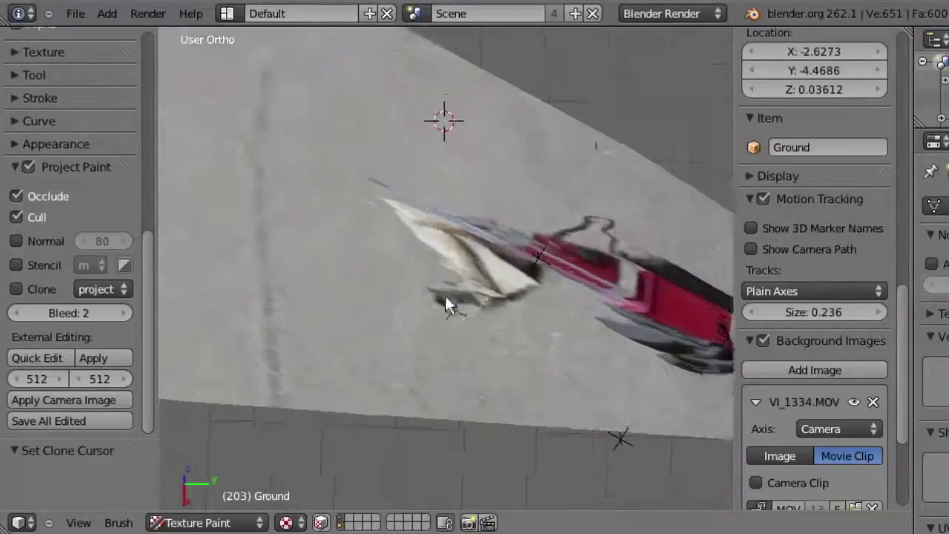
pyautogui.scroll(-1, 437, 295)
pyautogui.click(349, 161)
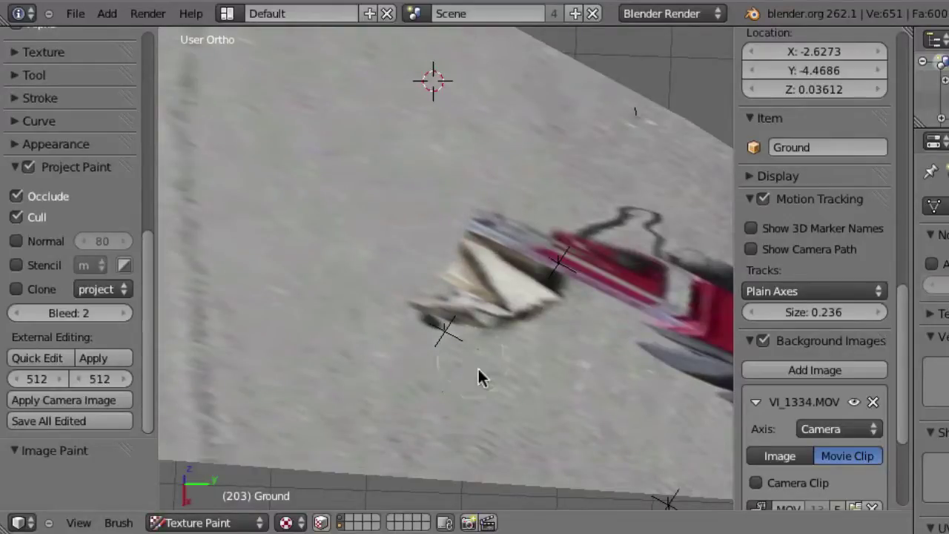
# - Orbit around the ground plane and move the clone source to another clean pavement spot
pyautogui.keyDown('ctrl'); pyautogui.click(494, 411); pyautogui.keyUp('ctrl')
pyautogui.keyDown('shift'); pyautogui.moveTo(509, 391); pyautogui.dragTo(497, 373, button='middle'); pyautogui.keyUp('shift')
pyautogui.moveTo(511, 425)
pyautogui.mouseDown(button='middle')
pyautogui.moveTo(510, 322)
pyautogui.moveTo(496, 263)
pyautogui.moveTo(502, 328)
pyautogui.moveTo(487, 318)
pyautogui.moveTo(501, 357)
pyautogui.moveTo(492, 159)
pyautogui.moveTo(487, 381)
pyautogui.moveTo(517, 454)
pyautogui.moveTo(504, 443)
pyautogui.mouseUp(button='middle')
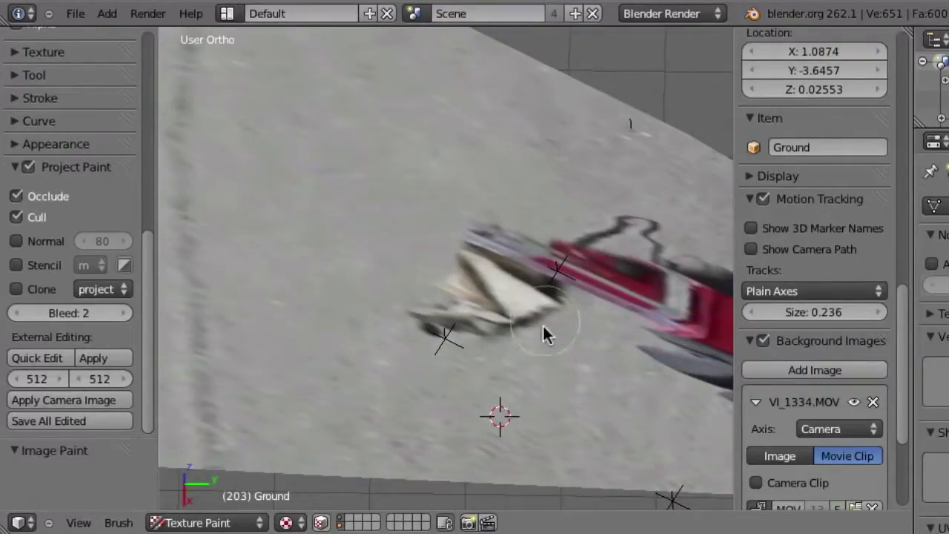
pyautogui.moveTo(409, 373)
pyautogui.mouseDown(button='middle')
pyautogui.moveTo(415, 385)
pyautogui.moveTo(454, 354)
pyautogui.mouseUp(button='middle')
pyautogui.moveTo(538, 356)
pyautogui.mouseDown(button='middle')
pyautogui.moveTo(543, 382)
pyautogui.moveTo(565, 404)
pyautogui.moveTo(550, 382)
pyautogui.moveTo(537, 396)
pyautogui.moveTo(508, 401)
pyautogui.moveTo(533, 371)
pyautogui.moveTo(565, 252)
pyautogui.moveTo(549, 468)
pyautogui.moveTo(525, 239)
pyautogui.moveTo(524, 256)
pyautogui.mouseUp(button='middle')
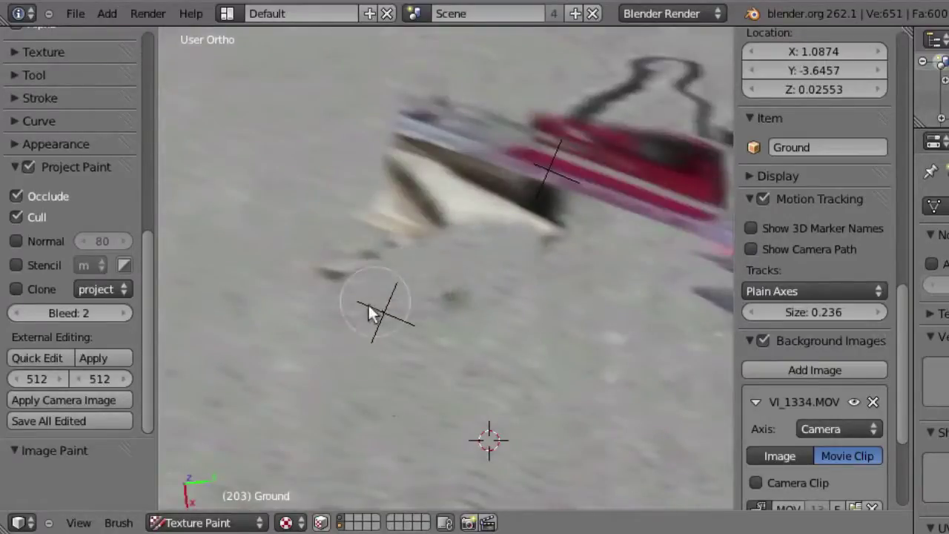
pyautogui.keyDown('ctrl'); pyautogui.click(608, 321); pyautogui.keyUp('ctrl')
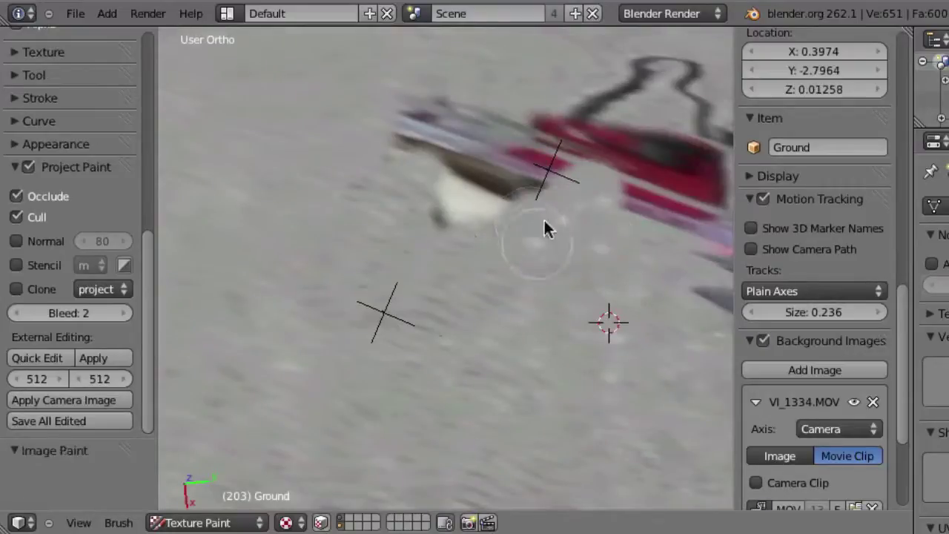
# - Set clone sources beside the red board and paint clean pavement over it
pyautogui.press('ctrl+KP_4')
pyautogui.press('ctrl+KP_8')
pyautogui.keyDown('ctrl'); pyautogui.click(381, 238); pyautogui.keyUp('ctrl')
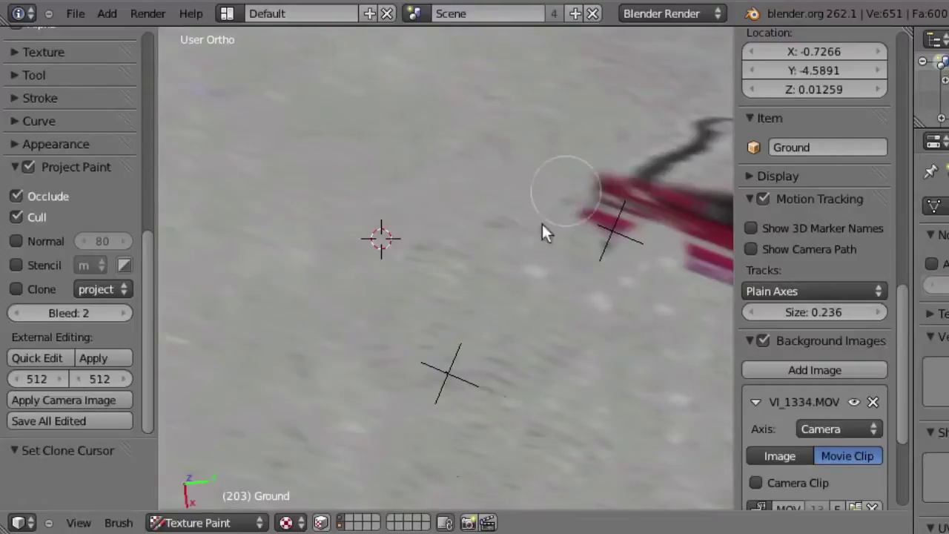
pyautogui.click(444, 231)
pyautogui.press('ctrl+KP_2')
pyautogui.press('ctrl+KP_6')
pyautogui.press('ctrl+KP_8')
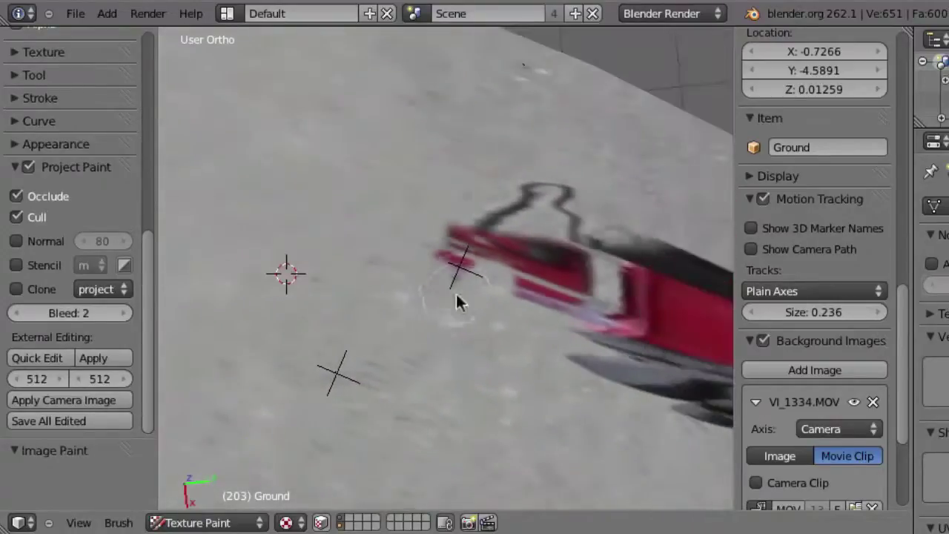
pyautogui.press('ctrl+KP_6')
pyautogui.keyDown('ctrl'); pyautogui.click(493, 178); pyautogui.keyUp('ctrl')
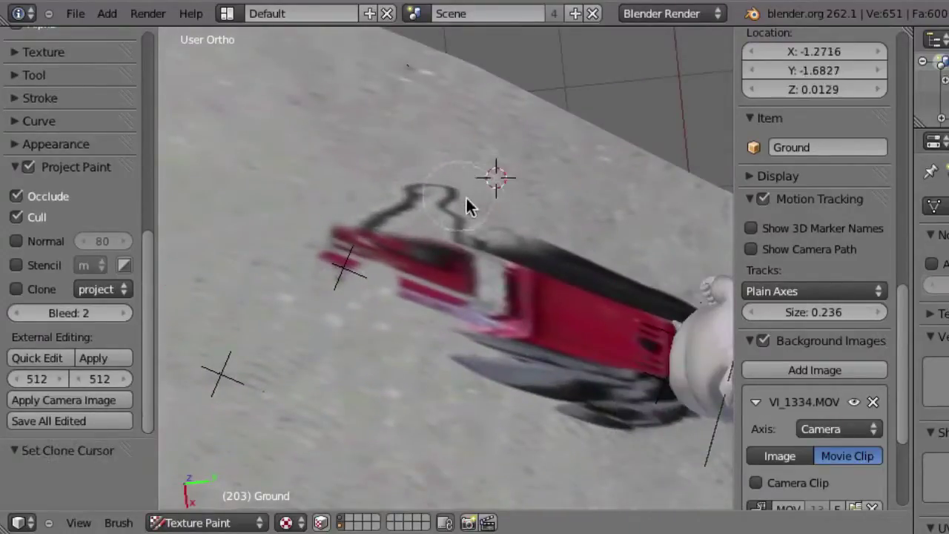
pyautogui.moveTo(493, 266); pyautogui.dragTo(452, 204)
# - Clone pavement over the dark outline and most of the red car from nearby sources
pyautogui.keyDown('ctrl'); pyautogui.click(422, 103); pyautogui.keyUp('ctrl')
pyautogui.moveTo(422, 104)
pyautogui.mouseDown()
pyautogui.moveTo(432, 183)
pyautogui.moveTo(384, 195)
pyautogui.mouseUp()
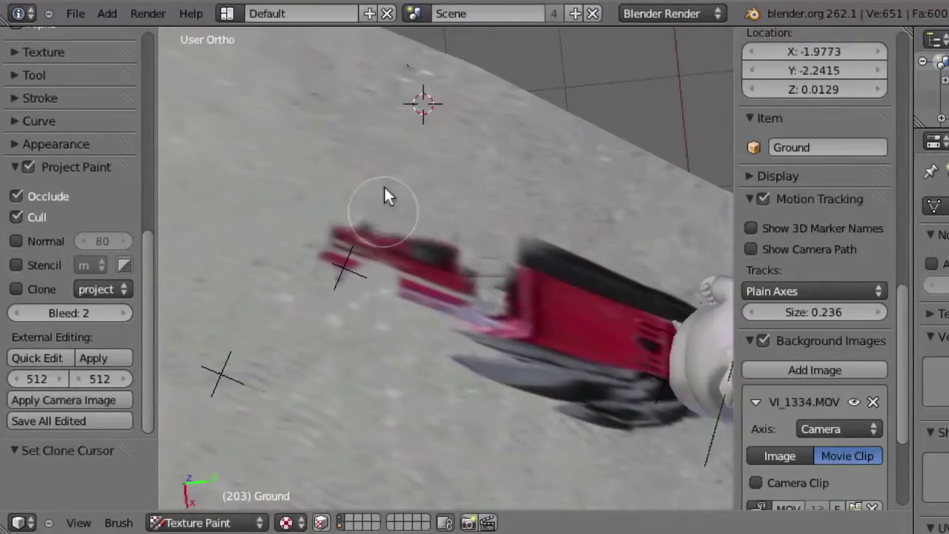
pyautogui.keyDown('shift'); pyautogui.moveTo(474, 373); pyautogui.dragTo(510, 334, button='middle'); pyautogui.keyUp('shift')
pyautogui.keyDown('ctrl'); pyautogui.click(538, 120); pyautogui.keyUp('ctrl')
pyautogui.moveTo(486, 194); pyautogui.dragTo(550, 144)
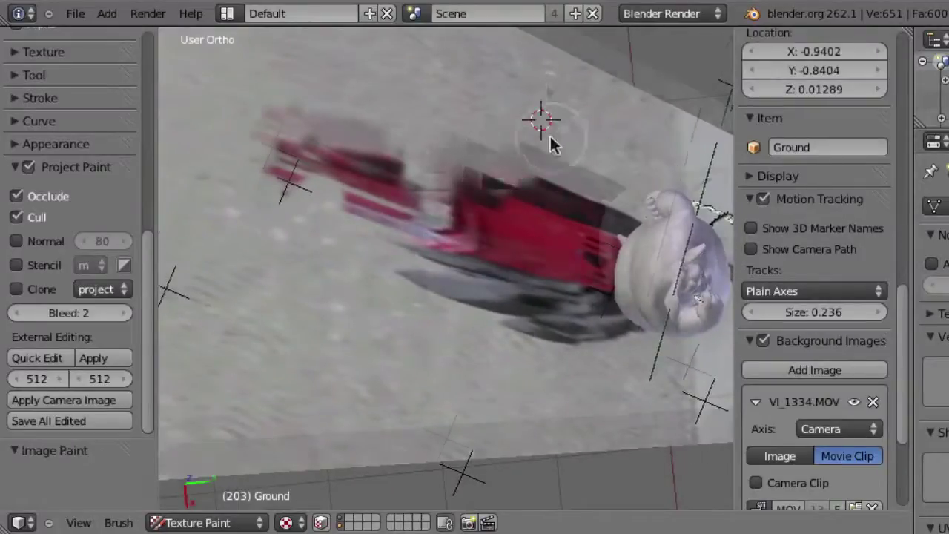
pyautogui.keyDown('shift'); pyautogui.moveTo(551, 144); pyautogui.dragTo(536, 110, button='middle'); pyautogui.keyUp('shift')
pyautogui.keyDown('ctrl'); pyautogui.click(535, 121); pyautogui.keyUp('ctrl')
pyautogui.moveTo(528, 147); pyautogui.dragTo(420, 107)
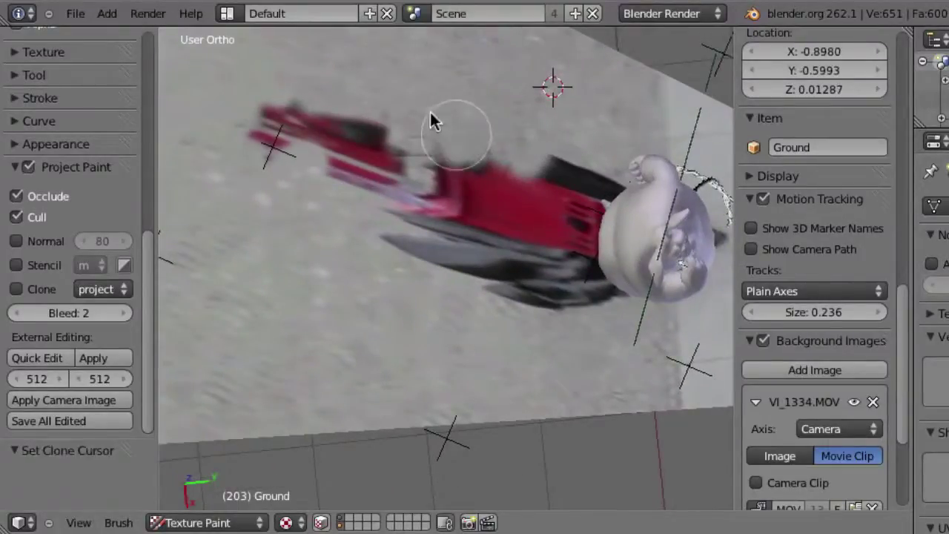
pyautogui.keyDown('shift'); pyautogui.moveTo(420, 107); pyautogui.dragTo(435, 108, button='middle'); pyautogui.keyUp('shift')
pyautogui.keyDown('ctrl'); pyautogui.click(444, 81); pyautogui.keyUp('ctrl')
pyautogui.moveTo(423, 181); pyautogui.dragTo(355, 185)
# - Resample clean pavement and cover the remaining red blobs near the top of the car
pyautogui.keyDown('shift'); pyautogui.moveTo(356, 185); pyautogui.dragTo(417, 134, button='middle'); pyautogui.keyUp('shift')
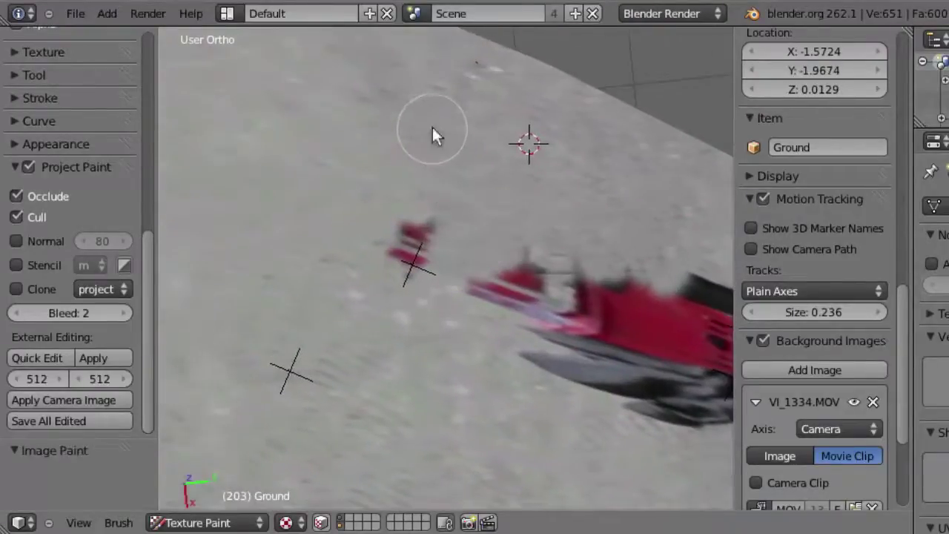
pyautogui.keyDown('ctrl'); pyautogui.click(432, 129); pyautogui.keyUp('ctrl')
pyautogui.moveTo(413, 226); pyautogui.dragTo(406, 252)
pyautogui.keyDown('shift'); pyautogui.moveTo(432, 250); pyautogui.dragTo(485, 349, button='middle'); pyautogui.keyUp('shift')
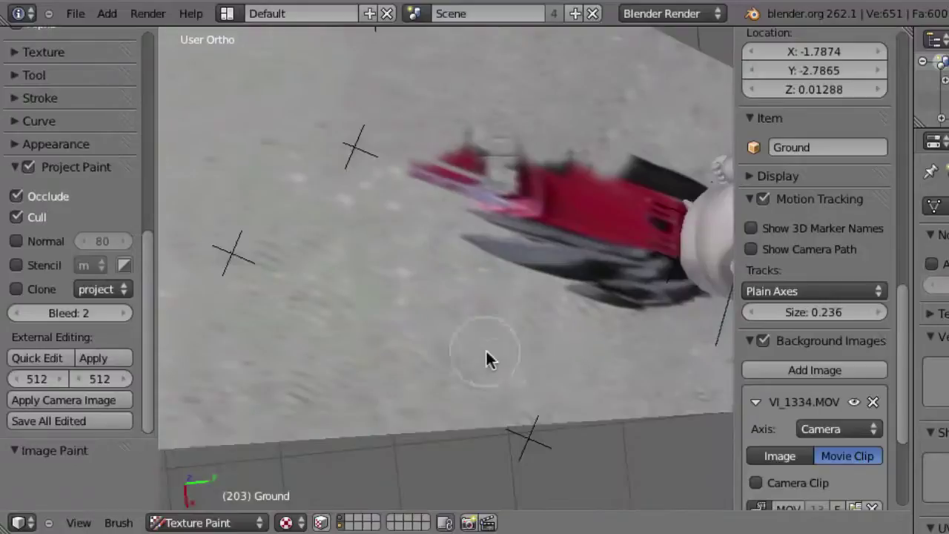
pyautogui.keyDown('ctrl'); pyautogui.click(472, 332); pyautogui.keyUp('ctrl')
pyautogui.moveTo(469, 183)
pyautogui.mouseDown()
pyautogui.moveTo(415, 189)
pyautogui.moveTo(506, 128)
pyautogui.moveTo(574, 102)
pyautogui.mouseUp()
pyautogui.keyDown('ctrl'); pyautogui.click(561, 363); pyautogui.keyUp('ctrl')
pyautogui.moveTo(535, 213); pyautogui.dragTo(491, 169)
pyautogui.moveTo(492, 169)
pyautogui.mouseDown(button='middle')
pyautogui.moveTo(414, 290)
pyautogui.moveTo(378, 160)
pyautogui.mouseUp(button='middle')
pyautogui.keyDown('ctrl'); pyautogui.click(377, 161); pyautogui.keyUp('ctrl')
pyautogui.moveTo(474, 200)
pyautogui.mouseDown()
pyautogui.moveTo(445, 269)
pyautogui.moveTo(493, 270)
pyautogui.moveTo(534, 244)
pyautogui.mouseUp()
# - Paint pavement over the last red area and the stripes near the car
pyautogui.moveTo(534, 244)
pyautogui.mouseDown(button='middle')
pyautogui.moveTo(452, 238)
pyautogui.moveTo(466, 269)
pyautogui.moveTo(493, 268)
pyautogui.mouseUp(button='middle')
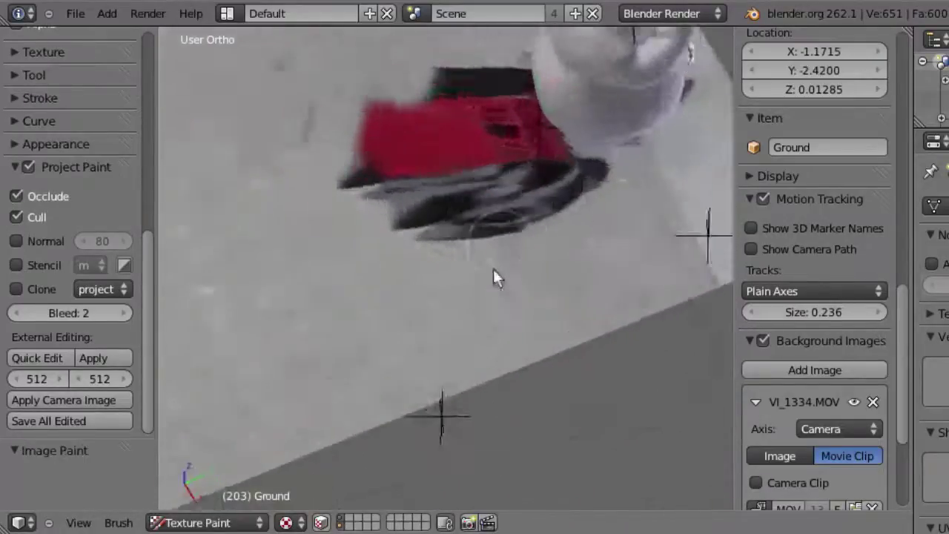
pyautogui.scroll(3, 493, 269)
pyautogui.keyDown('ctrl'); pyautogui.click(562, 303); pyautogui.keyUp('ctrl')
pyautogui.moveTo(484, 209); pyautogui.dragTo(433, 254)
pyautogui.moveTo(521, 221)
pyautogui.mouseDown()
pyautogui.moveTo(548, 218)
pyautogui.moveTo(421, 205)
pyautogui.moveTo(272, 262)
pyautogui.mouseUp()
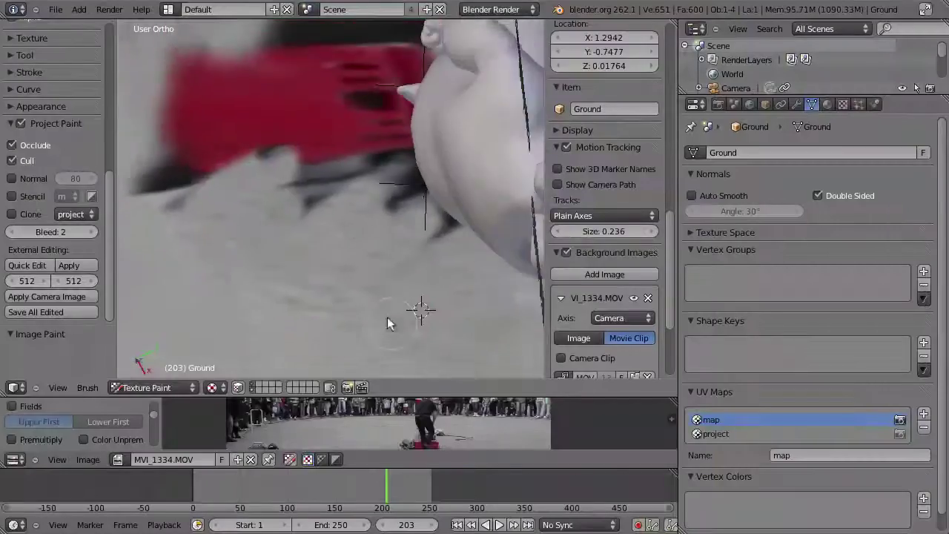
# - Pull back over the ground, place the 3D cursor, and move the timeline to frame 78
pyautogui.moveTo(387, 316); pyautogui.dragTo(295, 215, button='middle')
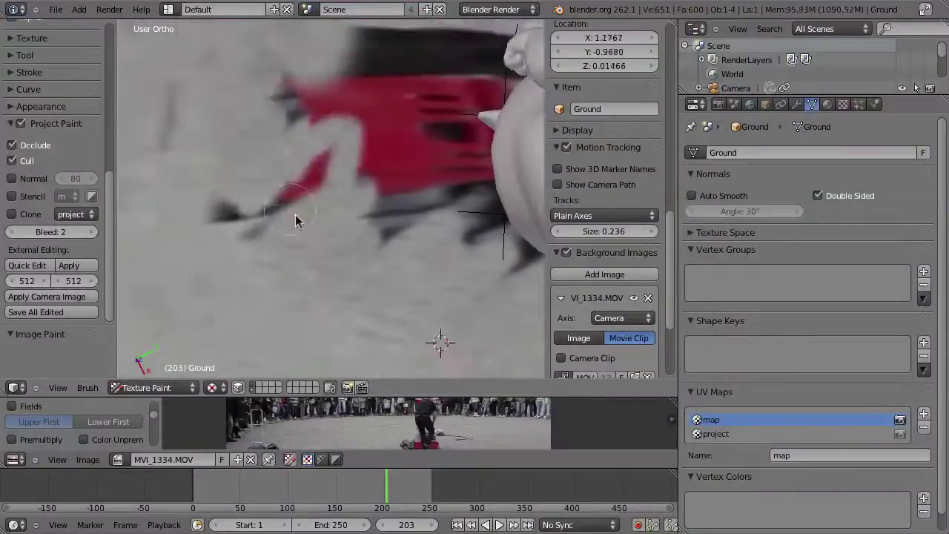
pyautogui.scroll(-3, 295, 214)
pyautogui.moveTo(215, 116)
pyautogui.mouseDown(button='middle')
pyautogui.moveTo(371, 208)
pyautogui.moveTo(337, 185)
pyautogui.moveTo(393, 231)
pyautogui.moveTo(383, 186)
pyautogui.moveTo(430, 114)
pyautogui.mouseUp(button='middle')
pyautogui.scroll(3, 336, 185)
pyautogui.keyDown('ctrl'); pyautogui.click(431, 114); pyautogui.keyUp('ctrl')
pyautogui.moveTo(244, 201); pyautogui.dragTo(319, 203, button='middle')
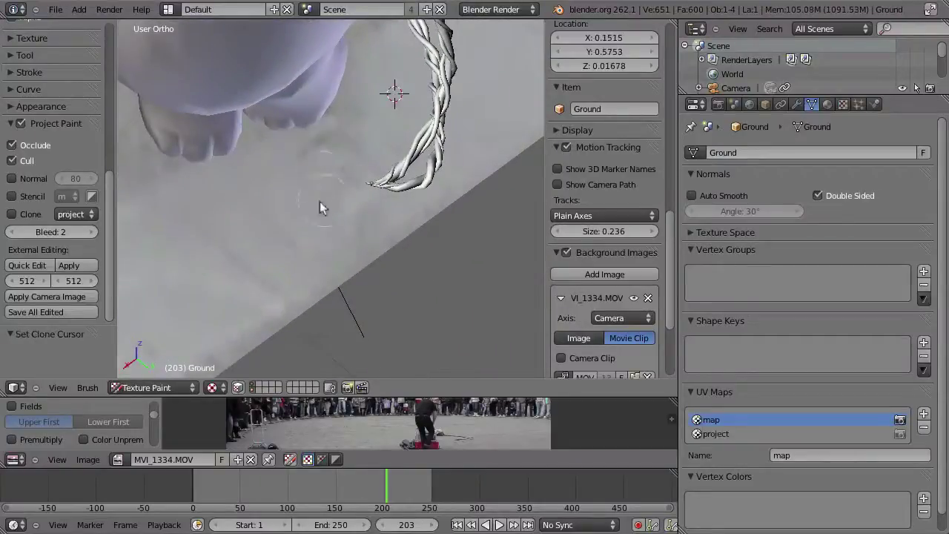
pyautogui.moveTo(352, 114)
pyautogui.mouseDown(button='middle')
pyautogui.moveTo(446, 131)
pyautogui.moveTo(409, 71)
pyautogui.moveTo(282, 170)
pyautogui.mouseUp(button='middle')
pyautogui.moveTo(385, 501); pyautogui.dragTo(266, 500)
pyautogui.moveTo(375, 275)
pyautogui.mouseDown(button='middle')
pyautogui.moveTo(345, 239)
pyautogui.moveTo(450, 178)
pyautogui.moveTo(315, 163)
pyautogui.mouseUp(button='middle')
# - Play the shot through the camera, stop at frame 78, and orbit to a top-down view
pyautogui.press('KP_0')
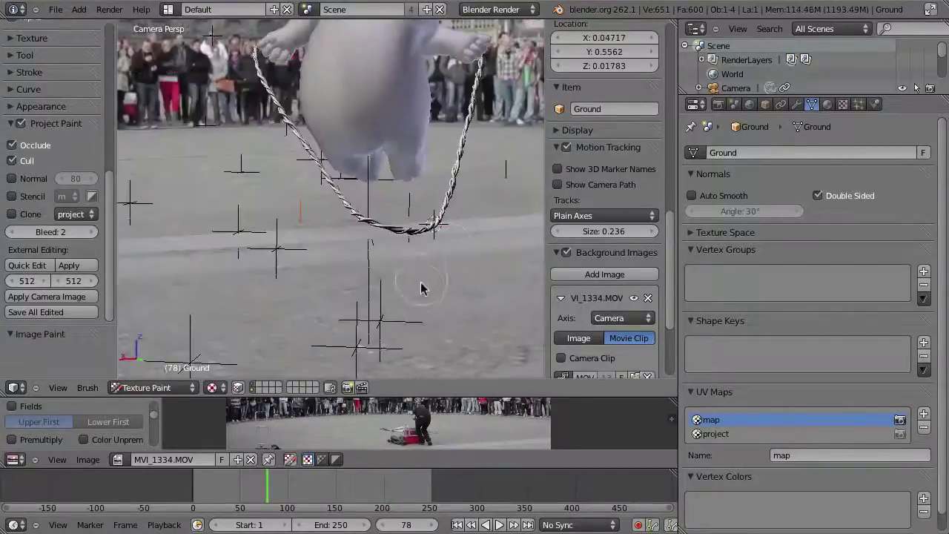
pyautogui.hotkey('alt', 'a')
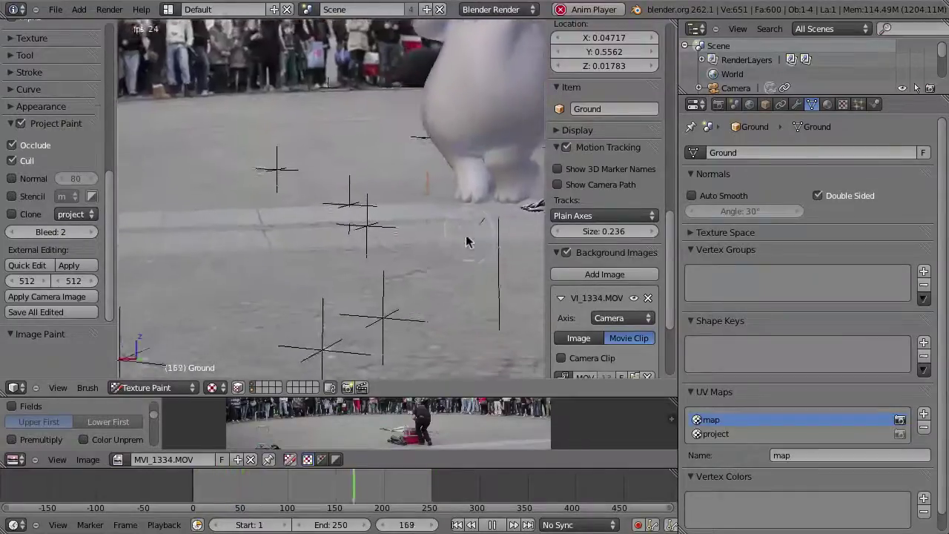
pyautogui.hotkey('alt', 'a')
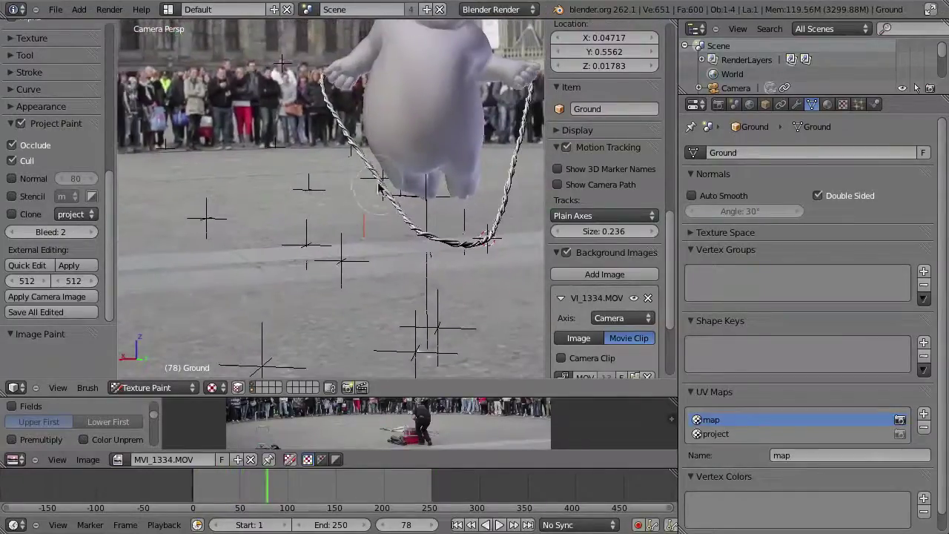
pyautogui.moveTo(379, 206); pyautogui.dragTo(406, 167, button='middle')
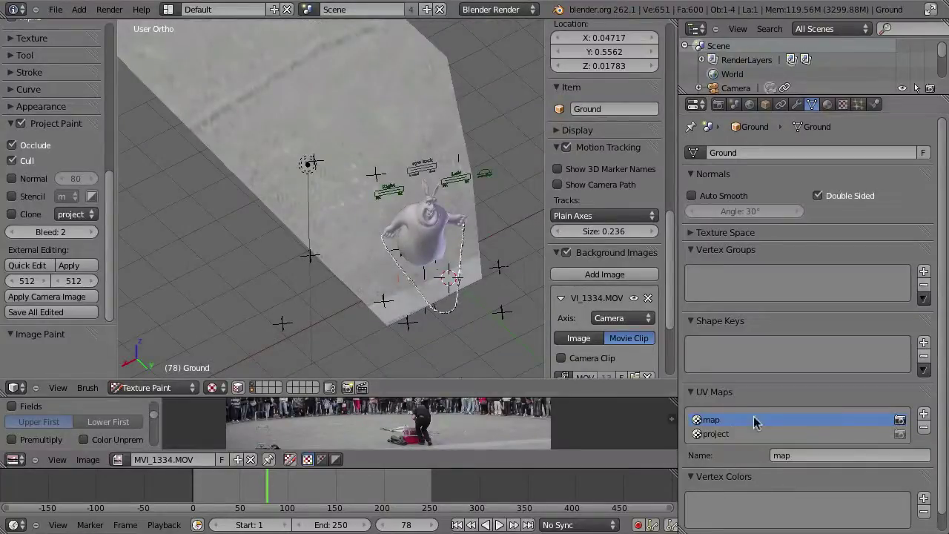
# - Put the Ground mesh in edit mode and show the UV image editor full screen
pyautogui.press('Tab')
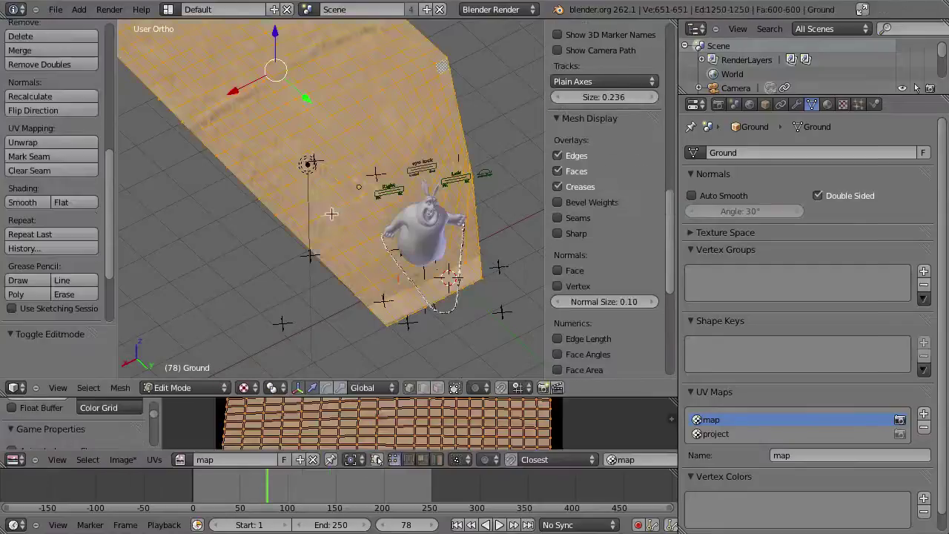
pyautogui.hotkey('ctrl', 'Up')
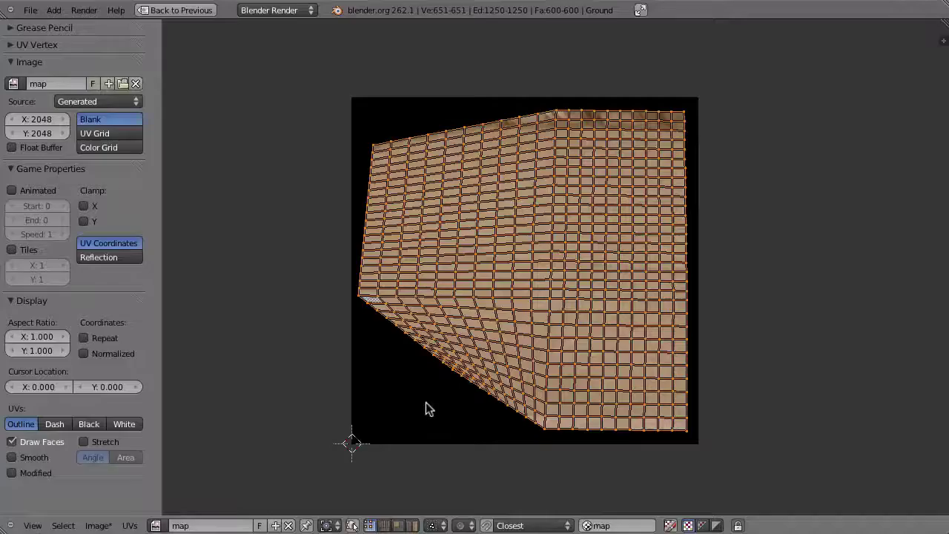
pyautogui.scroll(2, 500, 245)
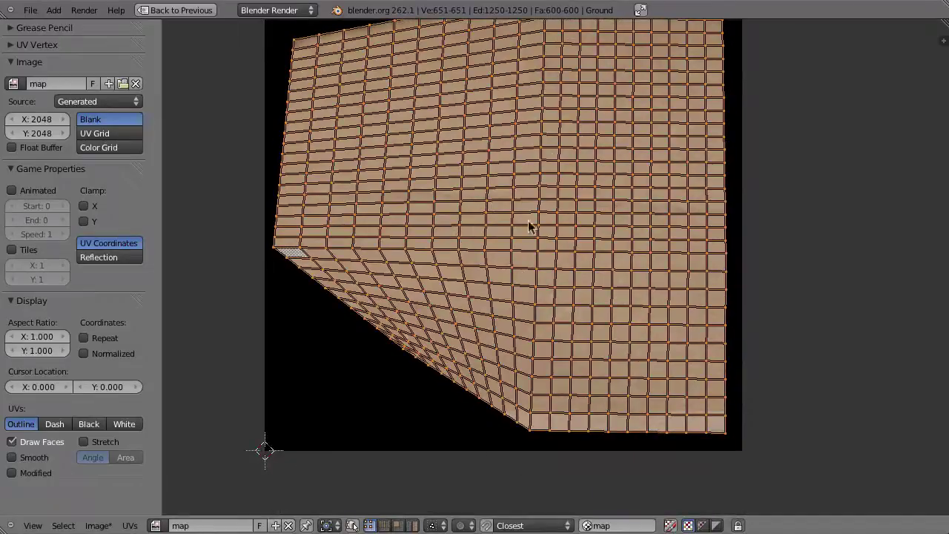
pyautogui.moveTo(494, 227); pyautogui.dragTo(500, 278, button='middle')
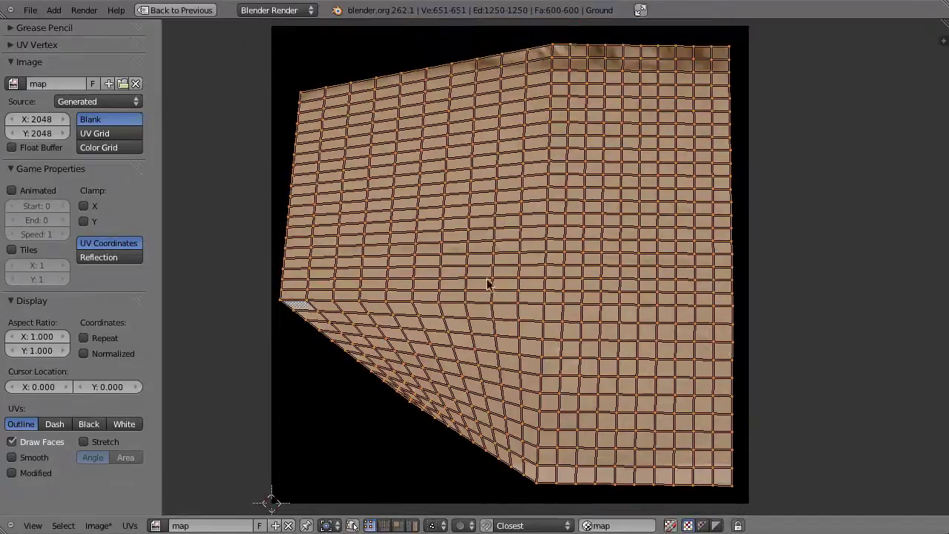
# - Save the painted image as floor.png in a new tex folder and restore the layout
pyautogui.click(102, 525)
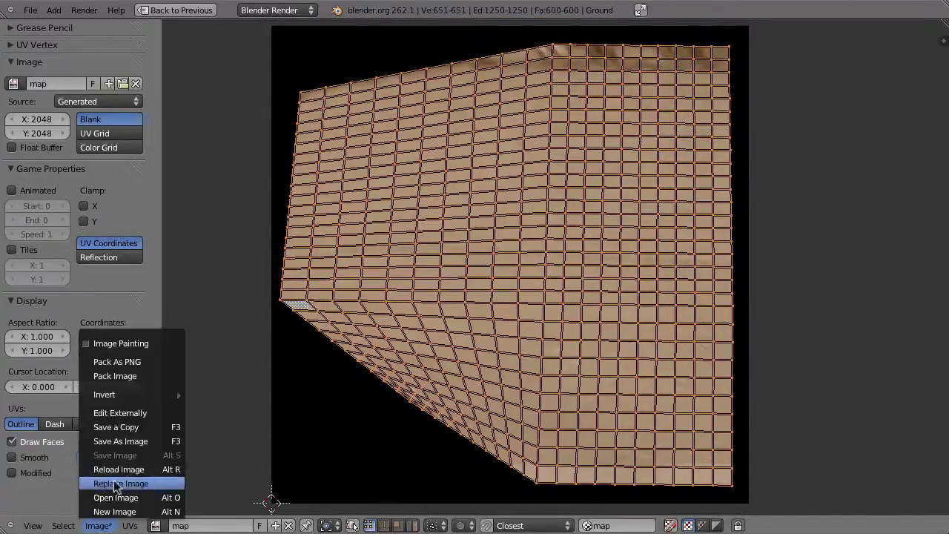
pyautogui.click(131, 442)
pyautogui.press('i')
pyautogui.write('tex')
pyautogui.press('Return')
pyautogui.click(208, 110)
pyautogui.click(200, 65)
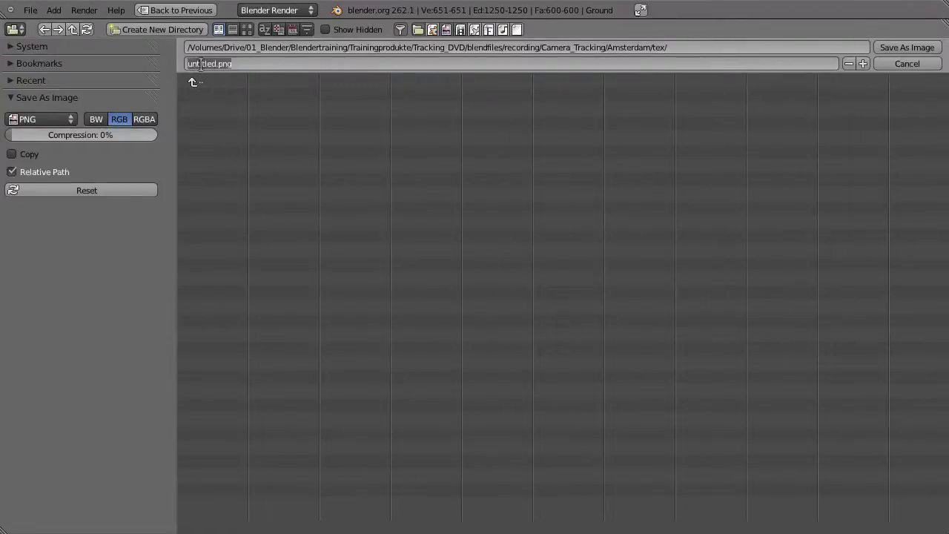
pyautogui.press('BackSpace')
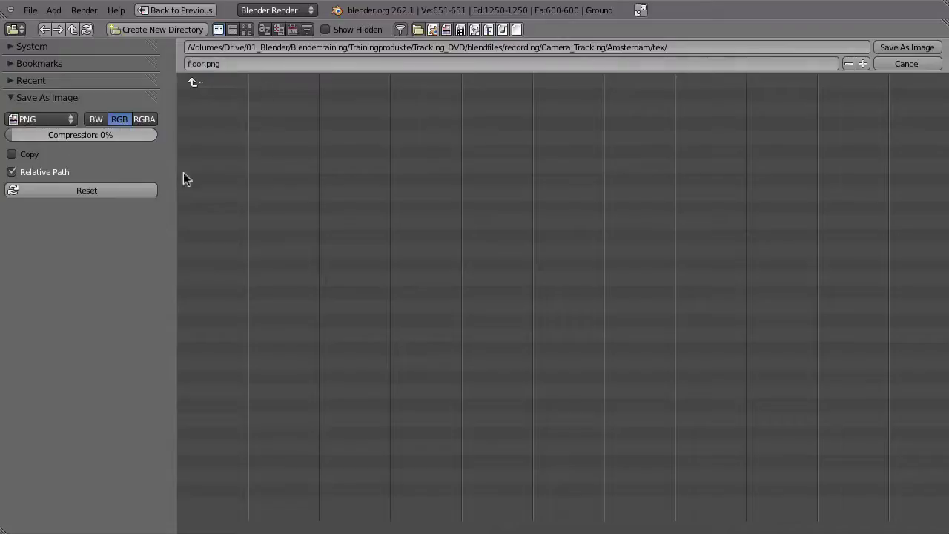
pyautogui.click(904, 49)
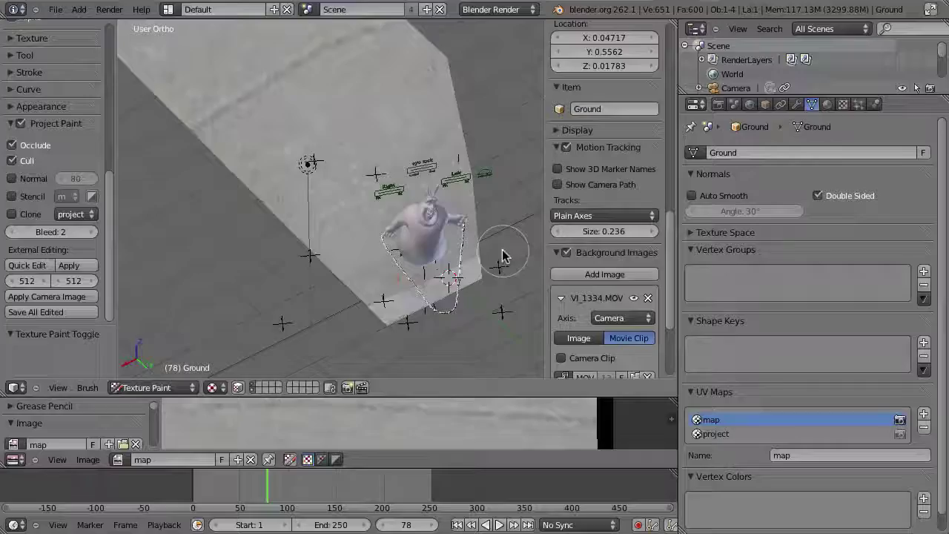
pyautogui.hotkey('ctrl', 'Up')
# - Add an Image or Movie texture to the Ground material using the floor image
pyautogui.moveTo(419, 251)
pyautogui.mouseDown(button='middle')
pyautogui.moveTo(393, 237)
pyautogui.moveTo(393, 296)
pyautogui.mouseUp(button='middle')
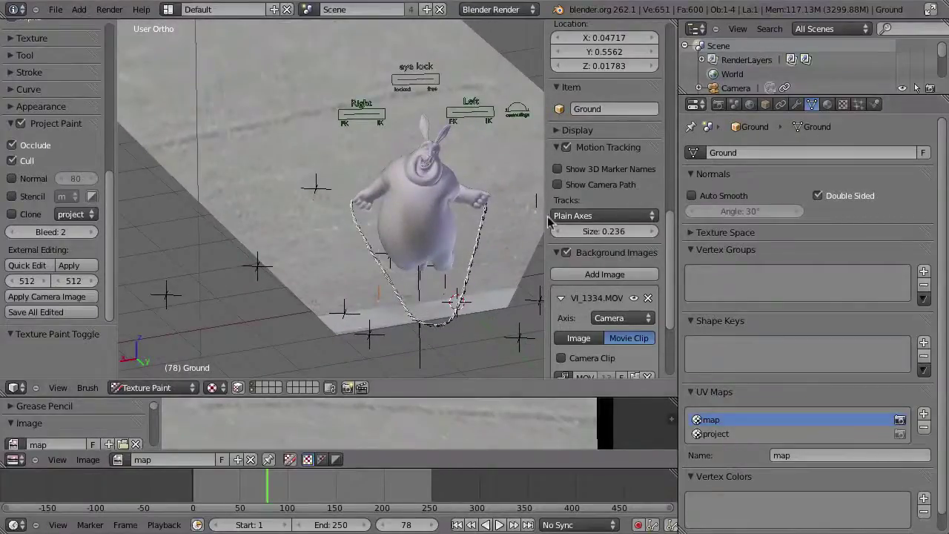
pyautogui.keyDown('shift'); pyautogui.moveTo(366, 216); pyautogui.dragTo(332, 197, button='middle'); pyautogui.keyUp('shift')
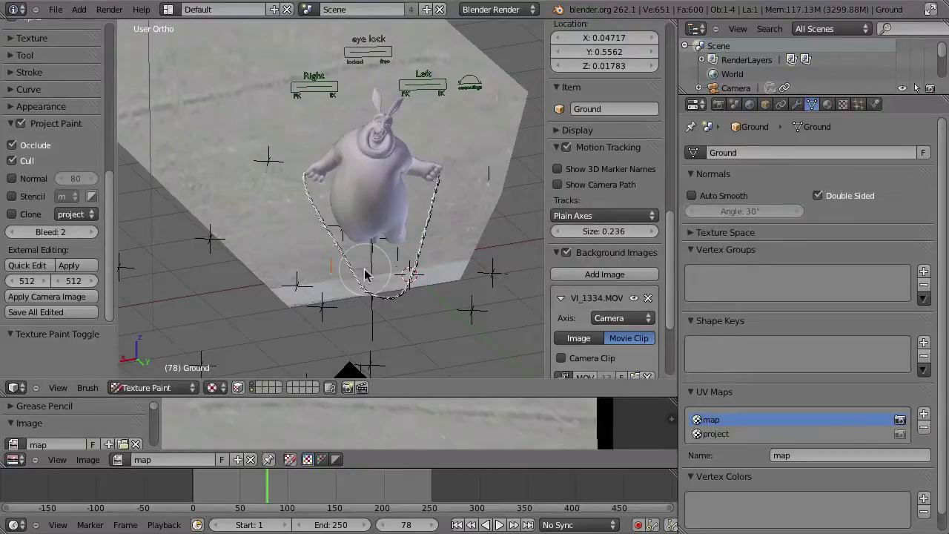
pyautogui.click(826, 105)
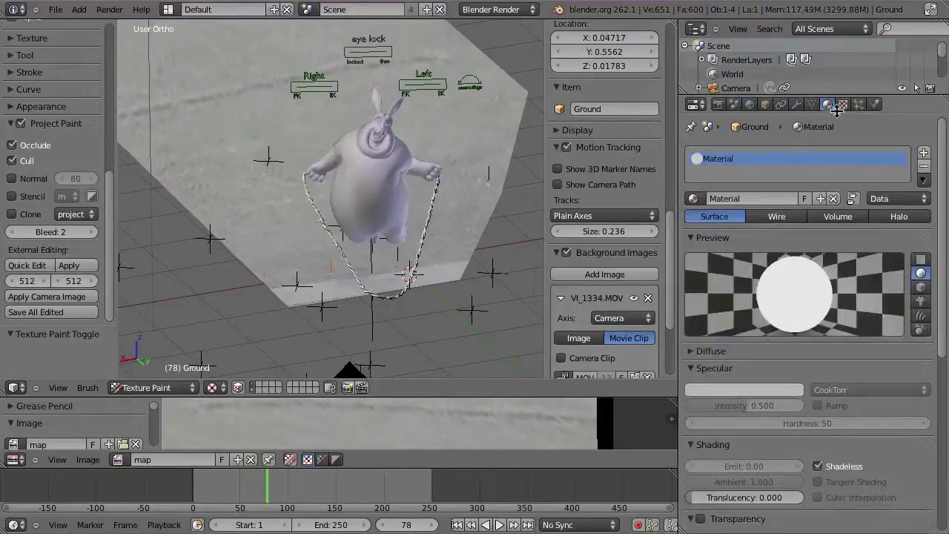
pyautogui.click(842, 105)
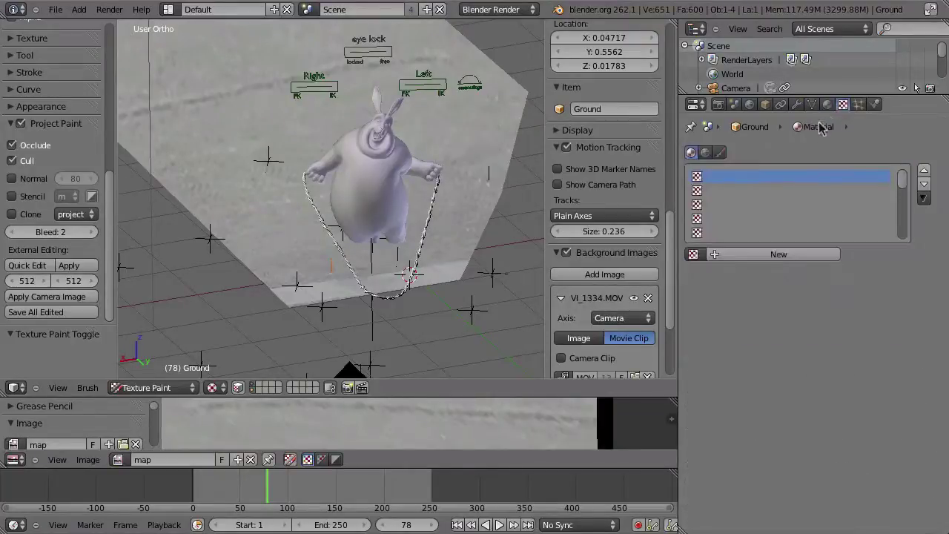
pyautogui.click(768, 256)
pyautogui.click(783, 272)
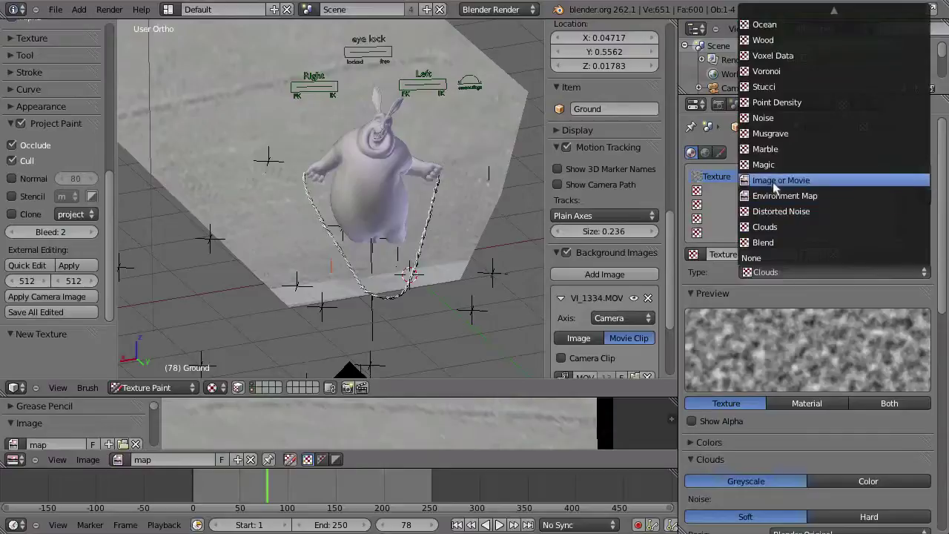
pyautogui.click(776, 184)
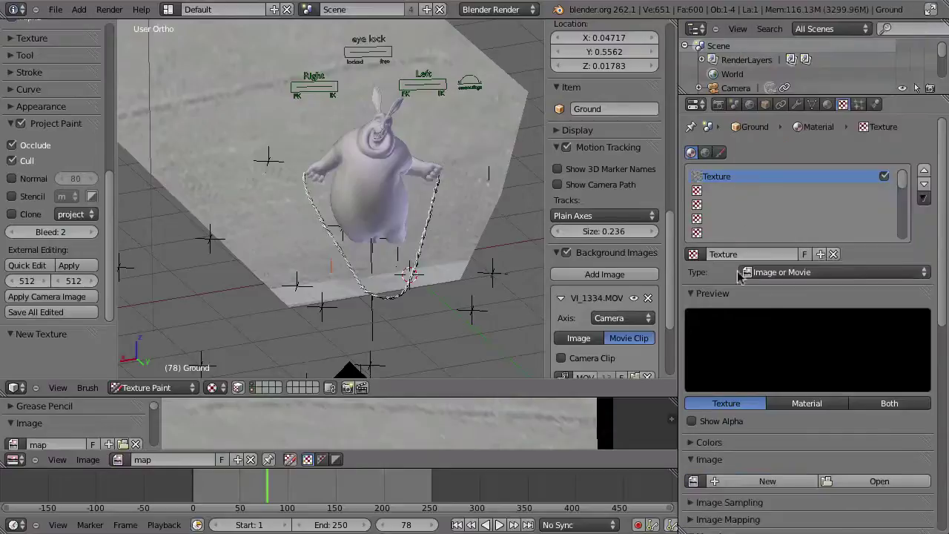
pyautogui.click(693, 481)
pyautogui.click(714, 331)
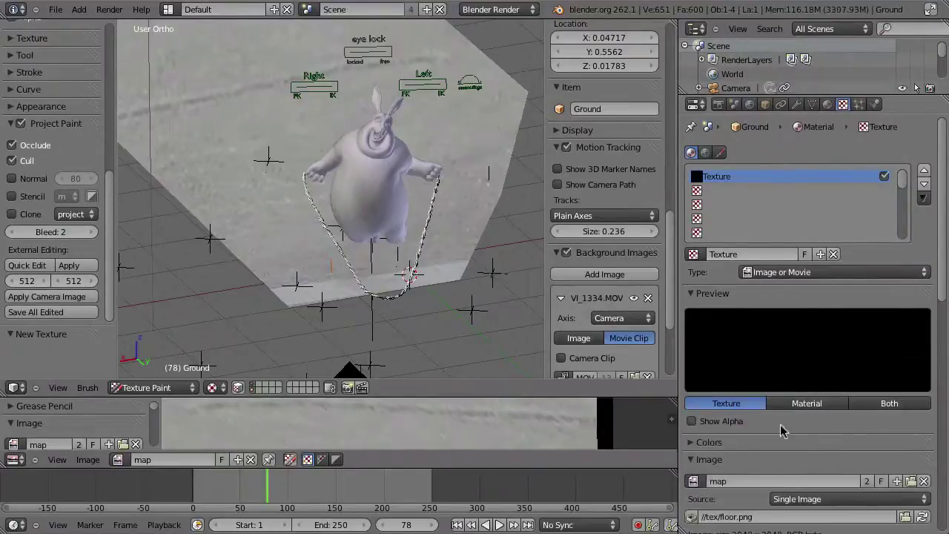
# - Map the texture with UV coordinates on the 'map' UV layer, then return to object mode
pyautogui.scroll(-5, 785, 432)
pyautogui.scroll(-4, 774, 292)
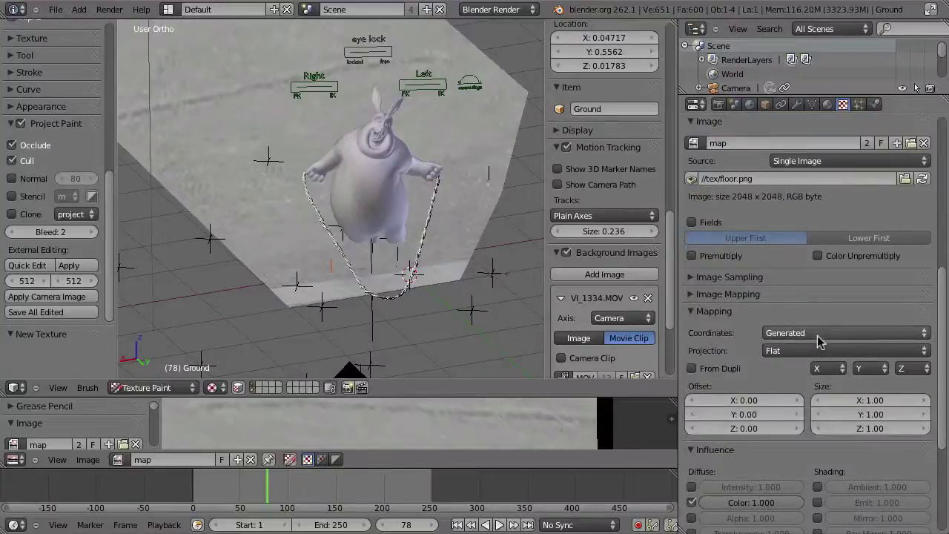
pyautogui.click(795, 333)
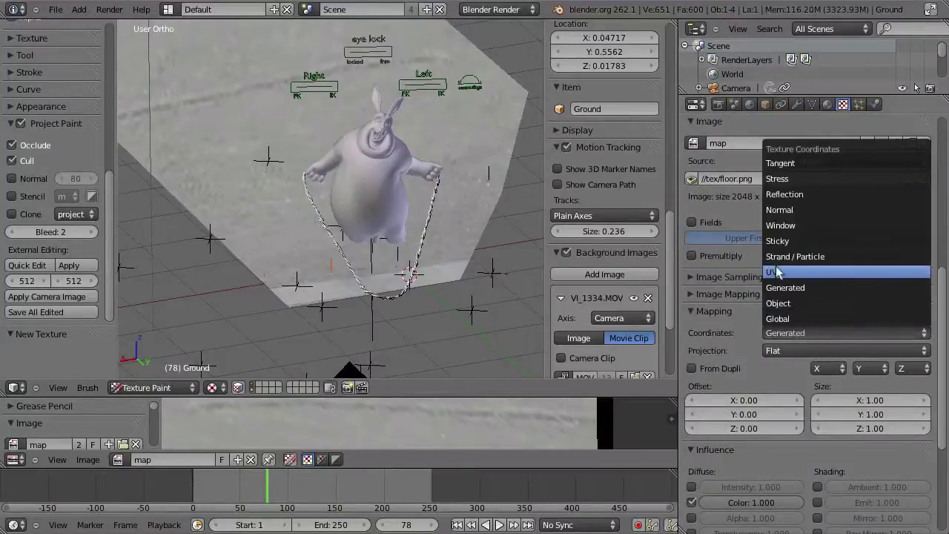
pyautogui.click(775, 272)
pyautogui.click(786, 351)
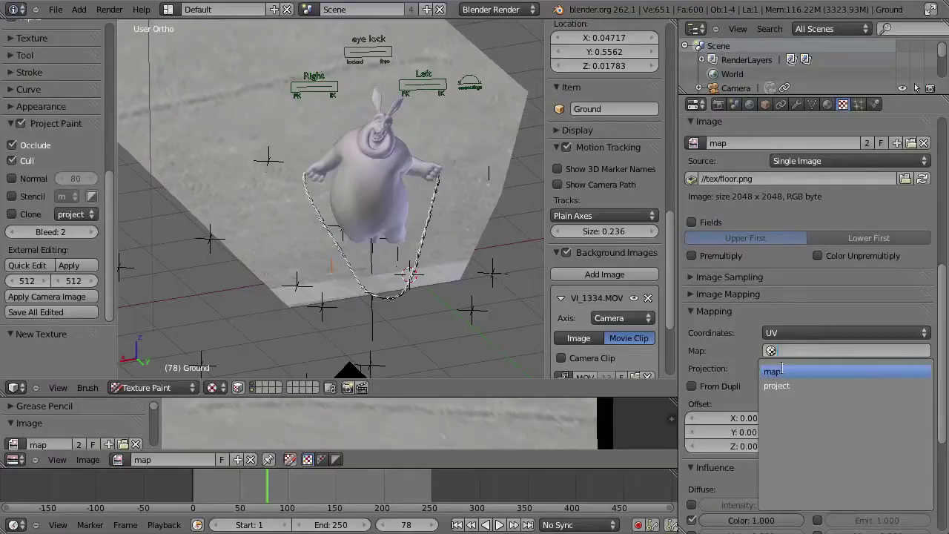
pyautogui.click(781, 370)
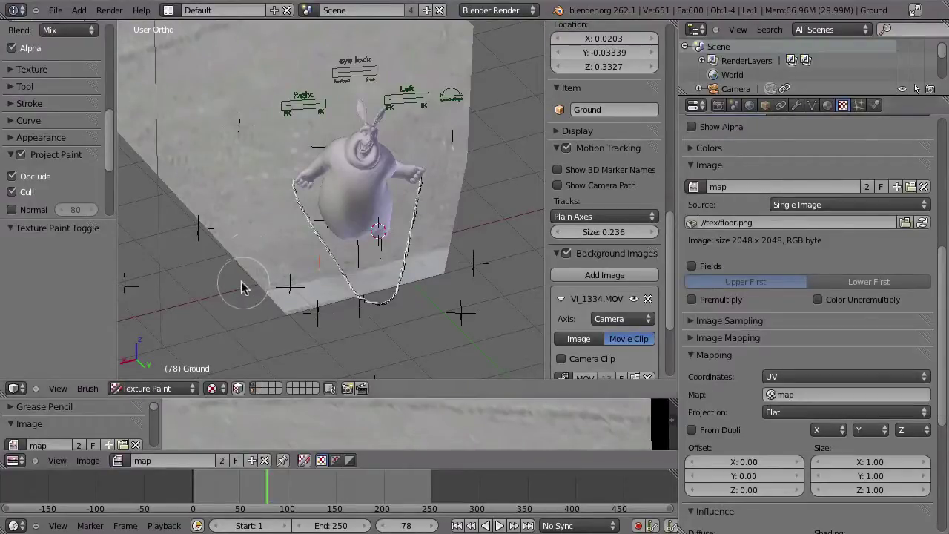
pyautogui.press('Tab')
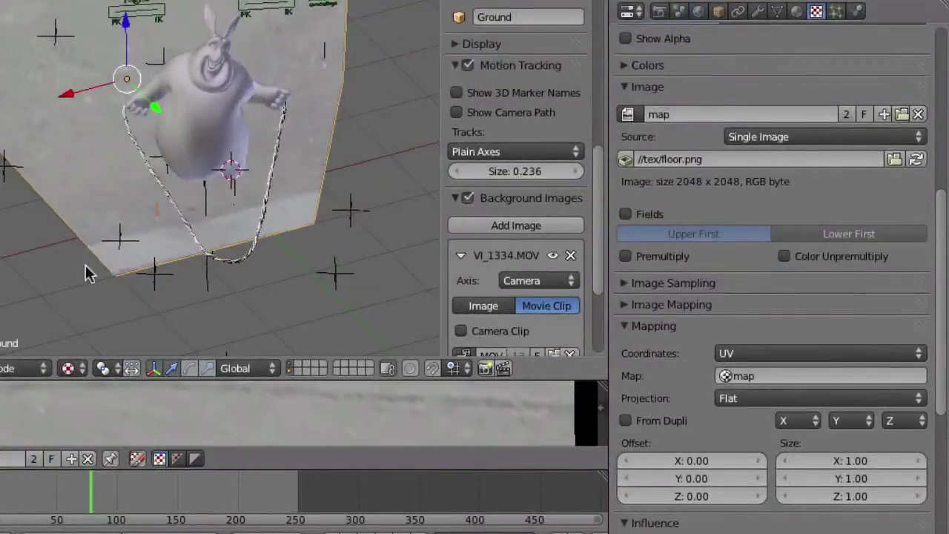
# - Open the render layer settings and look over the Foreground and Background layers
pyautogui.click(658, 12)
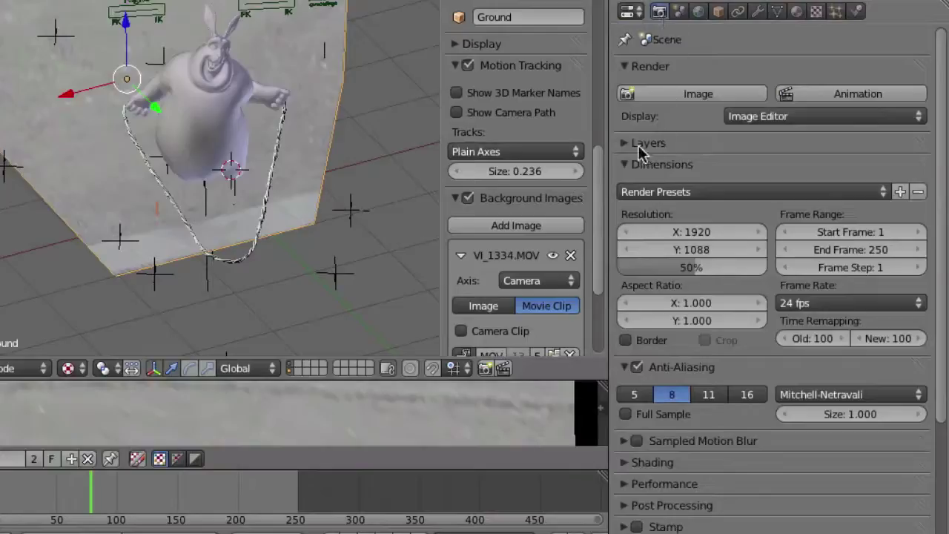
pyautogui.click(639, 145)
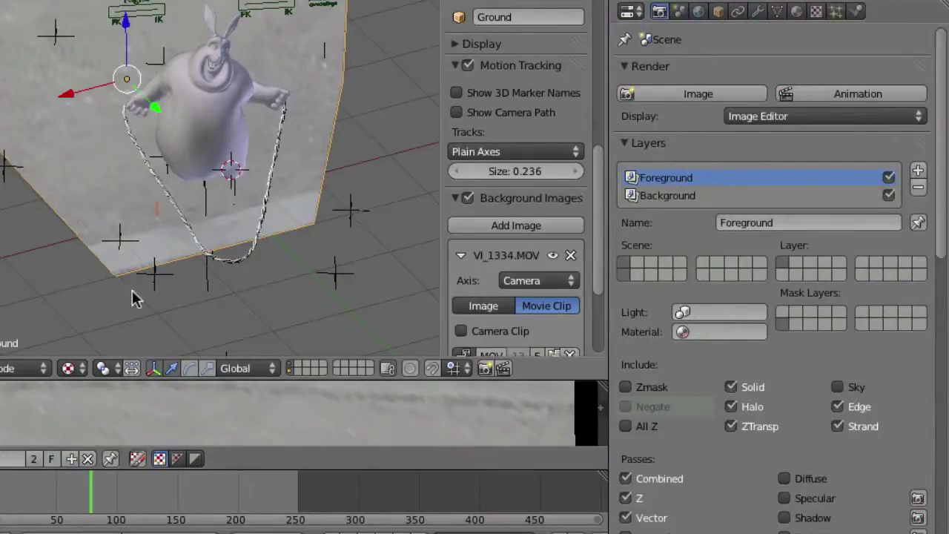
pyautogui.click(667, 194)
pyautogui.scroll(-3, 667, 148)
pyautogui.click(668, 79)
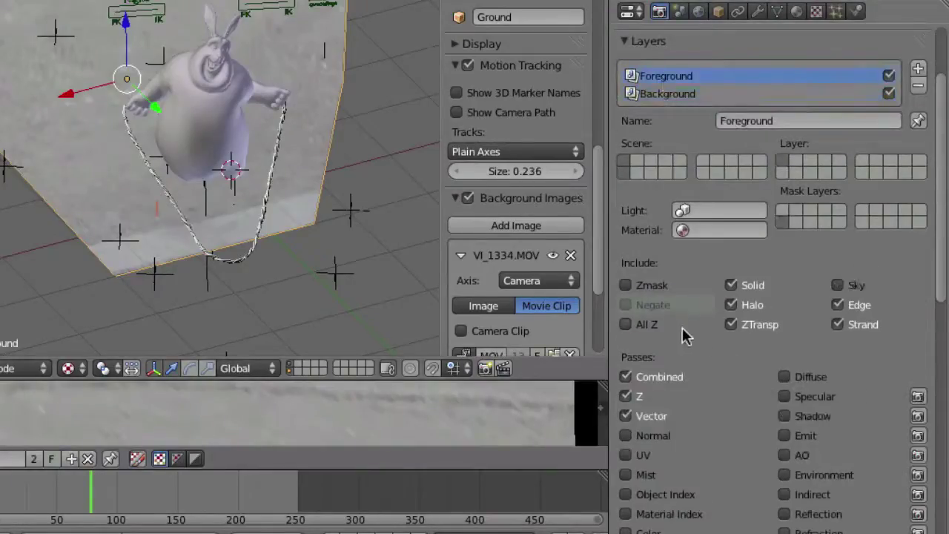
pyautogui.click(678, 97)
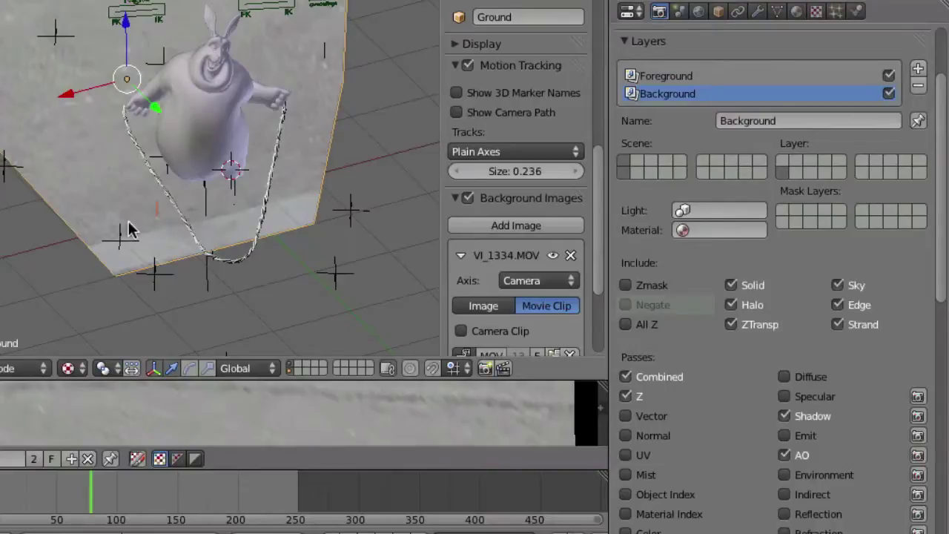
pyautogui.moveTo(73, 152)
pyautogui.mouseDown(button='middle')
pyautogui.moveTo(64, 115)
pyautogui.moveTo(68, 161)
pyautogui.moveTo(24, 162)
pyautogui.moveTo(83, 126)
pyautogui.mouseUp(button='middle')
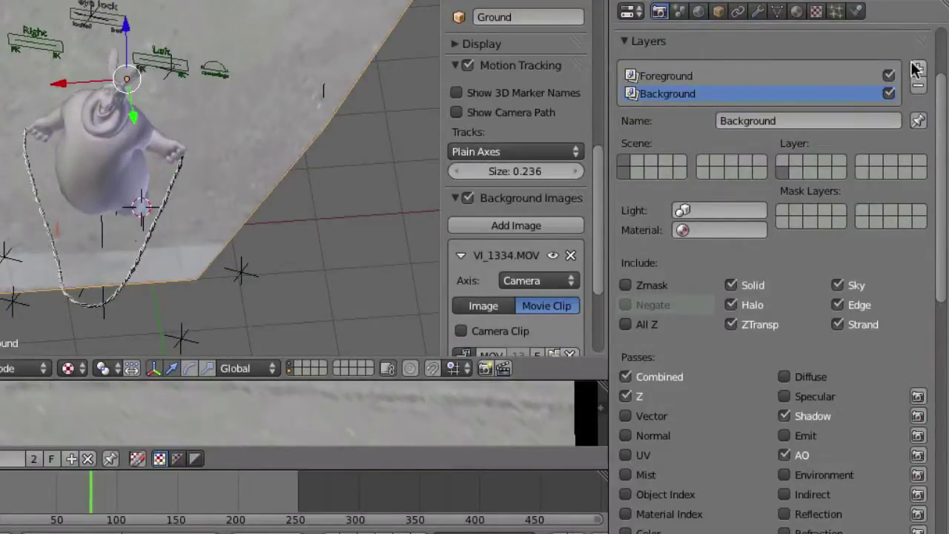
# - Add a render layer named 'projection' and assign it a scene layer
pyautogui.click(916, 69)
pyautogui.click(756, 142)
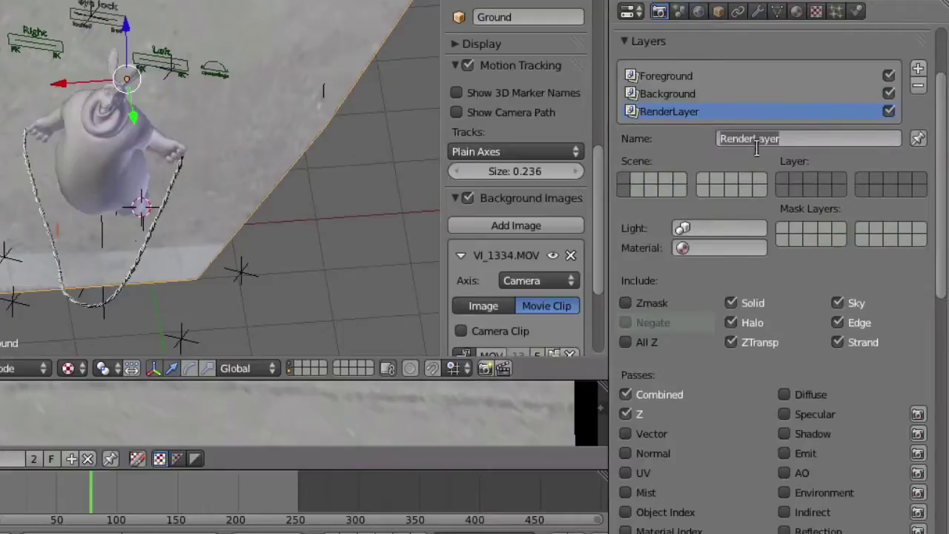
pyautogui.write('projection')
pyautogui.press('Return')
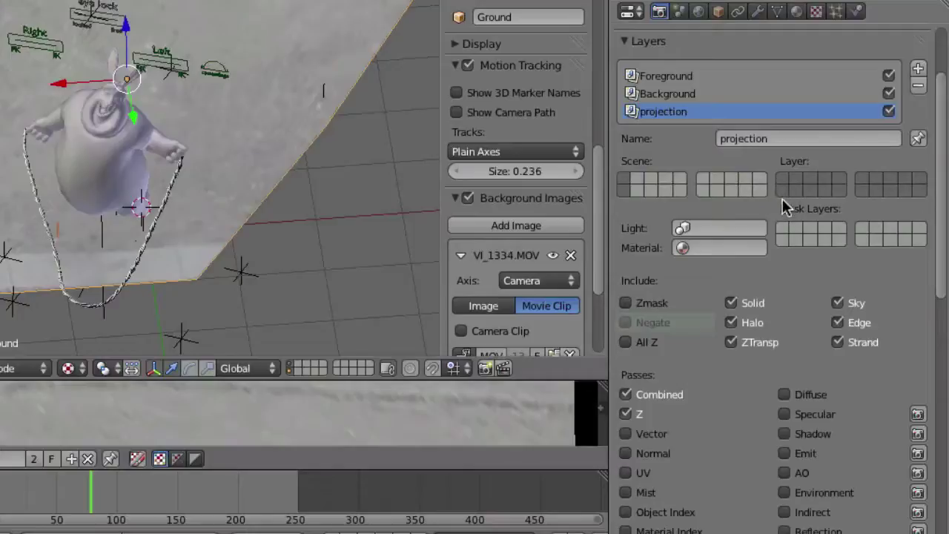
pyautogui.click(780, 191)
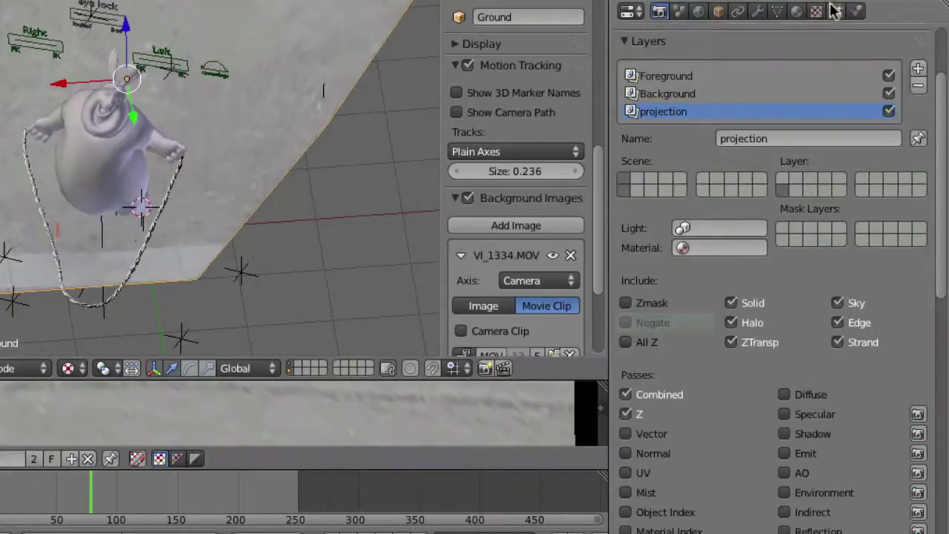
# - Add a second material slot to Ground holding a new material named 'shadow'
pyautogui.click(795, 11)
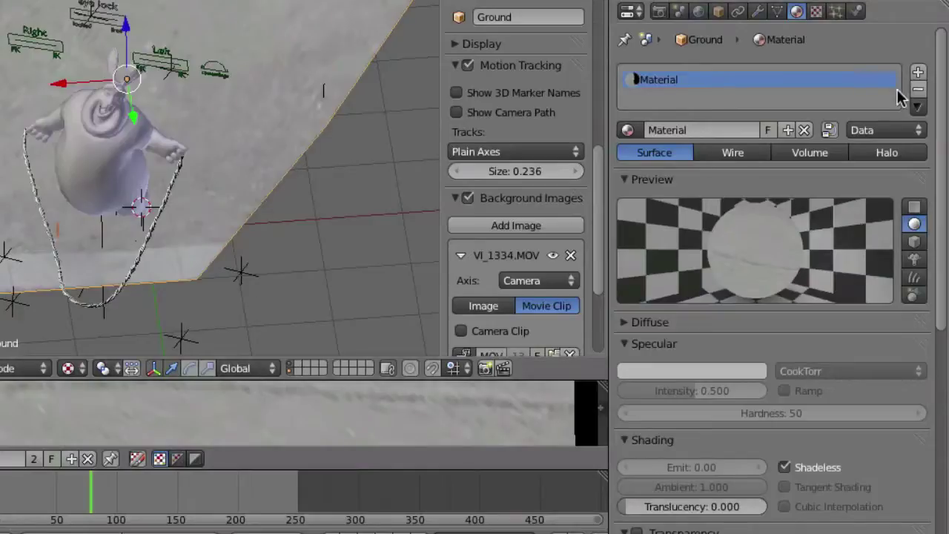
pyautogui.click(662, 11)
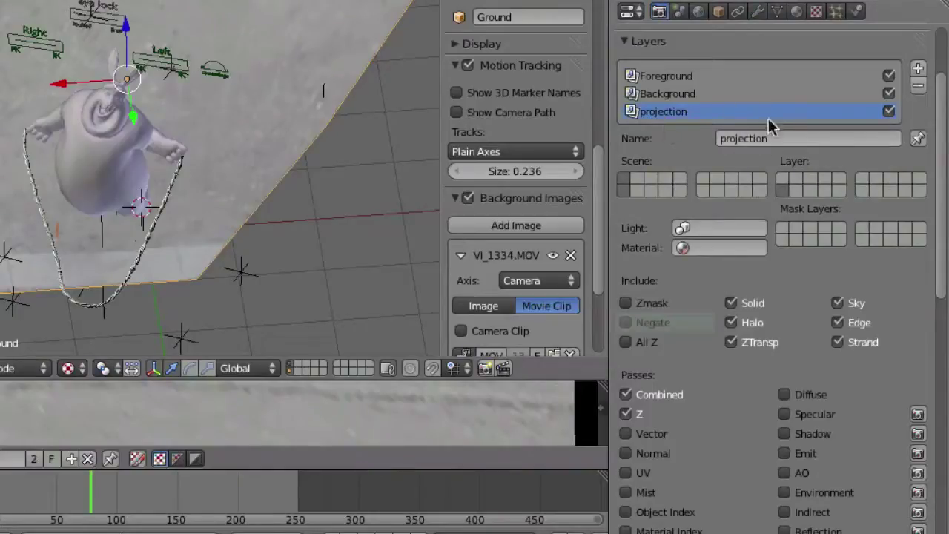
pyautogui.click(795, 12)
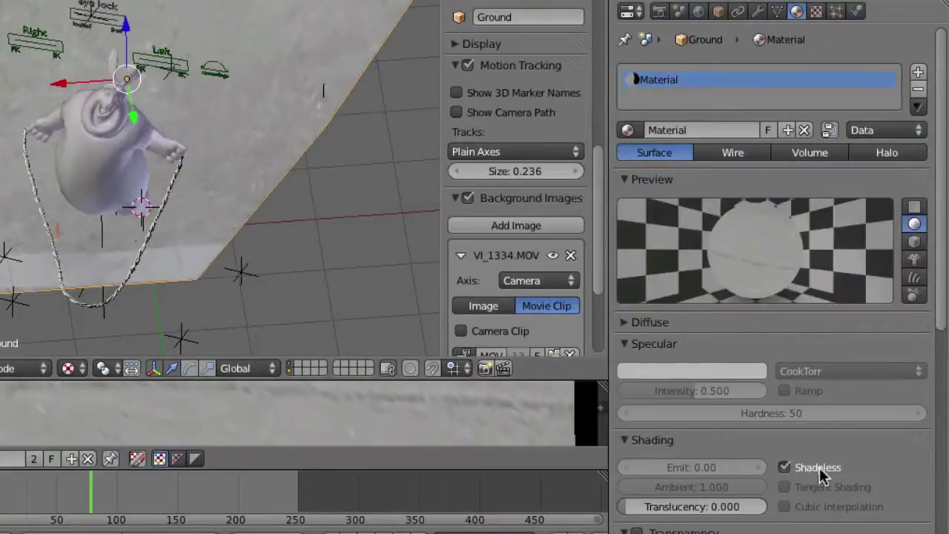
pyautogui.click(917, 73)
pyautogui.click(708, 129)
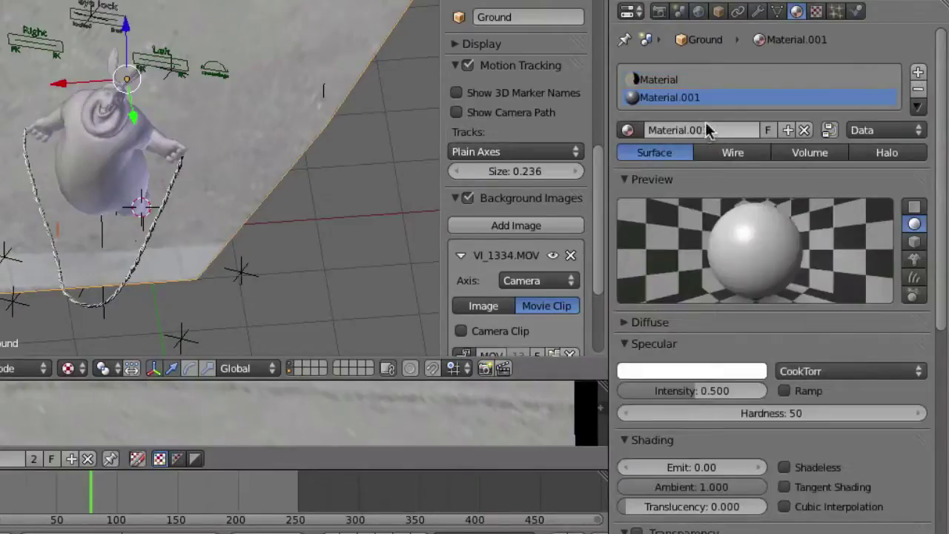
pyautogui.write('shadow')
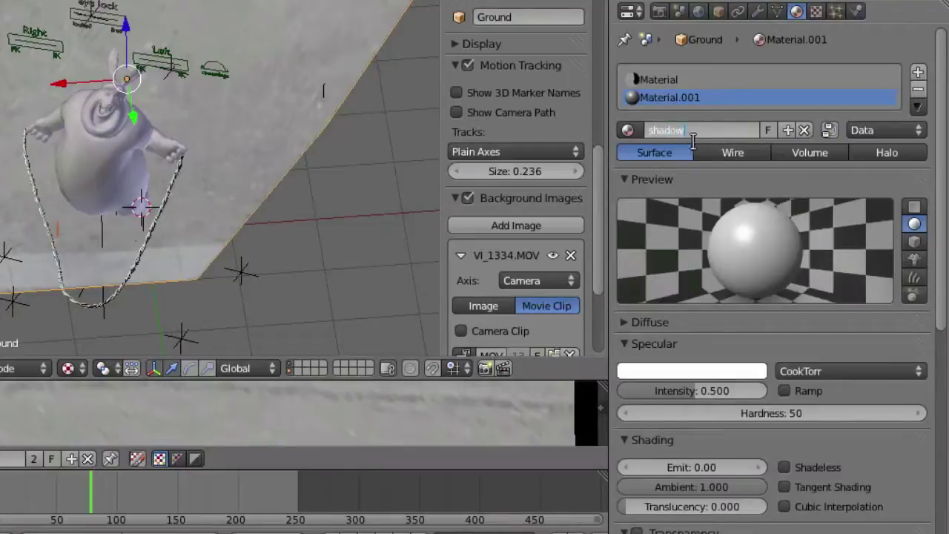
pyautogui.press('Return')
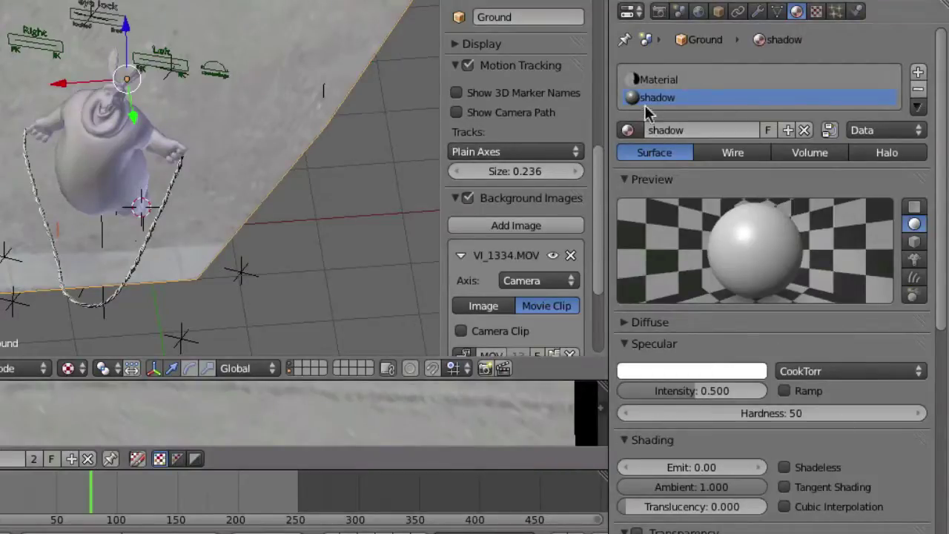
# - Set the Background layer's material override to shadow and enable the Vector pass on projection
pyautogui.click(659, 11)
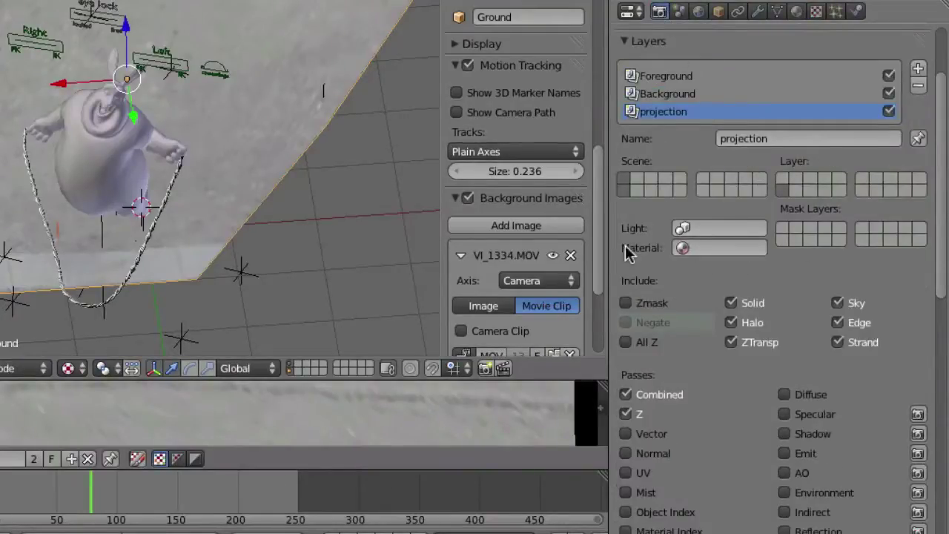
pyautogui.click(663, 96)
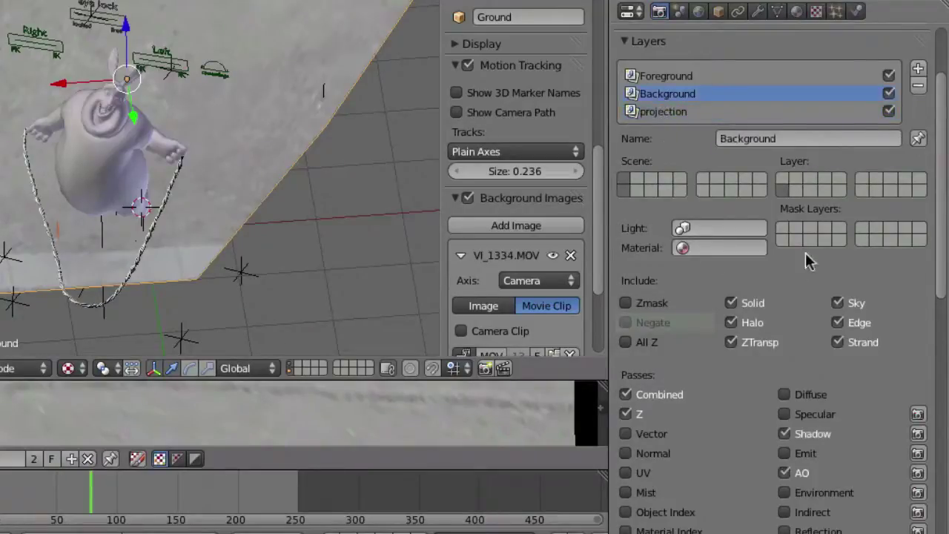
pyautogui.click(707, 251)
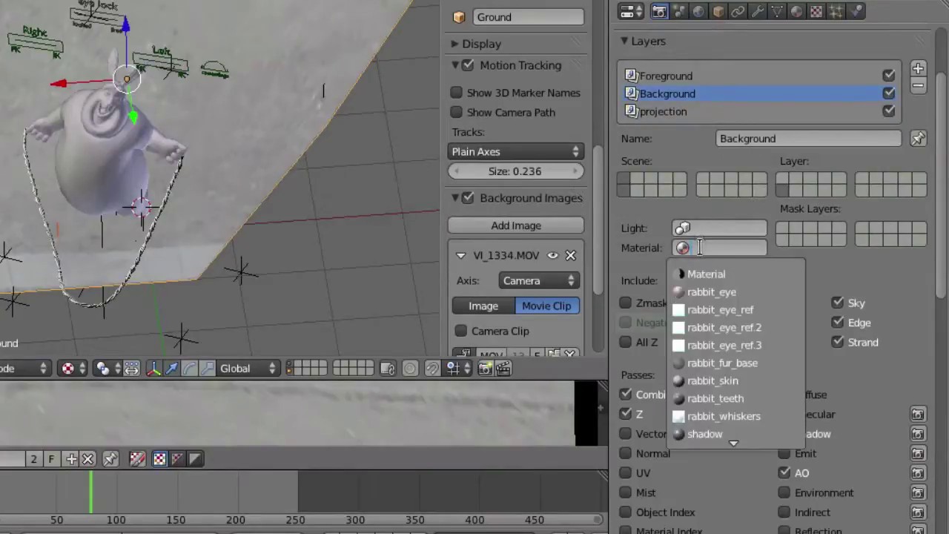
pyautogui.write('sh')
pyautogui.click(708, 273)
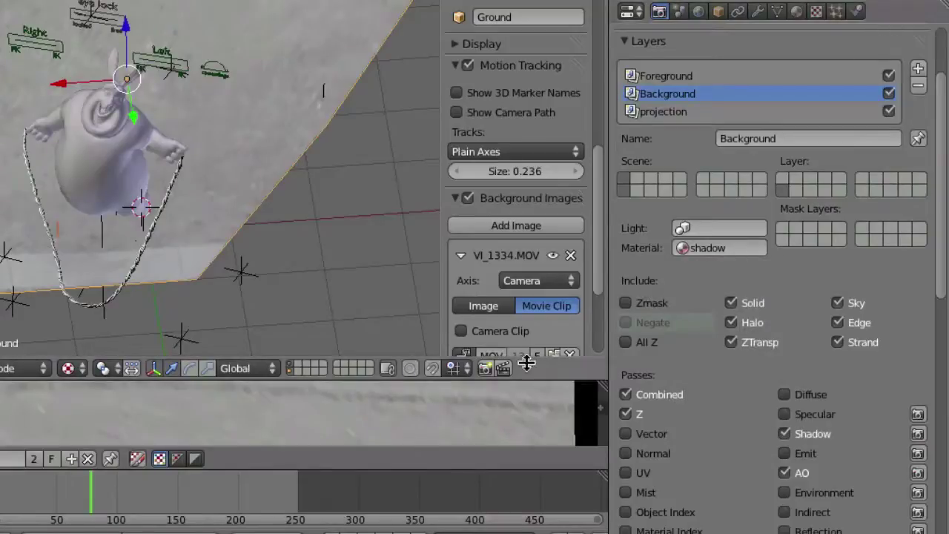
pyautogui.click(682, 112)
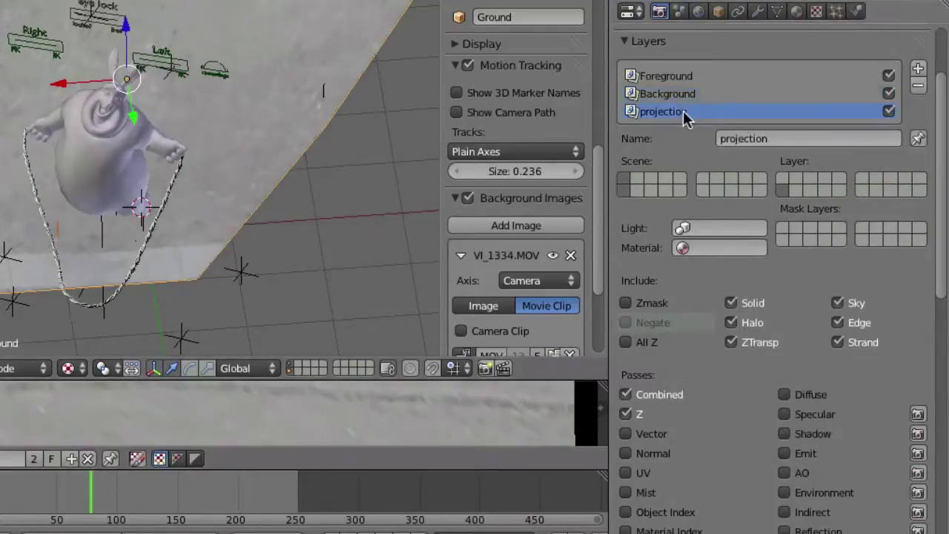
pyautogui.click(624, 434)
# - Render the current frame and maximize the Compositing layout's node editor
pyautogui.click(667, 99)
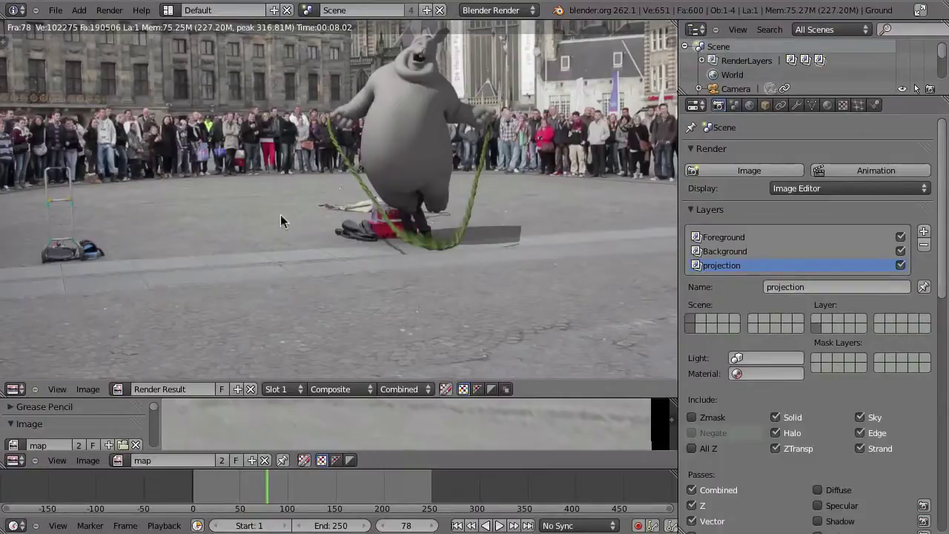
pyautogui.hotkey('ctrl', 'Left')
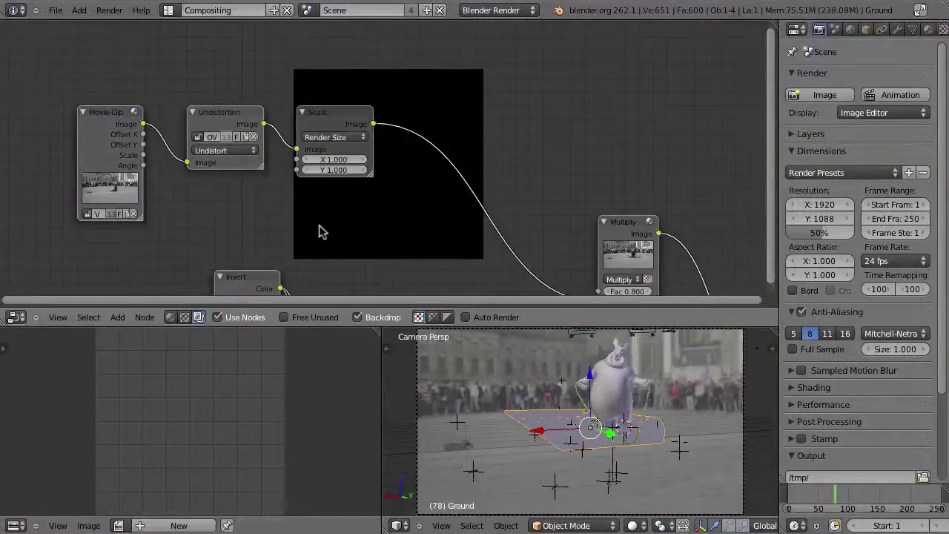
pyautogui.hotkey('ctrl', 'Up')
pyautogui.scroll(-3, 519, 335)
pyautogui.moveTo(519, 335); pyautogui.dragTo(420, 233, button='middle')
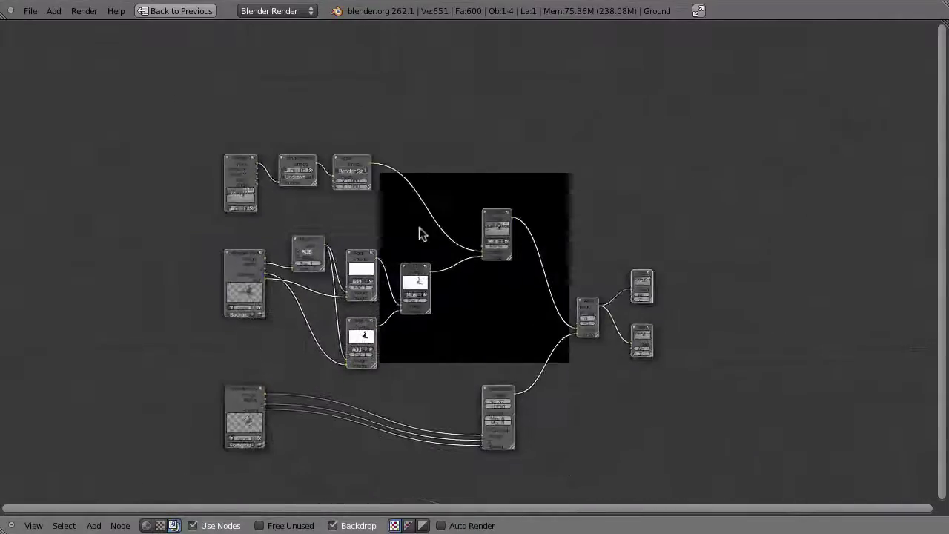
pyautogui.scroll(2, 430, 250)
pyautogui.moveTo(329, 146); pyautogui.dragTo(376, 208, button='middle')
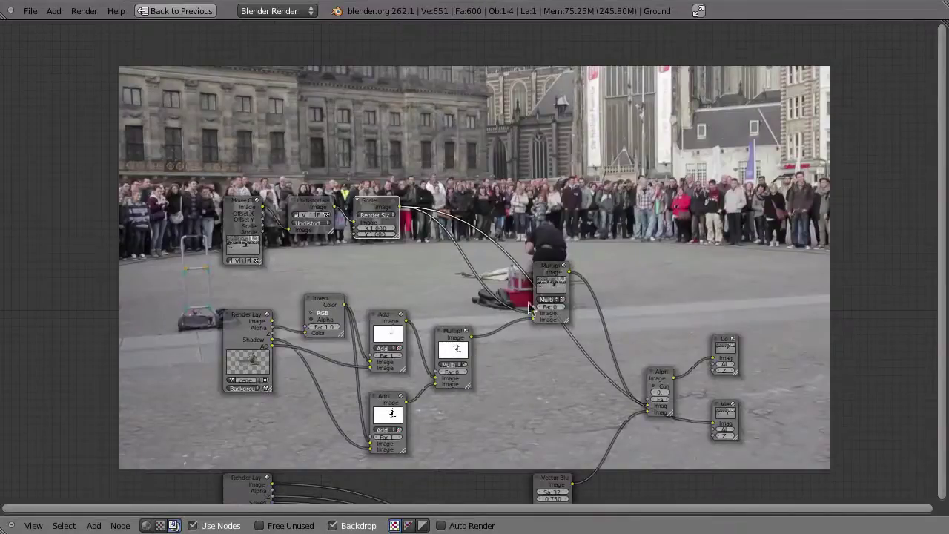
# - Nudge the Movie Clip node and select the Multiply node while framing the tree
pyautogui.moveTo(232, 213); pyautogui.dragTo(240, 207)
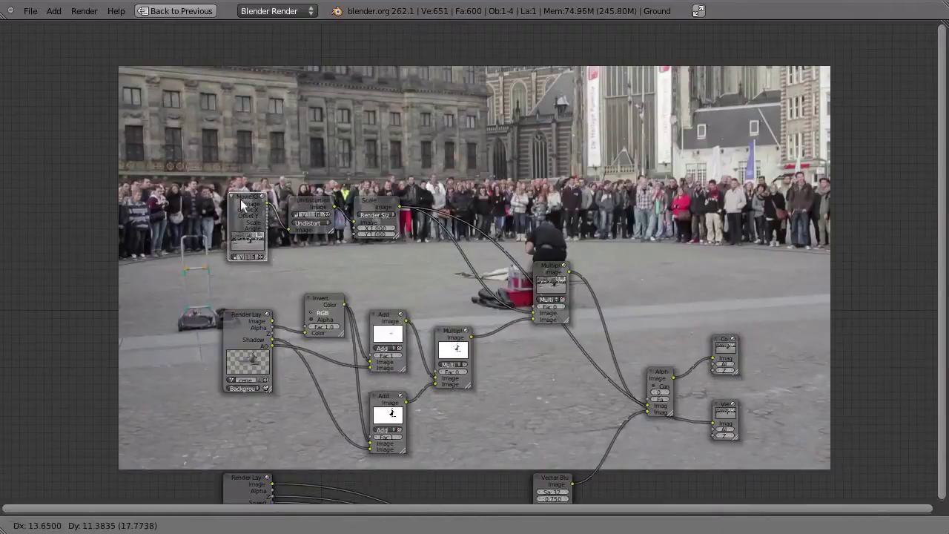
pyautogui.click(549, 270)
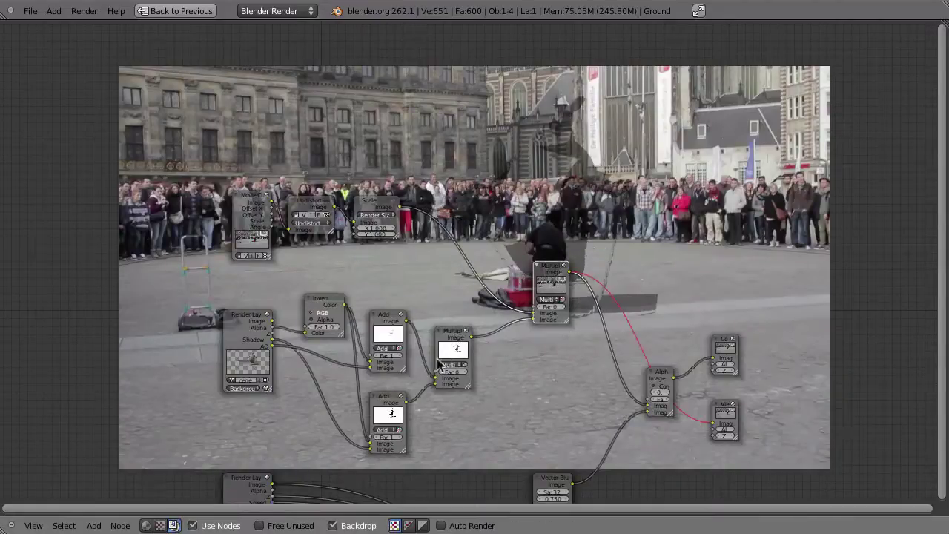
pyautogui.moveTo(592, 245); pyautogui.dragTo(558, 341, button='middle')
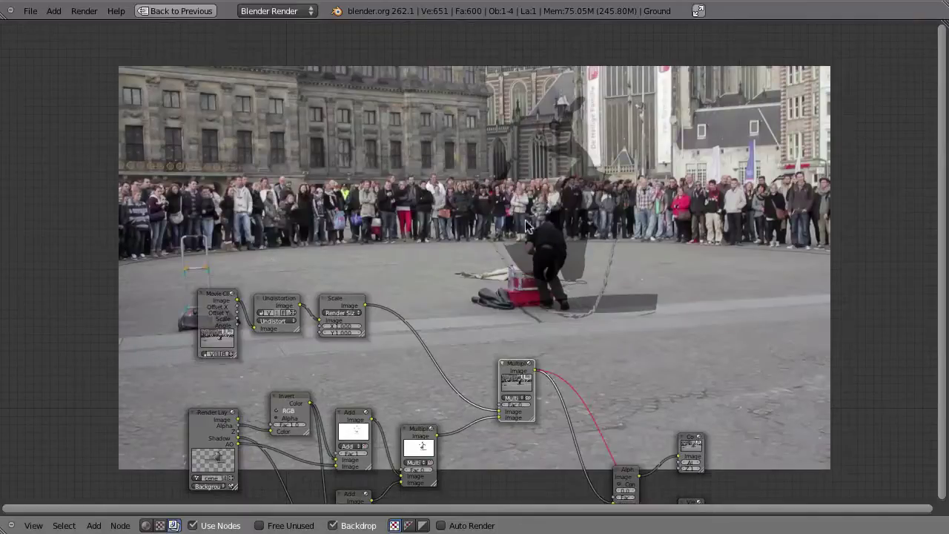
pyautogui.moveTo(525, 226); pyautogui.dragTo(584, 160, button='middle')
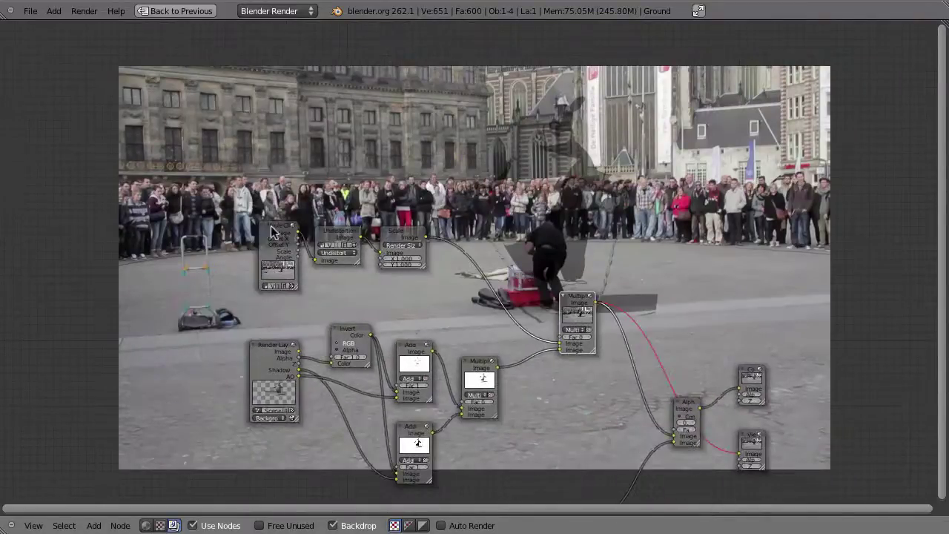
pyautogui.scroll(2, 398, 212)
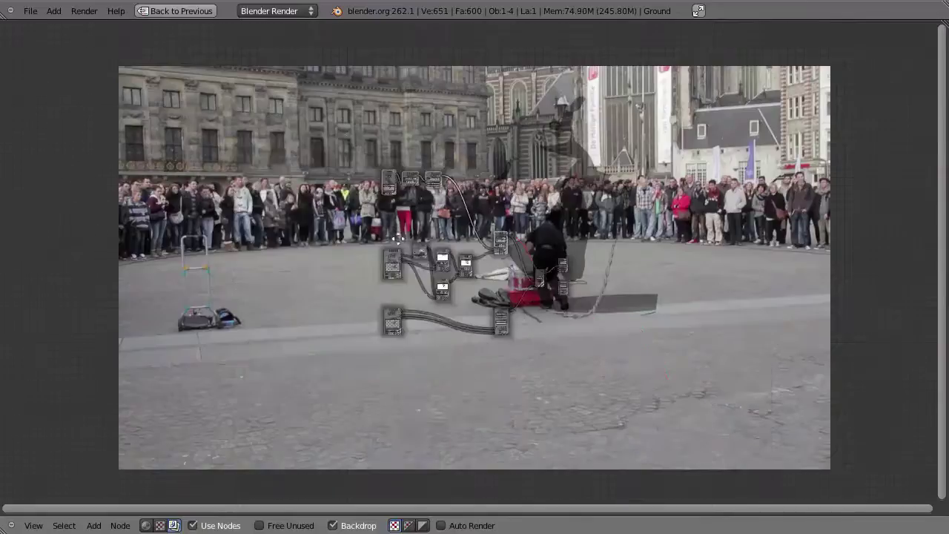
# - Add a Render Layers node reading the projection layer and preview it in the backdrop
pyautogui.hotkey('shift', 'a')
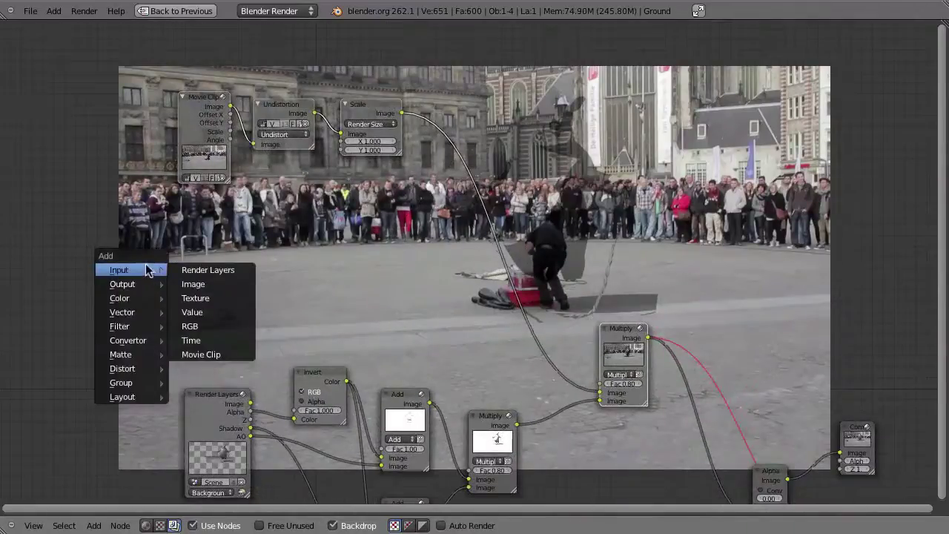
pyautogui.click(224, 266)
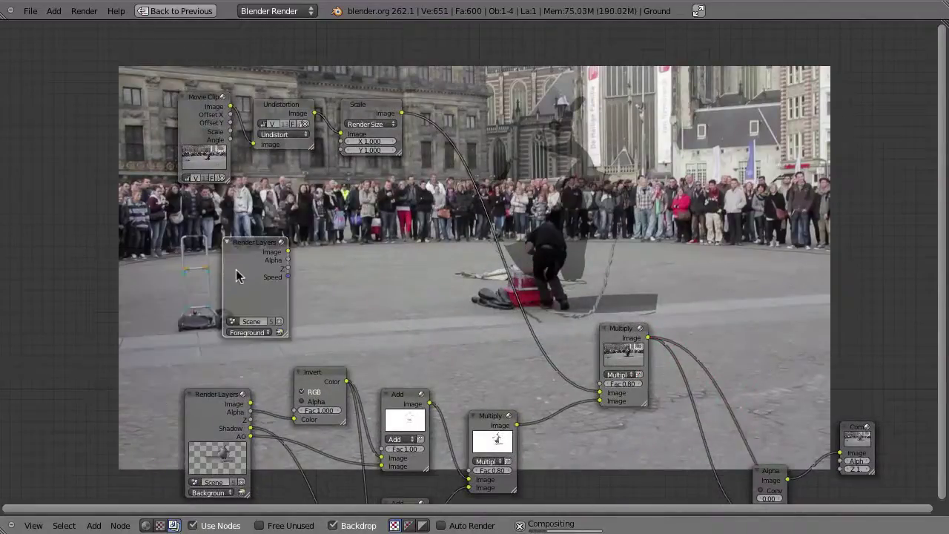
pyautogui.click(118, 265)
pyautogui.click(137, 312)
pyautogui.click(141, 287)
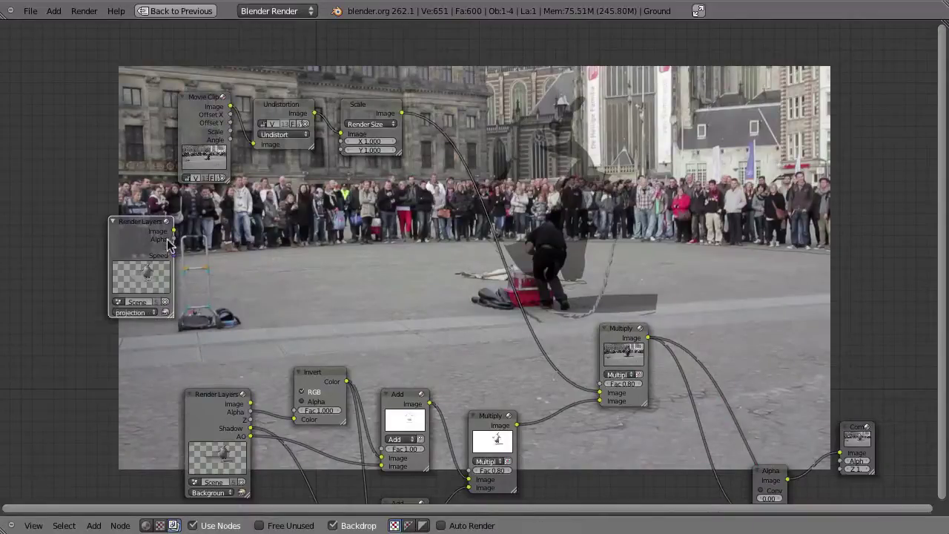
pyautogui.keyDown('ctrl'); pyautogui.keyDown('shift'); pyautogui.click(133, 245); pyautogui.keyUp('shift'); pyautogui.keyUp('ctrl')
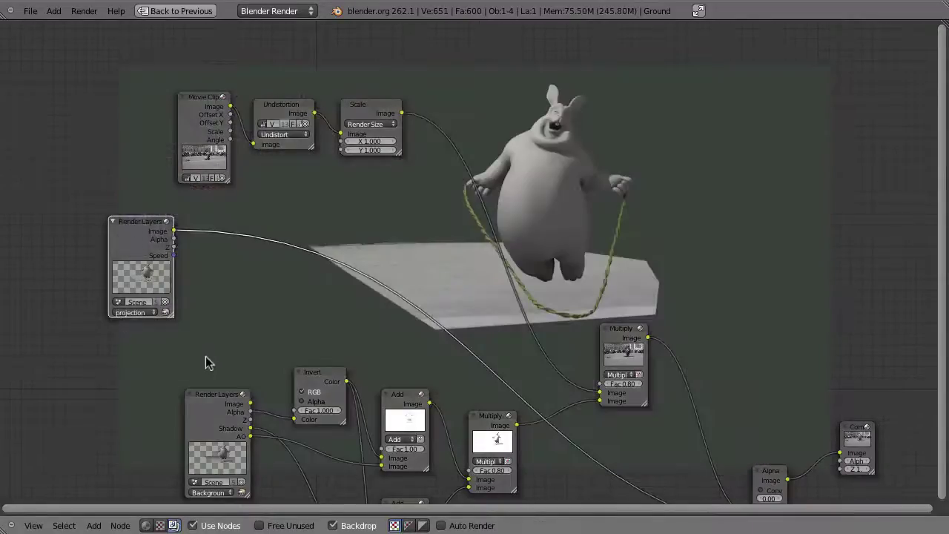
# - Restore the layout, maximize the camera view and select the rabbit
pyautogui.hotkey('ctrl', 'Up')
pyautogui.rightClick(592, 404)
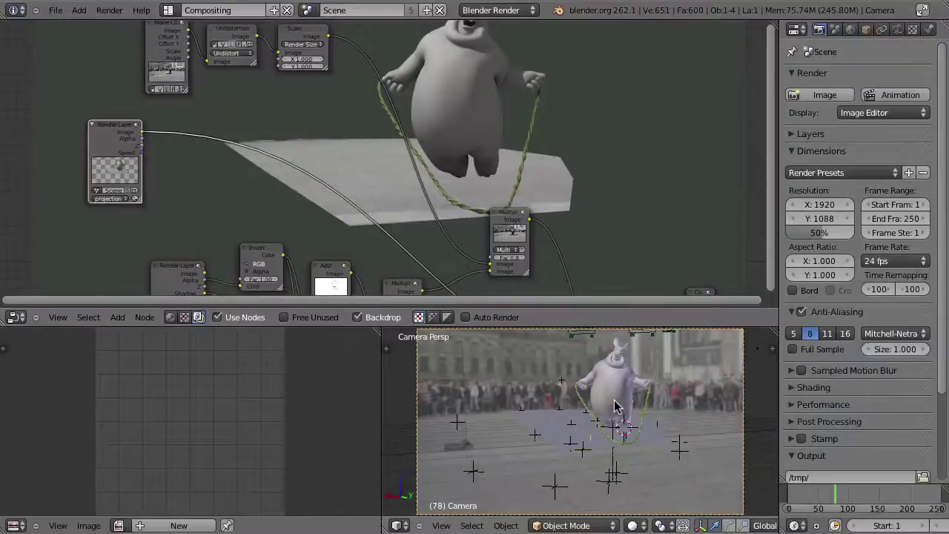
pyautogui.hotkey('ctrl', 'Up')
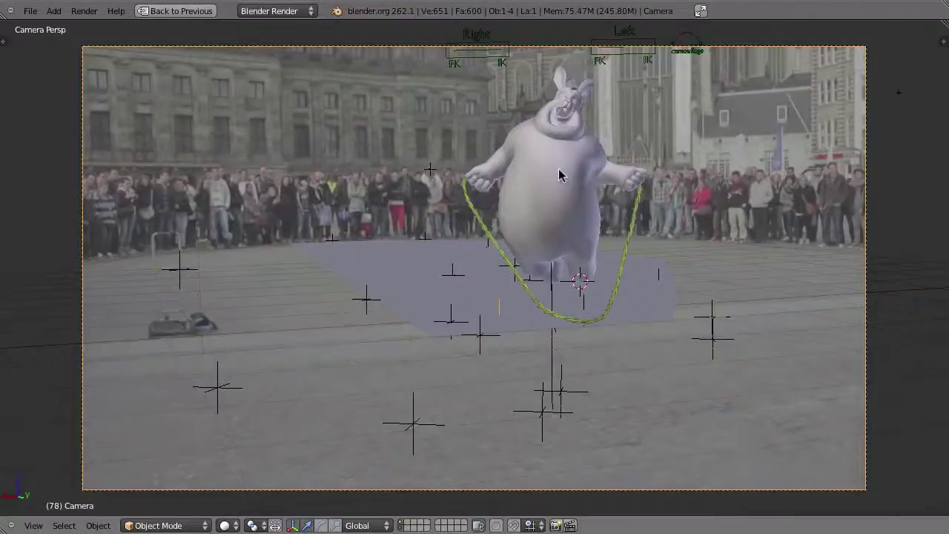
pyautogui.rightClick(552, 190)
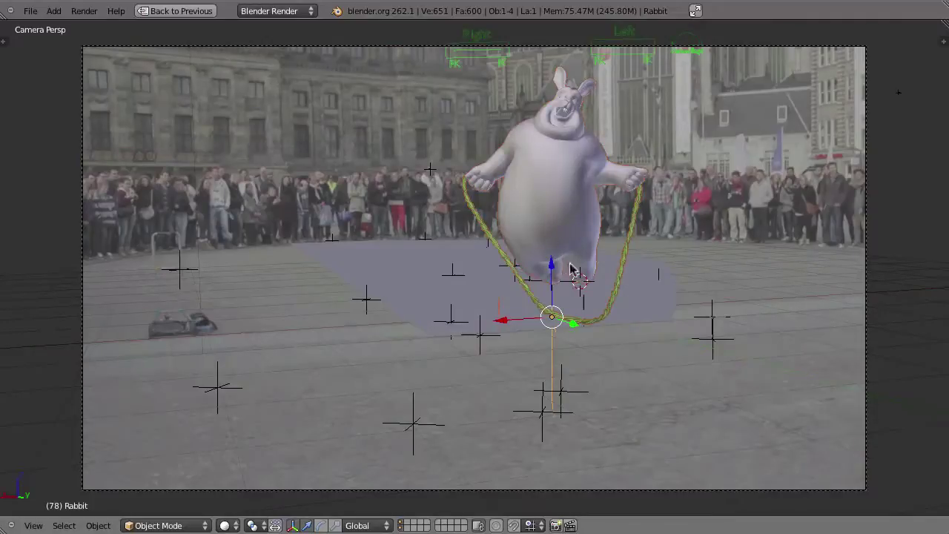
# - Move the rabbit to a different layer and render the current frame
pyautogui.press('m')
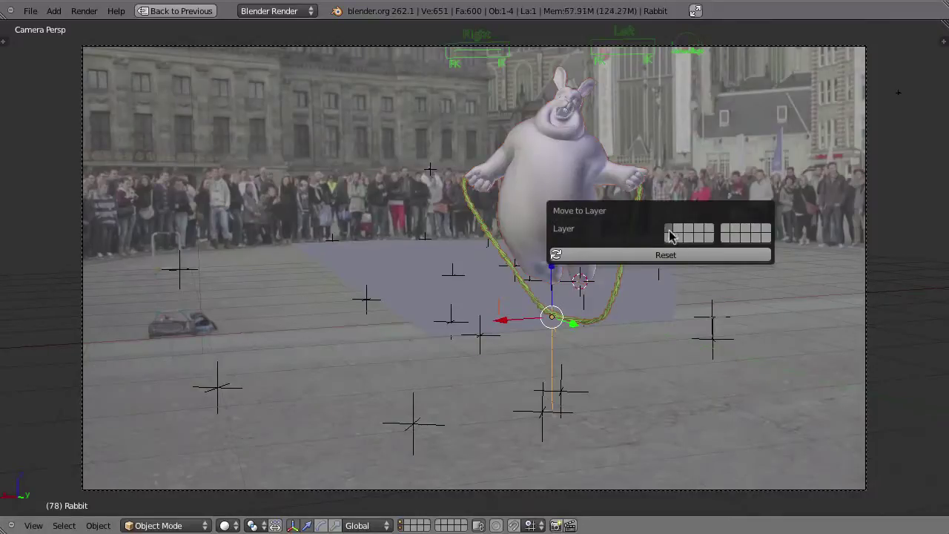
pyautogui.hotkey('ctrl', 'Up')
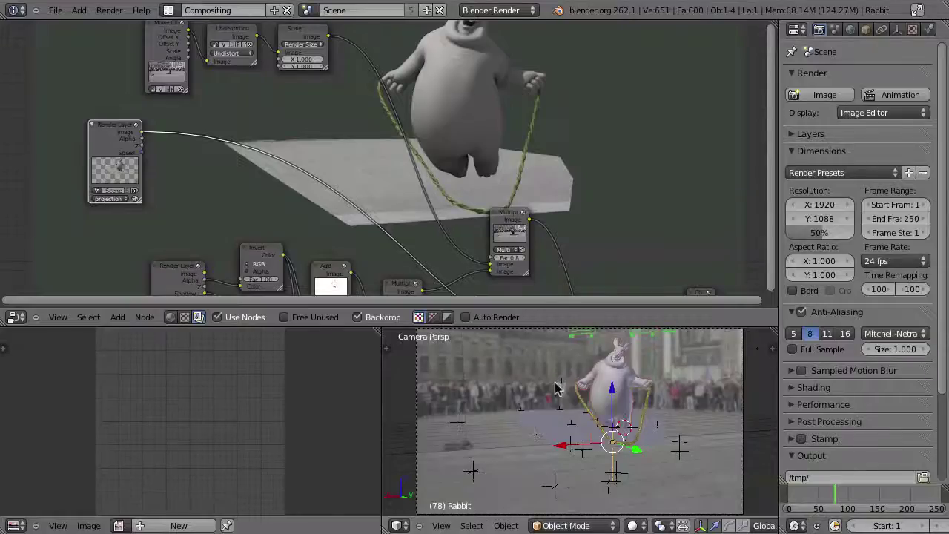
pyautogui.click(797, 95)
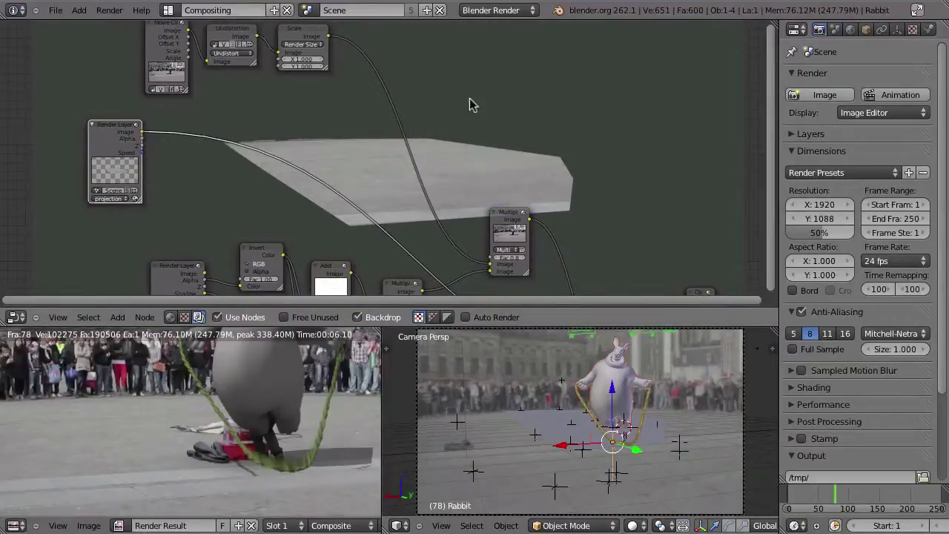
# - Set the render alpha mode to Premultiplied and return to the full-screen node editor
pyautogui.click(789, 388)
pyautogui.scroll(-5, 842, 445)
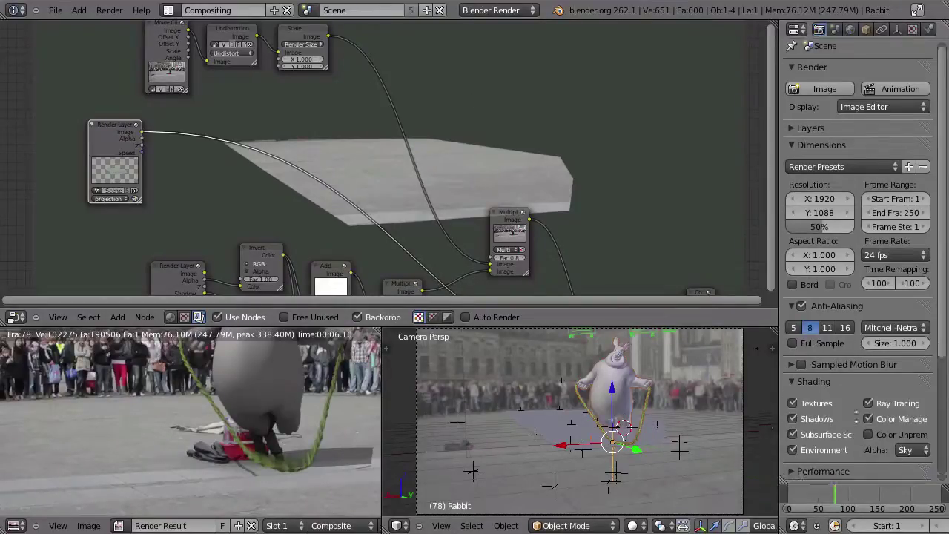
pyautogui.click(906, 373)
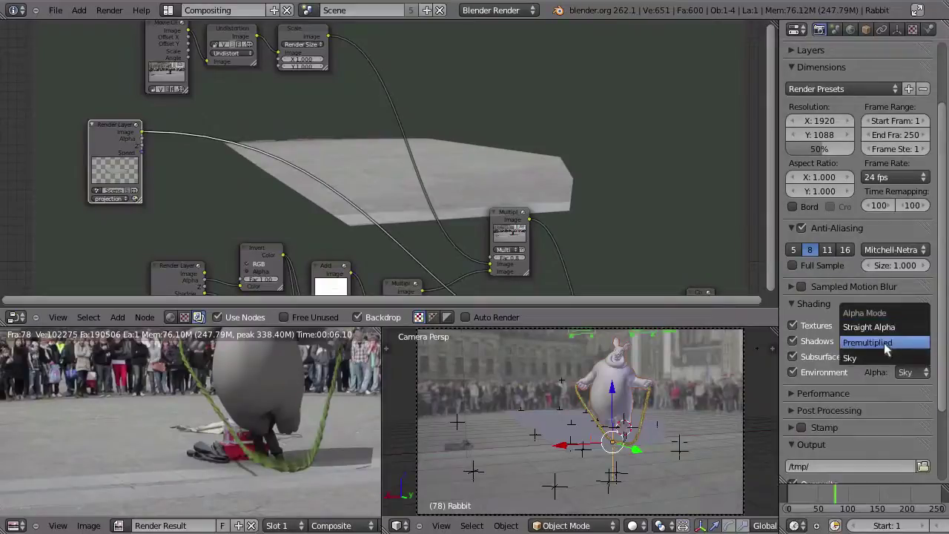
pyautogui.click(879, 341)
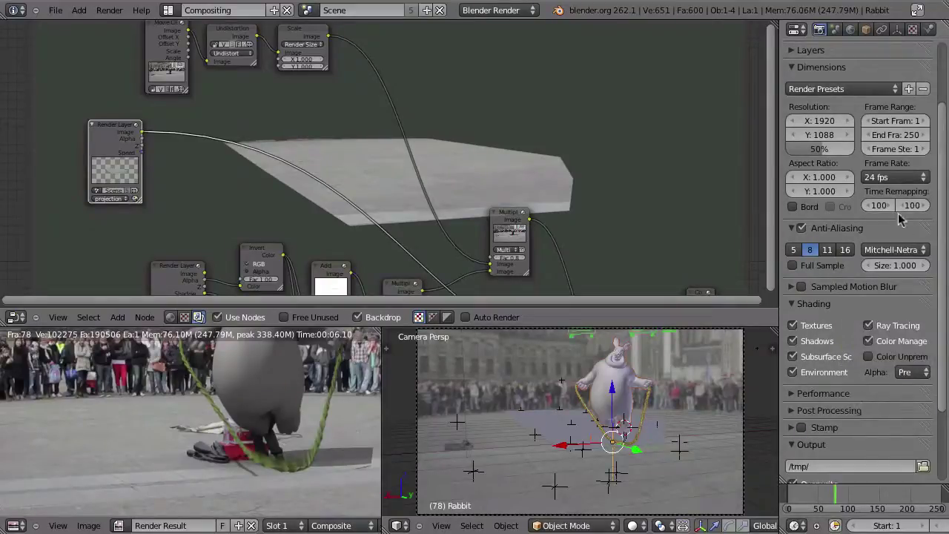
pyautogui.scroll(5, 852, 222)
pyautogui.click(800, 127)
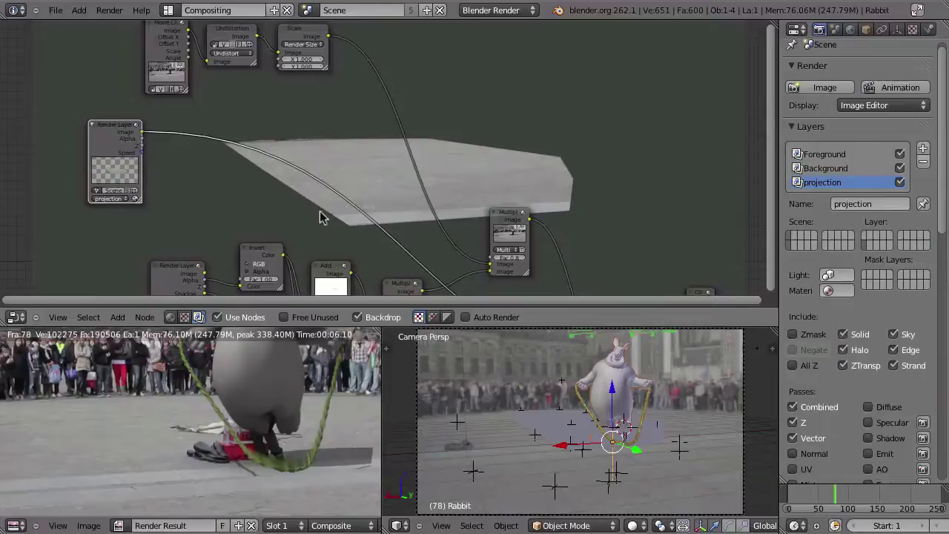
pyautogui.hotkey('ctrl', 'Up')
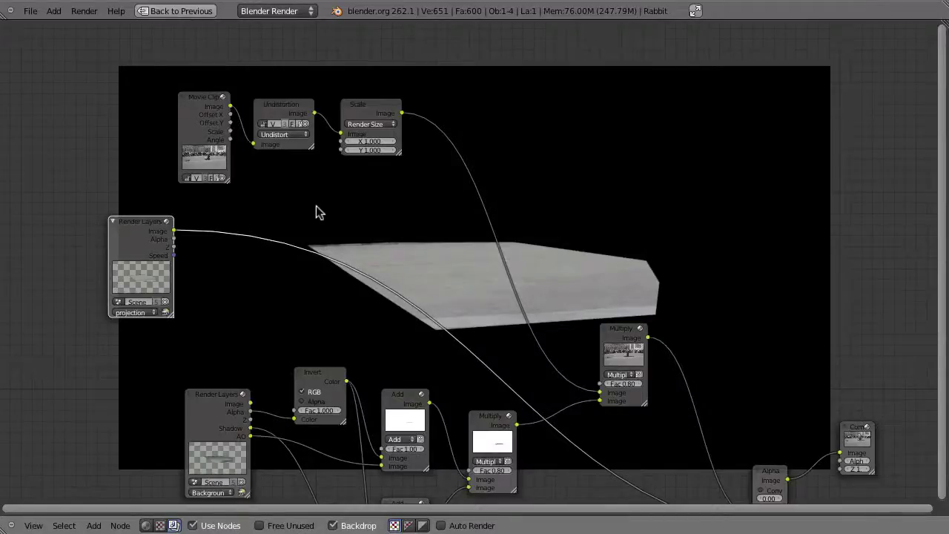
# - Insert a Vector Blur node on the projection link, fed by its Z and Speed passes
pyautogui.hotkey('shift', 'a')
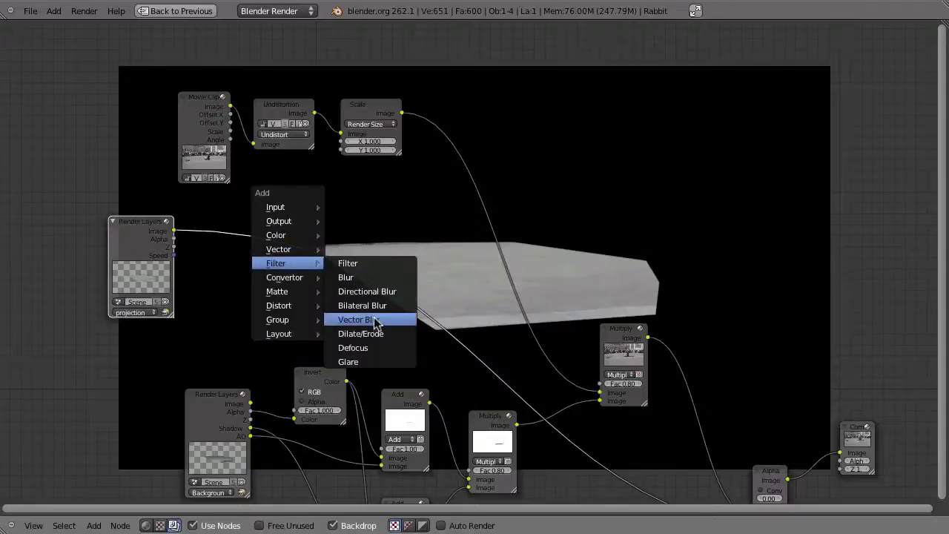
pyautogui.click(376, 324)
pyautogui.click(327, 285)
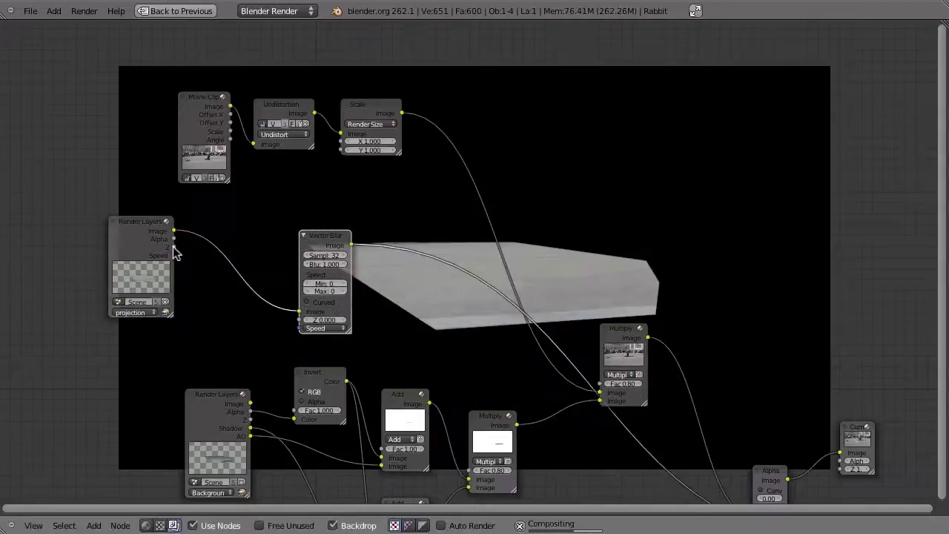
pyautogui.moveTo(173, 246); pyautogui.dragTo(299, 320)
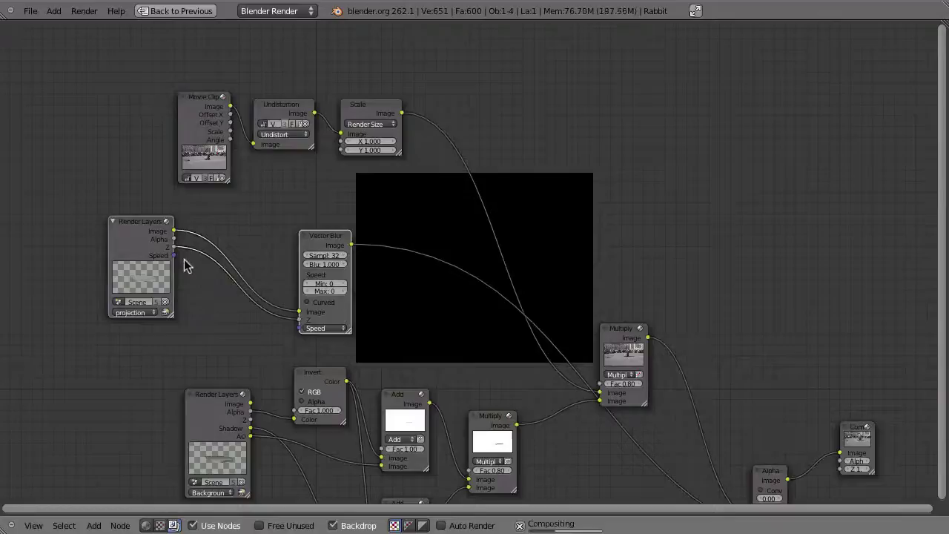
pyautogui.moveTo(178, 259); pyautogui.dragTo(182, 271)
pyautogui.moveTo(254, 331); pyautogui.dragTo(299, 328)
pyautogui.moveTo(375, 227); pyautogui.dragTo(351, 161, button='middle')
# - Overlay the blurred image onto the footage with an Alpha Over node, then collapse Vector Blur
pyautogui.hotkey('shift', 'a')
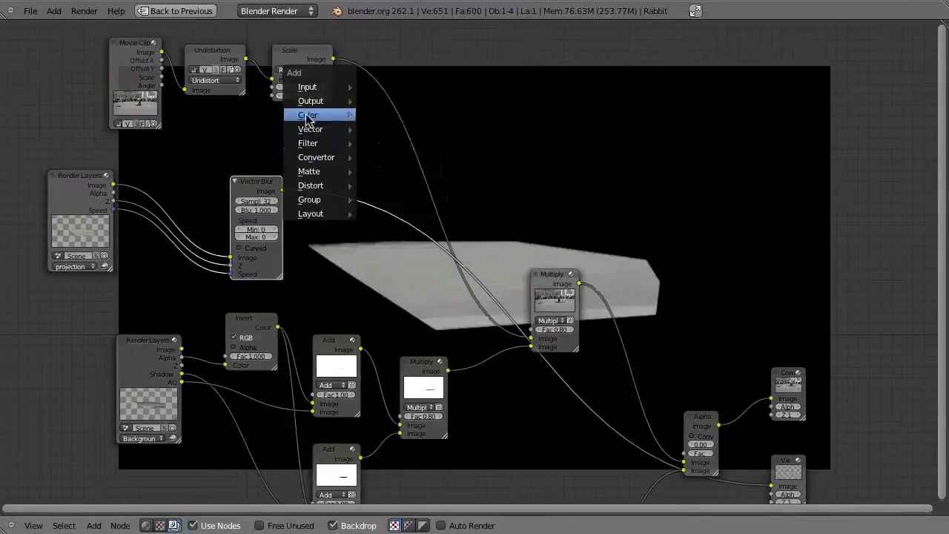
pyautogui.moveTo(307, 115)
pyautogui.click(421, 193)
pyautogui.click(403, 87)
pyautogui.moveTo(283, 191); pyautogui.dragTo(391, 142)
pyautogui.keyDown('ctrl'); pyautogui.keyDown('shift'); pyautogui.click(406, 122); pyautogui.keyUp('shift'); pyautogui.keyUp('ctrl')
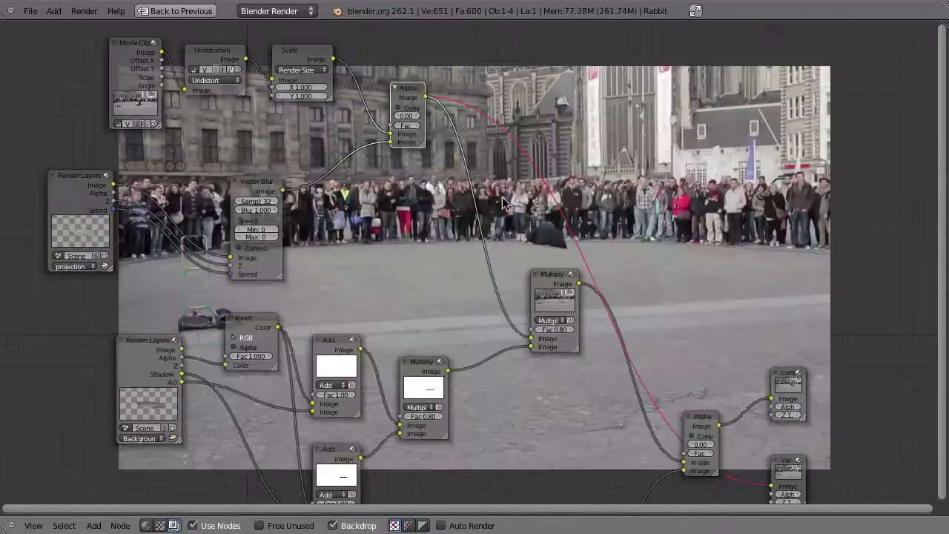
pyautogui.moveTo(502, 202)
pyautogui.mouseDown(button='middle')
pyautogui.moveTo(322, 267)
pyautogui.moveTo(312, 361)
pyautogui.moveTo(539, 256)
pyautogui.moveTo(254, 284)
pyautogui.moveTo(270, 295)
pyautogui.mouseUp(button='middle')
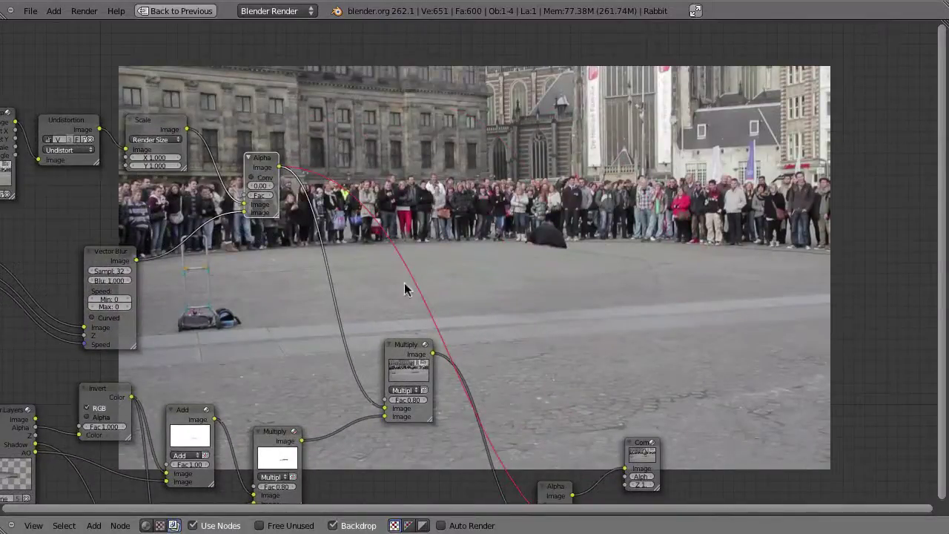
pyautogui.moveTo(349, 268); pyautogui.dragTo(706, 284, button='middle')
pyautogui.moveTo(397, 261); pyautogui.dragTo(342, 232)
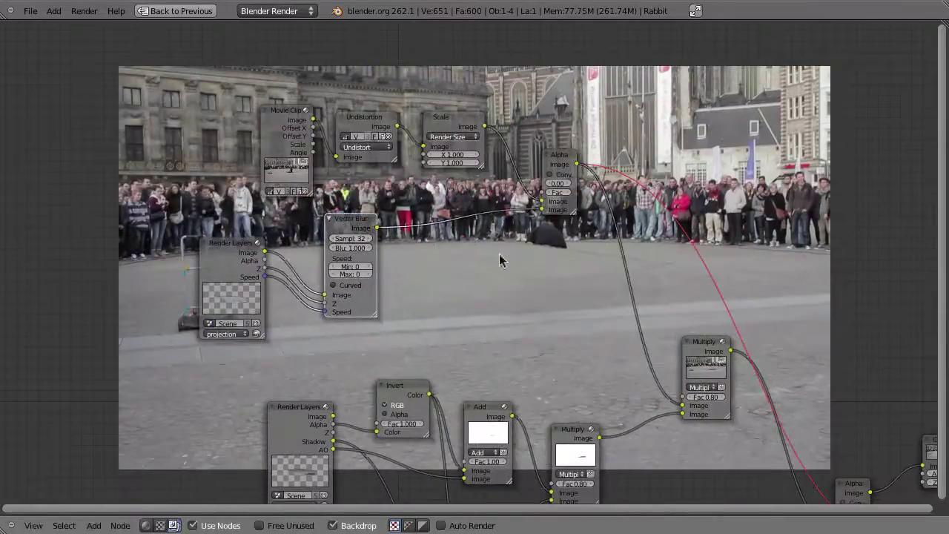
pyautogui.moveTo(500, 259); pyautogui.dragTo(435, 312, button='middle')
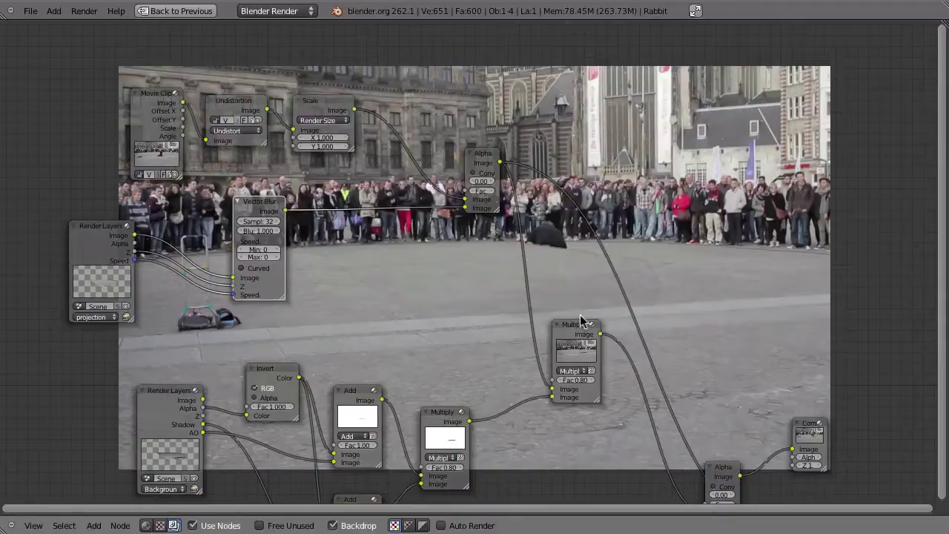
pyautogui.click(238, 201)
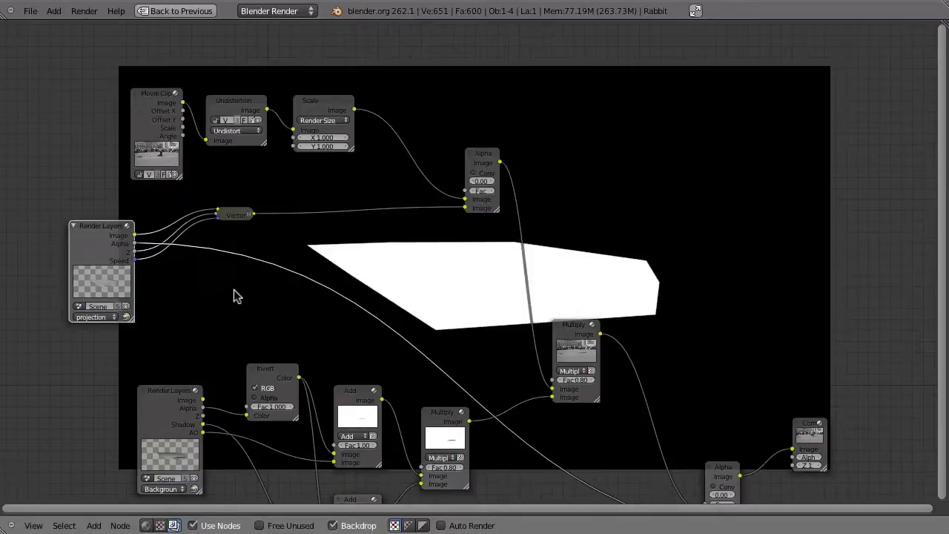
# - Insert a Dilate/Erode node with Distance -3 on the projection Alpha link
pyautogui.hotkey('shift', 'a')
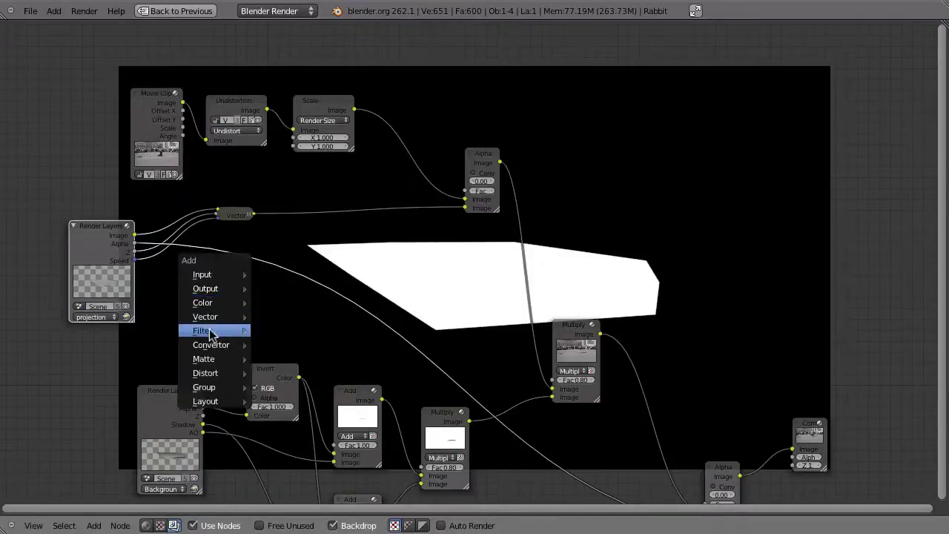
pyautogui.moveTo(214, 331)
pyautogui.click(297, 407)
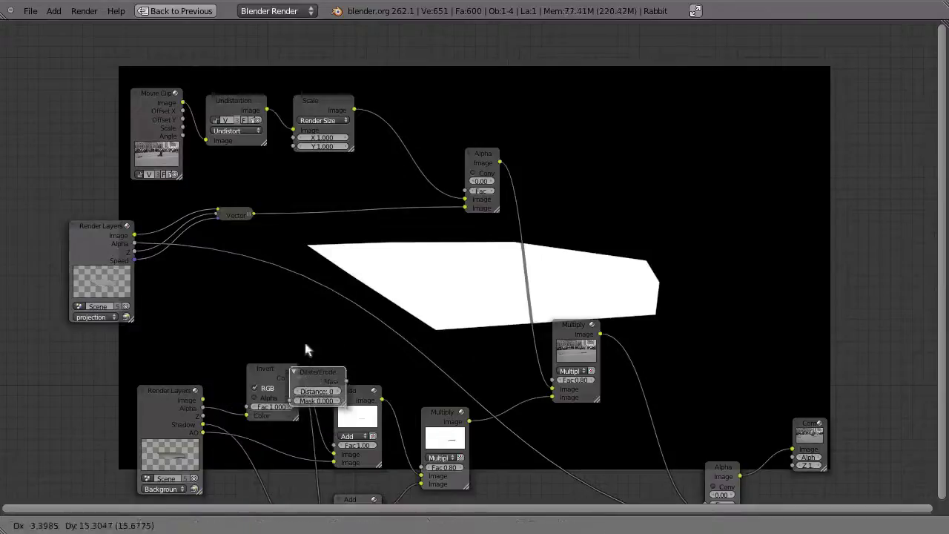
pyautogui.click(293, 280)
pyautogui.click(276, 276)
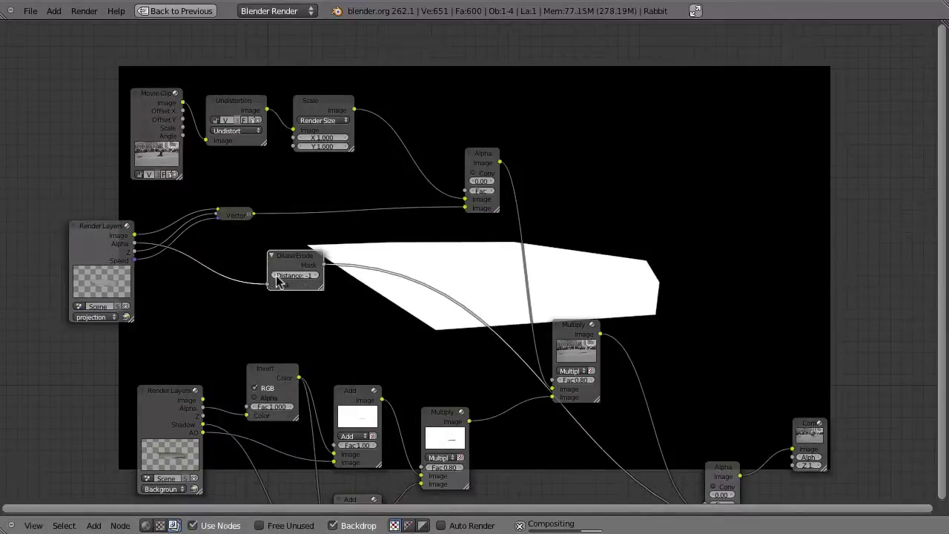
pyautogui.click(276, 275)
pyautogui.click(276, 276)
pyautogui.moveTo(296, 257); pyautogui.dragTo(213, 281)
# - Add a Fast Gaussian Blur node of size X 2, Y 2 after Dilate/Erode
pyautogui.hotkey('shift', 'a')
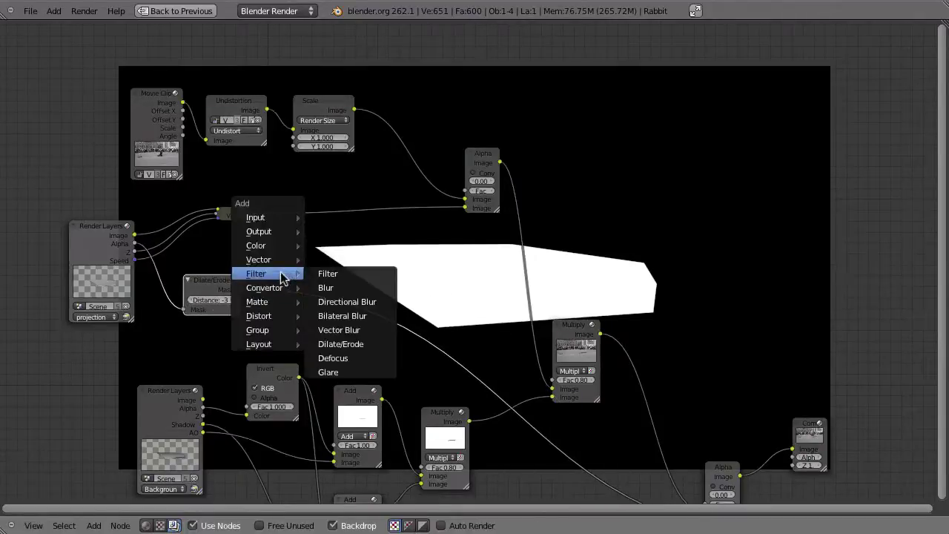
pyautogui.click(329, 271)
pyautogui.click(310, 260)
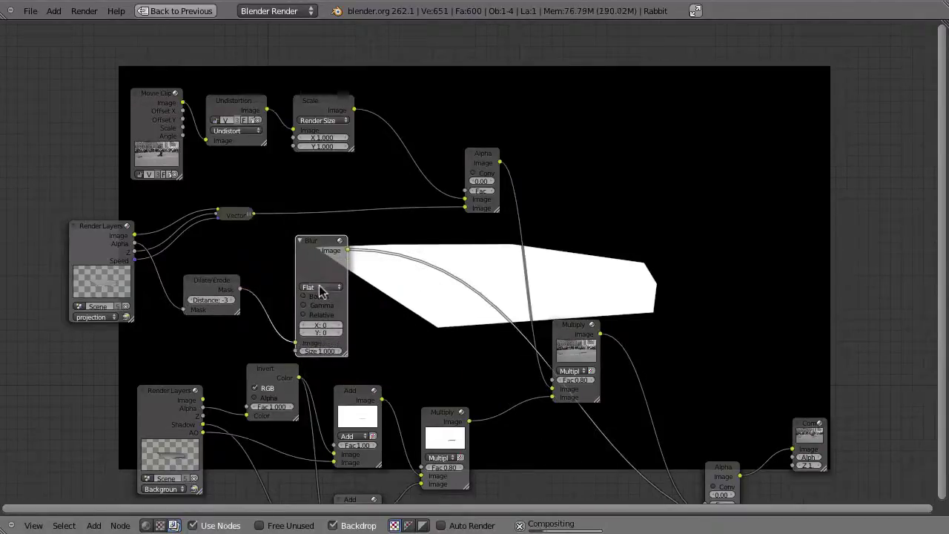
pyautogui.click(315, 287)
pyautogui.click(319, 233)
pyautogui.click(341, 309)
pyautogui.click(341, 309)
pyautogui.click(341, 316)
pyautogui.click(341, 317)
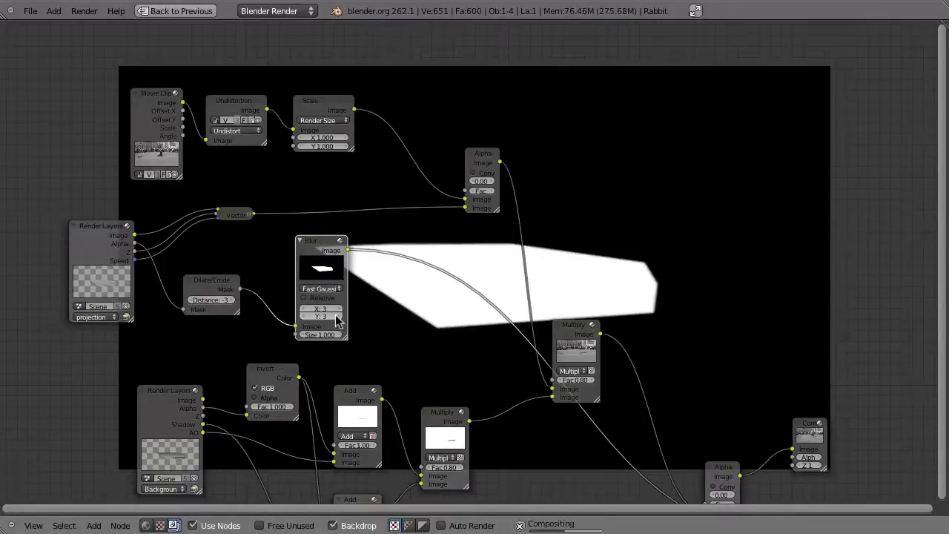
pyautogui.click(299, 240)
pyautogui.moveTo(299, 240); pyautogui.dragTo(281, 303)
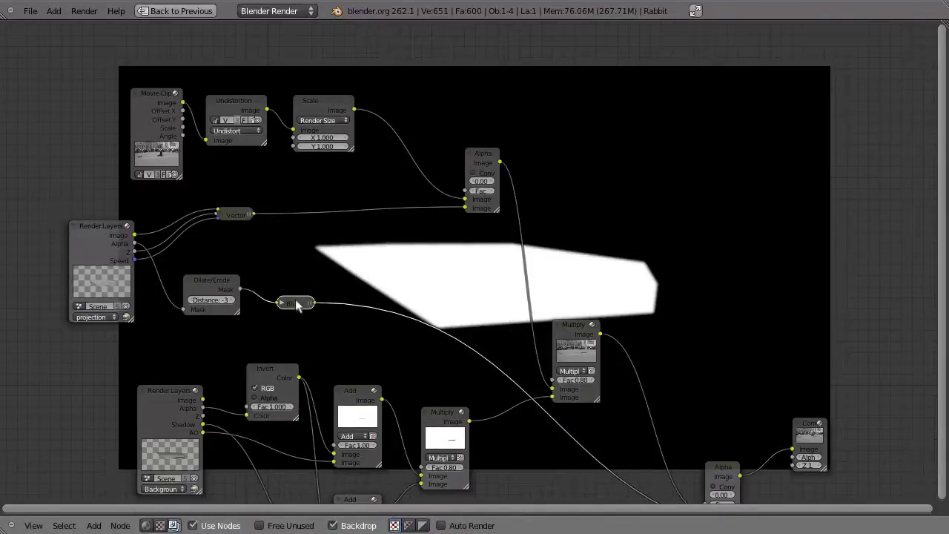
pyautogui.moveTo(295, 302); pyautogui.dragTo(291, 297)
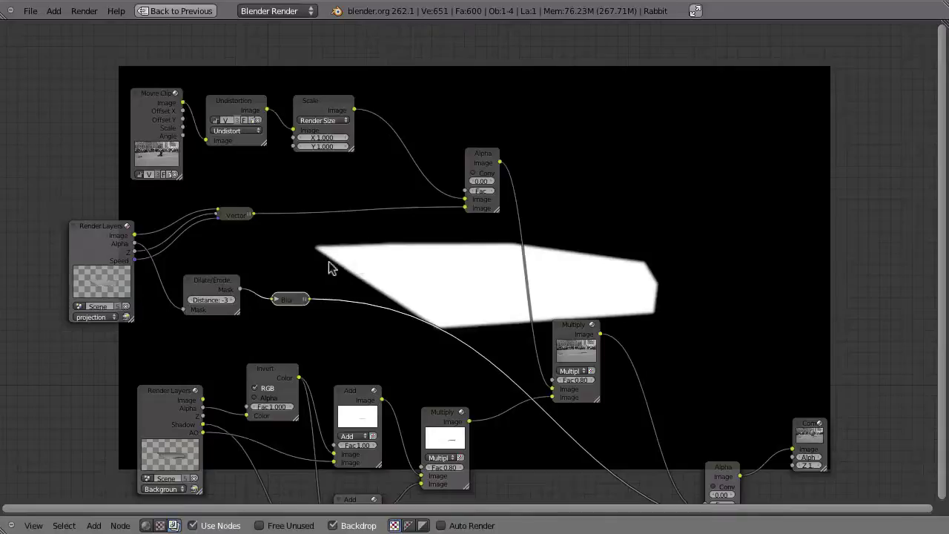
# - Drop a Set Alpha node on the vector link, driven by the blurred mask, and preview Alpha Over
pyautogui.hotkey('shift', 'a')
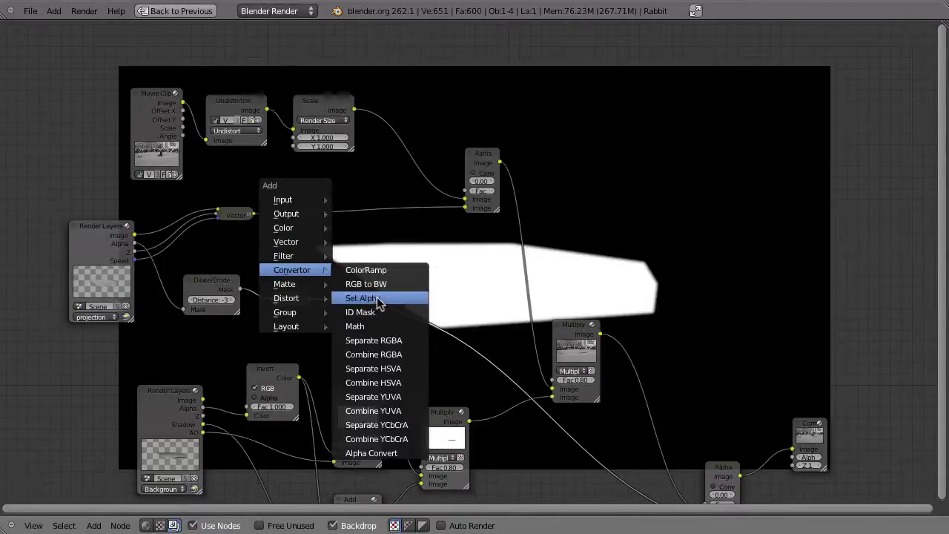
pyautogui.click(378, 299)
pyautogui.click(350, 211)
pyautogui.moveTo(307, 299); pyautogui.dragTo(337, 233)
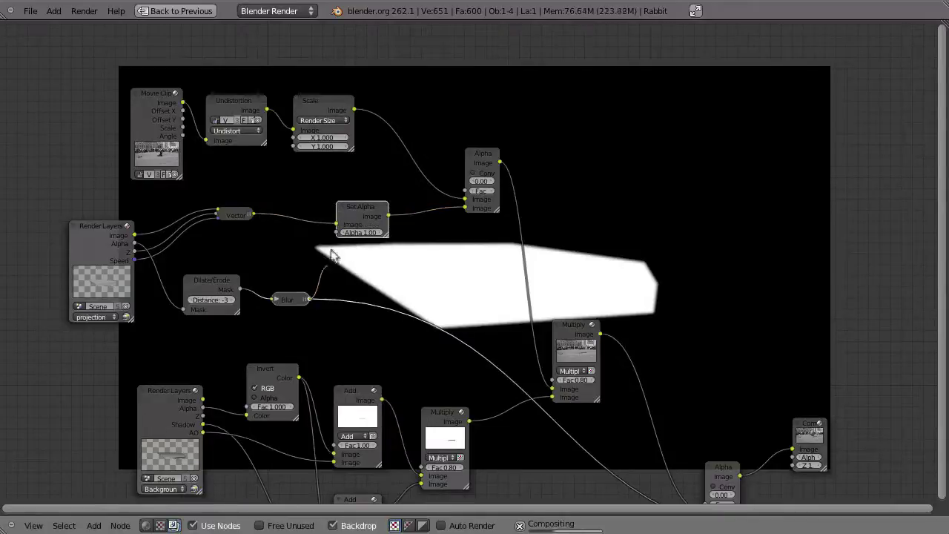
pyautogui.click(472, 165)
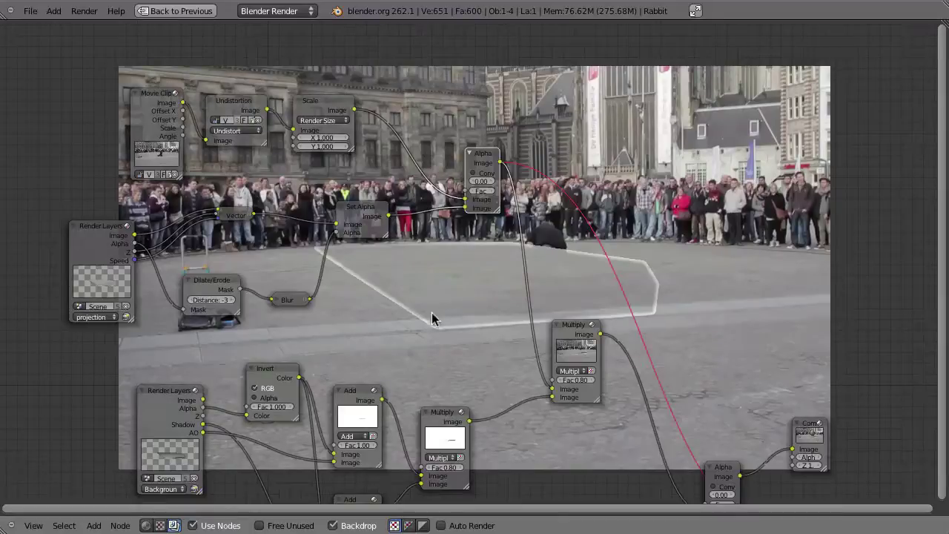
# - Enable Convert on the Alpha Over node to remove the white fringe, checking the Blur node
pyautogui.click(473, 174)
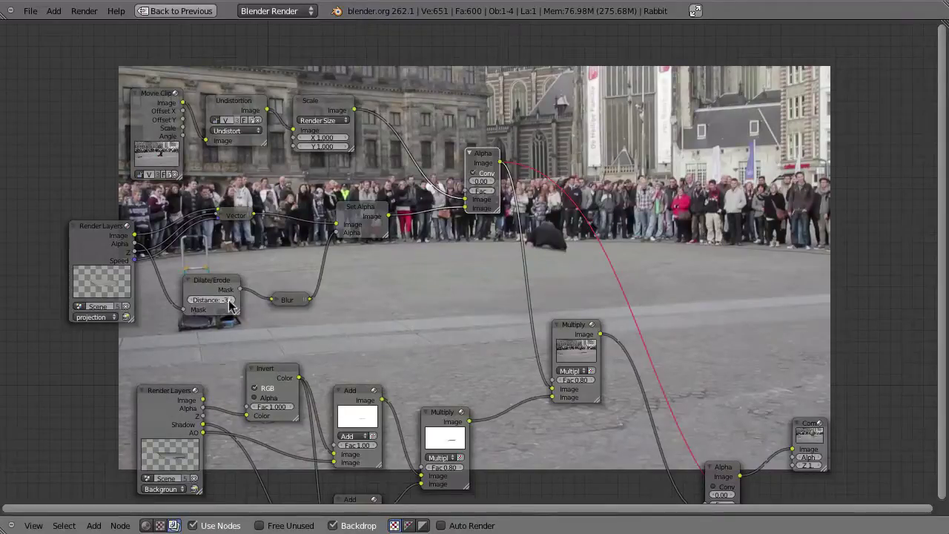
pyautogui.keyDown('ctrl'); pyautogui.scroll(-1, 230, 304); pyautogui.keyUp('ctrl')
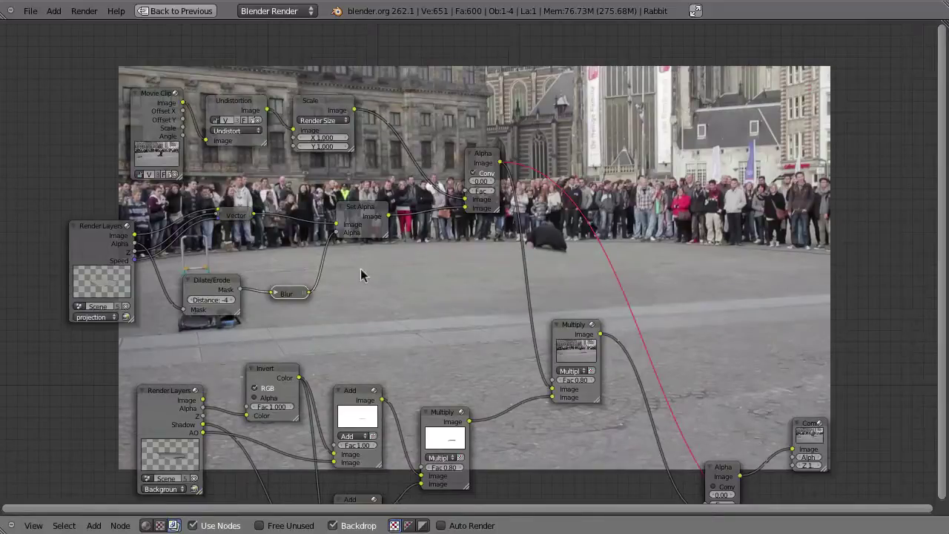
pyautogui.press('h')
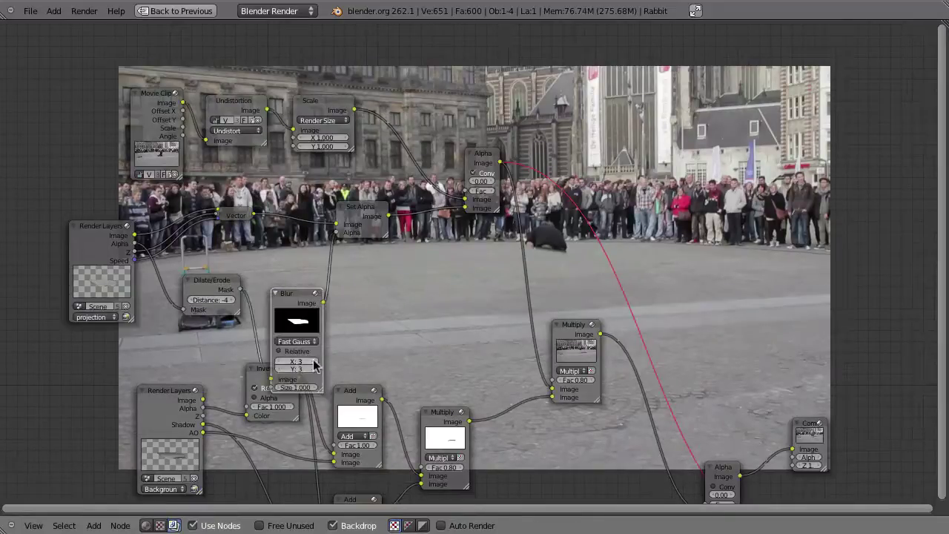
pyautogui.press('h')
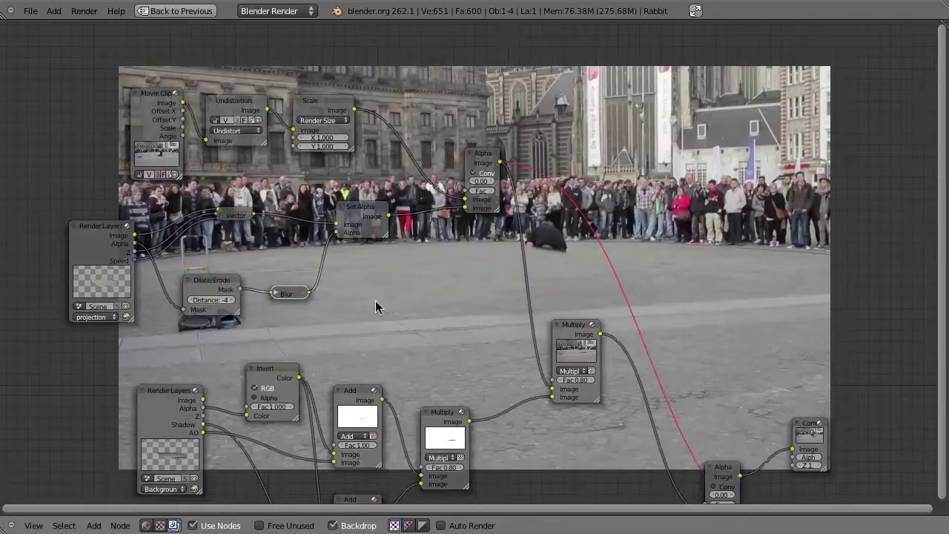
pyautogui.moveTo(214, 228); pyautogui.dragTo(194, 267, button='middle')
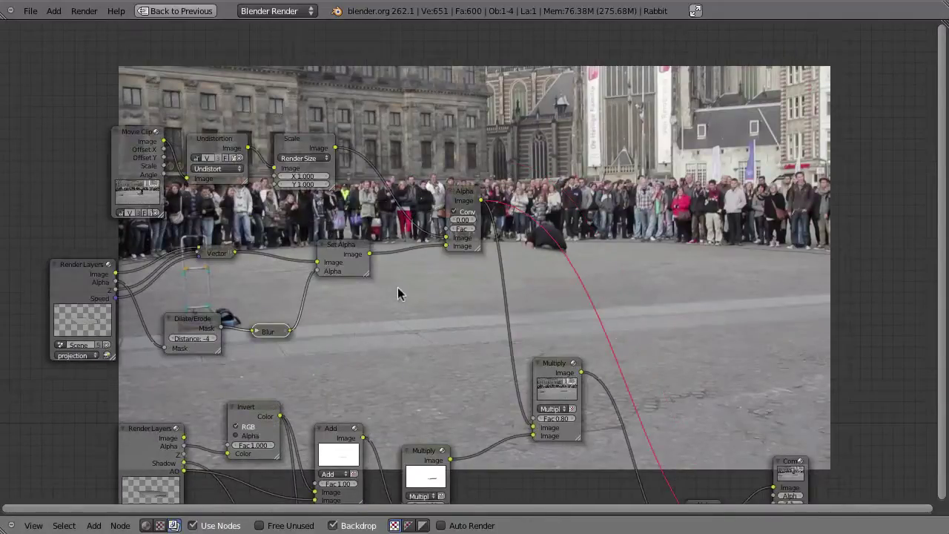
# - Set the Vector Blur node's blur amount to 0.700
pyautogui.rightClick(216, 254)
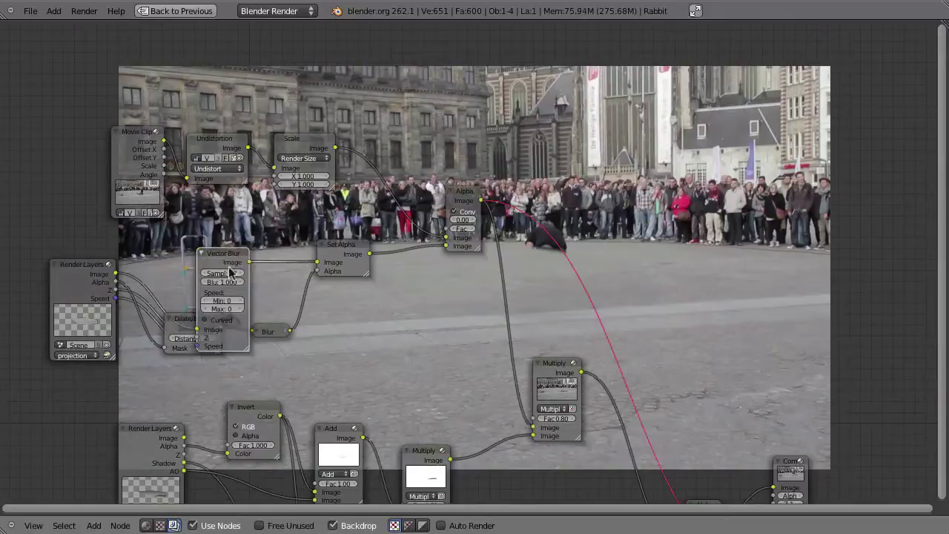
pyautogui.press('h')
pyautogui.scroll(3, 222, 243)
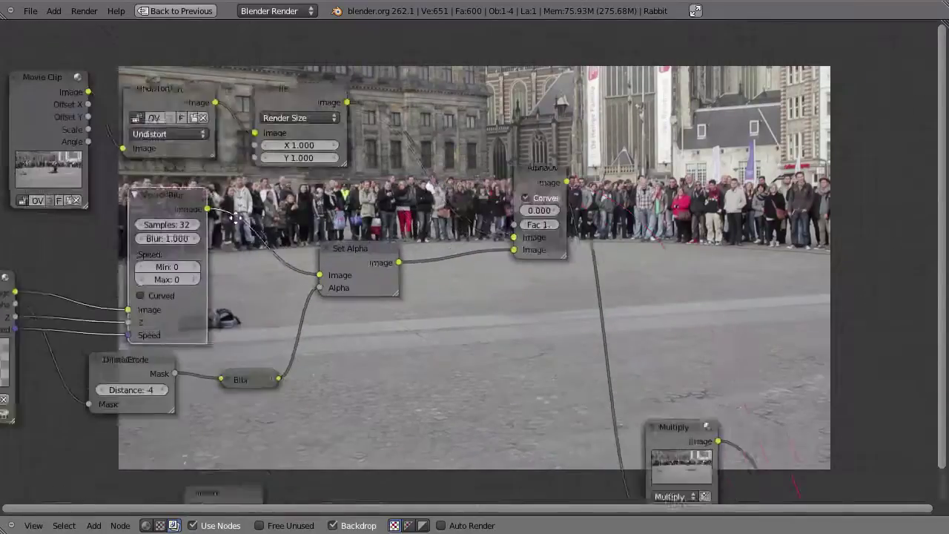
pyautogui.click(154, 241)
pyautogui.press('BackSpace')
pyautogui.press('Return')
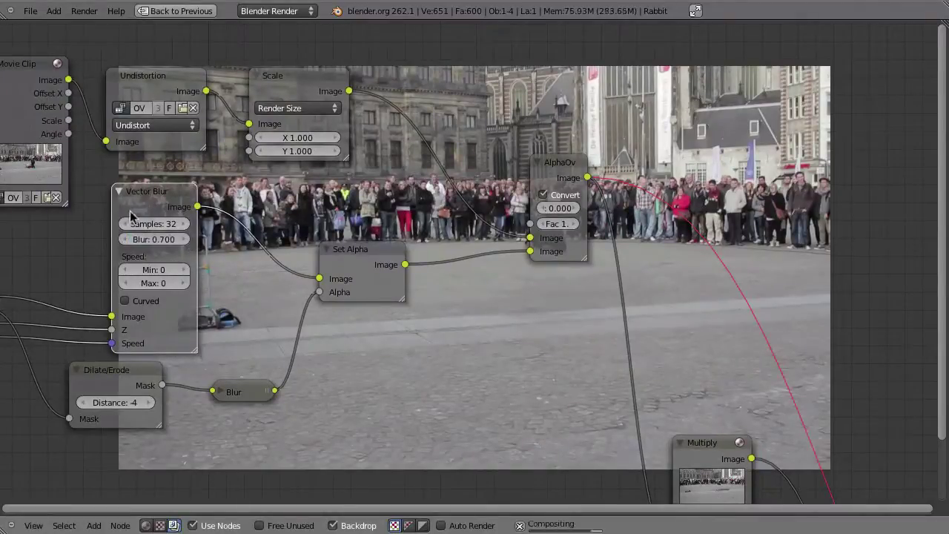
# - Preview the shadow Multiply node's output in the backdrop
pyautogui.moveTo(449, 286)
pyautogui.mouseDown(button='middle')
pyautogui.moveTo(440, 272)
pyautogui.moveTo(341, 524)
pyautogui.moveTo(284, 479)
pyautogui.mouseUp(button='middle')
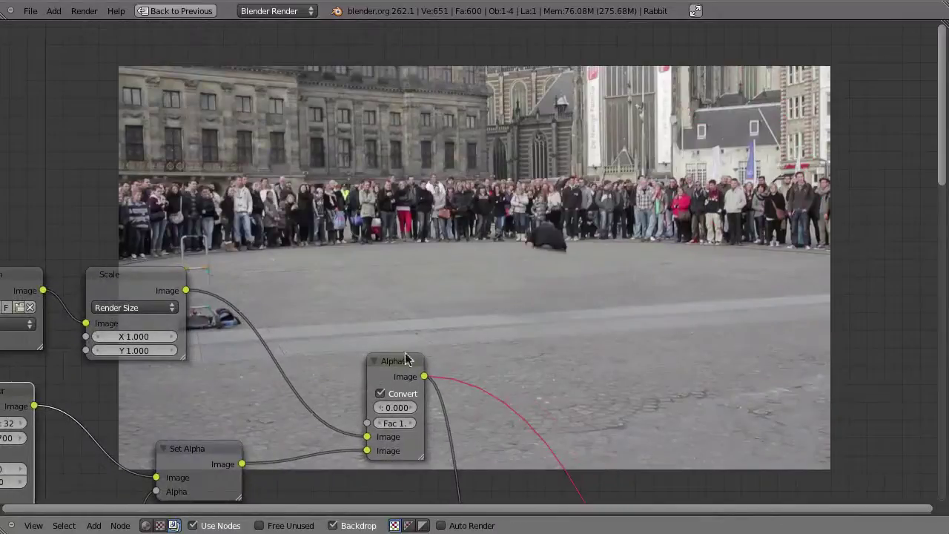
pyautogui.moveTo(460, 269); pyautogui.dragTo(444, 256, button='middle')
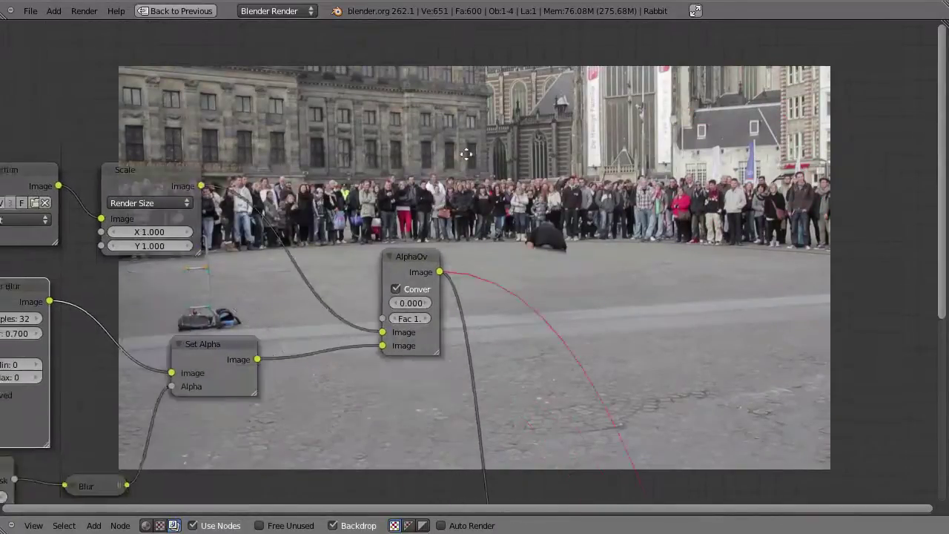
pyautogui.scroll(-2, 442, 254)
pyautogui.moveTo(434, 324); pyautogui.dragTo(429, 181, button='middle')
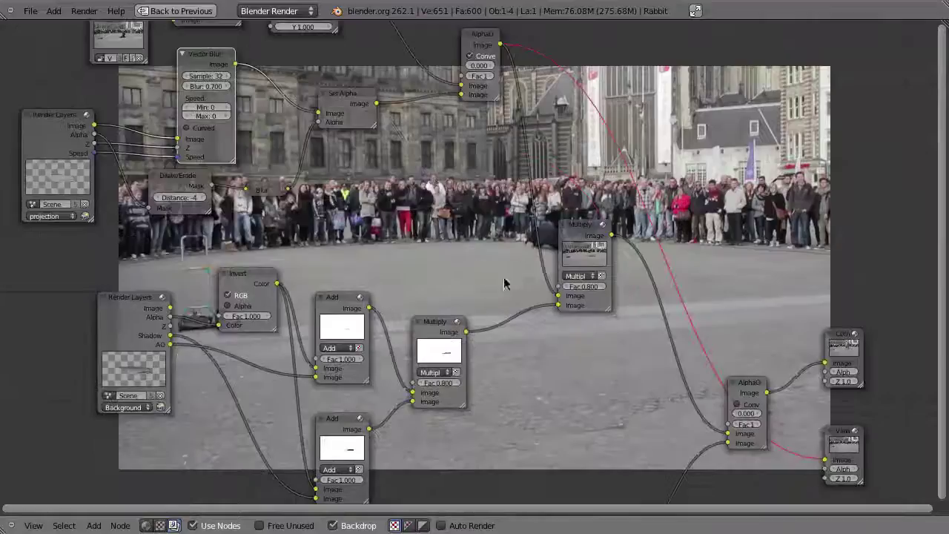
pyautogui.keyDown('ctrl'); pyautogui.keyDown('shift'); pyautogui.click(443, 327); pyautogui.keyUp('shift'); pyautogui.keyUp('ctrl')
pyautogui.moveTo(450, 311)
pyautogui.mouseDown(button='middle')
pyautogui.moveTo(544, 381)
pyautogui.moveTo(487, 447)
pyautogui.moveTo(269, 396)
pyautogui.moveTo(340, 226)
pyautogui.moveTo(500, 421)
pyautogui.moveTo(470, 401)
pyautogui.mouseUp(button='middle')
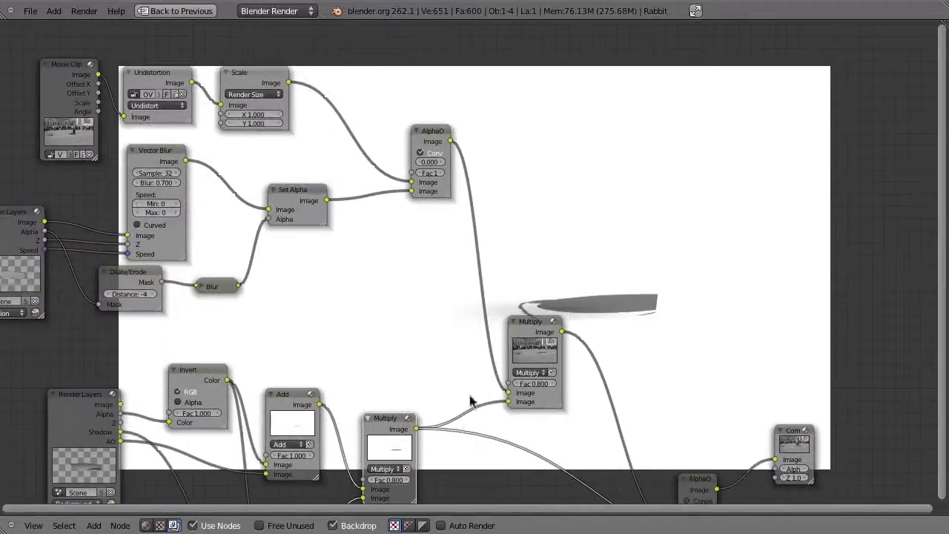
pyautogui.moveTo(628, 308); pyautogui.dragTo(624, 338, button='middle')
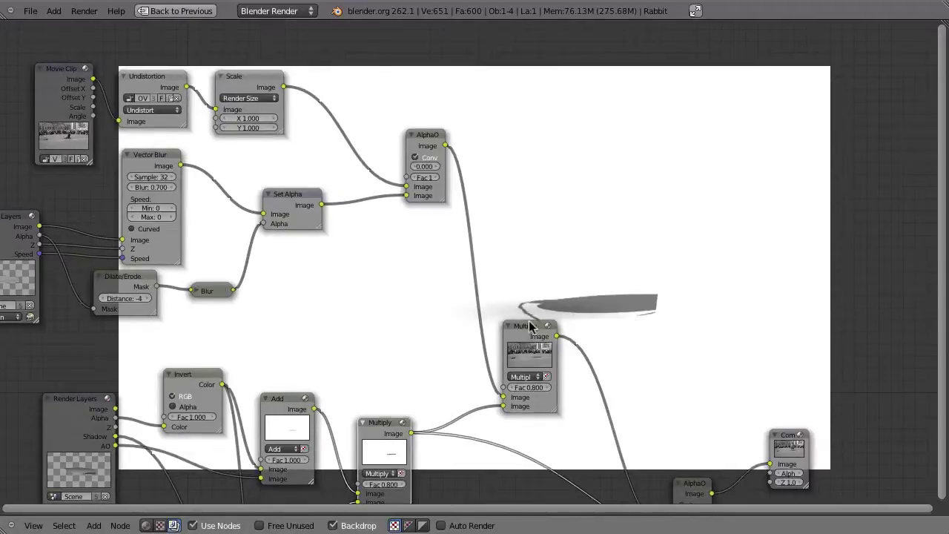
pyautogui.keyDown('ctrl'); pyautogui.keyDown('shift'); pyautogui.click(529, 326); pyautogui.keyUp('shift'); pyautogui.keyUp('ctrl')
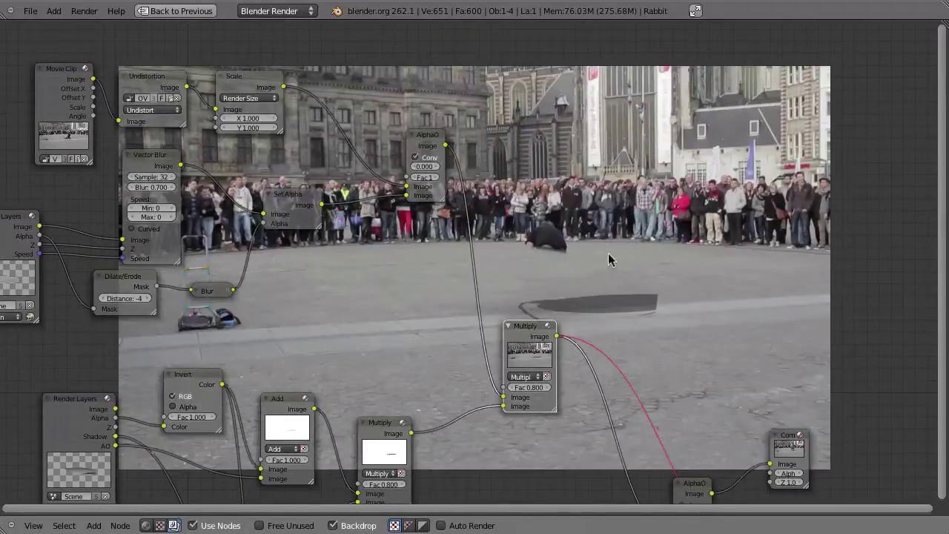
pyautogui.moveTo(521, 276); pyautogui.dragTo(447, 303, button='middle')
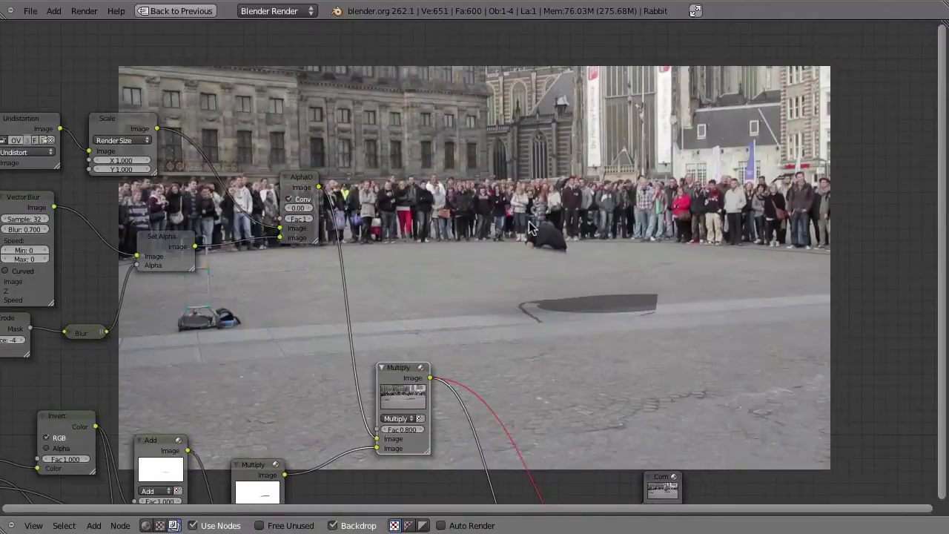
pyautogui.moveTo(392, 273); pyautogui.dragTo(248, 254, button='middle')
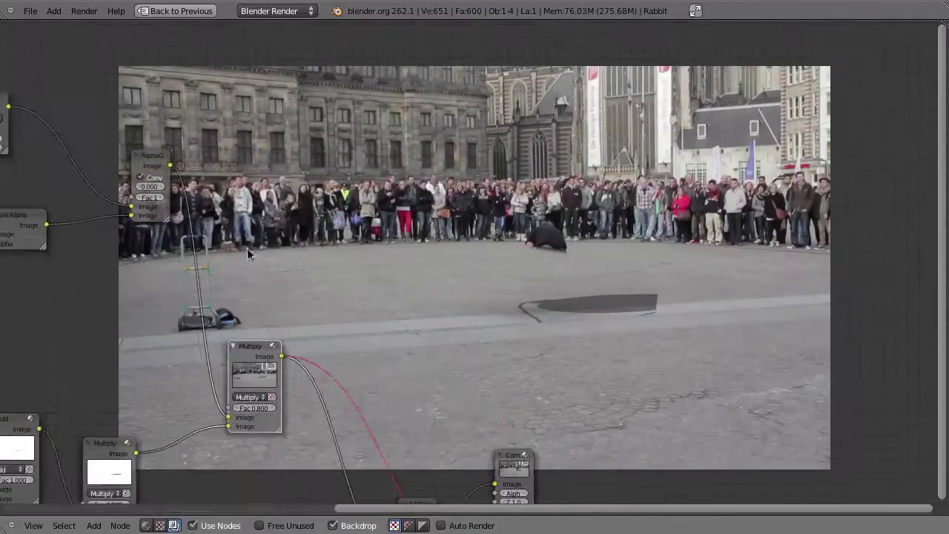
# - Maximize the node editor and bring the shadow-mixing nodes into view
pyautogui.hotkey('ctrl', 'Up')
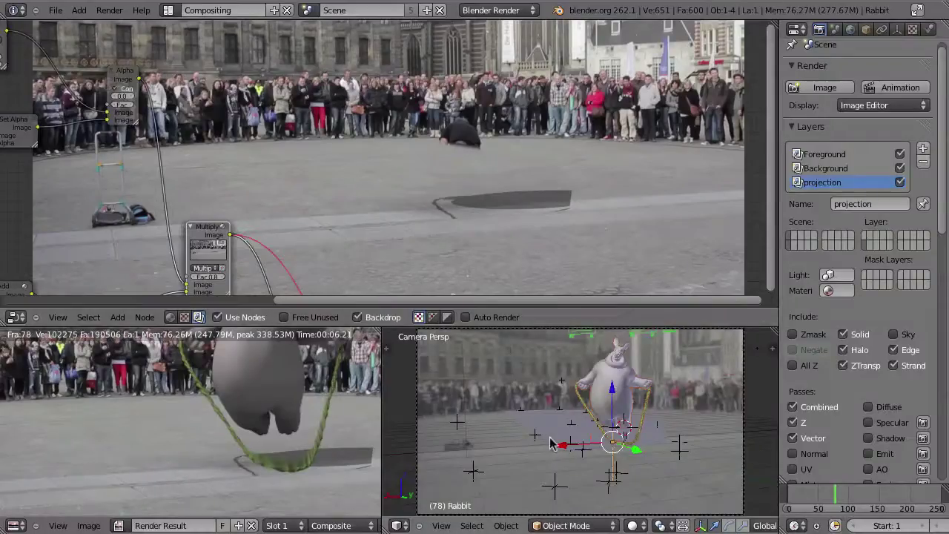
pyautogui.moveTo(533, 437)
pyautogui.mouseDown(button='middle')
pyautogui.moveTo(496, 439)
pyautogui.moveTo(563, 433)
pyautogui.mouseUp(button='middle')
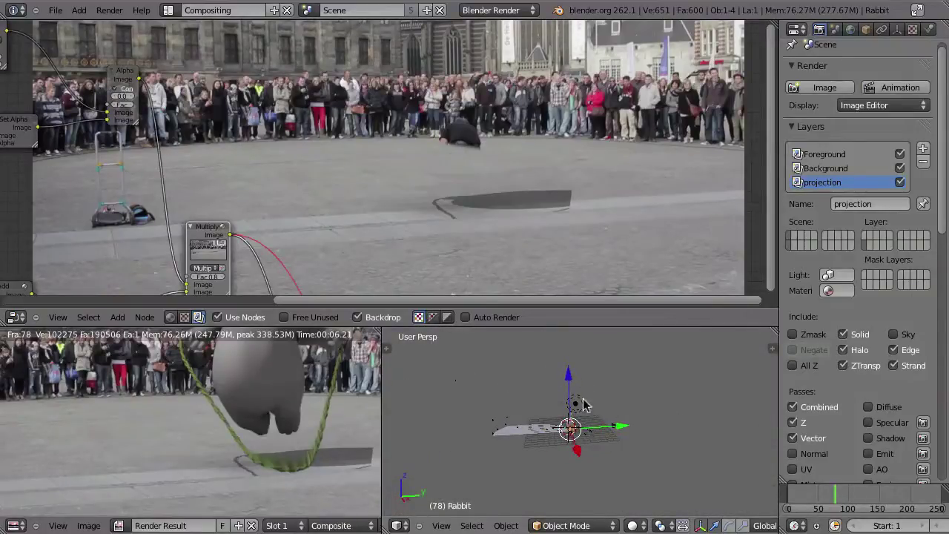
pyautogui.hotkey('ctrl', 'Up')
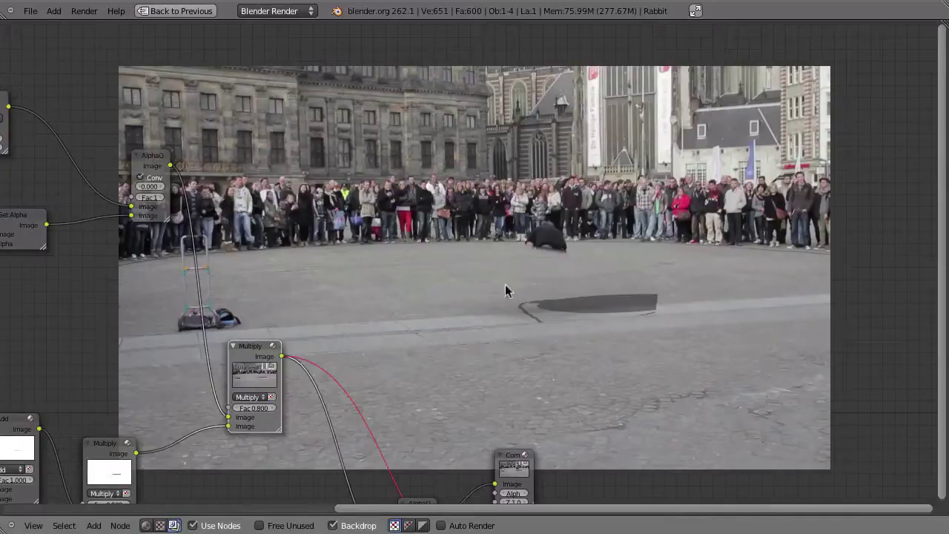
pyautogui.moveTo(372, 338)
pyautogui.mouseDown(button='middle')
pyautogui.moveTo(301, 373)
pyautogui.moveTo(361, 330)
pyautogui.mouseUp(button='middle')
# - Link the upper Add node's output into the top Multiply node
pyautogui.moveTo(338, 363); pyautogui.dragTo(335, 366)
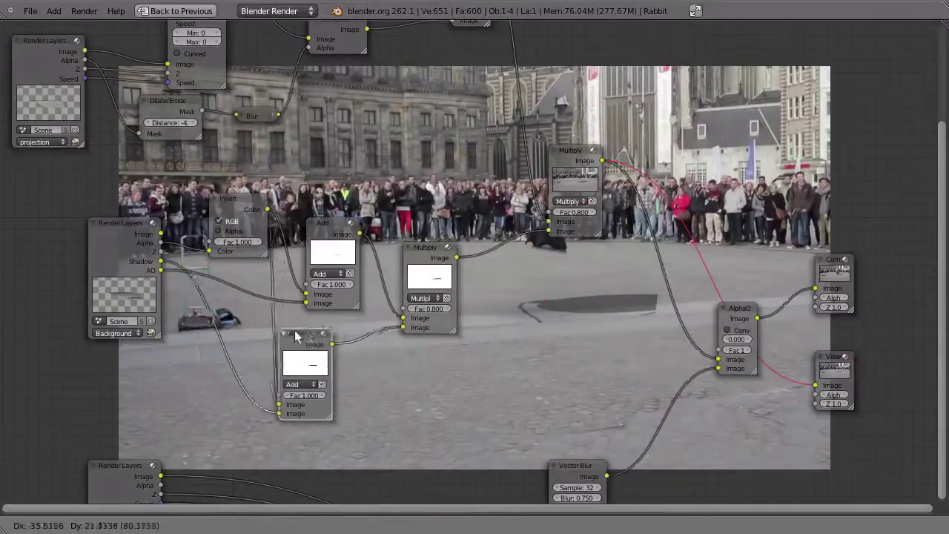
pyautogui.moveTo(402, 255); pyautogui.dragTo(415, 248)
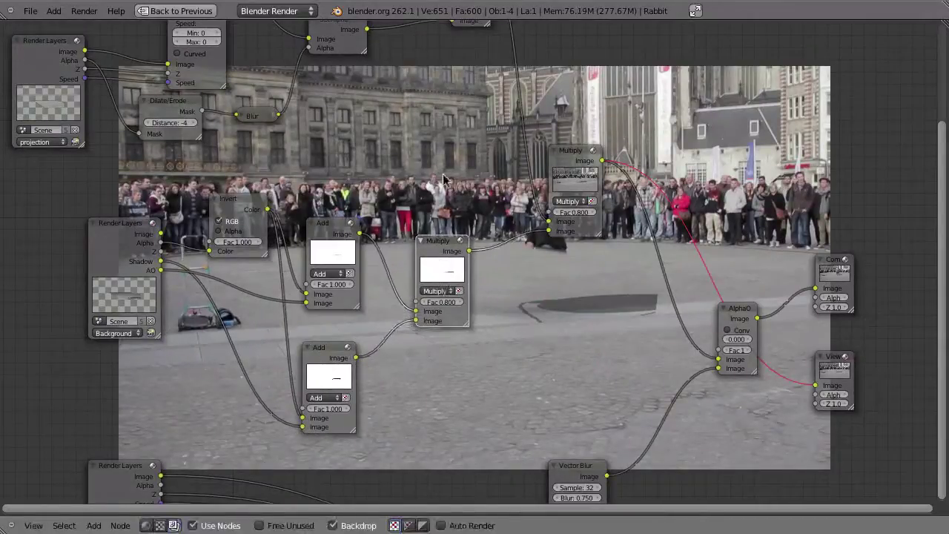
pyautogui.moveTo(359, 233); pyautogui.dragTo(548, 230)
pyautogui.moveTo(438, 260); pyautogui.dragTo(435, 286)
# - Delete the redundant middle Multiply node and the extra lower Add node
pyautogui.press('x')
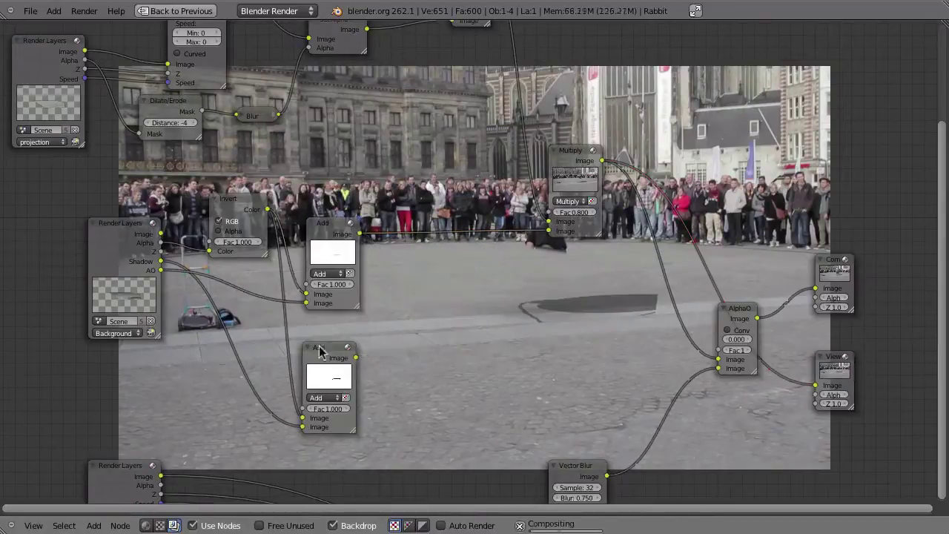
pyautogui.click(321, 348)
pyautogui.press('x')
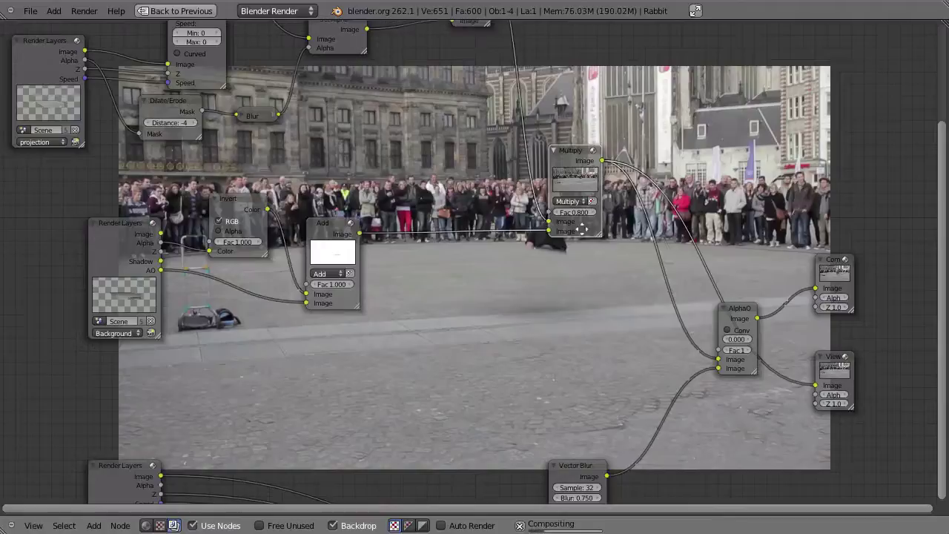
pyautogui.moveTo(733, 315); pyautogui.dragTo(538, 176, button='middle')
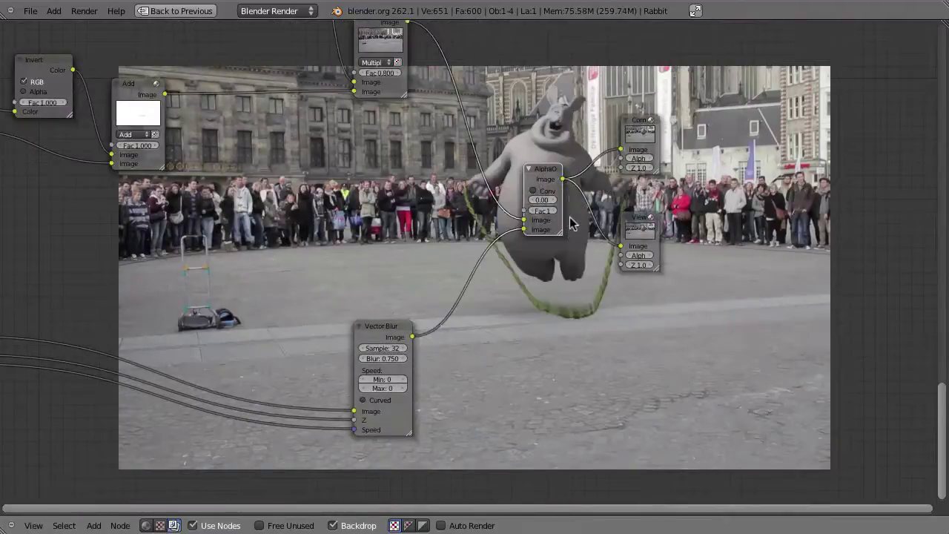
pyautogui.moveTo(898, 146); pyautogui.dragTo(550, 342, button='middle')
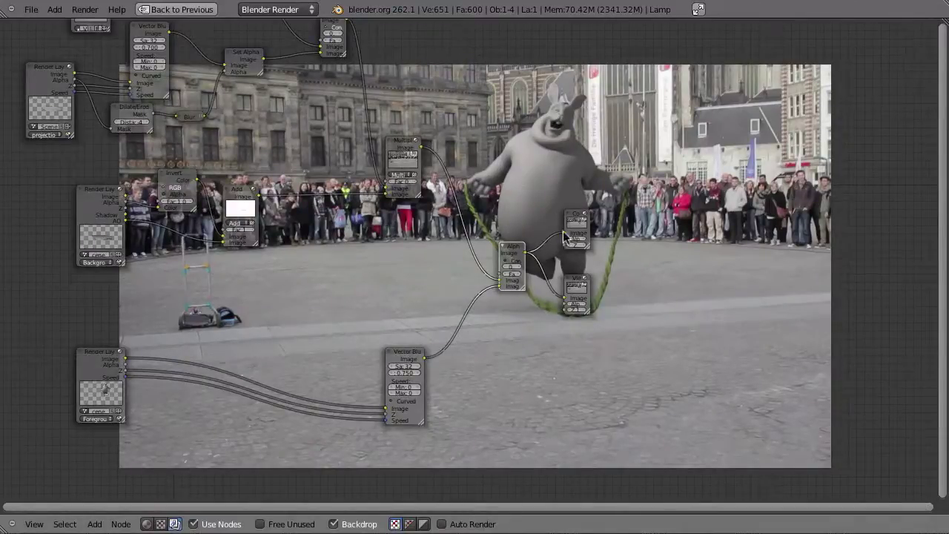
# - Change the lamp type to Sun
pyautogui.hotkey('ctrl', 'Up')
pyautogui.hotkey('ctrl', 'Up')
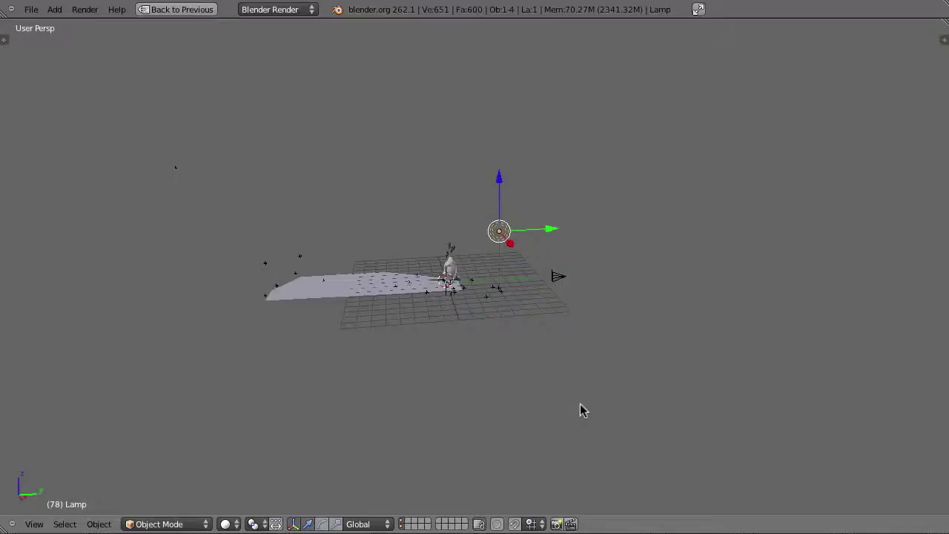
pyautogui.moveTo(546, 338)
pyautogui.mouseDown(button='middle')
pyautogui.moveTo(518, 245)
pyautogui.moveTo(549, 237)
pyautogui.mouseUp(button='middle')
pyautogui.press('g')
pyautogui.press('x')
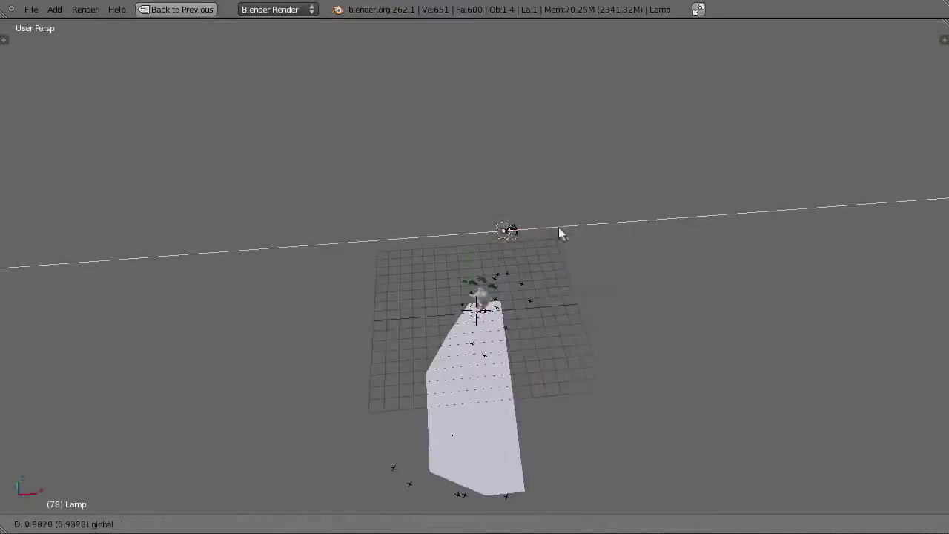
pyautogui.press('Escape')
pyautogui.hotkey('ctrl', 'Up')
pyautogui.click(897, 28)
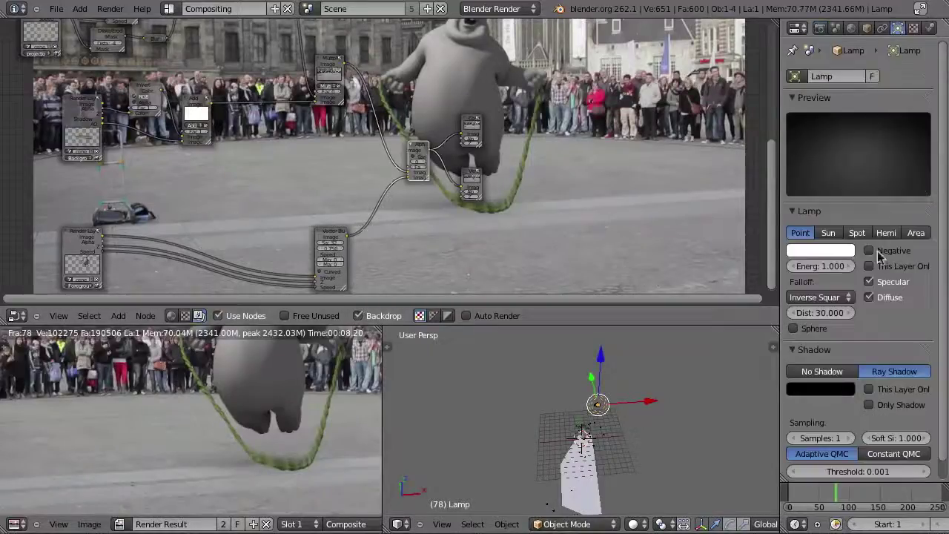
pyautogui.click(828, 232)
pyautogui.moveTo(519, 415)
pyautogui.mouseDown(button='middle')
pyautogui.moveTo(468, 336)
pyautogui.moveTo(629, 476)
pyautogui.moveTo(569, 390)
pyautogui.mouseUp(button='middle')
pyautogui.scroll(5, 570, 385)
pyautogui.moveTo(566, 470)
pyautogui.mouseDown(button='middle')
pyautogui.moveTo(622, 426)
pyautogui.moveTo(633, 430)
pyautogui.mouseUp(button='middle')
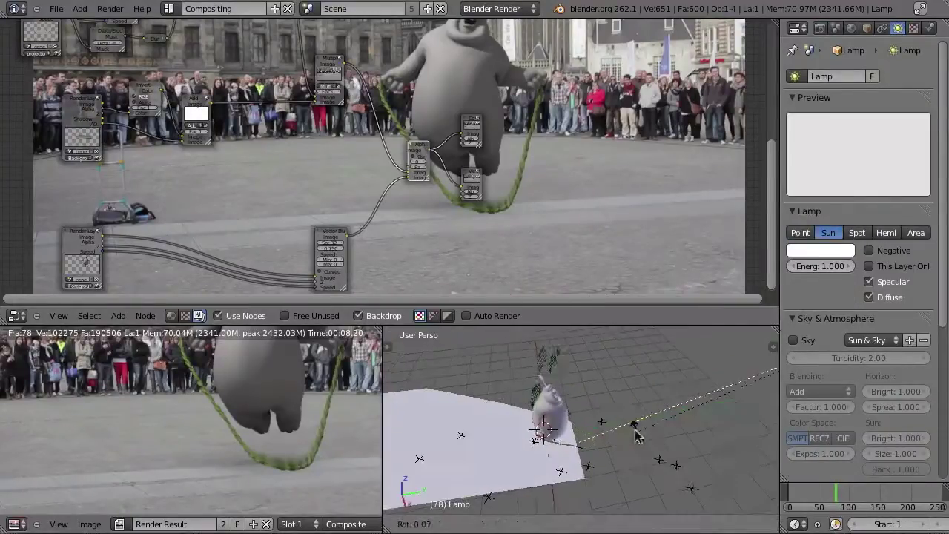
pyautogui.scroll(-8, 826, 307)
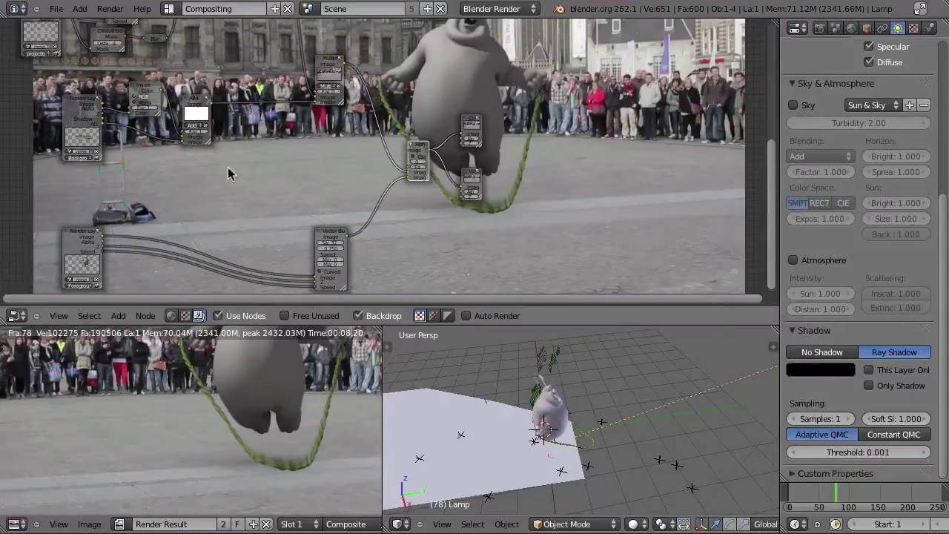
# - Turn off the sun's shadows, render a preview, and set lamp energy to 0.8
pyautogui.click(832, 353)
pyautogui.moveTo(619, 487)
pyautogui.mouseDown(button='middle')
pyautogui.moveTo(629, 417)
pyautogui.moveTo(679, 432)
pyautogui.mouseUp(button='middle')
pyautogui.scroll(5, 859, 267)
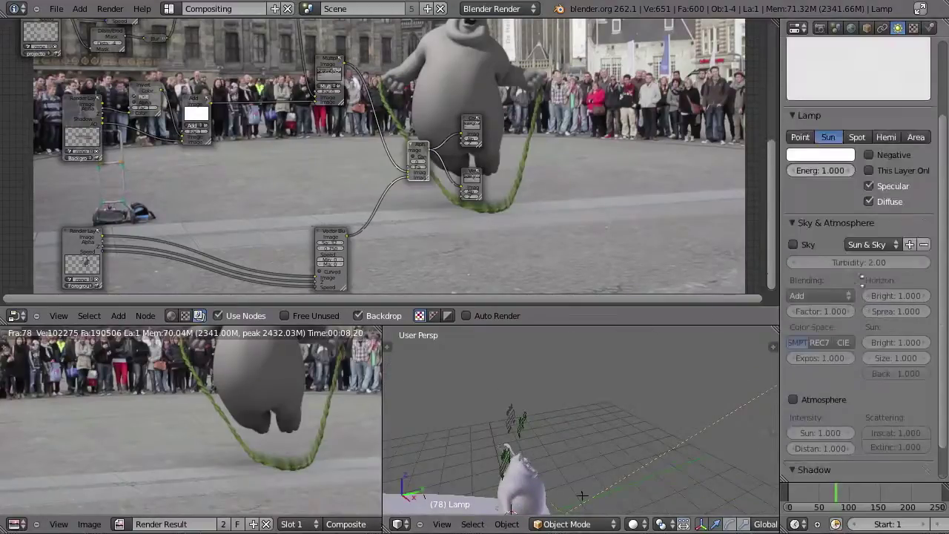
pyautogui.scroll(3, 860, 185)
pyautogui.press('F12')
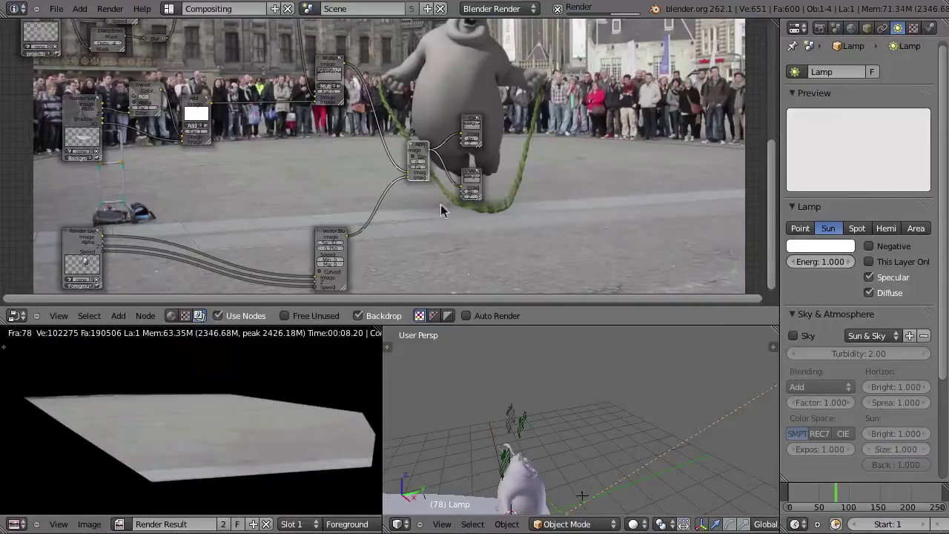
pyautogui.click(813, 263)
pyautogui.write('0.8')
pyautogui.press('Return')
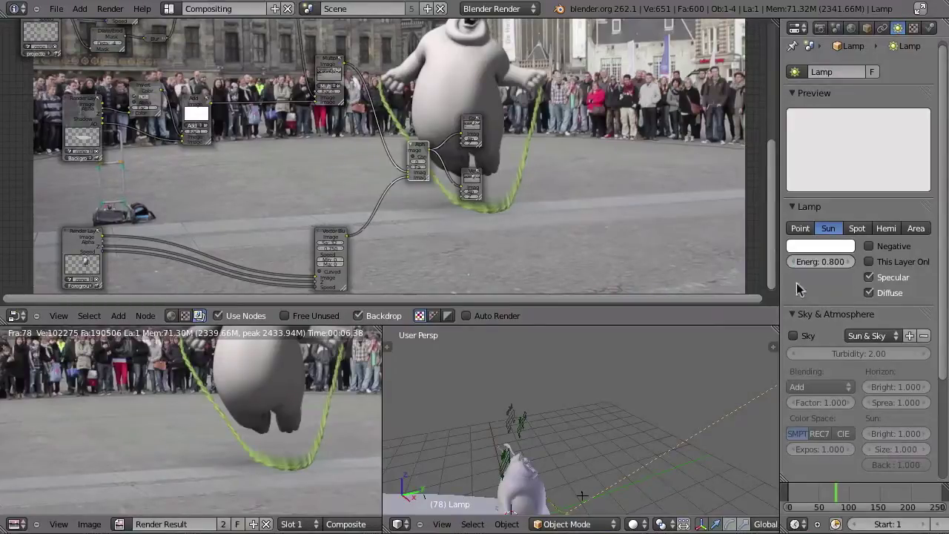
# - Set environment lighting energy to 0.3, re-render, and maximize the node editor
pyautogui.click(851, 29)
pyautogui.click(822, 368)
pyautogui.press('BackSpace')
pyautogui.press('Return')
pyautogui.press('F12')
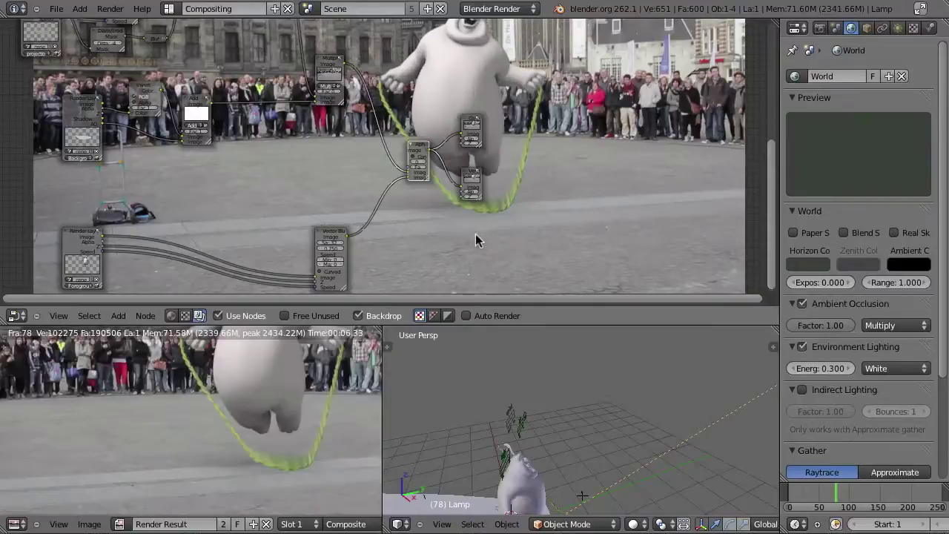
pyautogui.hotkey('ctrl', 'Up')
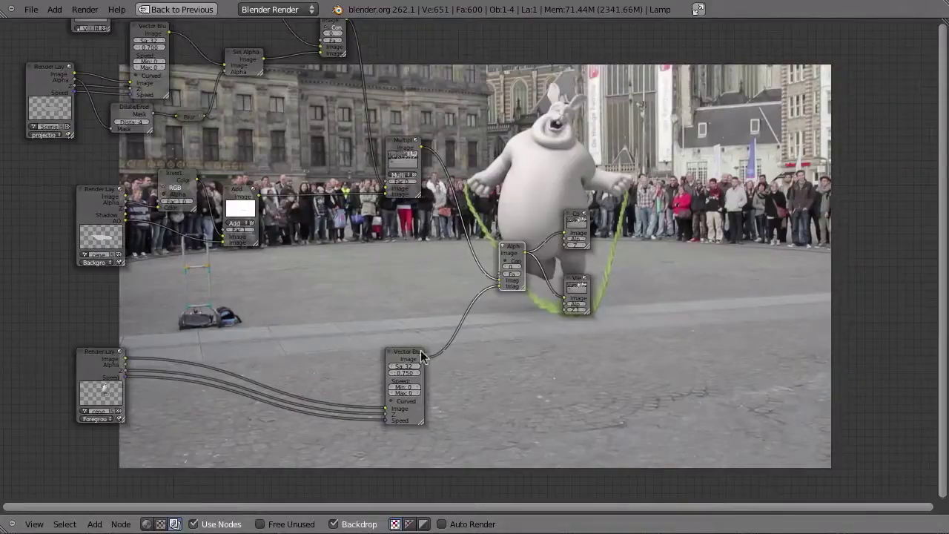
# - Drop an RGB Curves node onto the Vector Blur link and pull its curve below the diagonal
pyautogui.moveTo(421, 349); pyautogui.dragTo(270, 332)
pyautogui.hotkey('shift', 'a')
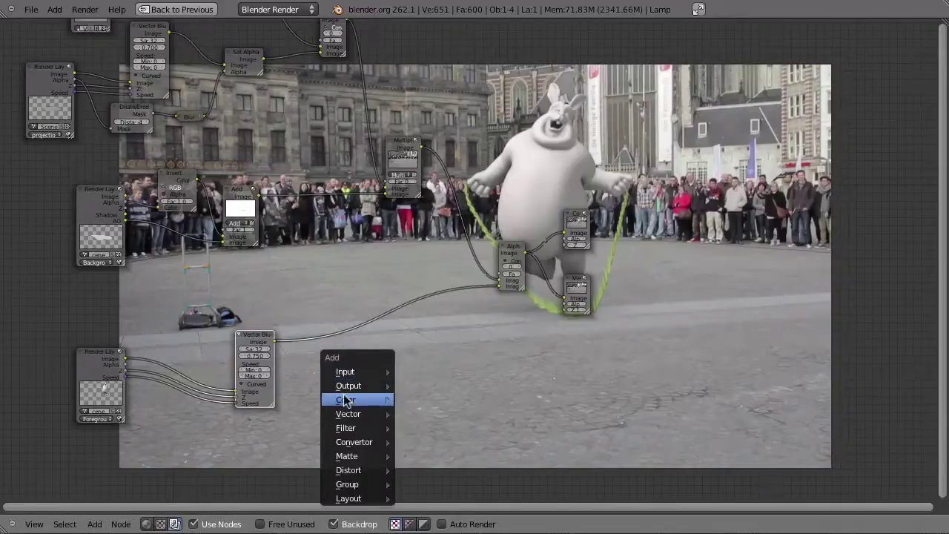
pyautogui.moveTo(346, 399)
pyautogui.click(416, 256)
pyautogui.click(386, 335)
pyautogui.scroll(2, 389, 330)
pyautogui.scroll(2, 395, 317)
pyautogui.moveTo(367, 324); pyautogui.dragTo(367, 336)
pyautogui.moveTo(437, 343); pyautogui.dragTo(447, 296, button='middle')
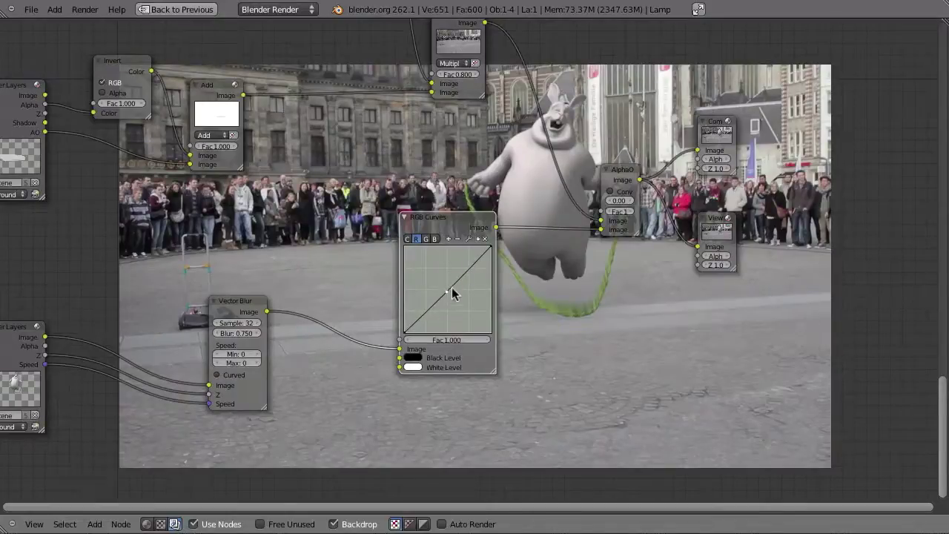
pyautogui.moveTo(451, 292)
pyautogui.mouseDown(button='middle')
pyautogui.moveTo(542, 336)
pyautogui.moveTo(344, 327)
pyautogui.moveTo(143, 359)
pyautogui.moveTo(186, 494)
pyautogui.mouseUp(button='middle')
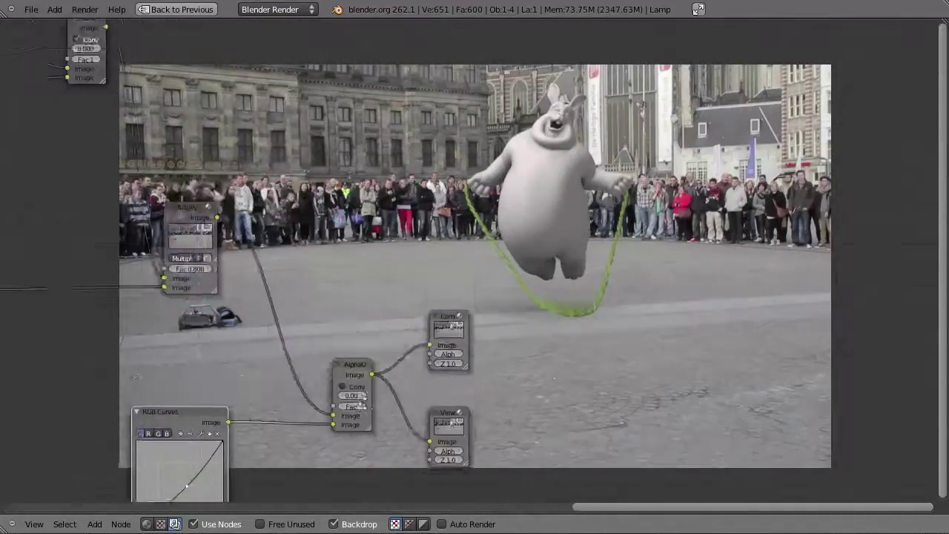
pyautogui.scroll(-2, 361, 405)
pyautogui.moveTo(484, 381)
pyautogui.mouseDown(button='middle')
pyautogui.moveTo(331, 415)
pyautogui.moveTo(226, 389)
pyautogui.moveTo(248, 389)
pyautogui.mouseUp(button='middle')
# - Maximize the 3D viewport and look through the scene camera
pyautogui.hotkey('ctrl', 'Up')
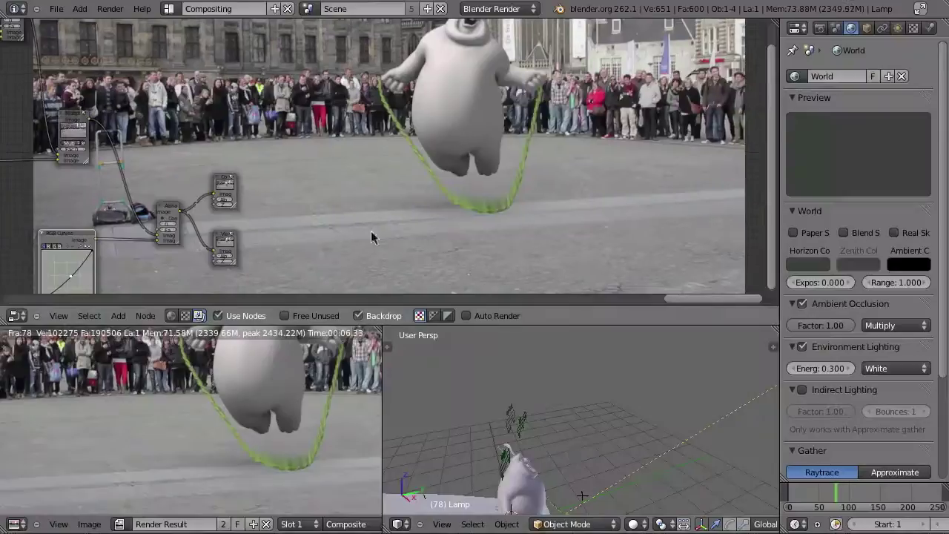
pyautogui.hotkey('ctrl', 'Up')
pyautogui.press('KP_0')
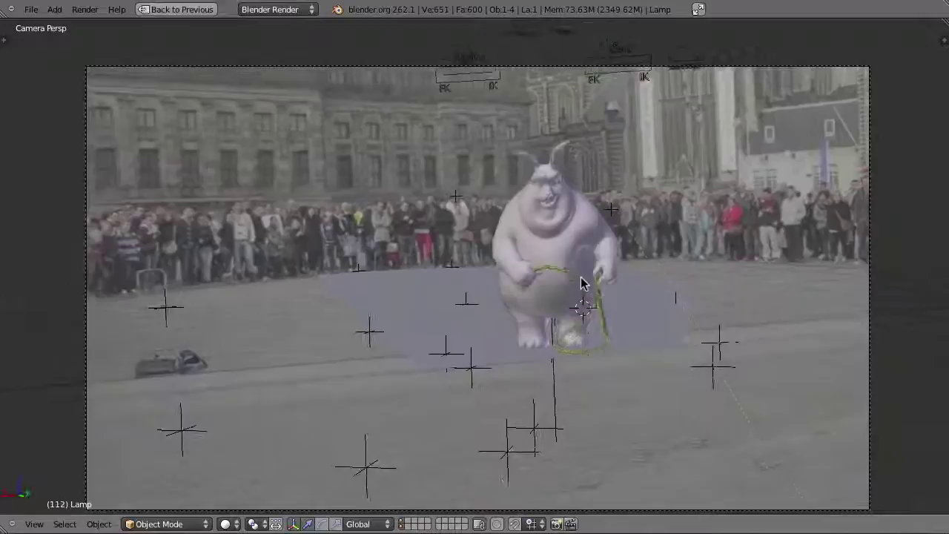
pyautogui.hotkey('alt', 'a')
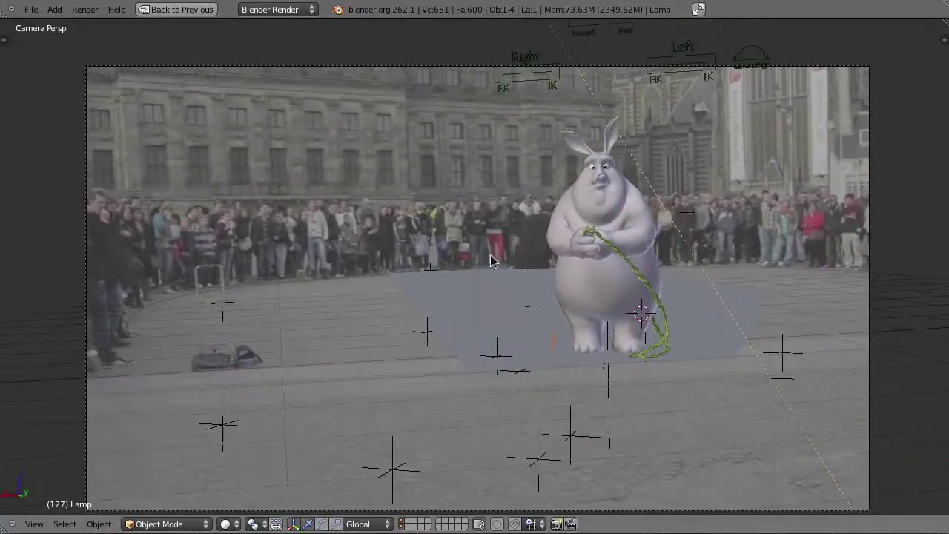
pyautogui.hotkey('alt', 'a')
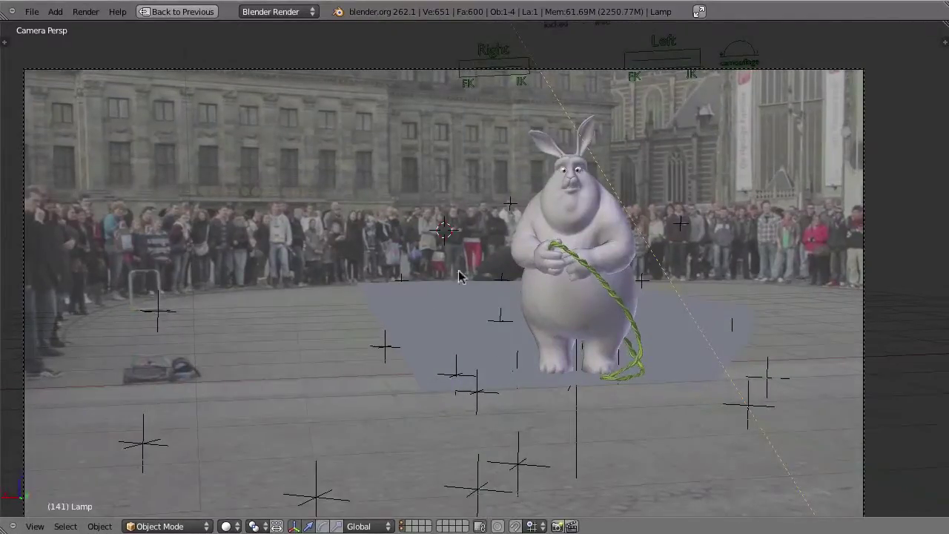
# - Snap the 3D cursor to the camera and add a plane rotated 90° on X
pyautogui.rightClick(510, 211)
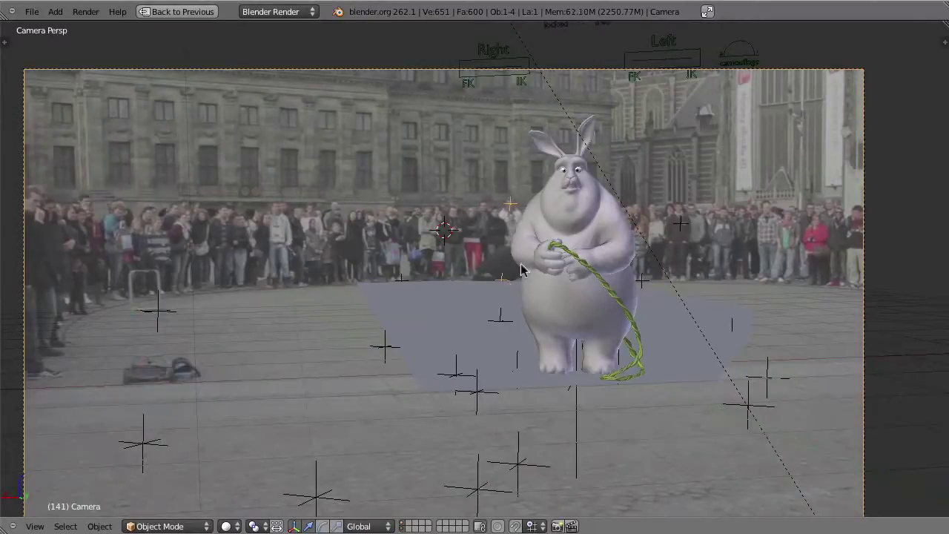
pyautogui.hotkey('shift', 's')
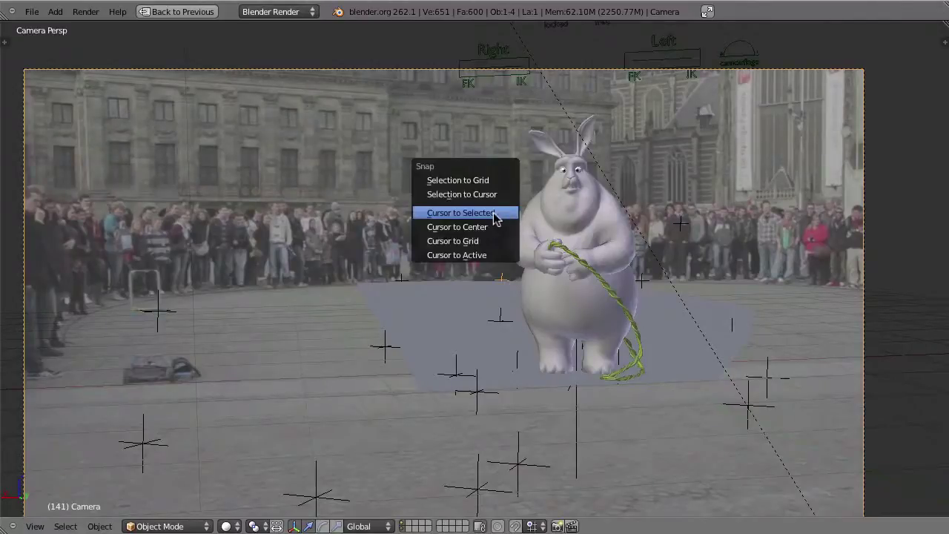
pyautogui.click(486, 213)
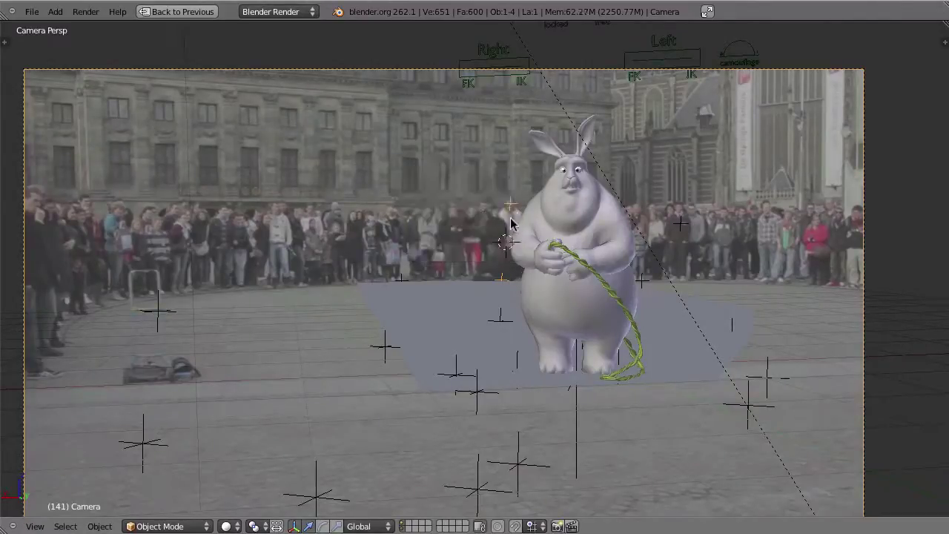
pyautogui.hotkey('shift', 'a')
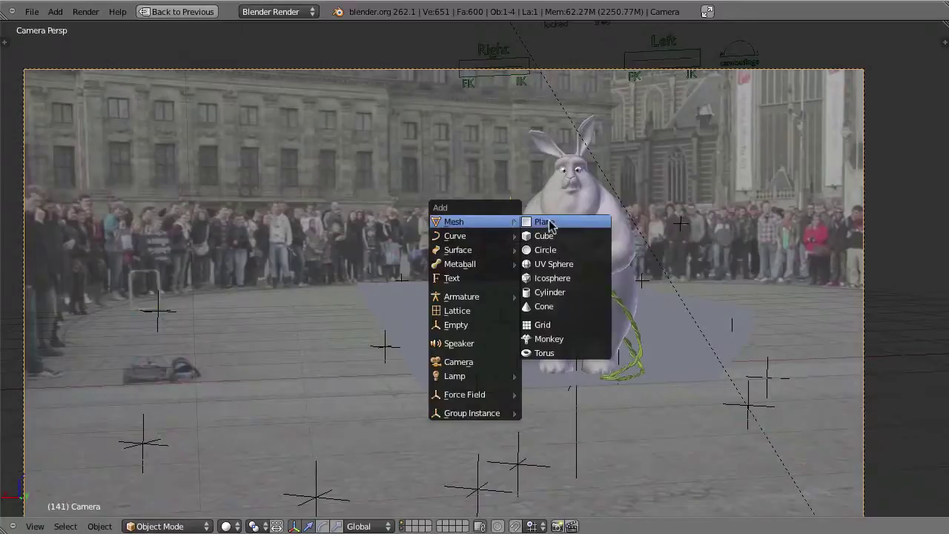
pyautogui.click(557, 224)
pyautogui.write('rx090')
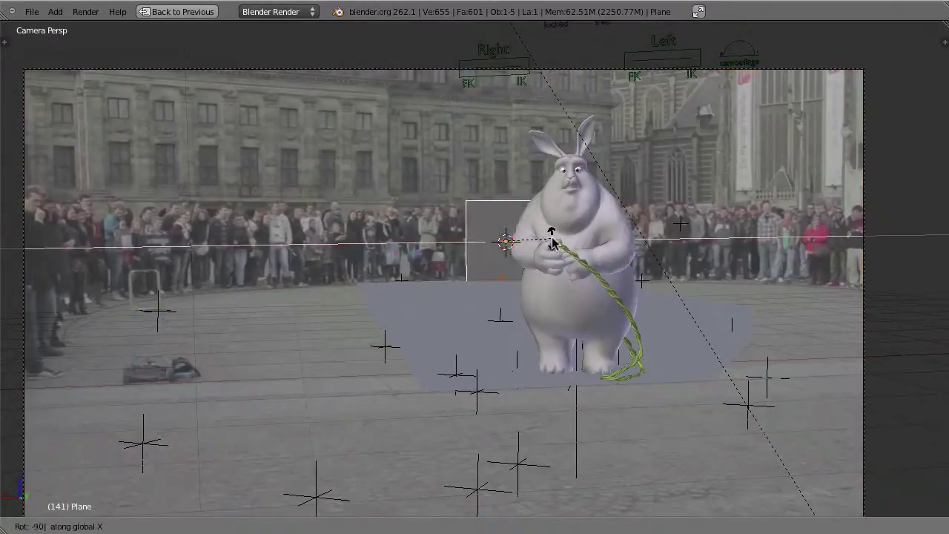
pyautogui.press('Return')
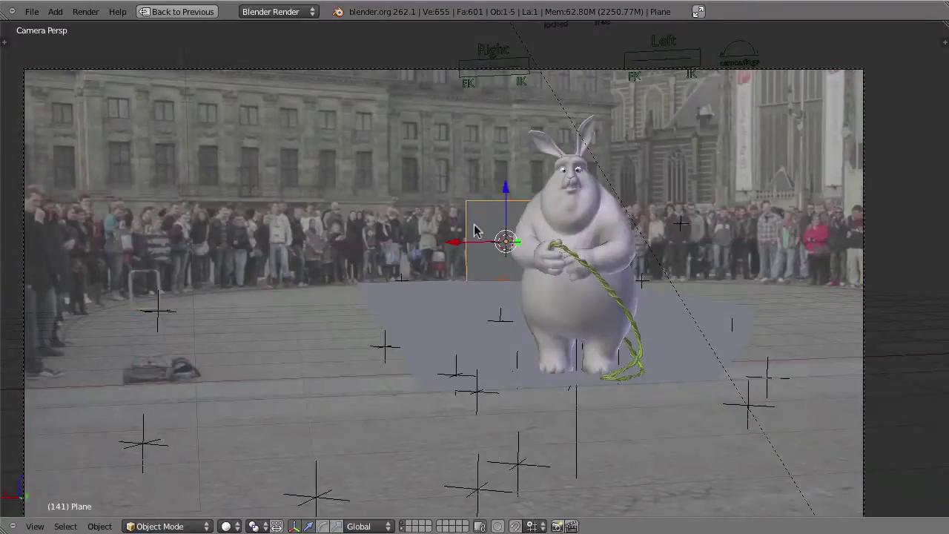
# - In wireframe Edit Mode, stretch the plane's left edge outward and play back to check
pyautogui.scroll(1, 475, 231)
pyautogui.scroll(1, 473, 231)
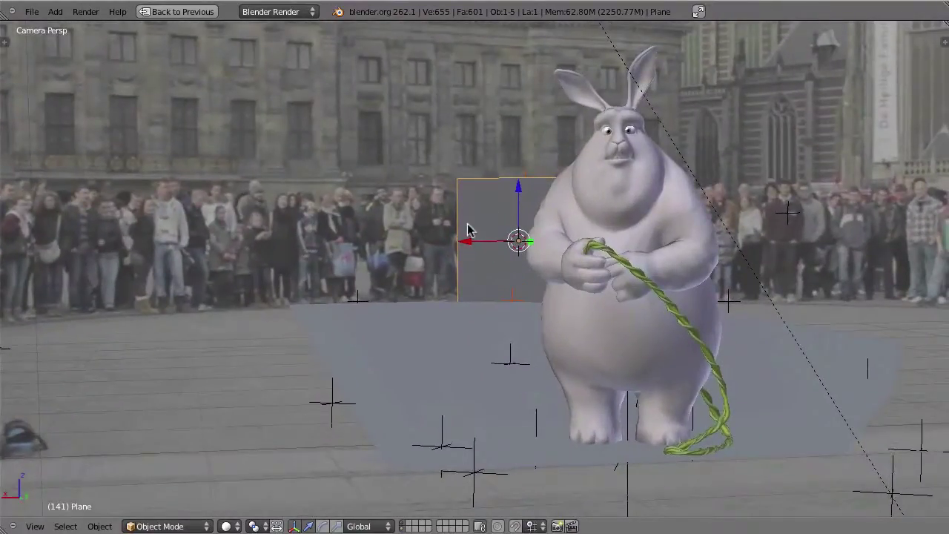
pyautogui.press('Right')
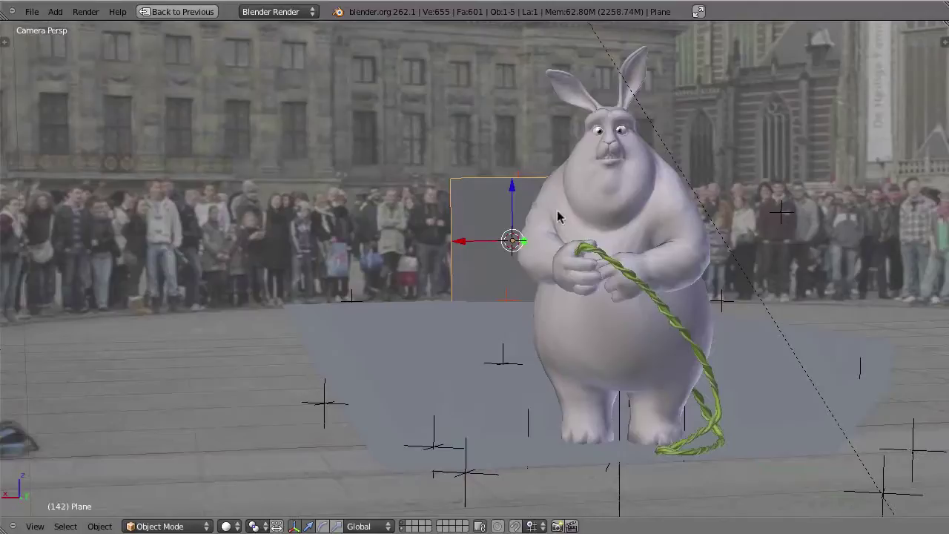
pyautogui.press('Right')
pyautogui.press('Right')
pyautogui.press('Right')
pyautogui.press('Right')
pyautogui.press('Right')
pyautogui.press('Right')
pyautogui.press('z')
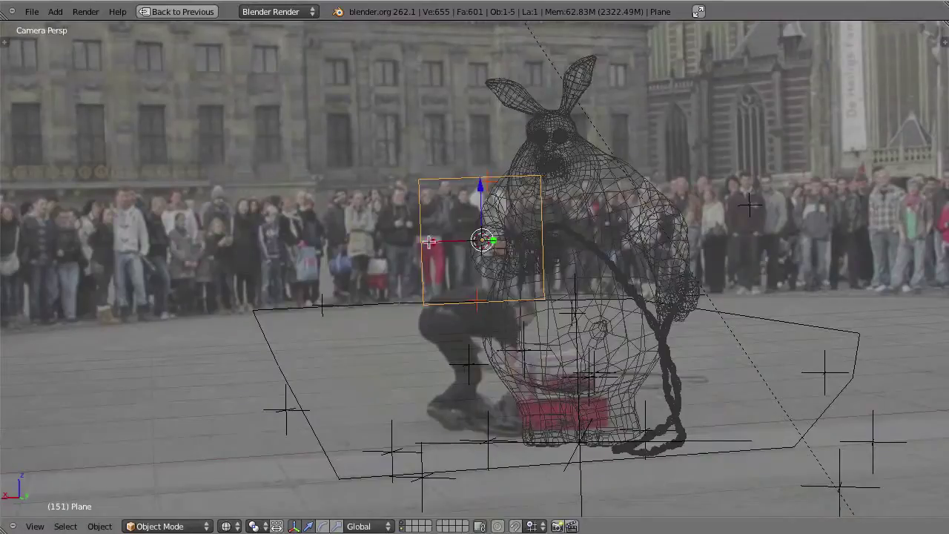
pyautogui.press('Tab')
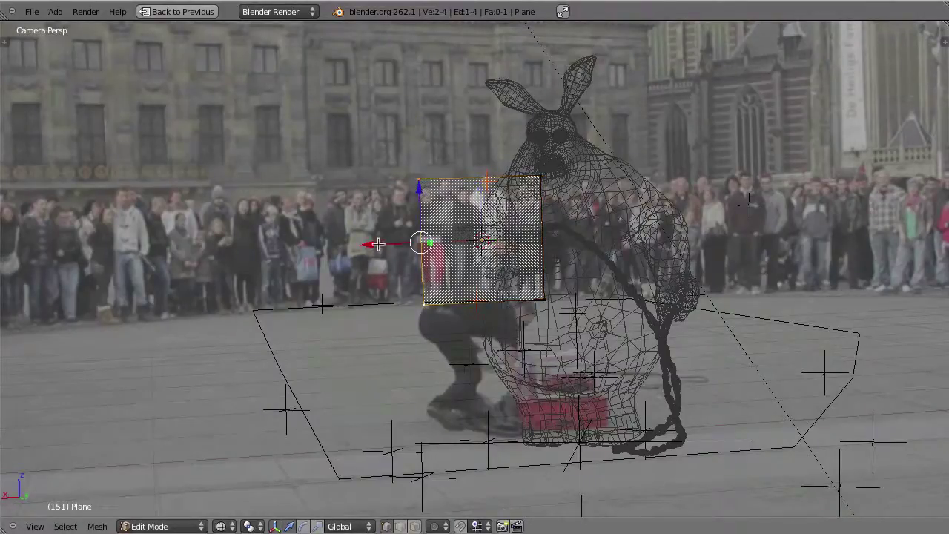
pyautogui.moveTo(378, 244); pyautogui.dragTo(379, 311)
pyautogui.hotkey('alt', 'a')
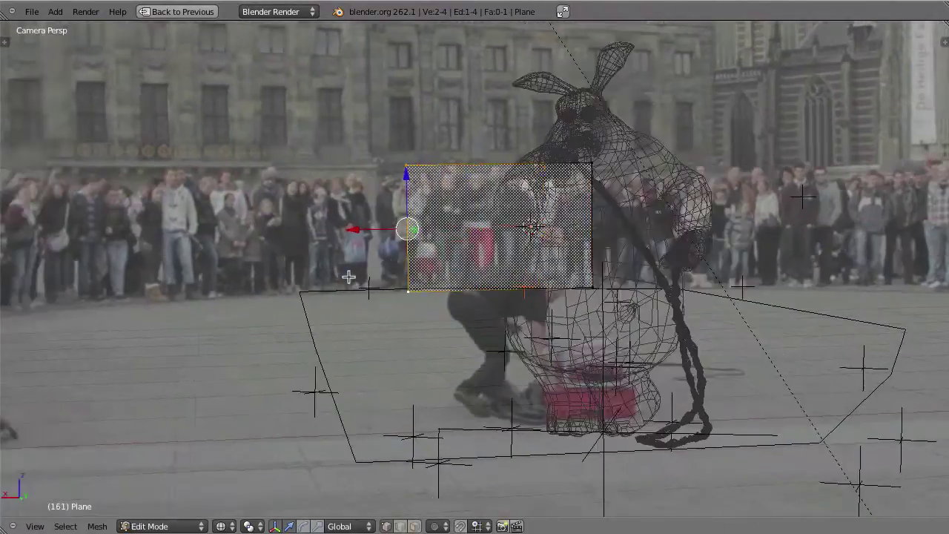
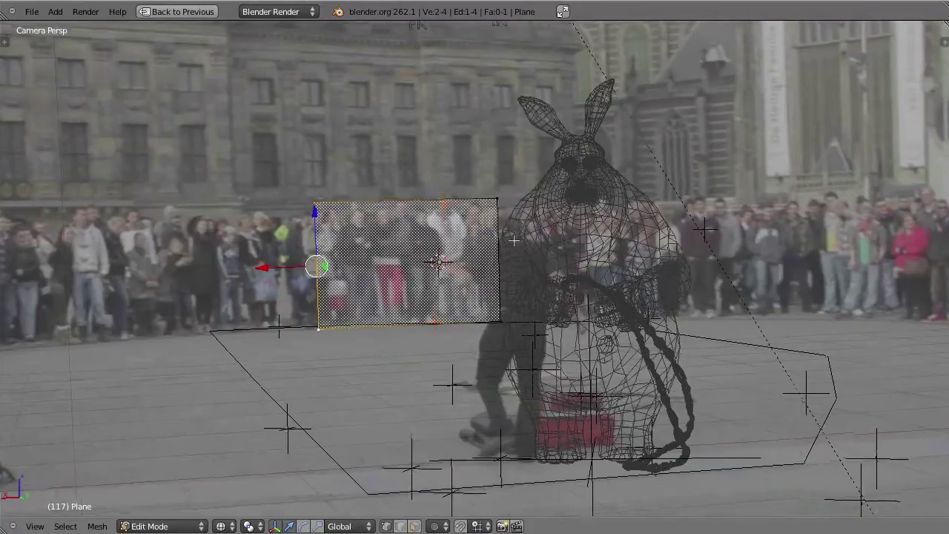
# - Widen the plane by sliding its two right-edge vertices to the right, checking coverage across frames
pyautogui.scroll(2, 504, 213)
pyautogui.rightClick(507, 169)
pyautogui.keyDown('shift'); pyautogui.rightClick(511, 345); pyautogui.keyUp('shift')
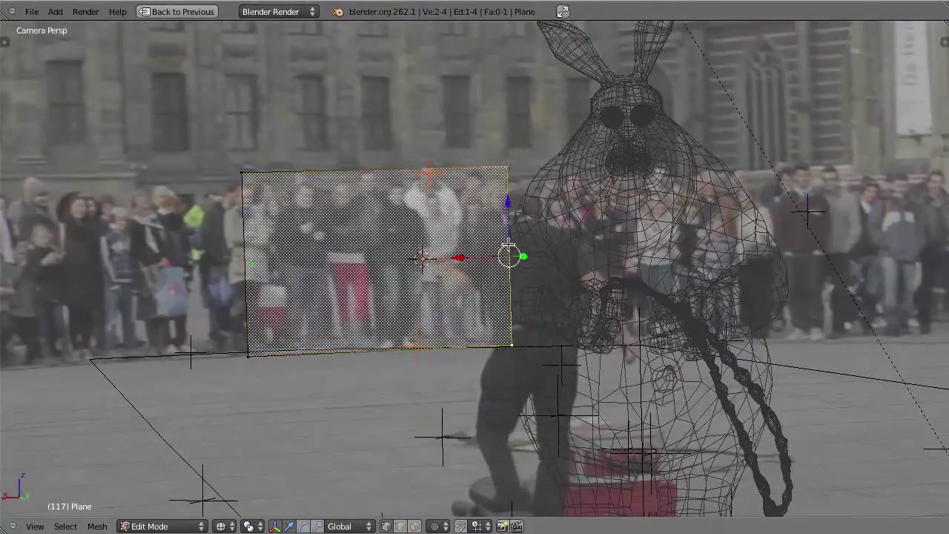
pyautogui.moveTo(459, 259); pyautogui.dragTo(485, 250)
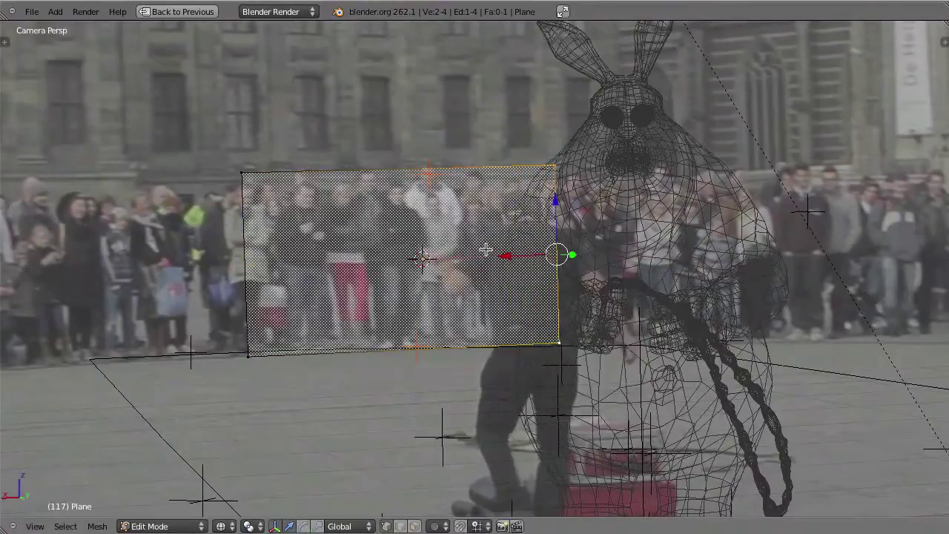
pyautogui.hotkey('shift', 'alt', 'a')
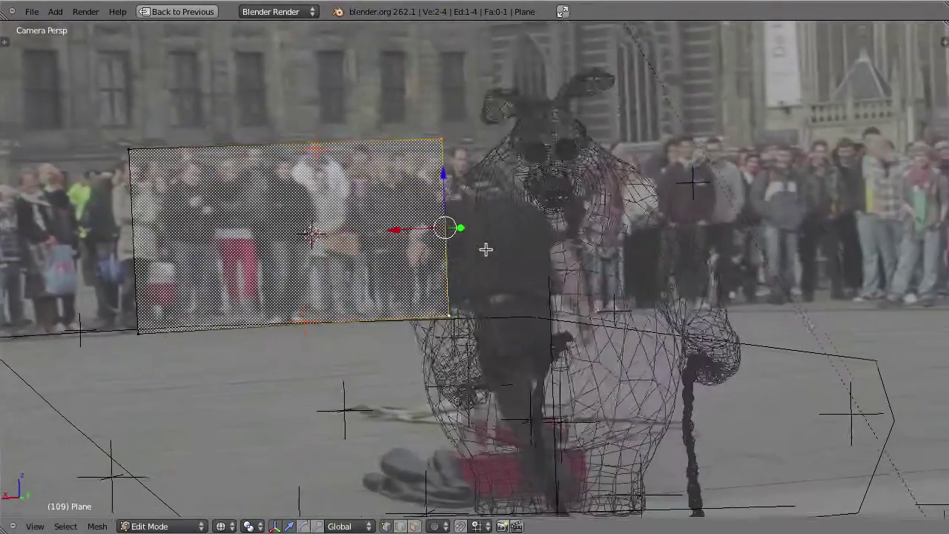
pyautogui.hotkey('alt', 'a')
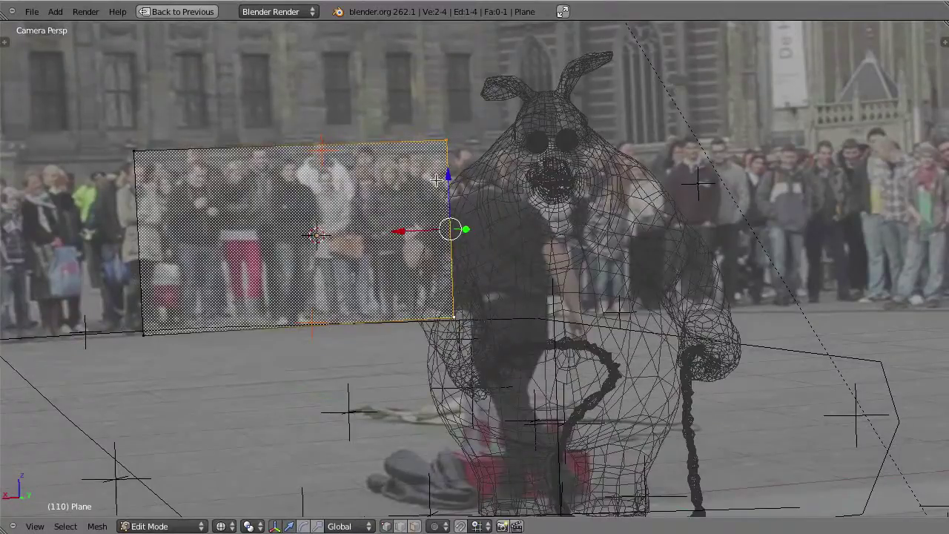
pyautogui.moveTo(412, 231); pyautogui.dragTo(477, 249)
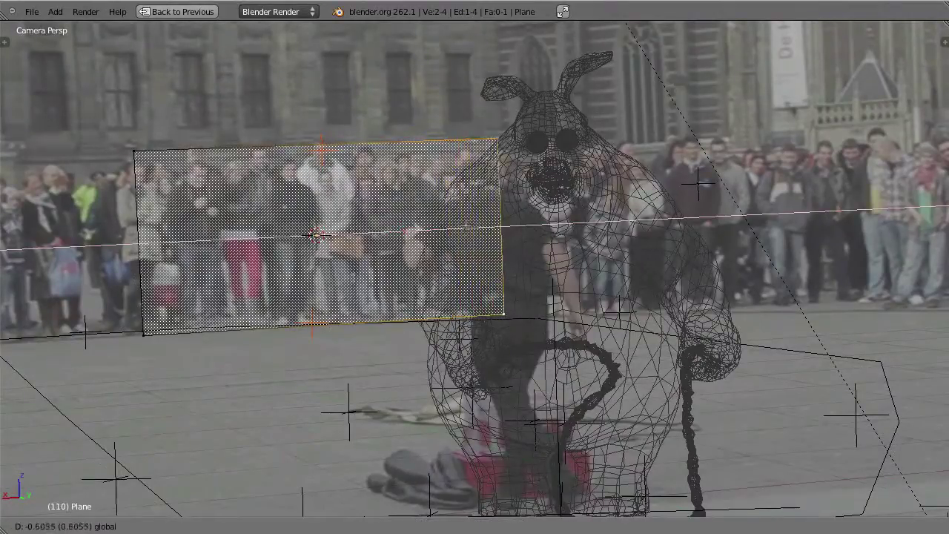
pyautogui.hotkey('shift', 'alt', 'a')
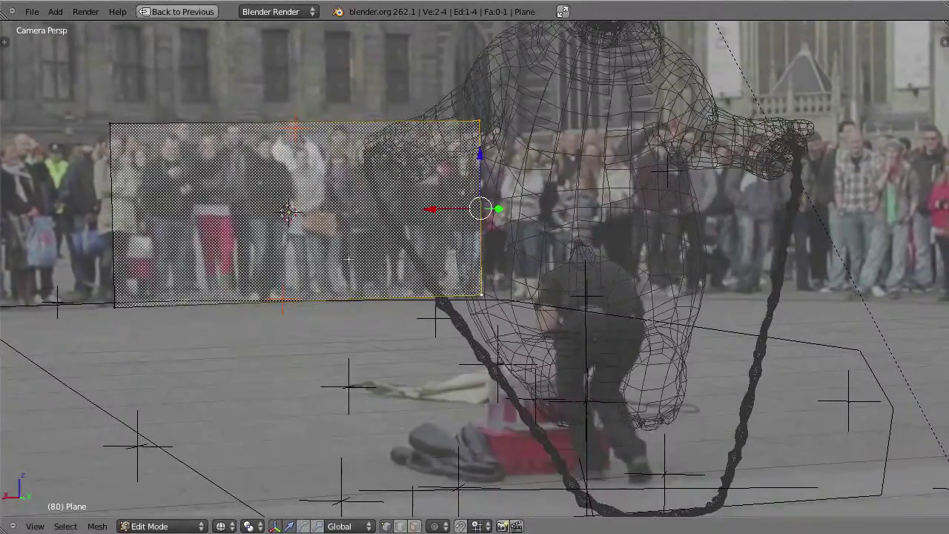
# - Lower the plane's top edge by -0.2710 and play back to confirm it covers the crowd
pyautogui.keyDown('shift'); pyautogui.moveTo(348, 260); pyautogui.dragTo(412, 276, button='middle'); pyautogui.keyUp('shift')
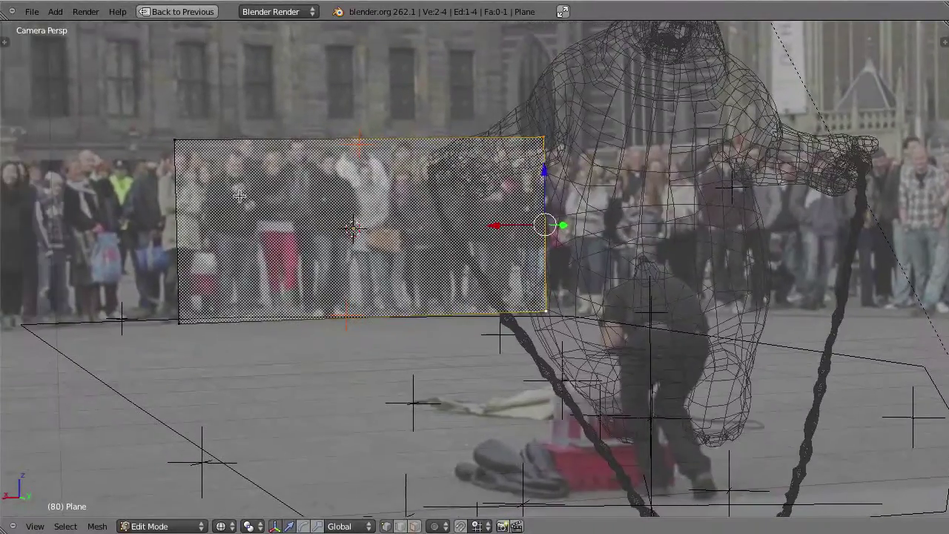
pyautogui.rightClick(169, 141)
pyautogui.keyDown('shift'); pyautogui.rightClick(532, 133); pyautogui.keyUp('shift')
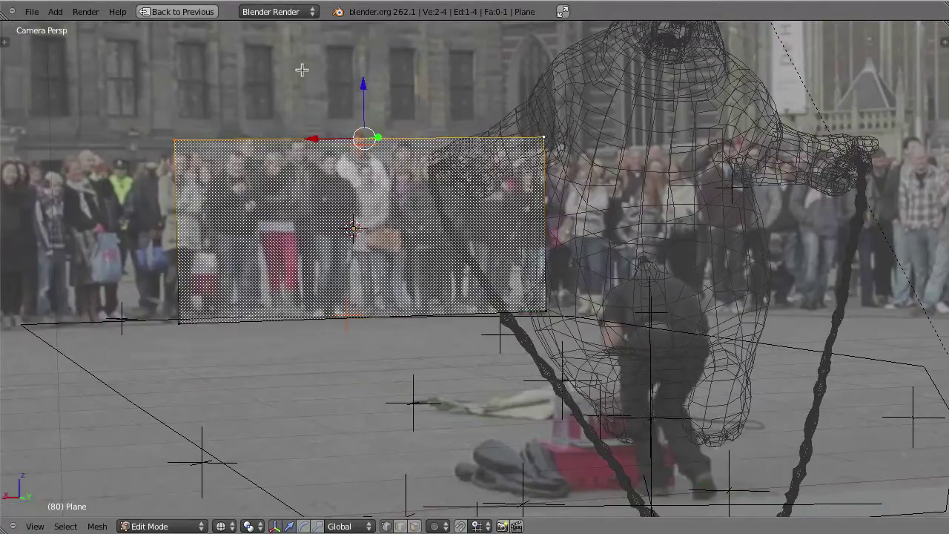
pyautogui.hotkey('alt', 'a')
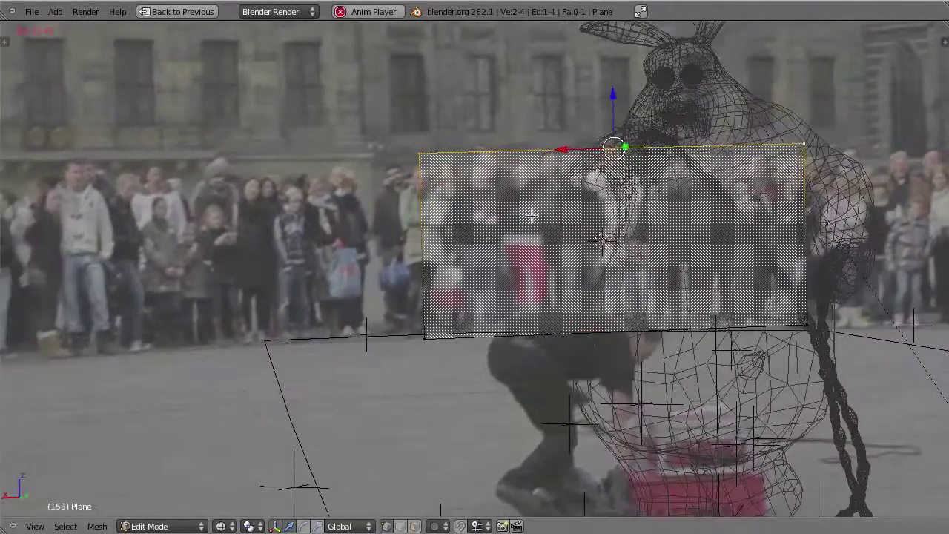
pyautogui.press('Escape')
pyautogui.press('g')
pyautogui.press('z')
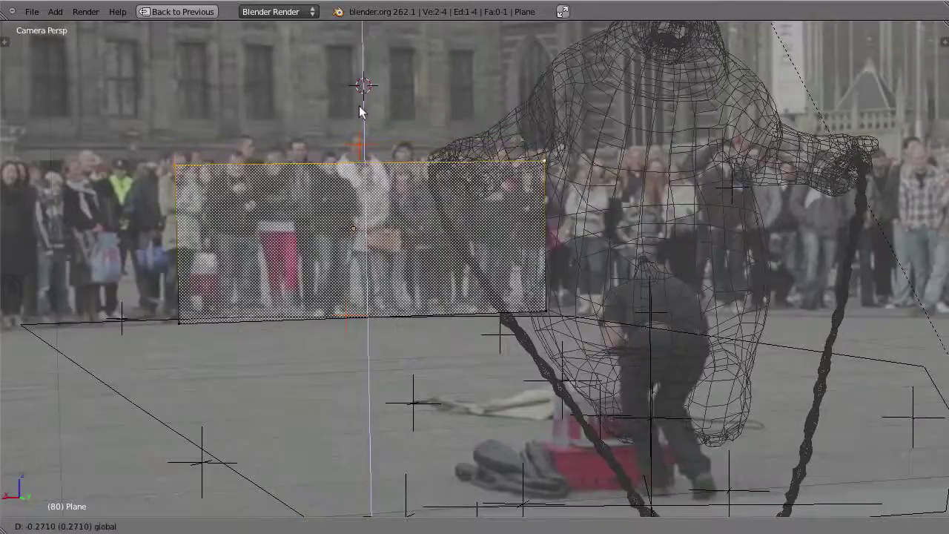
pyautogui.click(434, 153)
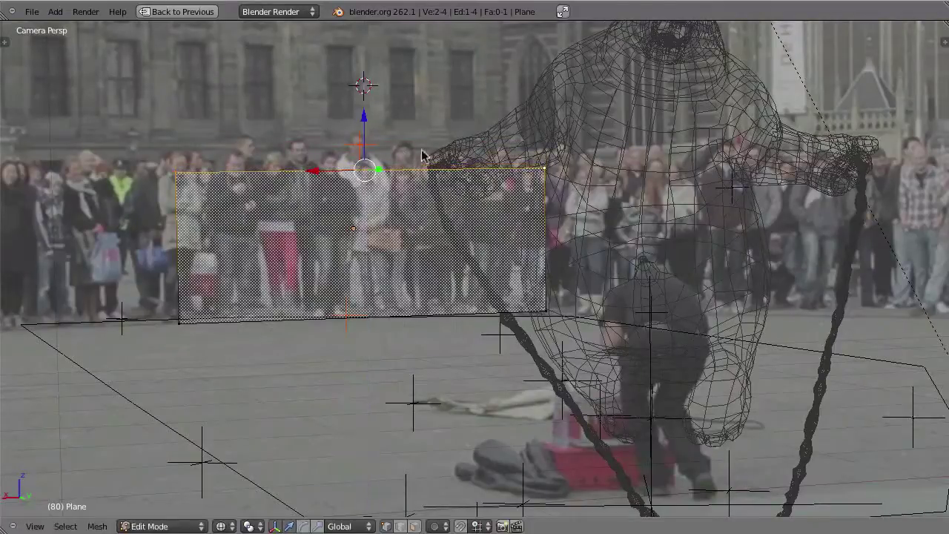
pyautogui.hotkey('alt', 'a')
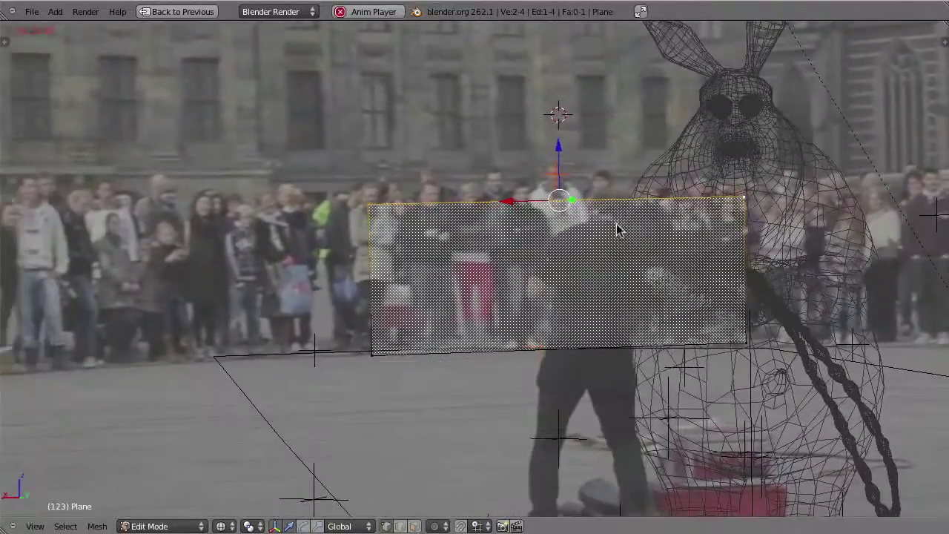
pyautogui.press('Escape')
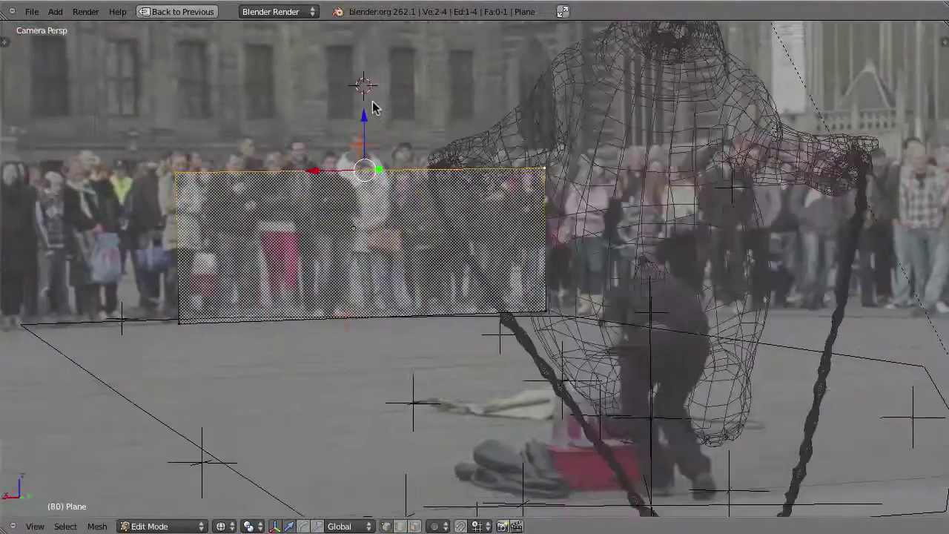
pyautogui.press('Up')
pyautogui.press('Up')
pyautogui.press('Up')
pyautogui.press('Up')
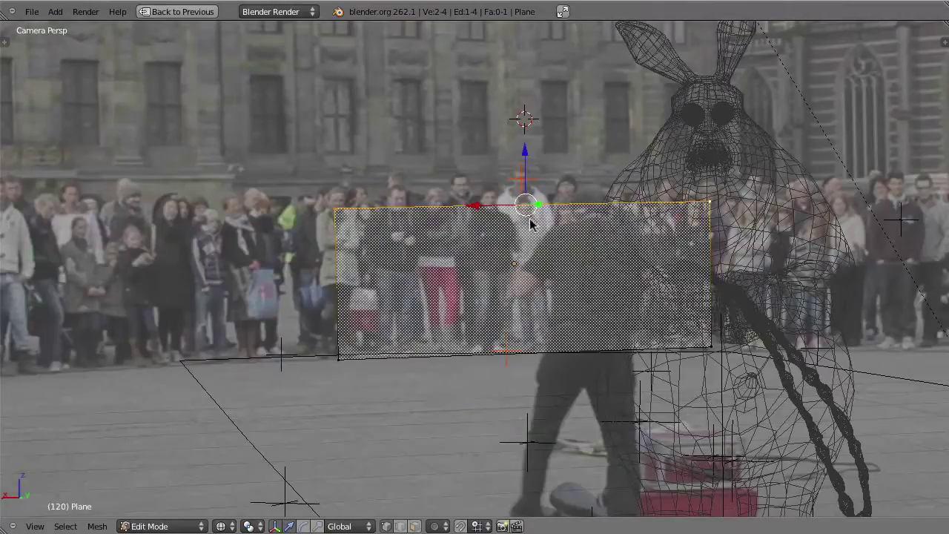
# - Add a loop cut through the plane and reposition the new edge's top vertex
pyautogui.hotkey('ctrl', 'r')
pyautogui.click(509, 229)
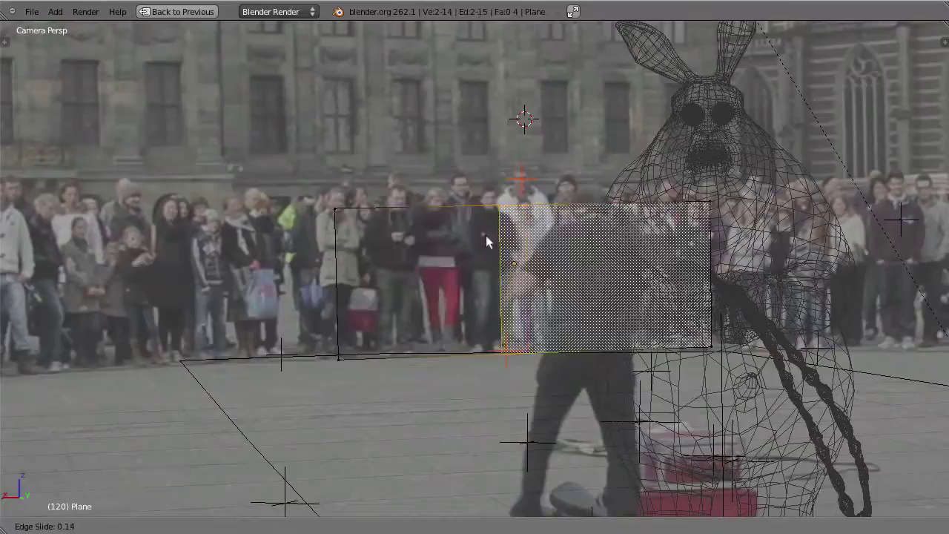
pyautogui.click(487, 237)
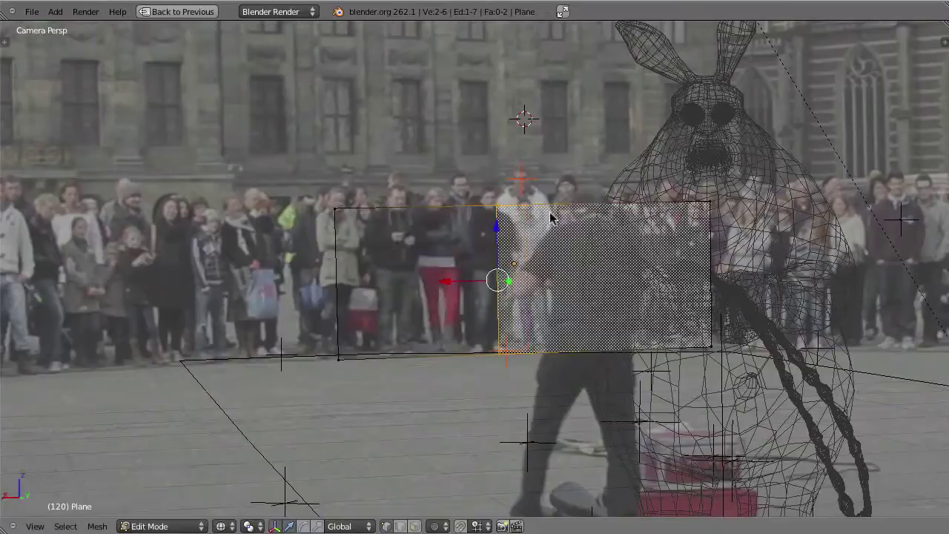
pyautogui.rightClick(498, 209)
pyautogui.press('g')
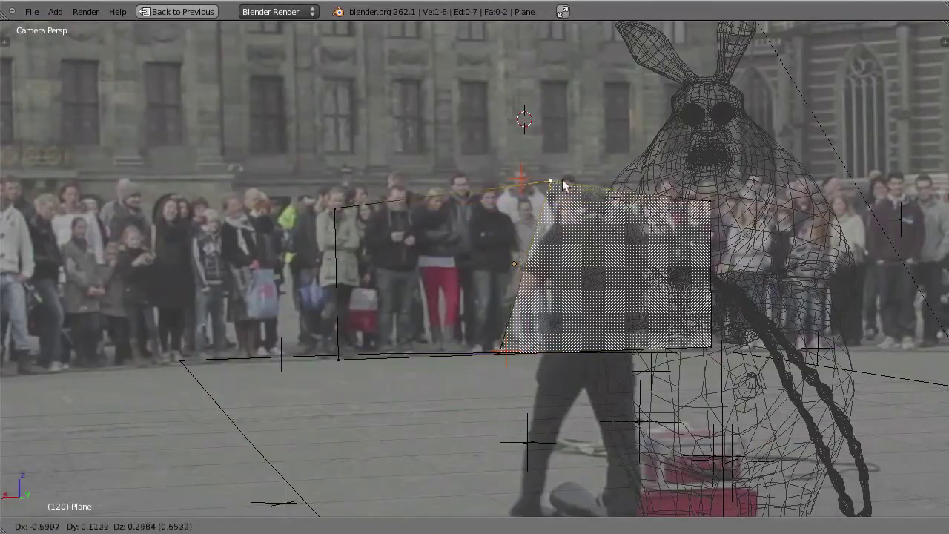
pyautogui.click(571, 183)
pyautogui.hotkey('alt', 'a')
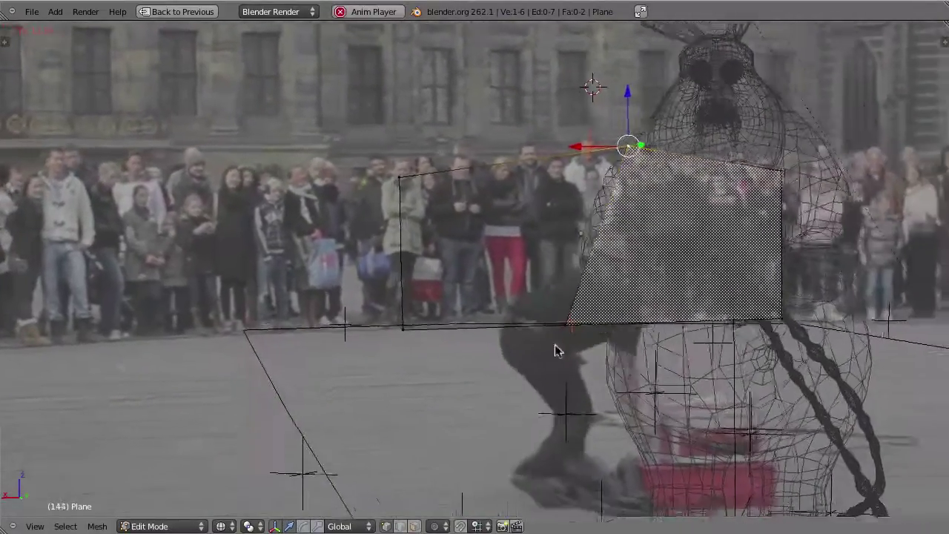
pyautogui.press('Escape')
# - Refine that top vertex's position, lowering it slightly, and check the fit up to frame 151
pyautogui.press('g')
pyautogui.click(330, 206)
pyautogui.hotkey('alt', 'a')
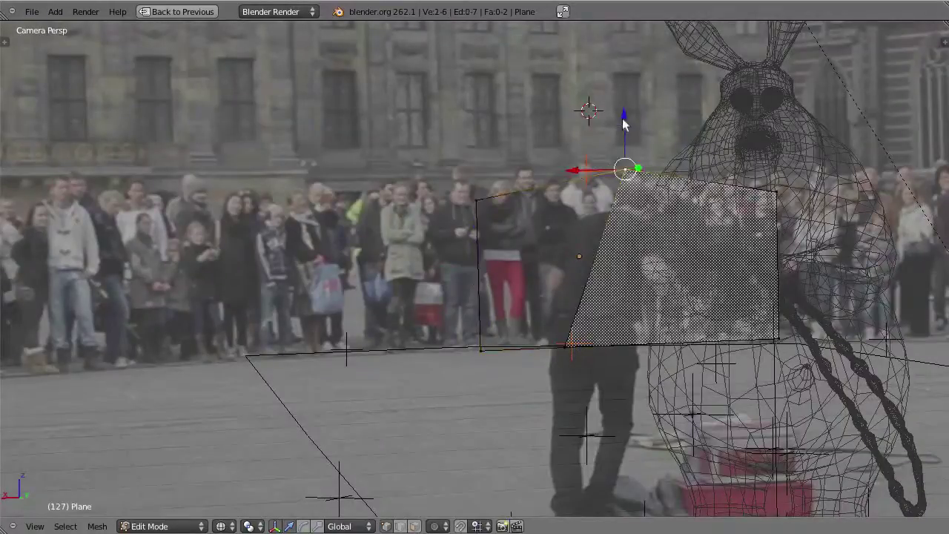
pyautogui.moveTo(622, 124); pyautogui.dragTo(621, 134)
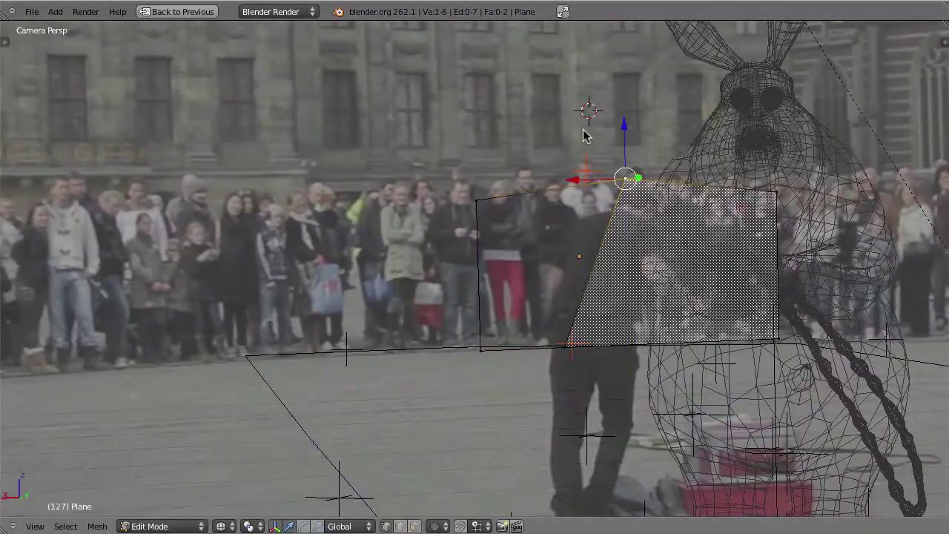
pyautogui.hotkey('alt', 'a')
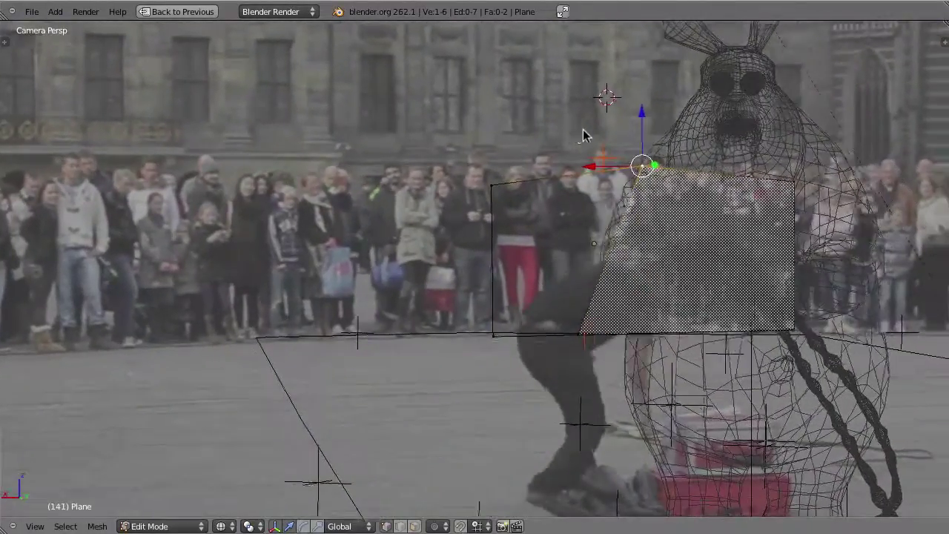
pyautogui.hotkey('alt', 'a')
# - Add horizontal and vertical loop cuts, then subdivide the whole plane three times into a 384-face grid
pyautogui.press('a')
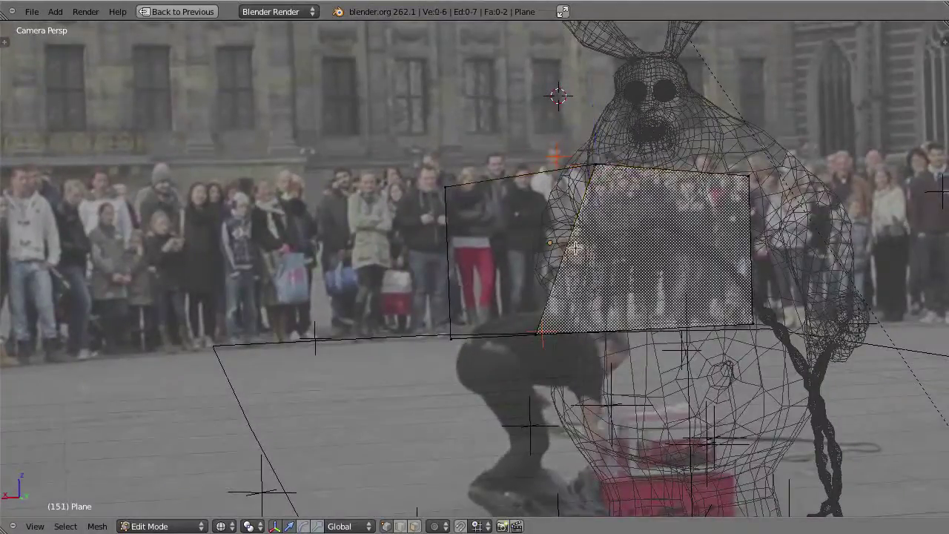
pyautogui.press('a')
pyautogui.hotkey('ctrl', 'r')
pyautogui.click(665, 214)
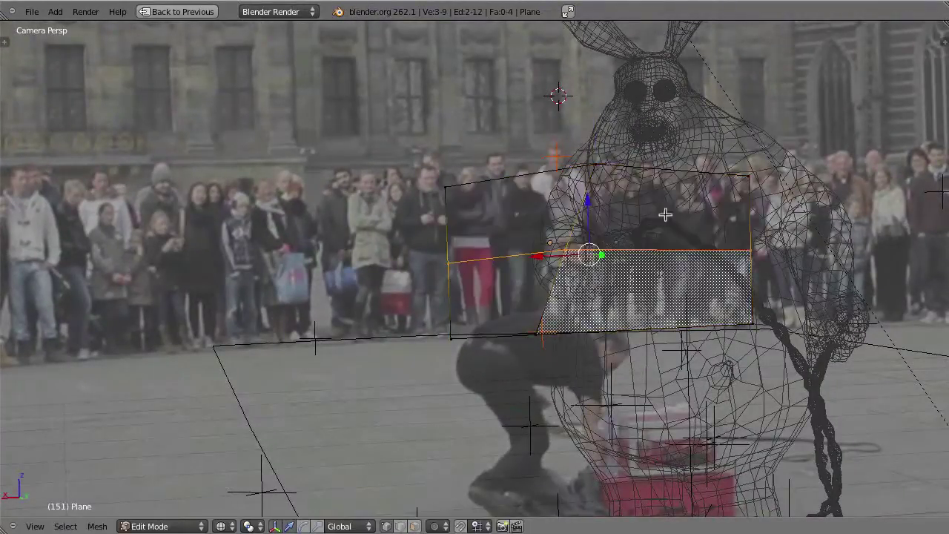
pyautogui.hotkey('ctrl', 'r')
pyautogui.click(667, 188)
pyautogui.press('a')
pyautogui.press('a')
pyautogui.press('w')
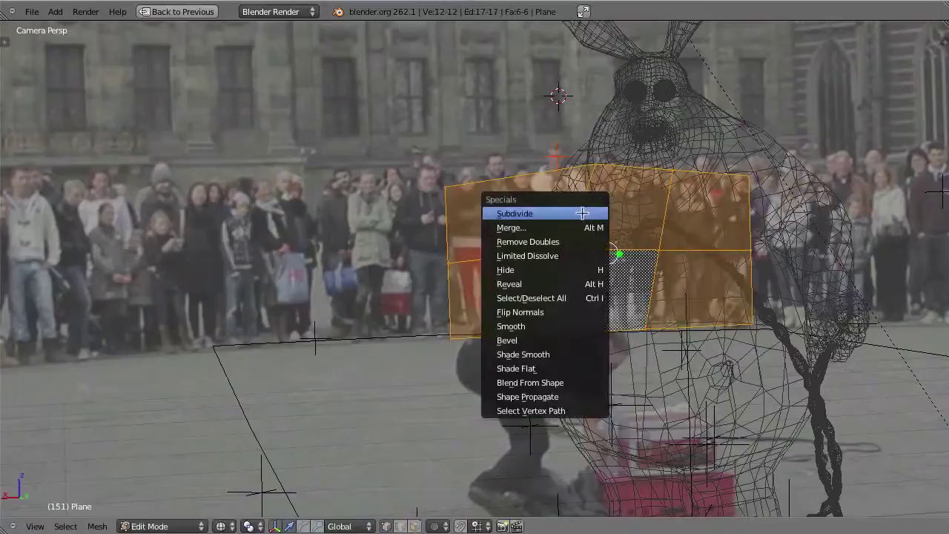
pyautogui.click(557, 213)
pyautogui.press('w')
pyautogui.click(561, 215)
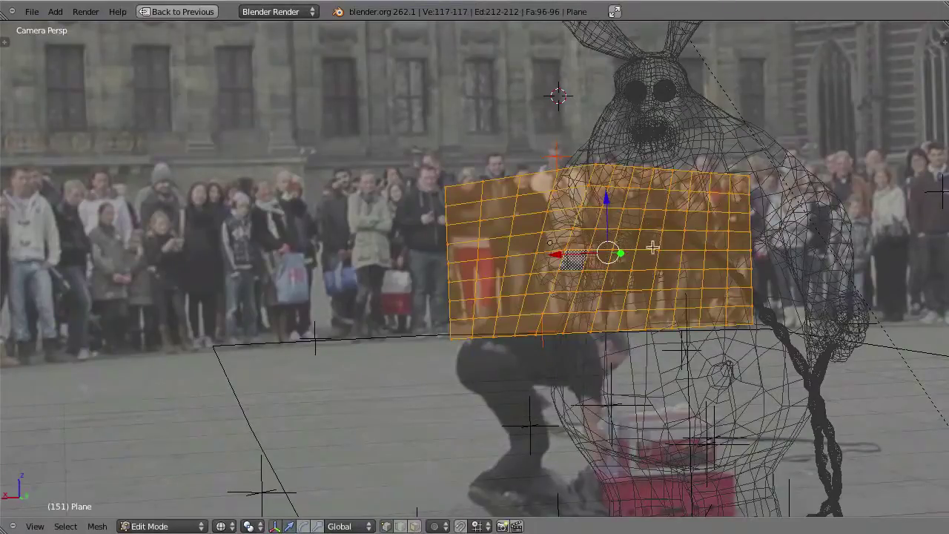
pyautogui.press('w')
pyautogui.click(578, 222)
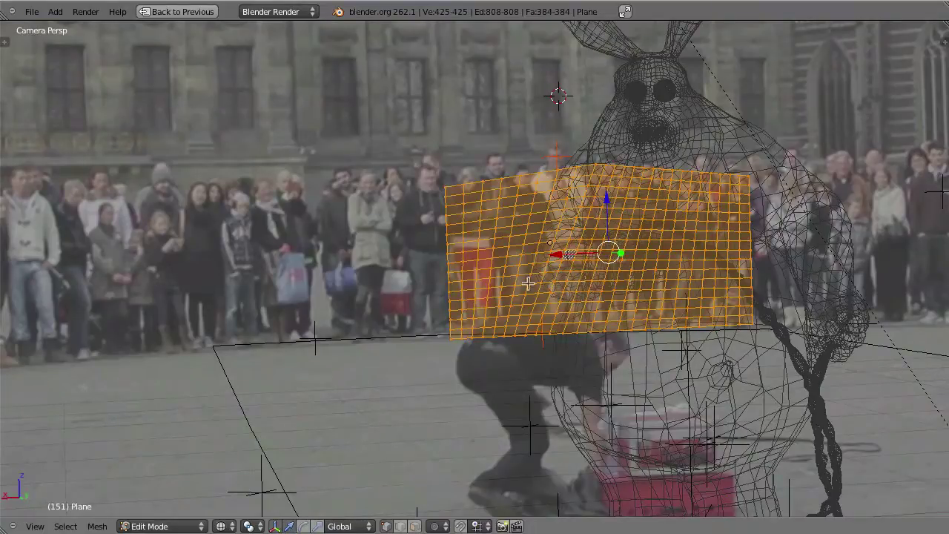
pyautogui.hotkey('ctrl', 'Up')
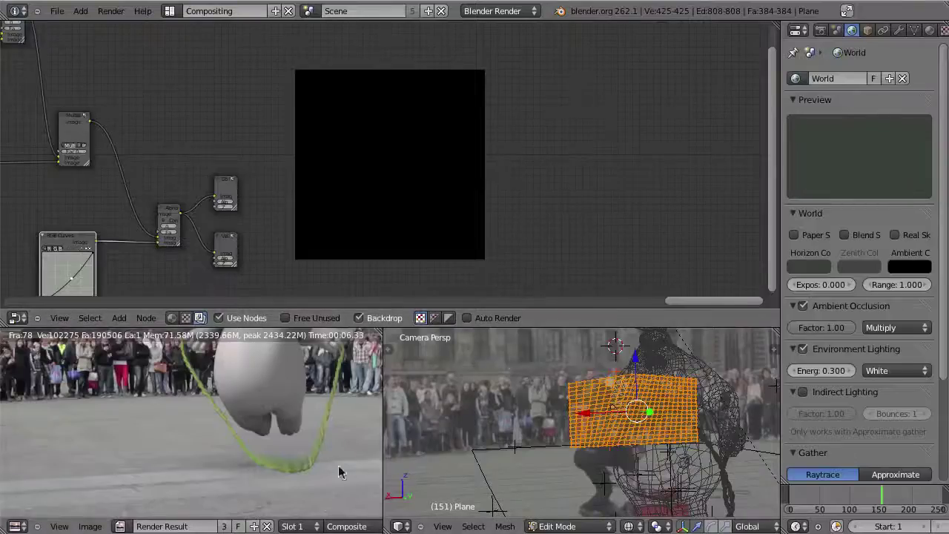
# - Clear the render result and switch the screen back to the Default layout
pyautogui.click(267, 526)
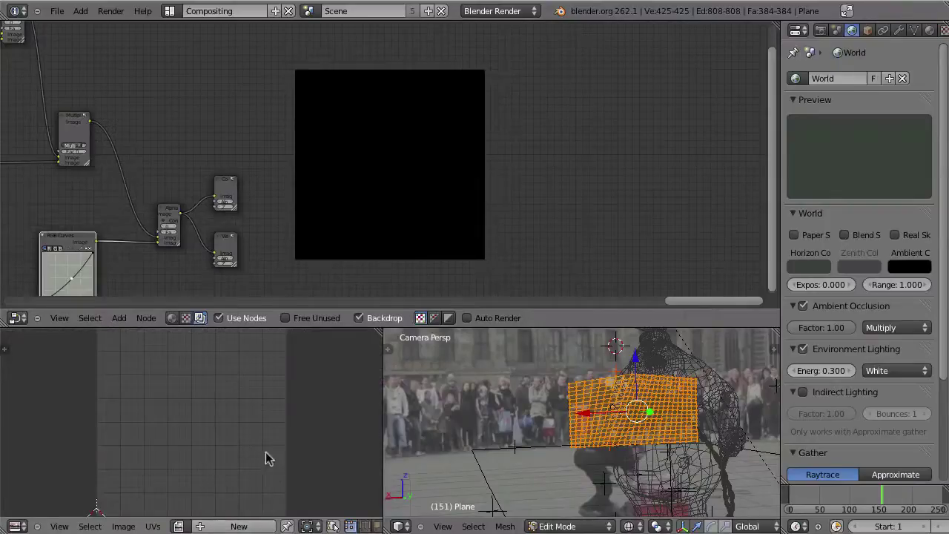
pyautogui.moveTo(607, 400)
pyautogui.keyDown('shift'); pyautogui.mouseDown(button='middle')
pyautogui.moveTo(531, 384)
pyautogui.moveTo(533, 395)
pyautogui.mouseUp(button='middle'); pyautogui.keyUp('shift')
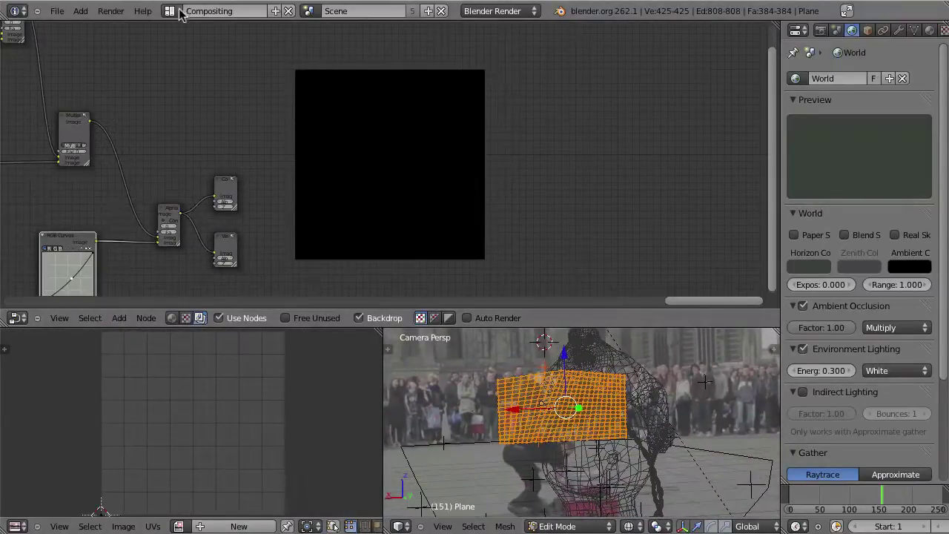
pyautogui.click(170, 10)
pyautogui.click(194, 72)
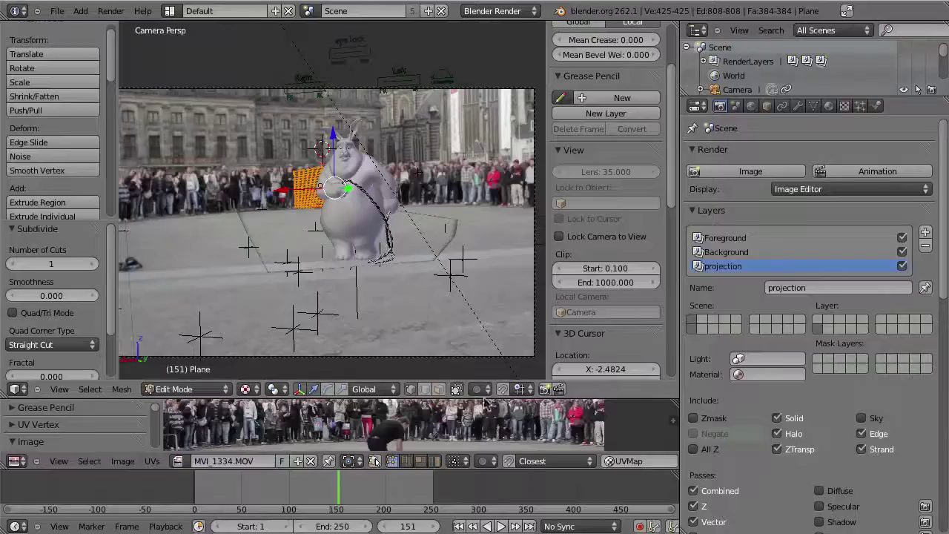
# - Unwrap the plane with Smart UV Project (angle limit 66) and maximize the UV editor
pyautogui.scroll(3, 338, 217)
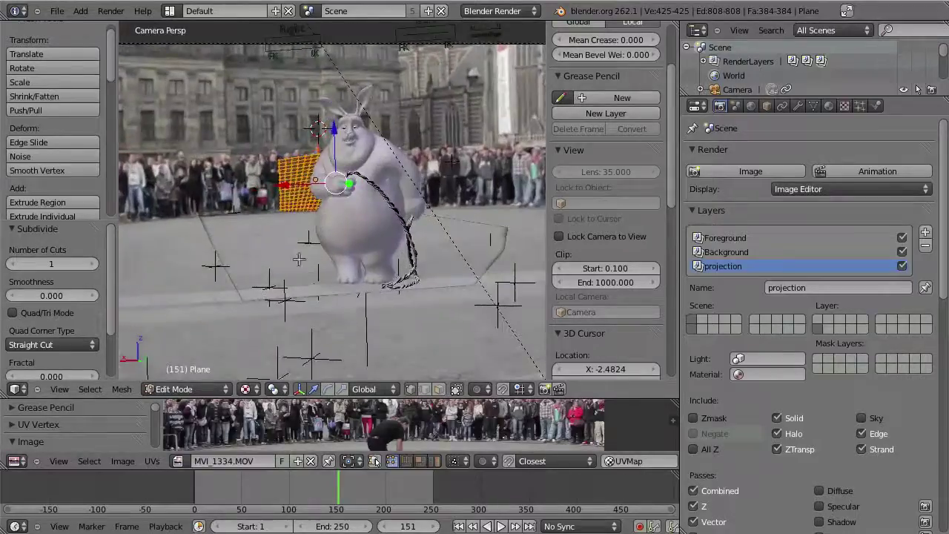
pyautogui.scroll(2, 339, 230)
pyautogui.scroll(1, 340, 245)
pyautogui.scroll(-1, 341, 254)
pyautogui.press('u')
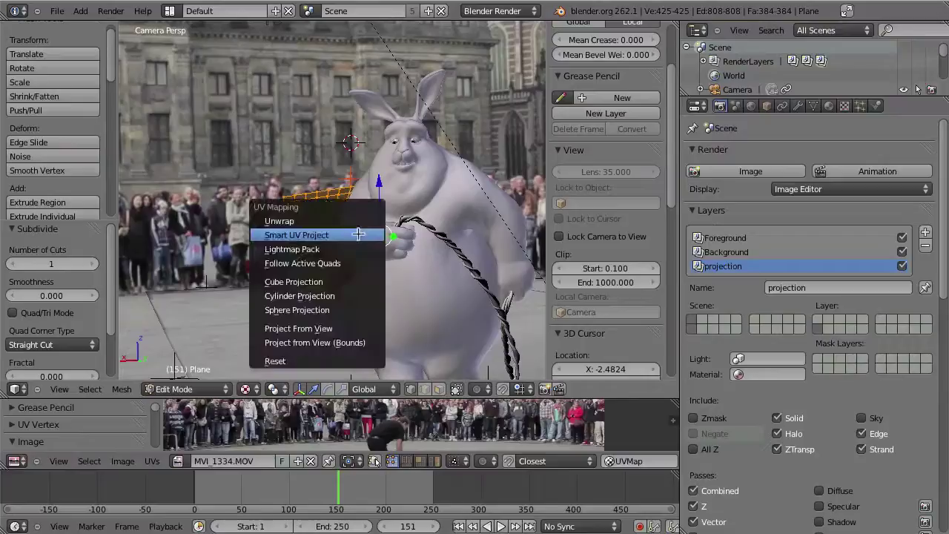
pyautogui.click(315, 235)
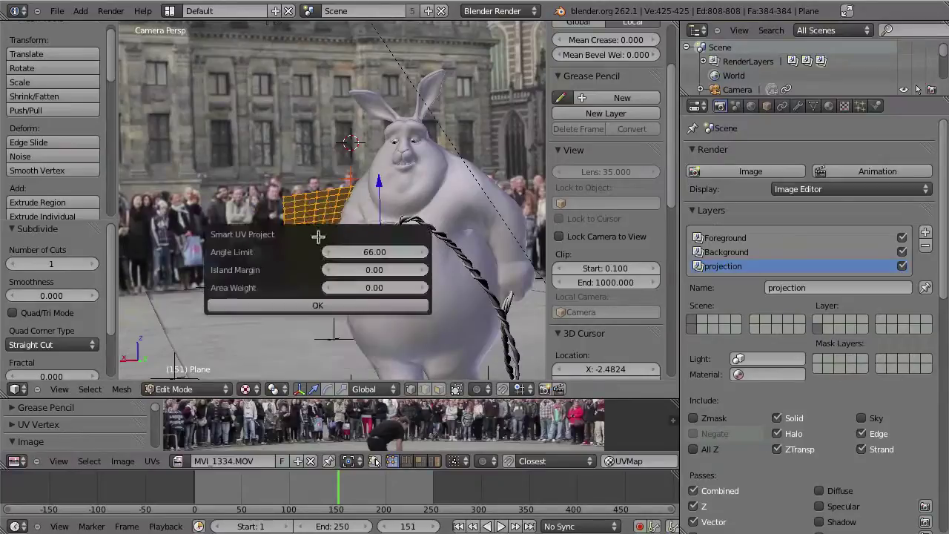
pyautogui.click(314, 307)
pyautogui.hotkey('ctrl', 'Up')
# - Scale and move all the plane's UVs until they fit inside the image bounds (final scale 0.956)
pyautogui.scroll(1, 504, 328)
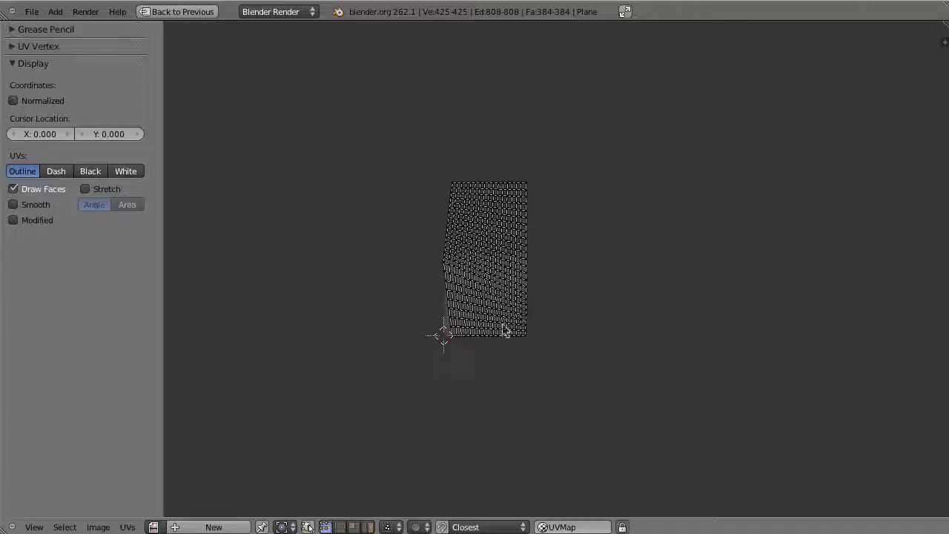
pyautogui.scroll(3, 479, 360)
pyautogui.press('a')
pyautogui.press('s')
pyautogui.click(513, 249)
pyautogui.press('g')
pyautogui.click(495, 310)
pyautogui.press('s')
pyautogui.click(530, 314)
pyautogui.press('g')
pyautogui.click(527, 313)
pyautogui.press('s')
pyautogui.click(546, 318)
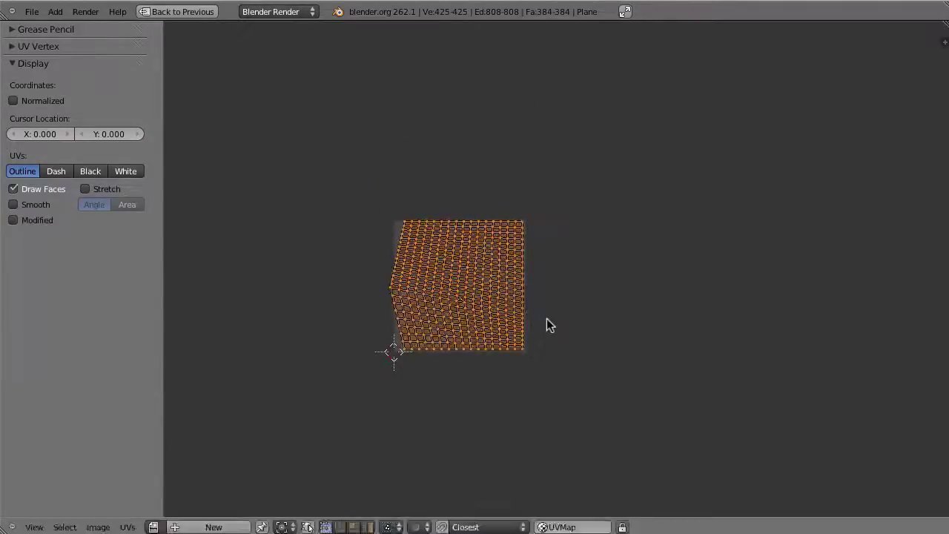
pyautogui.press('g')
pyautogui.click(541, 316)
pyautogui.press('s')
pyautogui.click(536, 321)
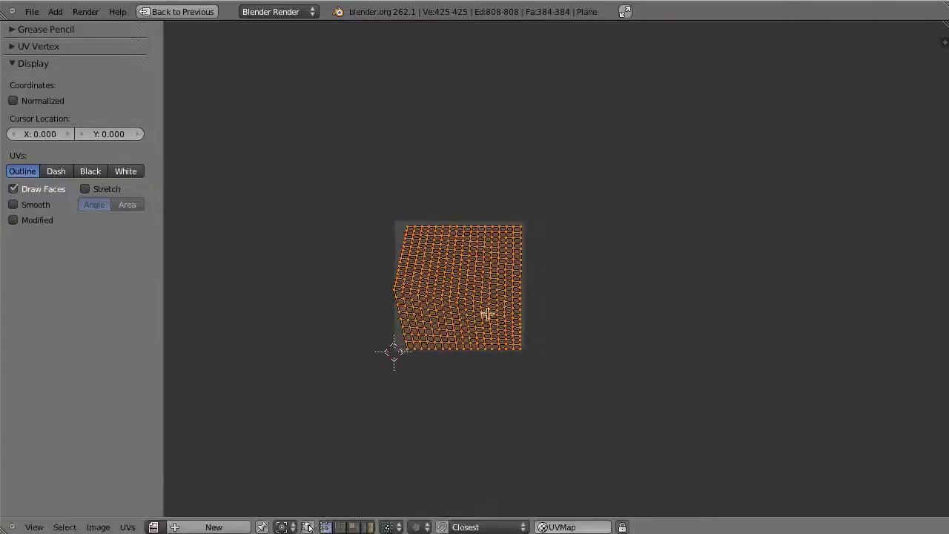
# - Create a new 1024×1024 image named peoplemask
pyautogui.hotkey('ctrl', 'Up')
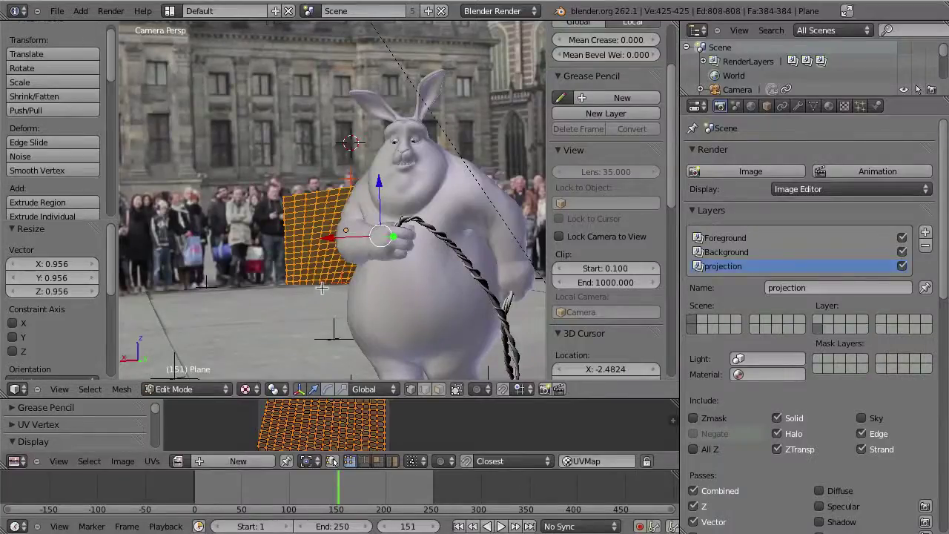
pyautogui.hotkey('ctrl', 'Up')
pyautogui.hotkey('ctrl', 'Up')
pyautogui.hotkey('ctrl', 'Up')
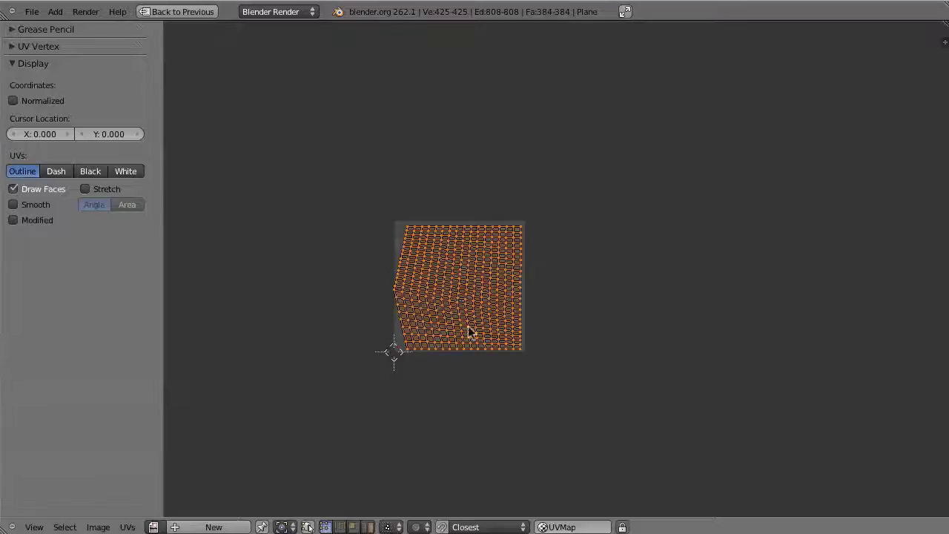
pyautogui.click(212, 516)
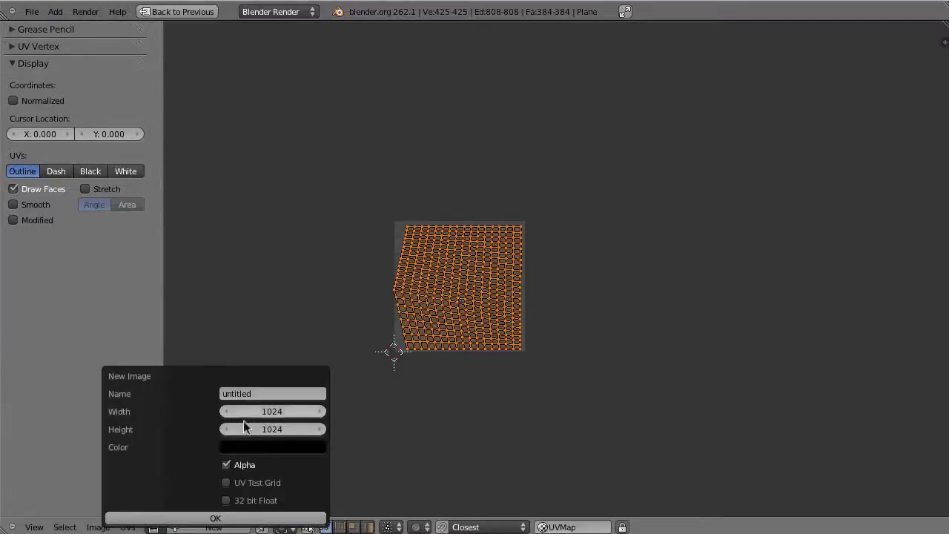
pyautogui.click(255, 393)
pyautogui.write('peoplera')
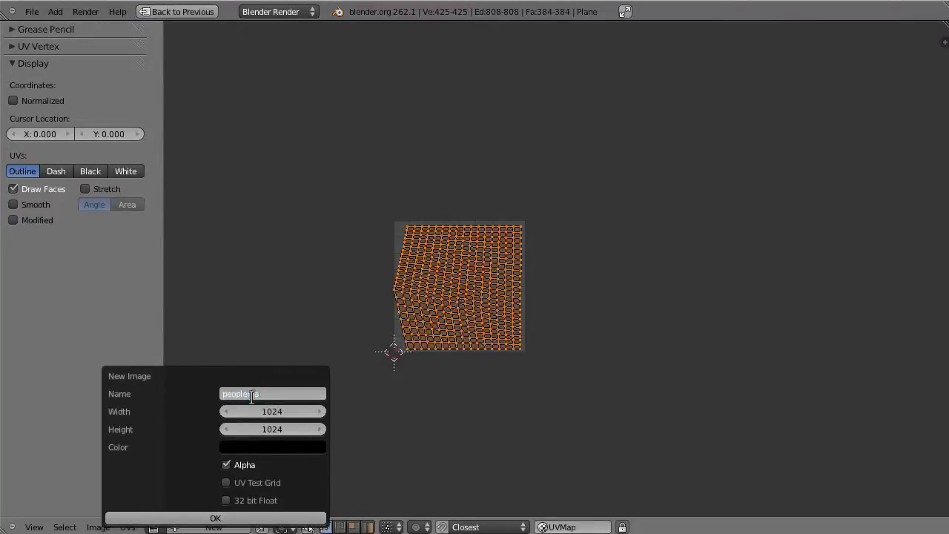
pyautogui.press('Return')
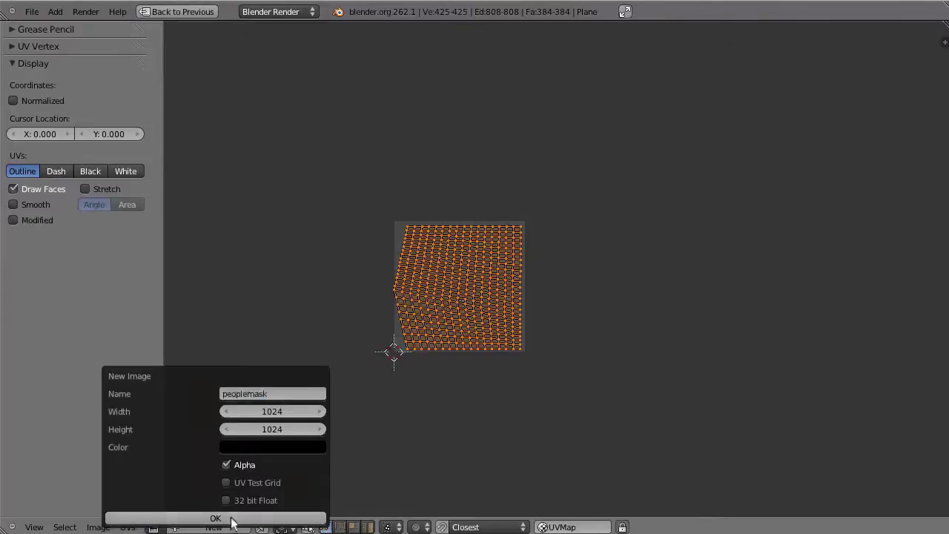
pyautogui.click(222, 516)
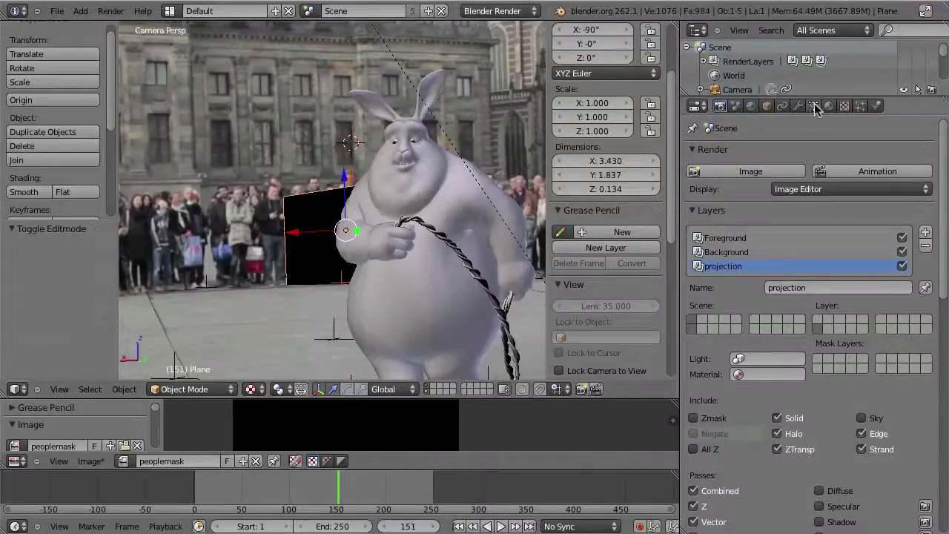
# - Add a second UV map to the plane and name it project
pyautogui.click(813, 106)
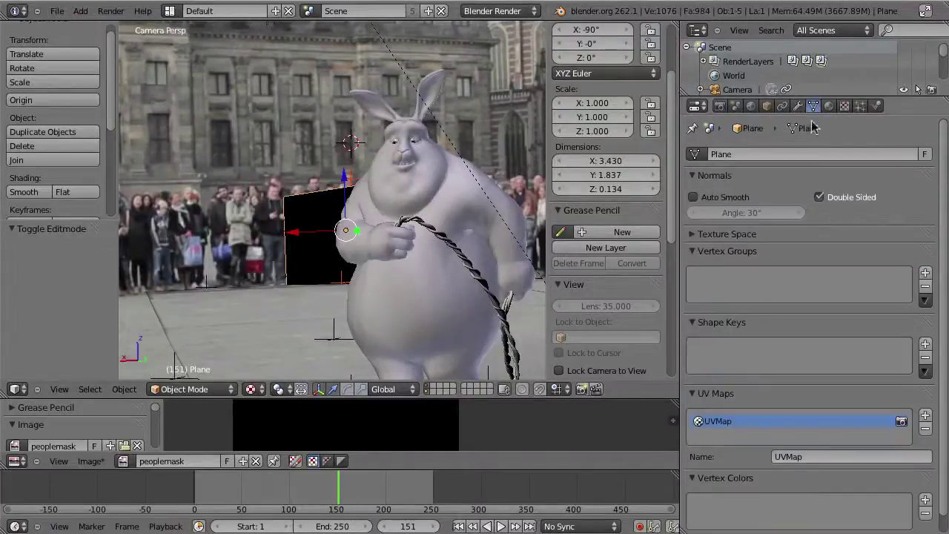
pyautogui.scroll(-1, 788, 423)
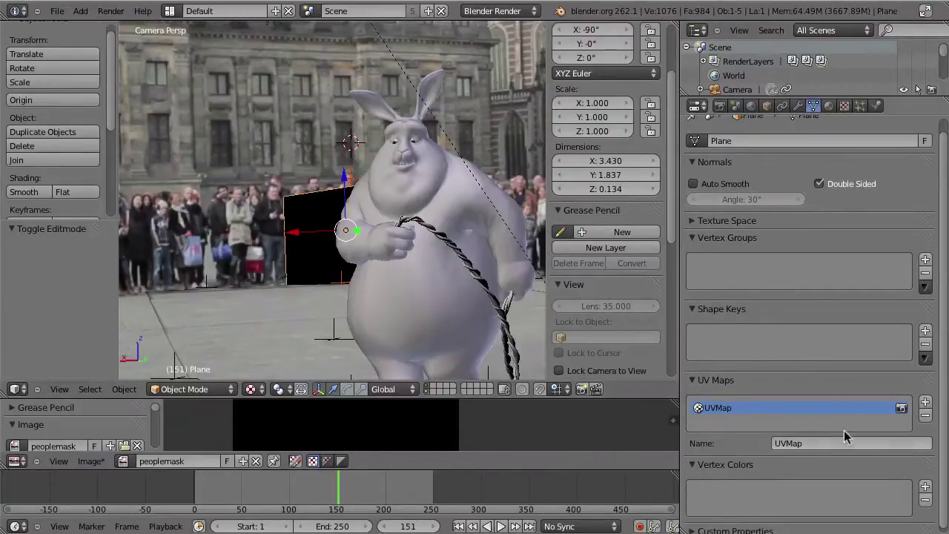
pyautogui.click(924, 402)
pyautogui.click(847, 443)
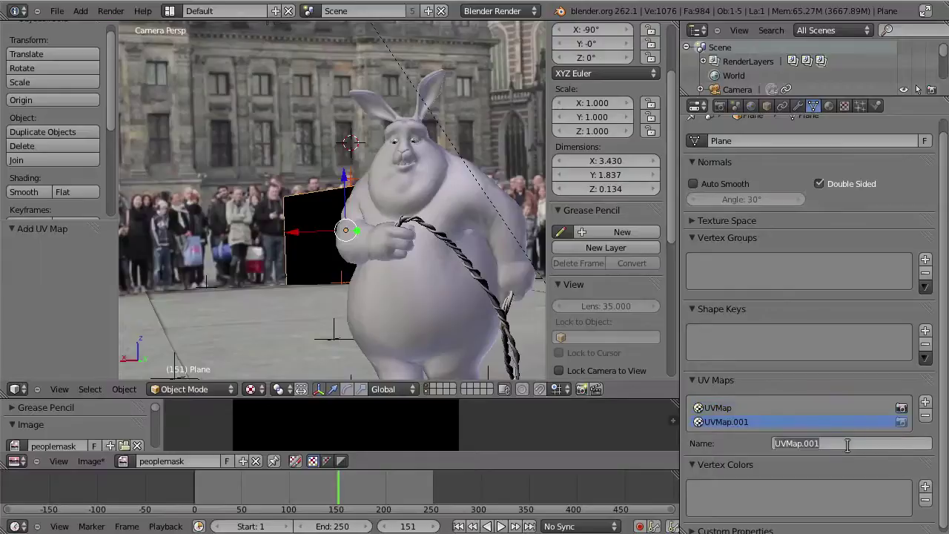
pyautogui.write('project')
pyautogui.press('Return')
# - Assign the MVI_1334.MOV footage as the UV image in Edit Mode, then return to Object Mode
pyautogui.press('Tab')
pyautogui.press('Tab')
pyautogui.press('Tab')
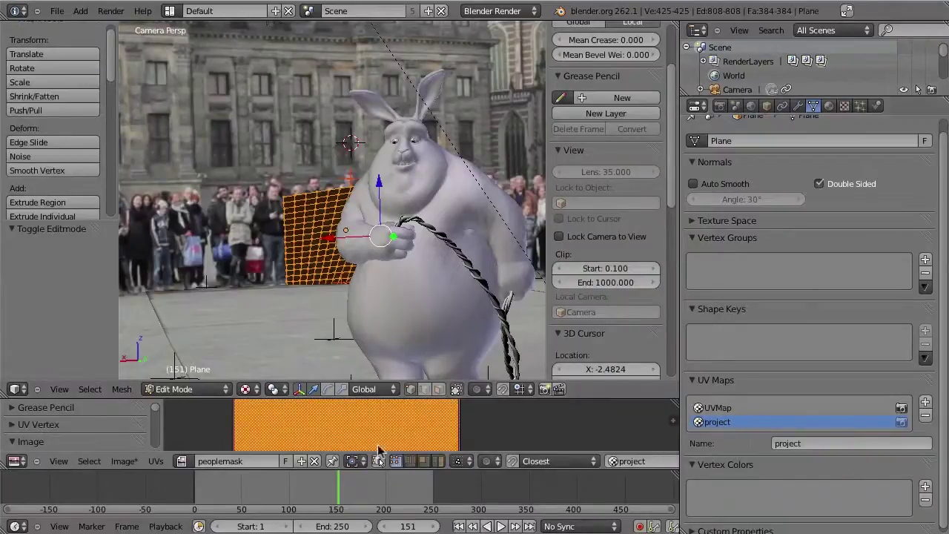
pyautogui.click(187, 461)
pyautogui.click(212, 320)
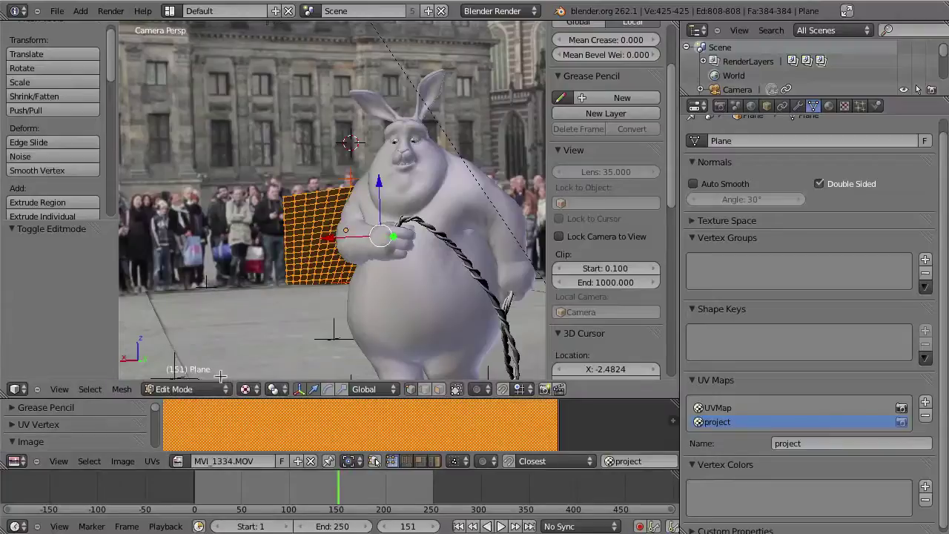
pyautogui.press('Tab')
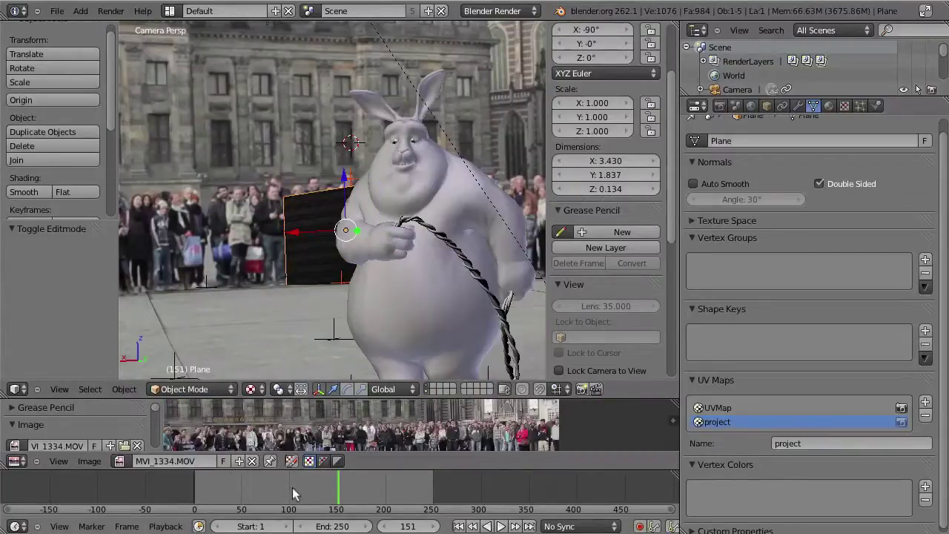
pyautogui.click(290, 495)
# - Give the plane a new shadeless material named peoplemask and frame the textured plane in view
pyautogui.click(829, 106)
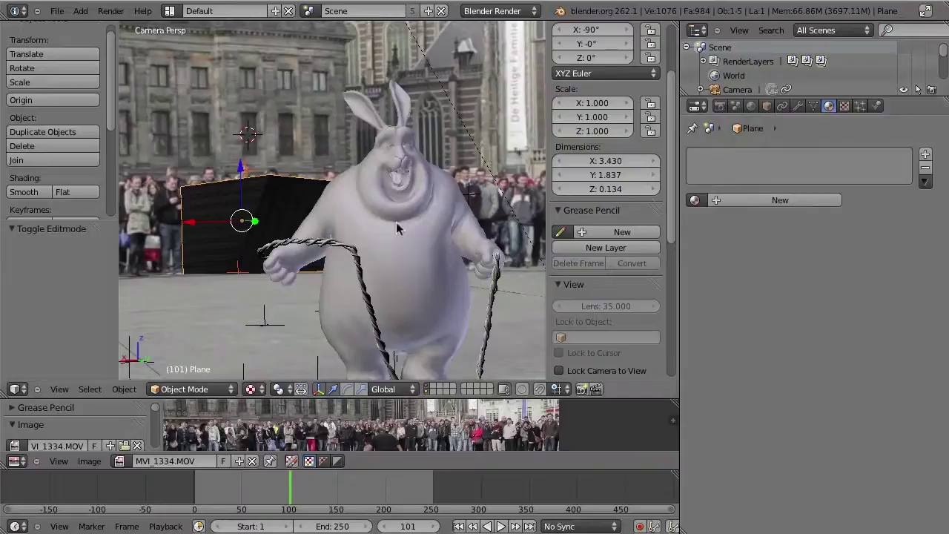
pyautogui.click(761, 204)
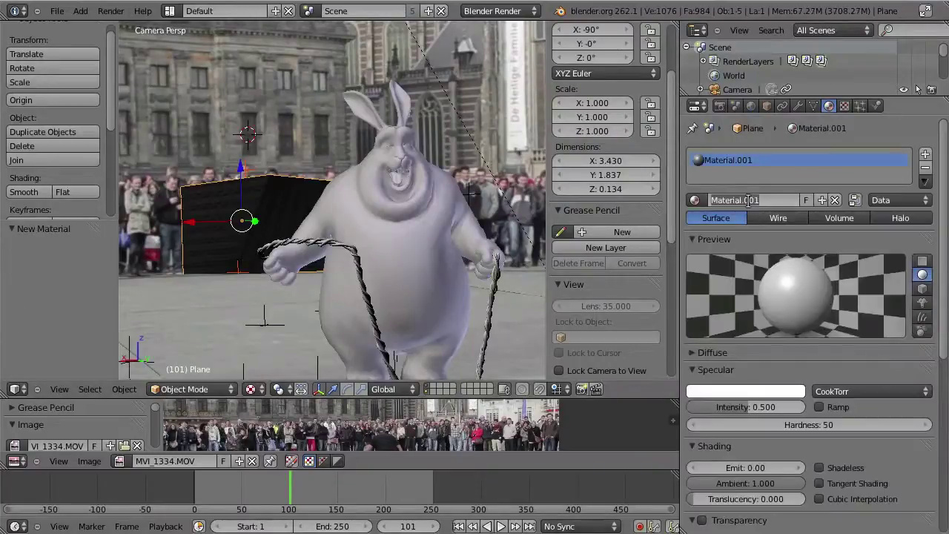
pyautogui.write('plemask')
pyautogui.press('Return')
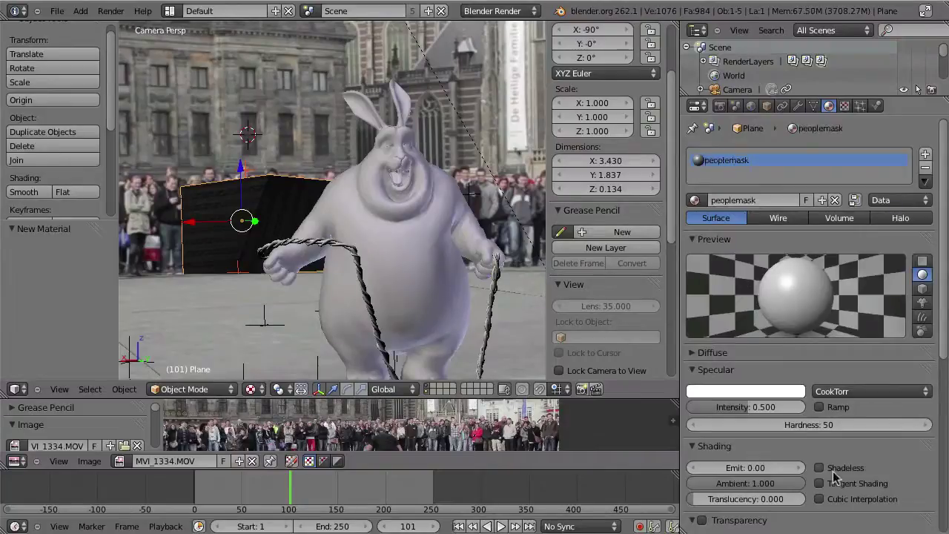
pyautogui.click(833, 472)
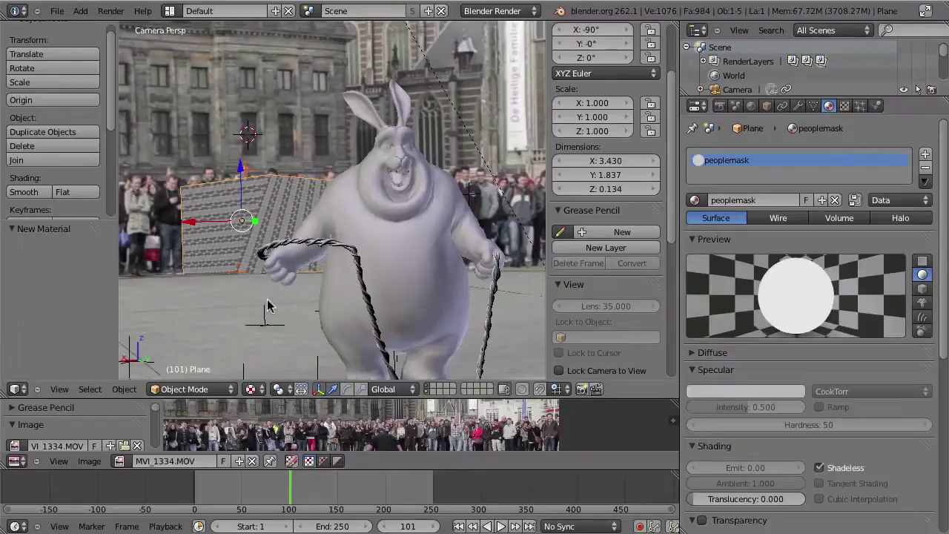
pyautogui.scroll(3, 326, 223)
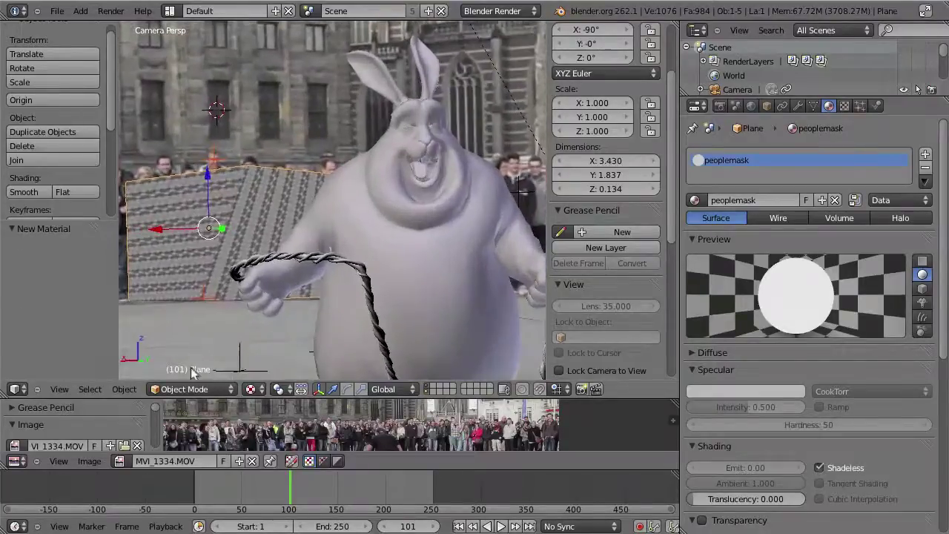
pyautogui.keyDown('shift'); pyautogui.moveTo(326, 223); pyautogui.dragTo(352, 194, button='middle'); pyautogui.keyUp('shift')
pyautogui.scroll(1, 359, 215)
pyautogui.keyDown('shift'); pyautogui.moveTo(368, 233); pyautogui.dragTo(264, 234, button='middle'); pyautogui.keyUp('shift')
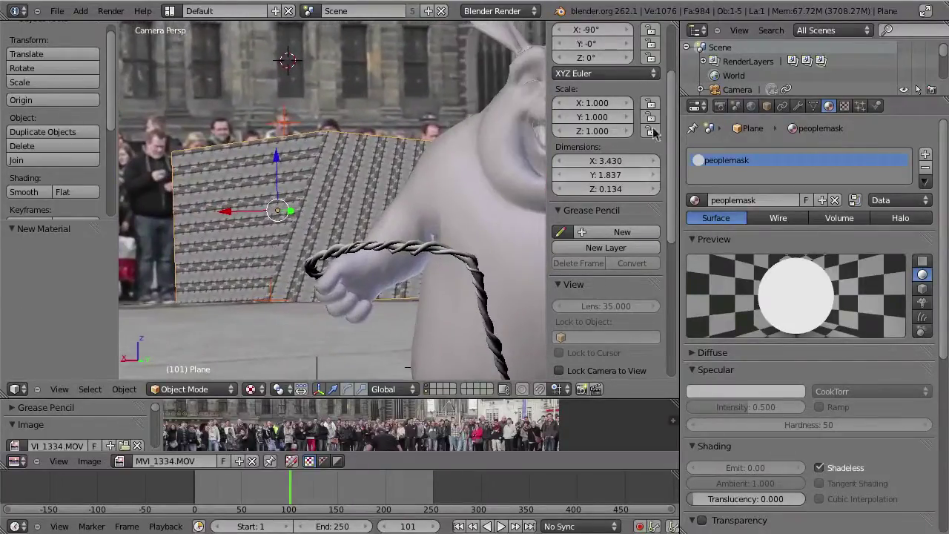
pyautogui.click(797, 106)
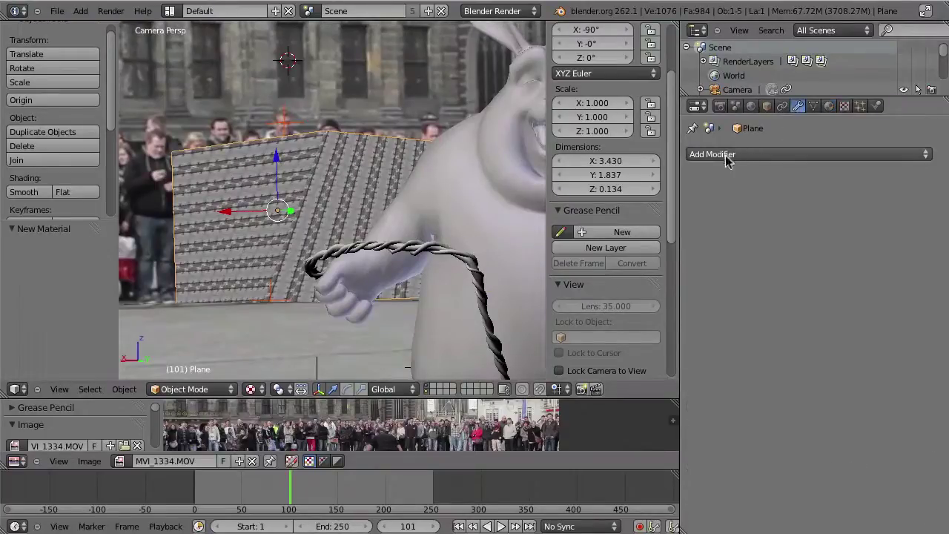
# - Add a UV Project modifier projecting from the Camera onto the project UV map
pyautogui.click(726, 157)
pyautogui.click(489, 186)
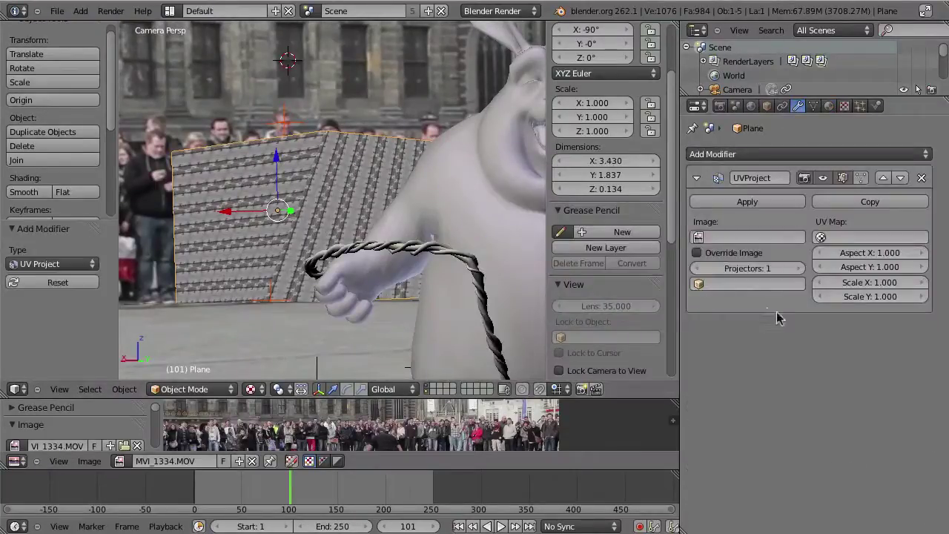
pyautogui.click(737, 285)
pyautogui.click(733, 302)
pyautogui.click(861, 237)
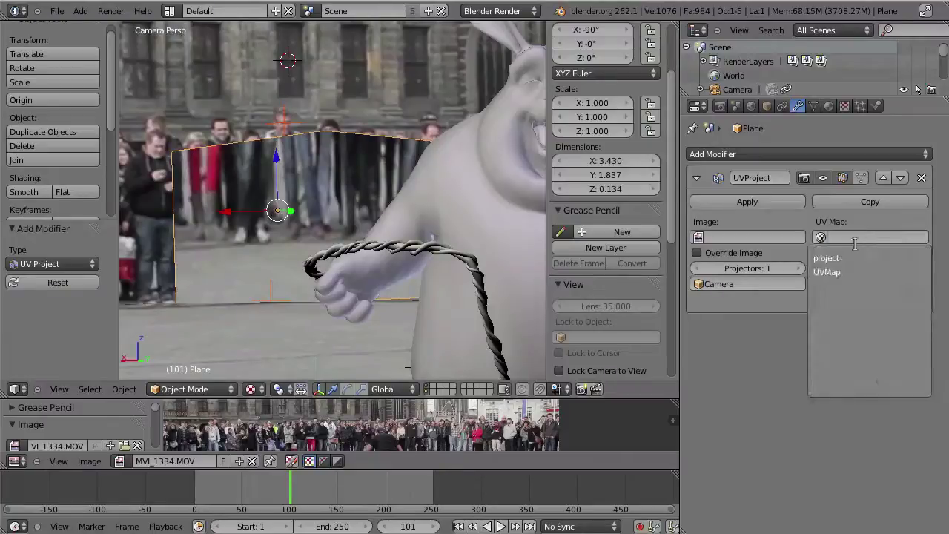
pyautogui.click(841, 258)
# - Set the modifier's Aspect X to 1920/1088 (1.765) and toggle Edit Mode to refresh
pyautogui.click(860, 253)
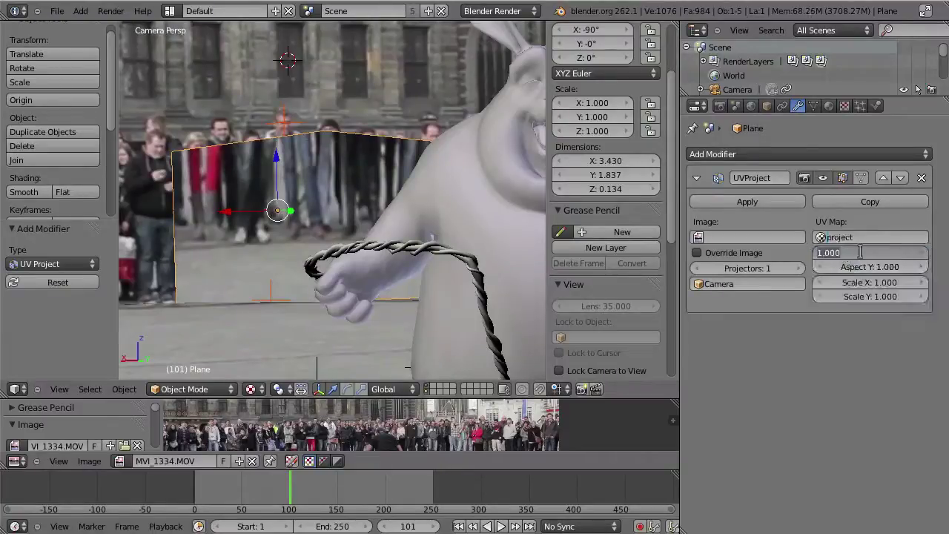
pyautogui.press('Escape')
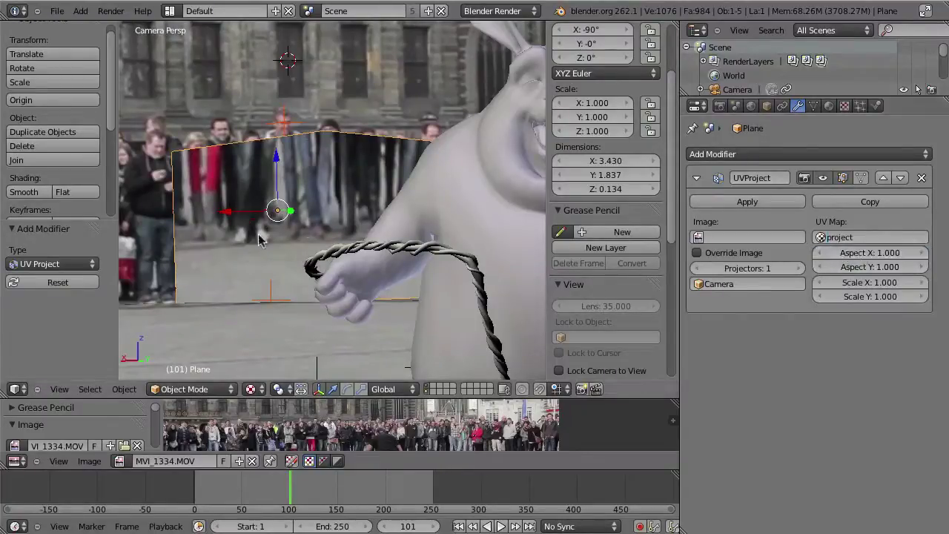
pyautogui.click(866, 254)
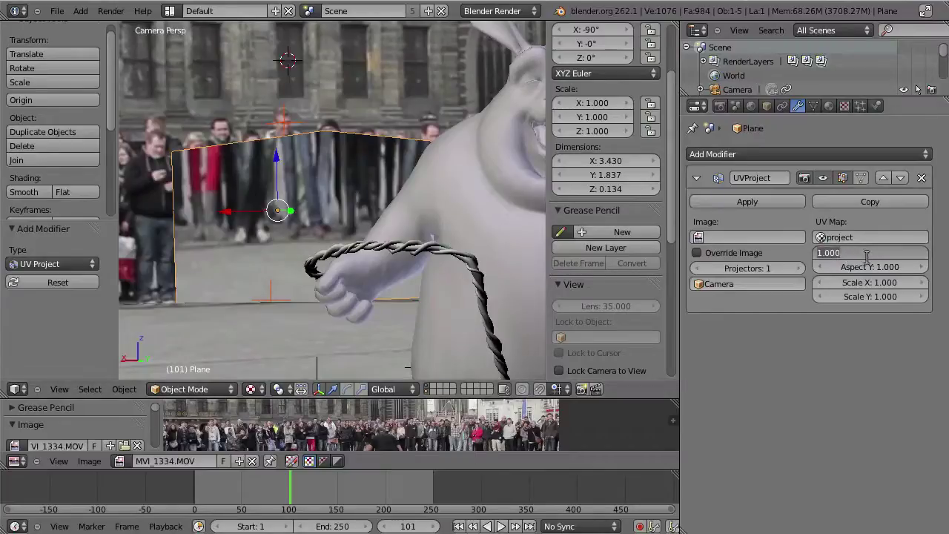
pyautogui.write('1920/1088')
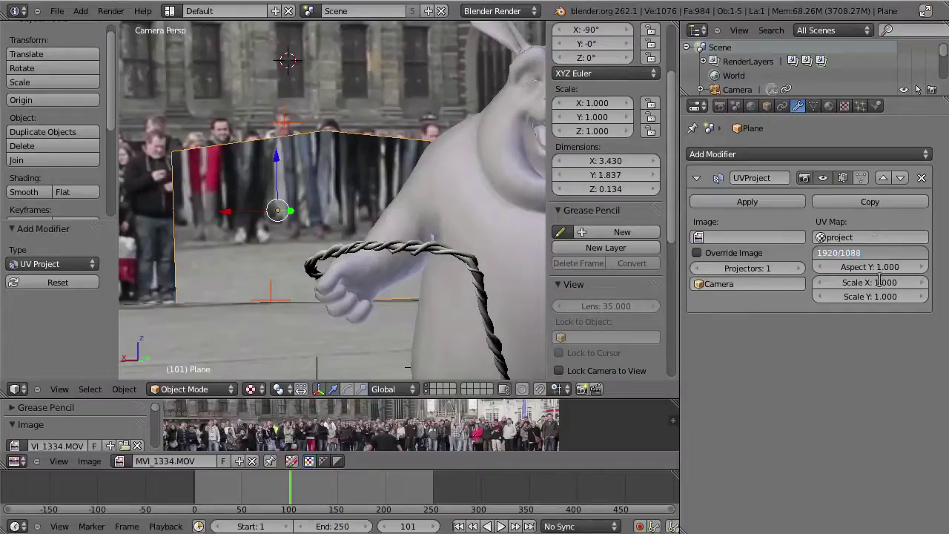
pyautogui.press('Return')
pyautogui.press('Tab')
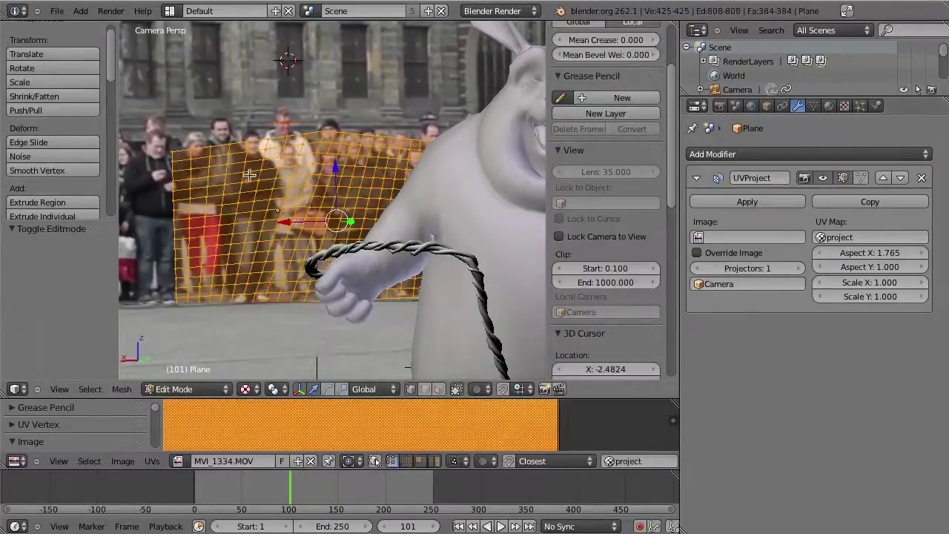
pyautogui.press('Tab')
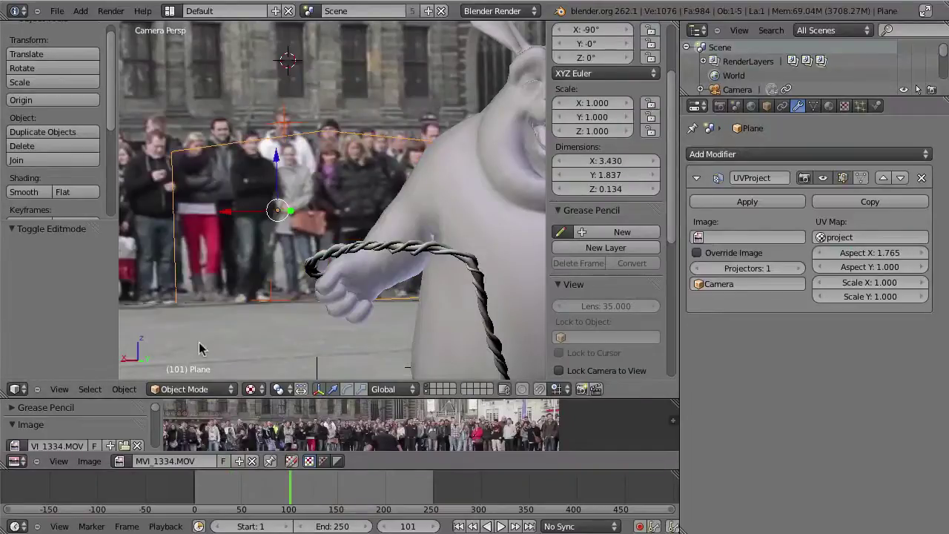
# - Make UVMap the active UV map and switch the plane into Texture Paint mode
pyautogui.click(813, 106)
pyautogui.click(728, 408)
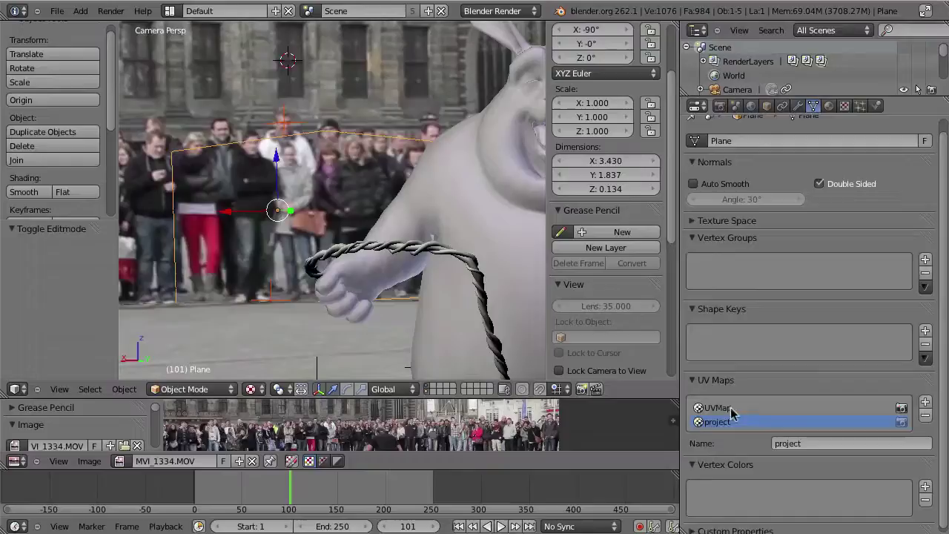
pyautogui.click(206, 384)
pyautogui.click(198, 309)
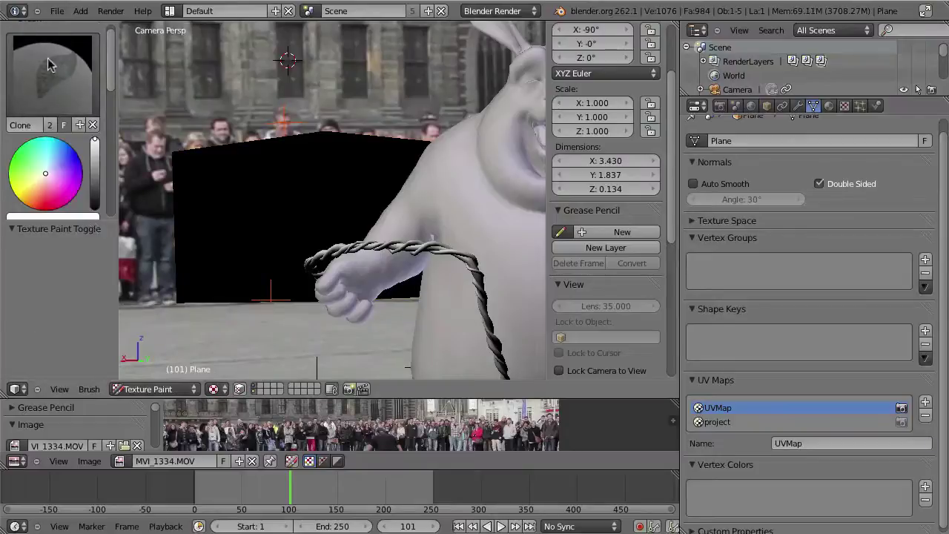
# - Set the clone source to the project UV map and paint crowd footage over the black plane
pyautogui.scroll(-2, 104, 104)
pyautogui.scroll(-3, 114, 112)
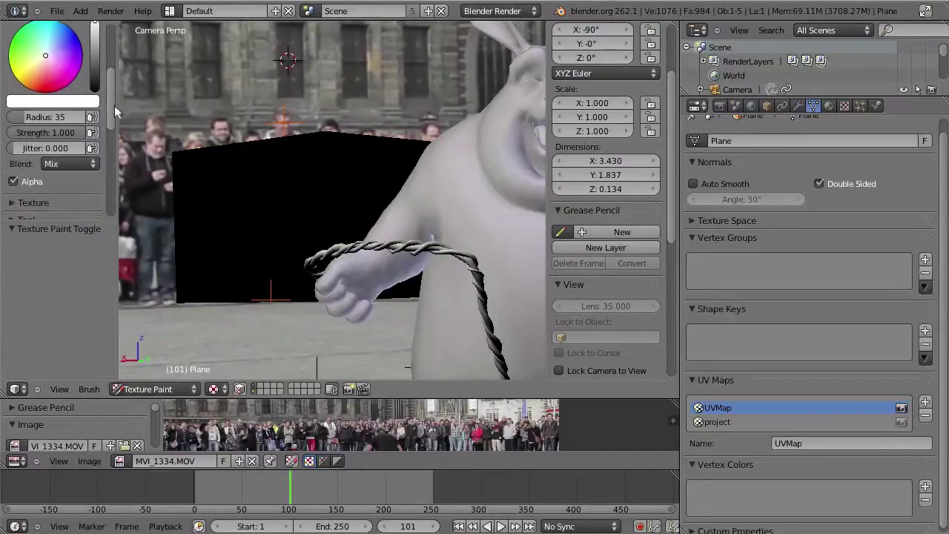
pyautogui.scroll(-2, 109, 113)
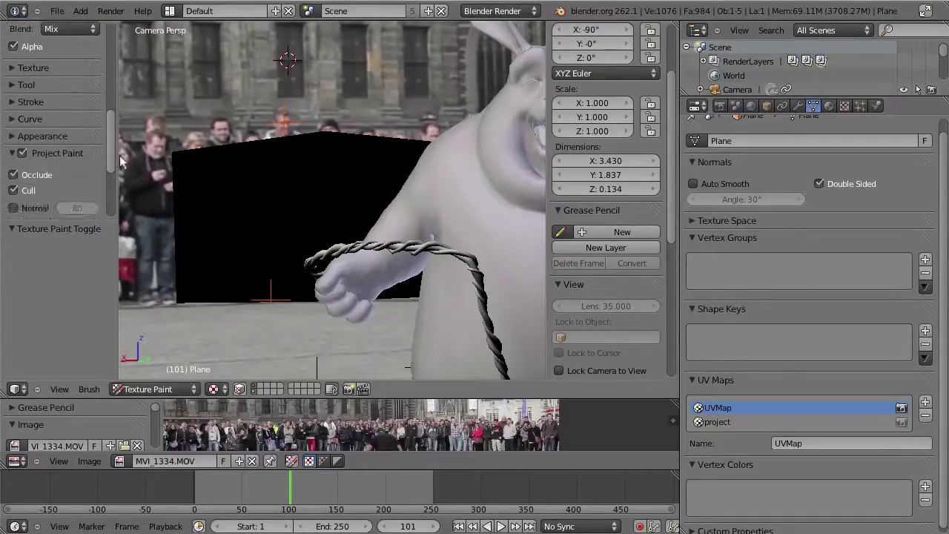
pyautogui.scroll(-2, 110, 112)
pyautogui.scroll(-2, 103, 111)
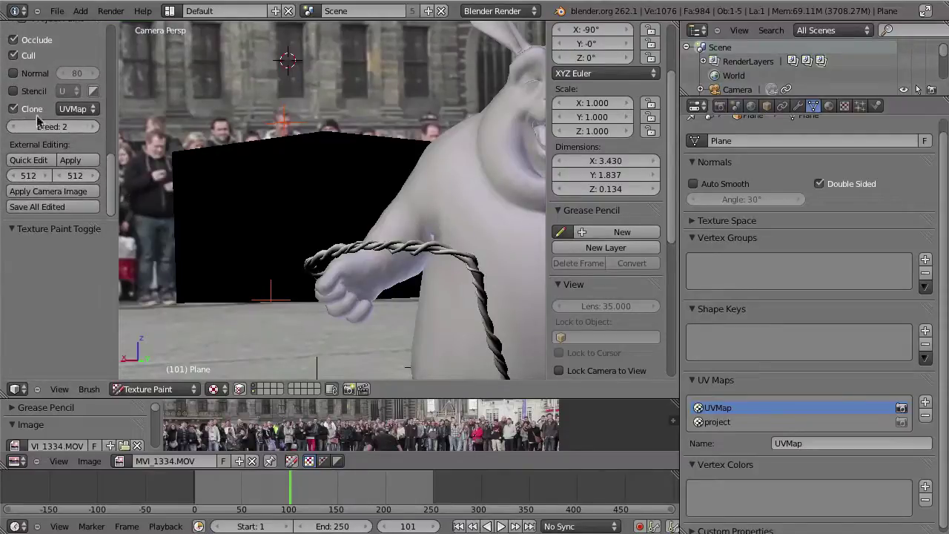
pyautogui.click(74, 109)
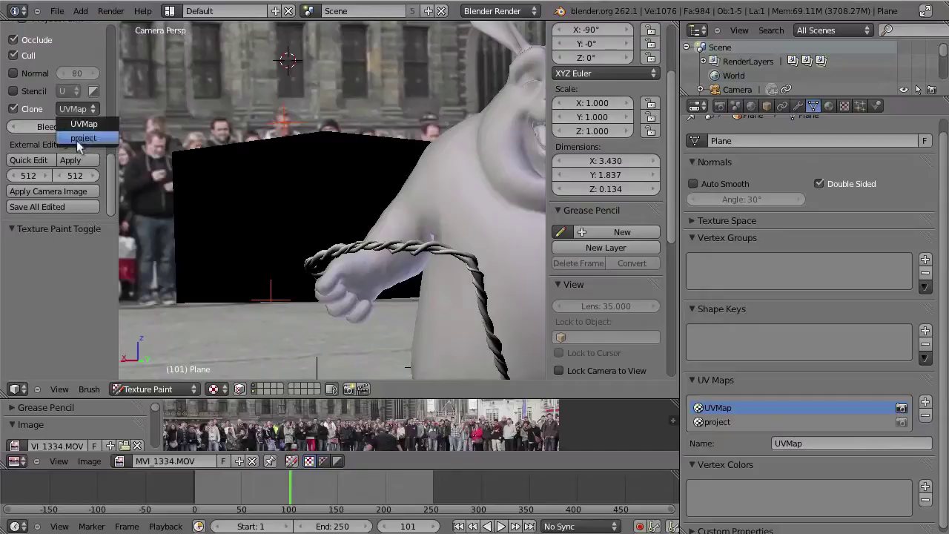
pyautogui.click(84, 139)
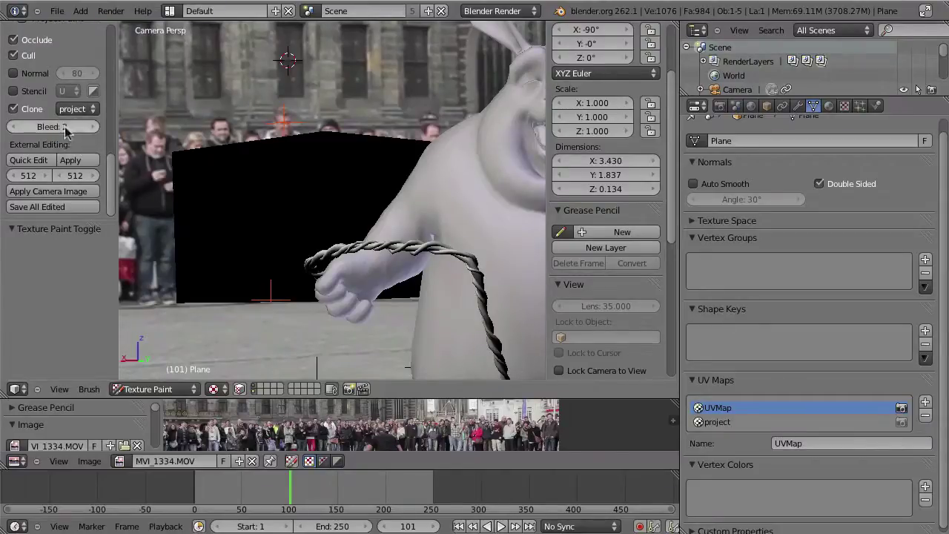
pyautogui.moveTo(288, 229)
pyautogui.mouseDown()
pyautogui.moveTo(293, 145)
pyautogui.moveTo(466, 243)
pyautogui.moveTo(400, 282)
pyautogui.moveTo(197, 275)
pyautogui.moveTo(195, 163)
pyautogui.moveTo(197, 197)
pyautogui.moveTo(441, 209)
pyautogui.moveTo(373, 287)
pyautogui.mouseUp()
# - Maximize the 3D view and show only the plane's layer, hiding the character
pyautogui.hotkey('ctrl', 'Up')
pyautogui.scroll(2, 533, 246)
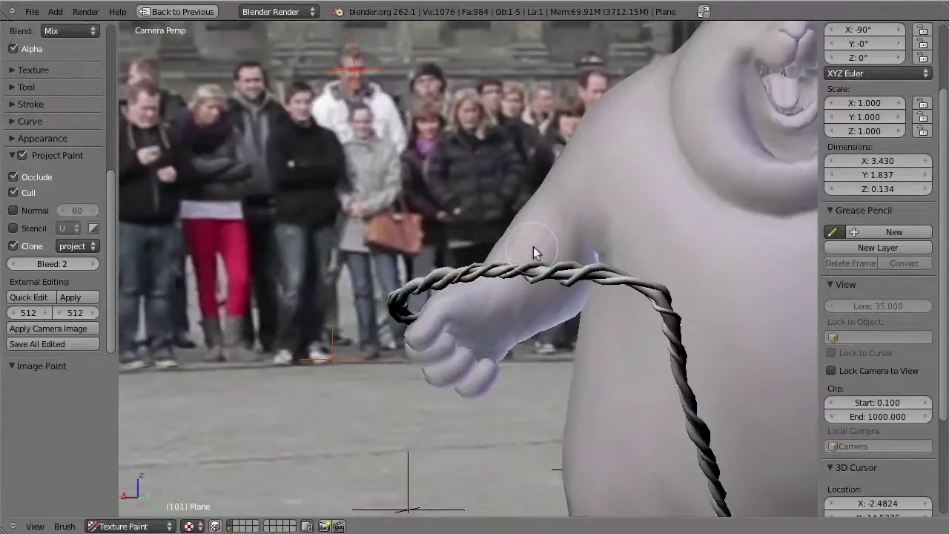
pyautogui.keyDown('shift'); pyautogui.scroll(-2, 417, 461); pyautogui.keyUp('shift')
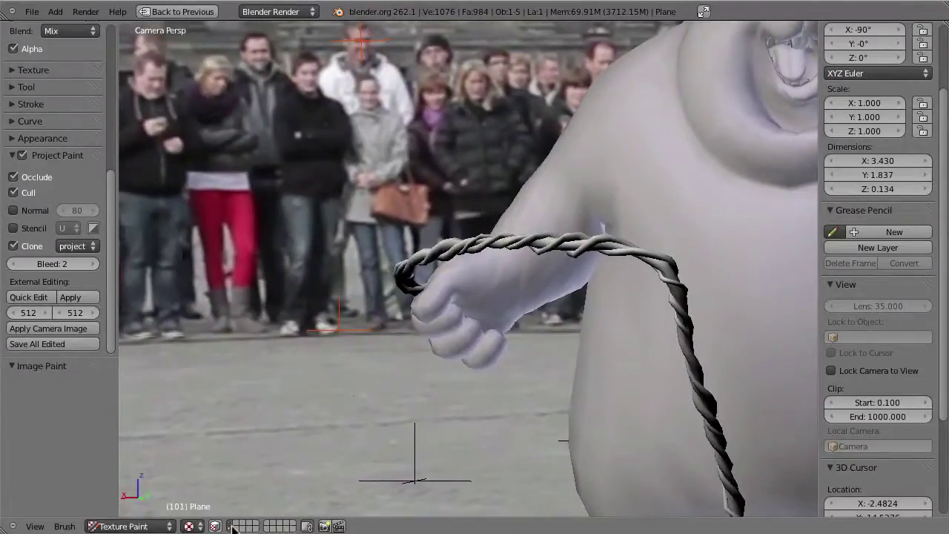
pyautogui.click(231, 524)
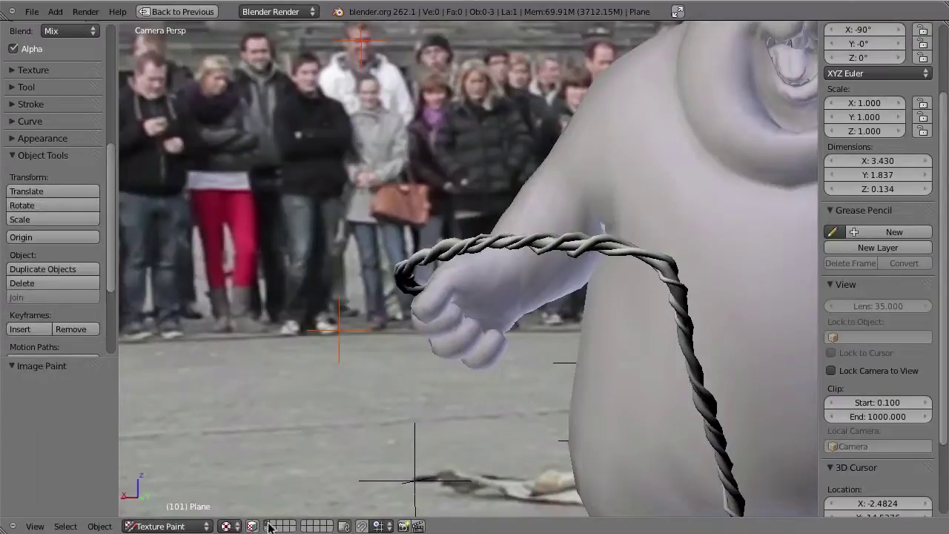
pyautogui.click(267, 527)
# - Clone-paint crowd pixels over the remaining black patches, including the one left of the man
pyautogui.keyDown('shift'); pyautogui.moveTo(477, 269); pyautogui.dragTo(447, 343, button='middle'); pyautogui.keyUp('shift')
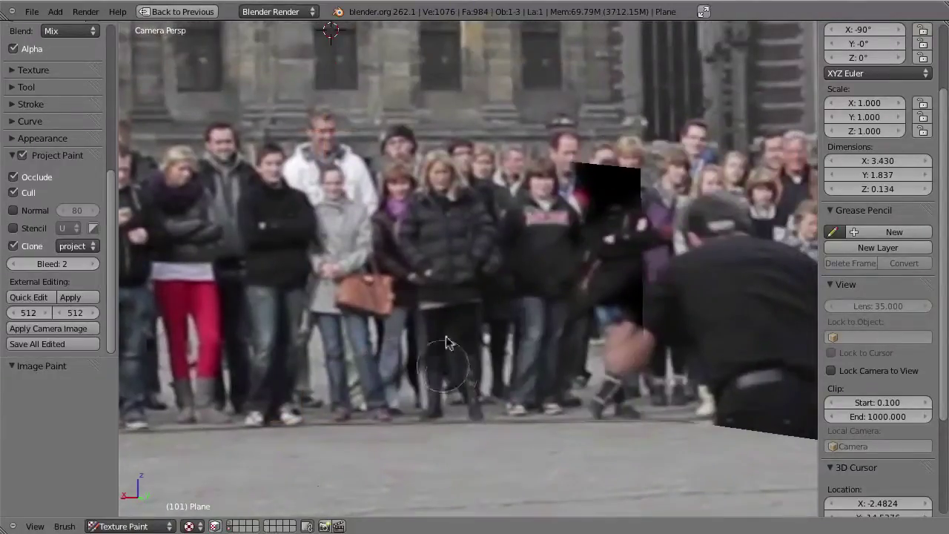
pyautogui.moveTo(536, 174); pyautogui.dragTo(627, 212)
pyautogui.moveTo(574, 326); pyautogui.dragTo(630, 312)
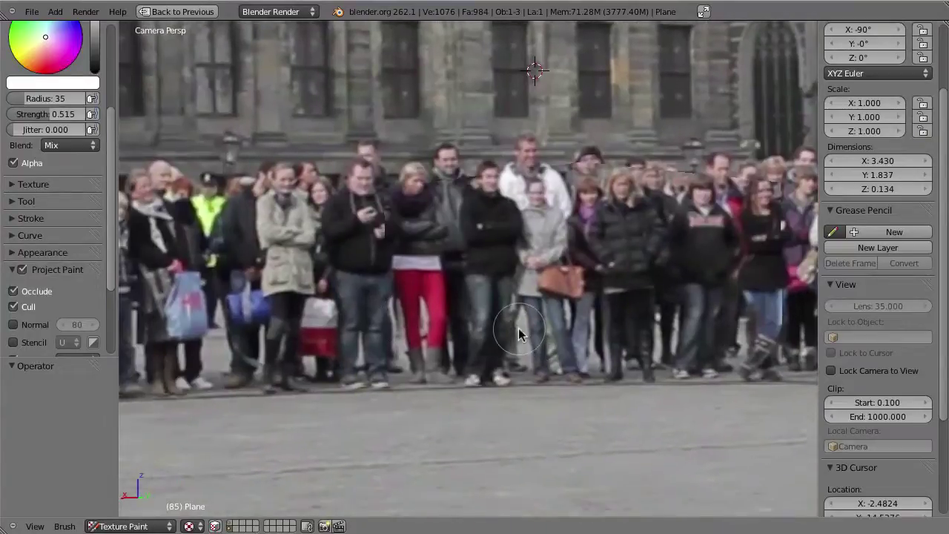
# - Maximize the UV/Image editor to show the painted peoplemask image
pyautogui.hotkey('ctrl', 'Up')
pyautogui.press('Tab')
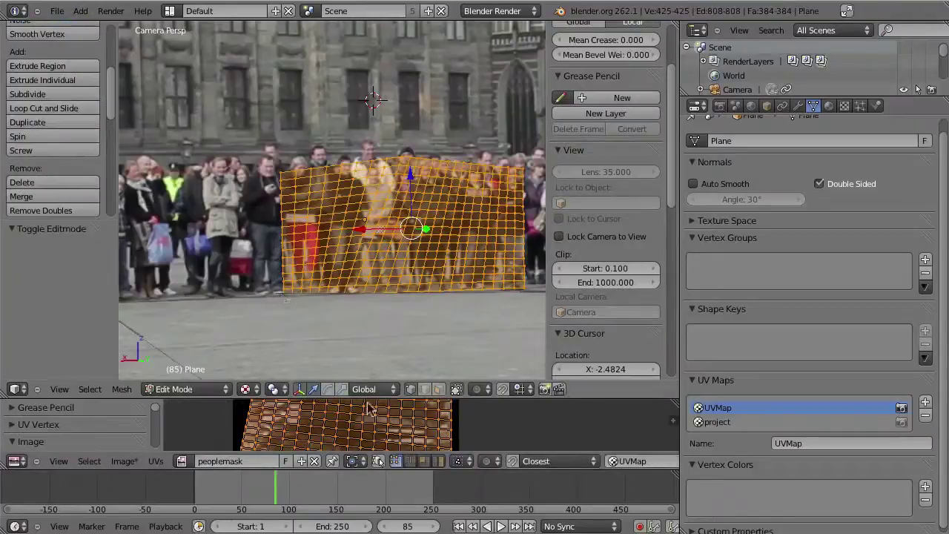
pyautogui.hotkey('ctrl', 'Up')
pyautogui.scroll(3, 513, 326)
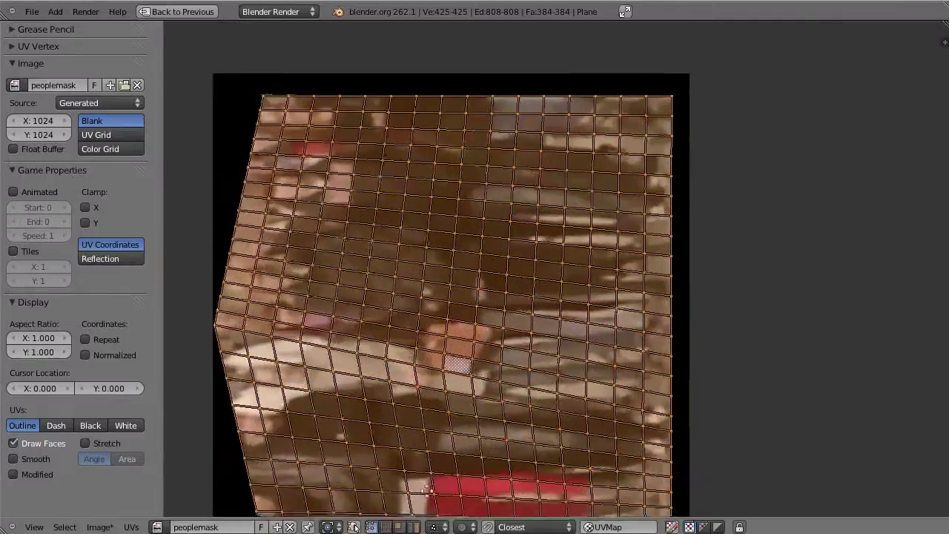
pyautogui.press('Tab')
pyautogui.scroll(-1, 512, 348)
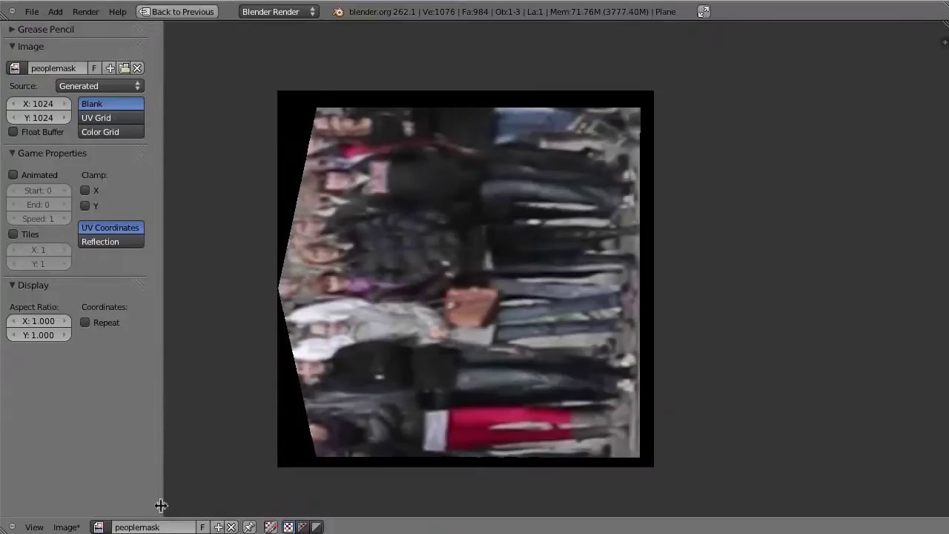
# - Save the painted image as people.png in the tex folder
pyautogui.click(67, 527)
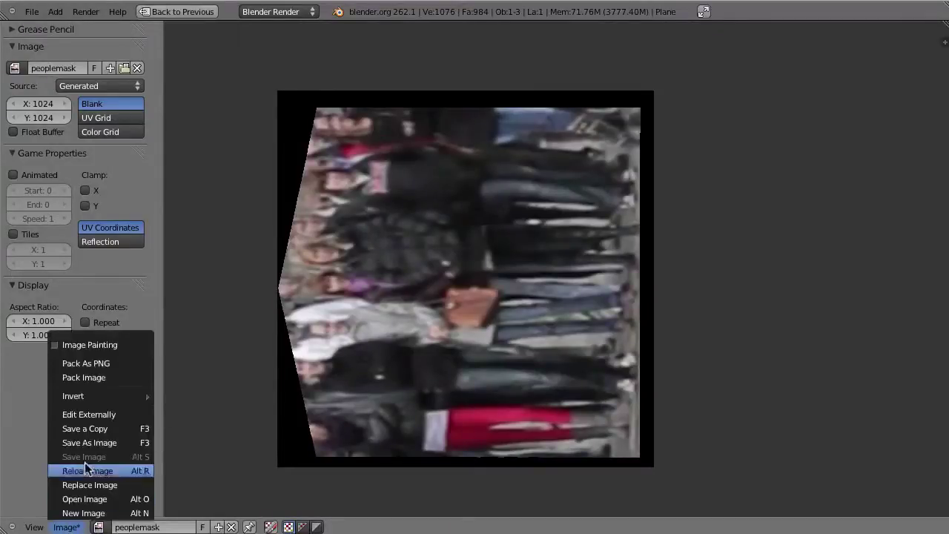
pyautogui.click(114, 443)
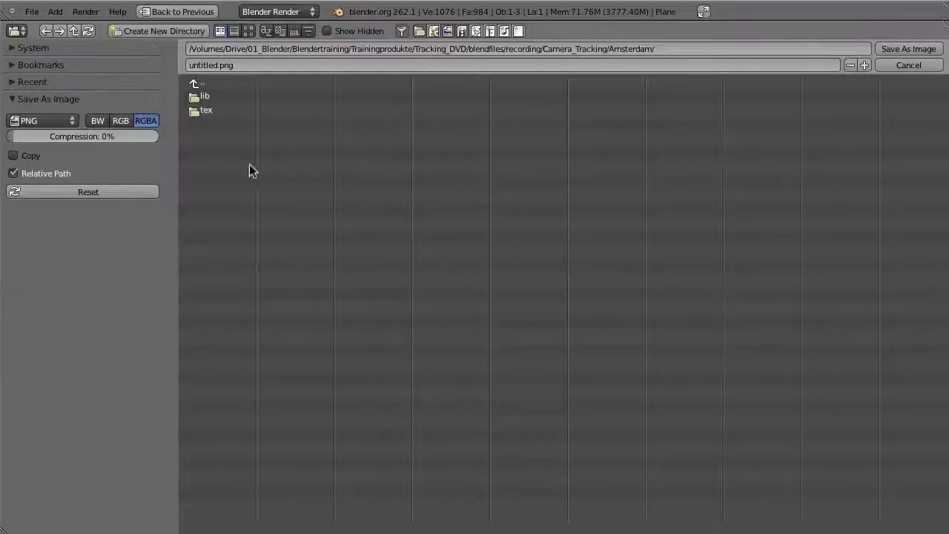
pyautogui.click(211, 113)
pyautogui.click(206, 64)
pyautogui.write('peo')
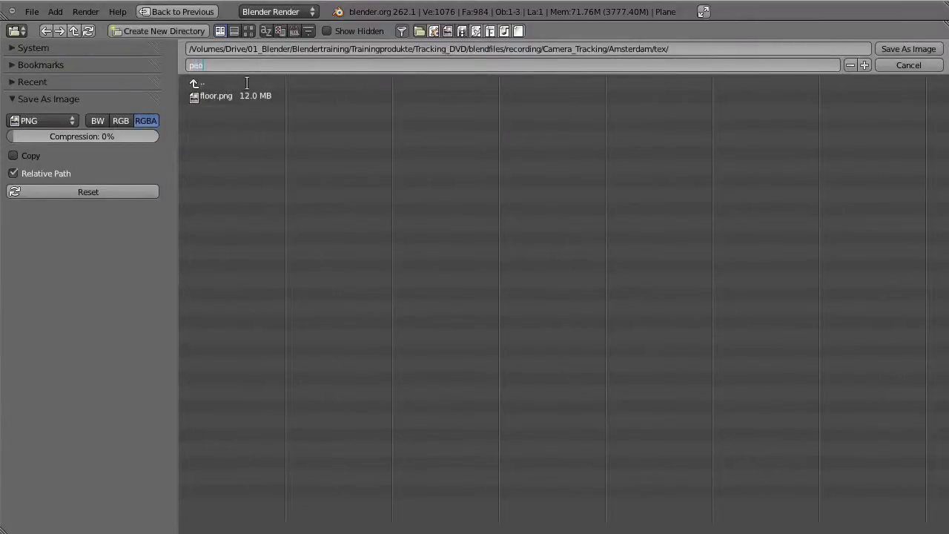
pyautogui.write('ple')
pyautogui.click(908, 49)
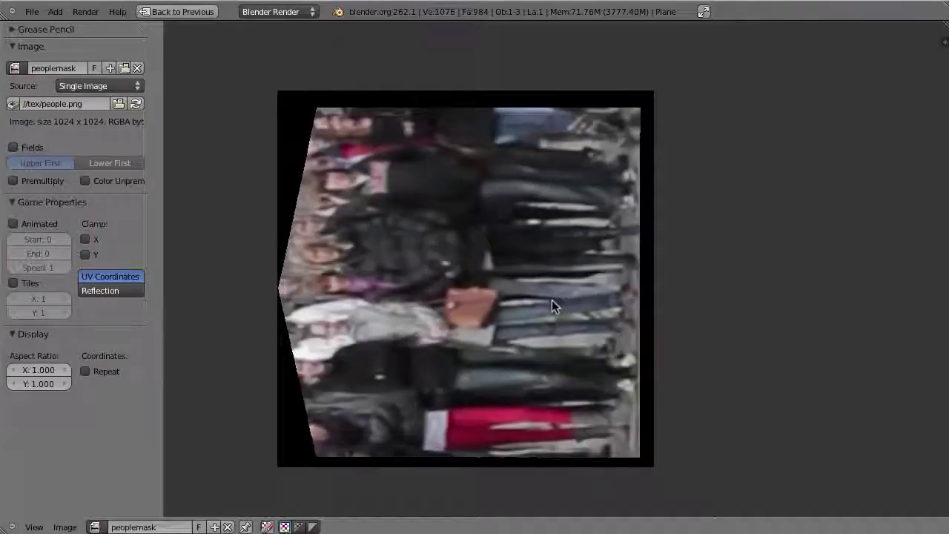
pyautogui.press('Tab')
# - Add an Image texture to the plane's material using the peoplemask image
pyautogui.hotkey('ctrl', 'Up')
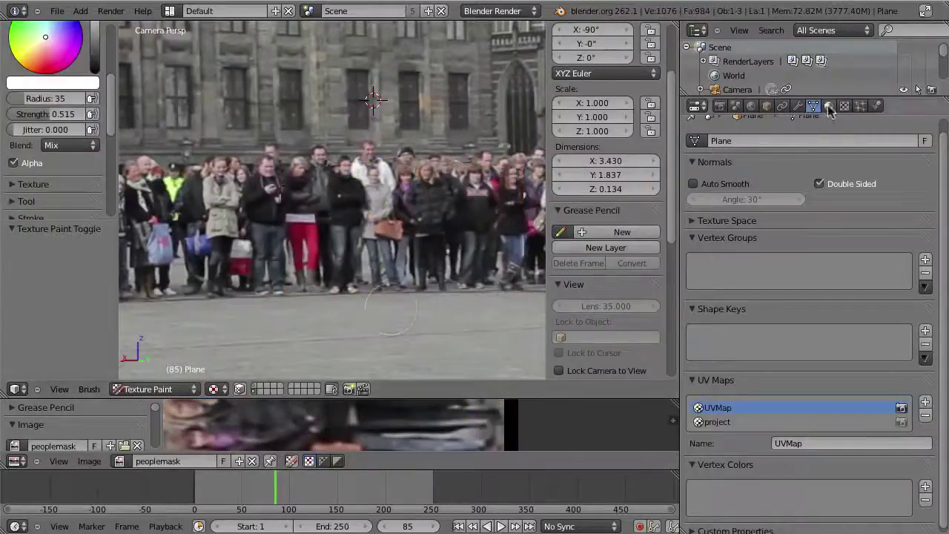
pyautogui.click(828, 106)
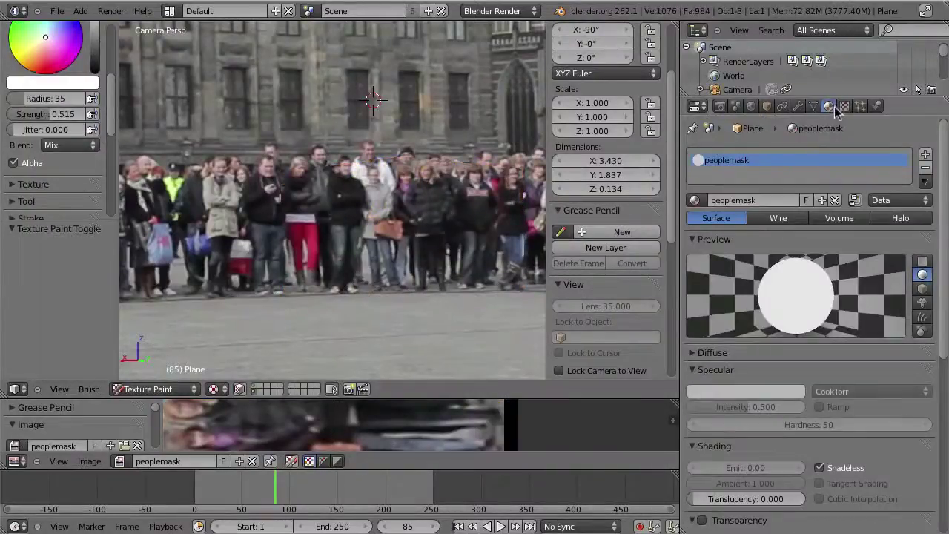
pyautogui.click(843, 106)
pyautogui.click(766, 256)
pyautogui.click(768, 273)
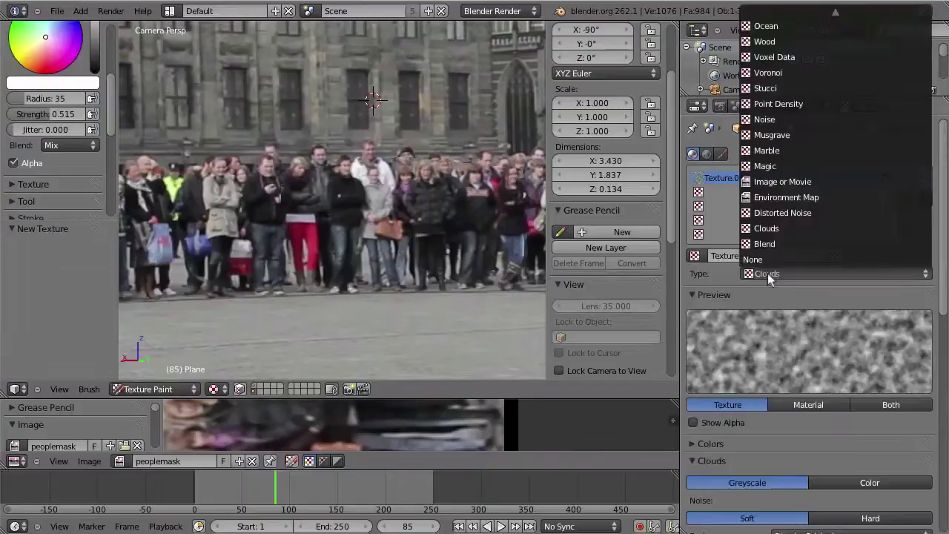
pyautogui.click(779, 181)
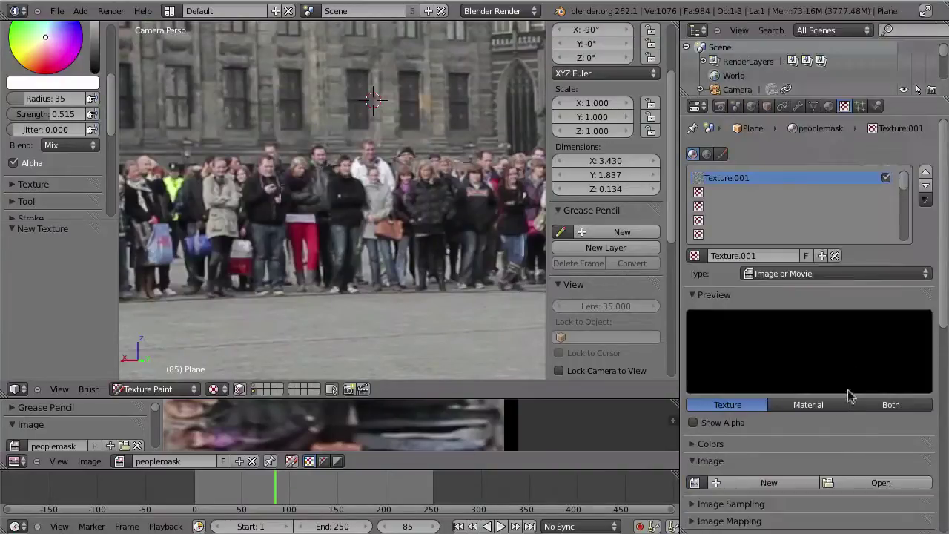
pyautogui.click(694, 482)
pyautogui.click(714, 373)
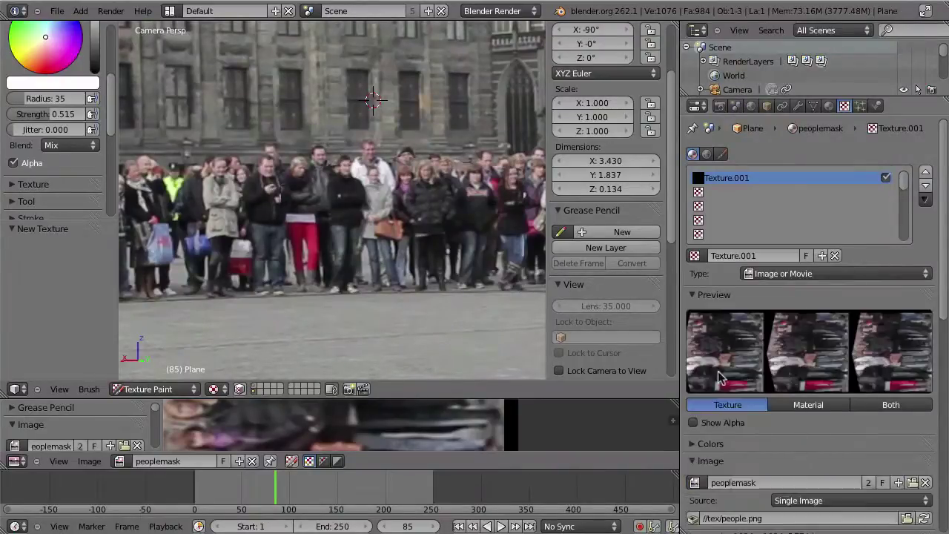
# - Set the texture's mapping coordinates to UV with the UVMap layer
pyautogui.scroll(-5, 779, 438)
pyautogui.scroll(-5, 734, 400)
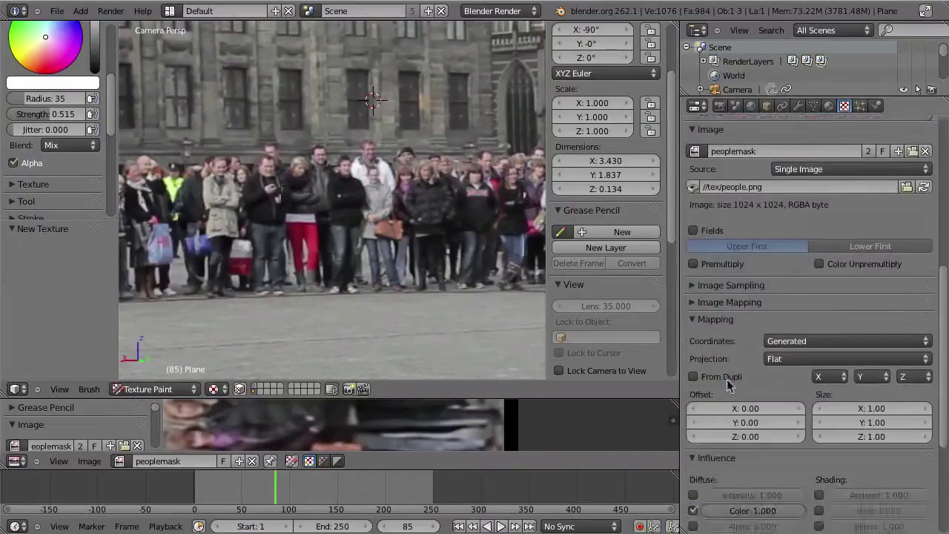
pyautogui.click(793, 341)
pyautogui.click(784, 280)
pyautogui.click(792, 361)
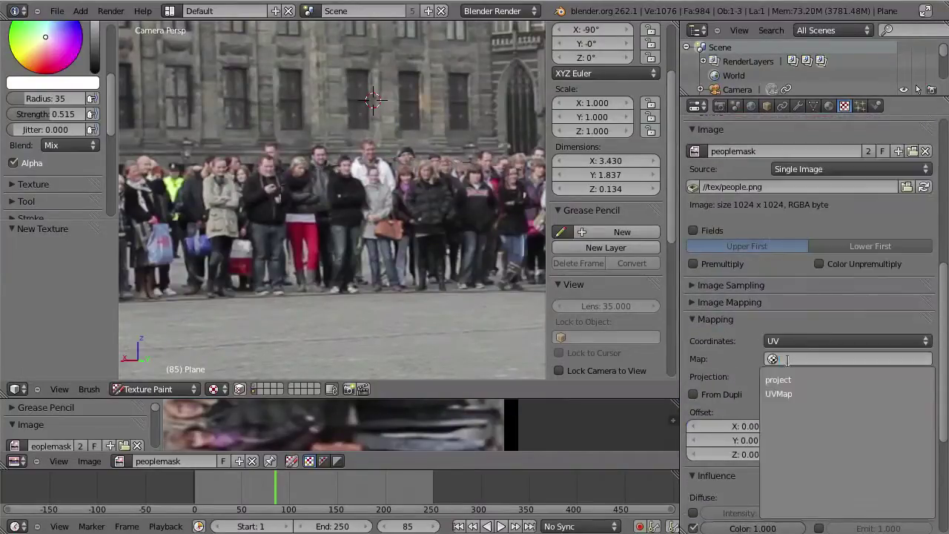
pyautogui.click(795, 393)
pyautogui.scroll(2, 801, 444)
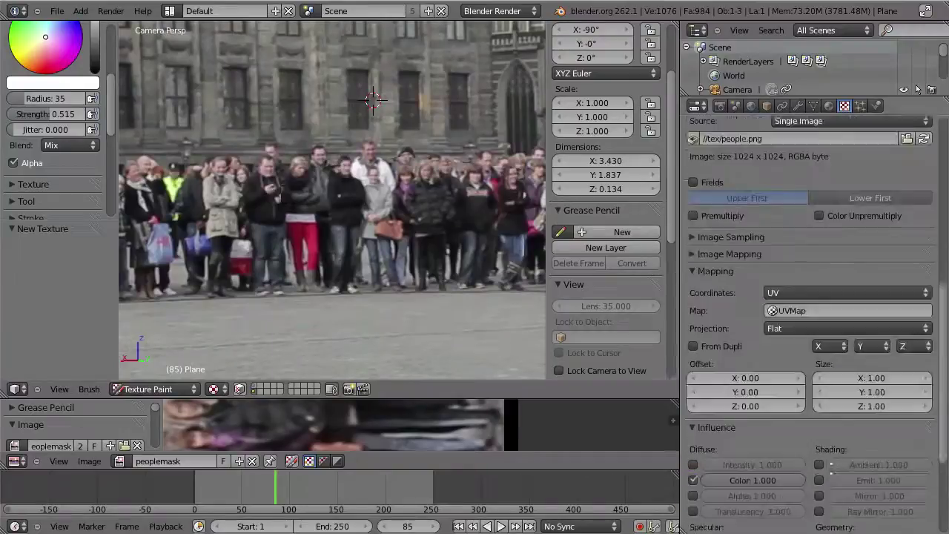
# - Return the plane to Object Mode and move it to scene layer 2
pyautogui.click(149, 389)
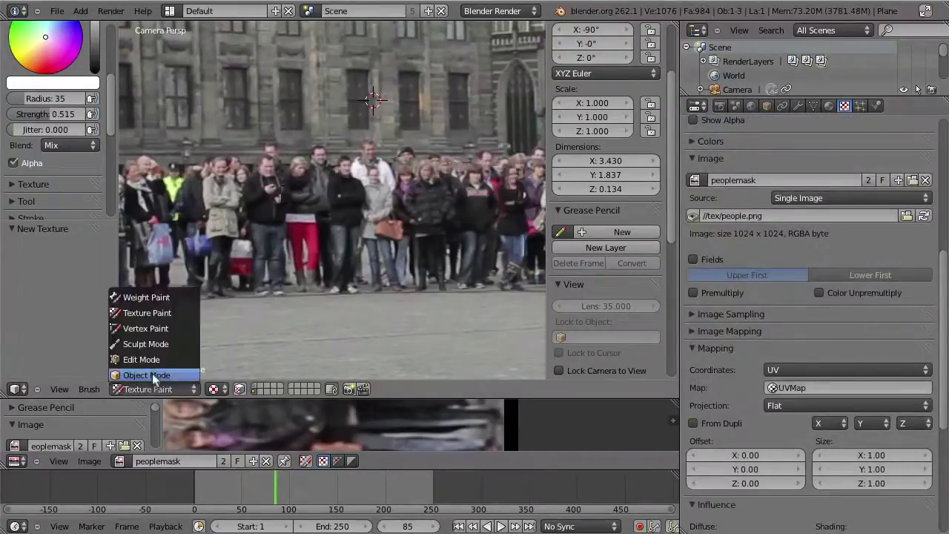
pyautogui.click(128, 376)
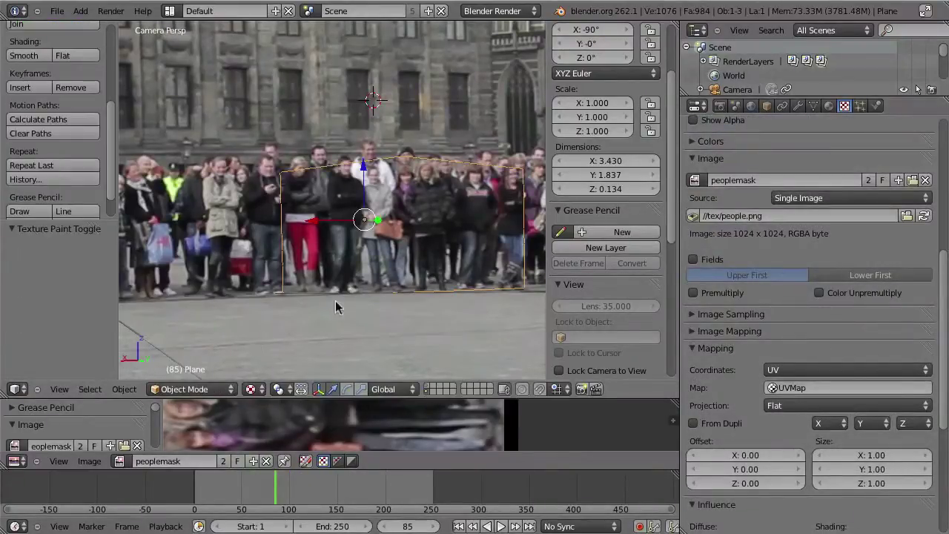
pyautogui.press('m')
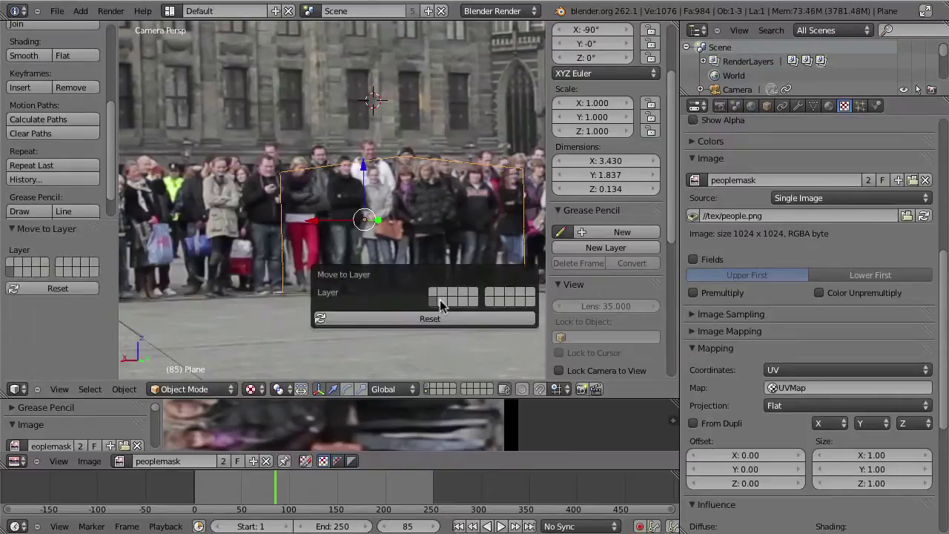
pyautogui.click(453, 297)
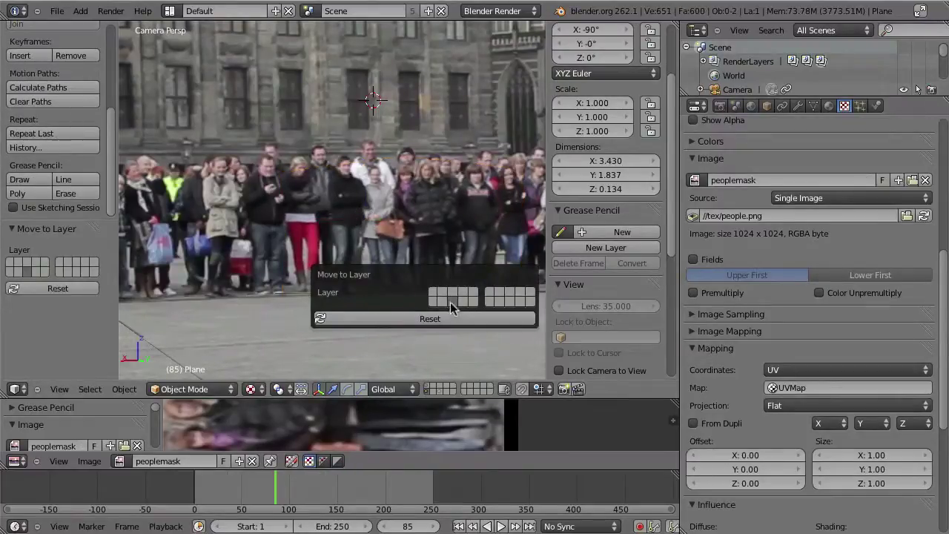
pyautogui.click(440, 387)
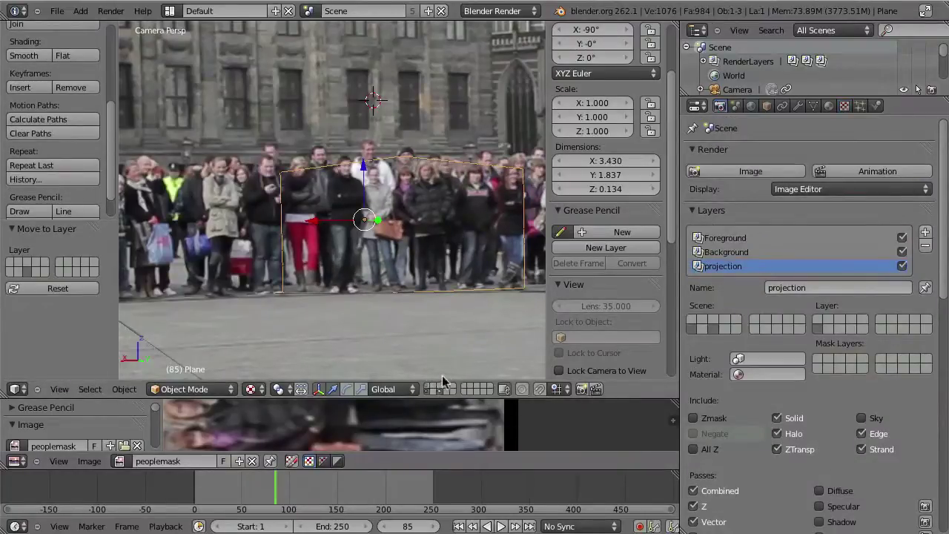
# - Add a render layer named people that renders scene layer 2
pyautogui.click(924, 232)
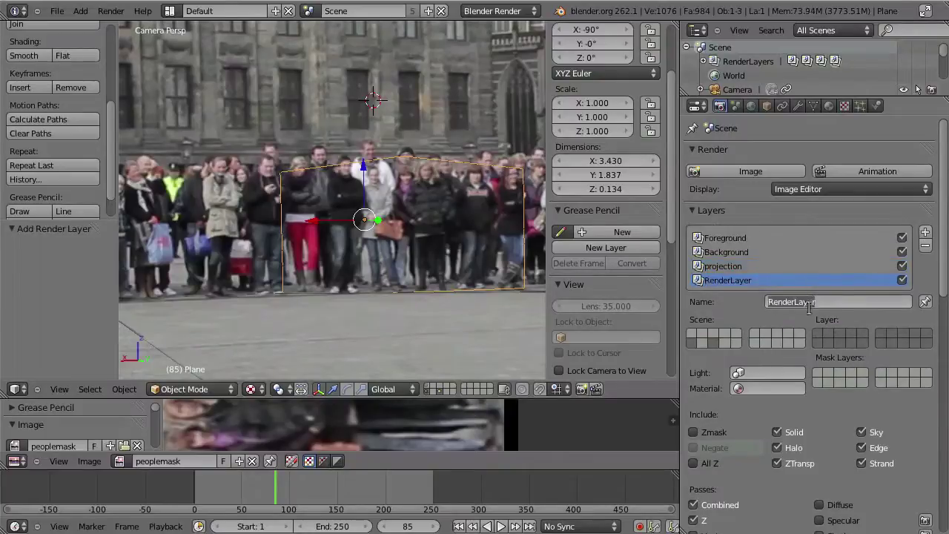
pyautogui.write('people')
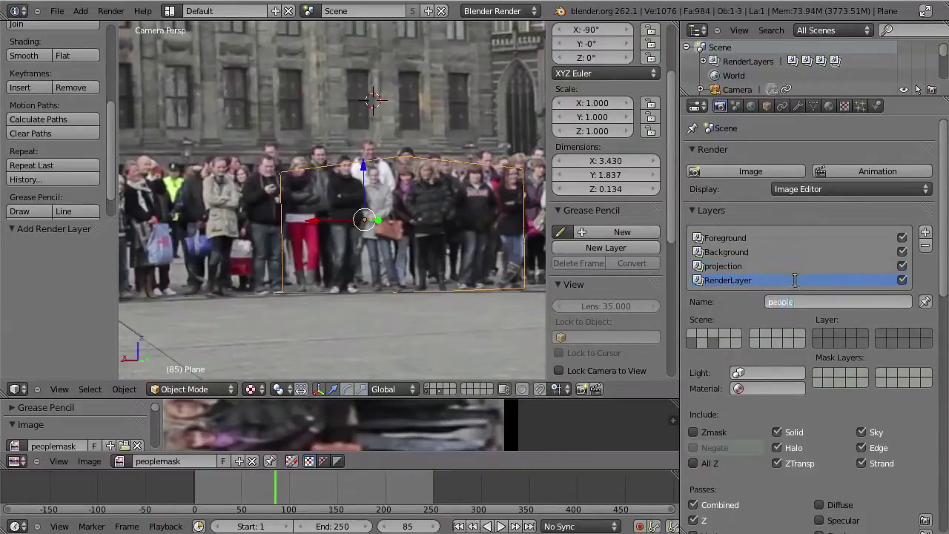
pyautogui.press('Return')
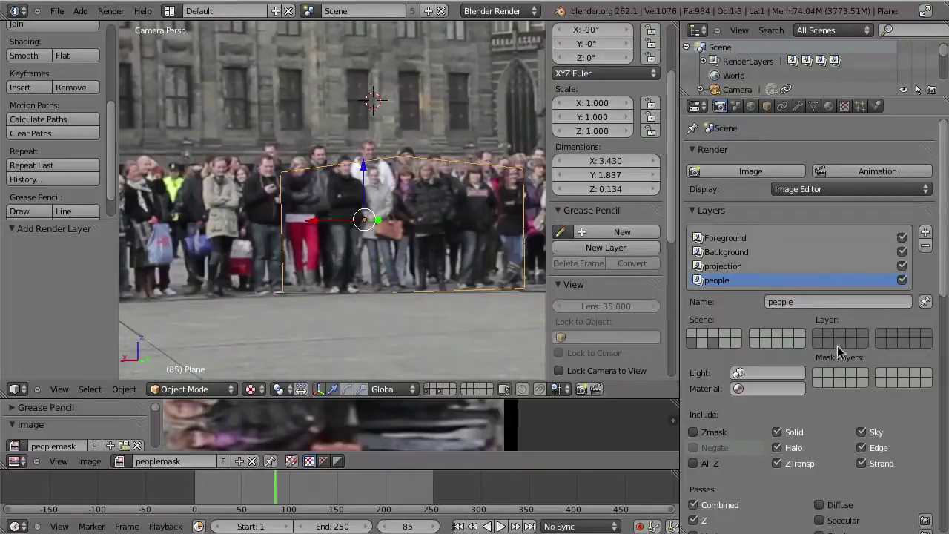
pyautogui.click(840, 344)
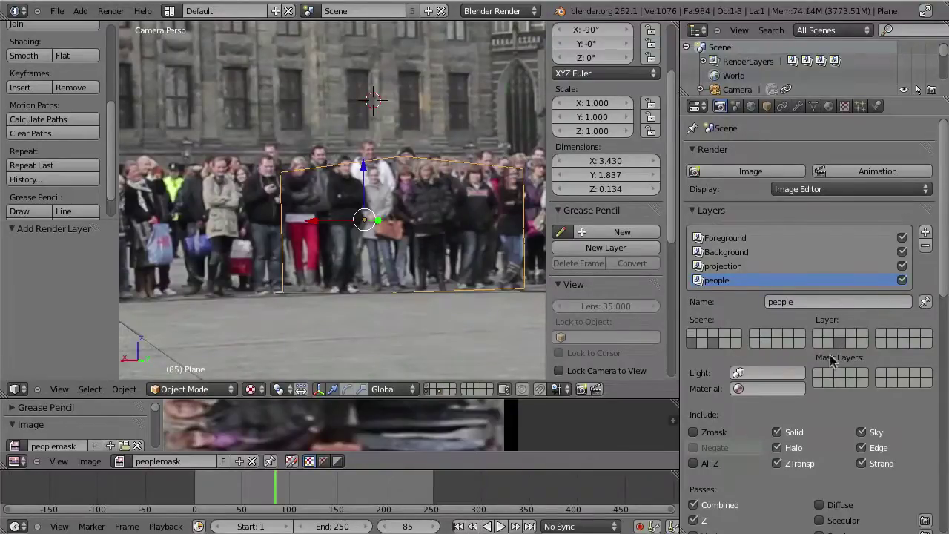
pyautogui.scroll(-4, 830, 360)
pyautogui.scroll(-1, 822, 356)
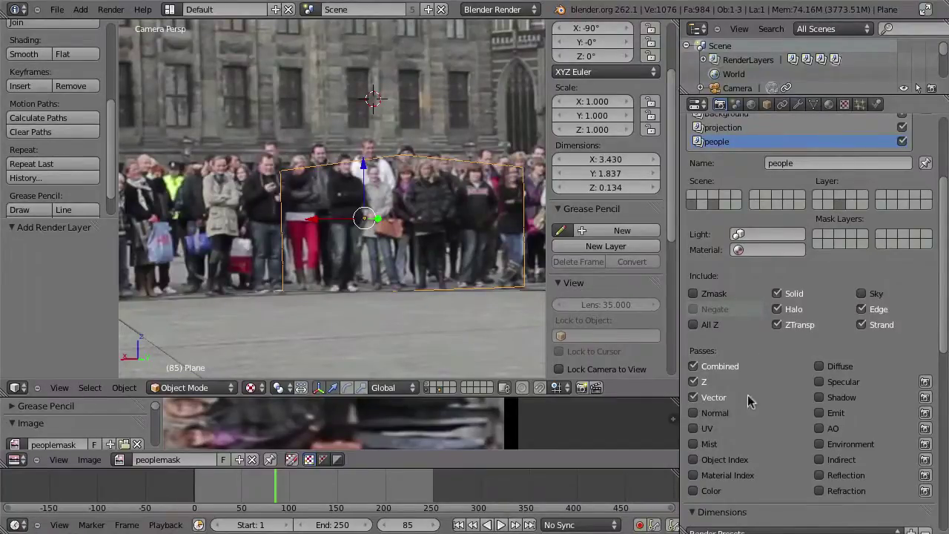
pyautogui.scroll(-12, 859, 292)
pyautogui.scroll(-1, 742, 363)
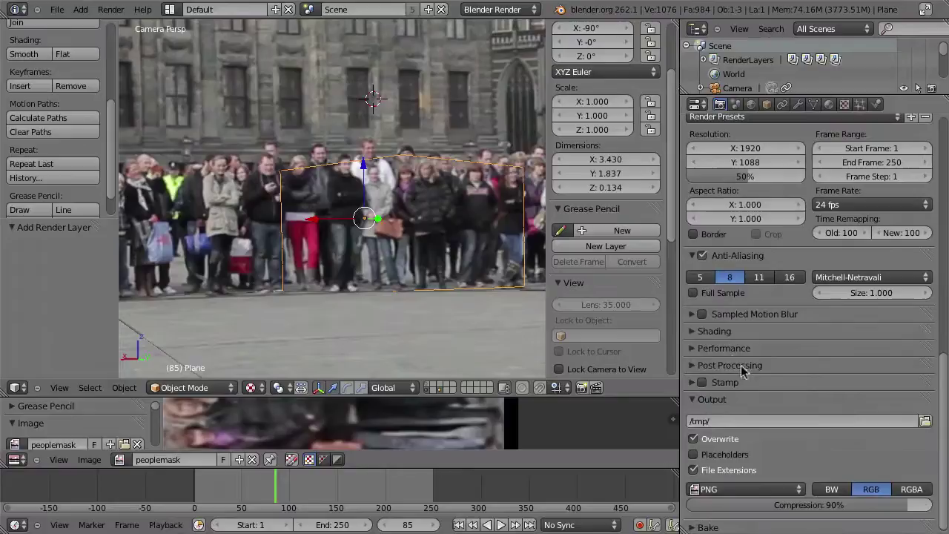
pyautogui.click(714, 331)
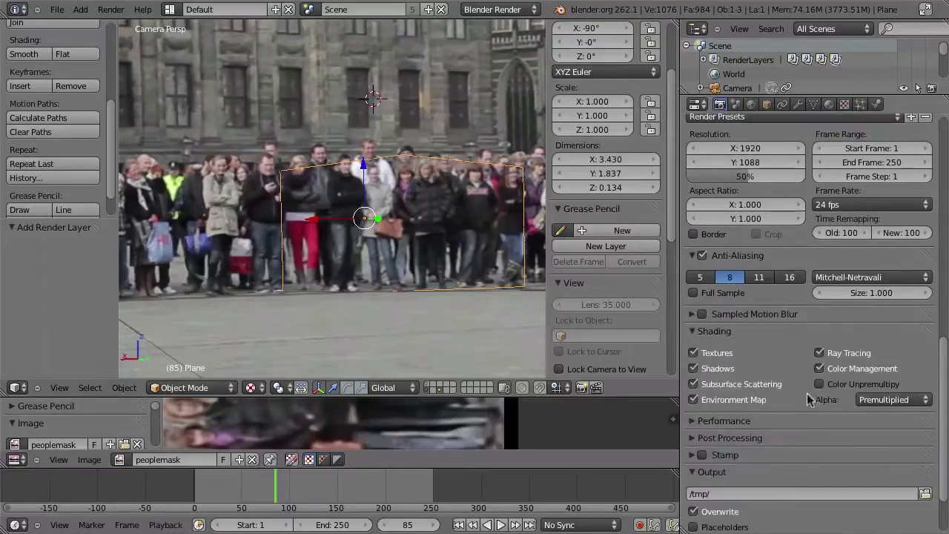
pyautogui.scroll(3, 815, 393)
pyautogui.scroll(4, 797, 378)
pyautogui.scroll(4, 782, 367)
pyautogui.scroll(5, 756, 287)
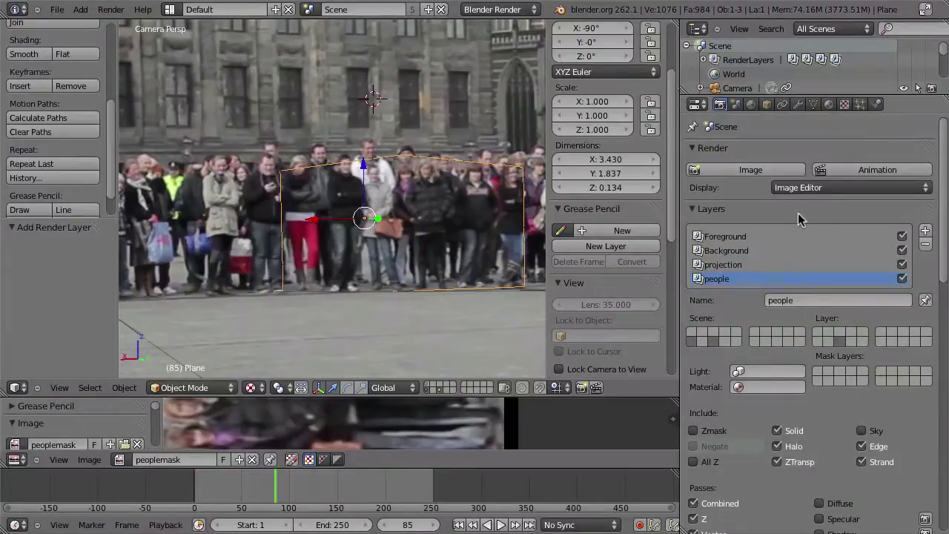
# - Render the frame, then switch to the Compositing screen with the node editor maximized
pyautogui.click(739, 172)
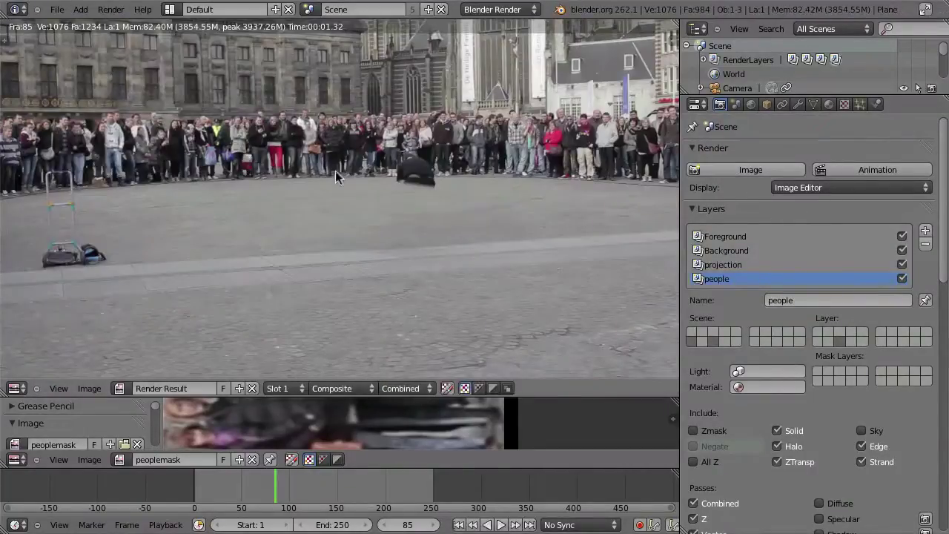
pyautogui.press('Escape')
pyautogui.hotkey('ctrl', 'Up')
pyautogui.hotkey('ctrl', 'Down')
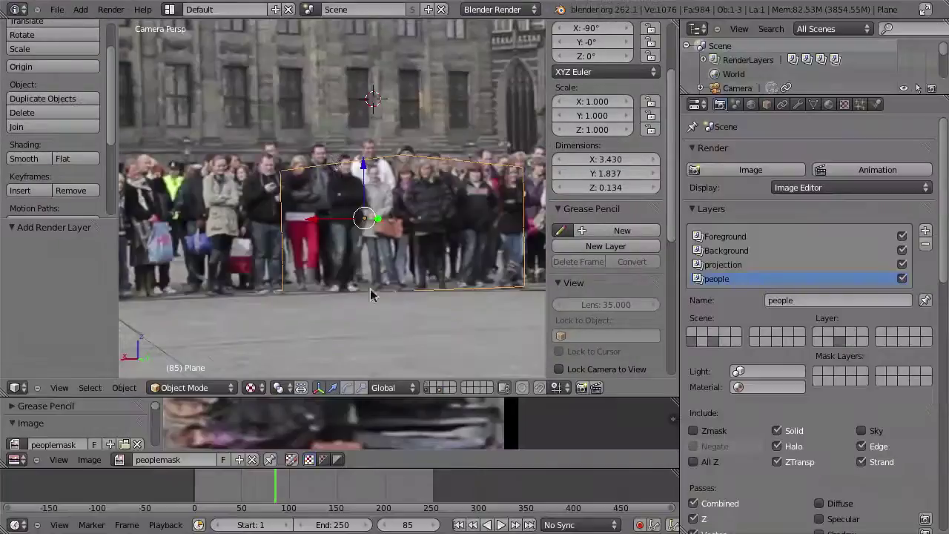
pyautogui.scroll(1, 342, 167)
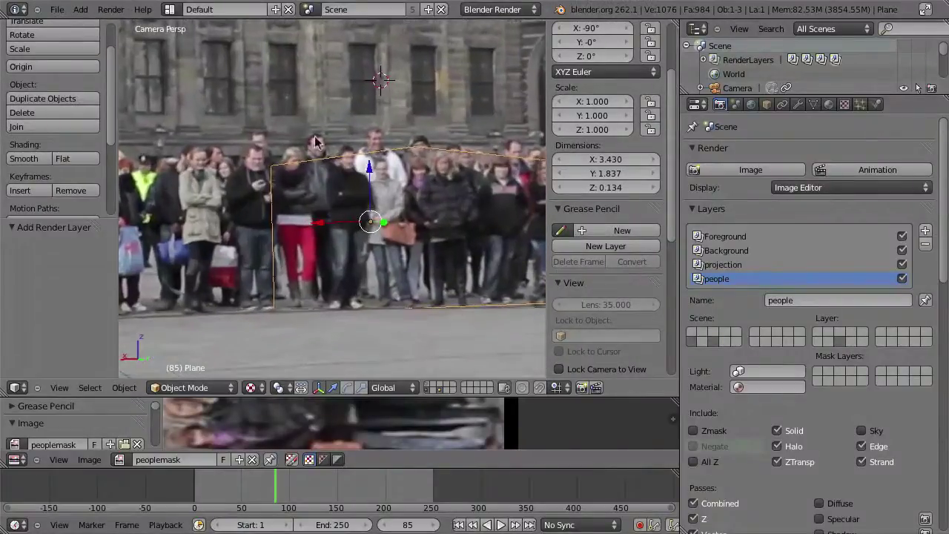
pyautogui.click(169, 9)
pyautogui.click(201, 42)
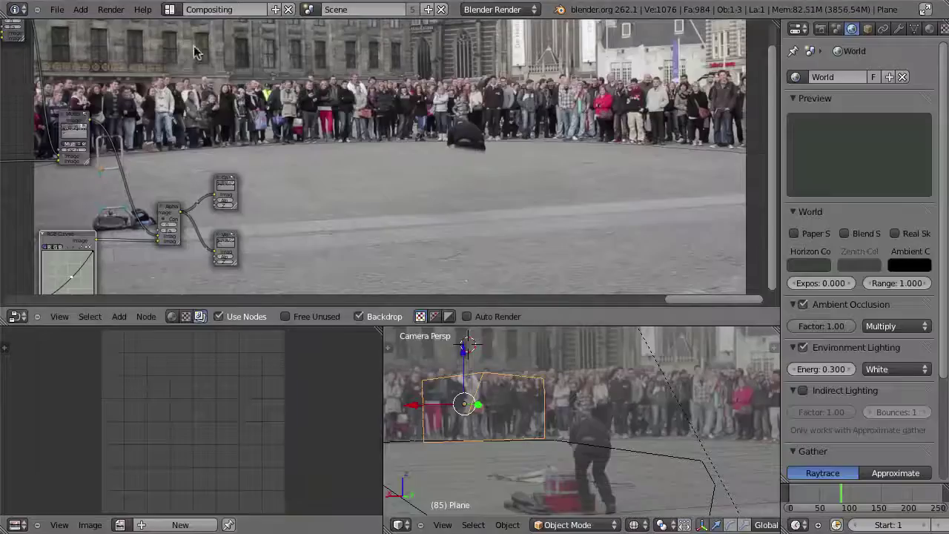
pyautogui.hotkey('ctrl', 'Up')
# - Rearrange the node tree, moving the Movie Clip chain up and AlphaOver down-right
pyautogui.moveTo(376, 170); pyautogui.dragTo(437, 329, button='middle')
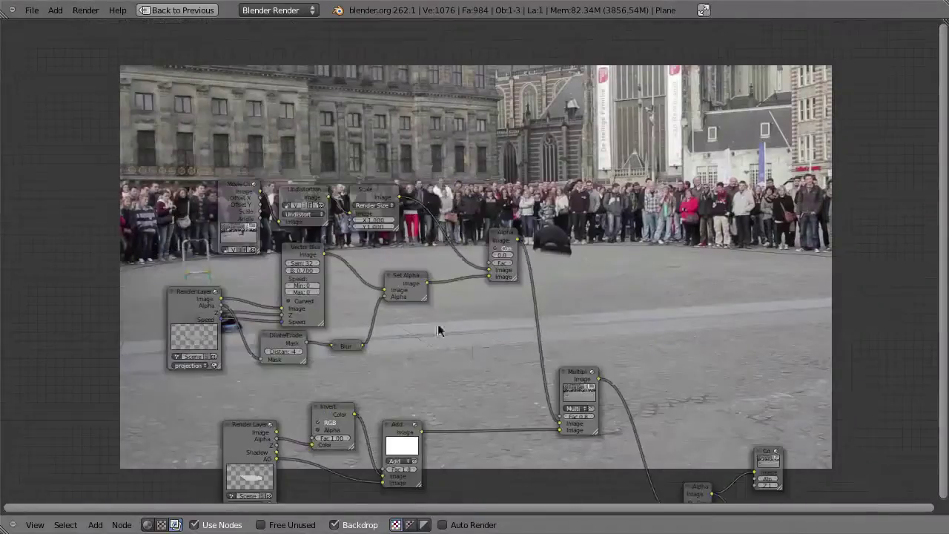
pyautogui.moveTo(248, 178); pyautogui.dragTo(215, 78)
pyautogui.scroll(3, 521, 261)
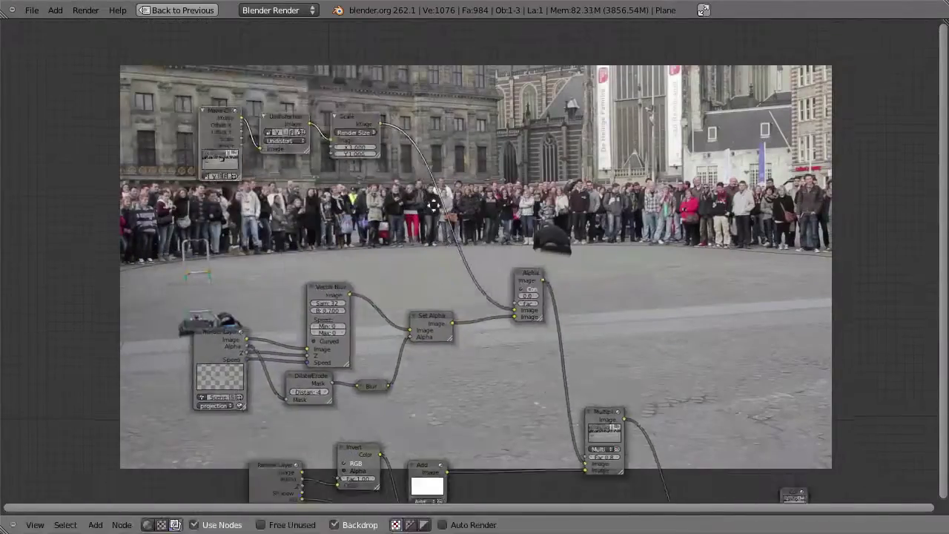
pyautogui.moveTo(659, 378); pyautogui.dragTo(638, 253, button='middle')
pyautogui.moveTo(640, 254); pyautogui.dragTo(660, 274)
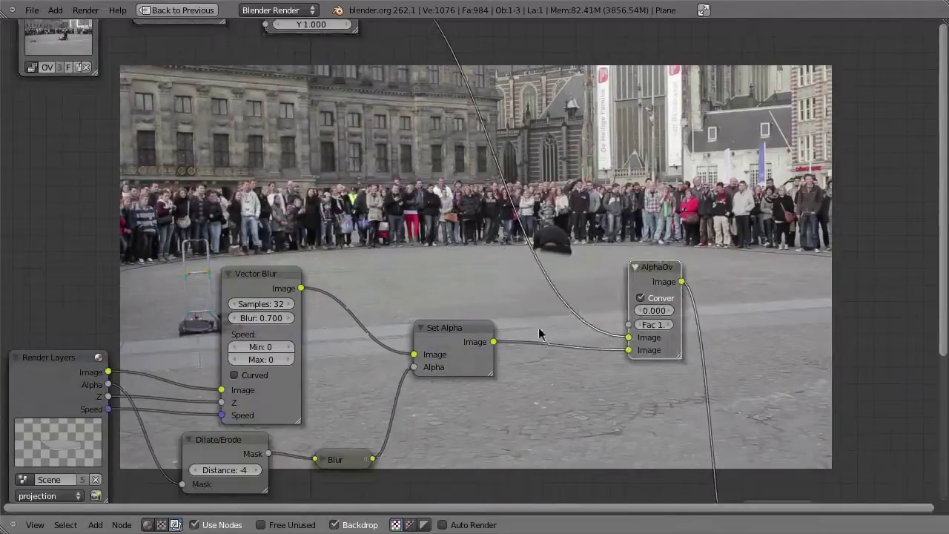
pyautogui.moveTo(540, 271); pyautogui.dragTo(602, 430, button='middle')
pyautogui.scroll(-4, 602, 430)
pyautogui.moveTo(371, 296); pyautogui.dragTo(400, 326, button='middle')
pyautogui.scroll(2, 223, 244)
# - Box-select the Render Layers mask chain nodes through Set Alpha
pyautogui.press('b')
pyautogui.moveTo(100, 225)
pyautogui.mouseDown()
pyautogui.moveTo(512, 381)
pyautogui.moveTo(509, 356)
pyautogui.mouseUp()
pyautogui.moveTo(508, 356); pyautogui.dragTo(525, 417, button='middle')
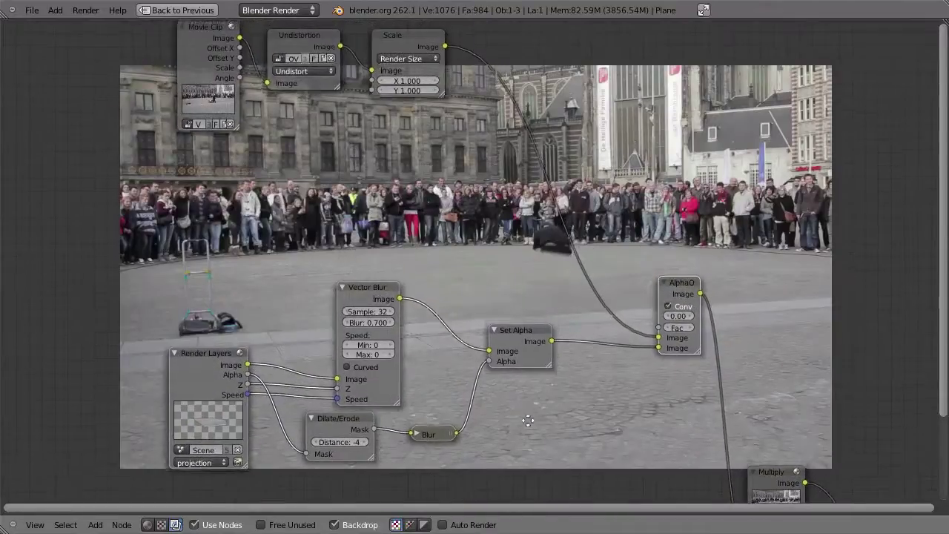
pyautogui.moveTo(483, 380); pyautogui.dragTo(469, 353, button='middle')
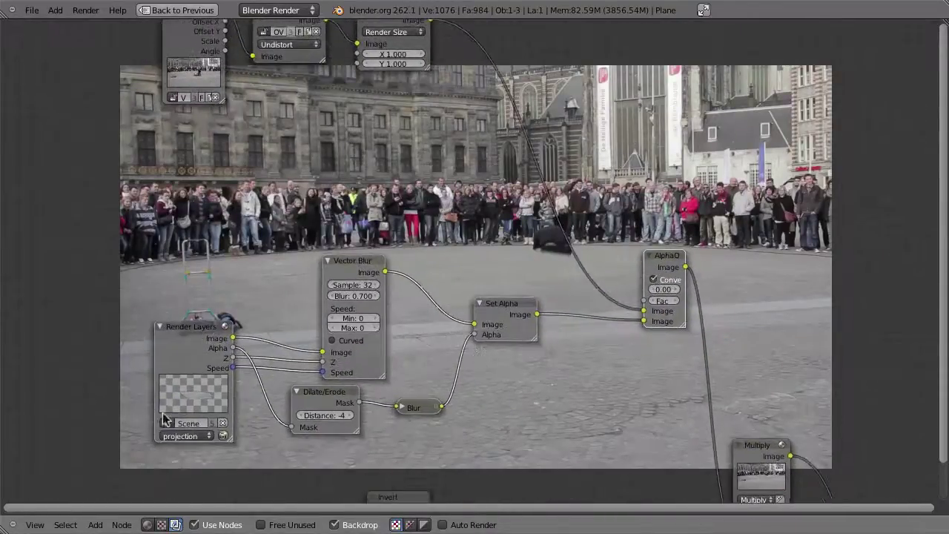
pyautogui.moveTo(339, 427); pyautogui.dragTo(335, 433)
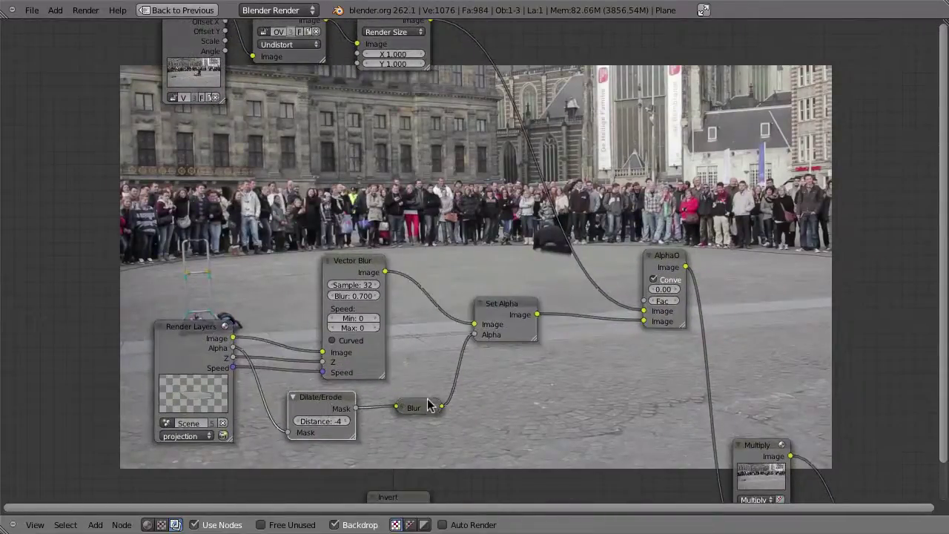
pyautogui.moveTo(509, 301); pyautogui.dragTo(513, 310)
pyautogui.moveTo(551, 314); pyautogui.dragTo(549, 338, button='middle')
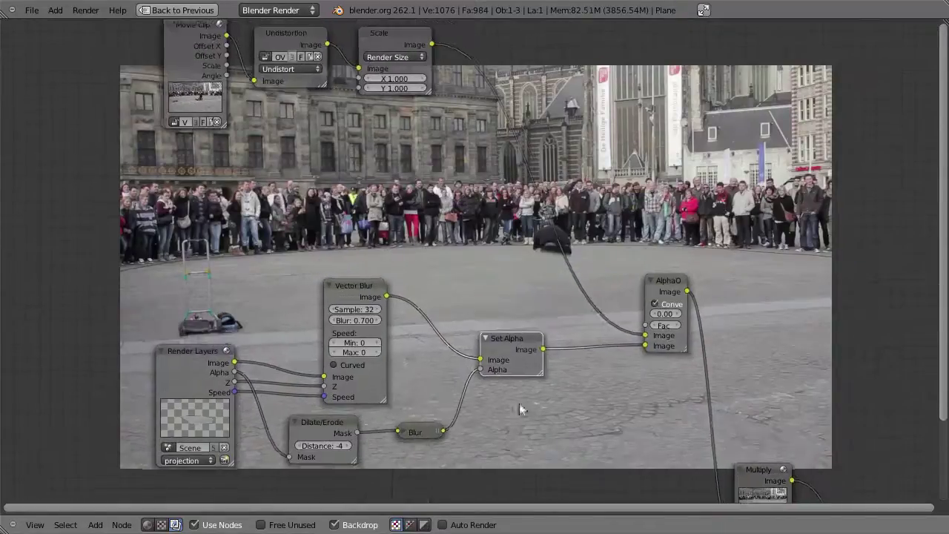
pyautogui.moveTo(100, 264); pyautogui.dragTo(527, 409)
pyautogui.moveTo(526, 403); pyautogui.dragTo(551, 403, button='middle')
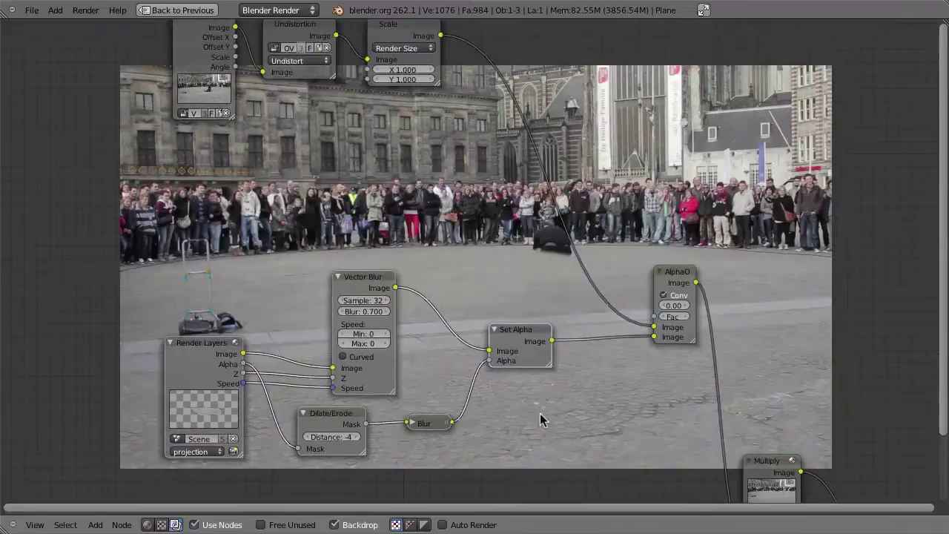
# - Duplicate the mask chain above the originals and set its Render Layers node to people
pyautogui.hotkey('shift', 'd')
pyautogui.click(487, 245)
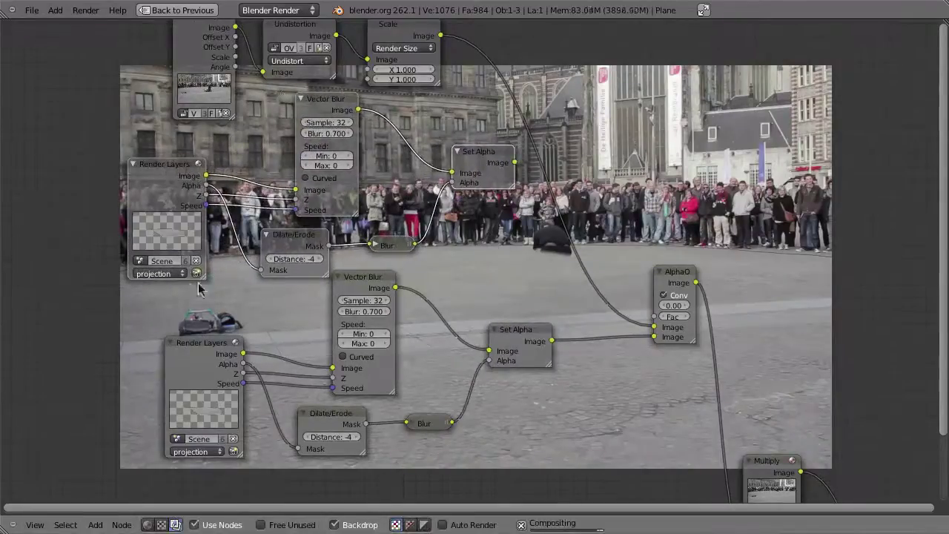
pyautogui.click(159, 272)
pyautogui.click(153, 231)
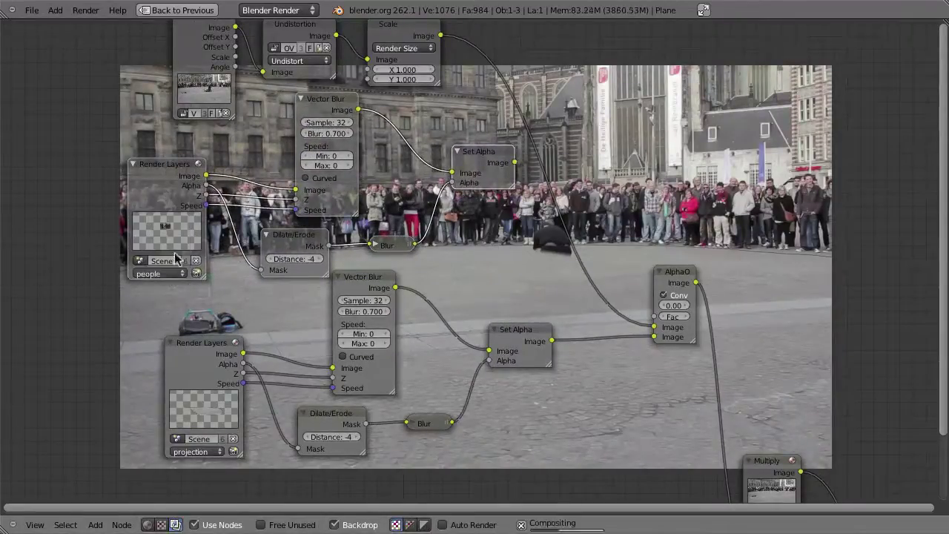
pyautogui.moveTo(590, 173)
pyautogui.mouseDown(button='middle')
pyautogui.moveTo(409, 323)
pyautogui.moveTo(440, 427)
pyautogui.moveTo(519, 180)
pyautogui.mouseUp(button='middle')
# - Duplicate the AlphaOver node and connect the new Set Alpha output to it
pyautogui.hotkey('shift', 'd')
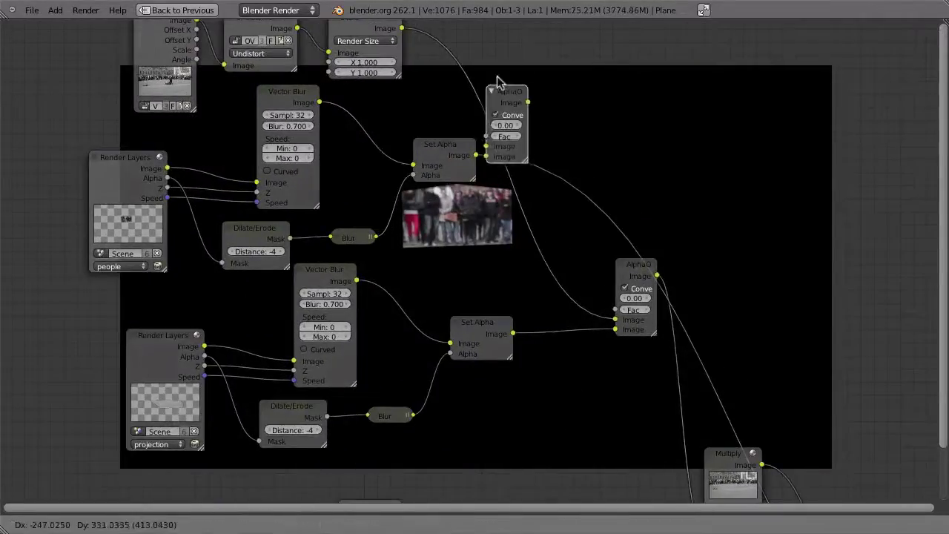
pyautogui.click(572, 87)
pyautogui.moveTo(475, 154); pyautogui.dragTo(552, 144)
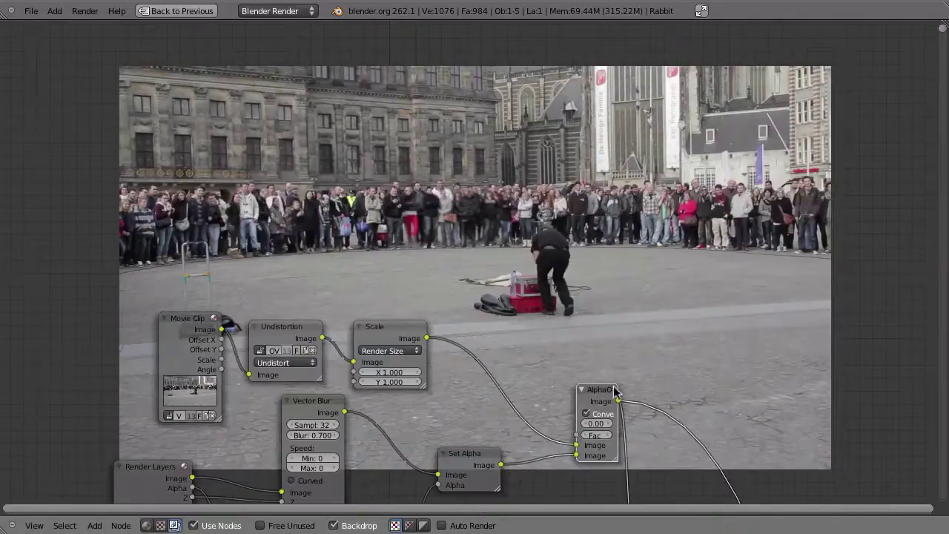
# - Check the camera match by playing the animation and rendering a frame
pyautogui.scroll(-2, 615, 391)
pyautogui.scroll(-2, 615, 391)
pyautogui.scroll(-2, 519, 297)
pyautogui.scroll(-2, 477, 211)
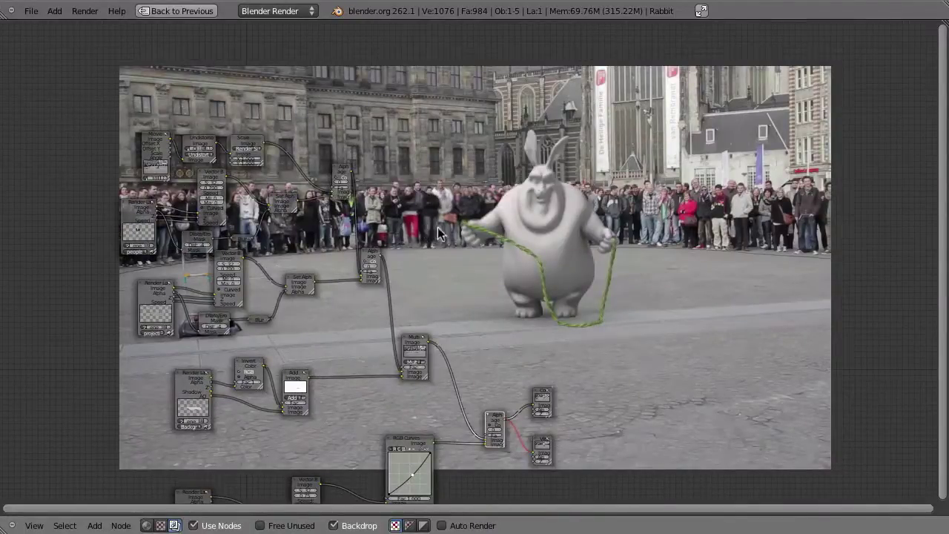
pyautogui.hotkey('ctrl', 'Up')
pyautogui.press('KP_0')
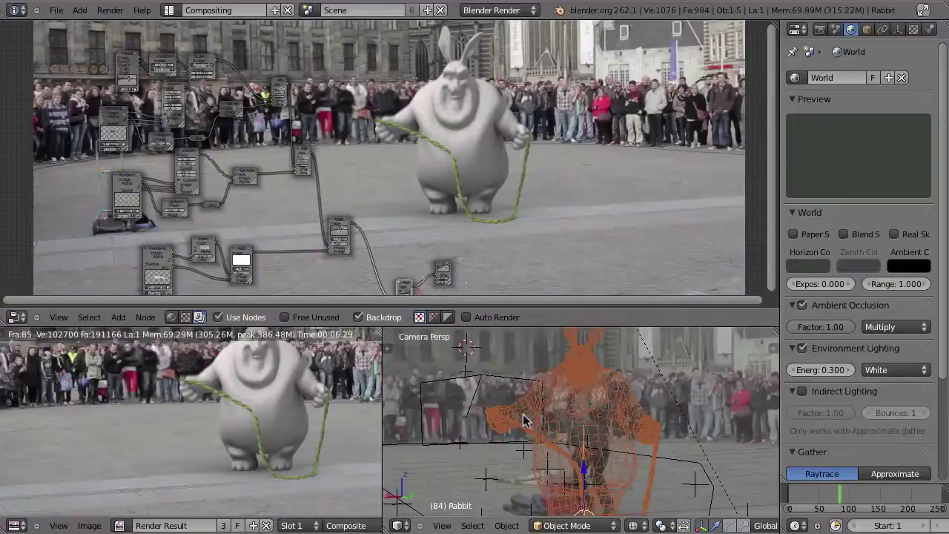
pyautogui.hotkey('ctrl', 'Up')
pyautogui.hotkey('alt', 'a')
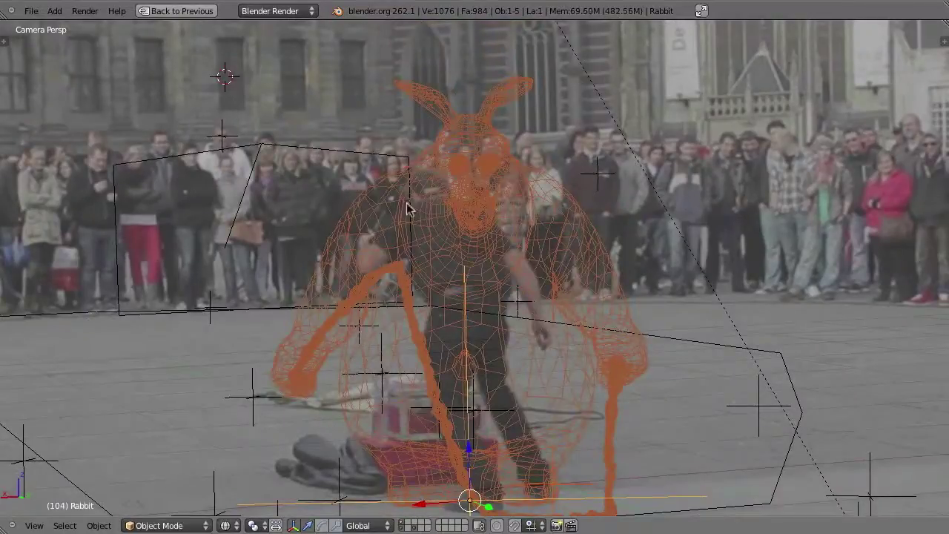
pyautogui.hotkey('alt', 'a')
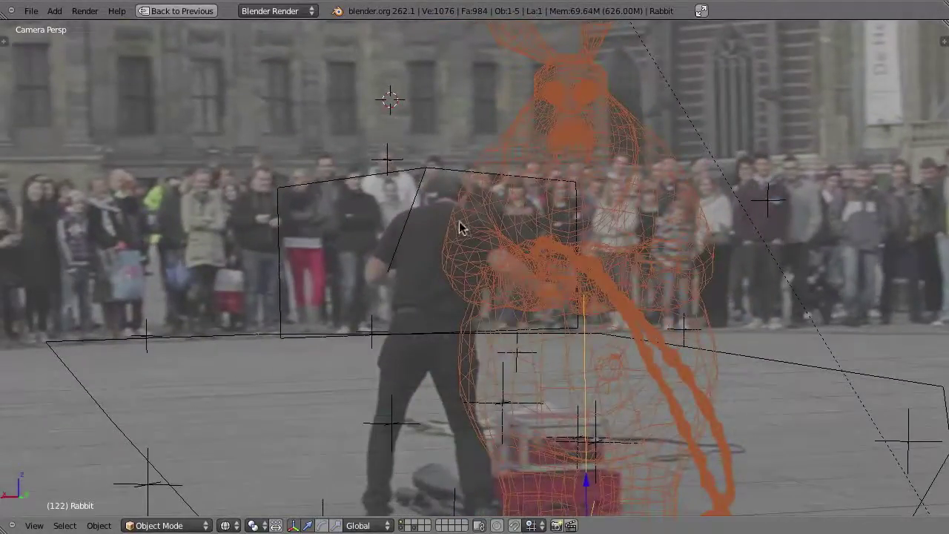
pyautogui.press('F12')
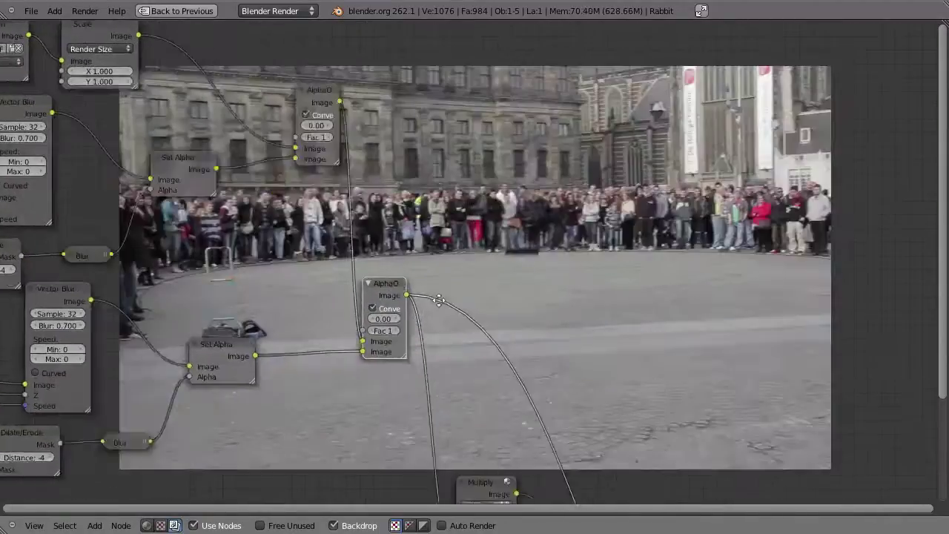
pyautogui.moveTo(439, 300); pyautogui.dragTo(451, 338, button='middle')
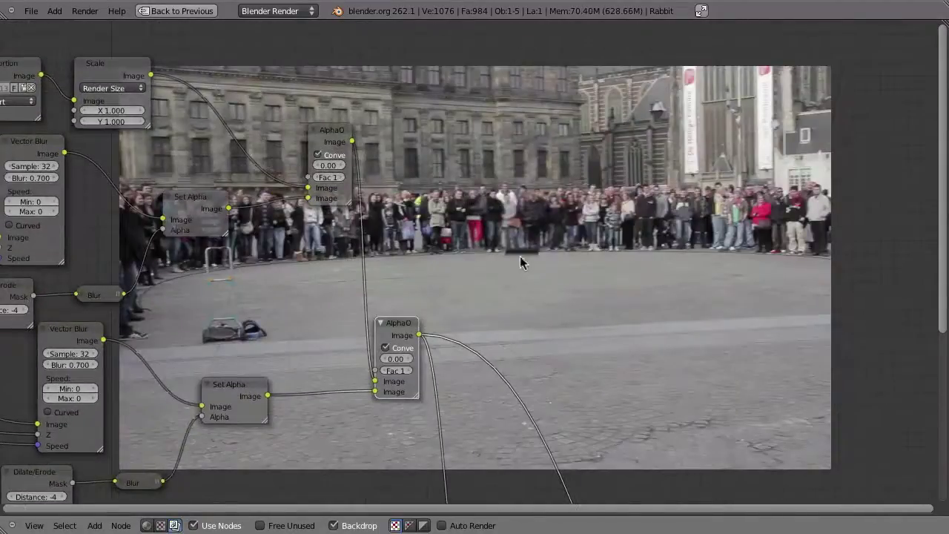
pyautogui.hotkey('ctrl', 'Up')
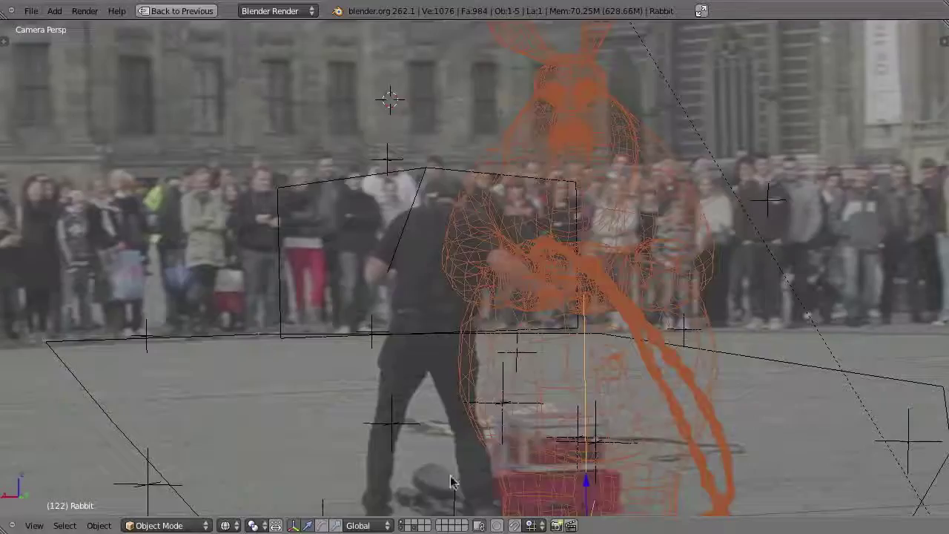
# - Extend the Ground mesh's left border edge loop along Y and flatten it straight
pyautogui.rightClick(244, 334)
pyautogui.press('Tab')
pyautogui.moveTo(209, 390); pyautogui.dragTo(290, 311, button='middle')
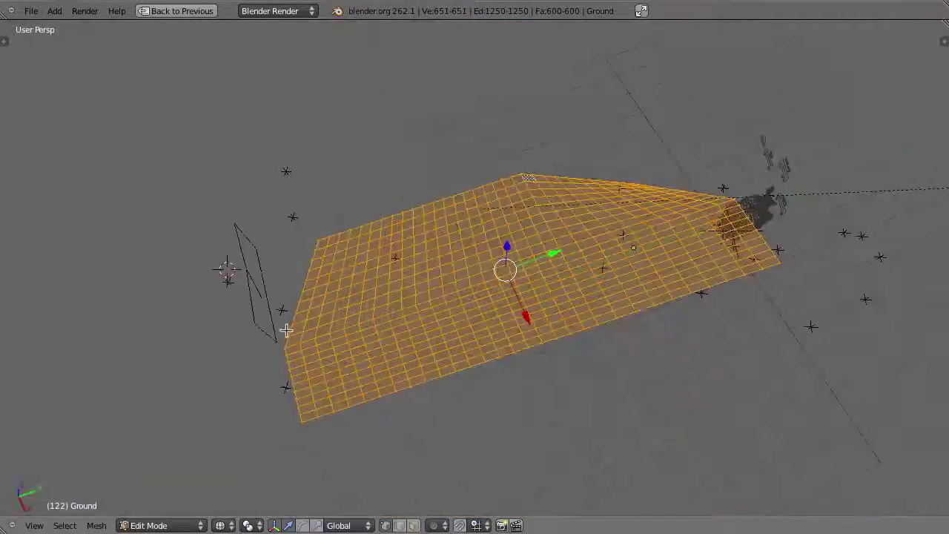
pyautogui.keyDown('alt'); pyautogui.rightClick(318, 320); pyautogui.keyUp('alt')
pyautogui.keyDown('alt'); pyautogui.rightClick(291, 367); pyautogui.keyUp('alt')
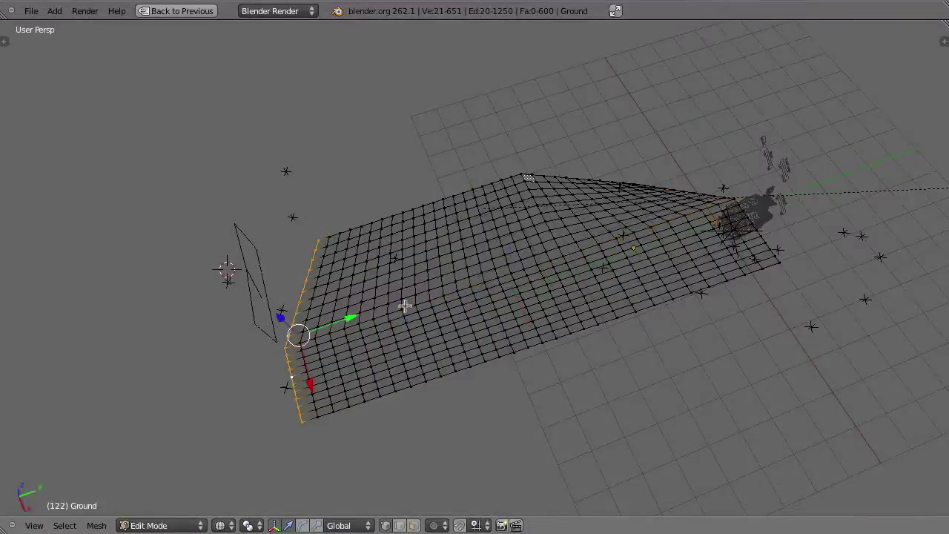
pyautogui.moveTo(352, 317); pyautogui.dragTo(323, 327)
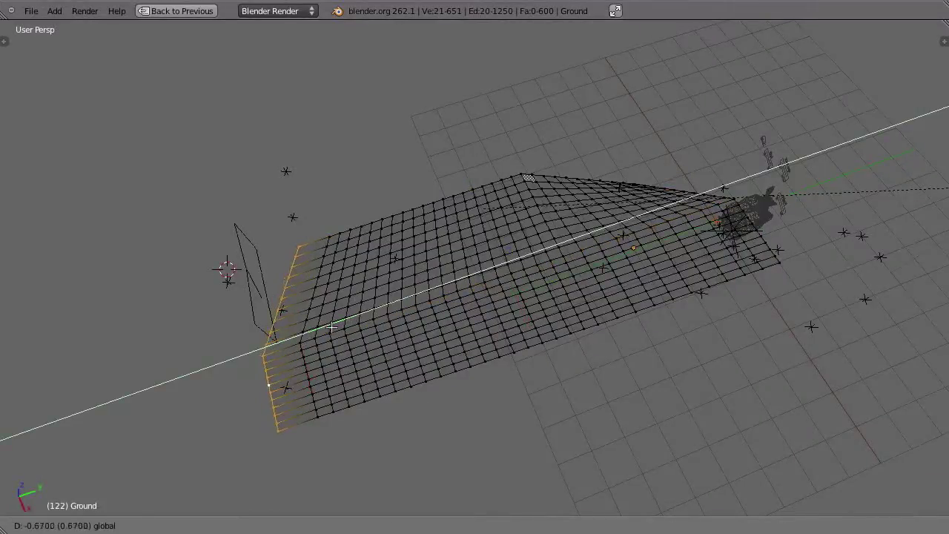
pyautogui.press('s')
pyautogui.press('y')
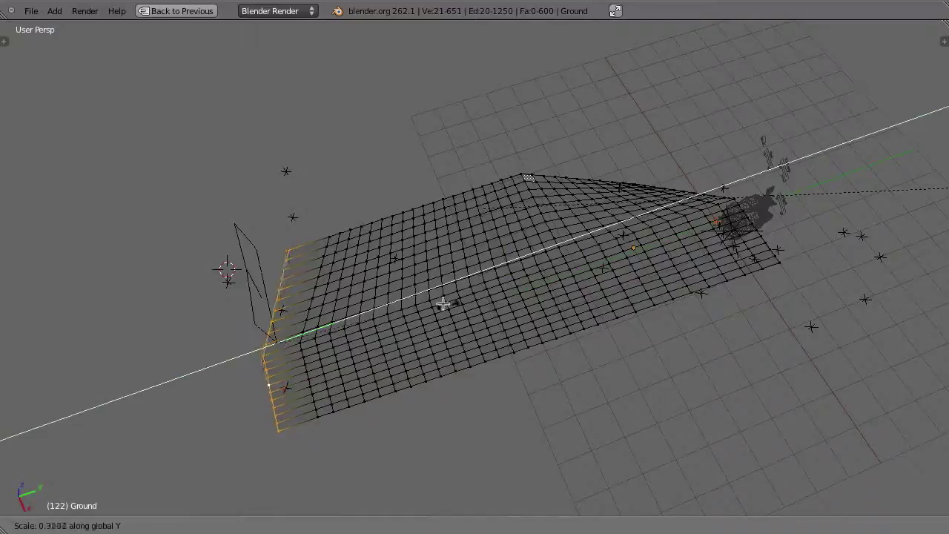
pyautogui.click(333, 310)
pyautogui.moveTo(346, 310); pyautogui.dragTo(334, 318, button='middle')
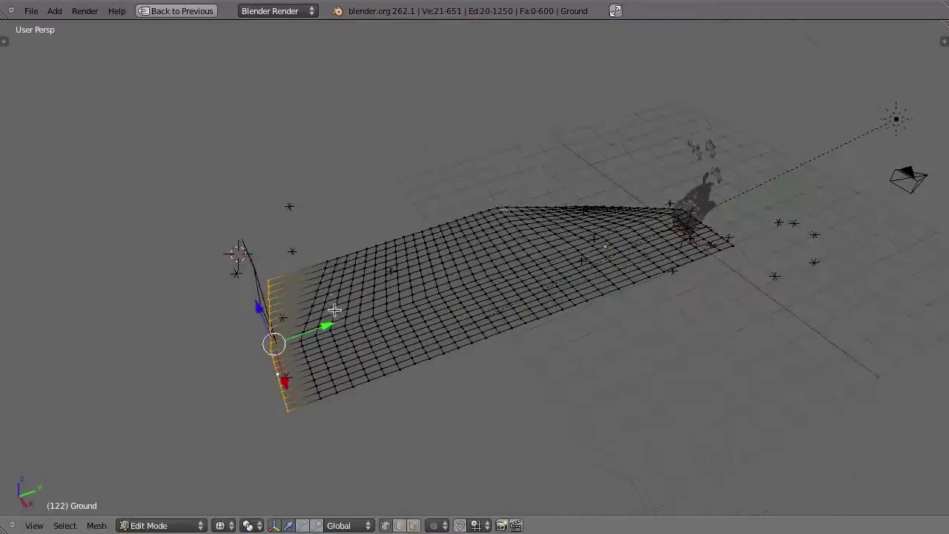
pyautogui.moveTo(260, 282); pyautogui.dragTo(210, 237, button='middle')
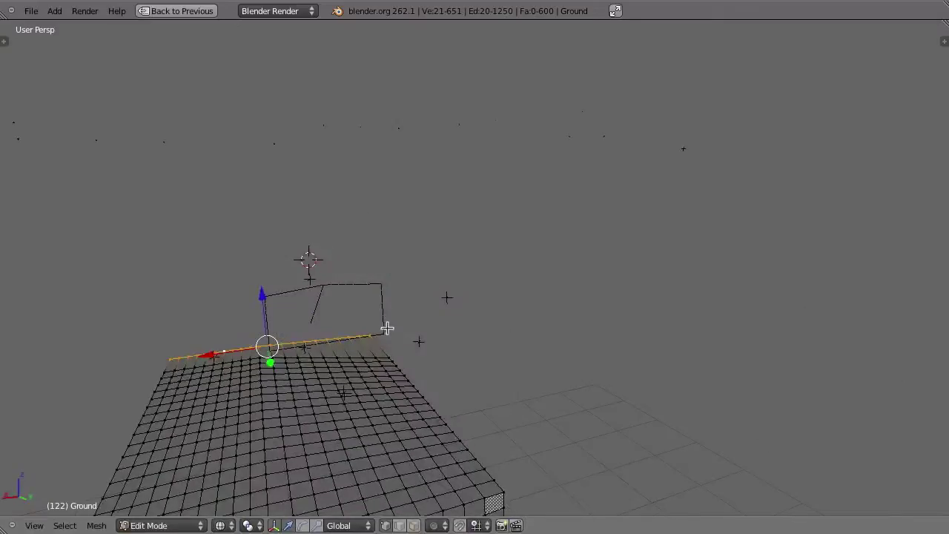
pyautogui.press('KP_1')
pyautogui.press('KP_0')
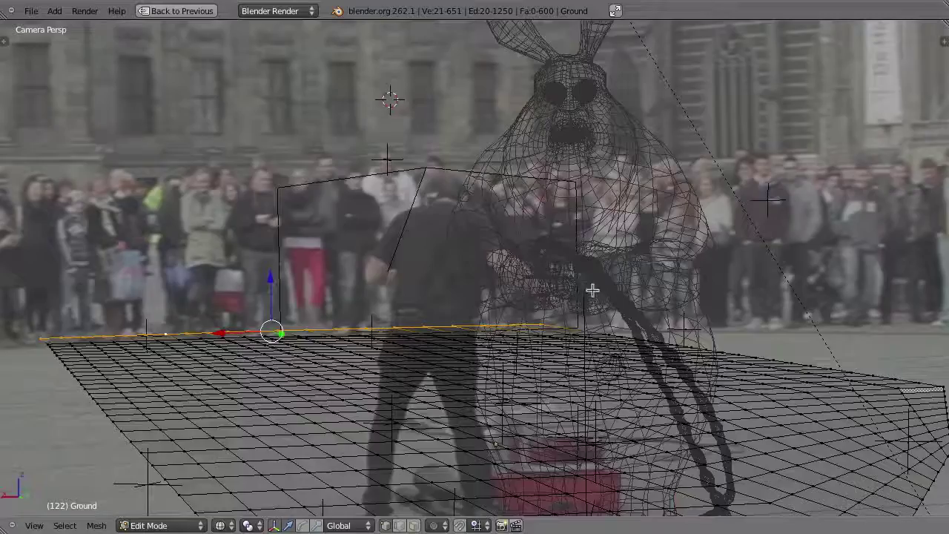
pyautogui.press('Tab')
# - Move the backing Plane's bottom edge loop down to meet the ground
pyautogui.rightClick(378, 190)
pyautogui.press('Tab')
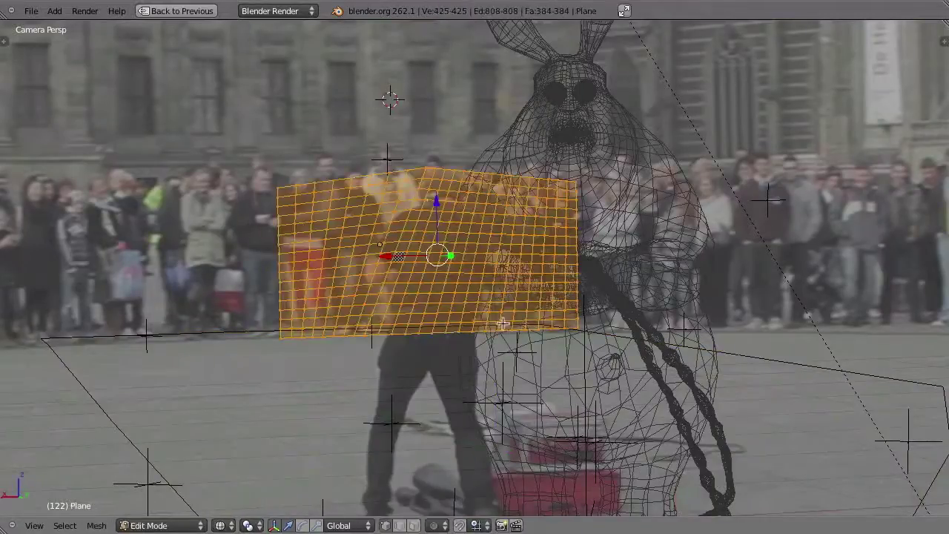
pyautogui.keyDown('alt'); pyautogui.rightClick(436, 334); pyautogui.keyUp('alt')
pyautogui.press('g')
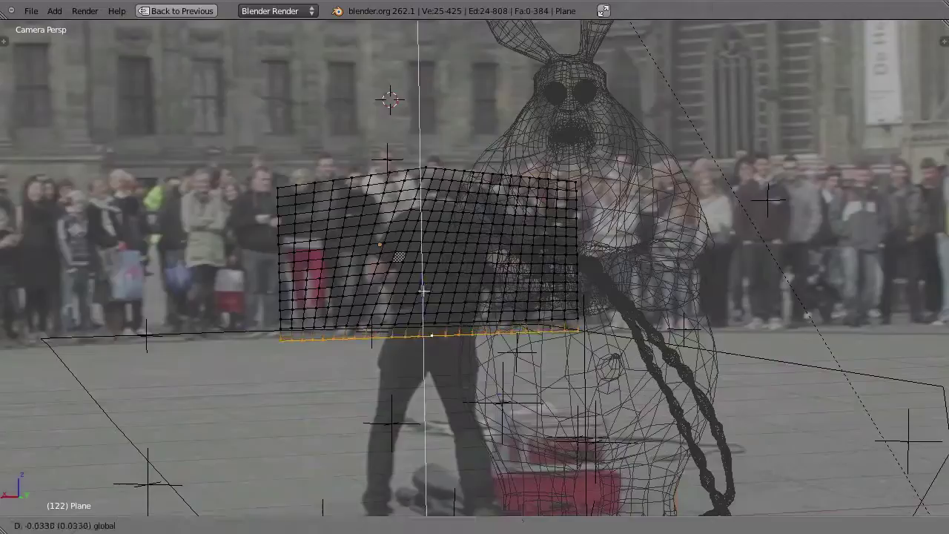
pyautogui.click(478, 326)
pyautogui.press('Tab')
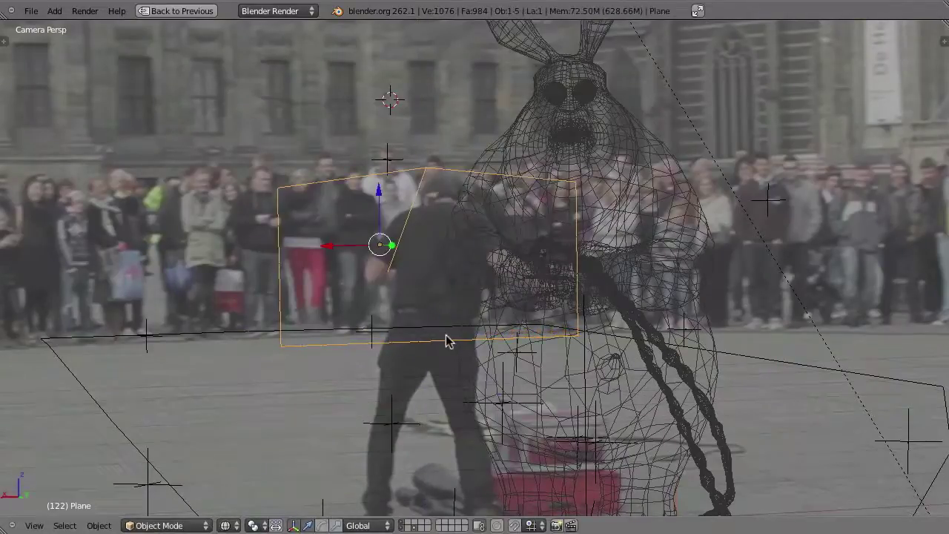
# - Re-render the frame and preview the Scale and AlphaOver outputs in the backdrop
pyautogui.press('F12')
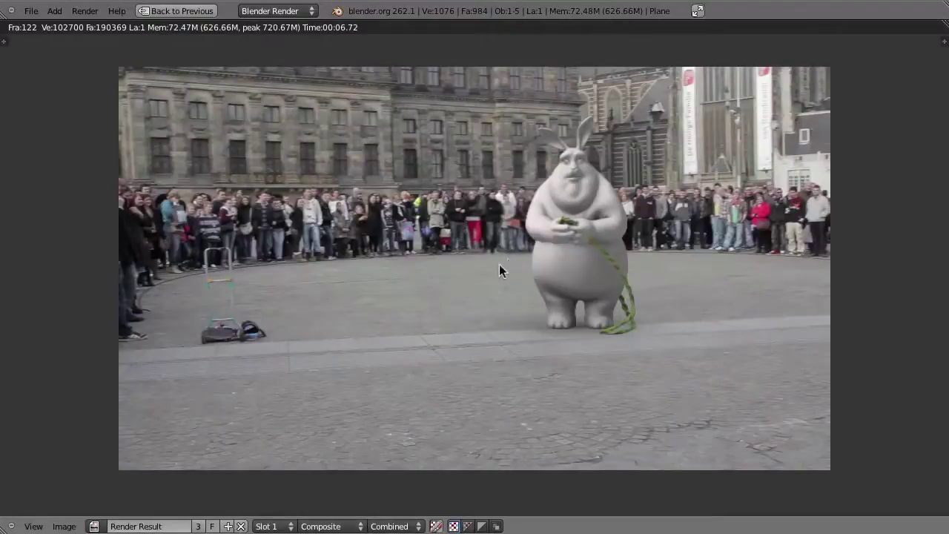
pyautogui.press('Escape')
pyautogui.hotkey('ctrl', 'Up')
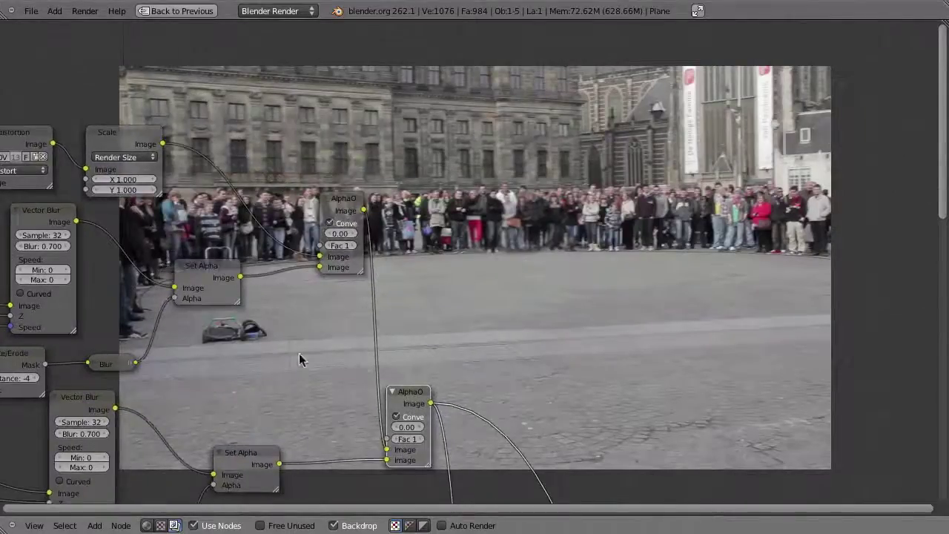
pyautogui.moveTo(142, 169); pyautogui.dragTo(211, 187, button='middle')
pyautogui.keyDown('ctrl'); pyautogui.keyDown('shift'); pyautogui.click(194, 149); pyautogui.keyUp('shift'); pyautogui.keyUp('ctrl')
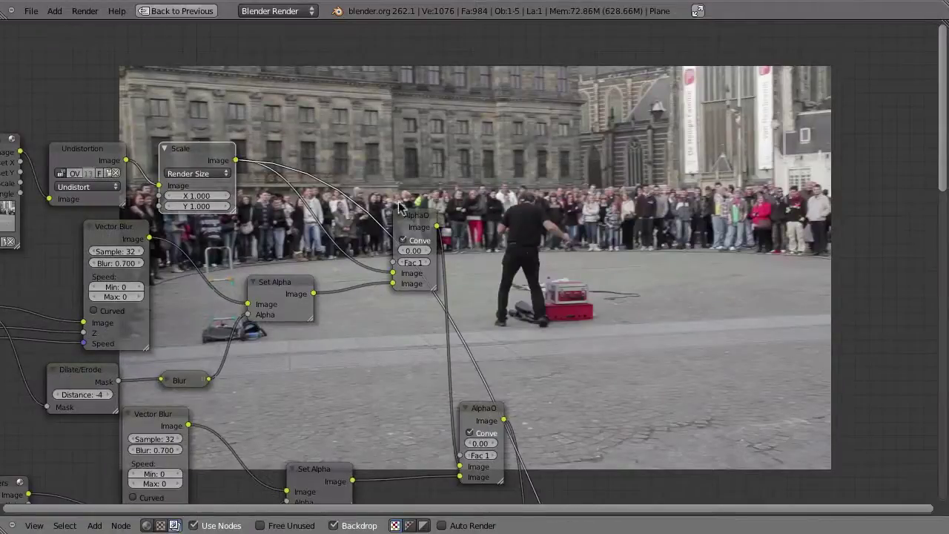
pyautogui.keyDown('ctrl'); pyautogui.keyDown('shift'); pyautogui.click(414, 221); pyautogui.keyUp('shift'); pyautogui.keyUp('ctrl')
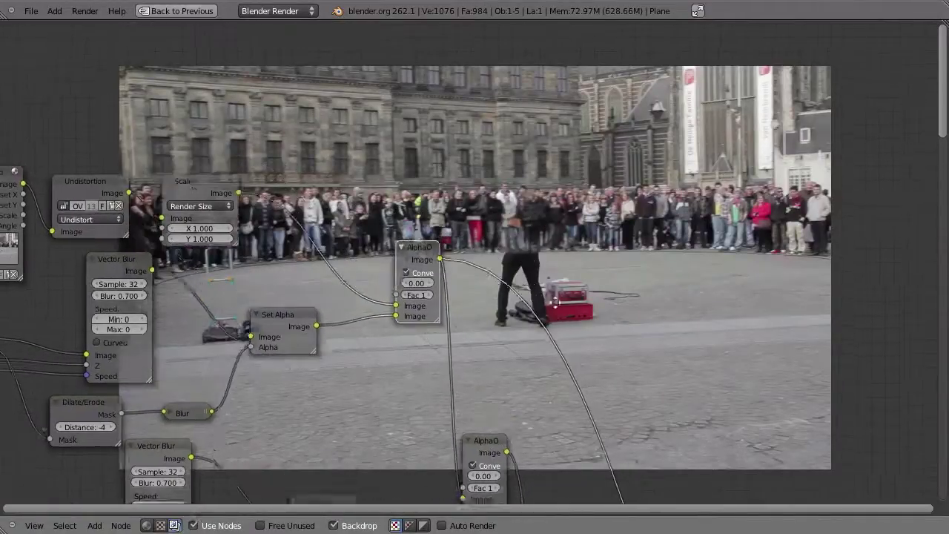
# - Reduce the Dilate/Erode distance to -2, then collapse it beside the Blur node
pyautogui.moveTo(195, 376); pyautogui.dragTo(378, 311, button='middle')
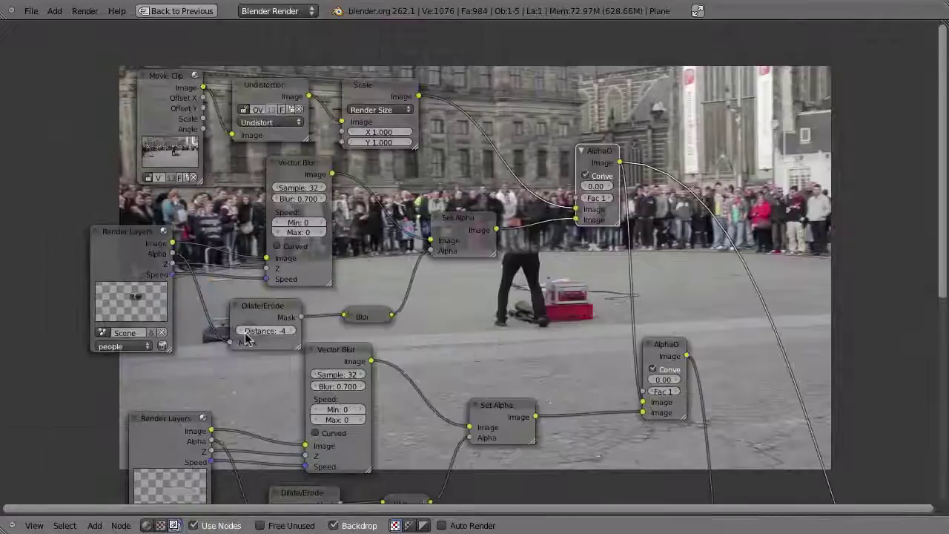
pyautogui.click(293, 331)
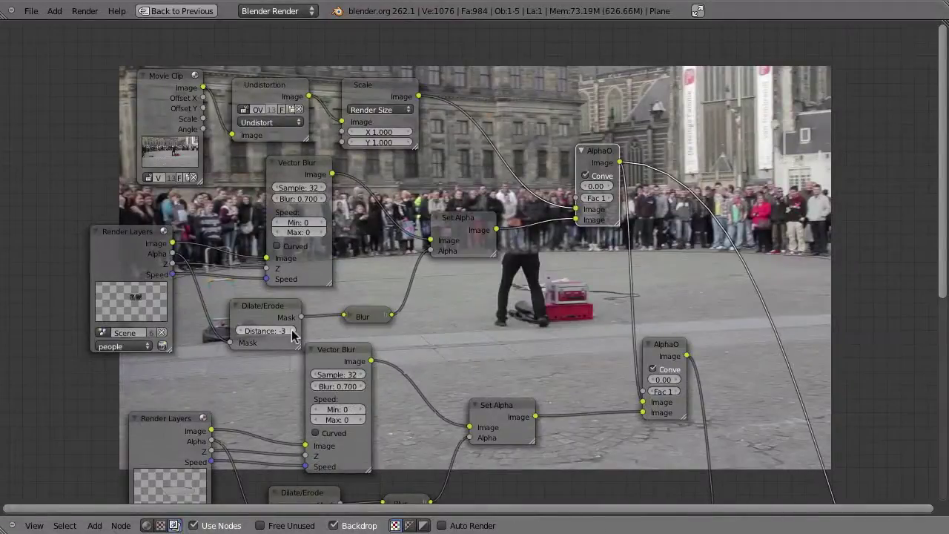
pyautogui.click(359, 321)
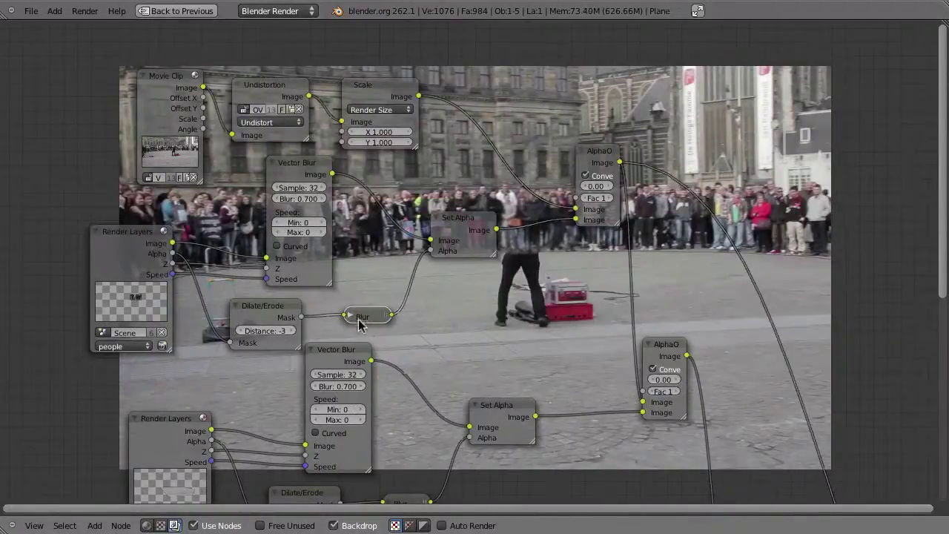
pyautogui.press('h')
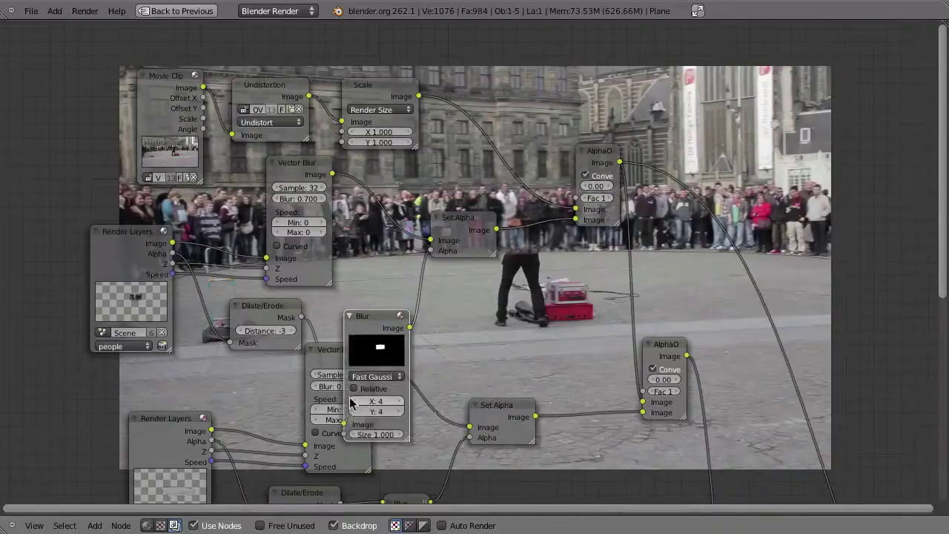
pyautogui.press('h')
pyautogui.click(292, 330)
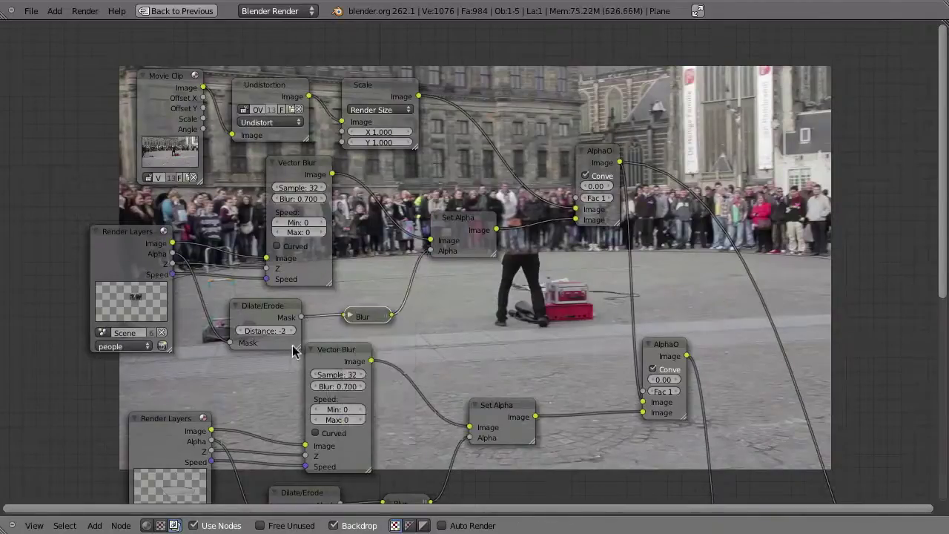
pyautogui.click(235, 306)
pyautogui.moveTo(236, 310); pyautogui.dragTo(272, 317)
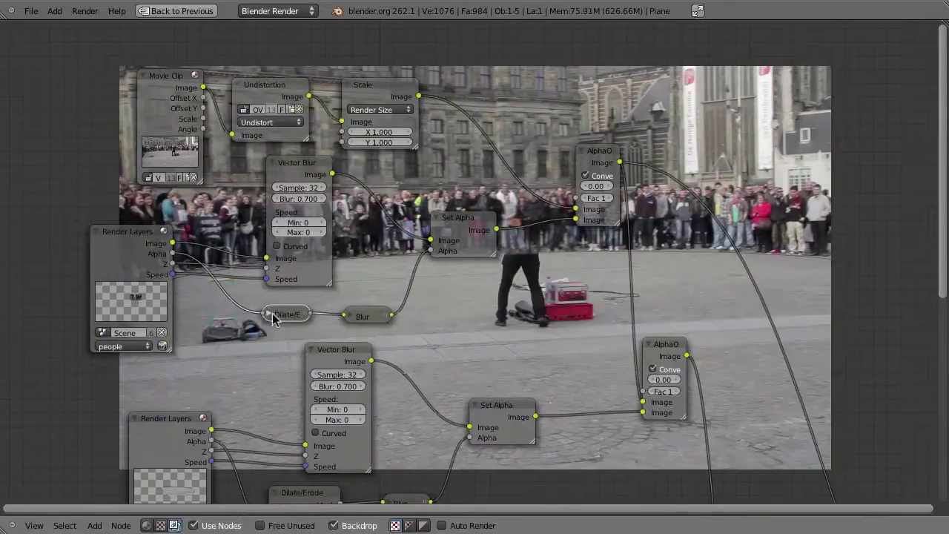
# - Inspect the final AlphaOver and output nodes, then return to the camera view
pyautogui.moveTo(634, 283); pyautogui.dragTo(501, 273, button='middle')
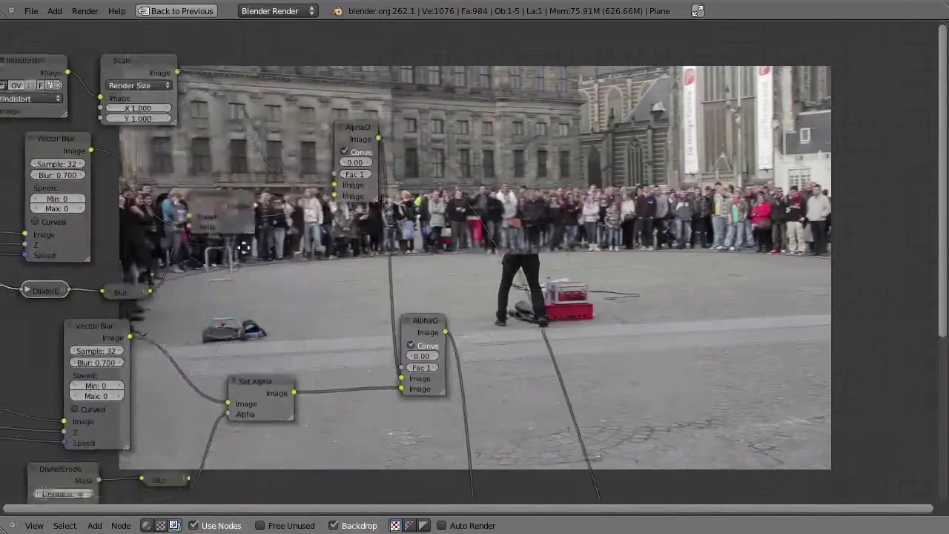
pyautogui.moveTo(565, 360)
pyautogui.mouseDown(button='middle')
pyautogui.moveTo(385, 360)
pyautogui.moveTo(501, 301)
pyautogui.moveTo(514, 206)
pyautogui.mouseUp(button='middle')
pyautogui.moveTo(511, 263); pyautogui.dragTo(511, 269, button='middle')
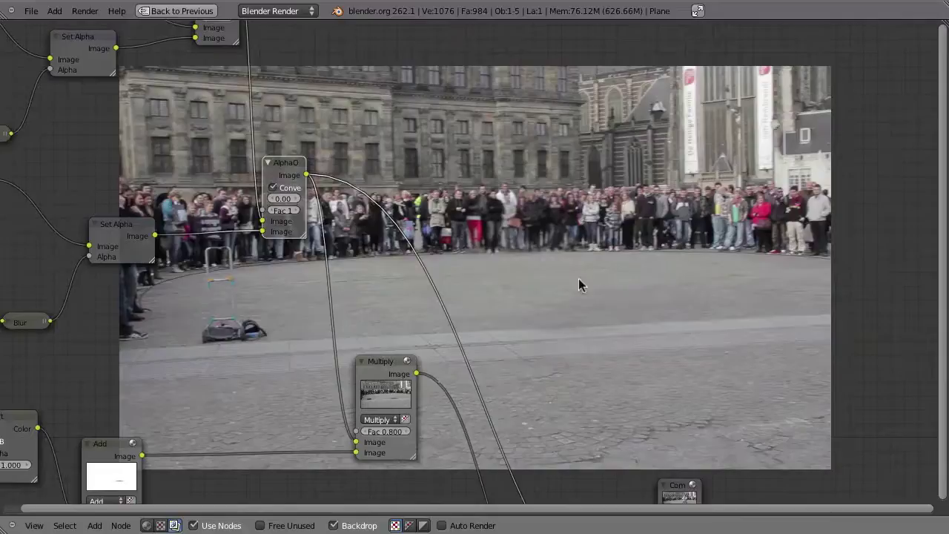
pyautogui.moveTo(650, 312)
pyautogui.mouseDown(button='middle')
pyautogui.moveTo(638, 355)
pyautogui.moveTo(510, 247)
pyautogui.moveTo(521, 288)
pyautogui.moveTo(496, 264)
pyautogui.moveTo(342, 282)
pyautogui.mouseUp(button='middle')
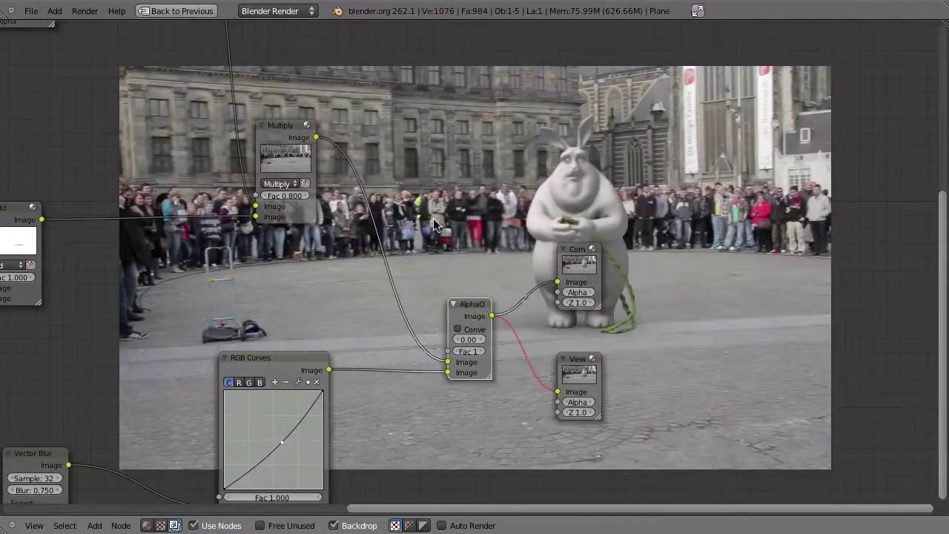
pyautogui.hotkey('ctrl', 'Up')
pyautogui.hotkey('ctrl', 'Up')
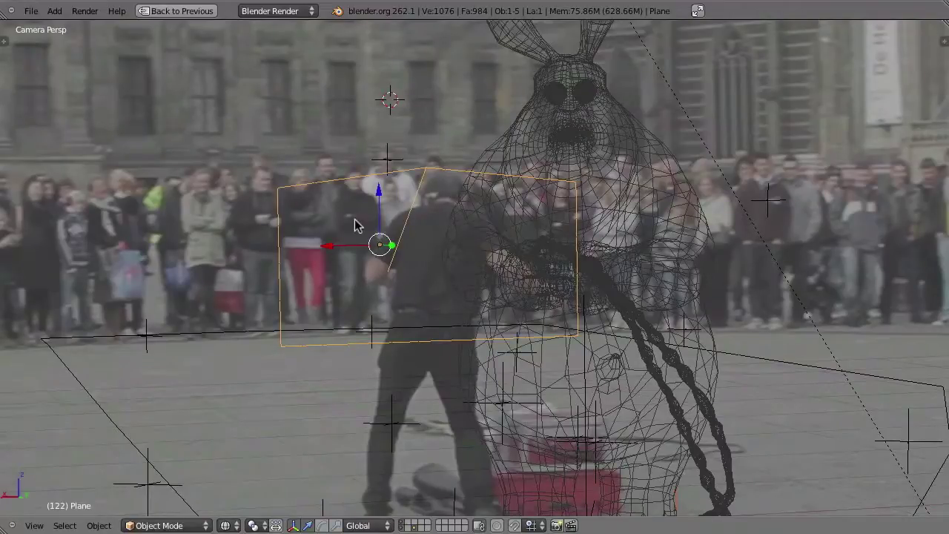
# - Scrub the timeline back and forth with Alt+scroll to check the crowd plane's tracking
pyautogui.keyDown('alt'); pyautogui.scroll(-3, 355, 226); pyautogui.keyUp('alt')
pyautogui.keyDown('alt'); pyautogui.scroll(-3, 354, 226); pyautogui.keyUp('alt')
pyautogui.keyDown('alt'); pyautogui.scroll(-4, 355, 226); pyautogui.keyUp('alt')
pyautogui.keyDown('alt'); pyautogui.scroll(-3, 354, 226); pyautogui.keyUp('alt')
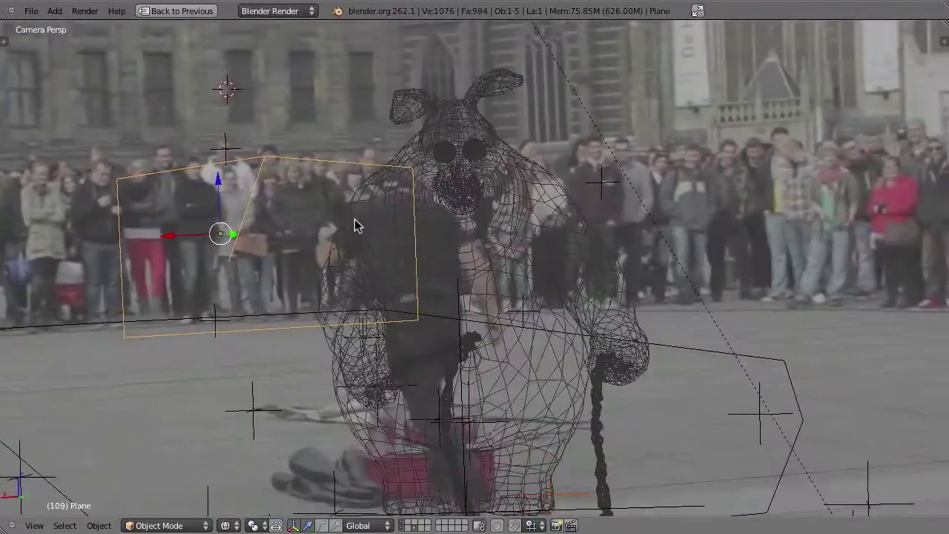
pyautogui.keyDown('alt'); pyautogui.scroll(3, 355, 226); pyautogui.keyUp('alt')
pyautogui.keyDown('alt'); pyautogui.scroll(5, 354, 226); pyautogui.keyUp('alt')
pyautogui.keyDown('alt'); pyautogui.scroll(6, 355, 226); pyautogui.keyUp('alt')
pyautogui.keyDown('alt'); pyautogui.scroll(6, 354, 226); pyautogui.keyUp('alt')
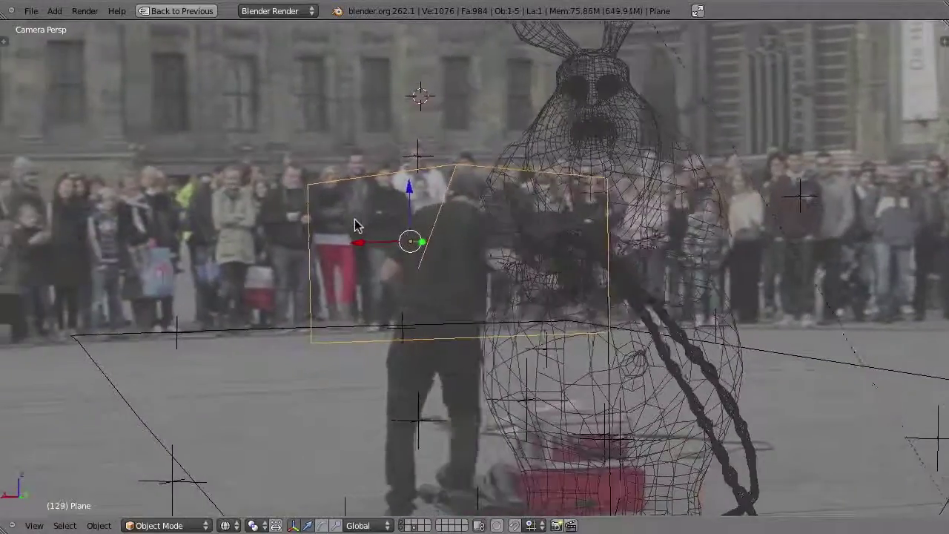
pyautogui.keyDown('alt'); pyautogui.scroll(4, 354, 221); pyautogui.keyUp('alt')
pyautogui.keyDown('alt'); pyautogui.scroll(4, 355, 221); pyautogui.keyUp('alt')
pyautogui.keyDown('alt'); pyautogui.scroll(4, 354, 221); pyautogui.keyUp('alt')
pyautogui.keyDown('alt'); pyautogui.scroll(4, 355, 221); pyautogui.keyUp('alt')
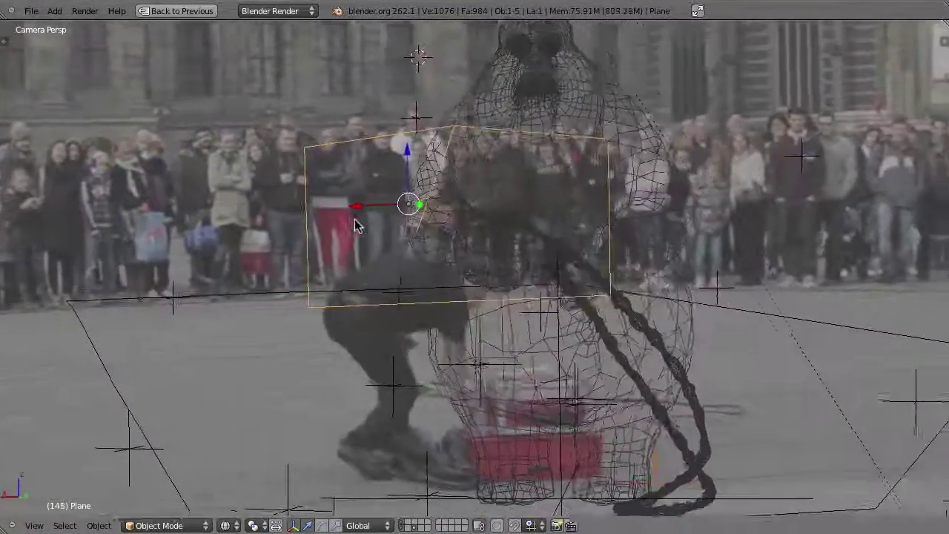
pyautogui.keyDown('alt'); pyautogui.scroll(1, 354, 221); pyautogui.keyUp('alt')
pyautogui.keyDown('alt'); pyautogui.scroll(1, 354, 220); pyautogui.keyUp('alt')
pyautogui.keyDown('alt'); pyautogui.scroll(2, 355, 220); pyautogui.keyUp('alt')
pyautogui.keyDown('alt'); pyautogui.scroll(1, 354, 221); pyautogui.keyUp('alt')
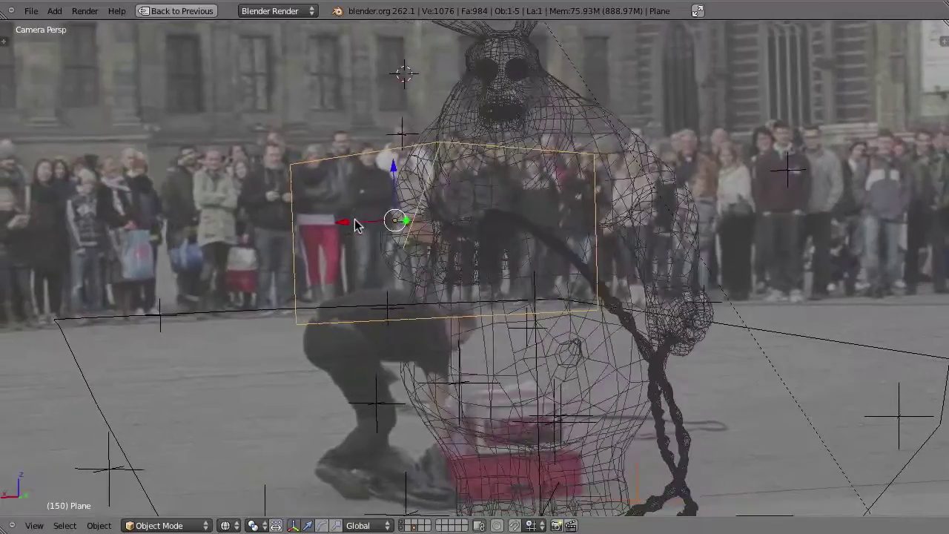
pyautogui.keyDown('alt'); pyautogui.scroll(-5, 355, 226); pyautogui.keyUp('alt')
pyautogui.keyDown('alt'); pyautogui.scroll(-5, 354, 226); pyautogui.keyUp('alt')
pyautogui.keyDown('alt'); pyautogui.scroll(-4, 354, 226); pyautogui.keyUp('alt')
pyautogui.keyDown('alt'); pyautogui.scroll(-4, 355, 226); pyautogui.keyUp('alt')
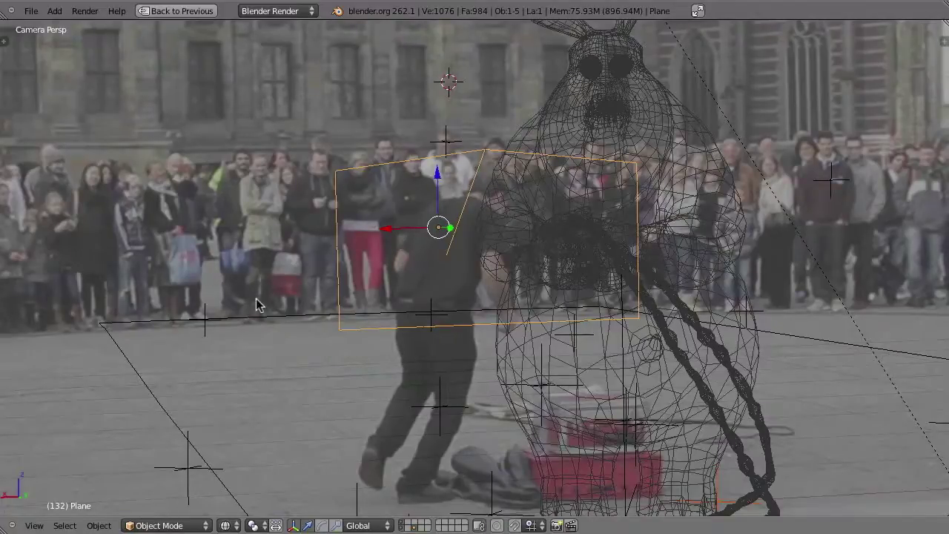
pyautogui.keyDown('alt'); pyautogui.scroll(-1, 256, 305); pyautogui.keyUp('alt')
pyautogui.keyDown('alt'); pyautogui.scroll(-2, 256, 305); pyautogui.keyUp('alt')
pyautogui.keyDown('alt'); pyautogui.scroll(-3, 256, 306); pyautogui.keyUp('alt')
pyautogui.keyDown('alt'); pyautogui.scroll(-3, 256, 305); pyautogui.keyUp('alt')
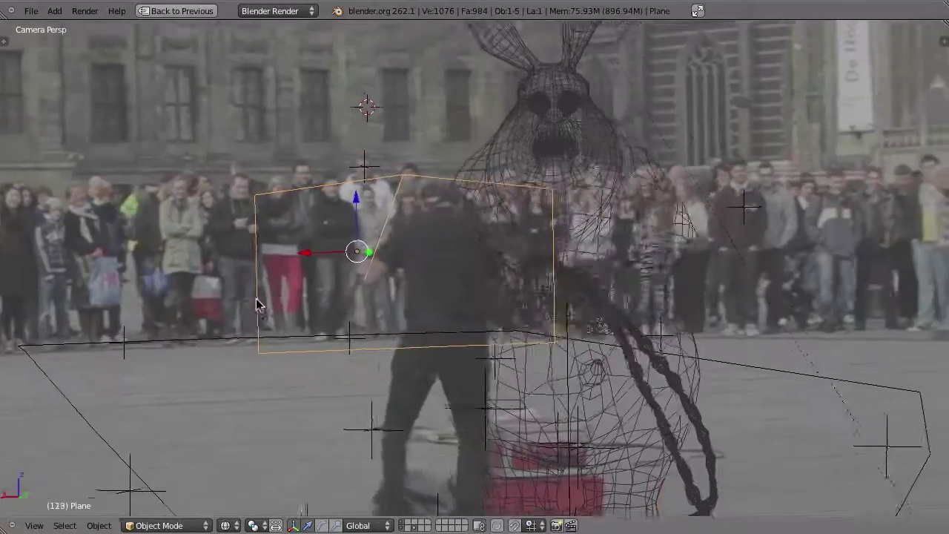
pyautogui.keyDown('alt'); pyautogui.scroll(-4, 256, 304); pyautogui.keyUp('alt')
pyautogui.keyDown('alt'); pyautogui.scroll(-4, 255, 304); pyautogui.keyUp('alt')
pyautogui.keyDown('alt'); pyautogui.scroll(-4, 255, 303); pyautogui.keyUp('alt')
pyautogui.keyDown('alt'); pyautogui.scroll(-4, 255, 304); pyautogui.keyUp('alt')
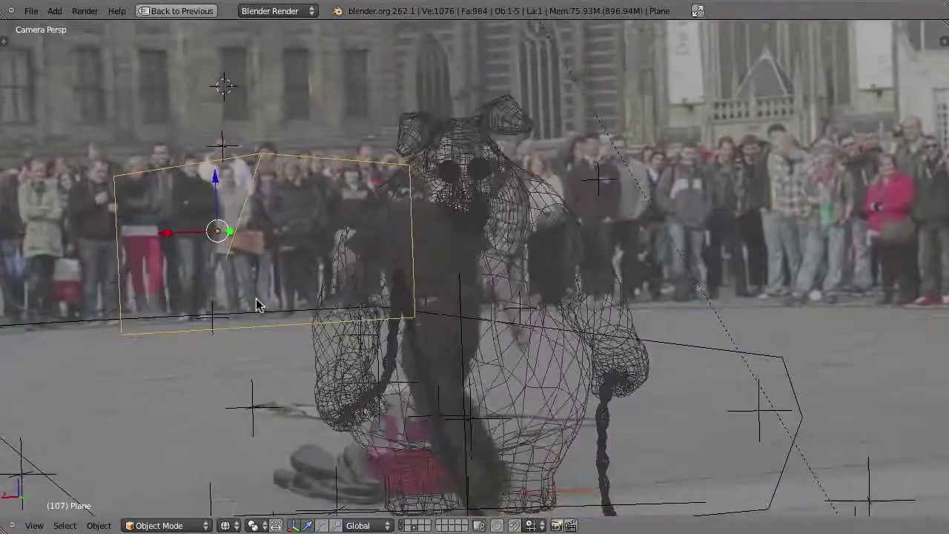
pyautogui.keyDown('alt'); pyautogui.scroll(5, 256, 305); pyautogui.keyUp('alt')
pyautogui.keyDown('alt'); pyautogui.scroll(5, 256, 305); pyautogui.keyUp('alt')
pyautogui.keyDown('alt'); pyautogui.scroll(5, 256, 306); pyautogui.keyUp('alt')
pyautogui.keyDown('alt'); pyautogui.scroll(6, 256, 305); pyautogui.keyUp('alt')
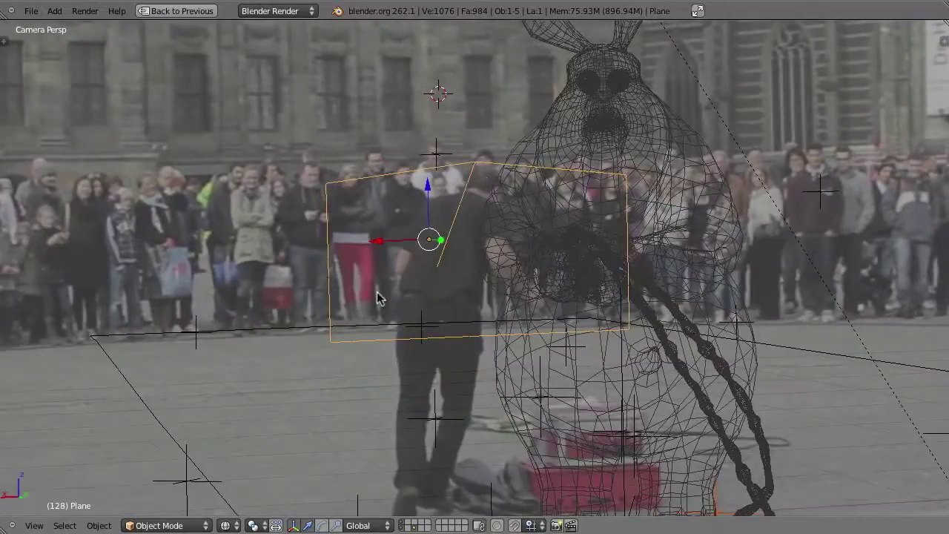
# - Play the footage, orbit around the scene outside camera view, then return to camera view at frame 150
pyautogui.hotkey('alt', 'a')
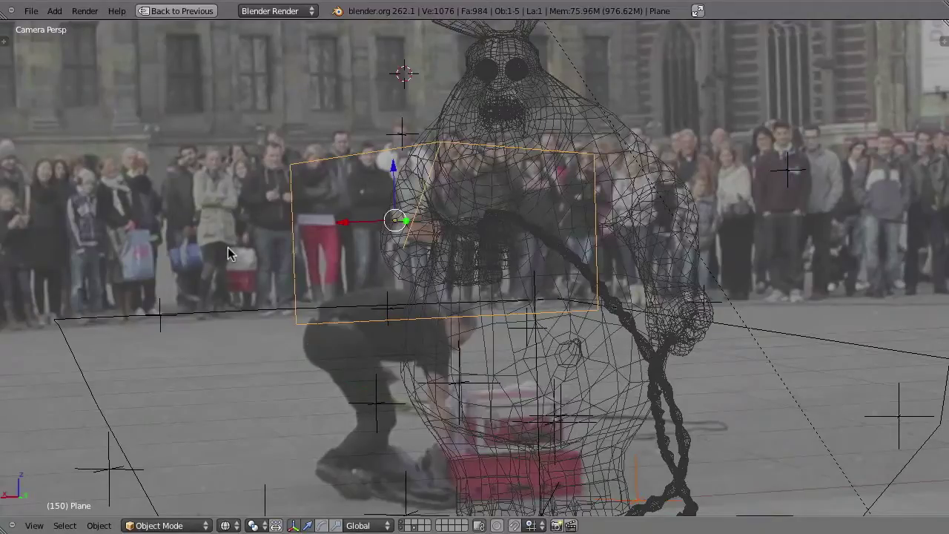
pyautogui.press('KP_0')
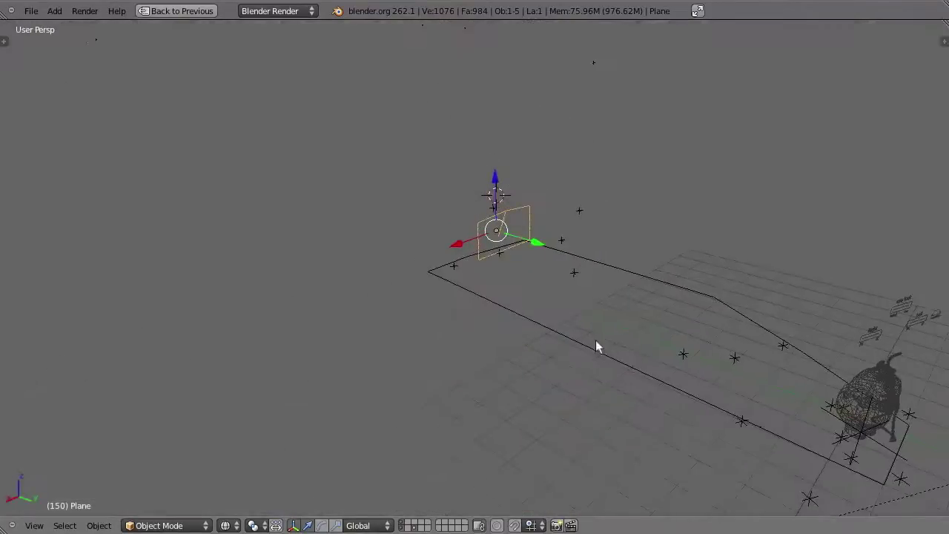
pyautogui.moveTo(595, 347); pyautogui.dragTo(628, 310, button='middle')
pyautogui.moveTo(670, 225)
pyautogui.mouseDown(button='middle')
pyautogui.moveTo(478, 306)
pyautogui.moveTo(635, 252)
pyautogui.moveTo(635, 222)
pyautogui.moveTo(592, 248)
pyautogui.mouseUp(button='middle')
pyautogui.press('KP_0')
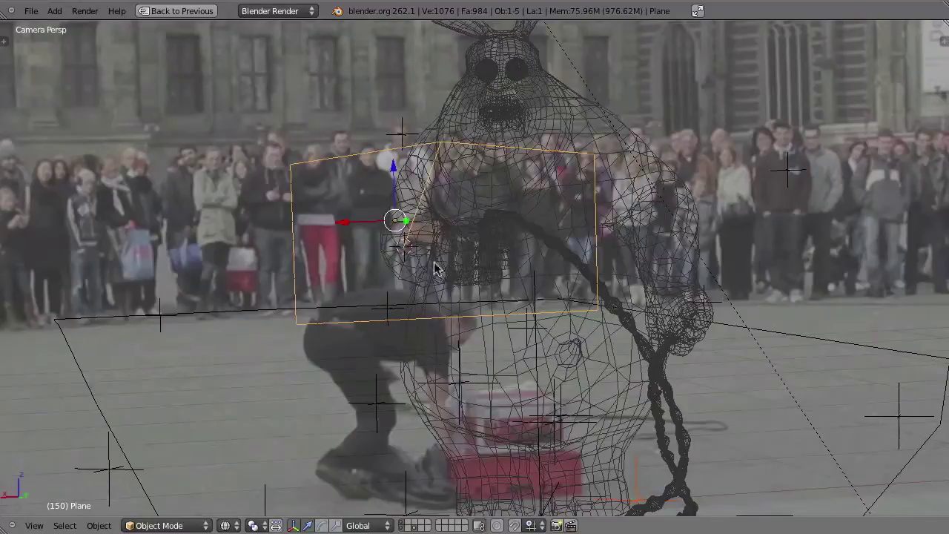
# - Add a Bezier circle at the 3D cursor and trackball-rotate it to face the camera
pyautogui.hotkey('shift', 'a')
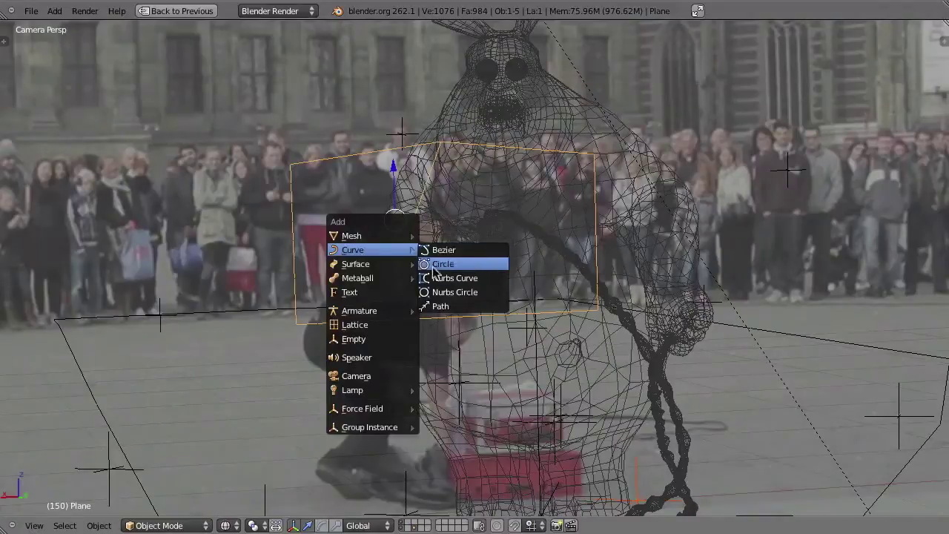
pyautogui.click(457, 268)
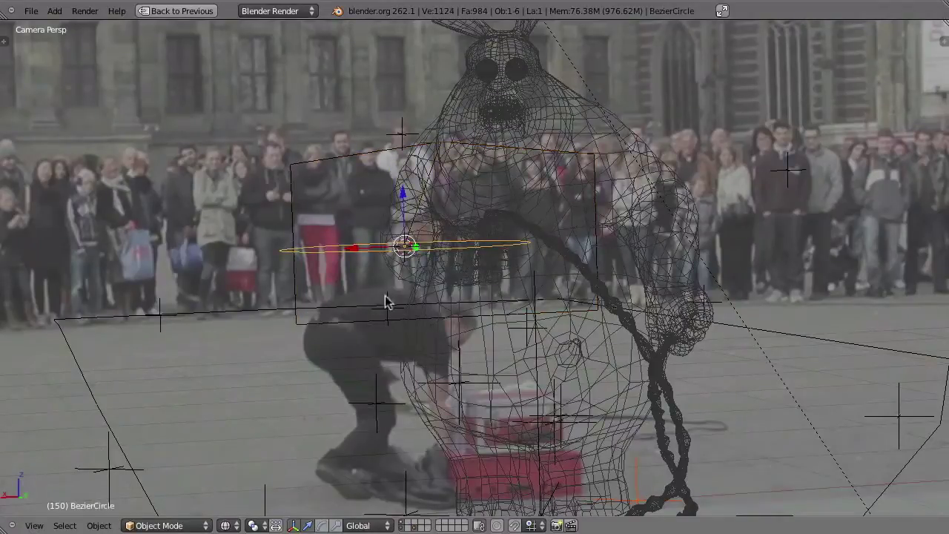
pyautogui.press('r')
pyautogui.press('r')
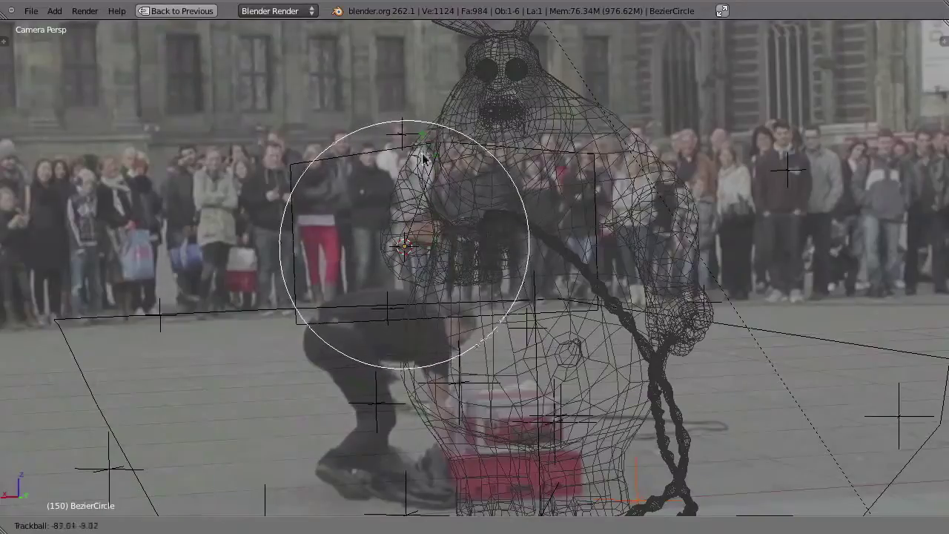
pyautogui.click(420, 141)
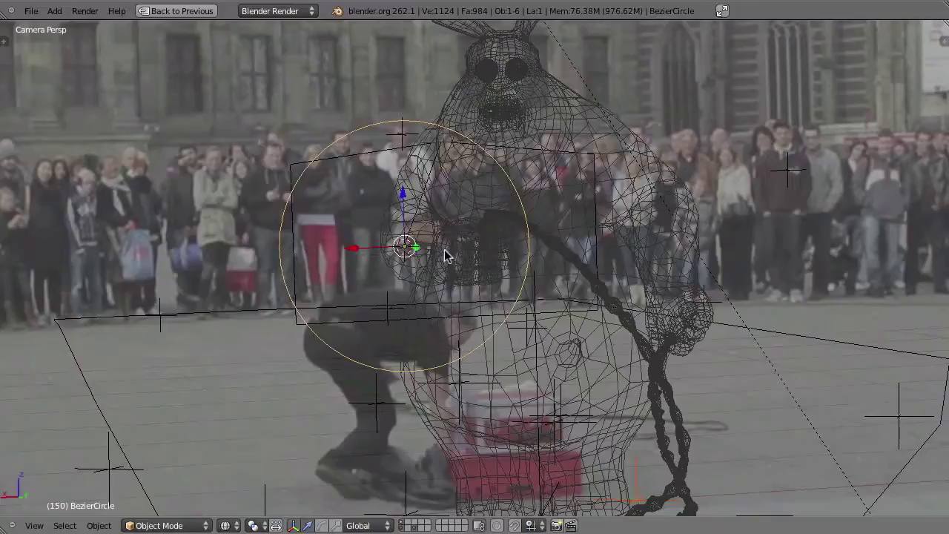
# - Switch to solid shading, keep the circle's size, and restore the full Compositing layout
pyautogui.press('z')
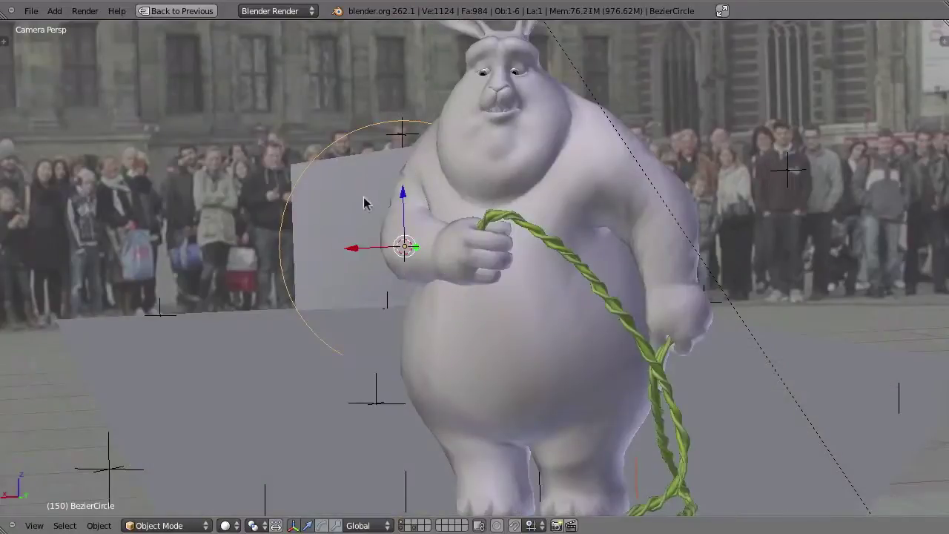
pyautogui.press('s')
pyautogui.press('Escape')
pyautogui.hotkey('ctrl', 'Up')
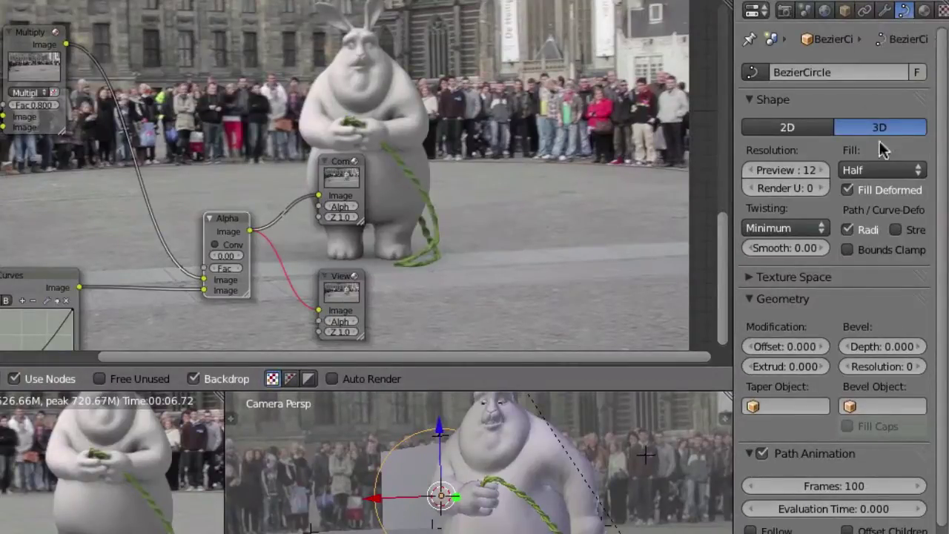
# - Set the BezierCircle curve shape to 2D so it fills as a disc, then check it from the camera
pyautogui.click(802, 132)
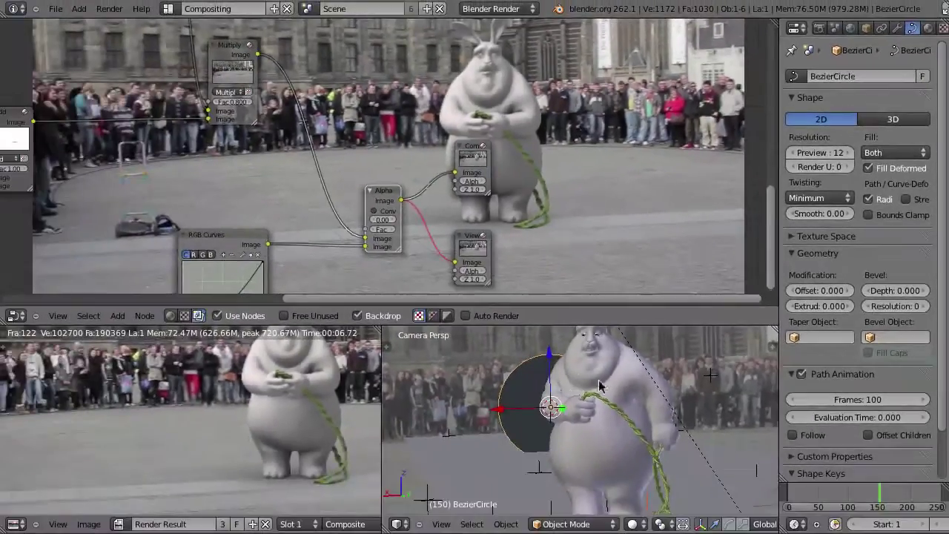
pyautogui.moveTo(525, 419)
pyautogui.mouseDown(button='middle')
pyautogui.moveTo(608, 417)
pyautogui.moveTo(663, 434)
pyautogui.moveTo(585, 413)
pyautogui.moveTo(682, 470)
pyautogui.moveTo(669, 440)
pyautogui.moveTo(558, 424)
pyautogui.moveTo(578, 312)
pyautogui.mouseUp(button='middle')
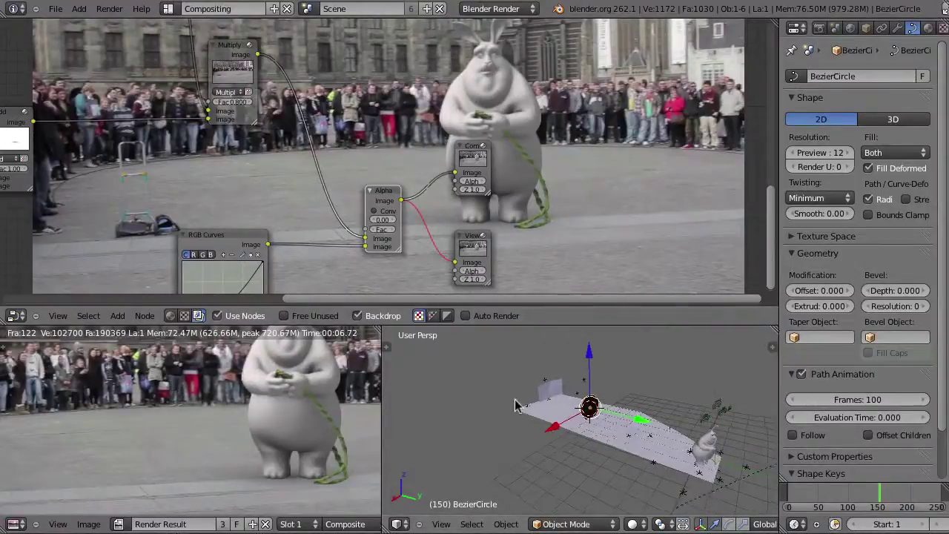
pyautogui.press('KP_0')
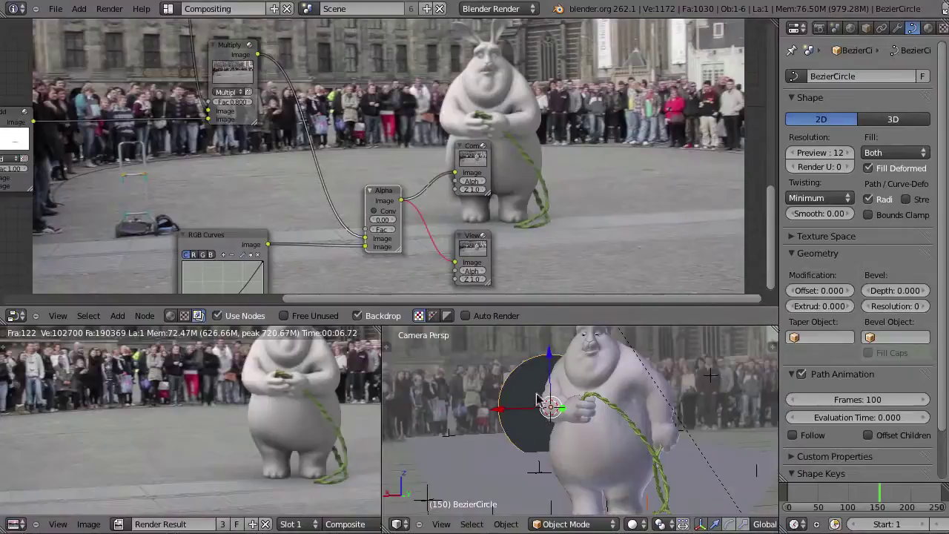
pyautogui.press('Tab')
pyautogui.press('Tab')
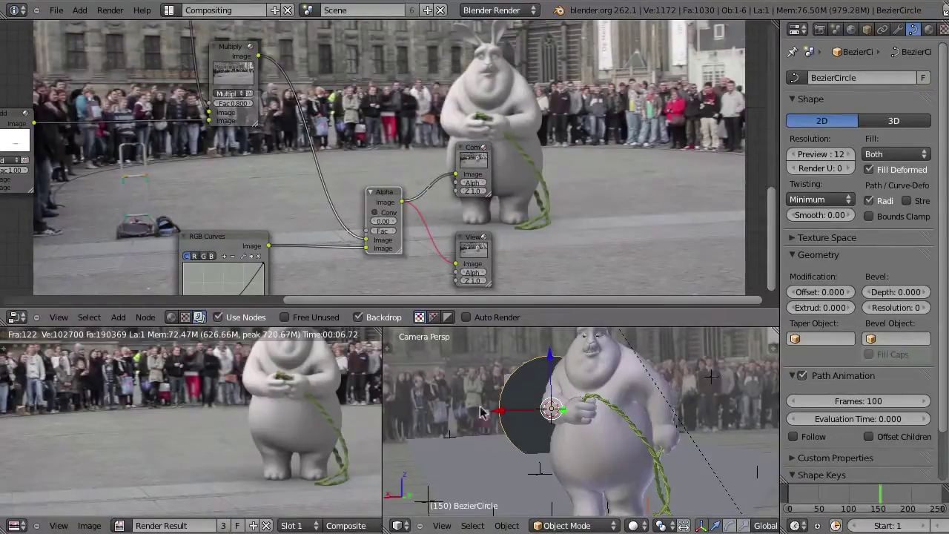
# - Find the RotoBezier add-on in User Preferences, then maximize the 3D View in camera view
pyautogui.click(56, 10)
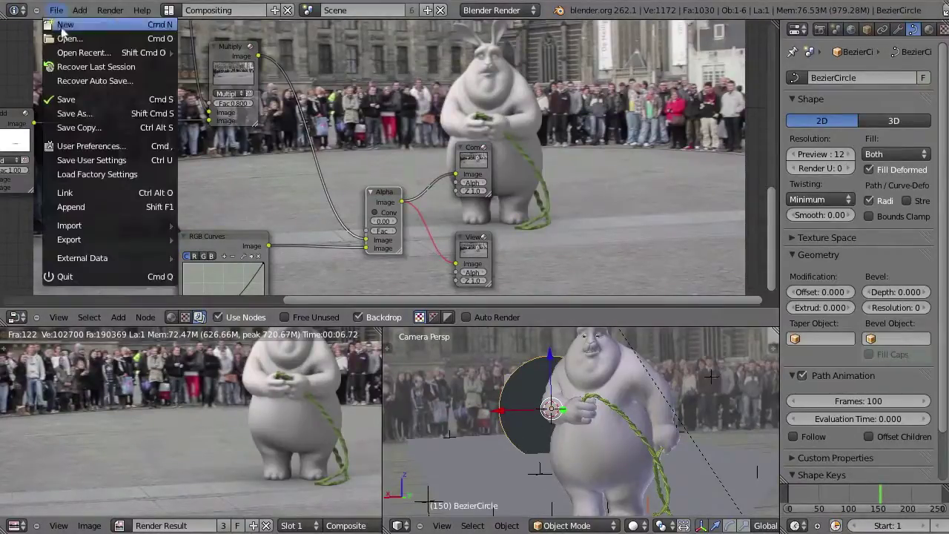
pyautogui.click(72, 146)
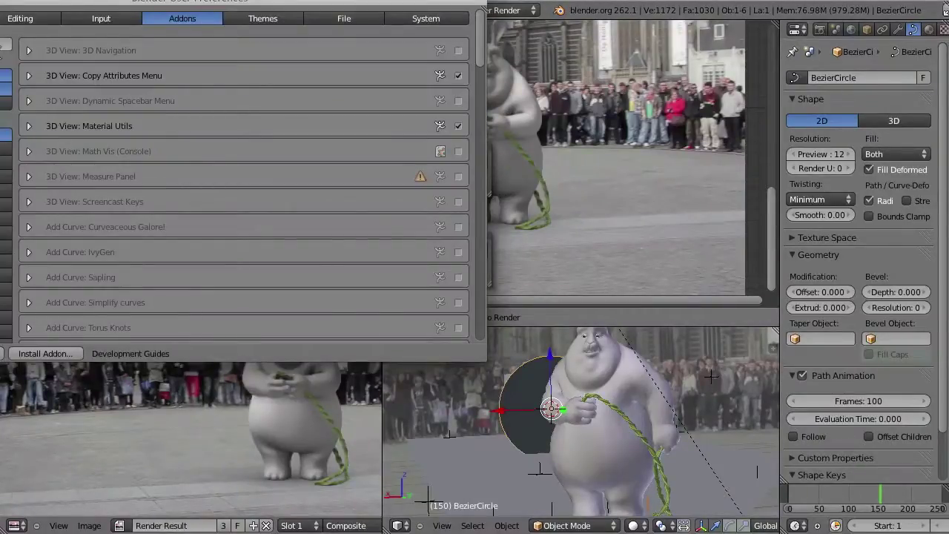
pyautogui.press('Return')
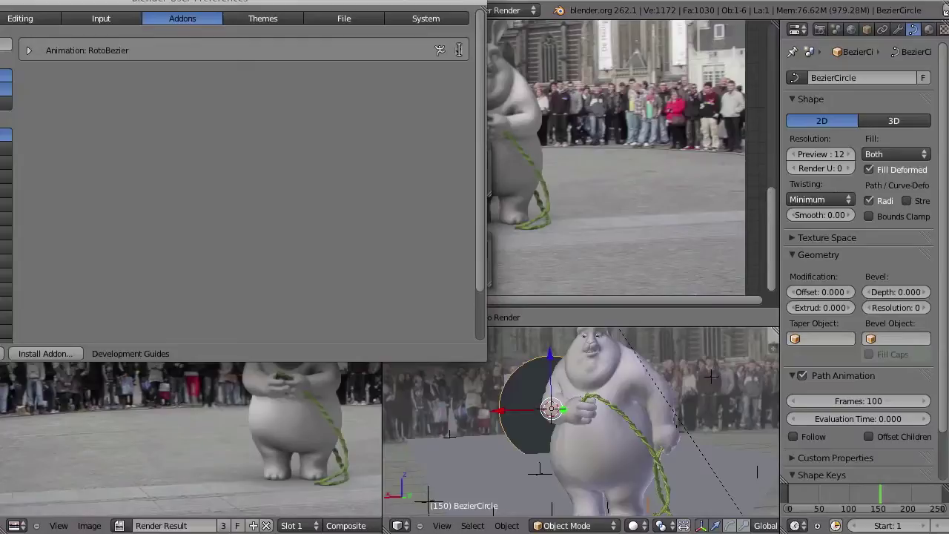
pyautogui.click(542, 91)
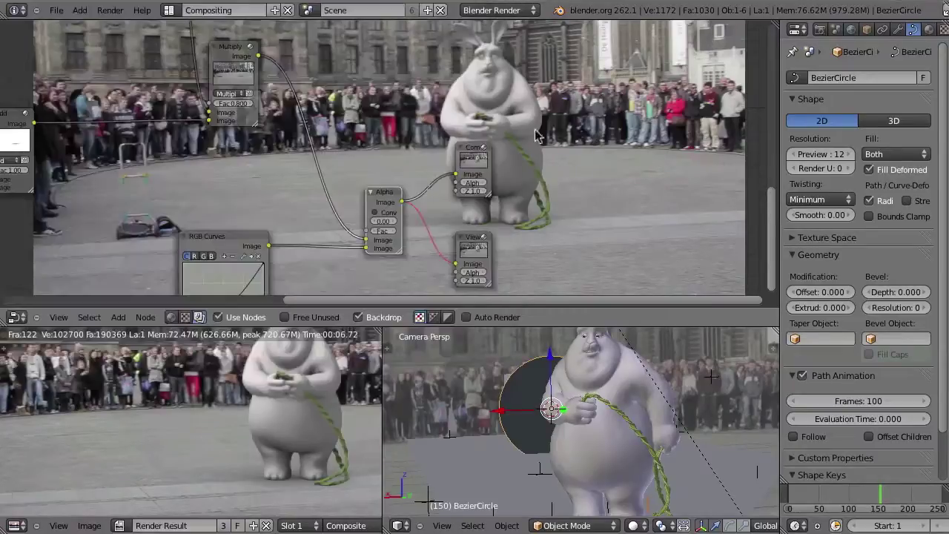
pyautogui.hotkey('ctrl', 'Up')
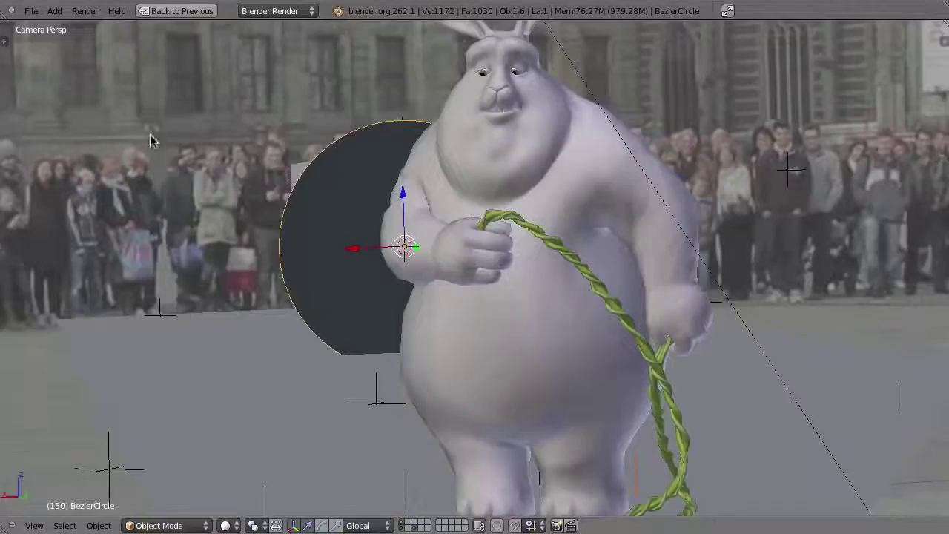
# - Show the tools panel, switch to wireframe, jump to frame 1, and enter Edit Mode on the circle
pyautogui.click(5, 41)
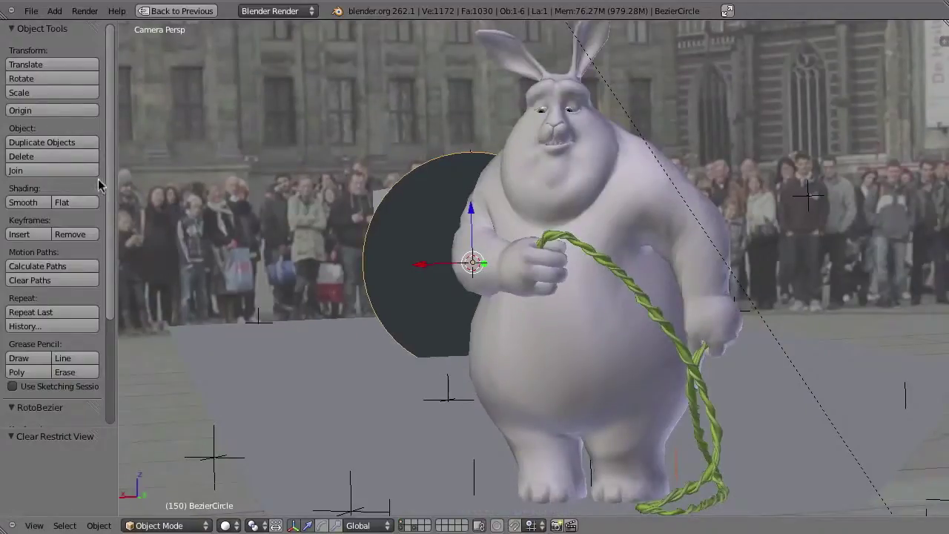
pyautogui.scroll(-1, 115, 198)
pyautogui.scroll(-5, 115, 198)
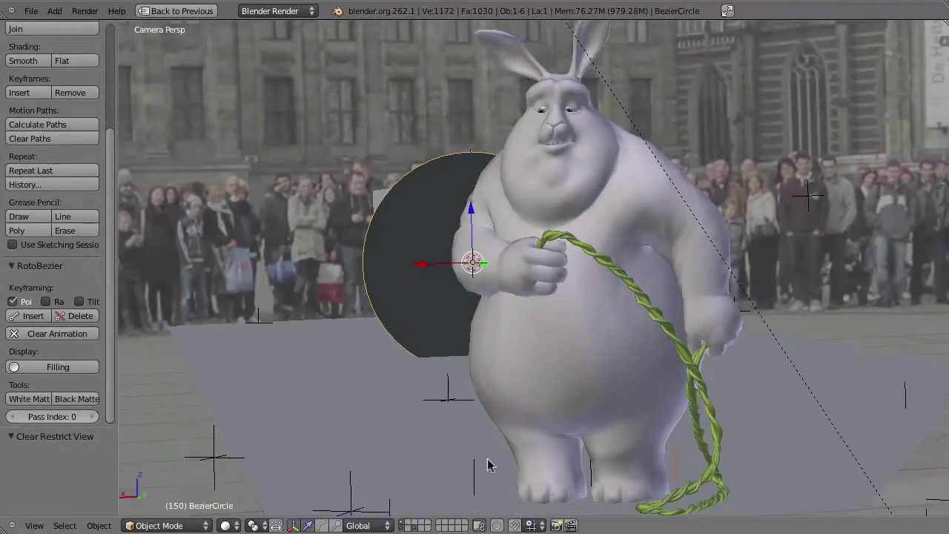
pyautogui.press('z')
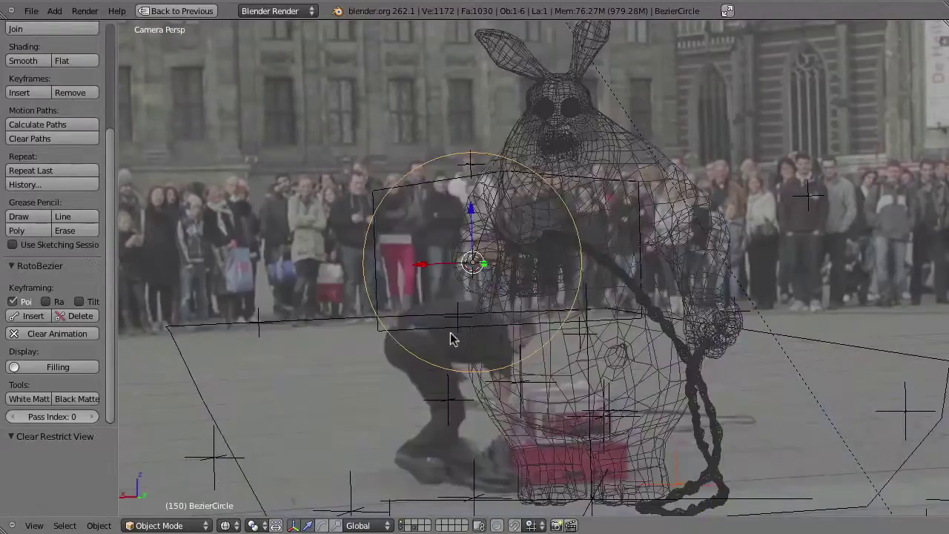
pyautogui.hotkey('shift', 'Left')
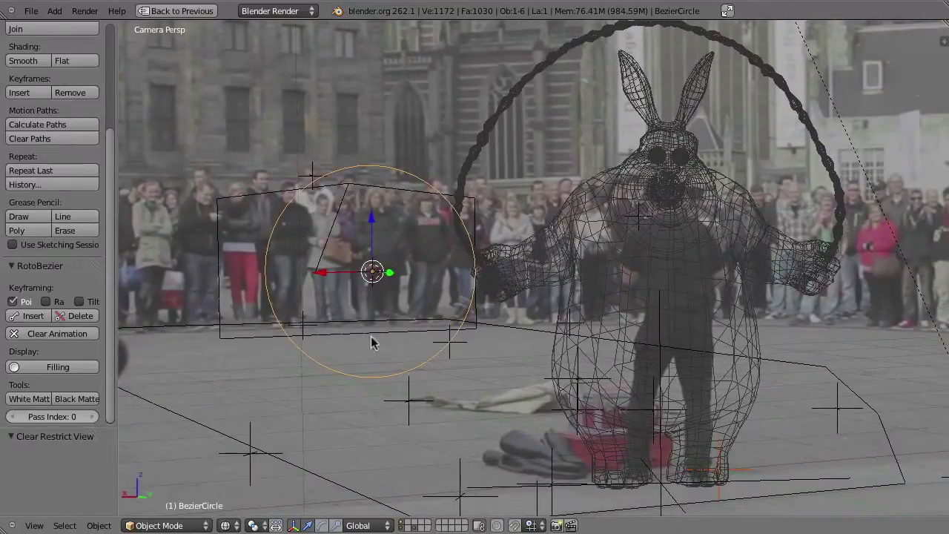
pyautogui.press('Tab')
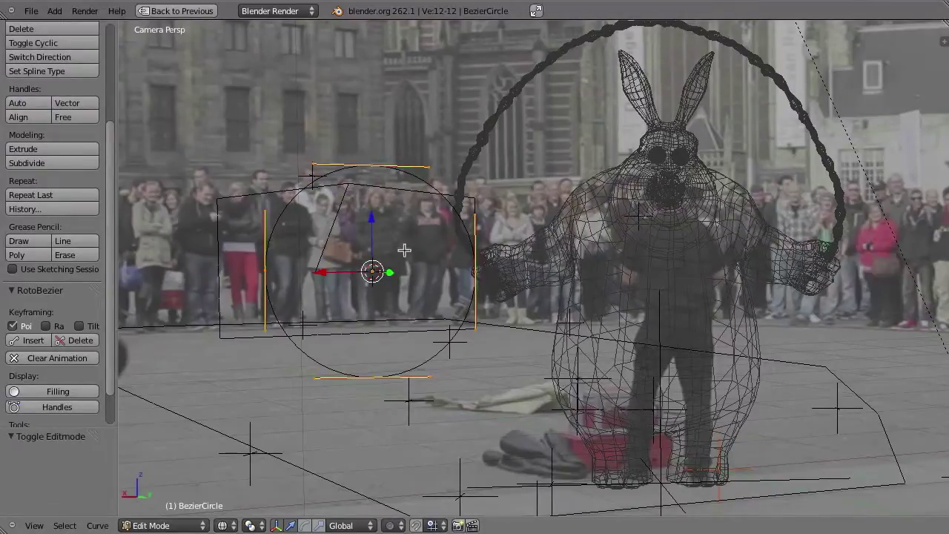
# - Move the circle over the rabbit's torso and insert a RotoBezier keyframe at frame 1
pyautogui.press('g')
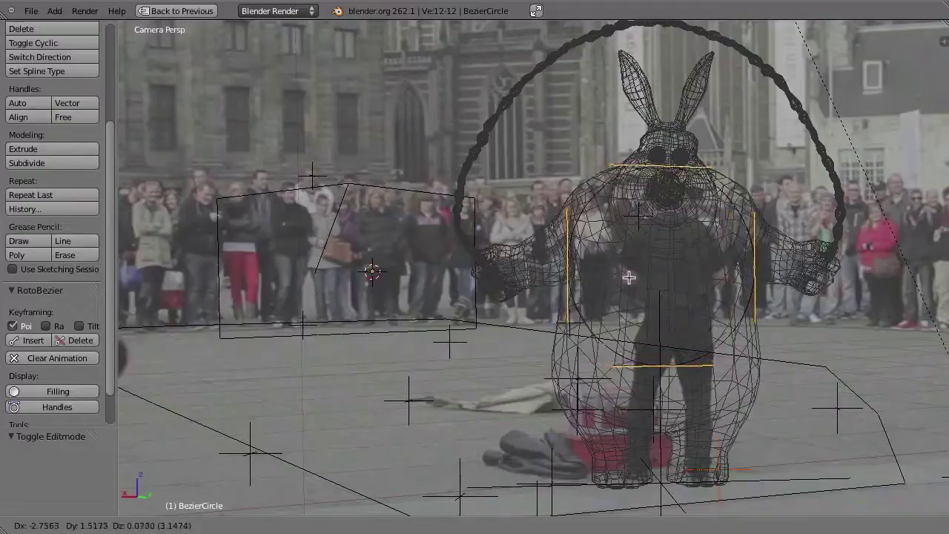
pyautogui.click(629, 278)
pyautogui.press('g')
pyautogui.press('Escape')
pyautogui.press('g')
pyautogui.click(706, 321)
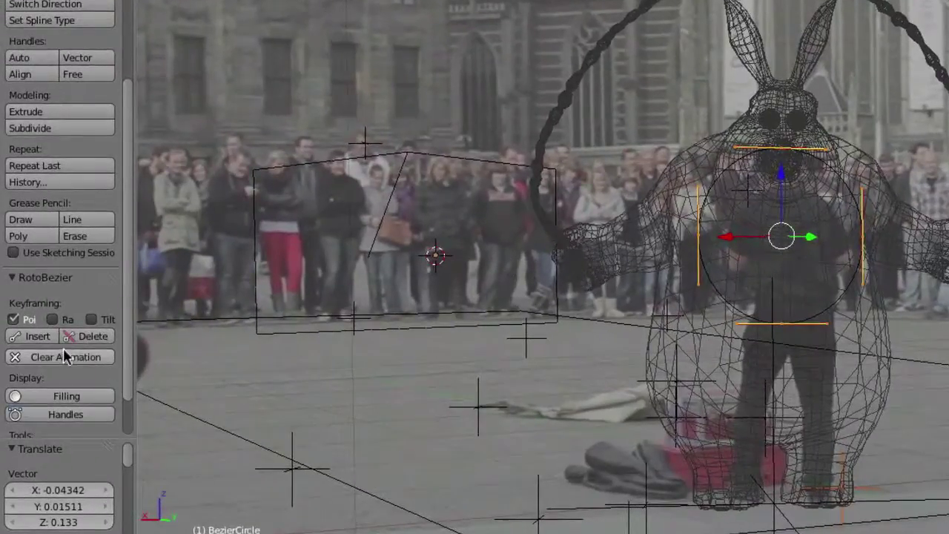
pyautogui.click(33, 335)
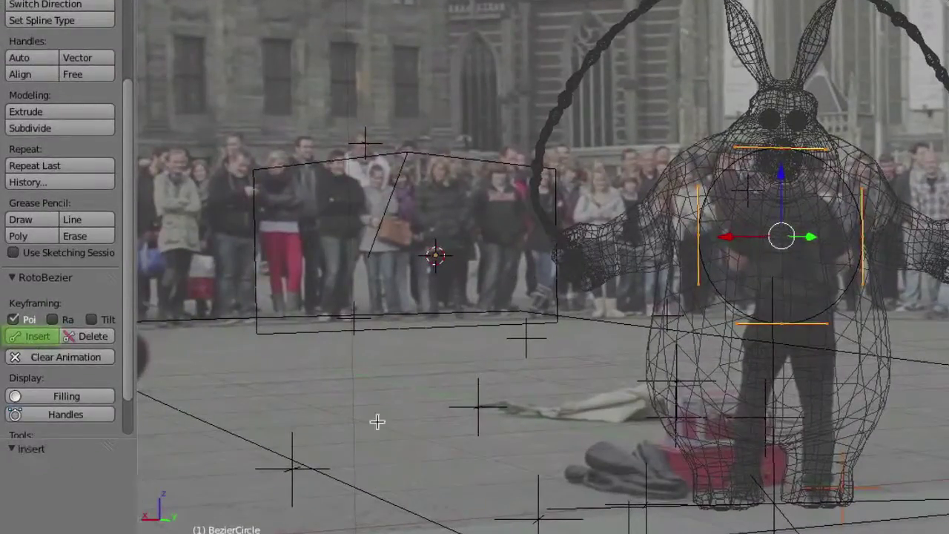
# - Advance the footage several frames, reposition the circle on the rabbit, and keyframe it
pyautogui.press('Up')
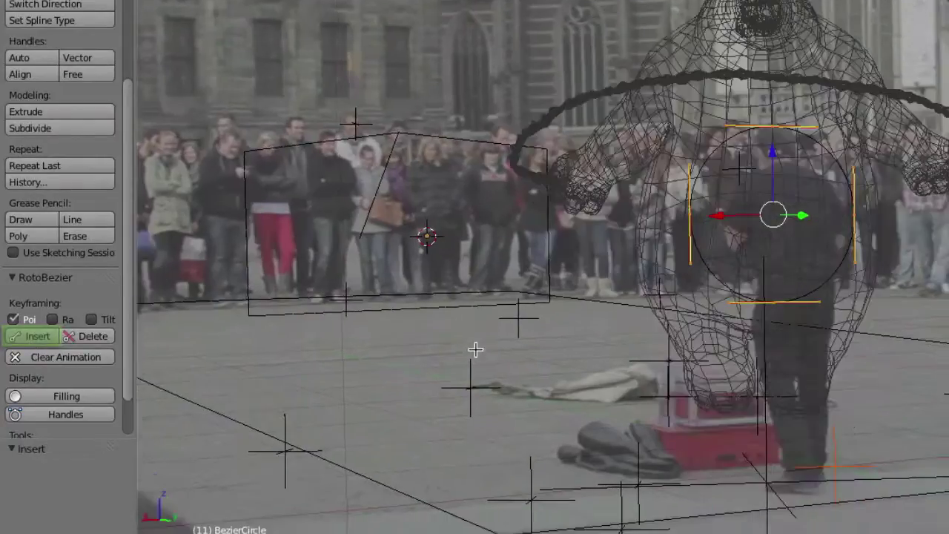
pyautogui.press('Up')
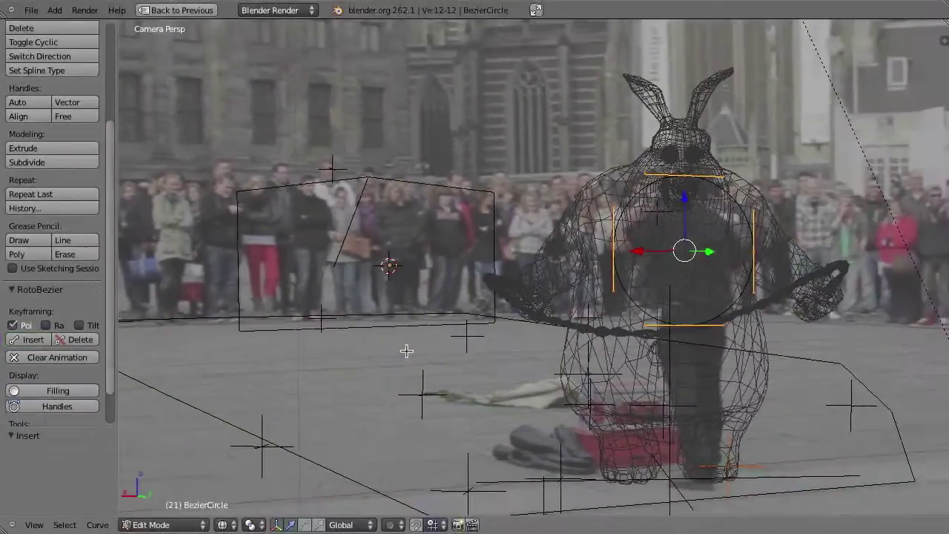
pyautogui.press('Up')
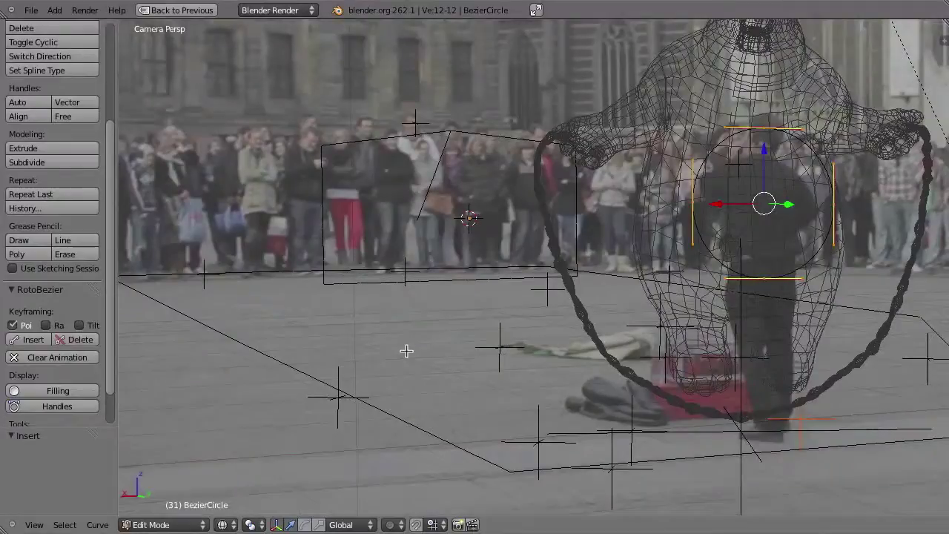
pyautogui.press('Up')
pyautogui.press('Up')
pyautogui.press('Up')
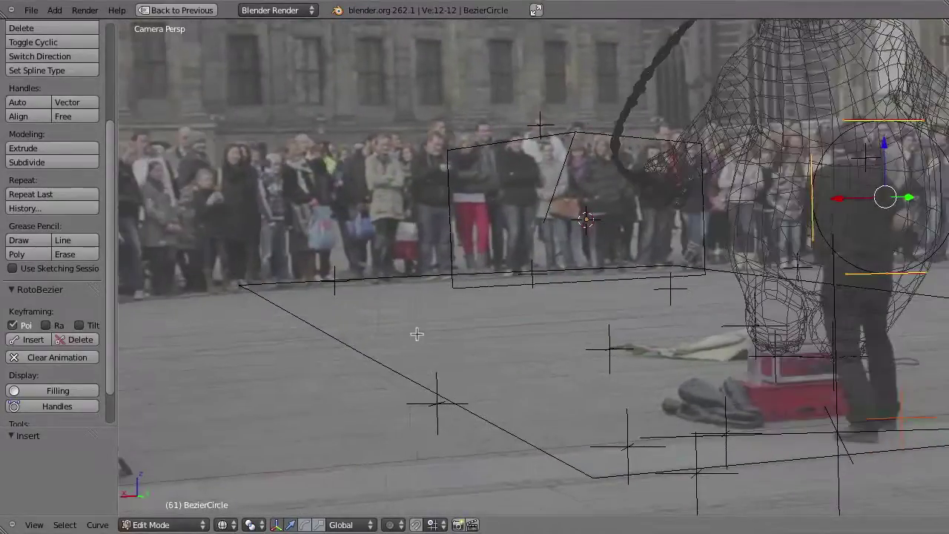
pyautogui.press('g')
pyautogui.click(696, 238)
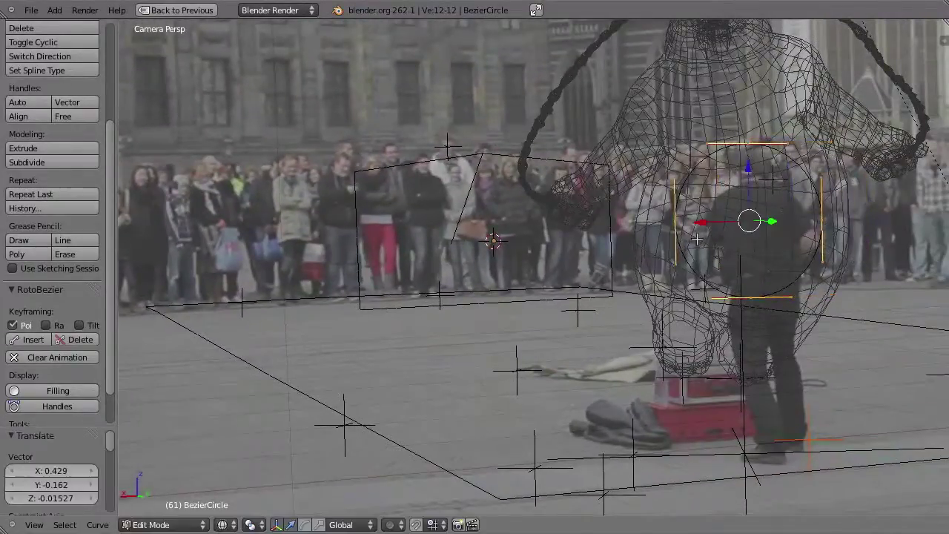
pyautogui.click(30, 339)
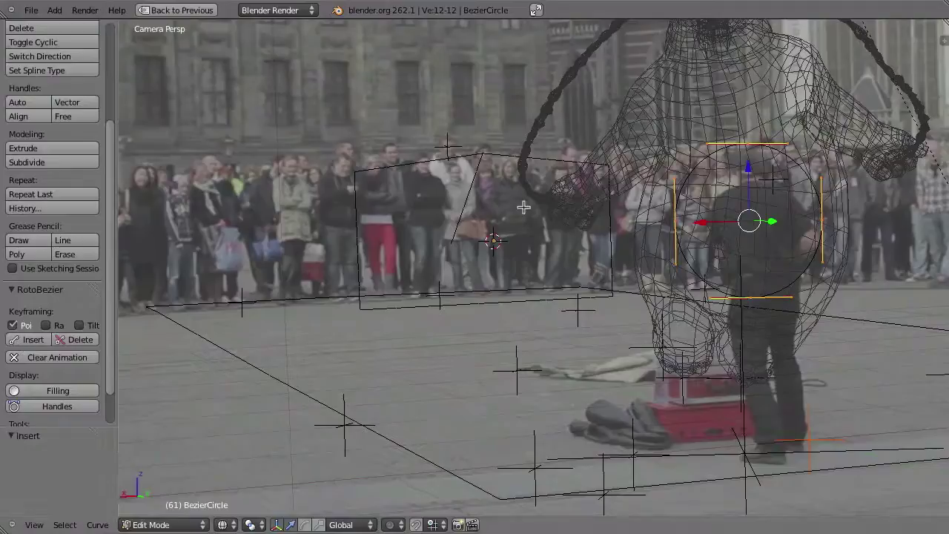
# - Play forward to a later frame, move the circle to follow the rabbit, keyframe it, then step to frames 103 and 110
pyautogui.press('Left')
pyautogui.press('Left')
pyautogui.press('Left')
pyautogui.press('Left')
pyautogui.press('Left')
pyautogui.press('Left')
pyautogui.press('Left')
pyautogui.press('Left')
pyautogui.press('Left')
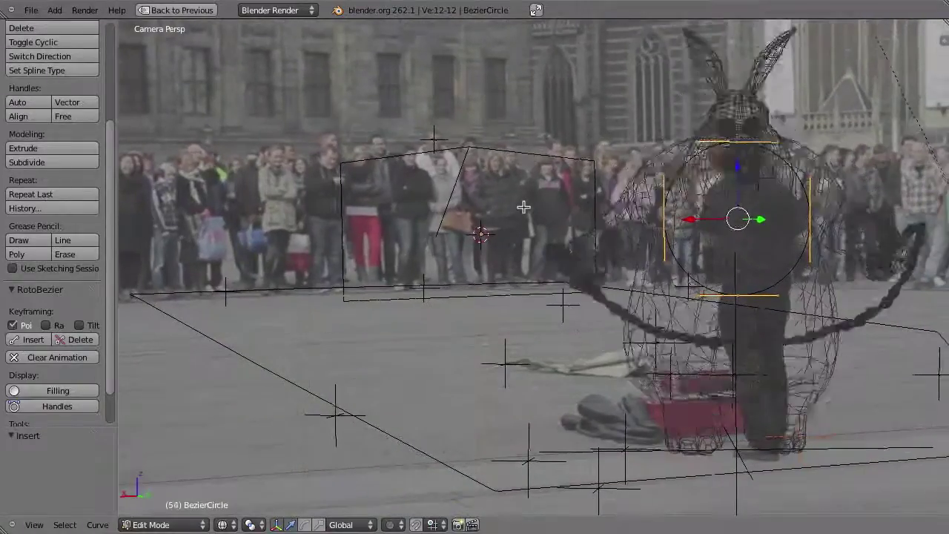
pyautogui.press('Left')
pyautogui.press('Left')
pyautogui.hotkey('alt', 'a')
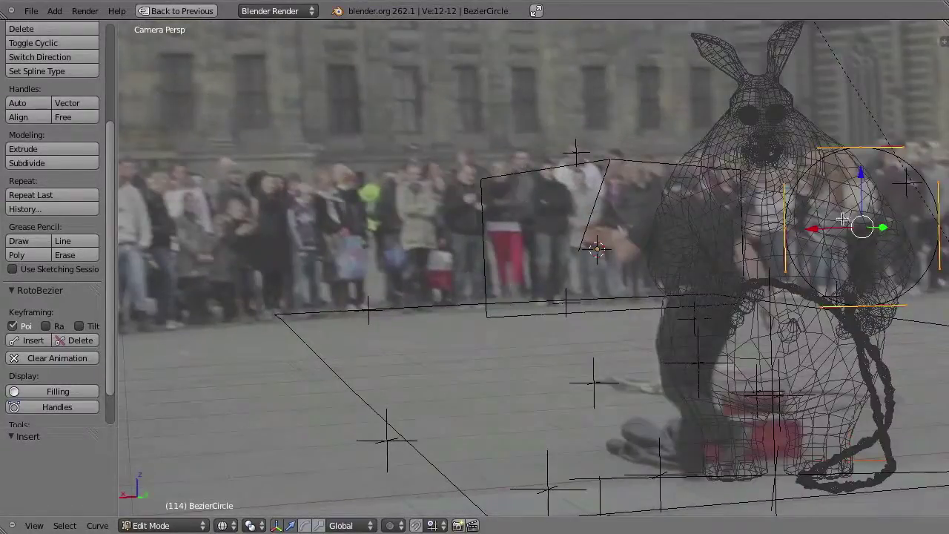
pyautogui.press('g')
pyautogui.click(771, 255)
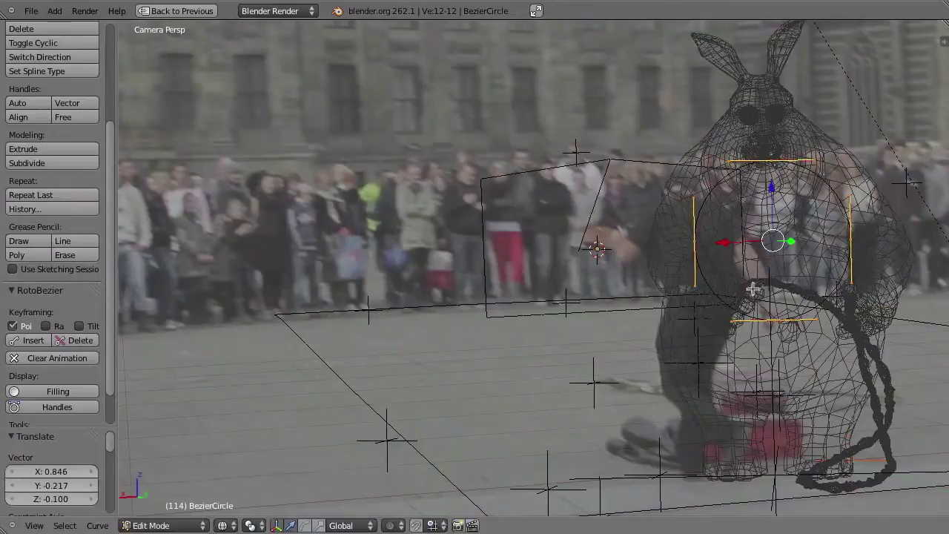
pyautogui.click(30, 340)
pyautogui.press('Left')
pyautogui.press('Left')
pyautogui.press('Left')
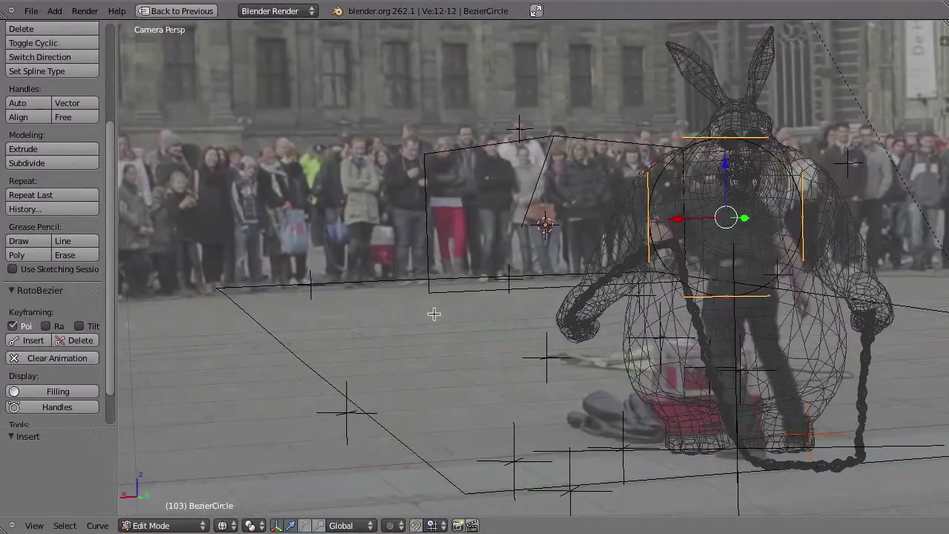
pyautogui.press('Right')
pyautogui.press('Right')
pyautogui.press('Right')
pyautogui.press('Right')
pyautogui.press('Right')
pyautogui.press('Right')
pyautogui.press('Right')
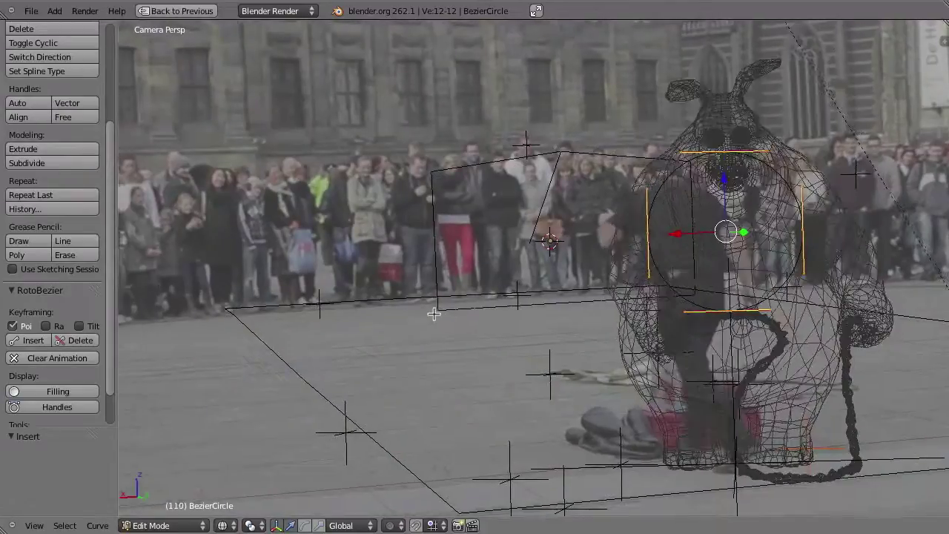
# - Move and reshape the Bezier circle onto the rabbit, then keyframe its shape at frame 110
pyautogui.press('g')
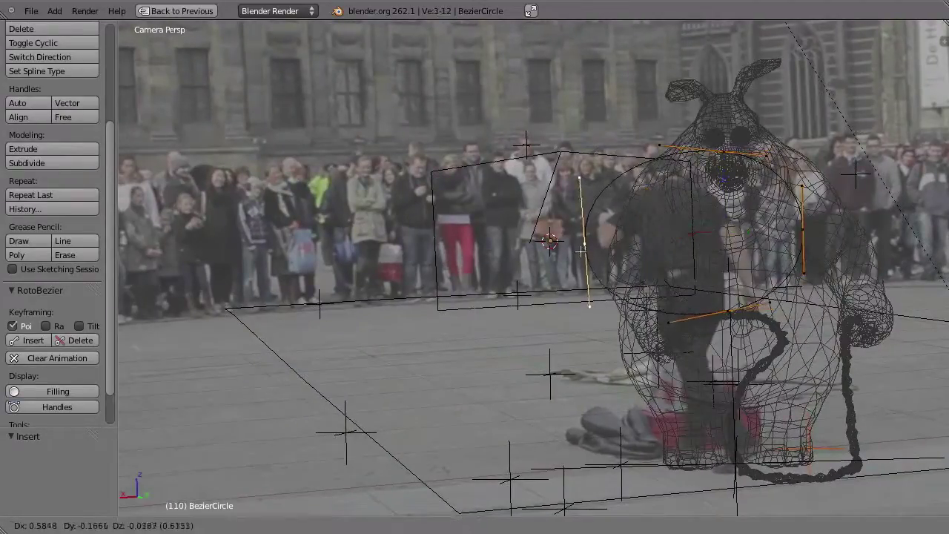
pyautogui.click(655, 178)
pyautogui.rightClick(658, 156)
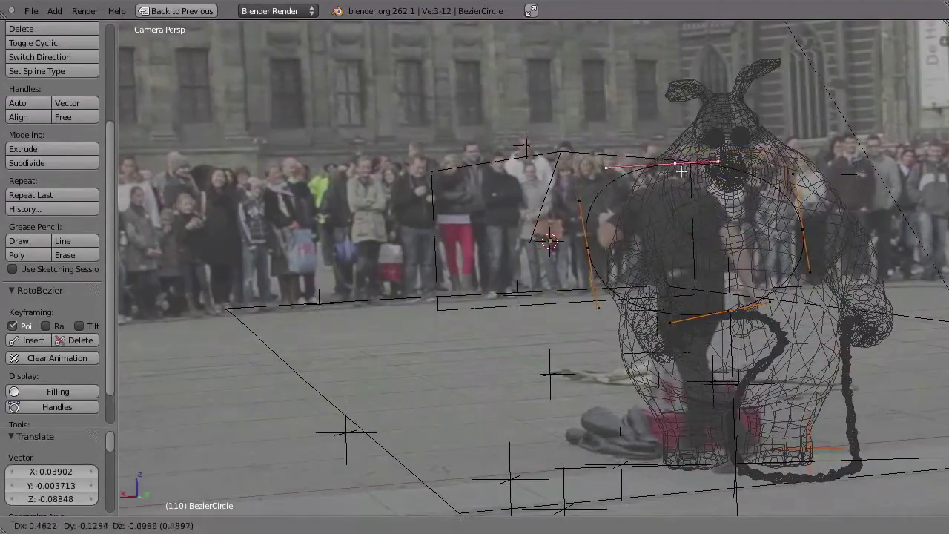
pyautogui.press('g')
pyautogui.click(588, 246)
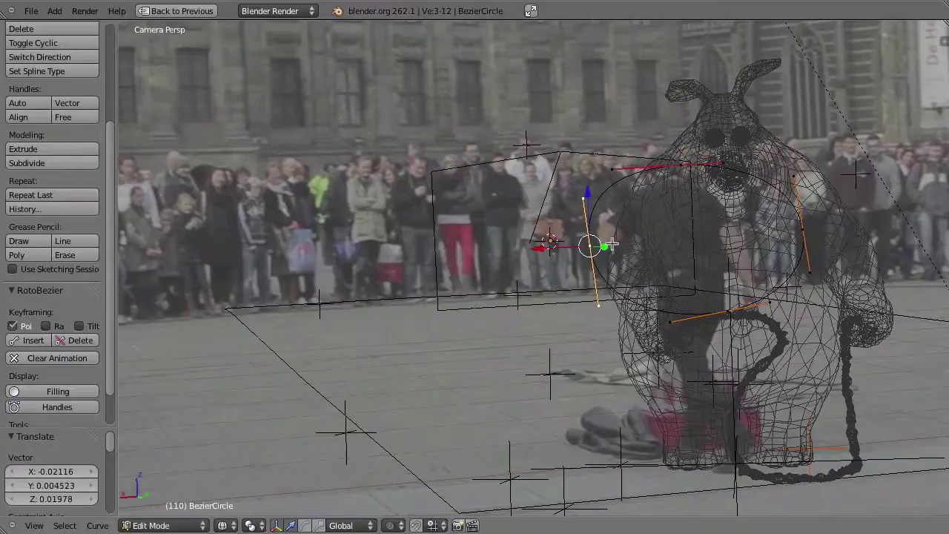
pyautogui.rightClick(680, 169)
pyautogui.press('g')
pyautogui.click(676, 152)
pyautogui.press('a')
pyautogui.press('a')
pyautogui.click(30, 340)
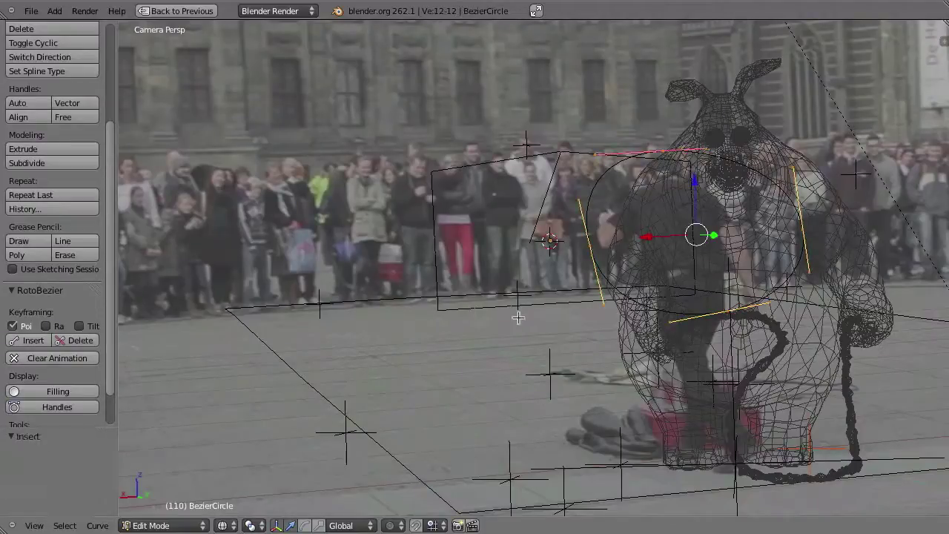
# - At frame 117, move the circle onto the rabbit's torso, adjust its lower points, and keyframe
pyautogui.press('Right')
pyautogui.press('Right')
pyautogui.press('Right')
pyautogui.press('Right')
pyautogui.press('Right')
pyautogui.press('Right')
pyautogui.press('Right')
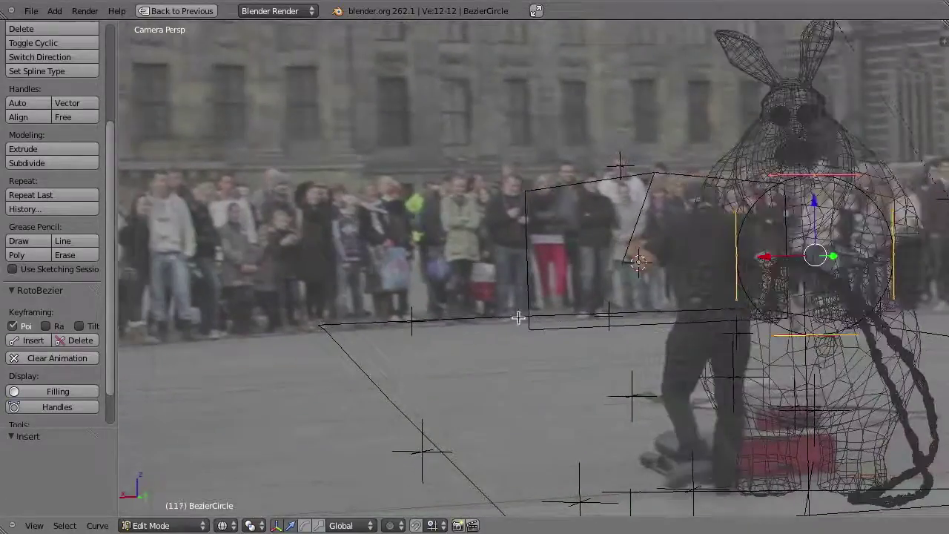
pyautogui.press('g')
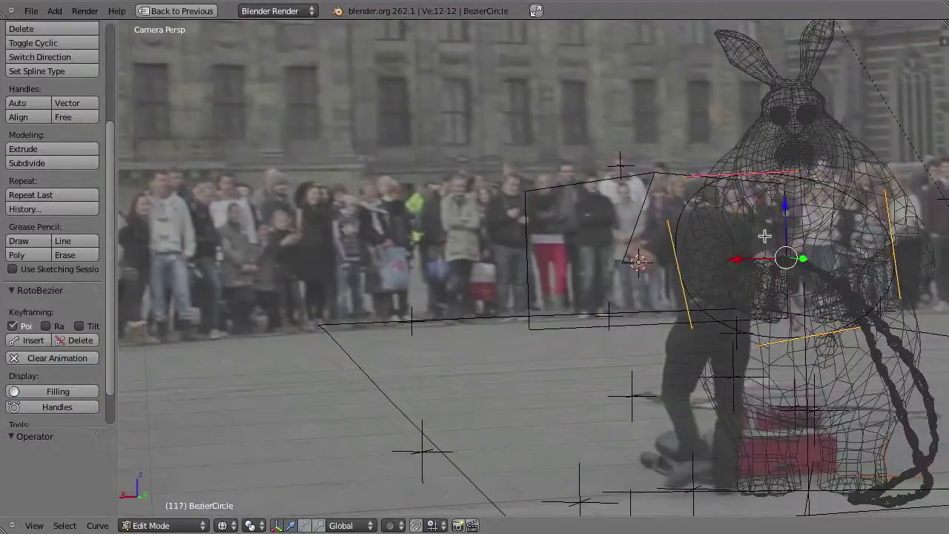
pyautogui.moveTo(779, 256); pyautogui.dragTo(712, 262)
pyautogui.rightClick(689, 177)
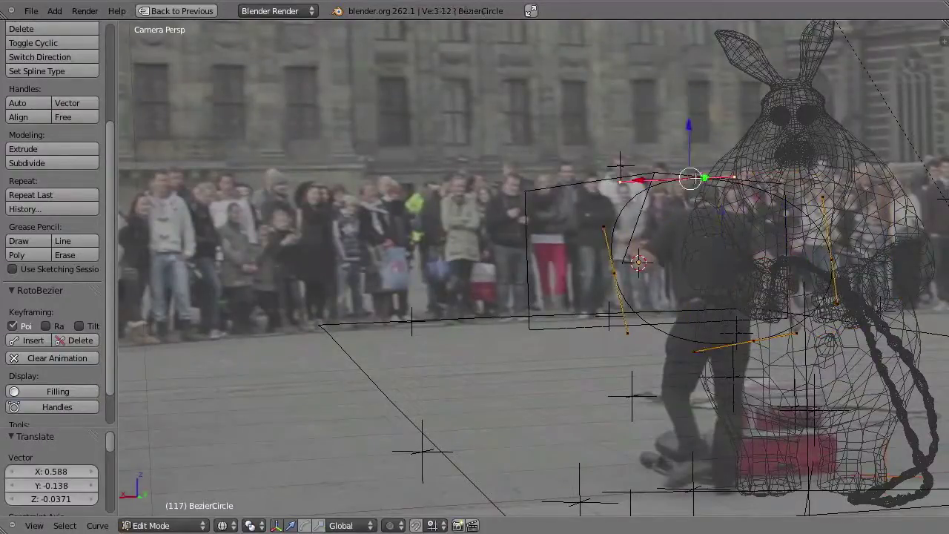
pyautogui.keyDown('shift'); pyautogui.rightClick(613, 278); pyautogui.keyUp('shift')
pyautogui.press('g')
pyautogui.click(615, 287)
pyautogui.rightClick(614, 327)
pyautogui.press('g')
pyautogui.click(683, 319)
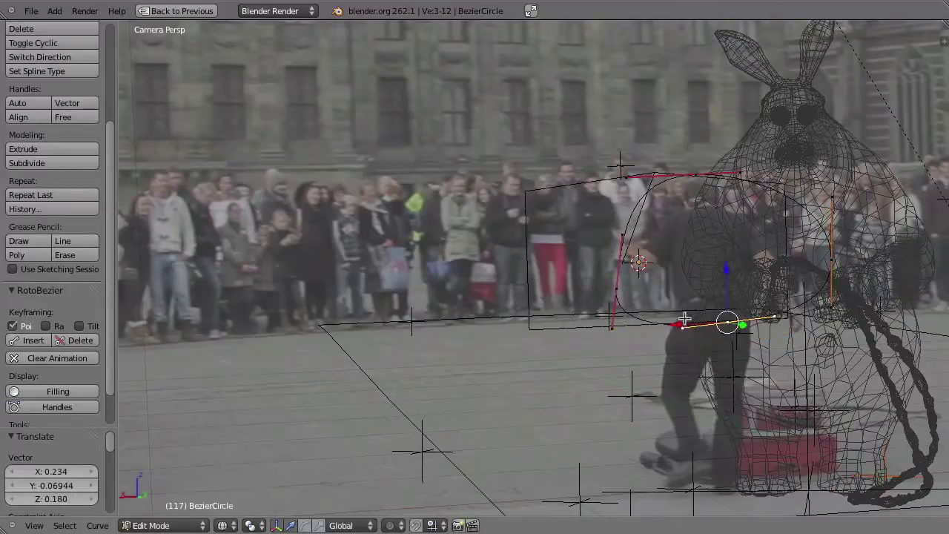
pyautogui.press('a')
pyautogui.press('a')
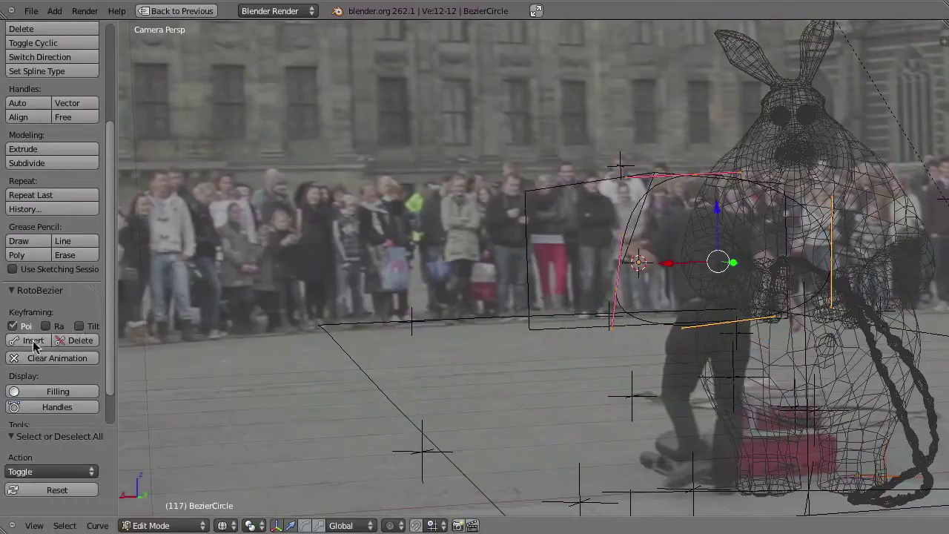
pyautogui.click(33, 340)
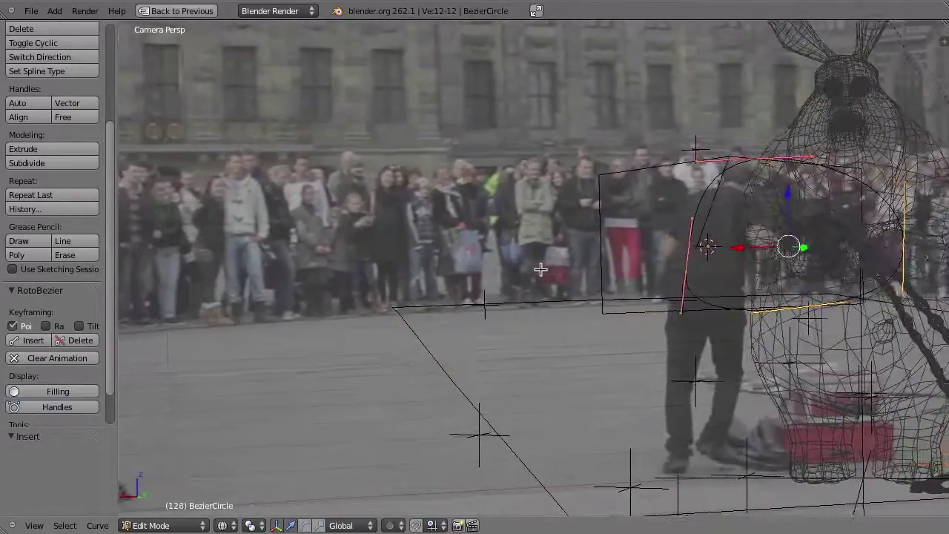
# - Play the footage both ways to check tracking, then correct one point and keyframe frame 113
pyautogui.hotkey('alt', 'shift', 'a')
pyautogui.hotkey('alt', 'a')
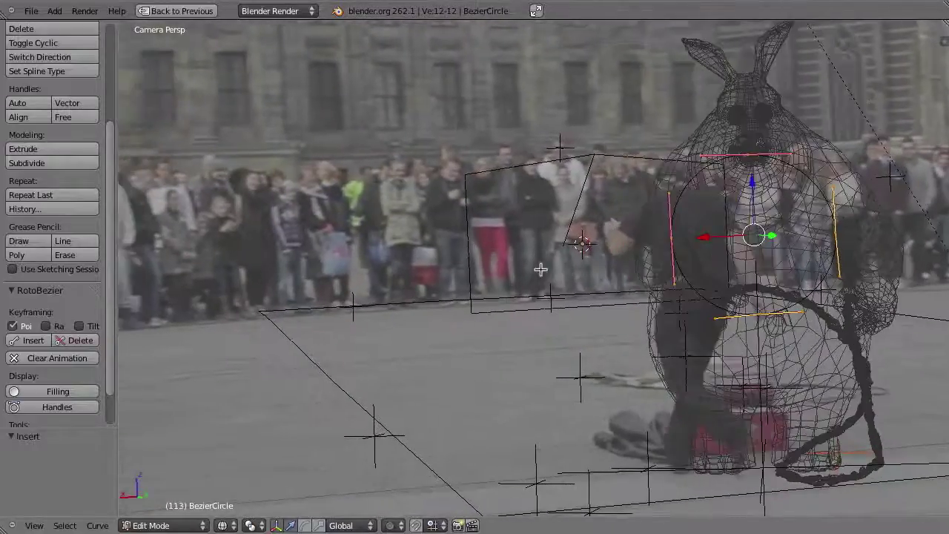
pyautogui.rightClick(673, 237)
pyautogui.press('g')
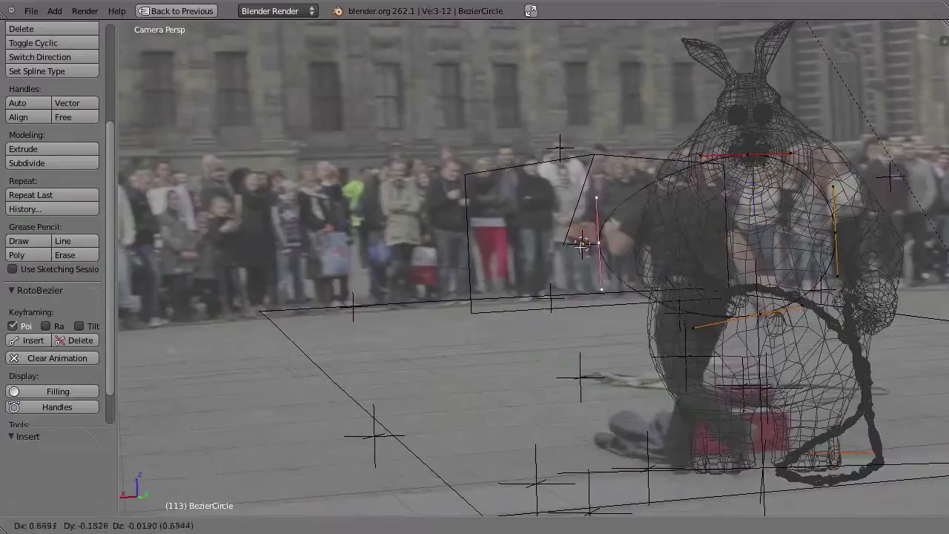
pyautogui.click(708, 213)
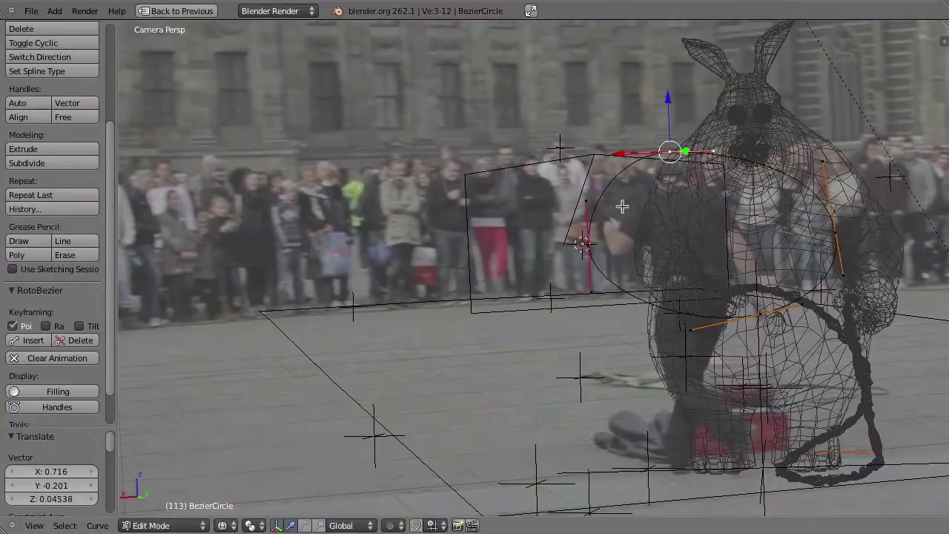
pyautogui.press('a')
pyautogui.press('a')
pyautogui.click(30, 340)
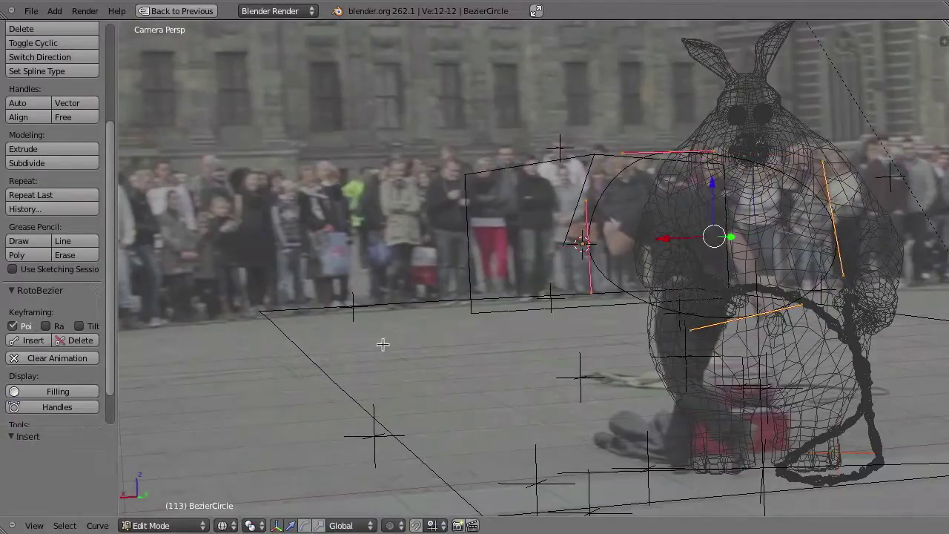
# - Review frames 104–108, reshape the mask there, and keyframe its shape
pyautogui.press('Left')
pyautogui.press('Left')
pyautogui.press('Left')
pyautogui.press('Left')
pyautogui.press('Left')
pyautogui.press('Left')
pyautogui.press('Left')
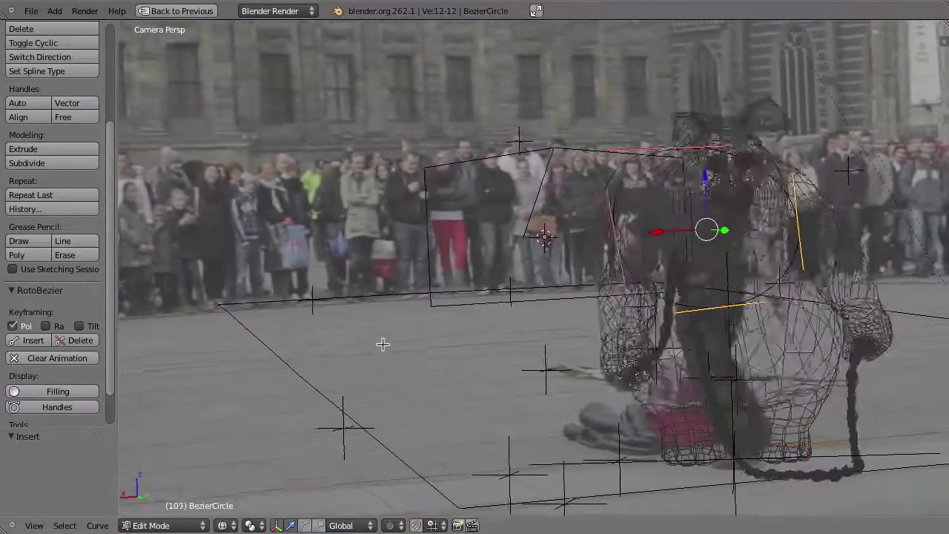
pyautogui.press('Left')
pyautogui.press('Left')
pyautogui.press('Right')
pyautogui.press('Right')
pyautogui.press('Right')
pyautogui.press('Right')
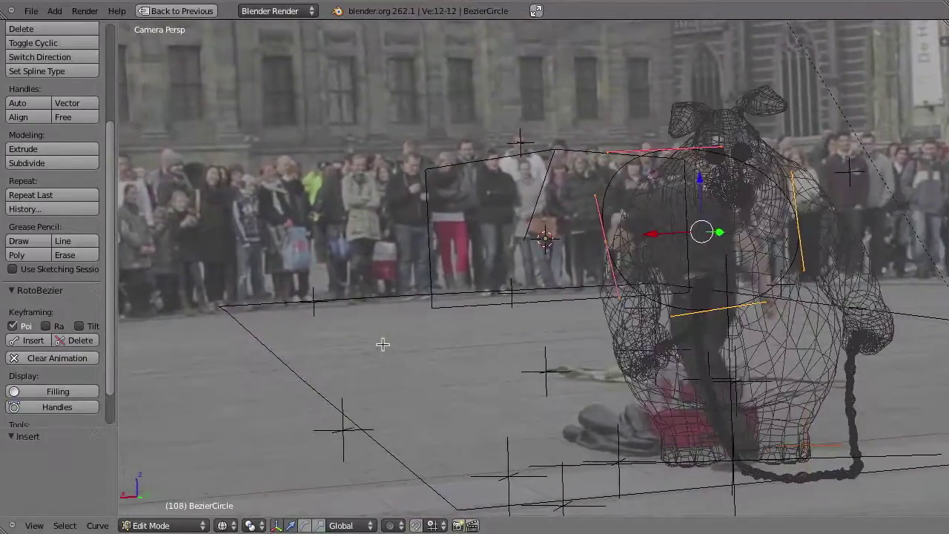
pyautogui.press('Right')
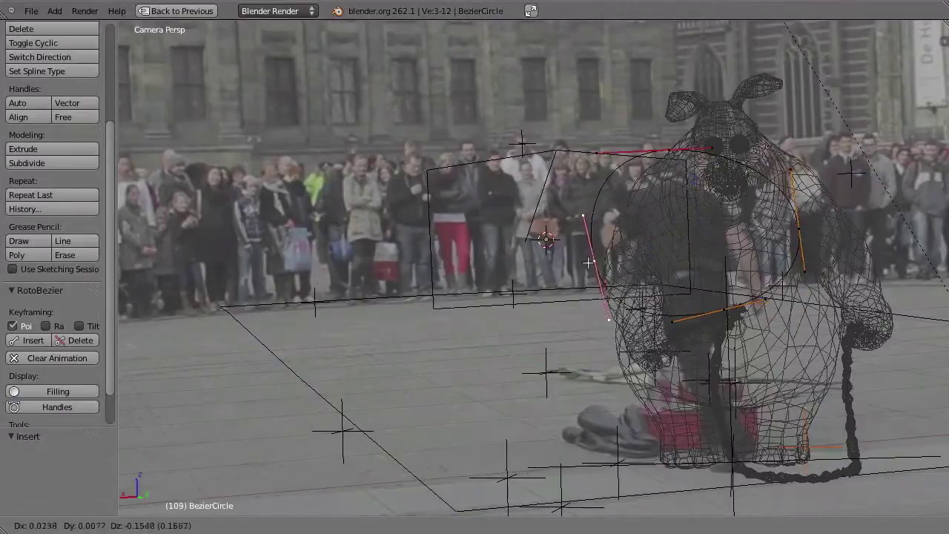
pyautogui.moveTo(599, 229); pyautogui.dragTo(603, 264, button='right')
pyautogui.moveTo(671, 152); pyautogui.dragTo(662, 156, button='right')
pyautogui.press('a')
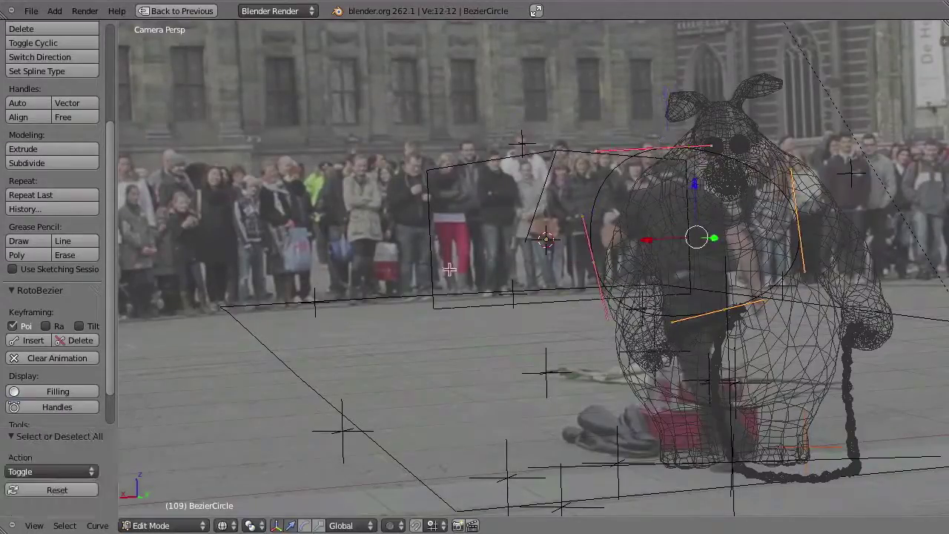
pyautogui.click(32, 339)
# - Review frames 112–114, then restore the compositing layout and preview the composite at frame 113
pyautogui.press('Right')
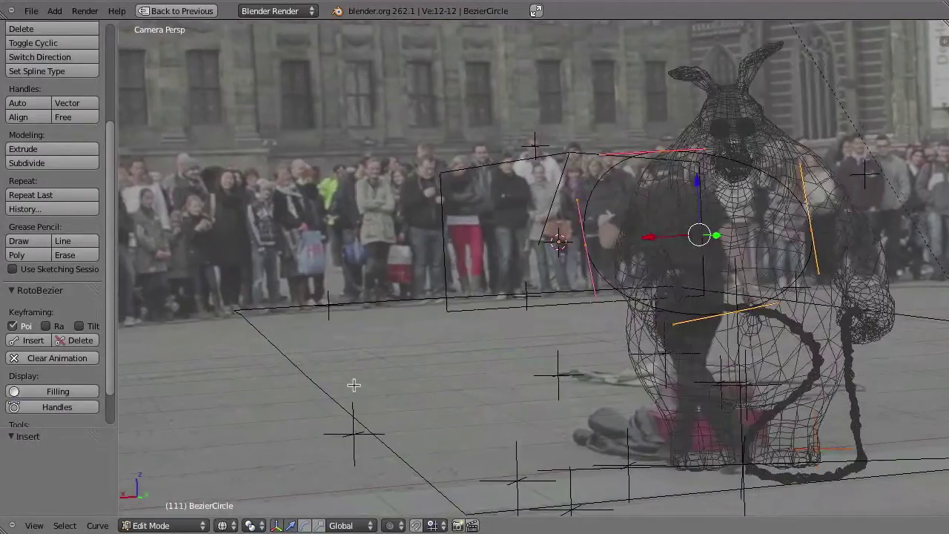
pyautogui.press('Right')
pyautogui.press('Right')
pyautogui.press('Right')
pyautogui.press('Right')
pyautogui.press('Left')
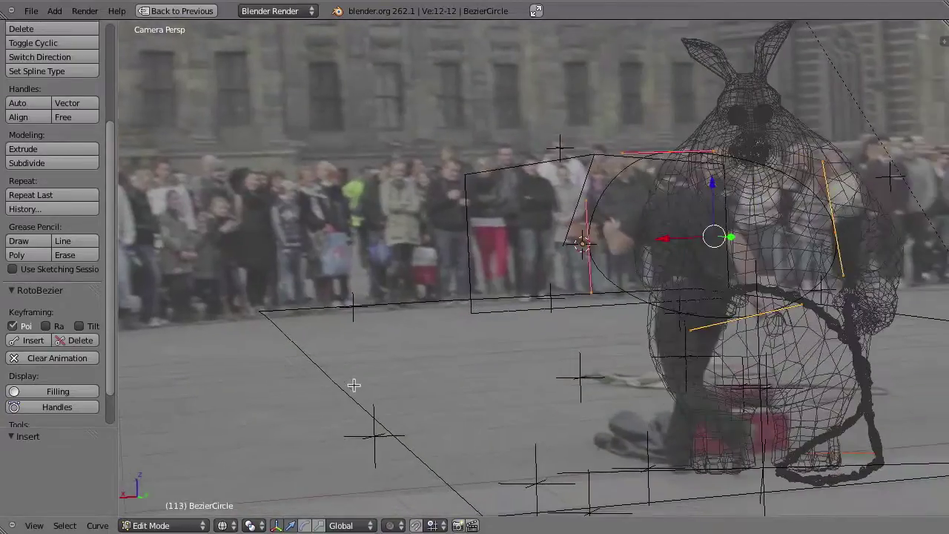
pyautogui.press('Left')
pyautogui.hotkey('ctrl', 'Up')
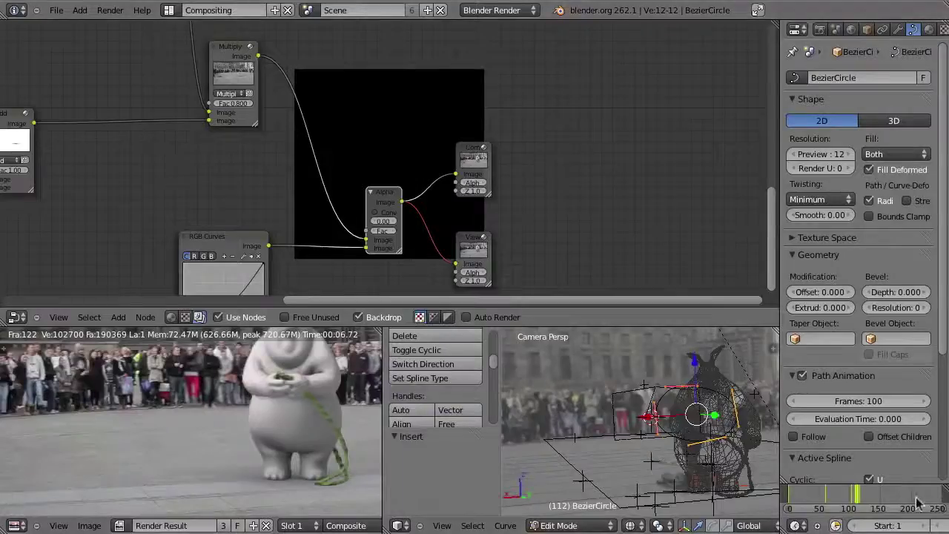
pyautogui.scroll(5, 917, 503)
pyautogui.scroll(4, 904, 504)
pyautogui.scroll(4, 893, 504)
pyautogui.moveTo(846, 502); pyautogui.dragTo(860, 503)
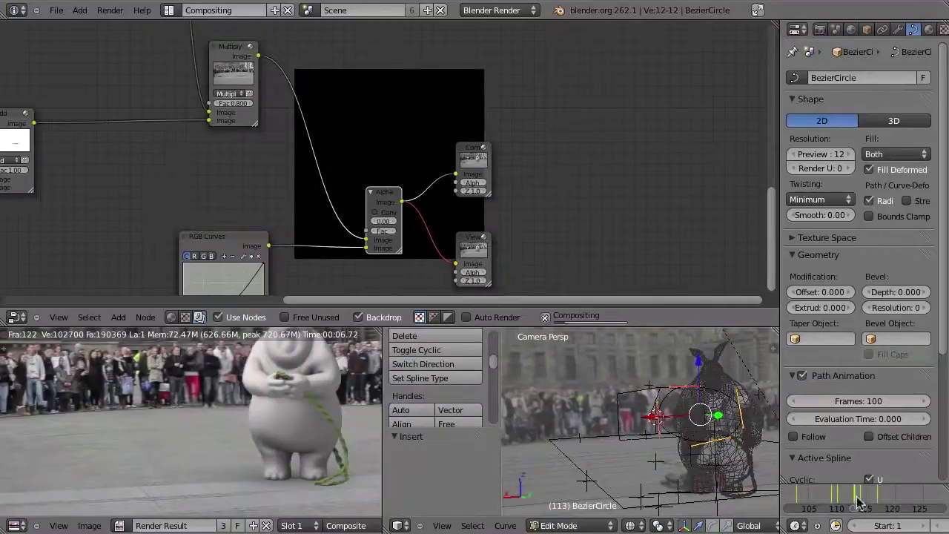
# - In the enlarged 3D view, adjust the mask handles at frame 114 and keyframe the shape
pyautogui.hotkey('ctrl', 'Up')
pyautogui.press('Right')
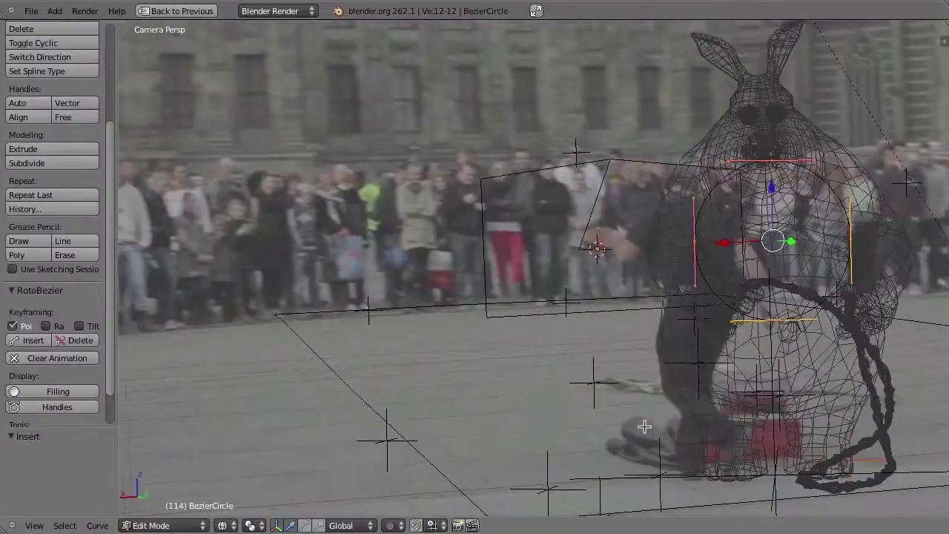
pyautogui.press('g')
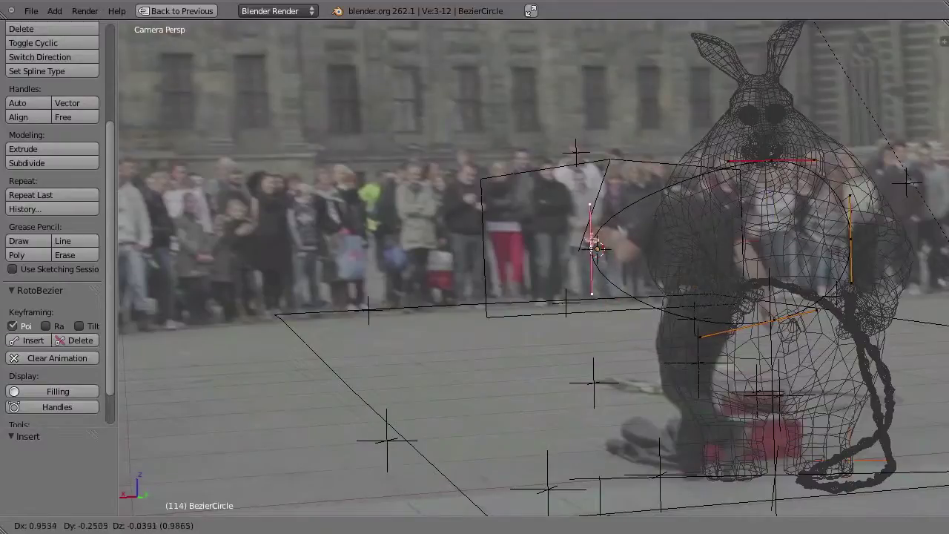
pyautogui.click(597, 250)
pyautogui.press('g')
pyautogui.click(671, 162)
pyautogui.rightClick(741, 317)
pyautogui.press('g')
pyautogui.press('Escape')
pyautogui.press('a')
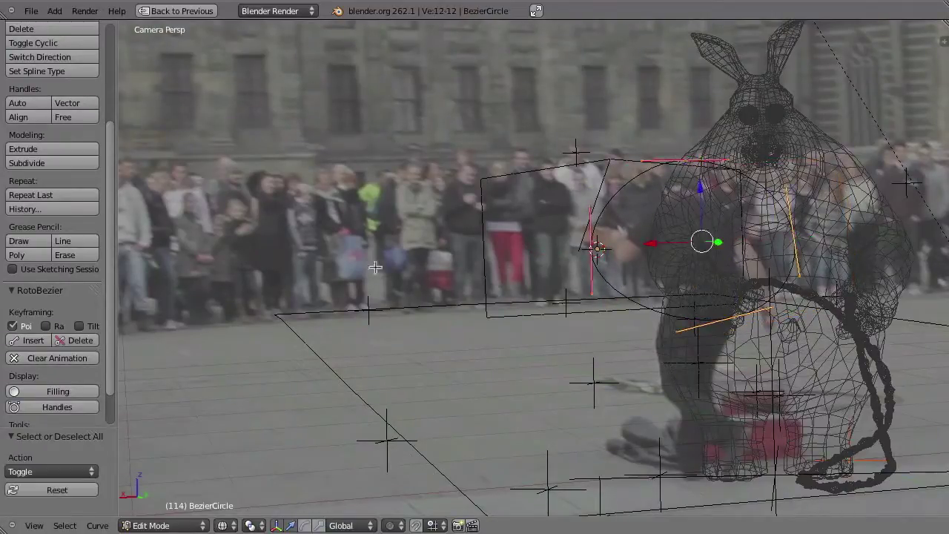
pyautogui.click(33, 340)
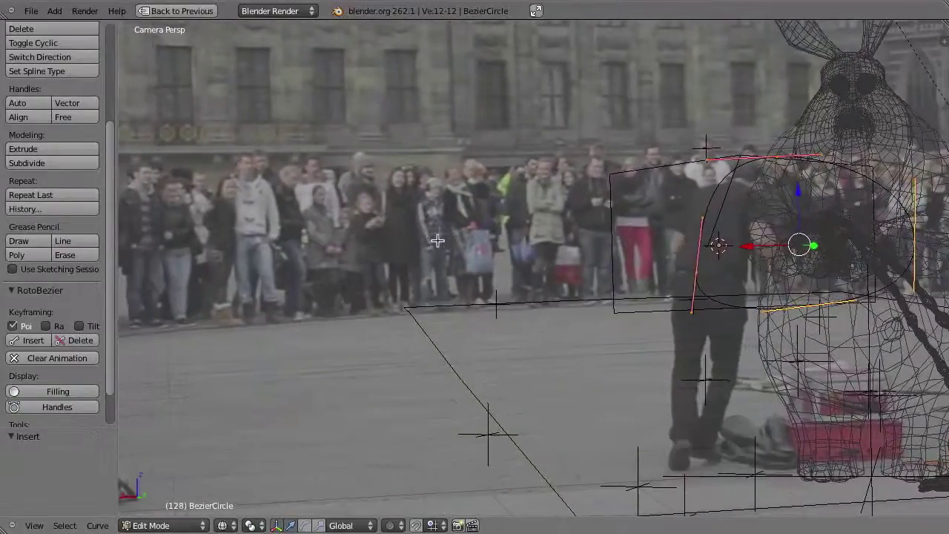
# - At frame 128, move the mask over the performer, reposition its left and top points, and keyframe
pyautogui.hotkey('alt', 'a')
pyautogui.press('g')
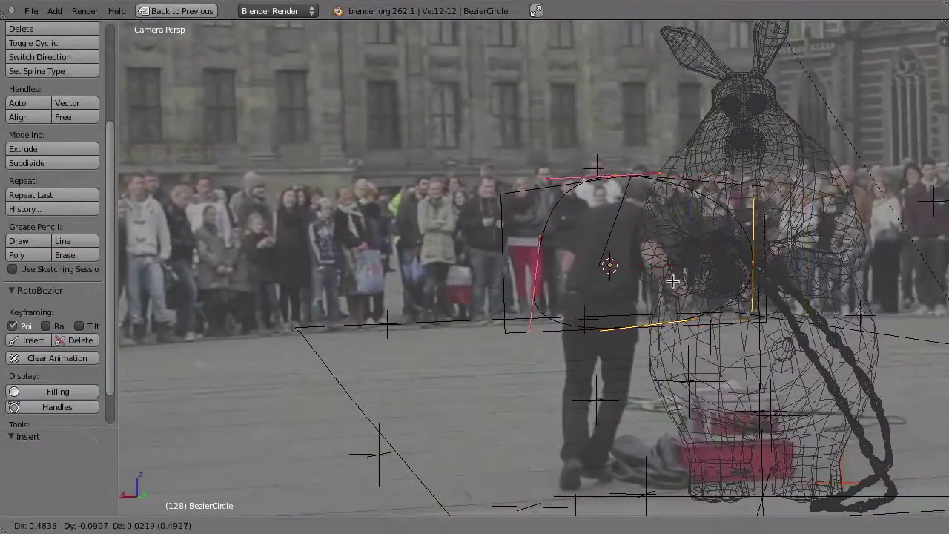
pyautogui.click(672, 289)
pyautogui.rightClick(530, 284)
pyautogui.press('g')
pyautogui.click(548, 290)
pyautogui.rightClick(630, 197)
pyautogui.press('g')
pyautogui.click(602, 297)
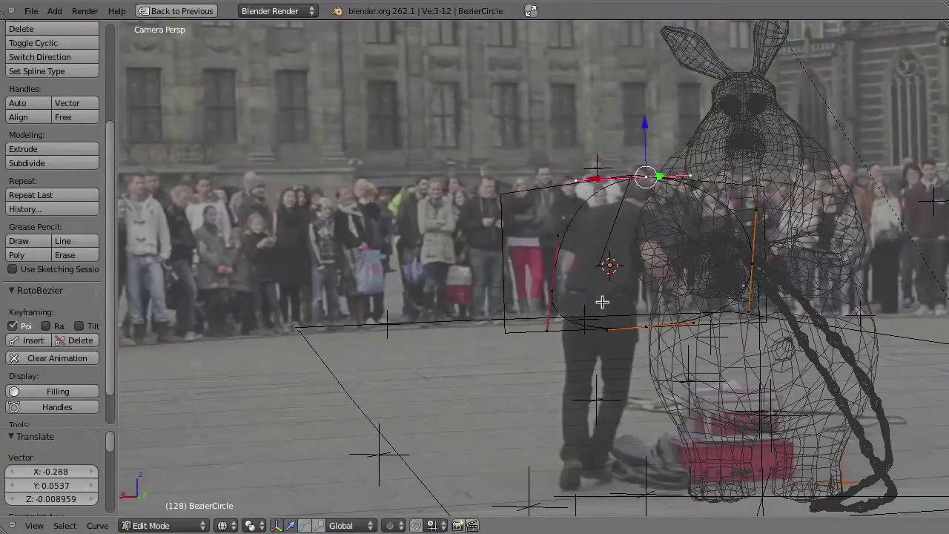
pyautogui.press('a')
pyautogui.click(43, 340)
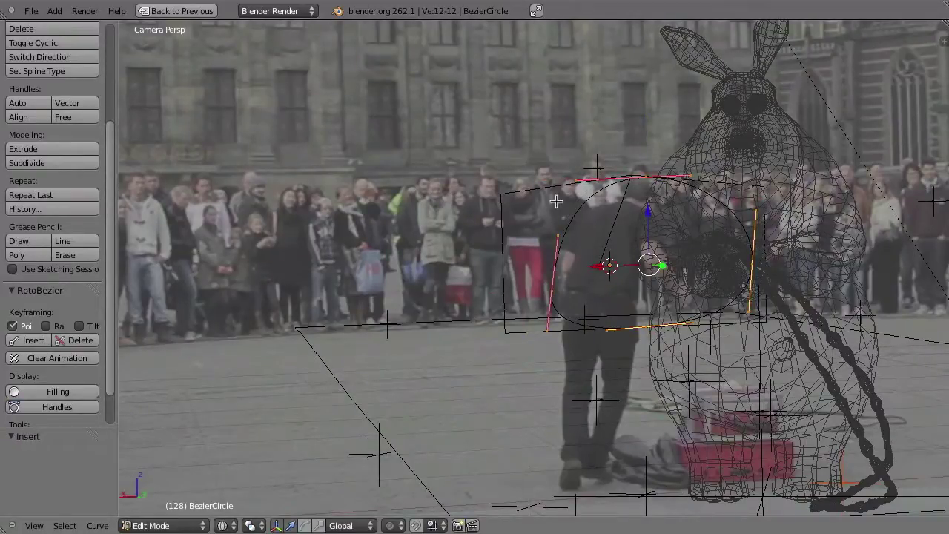
# - Check the interpolation across frames 121–132, then keyframe the mask shape at frame 142
pyautogui.press('Left')
pyautogui.press('Left')
pyautogui.press('Left')
pyautogui.press('Left')
pyautogui.press('Left')
pyautogui.press('Left')
pyautogui.press('Left')
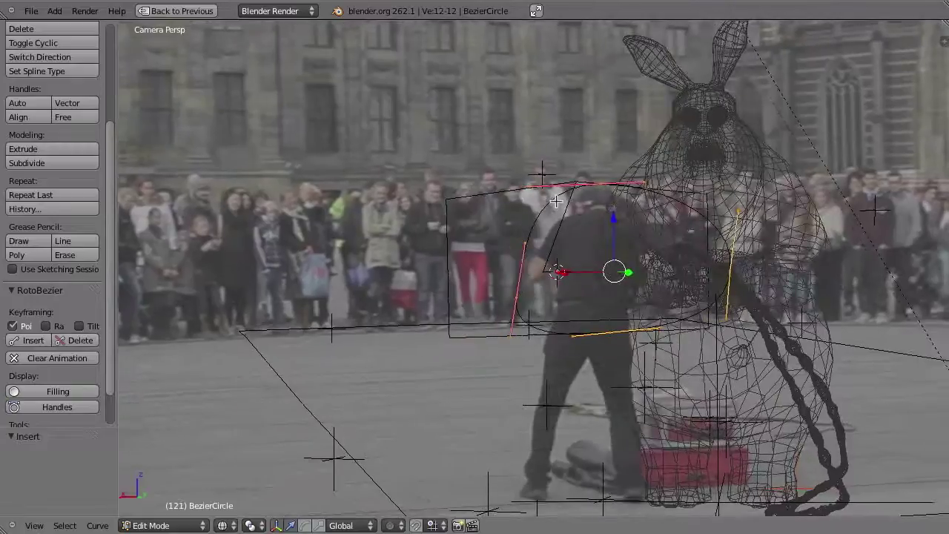
pyautogui.press('Right')
pyautogui.press('Right')
pyautogui.press('Right')
pyautogui.press('Right')
pyautogui.press('Right')
pyautogui.press('Right')
pyautogui.press('Right')
pyautogui.press('Right')
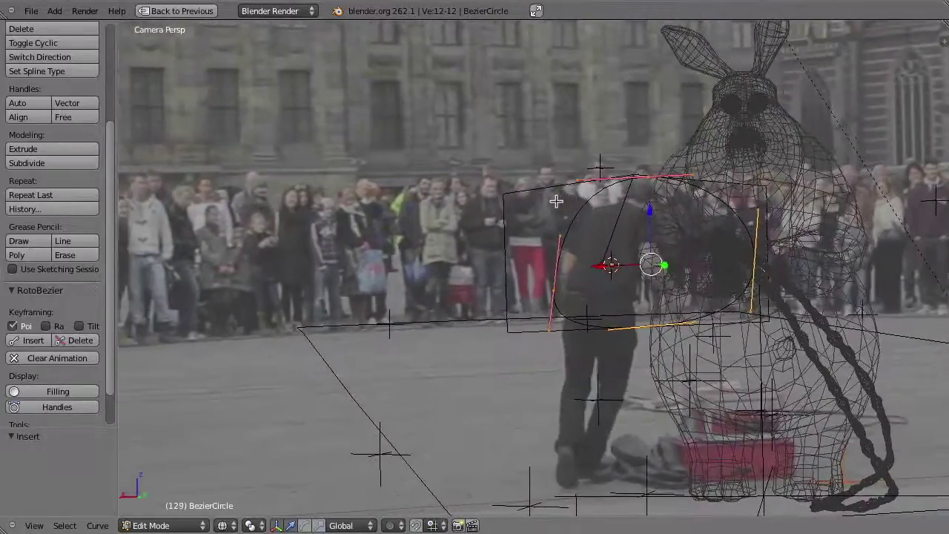
pyautogui.press('Right')
pyautogui.press('Right')
pyautogui.press('Right')
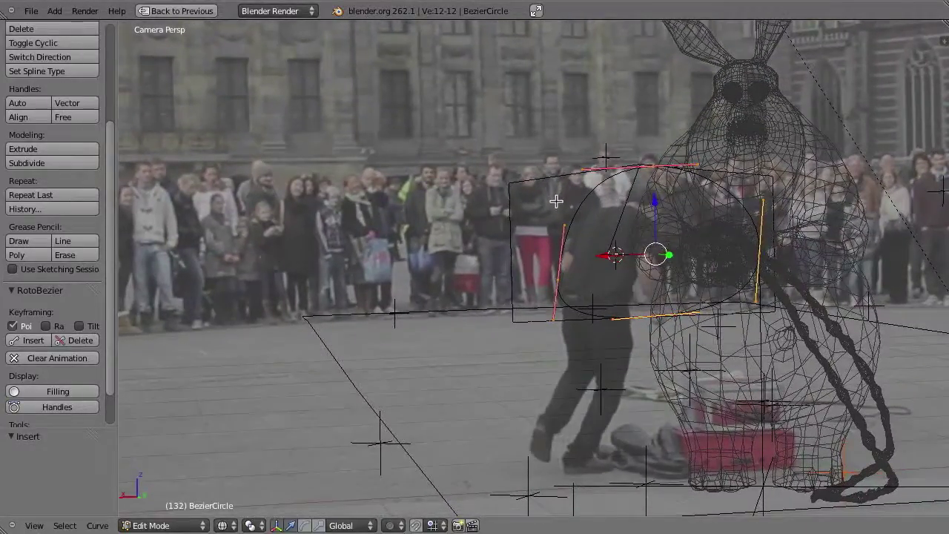
pyautogui.press('Right')
pyautogui.press('Right')
pyautogui.press('Right')
pyautogui.press('Right')
pyautogui.press('Right')
pyautogui.press('Right')
pyautogui.press('Right')
pyautogui.press('Right')
pyautogui.press('Right')
pyautogui.press('Right')
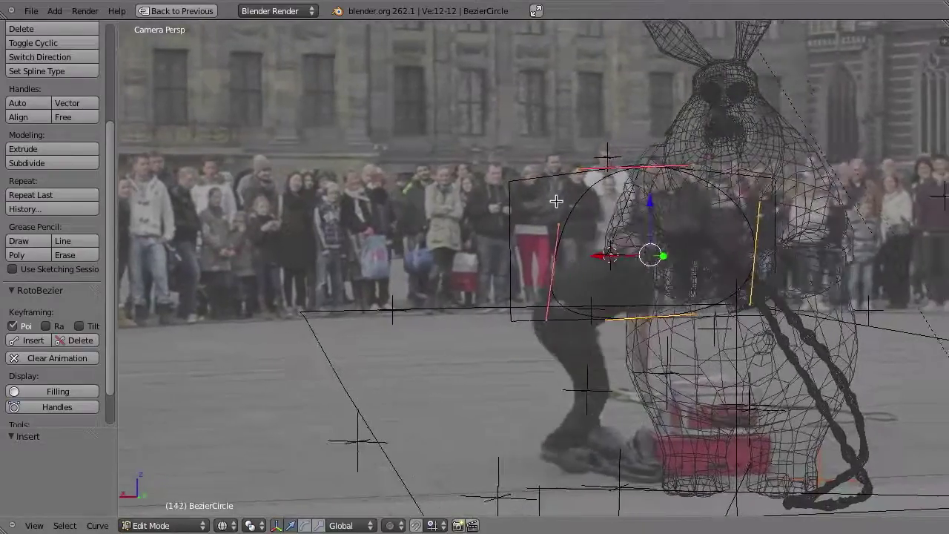
pyautogui.press('a')
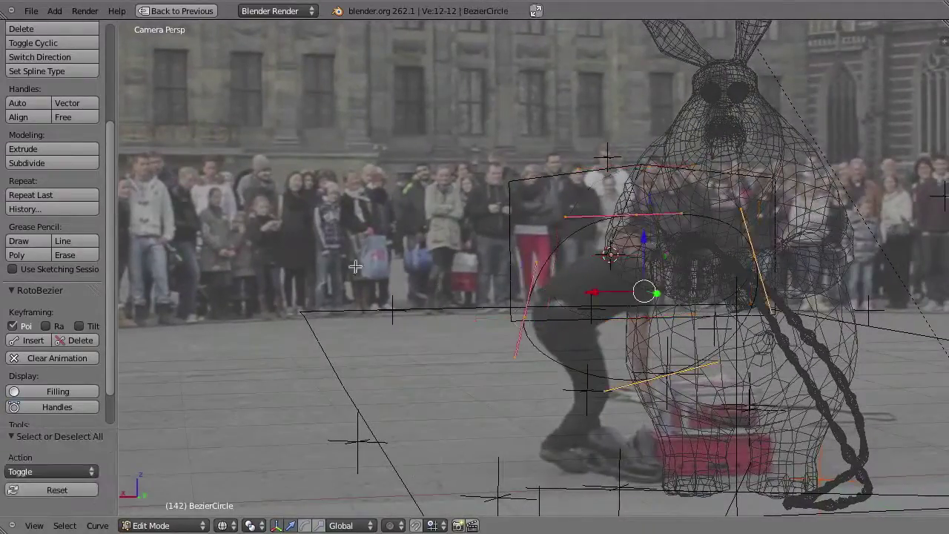
pyautogui.click(33, 340)
# - Review frames 133–148, shift the mask points down and left, and keyframe at frame 154
pyautogui.press('Left')
pyautogui.press('Left')
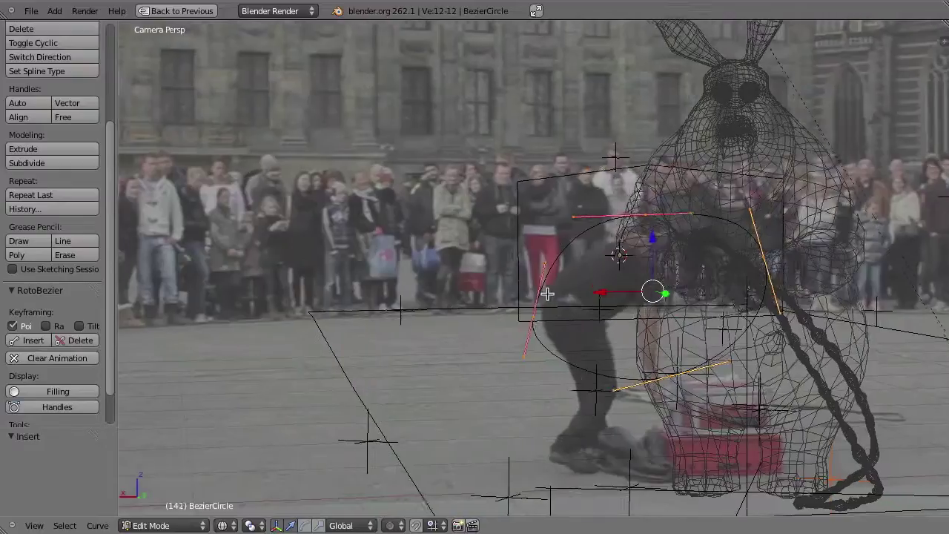
pyautogui.press('Left')
pyautogui.press('Left')
pyautogui.press('Left')
pyautogui.press('Left')
pyautogui.press('Left')
pyautogui.press('Left')
pyautogui.press('Left')
pyautogui.press('Right')
pyautogui.press('Right')
pyautogui.press('Right')
pyautogui.press('Right')
pyautogui.press('Right')
pyautogui.press('Right')
pyautogui.press('Right')
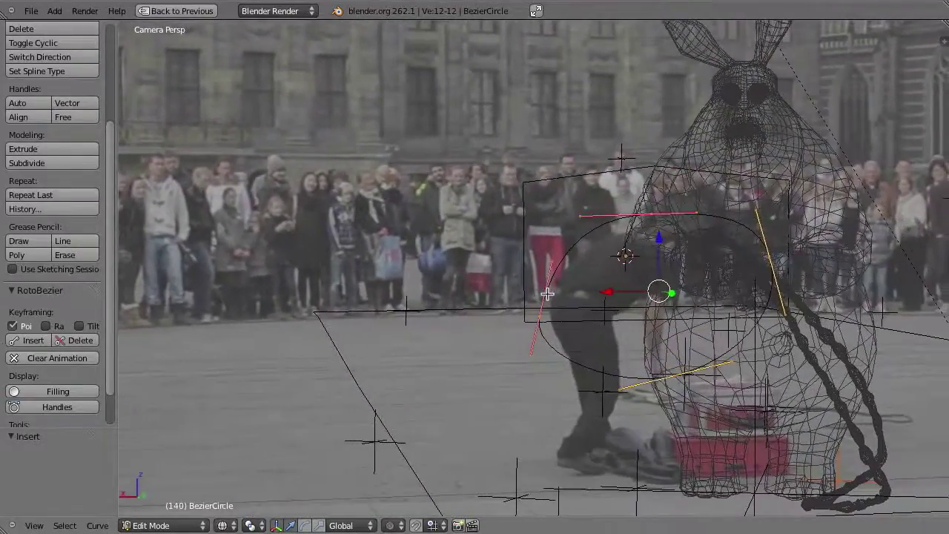
pyautogui.press('Right')
pyautogui.press('Right')
pyautogui.press('Right')
pyautogui.press('Right')
pyautogui.press('Right')
pyautogui.press('Right')
pyautogui.press('Right')
pyautogui.press('Right')
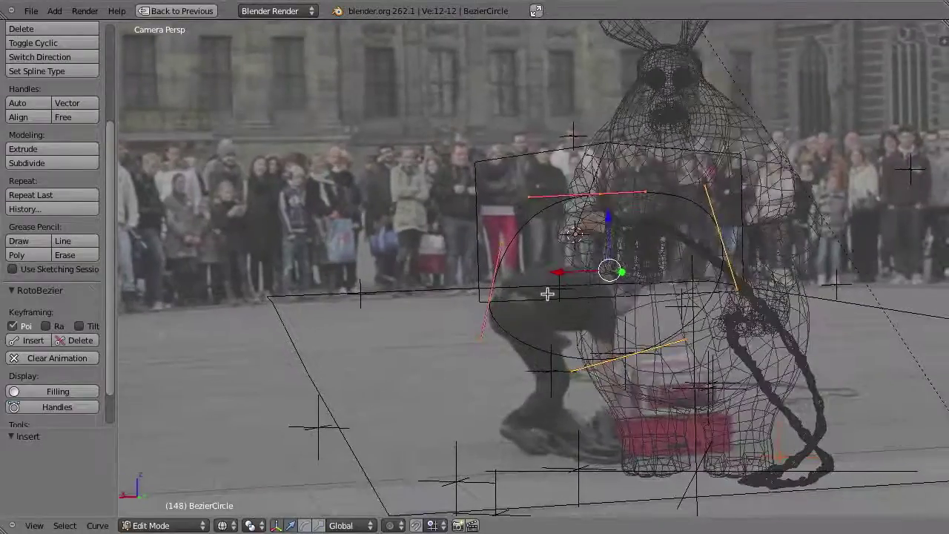
pyautogui.press('Right')
pyautogui.press('Right')
pyautogui.press('Right')
pyautogui.press('Right')
pyautogui.press('Right')
pyautogui.press('Right')
pyautogui.press('g')
pyautogui.click(564, 266)
pyautogui.press('g')
pyautogui.click(525, 317)
pyautogui.press('a')
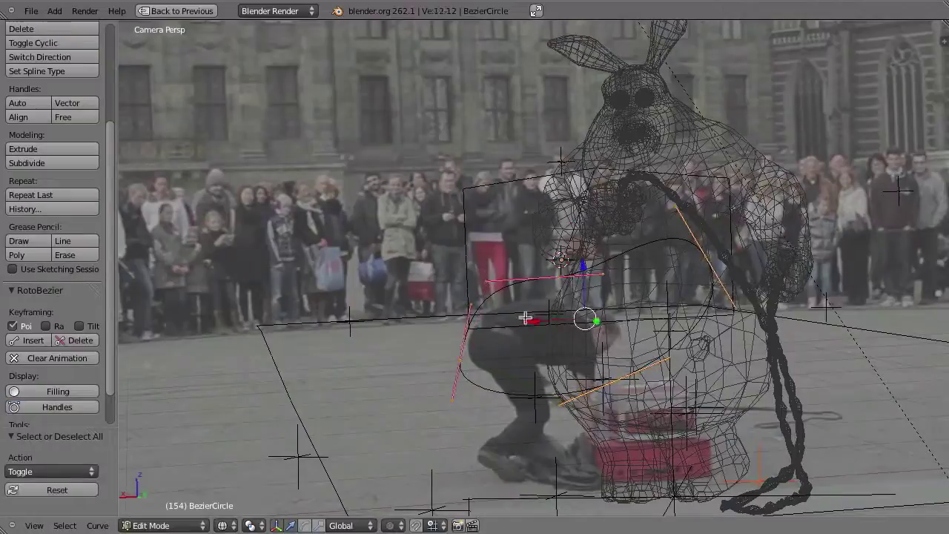
pyautogui.click(21, 338)
# - Step through frames 149–162 to review the mask, ending on frame 155 with the layout restored
pyautogui.press('Left')
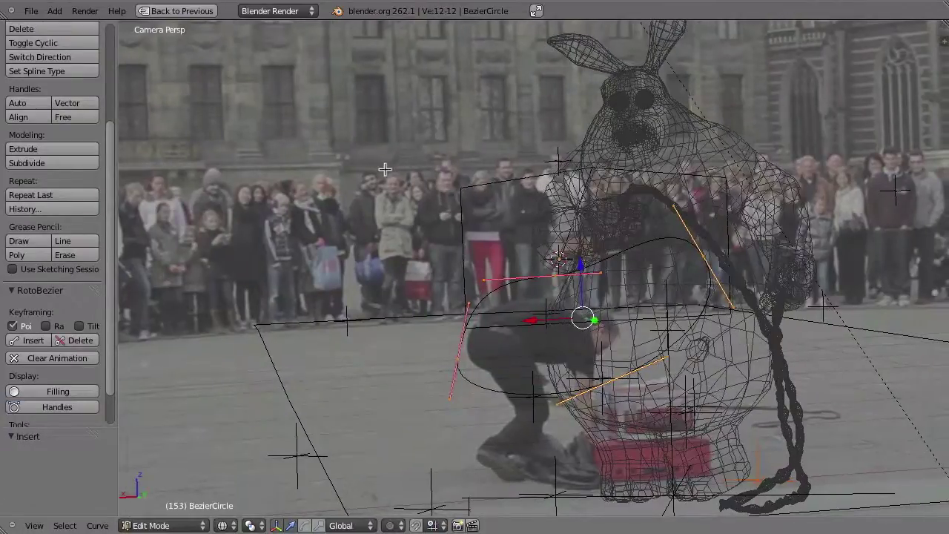
pyautogui.press('Left')
pyautogui.press('Left')
pyautogui.press('Left')
pyautogui.press('Left')
pyautogui.press('Right')
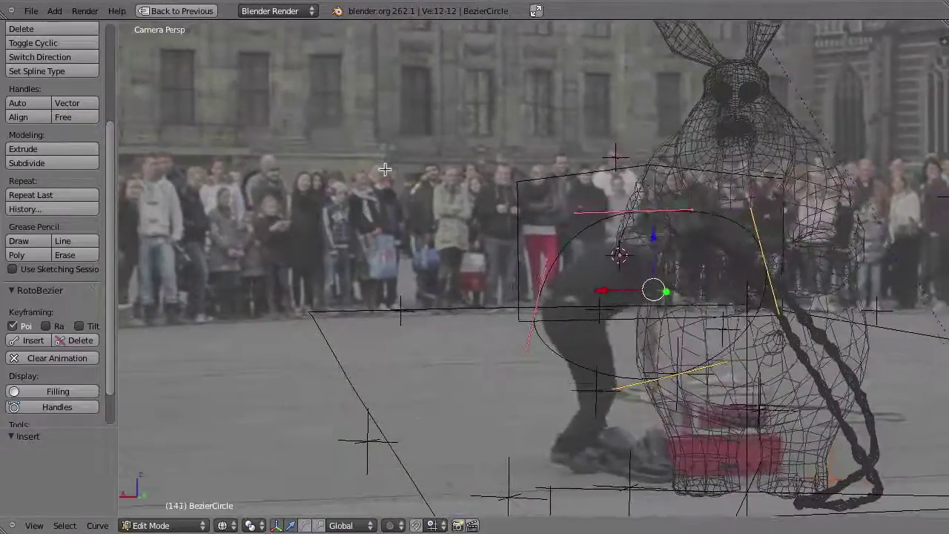
pyautogui.press('Right')
pyautogui.press('Right')
pyautogui.press('Right')
pyautogui.press('Right')
pyautogui.press('Right')
pyautogui.press('Right')
pyautogui.press('Right')
pyautogui.press('Right')
pyautogui.press('Right')
pyautogui.press('Right')
pyautogui.press('Right')
pyautogui.press('Right')
pyautogui.press('Left')
pyautogui.press('Left')
pyautogui.press('Left')
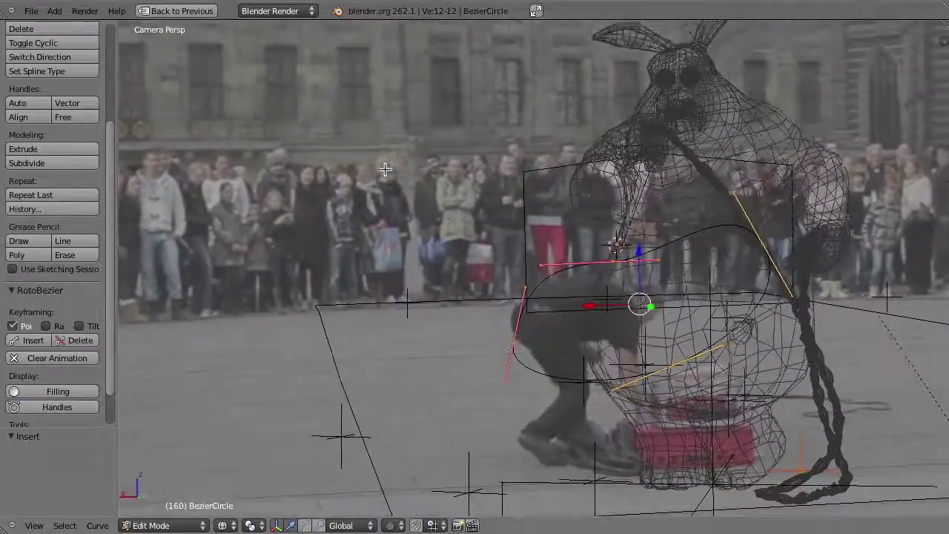
pyautogui.press('Left')
pyautogui.press('Left')
pyautogui.press('Left')
pyautogui.press('Left')
pyautogui.press('Left')
pyautogui.press('Left')
pyautogui.press('Right')
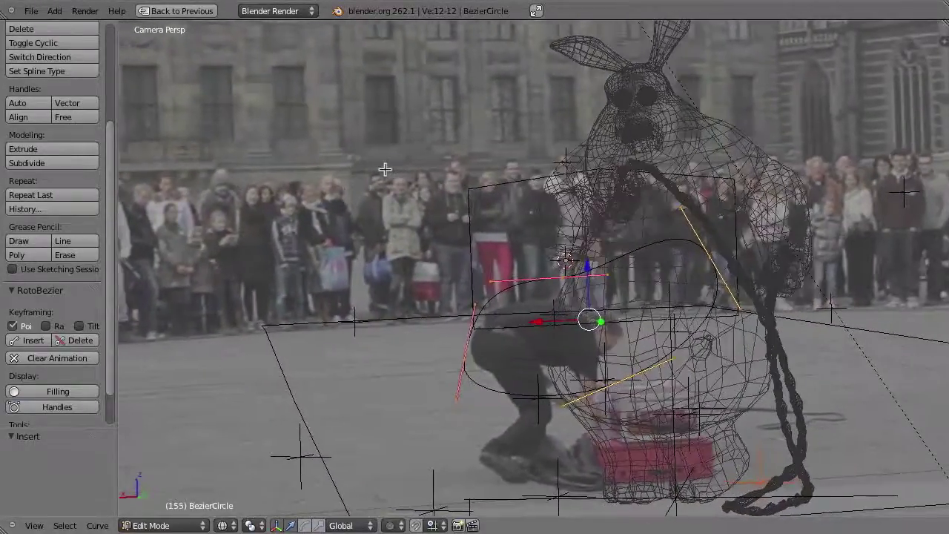
pyautogui.press('Right')
pyautogui.press('Right')
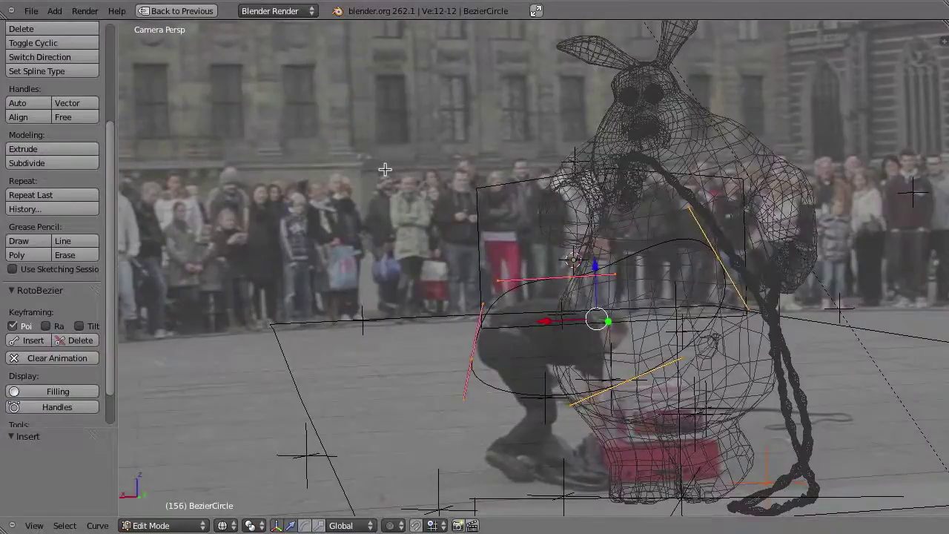
pyautogui.press('Right')
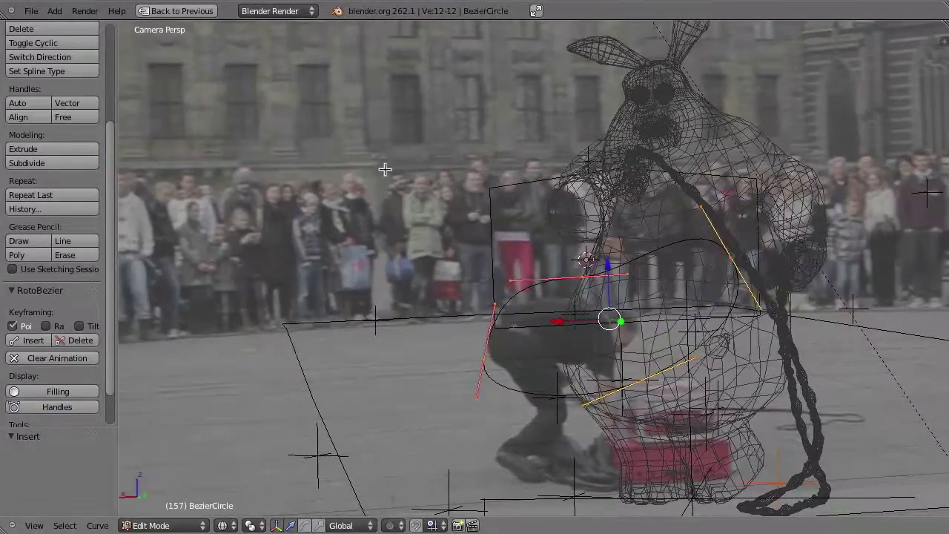
pyautogui.press('Left')
pyautogui.press('Left')
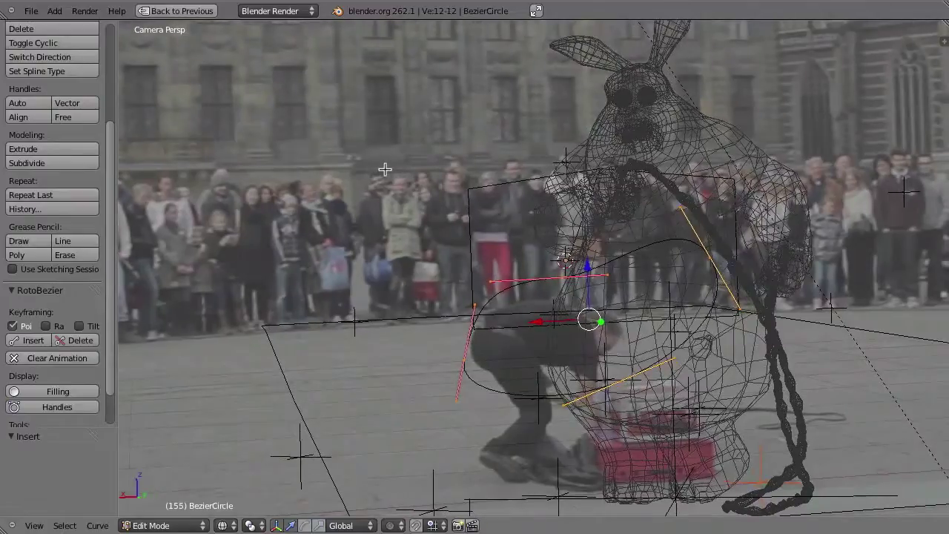
pyautogui.hotkey('ctrl', 'Up')
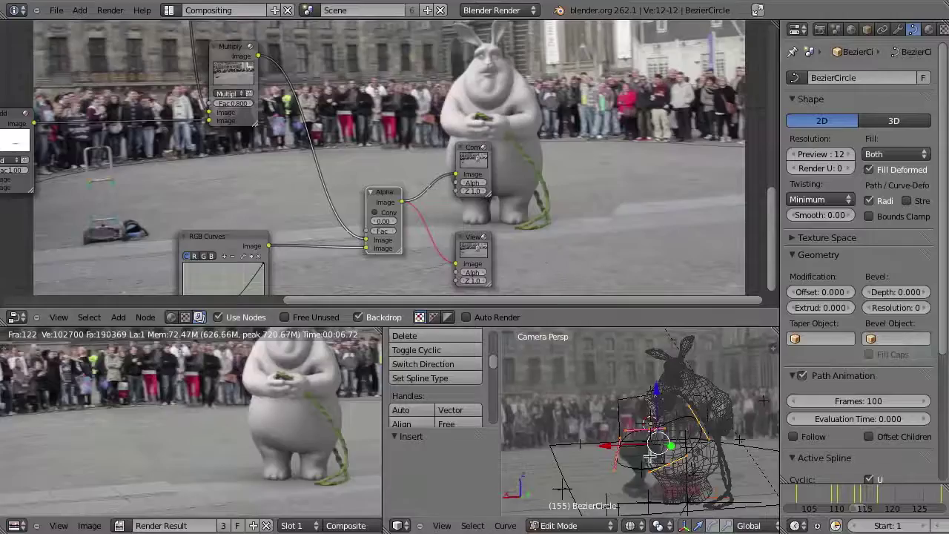
# - In the maximized timeline showing frames 95–180, set the animation end to frame 155
pyautogui.hotkey('ctrl', 'Up')
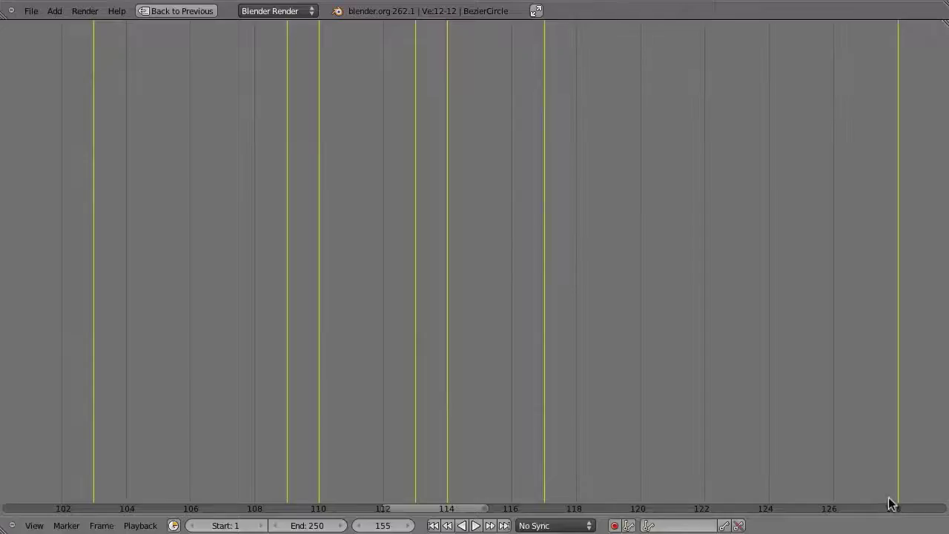
pyautogui.moveTo(810, 427)
pyautogui.keyDown('ctrl'); pyautogui.mouseDown(button='middle')
pyautogui.moveTo(767, 399)
pyautogui.moveTo(513, 398)
pyautogui.mouseUp(button='middle'); pyautogui.keyUp('ctrl')
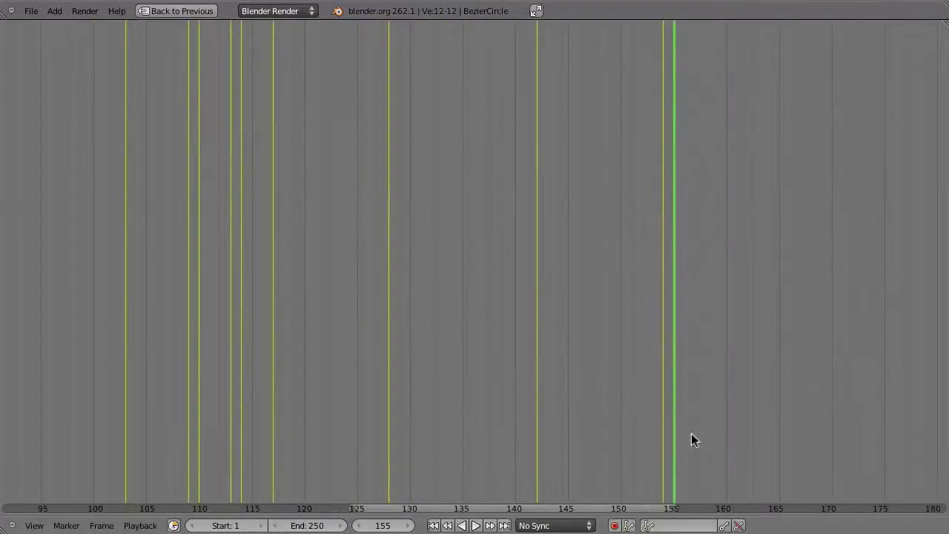
pyautogui.press('e')
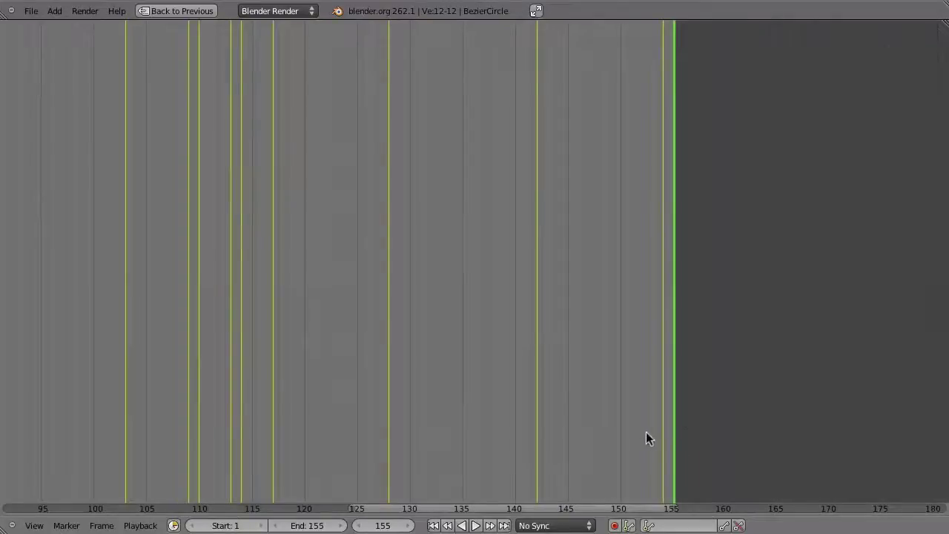
pyautogui.hotkey('ctrl', 'Up')
pyautogui.hotkey('ctrl', 'Up')
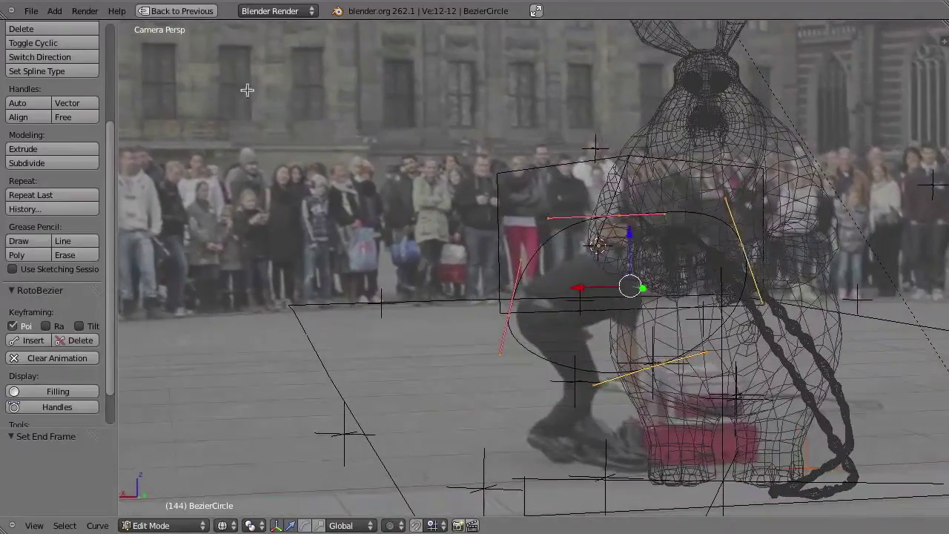
# - Toggle solid shading on and back to wireframe, then leave edit mode on the Bezier circle
pyautogui.press('z')
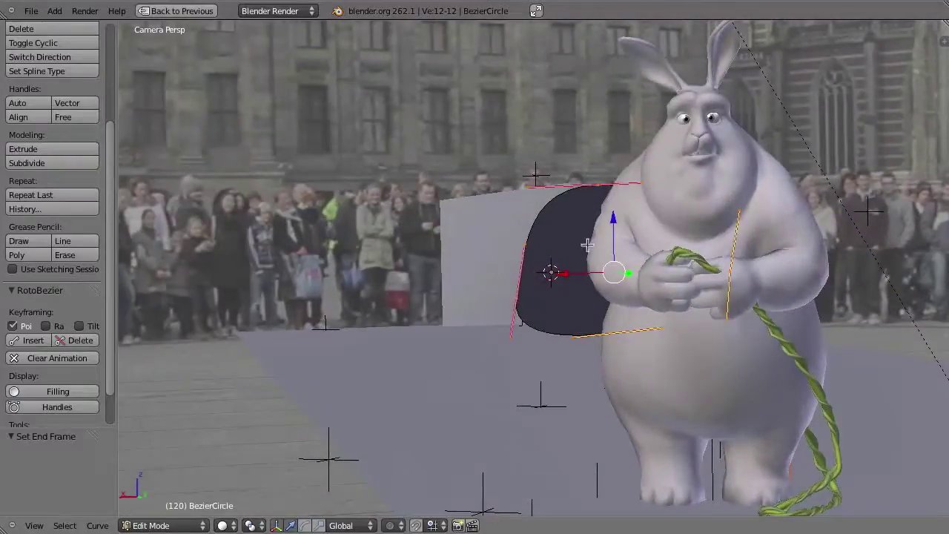
pyautogui.press('z')
pyautogui.press('Tab')
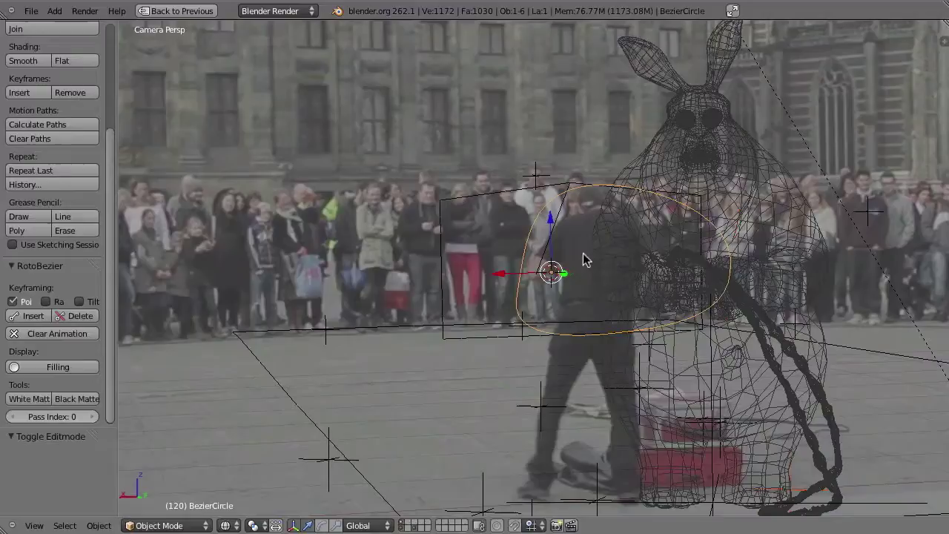
# - Move the Bezier circle to a separate layer and show that layer alongside the others
pyautogui.press('m')
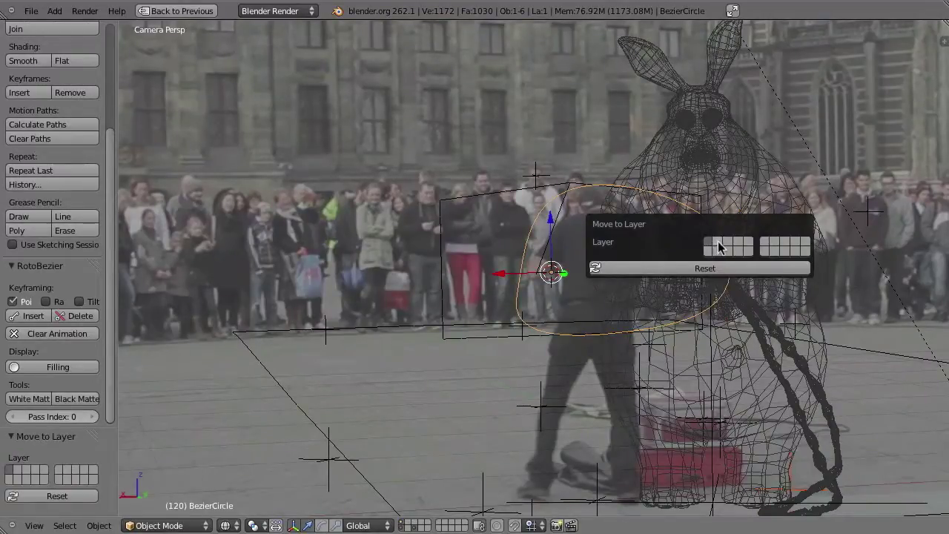
pyautogui.click(719, 251)
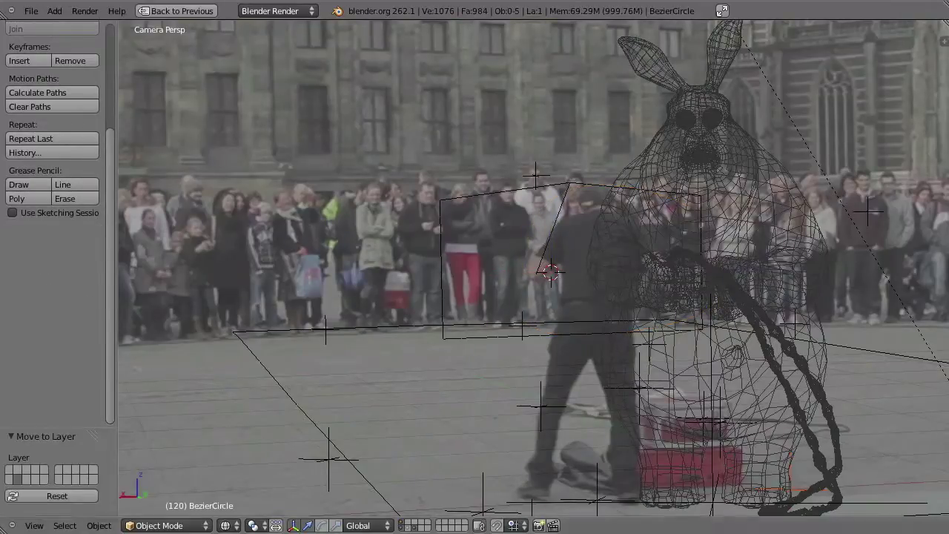
pyautogui.hotkey('shift', '2')
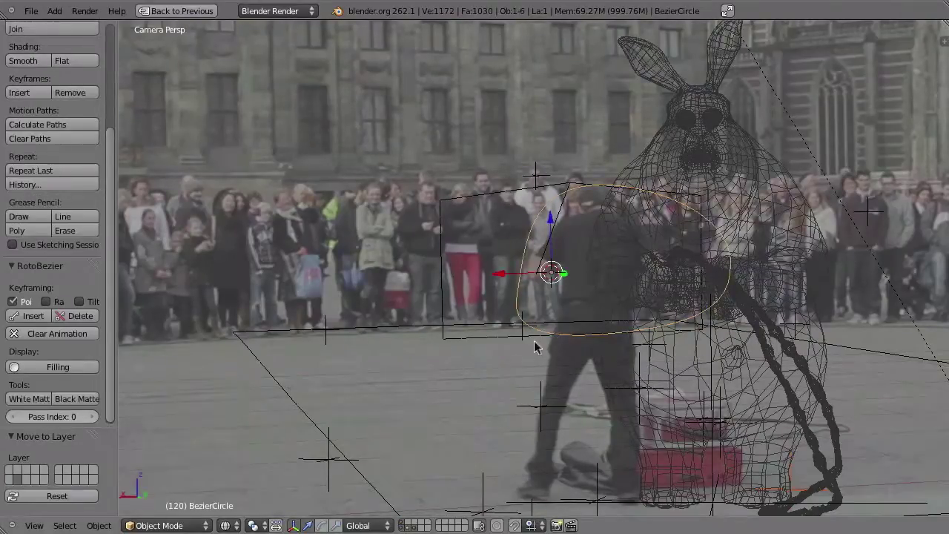
pyautogui.hotkey('ctrl', 'Up')
# - Add a new render layer named maskmask and widen the properties panel
pyautogui.click(820, 30)
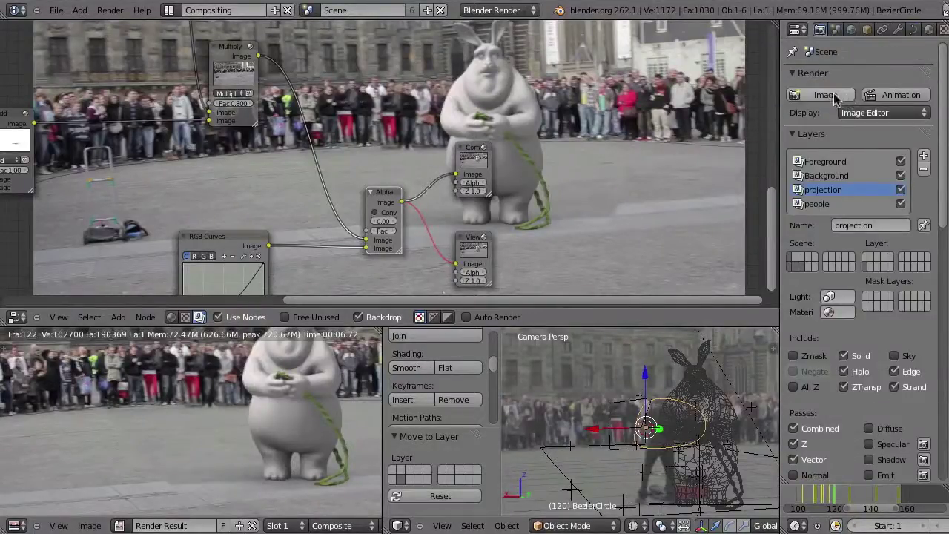
pyautogui.click(923, 156)
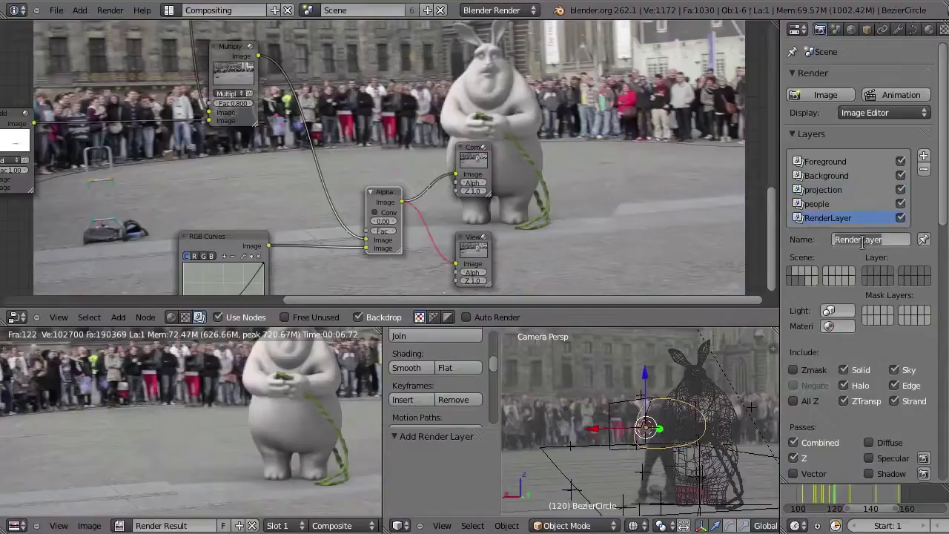
pyautogui.click(863, 240)
pyautogui.write('maskmask')
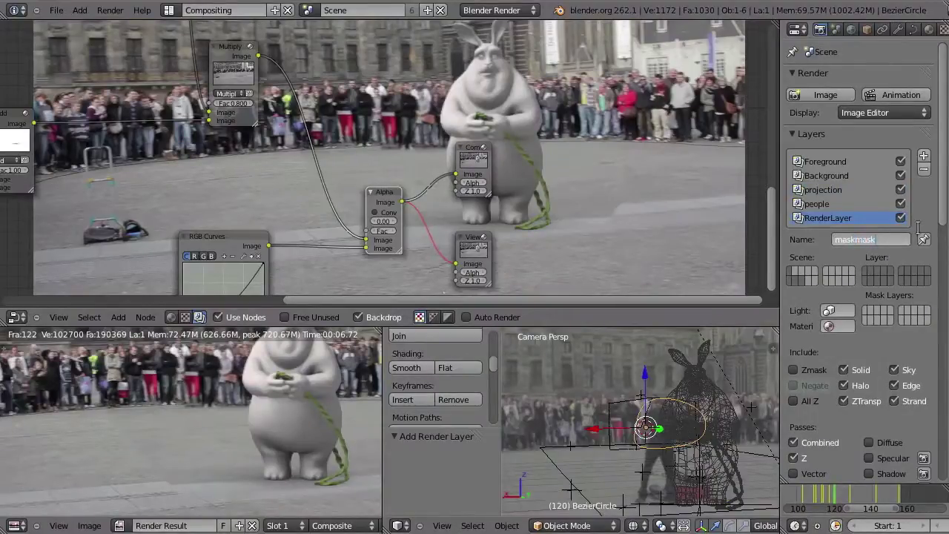
pyautogui.press('Return')
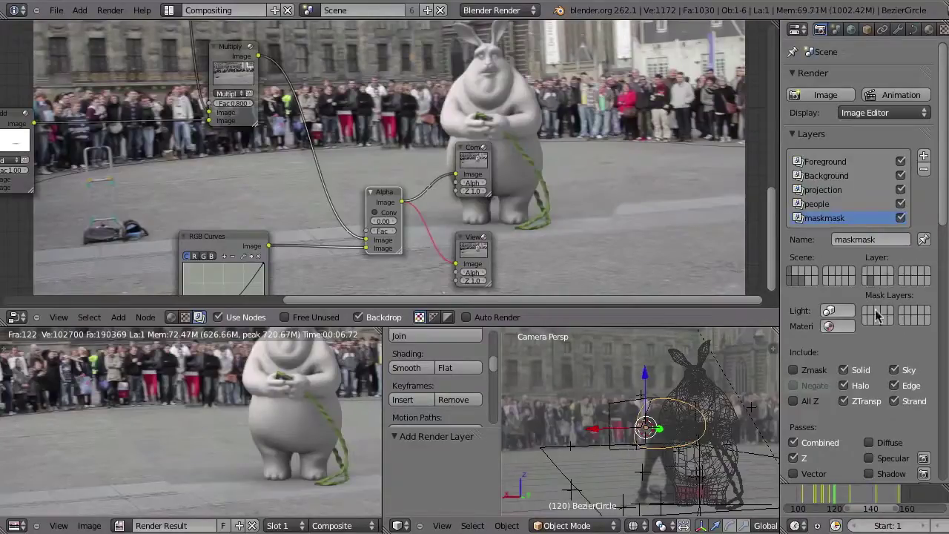
pyautogui.moveTo(779, 315); pyautogui.dragTo(717, 315)
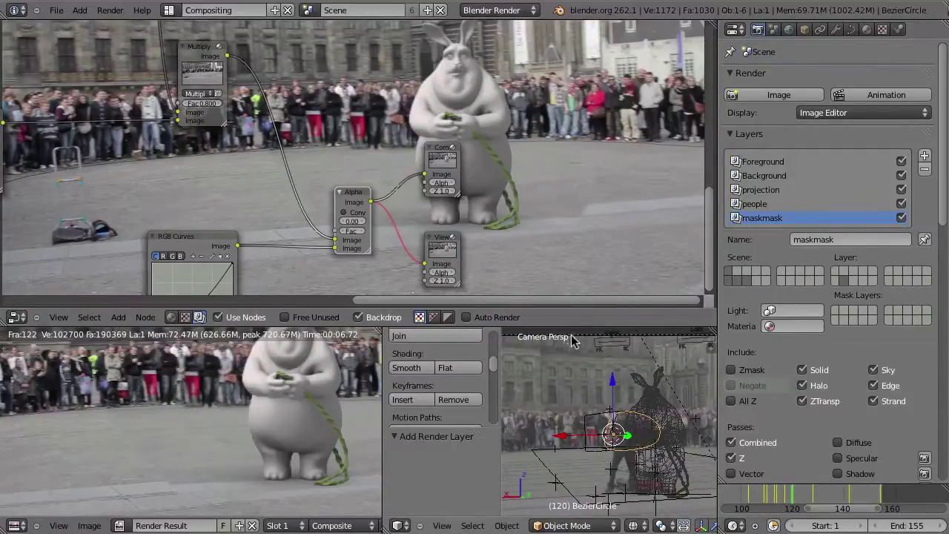
# - Orbit the scene, render the current frame with F12, and select the Ground object
pyautogui.moveTo(583, 419); pyautogui.dragTo(585, 402, button='middle')
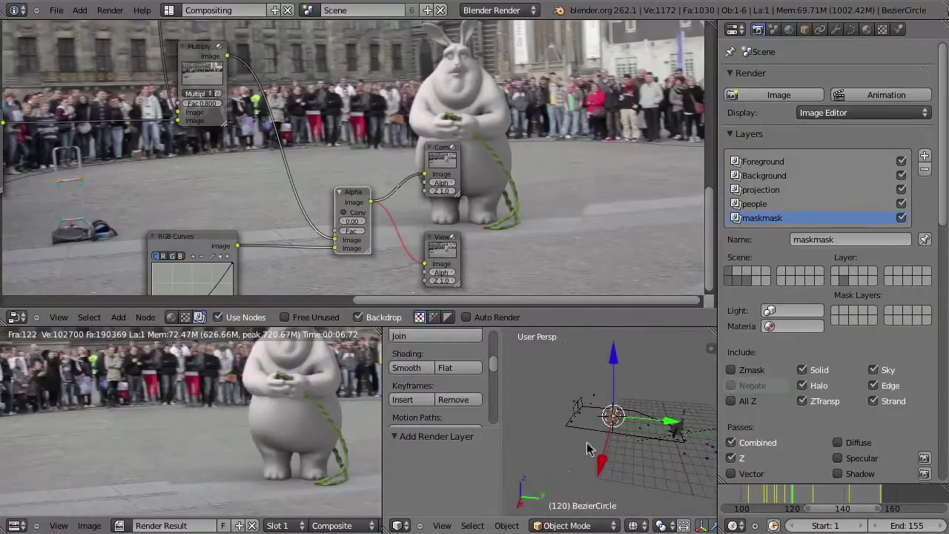
pyautogui.moveTo(587, 448); pyautogui.dragTo(616, 417, button='middle')
pyautogui.press('F12')
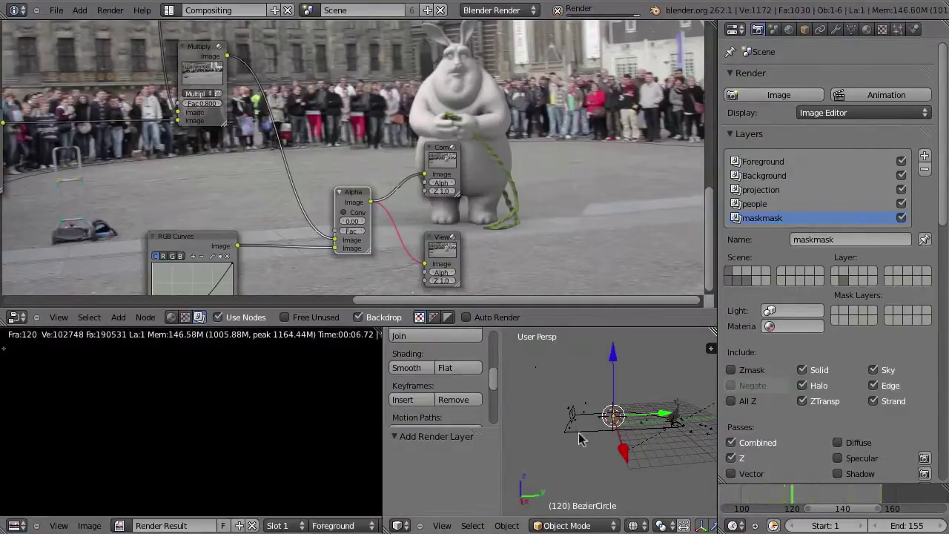
pyautogui.rightClick(600, 421)
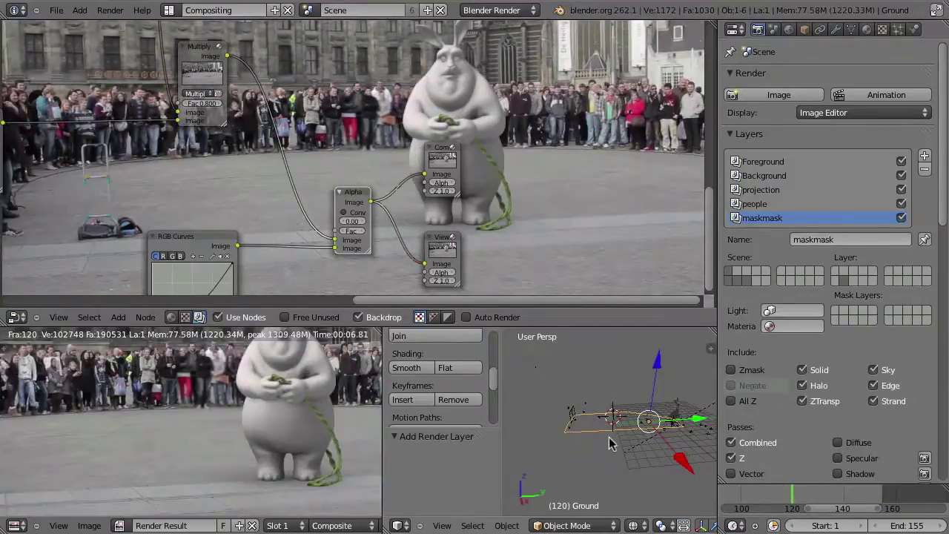
# - Show the Add node's output as the node editor backdrop and bring the Vector Blur and Set Alpha nodes into view
pyautogui.moveTo(607, 443); pyautogui.dragTo(599, 434, button='middle')
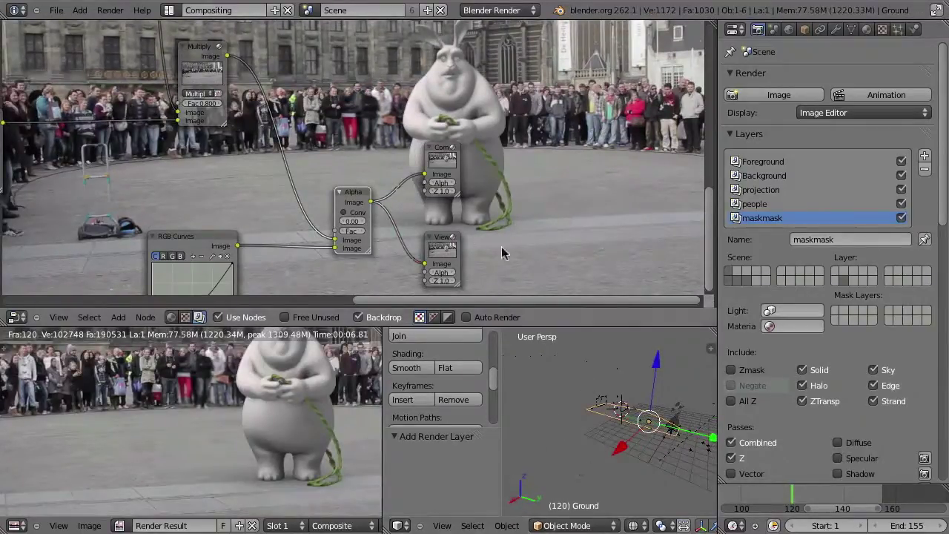
pyautogui.moveTo(403, 218)
pyautogui.mouseDown(button='middle')
pyautogui.moveTo(491, 205)
pyautogui.moveTo(394, 175)
pyautogui.mouseUp(button='middle')
pyautogui.keyDown('ctrl'); pyautogui.keyDown('shift'); pyautogui.click(326, 175); pyautogui.keyUp('shift'); pyautogui.keyUp('ctrl')
pyautogui.moveTo(451, 263); pyautogui.dragTo(398, 184, button='middle')
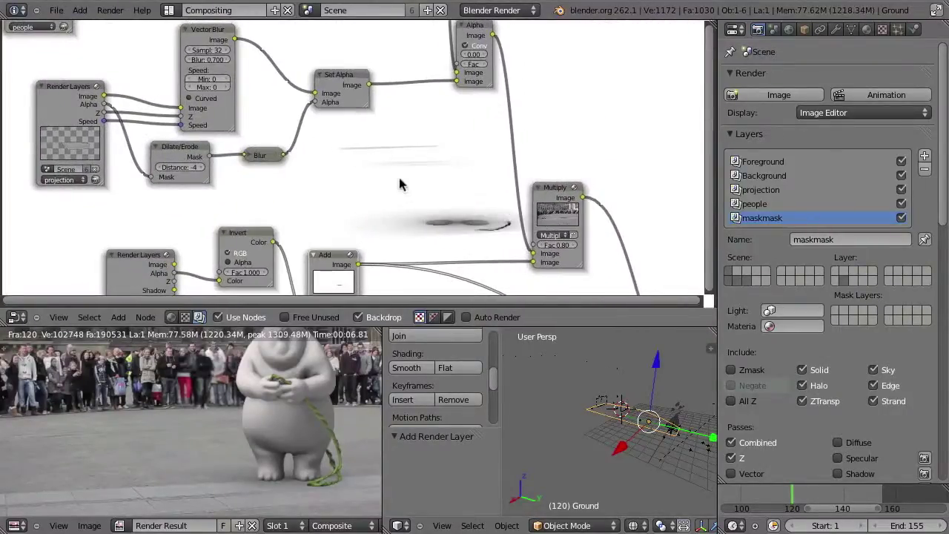
# - In the enlarged 3D view, select the Plane and centre the view on it
pyautogui.hotkey('ctrl', 'Up')
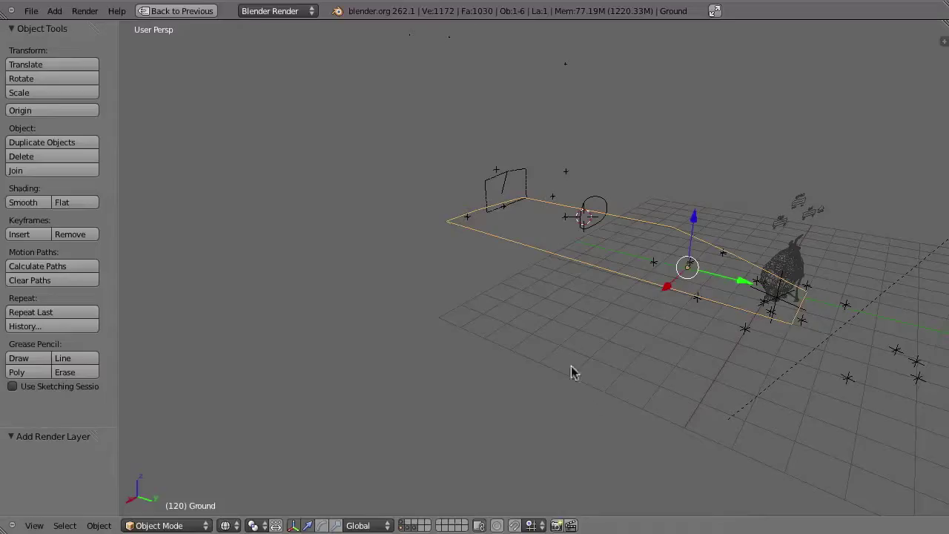
pyautogui.rightClick(518, 195)
pyautogui.press('KP_Decimal')
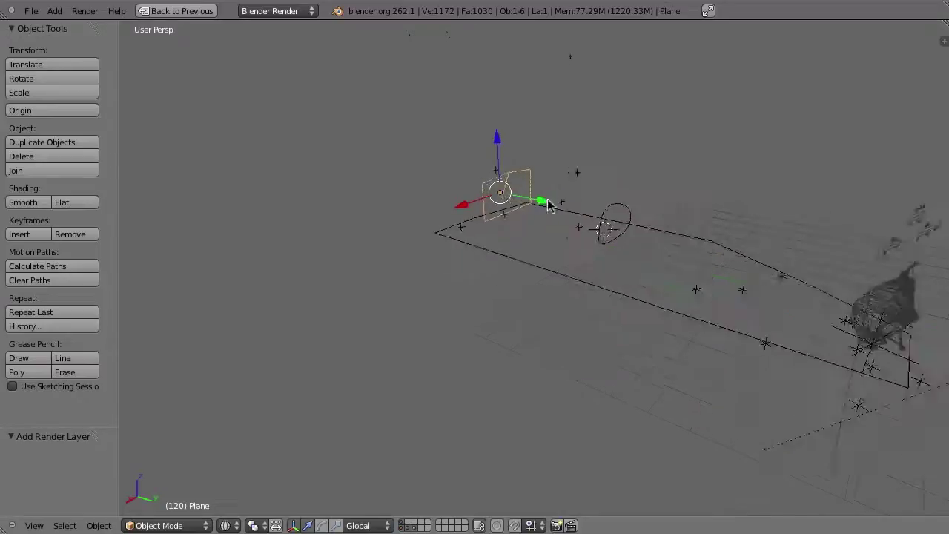
pyautogui.moveTo(515, 328); pyautogui.dragTo(483, 368, button='middle')
pyautogui.hotkey('ctrl', 'Up')
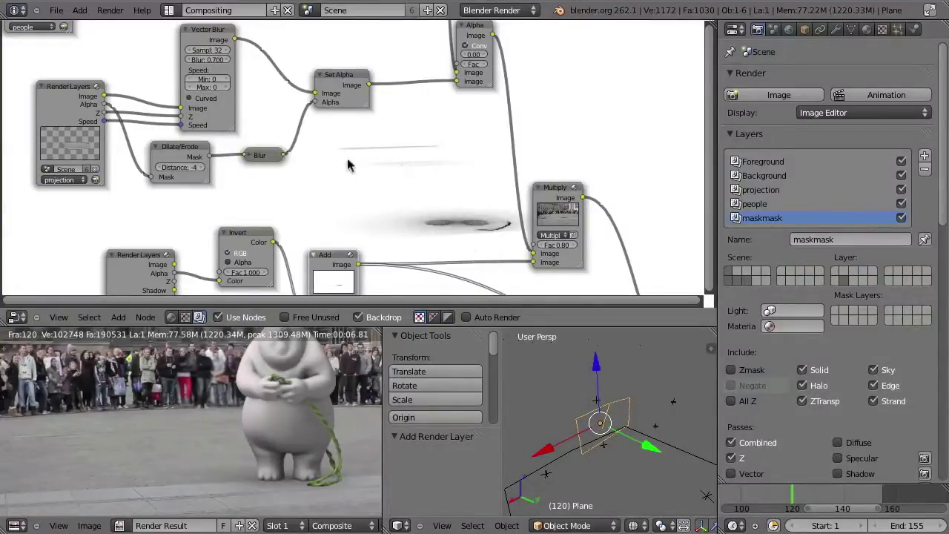
pyautogui.moveTo(593, 415)
pyautogui.mouseDown(button='middle')
pyautogui.moveTo(613, 404)
pyautogui.moveTo(619, 422)
pyautogui.moveTo(599, 454)
pyautogui.moveTo(662, 412)
pyautogui.mouseUp(button='middle')
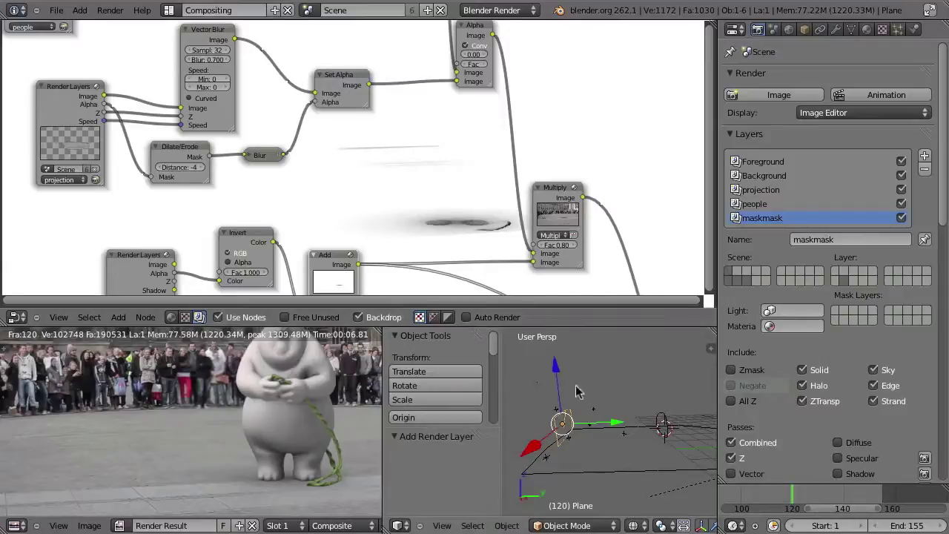
# - Uncheck Traceable in the Plane's peoplemask material options
pyautogui.click(866, 29)
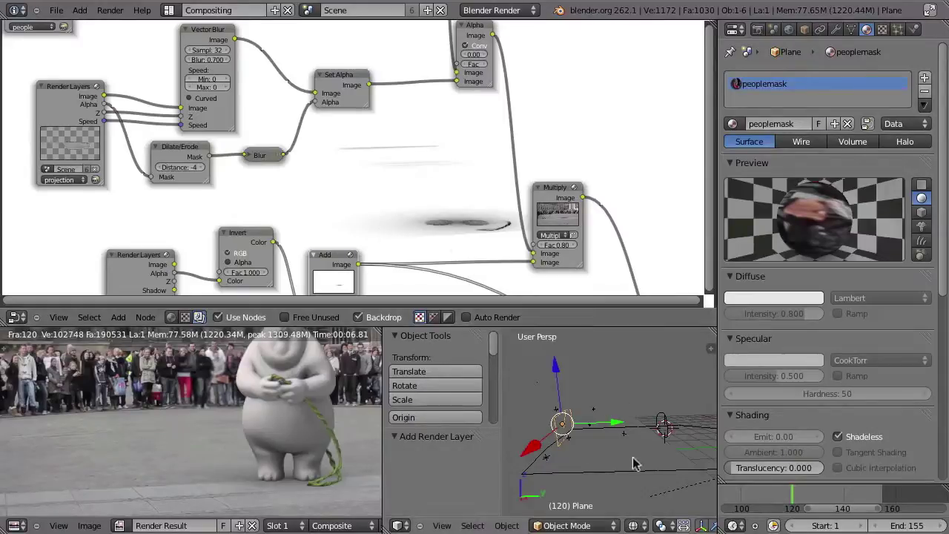
pyautogui.scroll(-2, 742, 148)
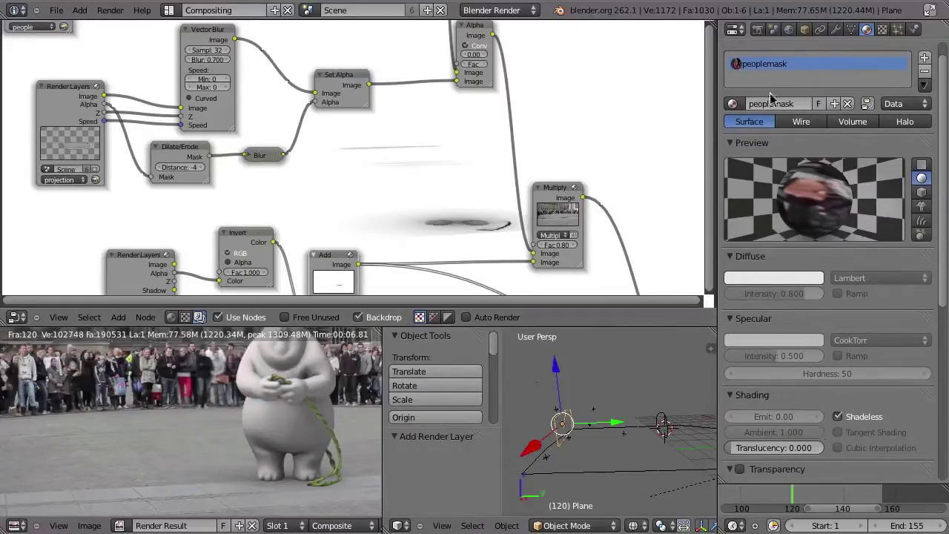
pyautogui.scroll(-7, 771, 98)
pyautogui.scroll(-3, 769, 102)
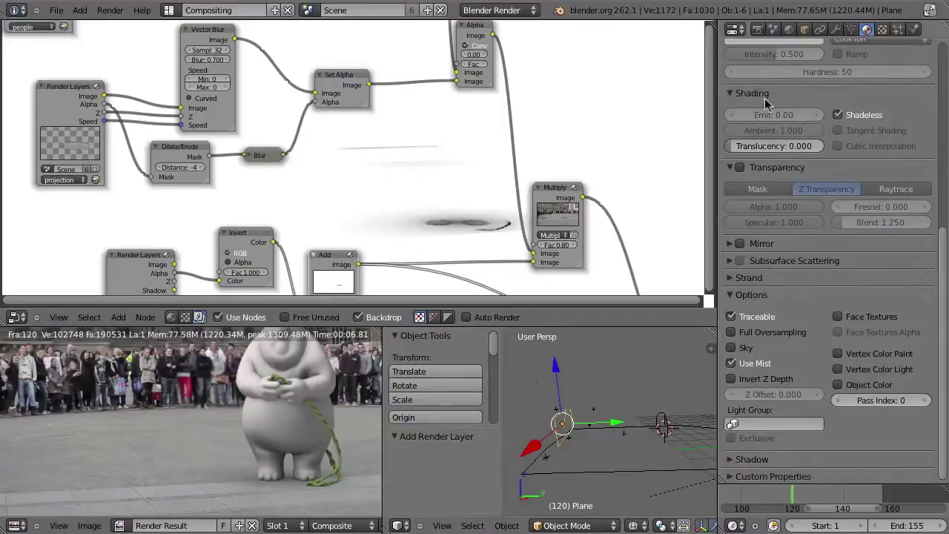
pyautogui.click(731, 317)
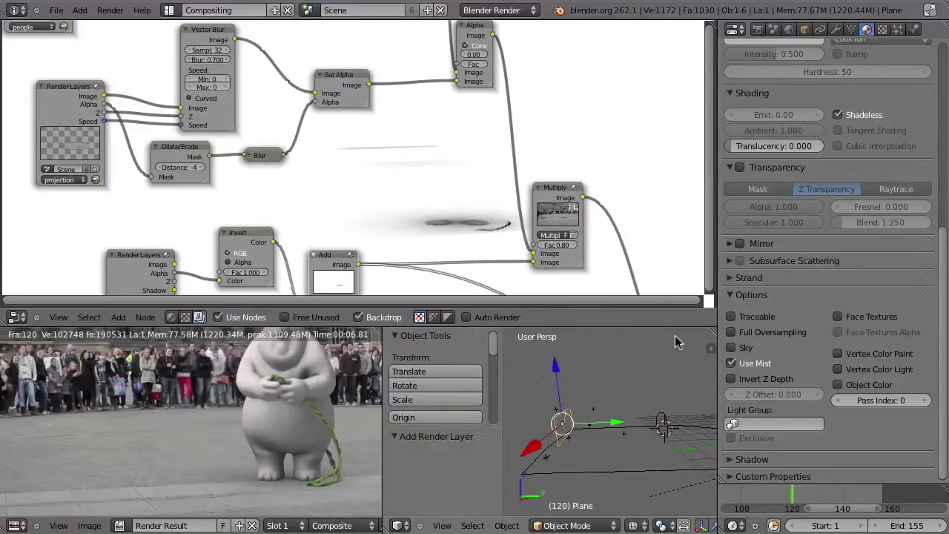
# - Give the Bezier circle a new shadeless material named mask
pyautogui.rightClick(663, 424)
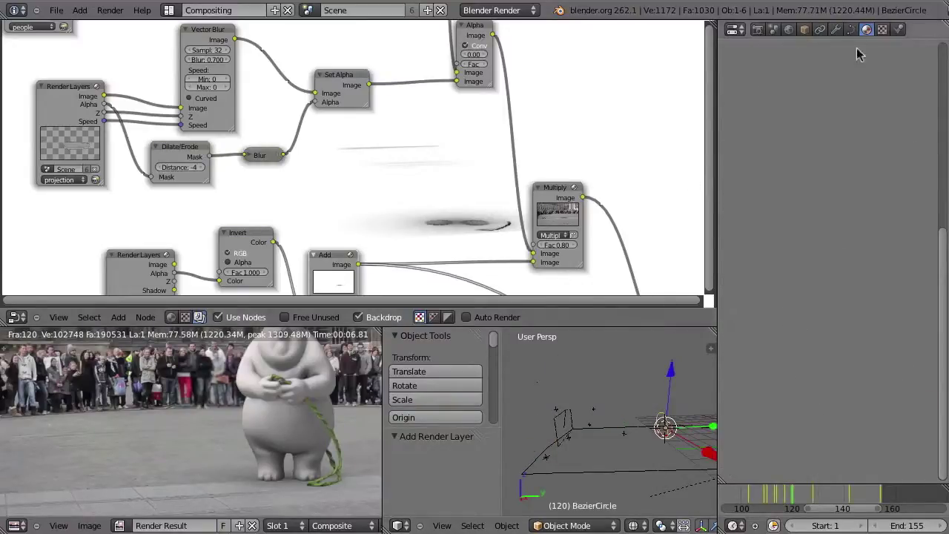
pyautogui.click(771, 124)
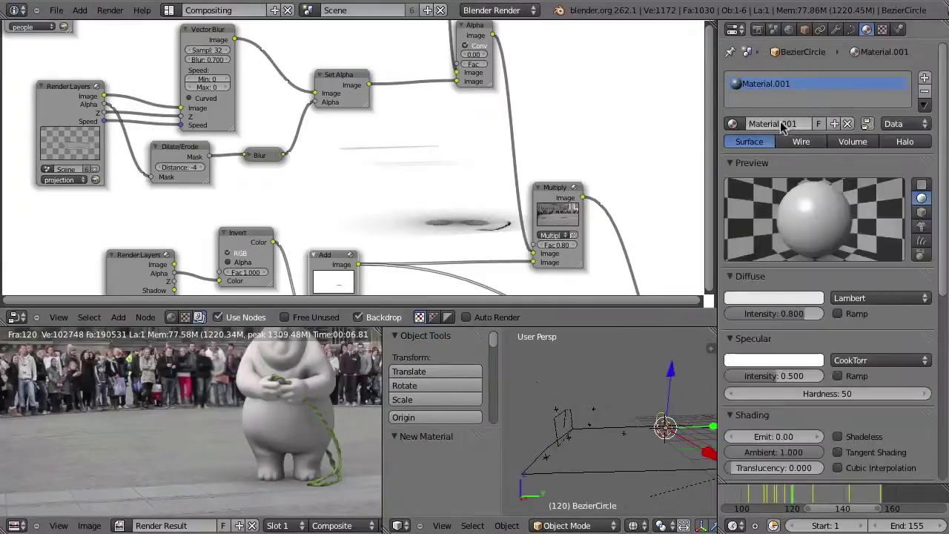
pyautogui.write('rms')
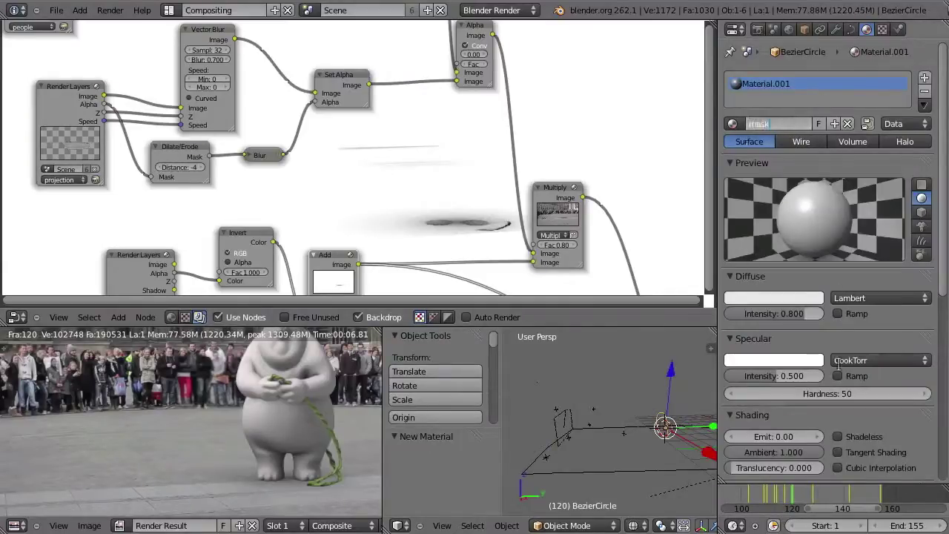
pyautogui.click(837, 436)
pyautogui.scroll(-5, 792, 354)
pyautogui.scroll(-3, 792, 354)
pyautogui.scroll(3, 791, 354)
# - Set the mask material's alpha to 0, turn off Traceable, and re-render the frame
pyautogui.moveTo(778, 304); pyautogui.dragTo(734, 304)
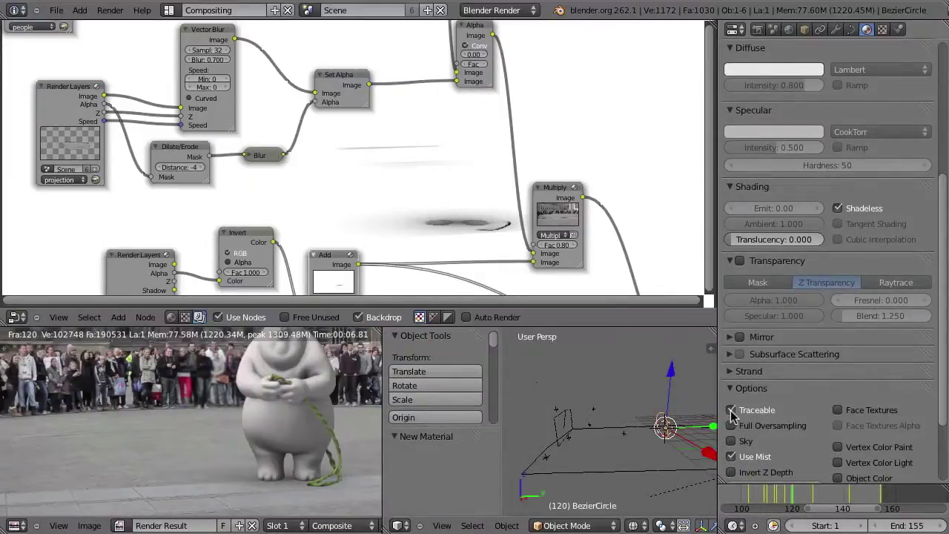
pyautogui.click(731, 411)
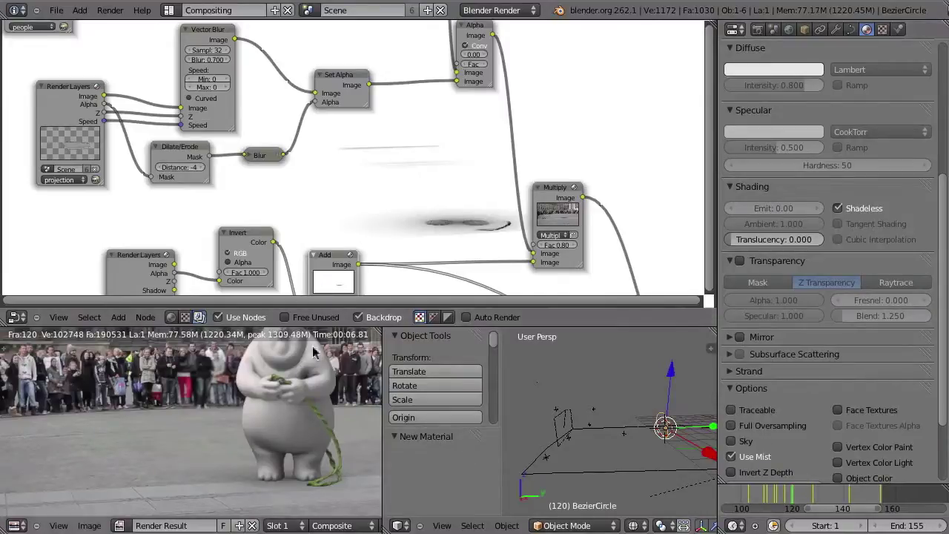
pyautogui.press('F12')
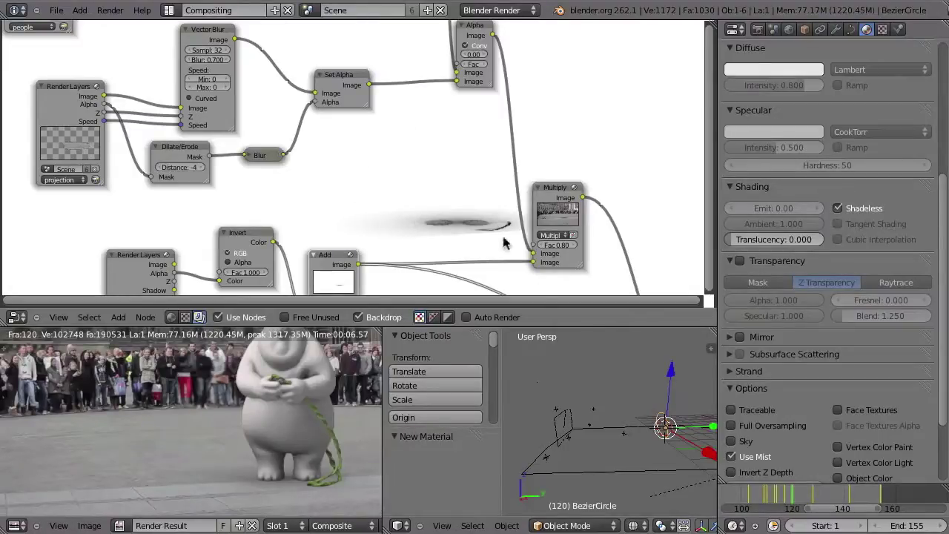
pyautogui.moveTo(504, 239); pyautogui.dragTo(316, 67, button='middle')
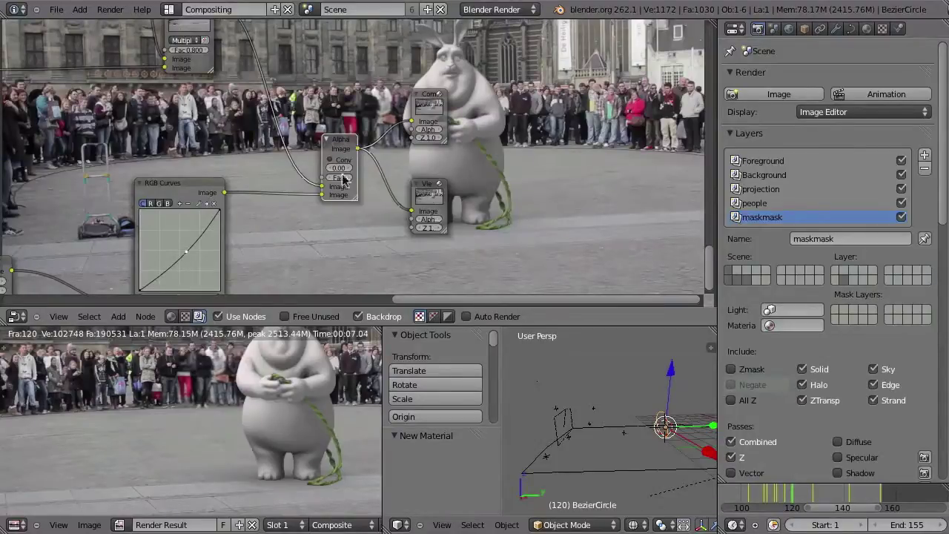
# - Maximize the node editor and preview the node showing a small crowd patch on black
pyautogui.hotkey('ctrl', 'Up')
pyautogui.scroll(2, 313, 170)
pyautogui.scroll(-5, 312, 170)
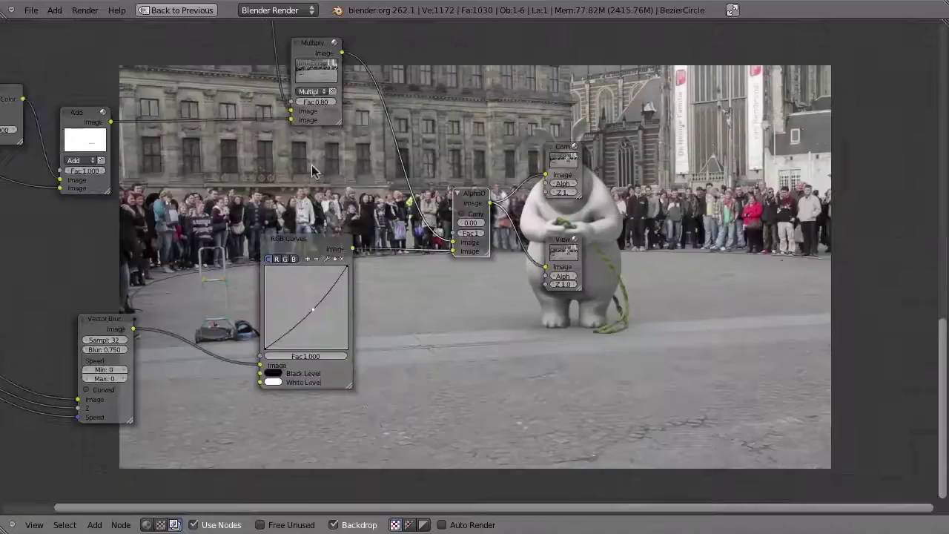
pyautogui.moveTo(312, 171); pyautogui.dragTo(502, 255, button='middle')
pyautogui.scroll(2, 502, 255)
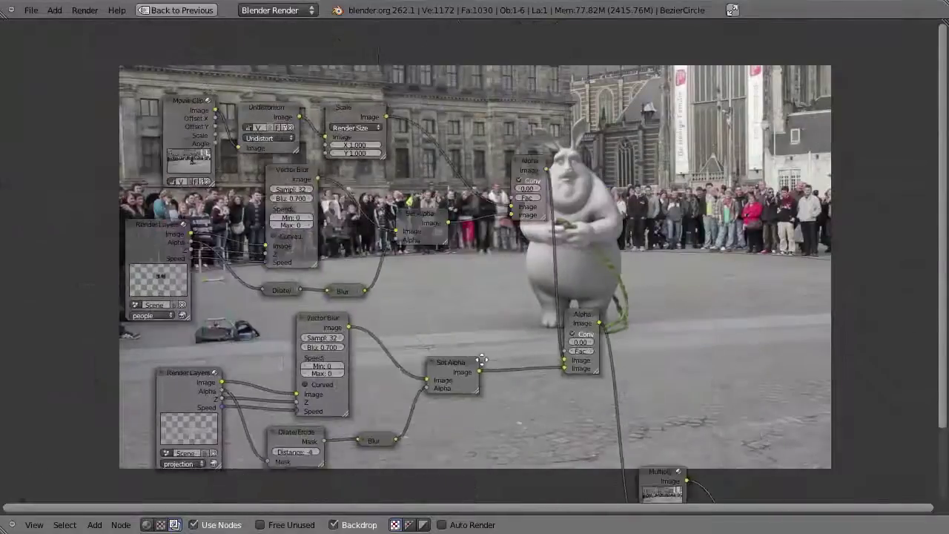
pyautogui.moveTo(481, 359); pyautogui.dragTo(492, 374, button='middle')
pyautogui.moveTo(501, 281); pyautogui.dragTo(504, 342, button='middle')
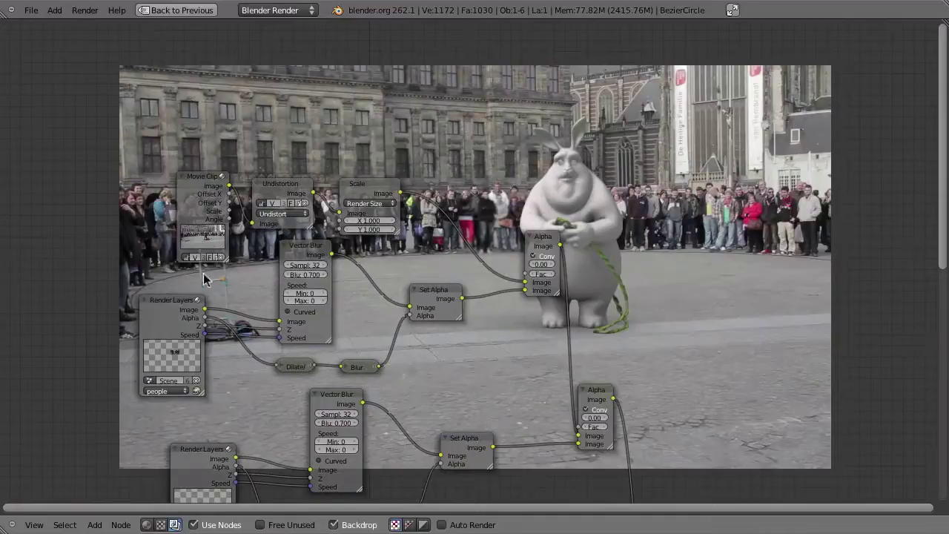
pyautogui.keyDown('ctrl'); pyautogui.keyDown('shift'); pyautogui.click(378, 222); pyautogui.keyUp('shift'); pyautogui.keyUp('ctrl')
pyautogui.moveTo(449, 205); pyautogui.dragTo(462, 317, button='middle')
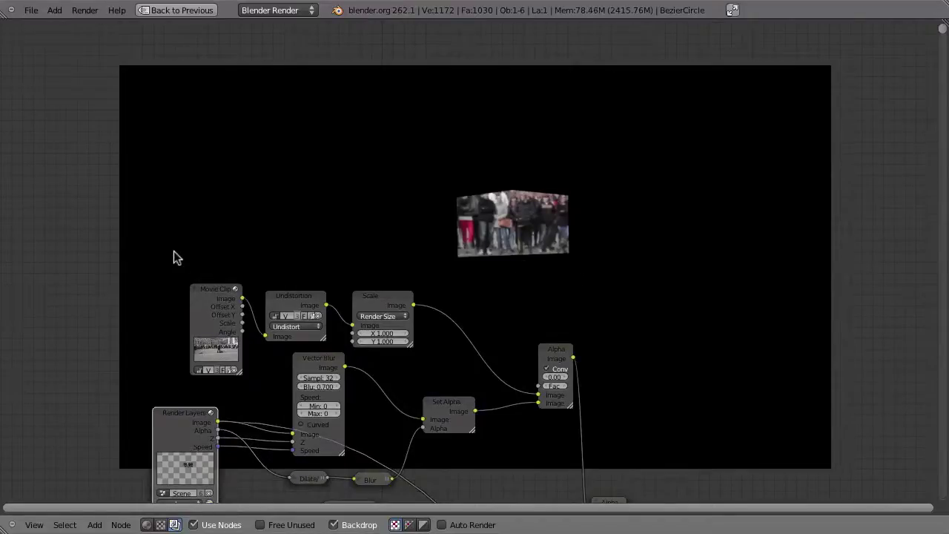
# - Move the Movie Clip, Undistortion and Scale nodes higher up in the tree
pyautogui.press('b')
pyautogui.moveTo(152, 241); pyautogui.dragTo(467, 327)
pyautogui.press('g')
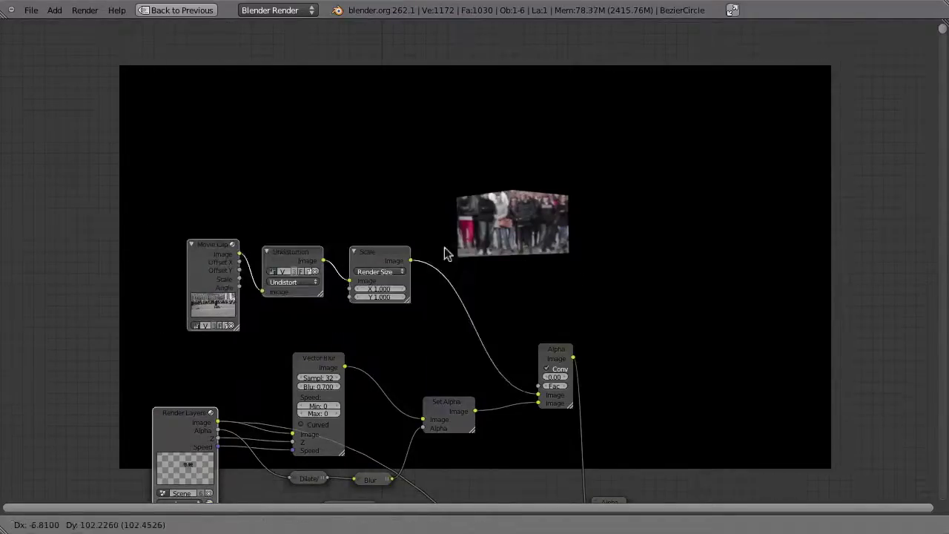
pyautogui.click(462, 158)
# - Add a Render Layers node set to the maskmask layer and position it at left
pyautogui.hotkey('shift', 'a')
pyautogui.click(199, 251)
pyautogui.click(226, 381)
pyautogui.click(234, 337)
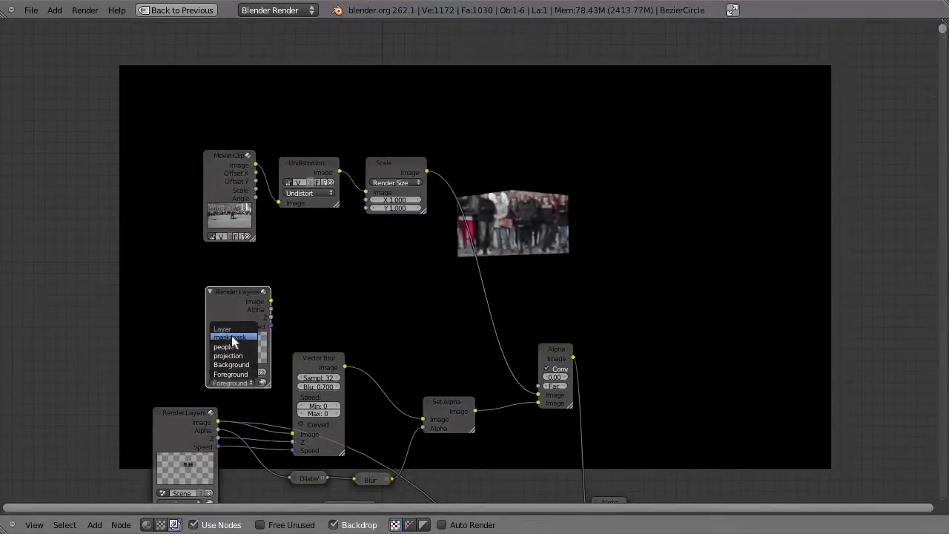
pyautogui.moveTo(240, 308); pyautogui.dragTo(123, 295)
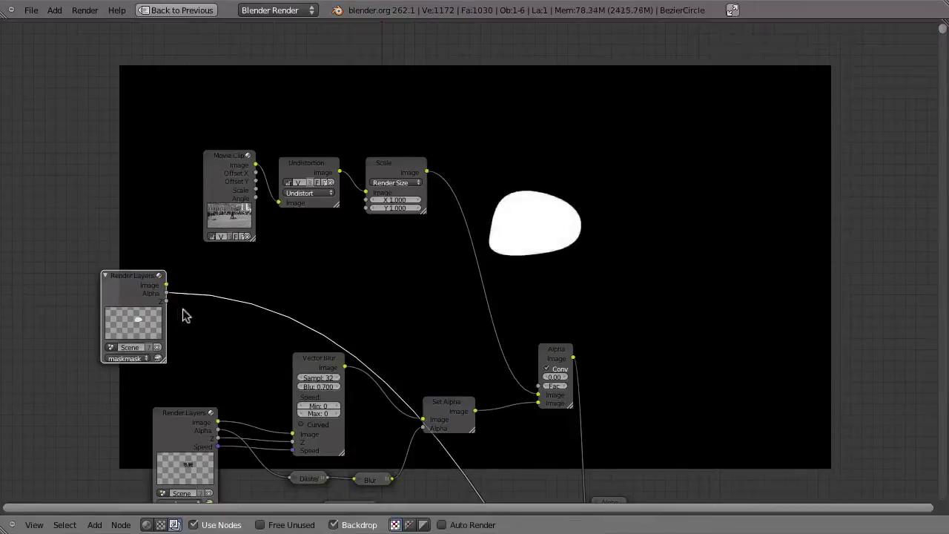
pyautogui.moveTo(126, 275)
pyautogui.mouseDown()
pyautogui.moveTo(121, 270)
pyautogui.moveTo(134, 289)
pyautogui.mouseUp()
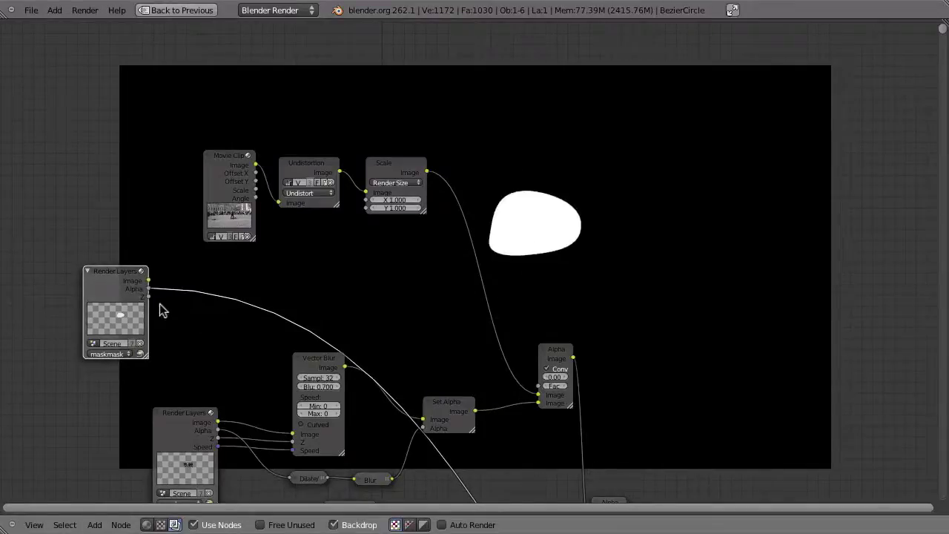
# - Link the maskmask Alpha to the AlphaOver Fac, then preview maskmask and the AlphaOver result
pyautogui.moveTo(148, 288); pyautogui.dragTo(538, 386)
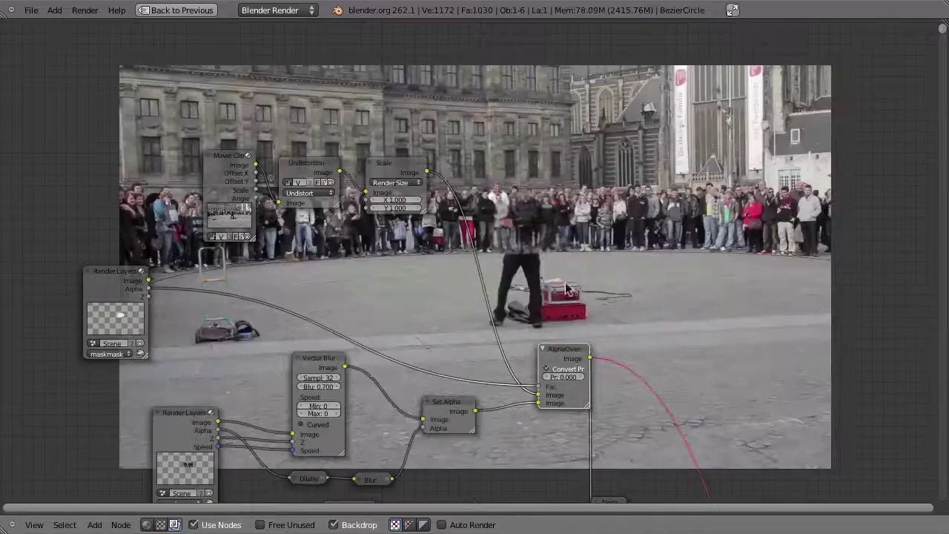
pyautogui.scroll(-2, 511, 209)
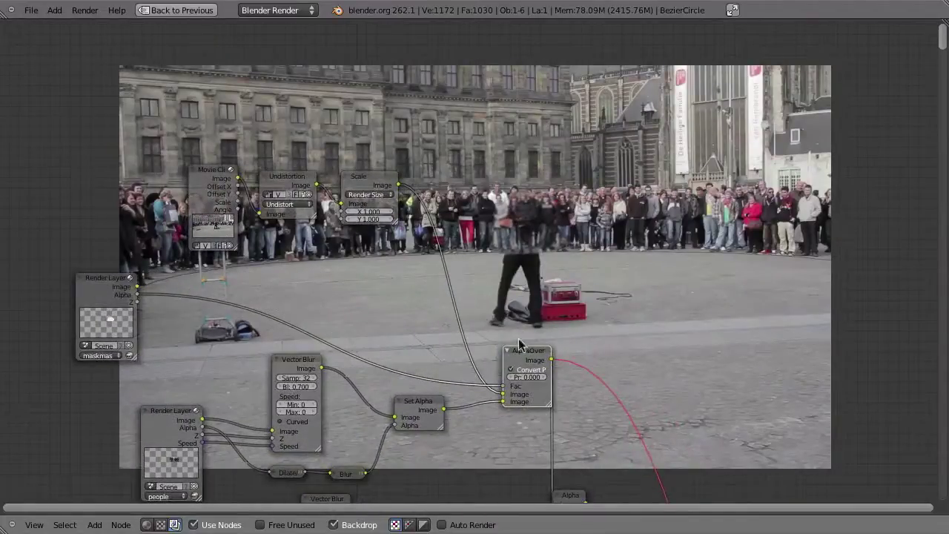
pyautogui.moveTo(527, 358); pyautogui.dragTo(536, 338)
pyautogui.keyDown('ctrl'); pyautogui.keyDown('shift'); pyautogui.click(97, 293); pyautogui.keyUp('shift'); pyautogui.keyUp('ctrl')
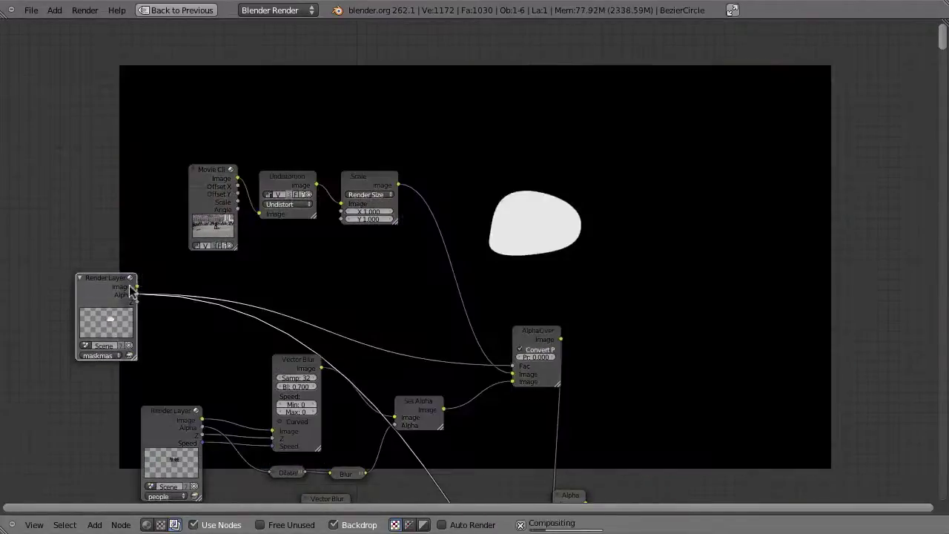
pyautogui.keyDown('ctrl'); pyautogui.keyDown('shift'); pyautogui.click(536, 335); pyautogui.keyUp('shift'); pyautogui.keyUp('ctrl')
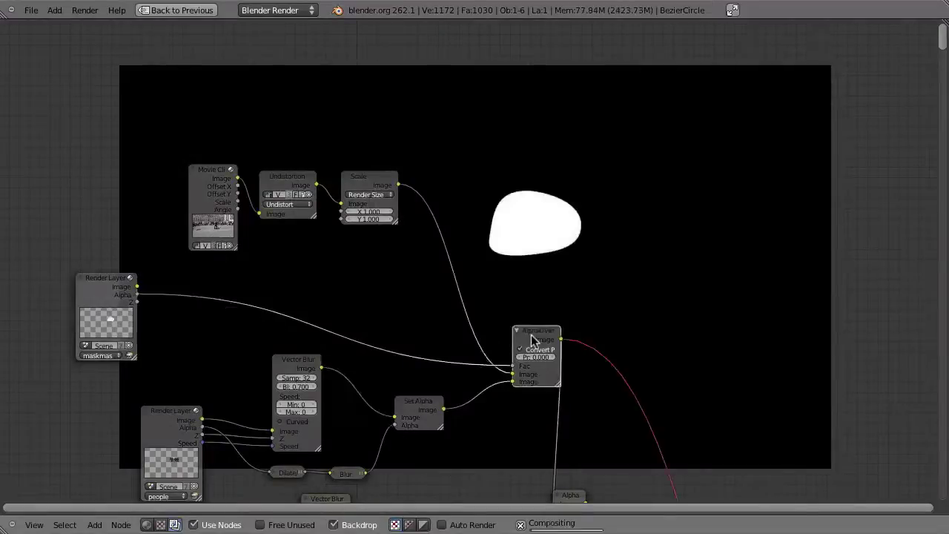
# - Insert a copy of the lower Blur node into the maskmask Alpha link
pyautogui.moveTo(495, 421); pyautogui.dragTo(514, 308, button='middle')
pyautogui.click(366, 360)
pyautogui.click(395, 498)
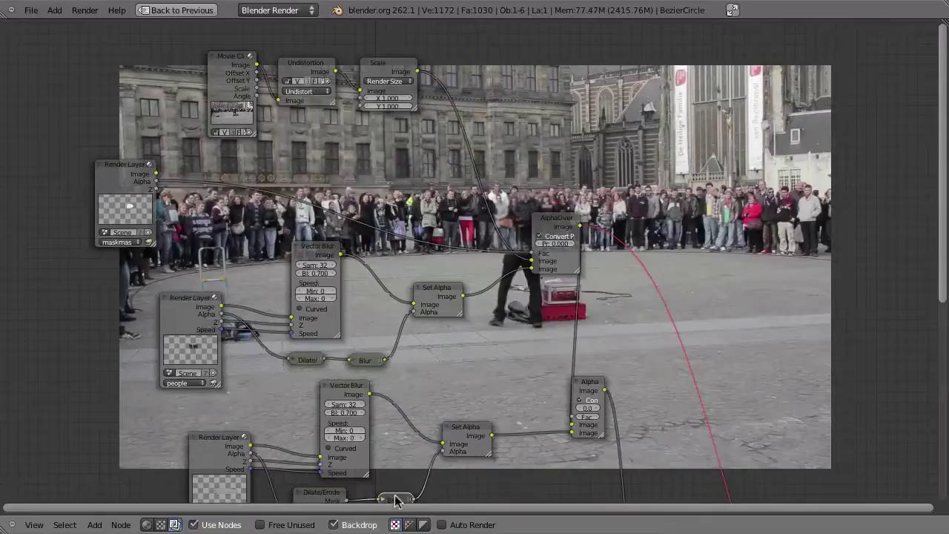
pyautogui.press('g')
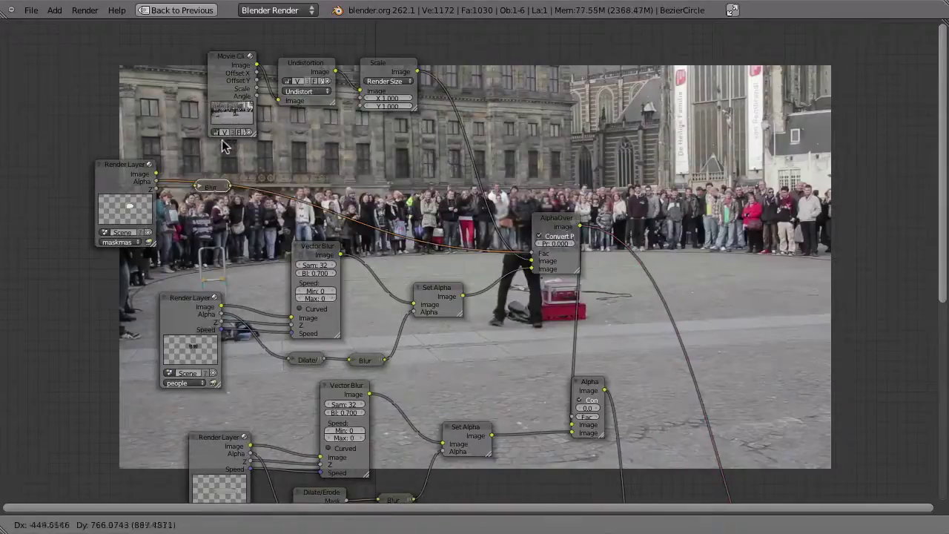
pyautogui.click(215, 143)
pyautogui.moveTo(534, 258); pyautogui.dragTo(542, 230, button='middle')
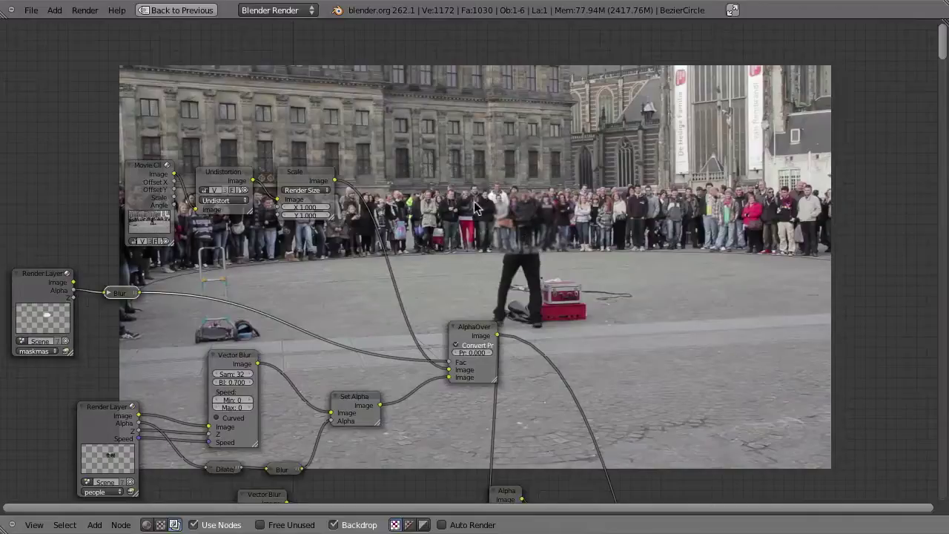
# - Preview the Scale node output, then the blurred AlphaOver composite in the backdrop
pyautogui.keyDown('ctrl'); pyautogui.keyDown('shift'); pyautogui.click(315, 178); pyautogui.keyUp('shift'); pyautogui.keyUp('ctrl')
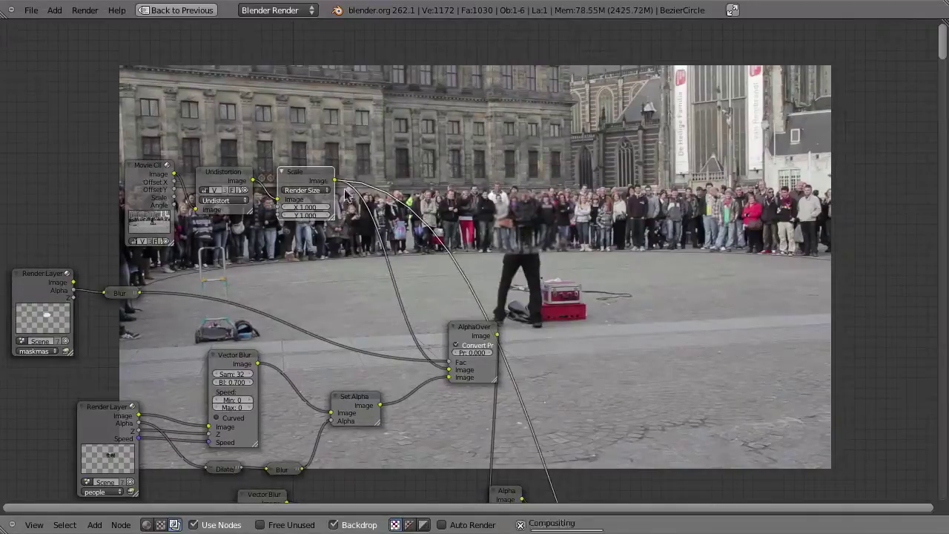
pyautogui.keyDown('ctrl'); pyautogui.keyDown('shift'); pyautogui.click(468, 333); pyautogui.keyUp('shift'); pyautogui.keyUp('ctrl')
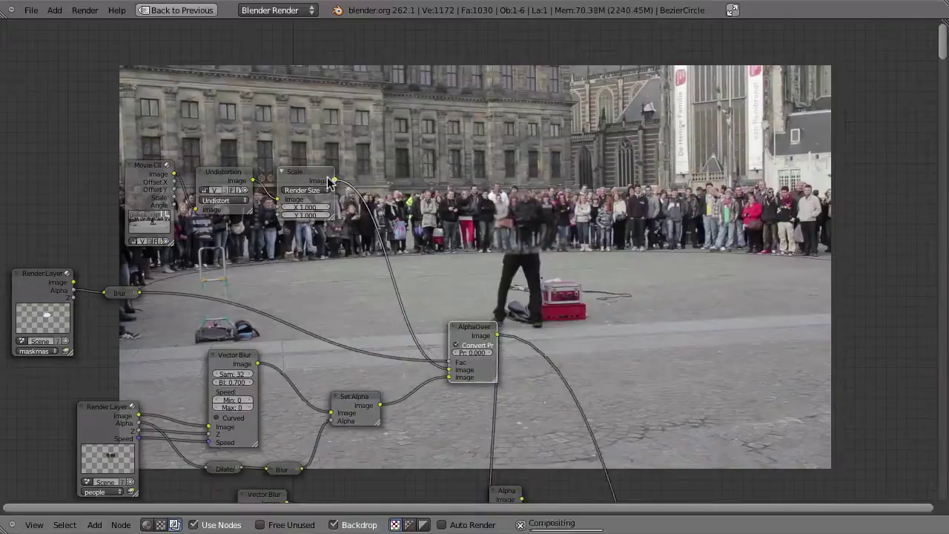
pyautogui.scroll(-1, 519, 324)
pyautogui.scroll(-2, 519, 324)
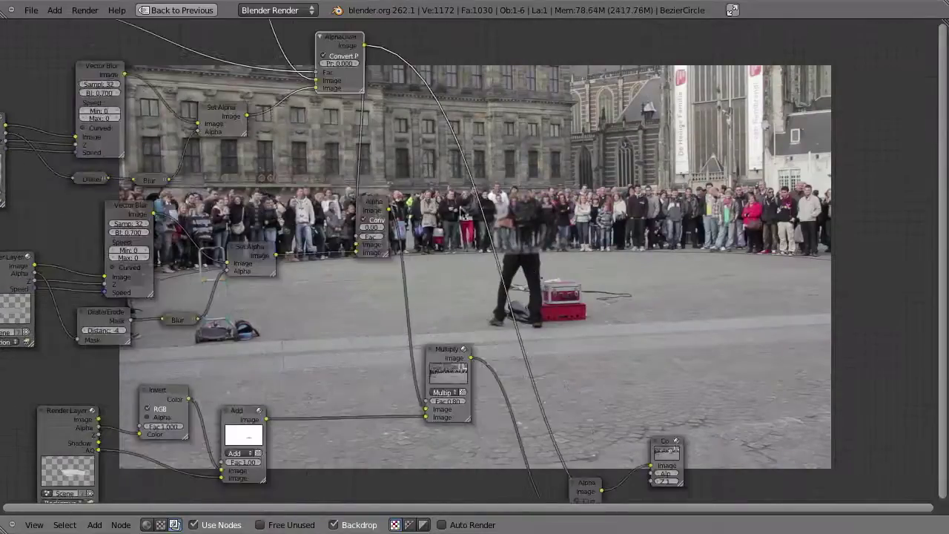
pyautogui.scroll(-1, 522, 326)
# - Restore the multi-panel layout, view through the camera, go to frame 136 and render it
pyautogui.hotkey('ctrl', 'Up')
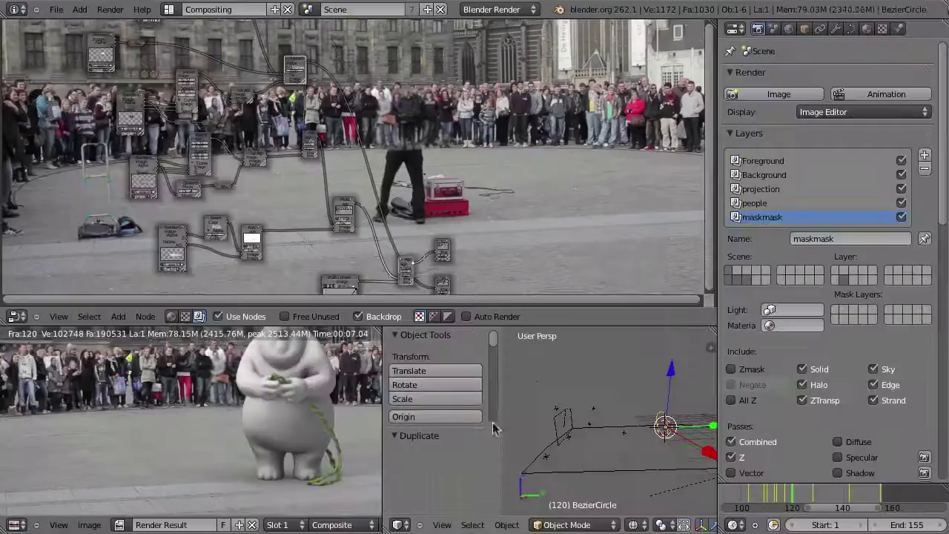
pyautogui.press('KP_0')
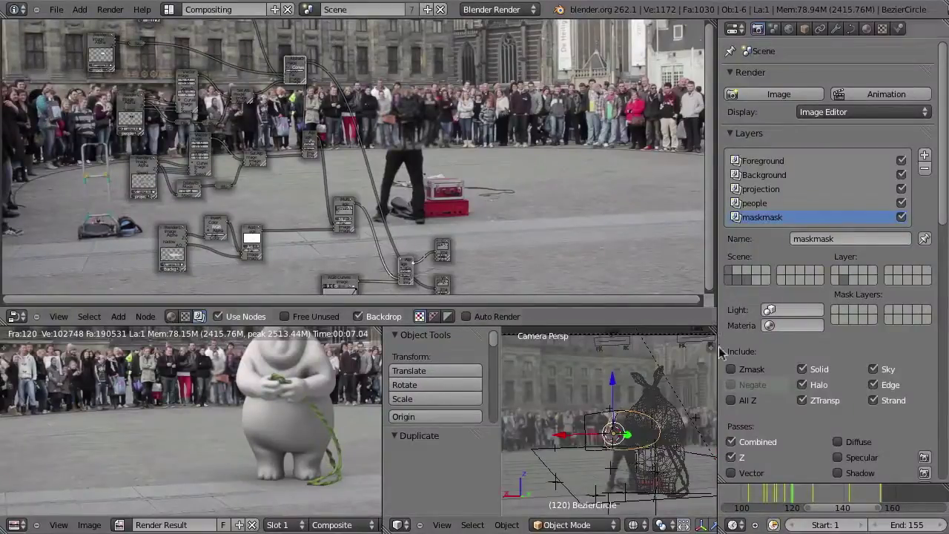
pyautogui.scroll(2, 604, 493)
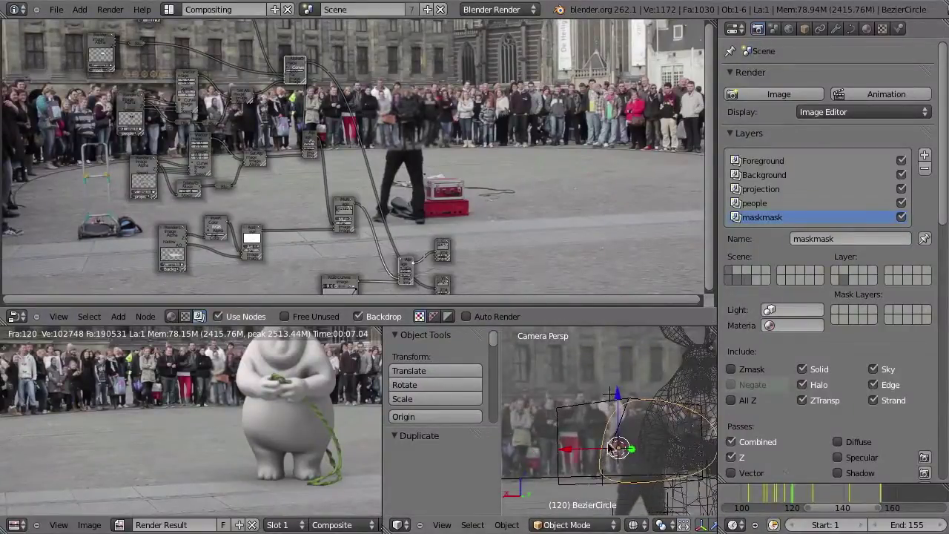
pyautogui.moveTo(804, 500); pyautogui.dragTo(832, 498)
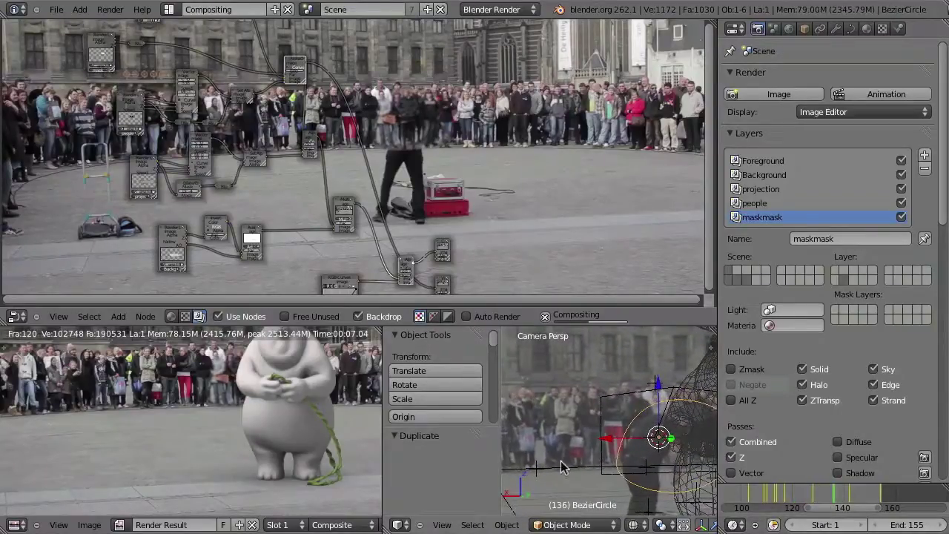
pyautogui.press('F12')
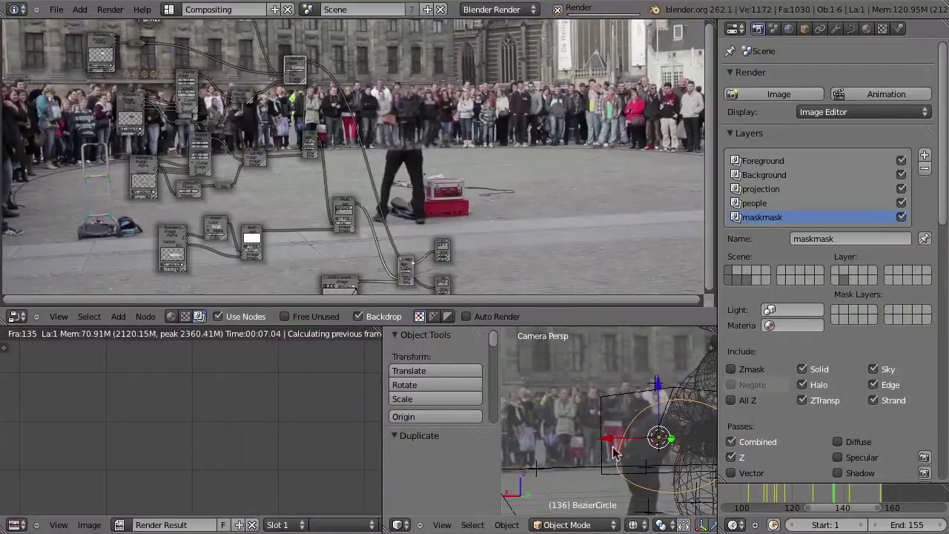
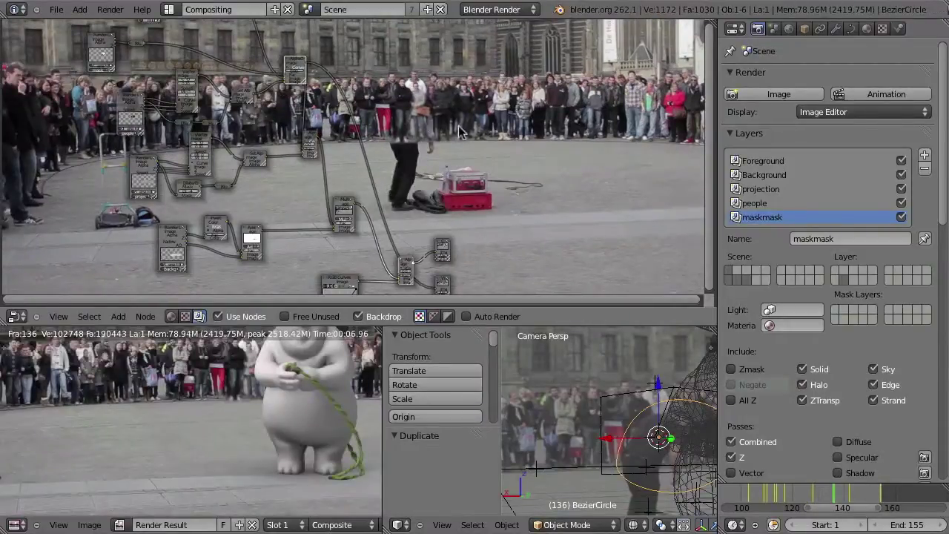
# - Link the composite output to the Viewer backdrop and maximize the node editor to fill the window
pyautogui.keyDown('ctrl'); pyautogui.keyDown('shift'); pyautogui.click(407, 268); pyautogui.keyUp('shift'); pyautogui.keyUp('ctrl')
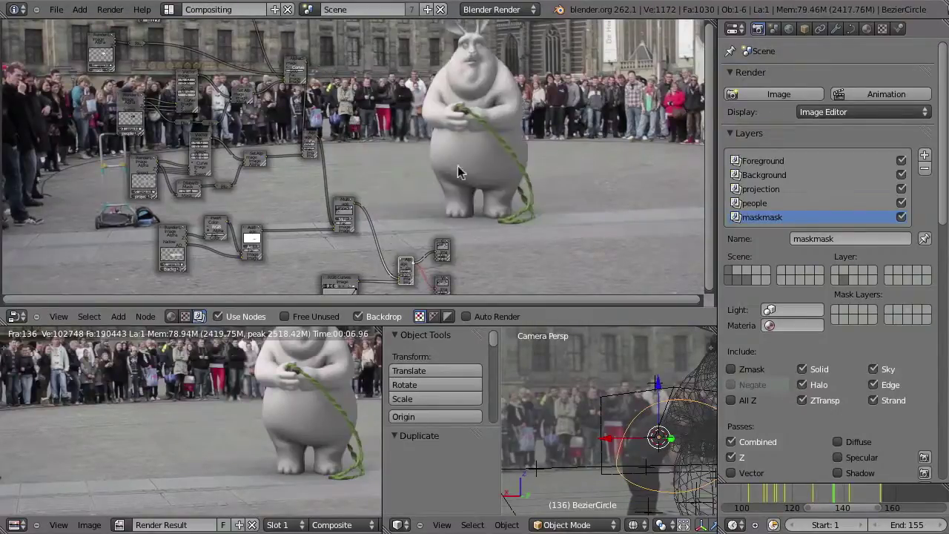
pyautogui.hotkey('ctrl', 'Up')
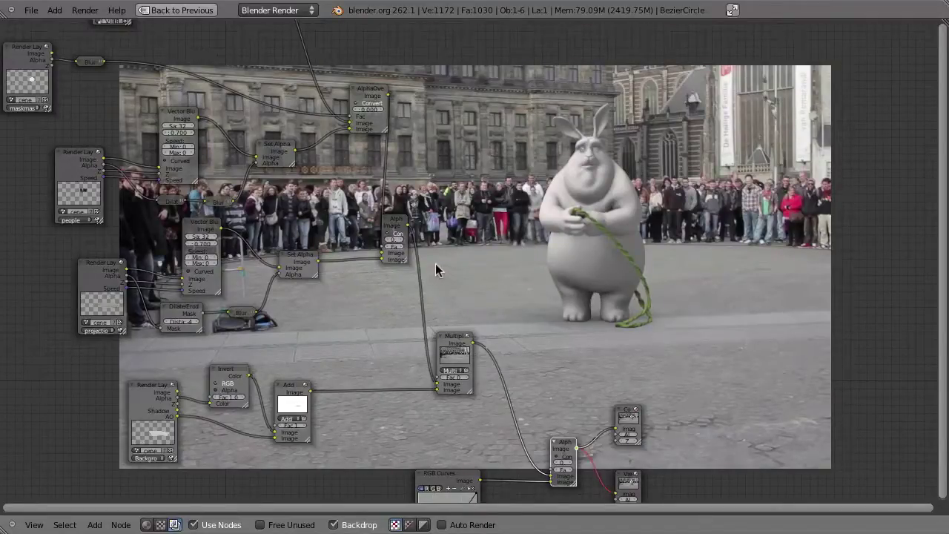
# - Pan the node tree, restore the full layout, and scroll to the //render/ JPEG output settings
pyautogui.moveTo(539, 248); pyautogui.dragTo(447, 188, button='middle')
pyautogui.moveTo(491, 214); pyautogui.dragTo(486, 217, button='middle')
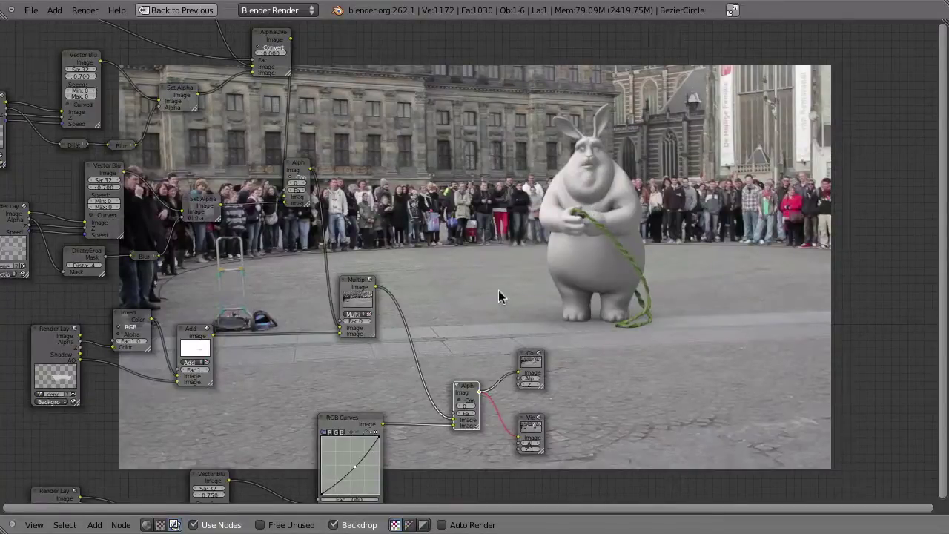
pyautogui.hotkey('ctrl', 'Up')
pyautogui.scroll(-3, 771, 70)
pyautogui.scroll(-5, 770, 70)
pyautogui.scroll(-7, 771, 418)
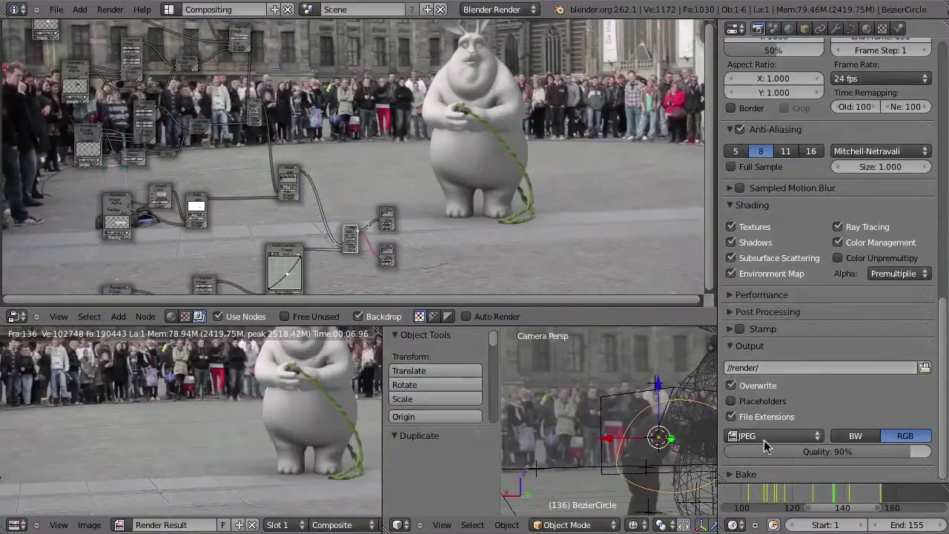
# - Render the full 1–155 frame animation and open the rendered frames for playback
pyautogui.scroll(6, 788, 126)
pyautogui.scroll(6, 787, 126)
pyautogui.scroll(5, 788, 126)
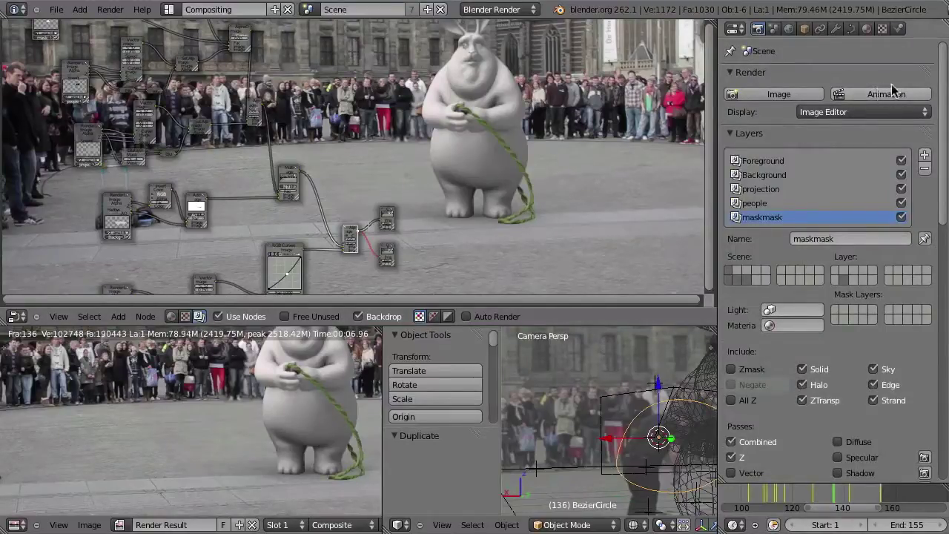
pyautogui.click(852, 89)
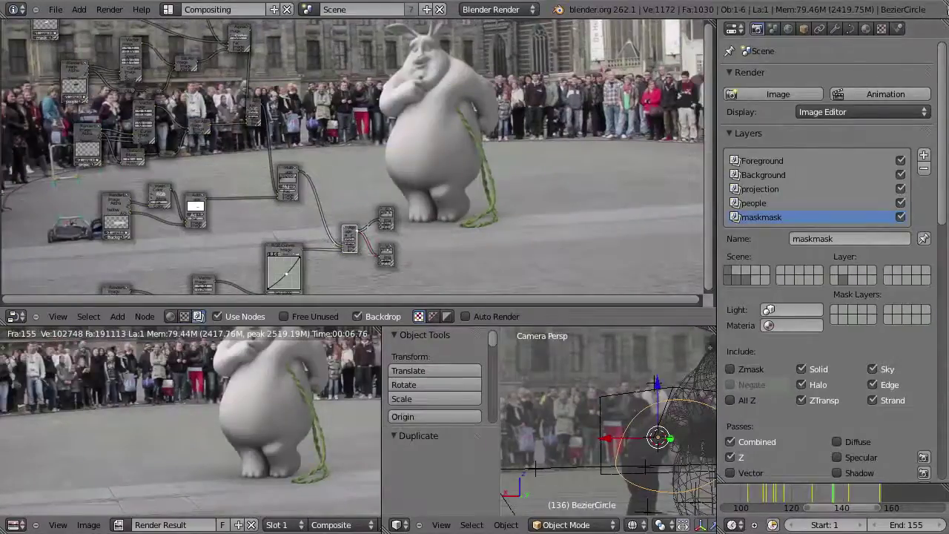
pyautogui.hotkey('ctrl', 'F11')
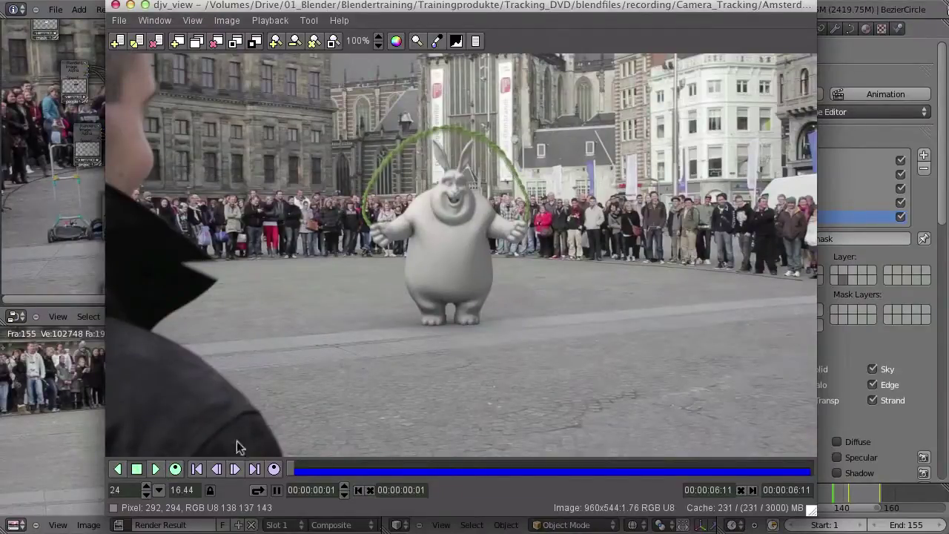
# - Scrub back and forth through the first rendered frames in djv_view
pyautogui.moveTo(292, 470)
pyautogui.mouseDown()
pyautogui.moveTo(334, 478)
pyautogui.moveTo(275, 478)
pyautogui.moveTo(328, 473)
pyautogui.moveTo(275, 464)
pyautogui.moveTo(343, 472)
pyautogui.moveTo(271, 477)
pyautogui.mouseUp()
pyautogui.moveTo(291, 465)
pyautogui.mouseDown()
pyautogui.moveTo(362, 471)
pyautogui.moveTo(282, 470)
pyautogui.mouseUp()
pyautogui.moveTo(291, 468)
pyautogui.mouseDown()
pyautogui.moveTo(333, 469)
pyautogui.moveTo(268, 475)
pyautogui.moveTo(356, 462)
pyautogui.moveTo(274, 471)
pyautogui.moveTo(329, 469)
pyautogui.moveTo(307, 460)
pyautogui.moveTo(289, 469)
pyautogui.mouseUp()
# - Play the sequence at 24 fps, then scrub back to the middle frames
pyautogui.click(155, 469)
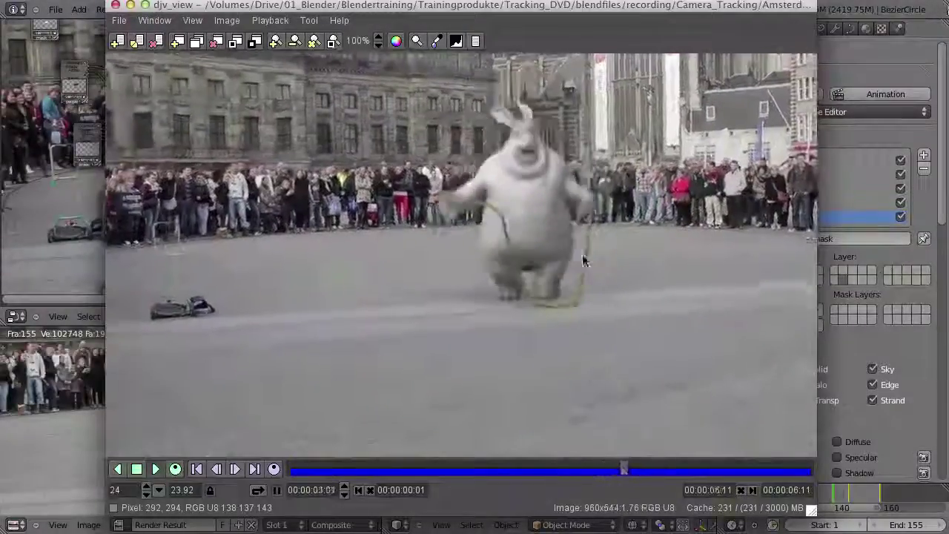
pyautogui.moveTo(540, 470); pyautogui.dragTo(607, 470)
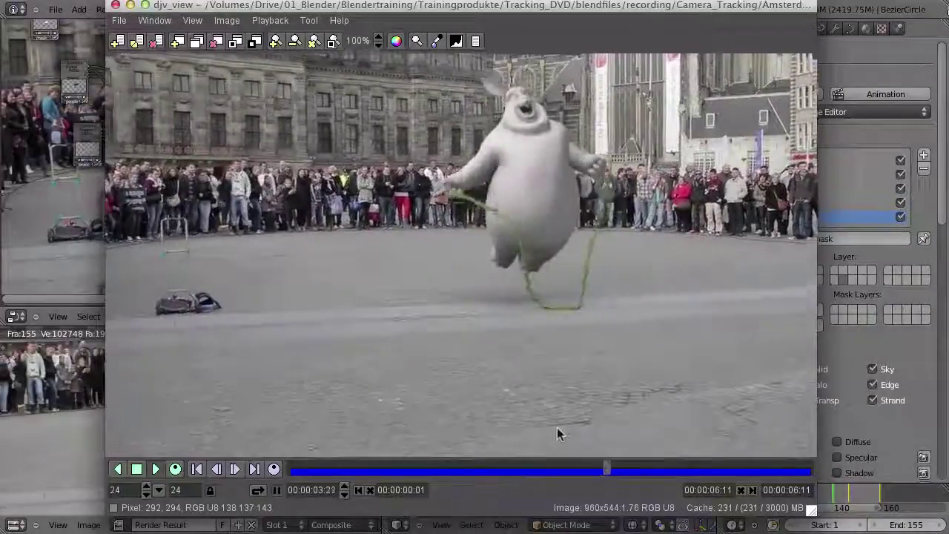
pyautogui.moveTo(509, 473)
pyautogui.mouseDown()
pyautogui.moveTo(744, 452)
pyautogui.moveTo(544, 449)
pyautogui.moveTo(590, 444)
pyautogui.mouseUp()
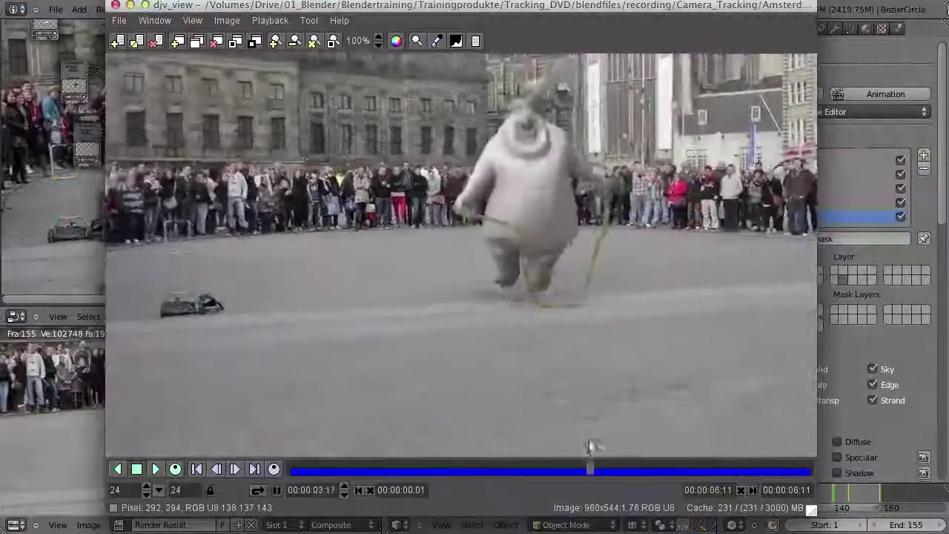